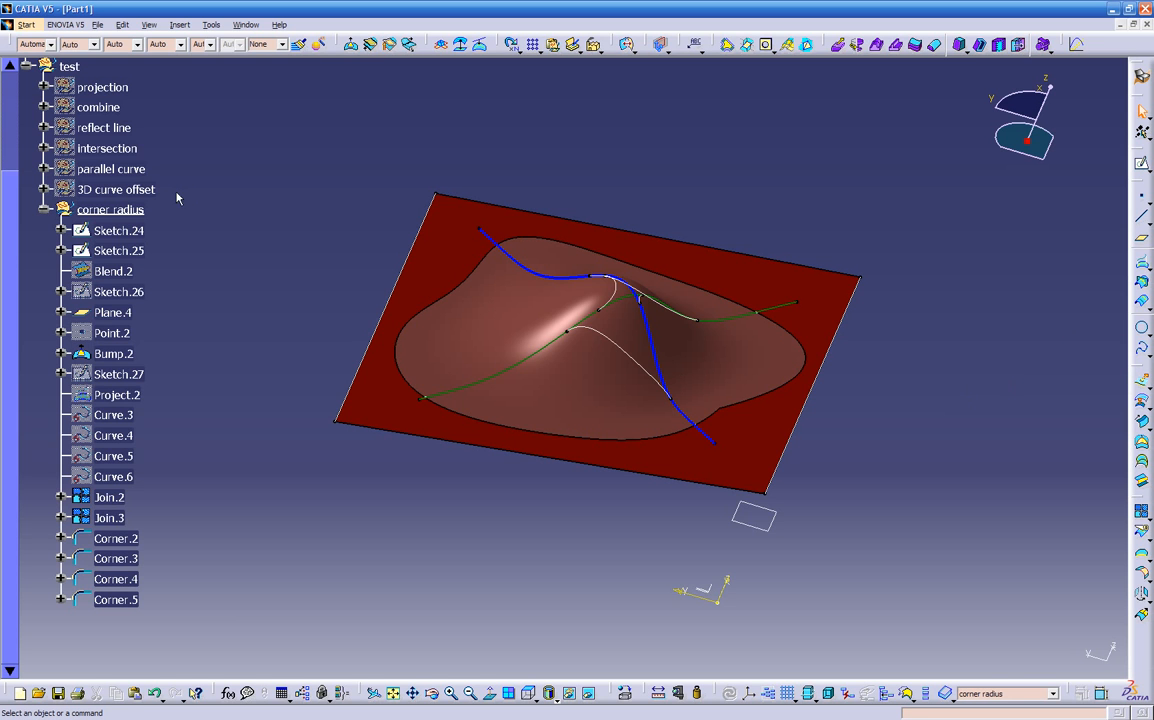
Collapse the corner radius geometrical set in the tree and hide it
{"action": "left_click", "coordinate": [42, 209]}
{"action": "right_click", "coordinate": [95, 210]}
{"action": "left_click", "coordinate": [184, 232]}
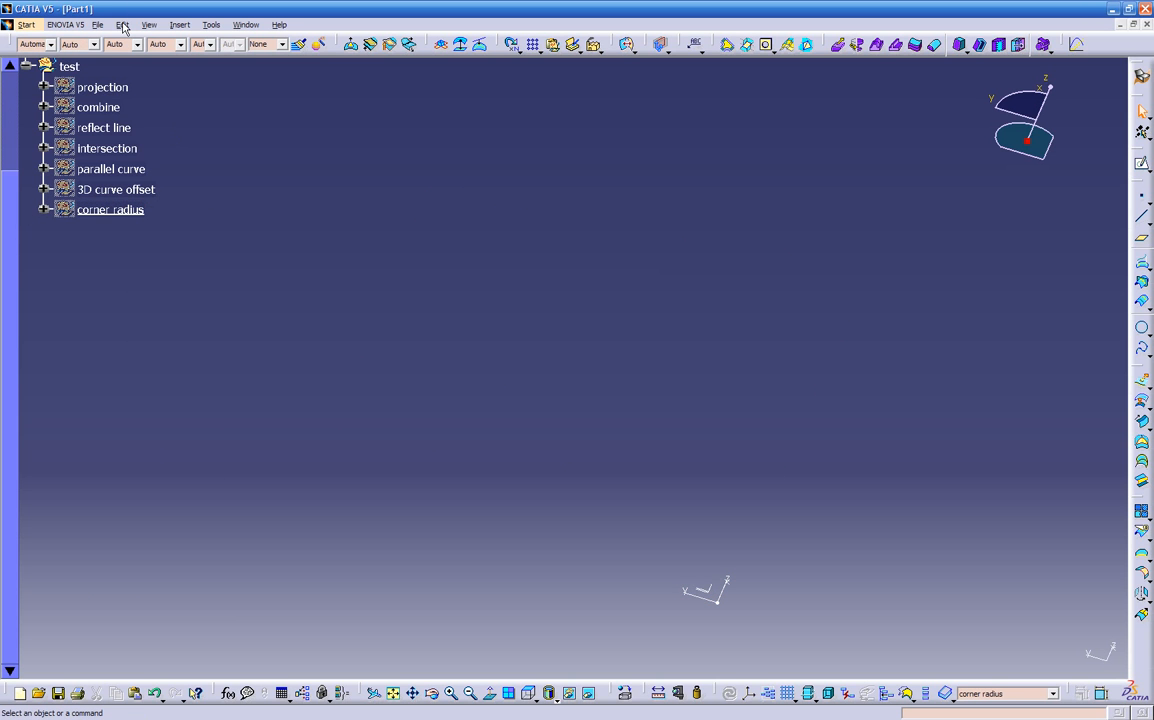
Insert a geometrical set named conic with test as its father
{"action": "left_click", "coordinate": [179, 24]}
{"action": "left_click", "coordinate": [195, 83]}
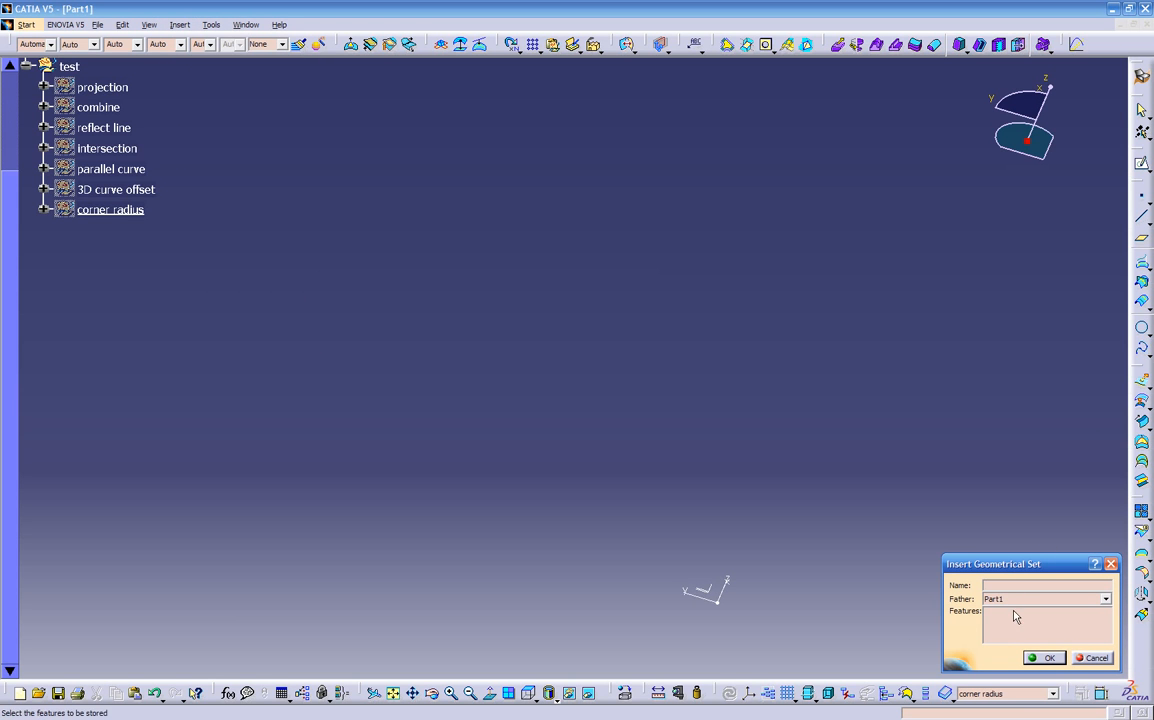
{"action": "type", "text": "conic"}
{"action": "left_click", "coordinate": [1050, 598]}
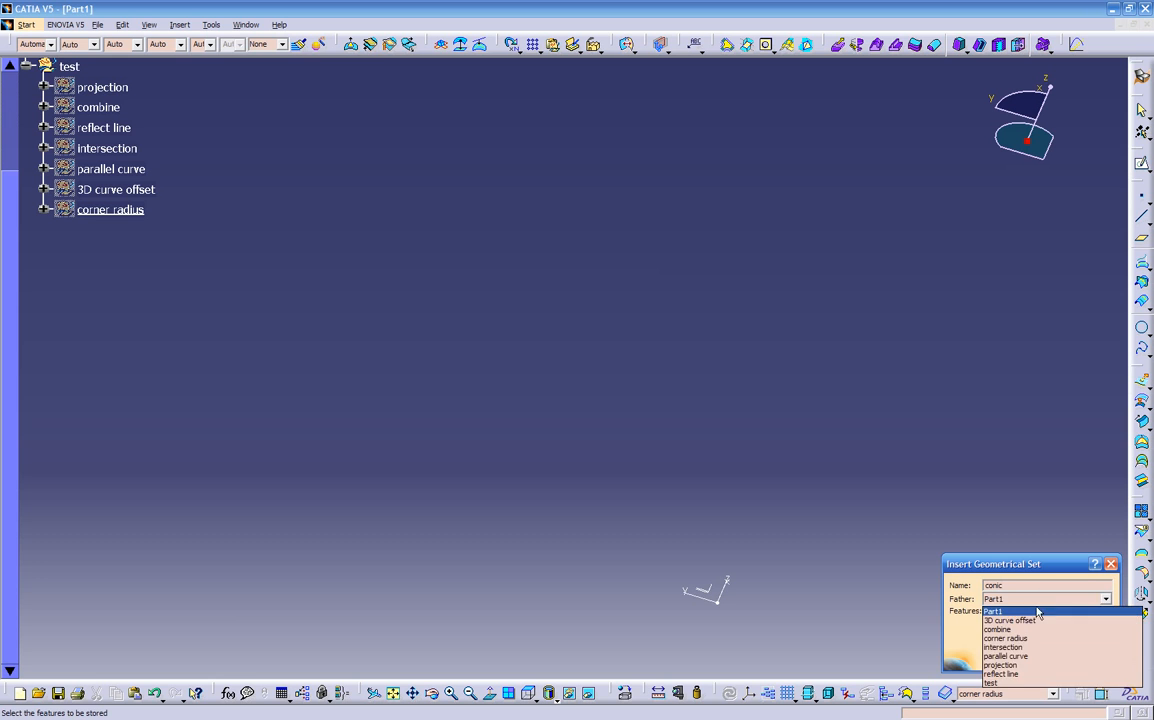
{"action": "left_click", "coordinate": [1004, 683]}
{"action": "left_click", "coordinate": [1052, 659]}
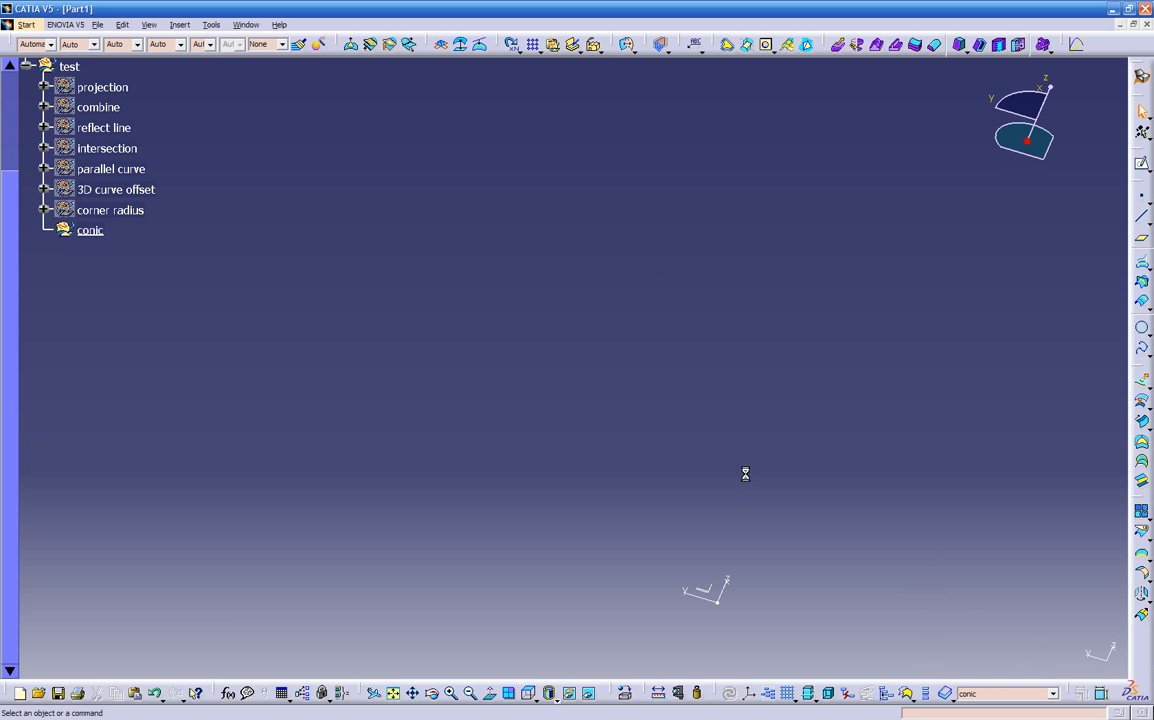
{"action": "middle_click_drag", "start_coordinate": [618, 410], "coordinate": [483, 344]}
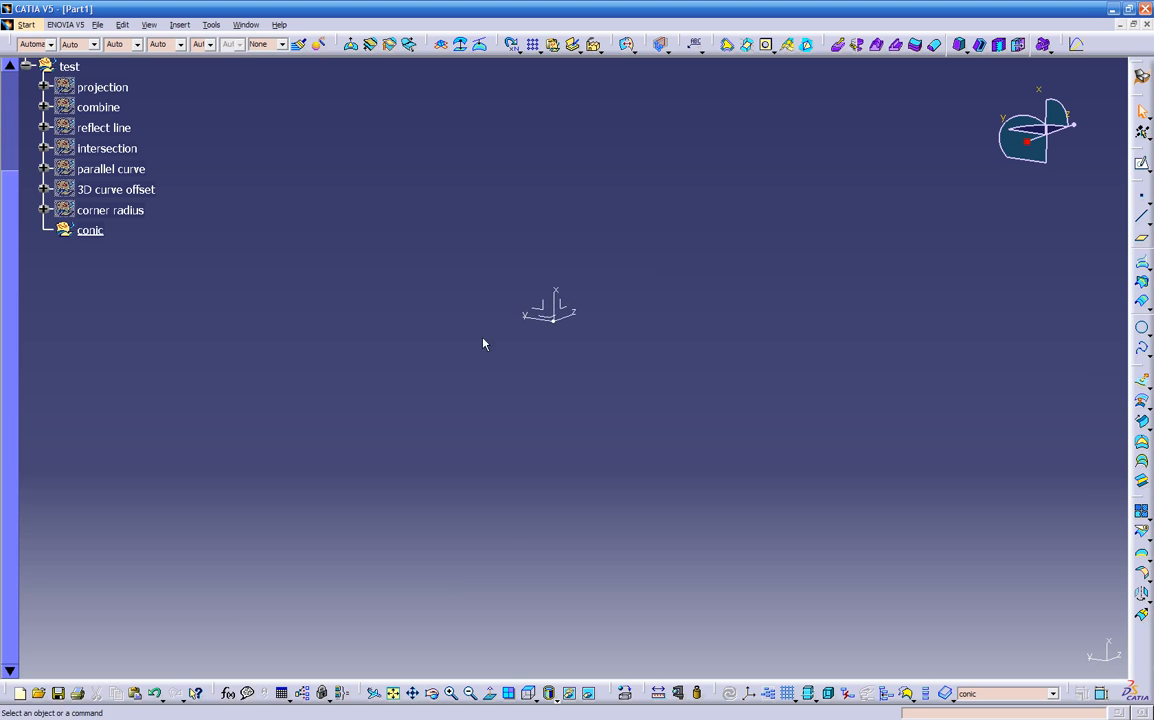
{"action": "left_click", "coordinate": [528, 693]}
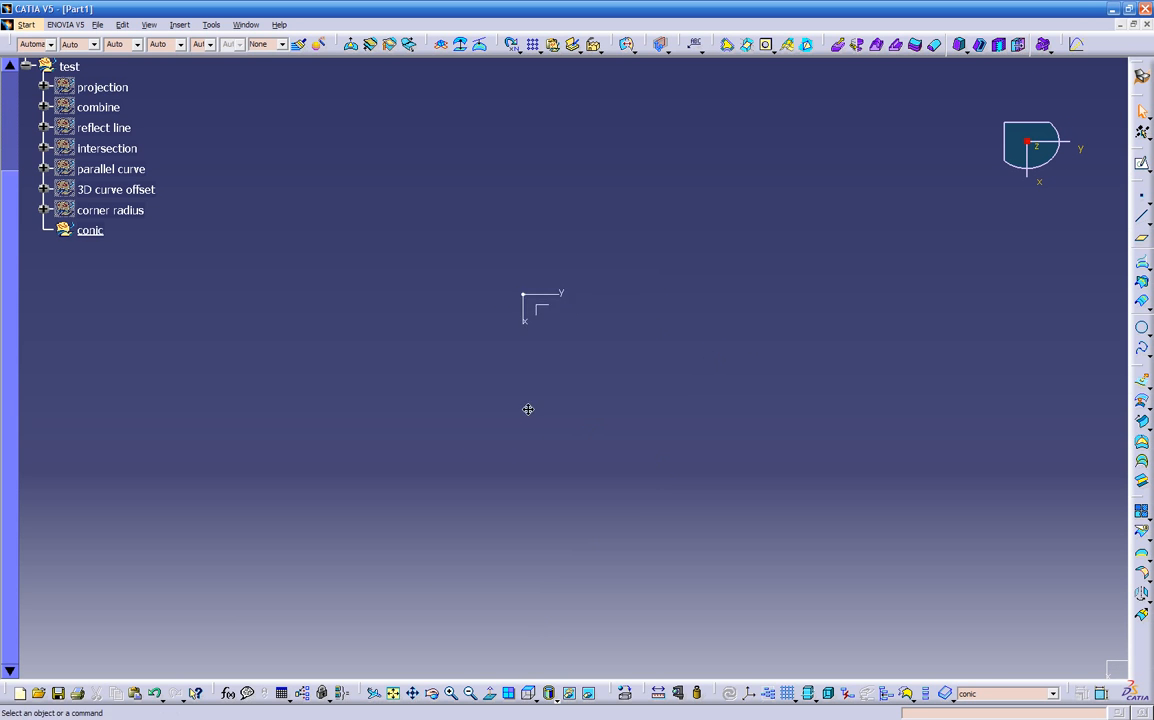
{"action": "left_click", "coordinate": [418, 298]}
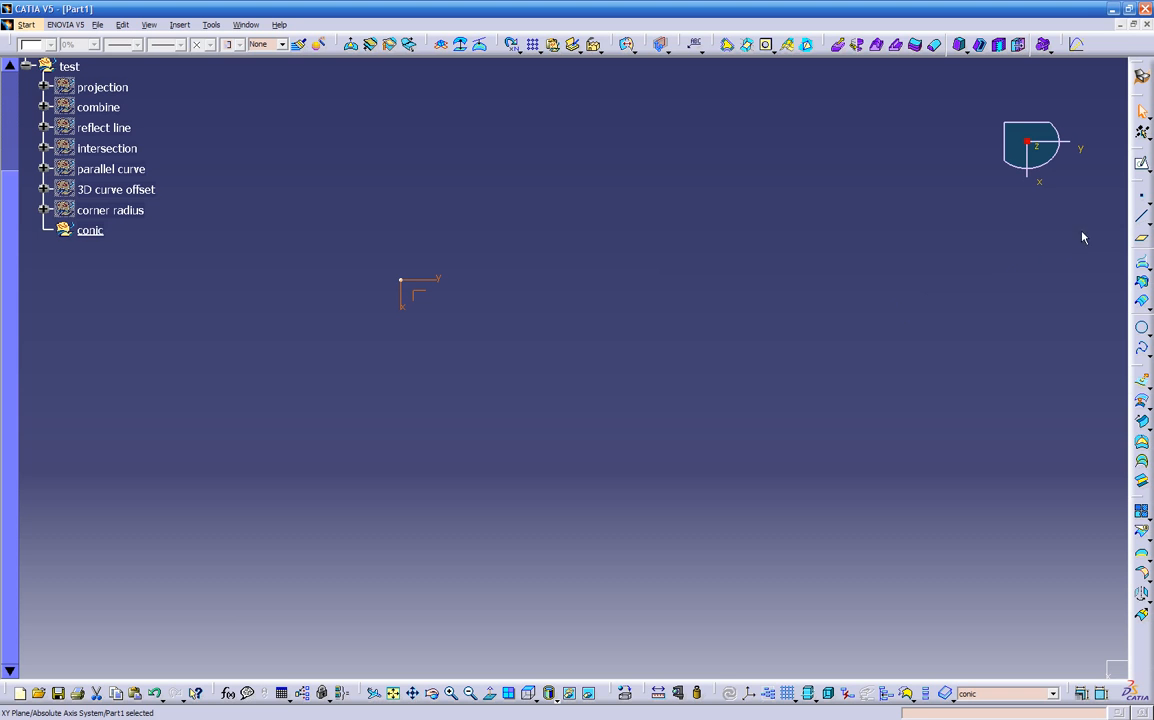
{"action": "left_click", "coordinate": [616, 317]}
{"action": "middle_click_drag", "start_coordinate": [610, 332], "coordinate": [501, 322]}
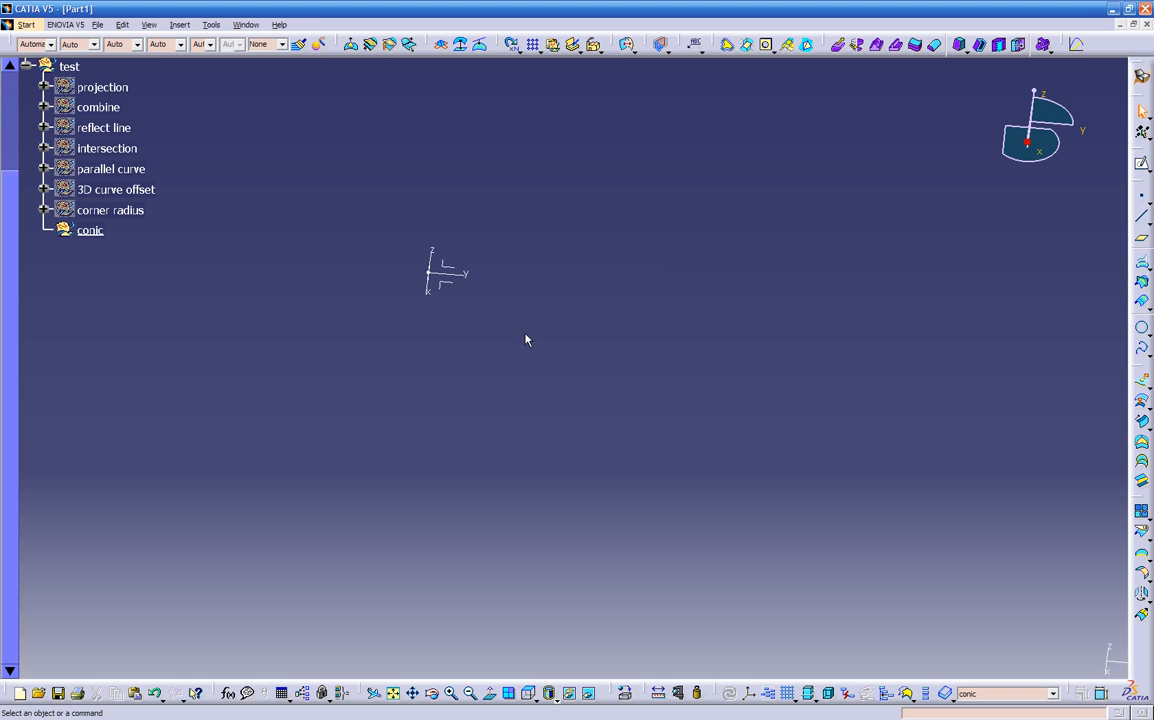
{"action": "left_click", "coordinate": [1140, 220]}
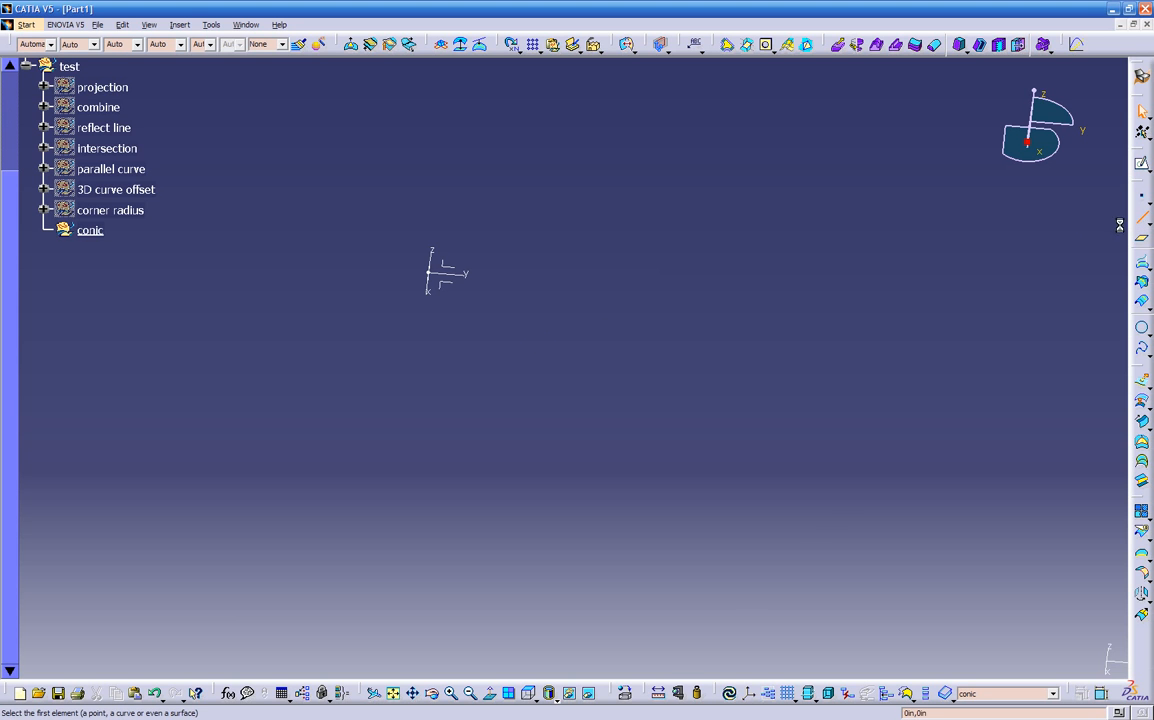
{"action": "left_click", "coordinate": [452, 285]}
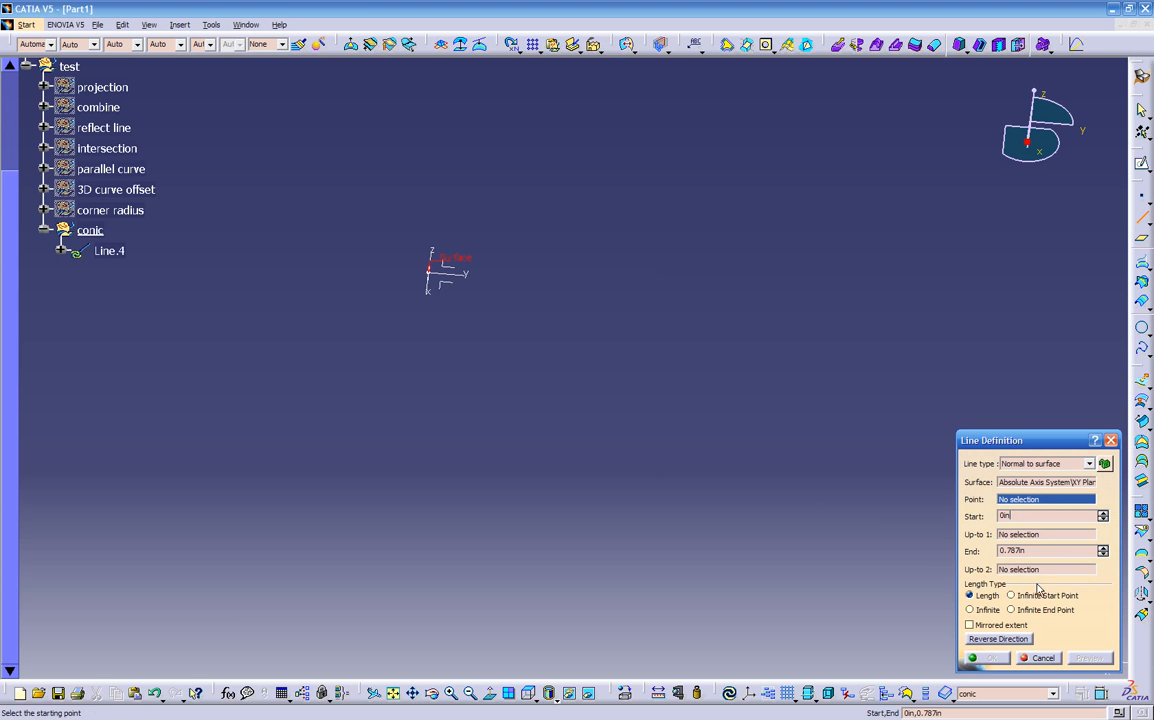
{"action": "left_click", "coordinate": [1038, 660]}
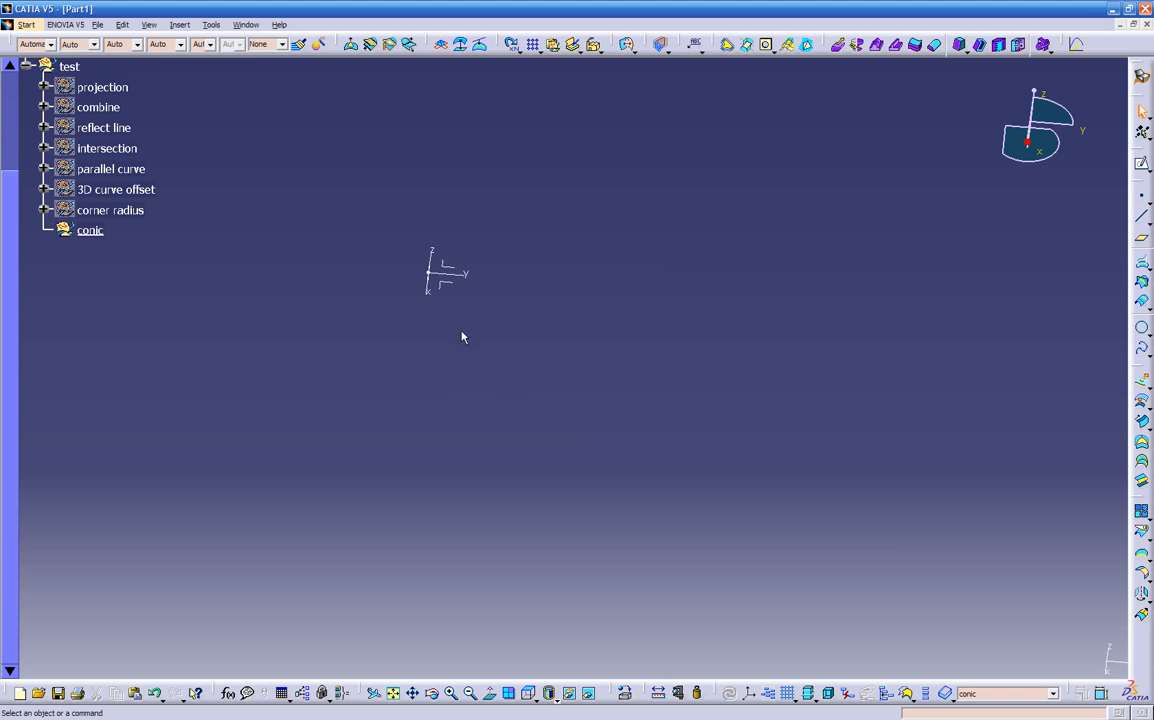
Place two points on the XY plane, at about H 4 in, V 1 in and about H 6.8 in, V 3 in
{"action": "left_click", "coordinate": [449, 285]}
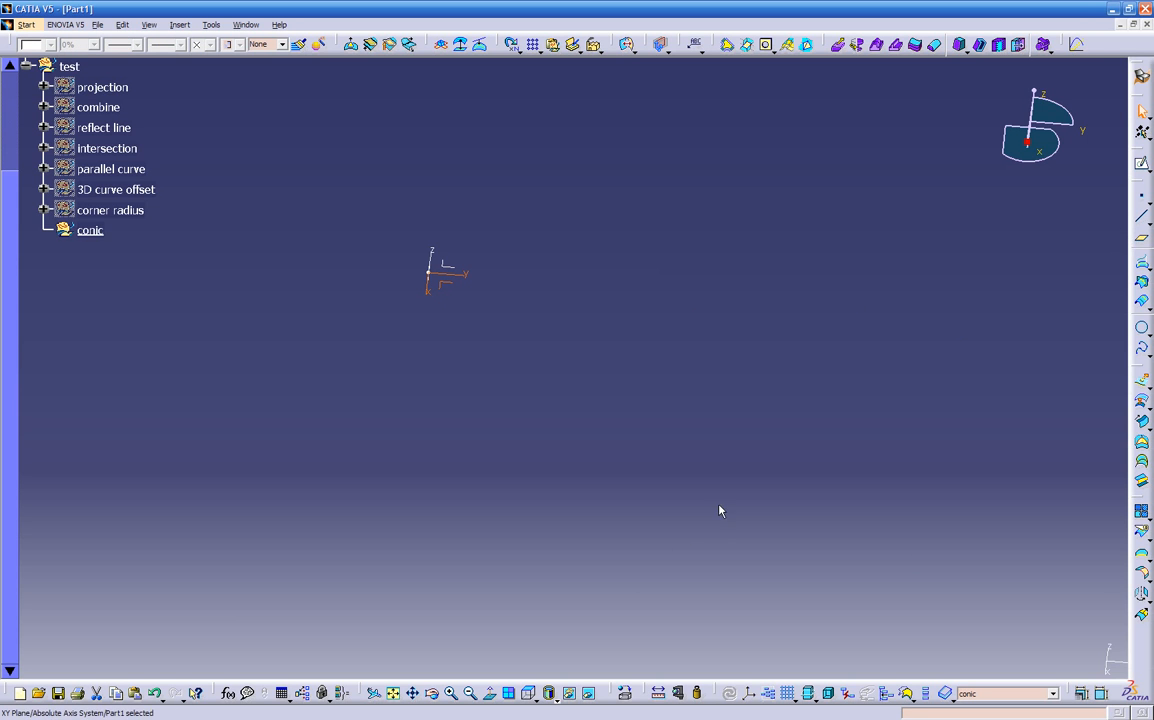
{"action": "left_click", "coordinate": [529, 693]}
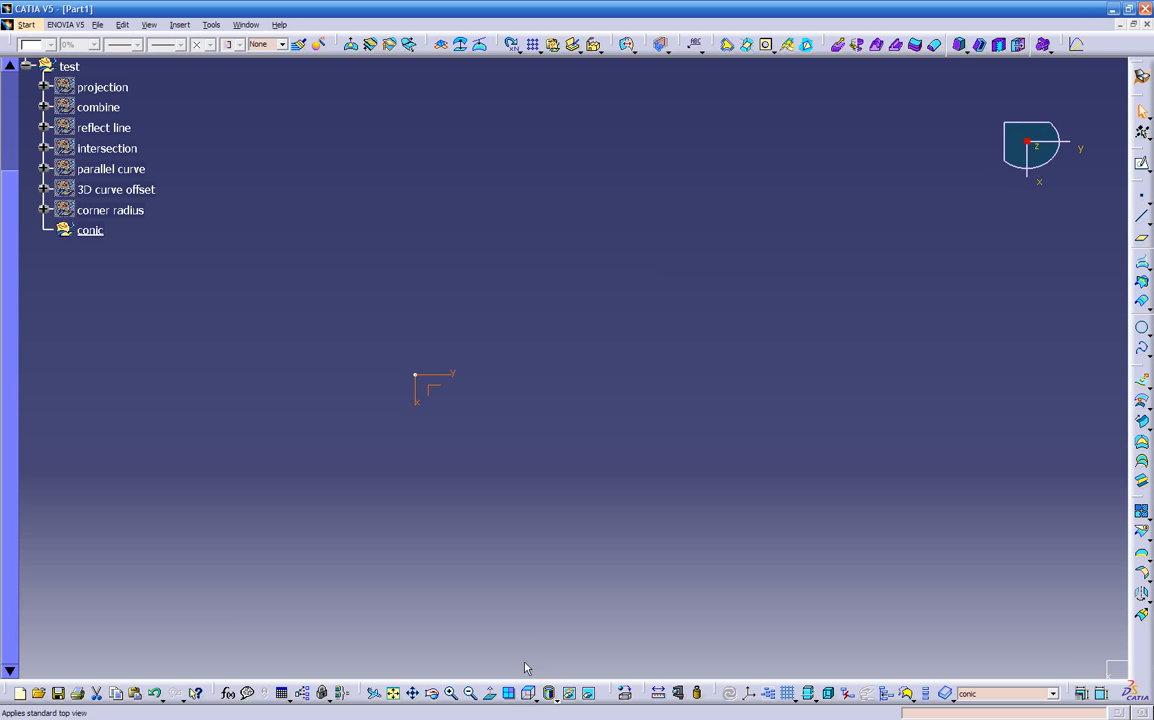
{"action": "left_click", "coordinate": [1142, 196]}
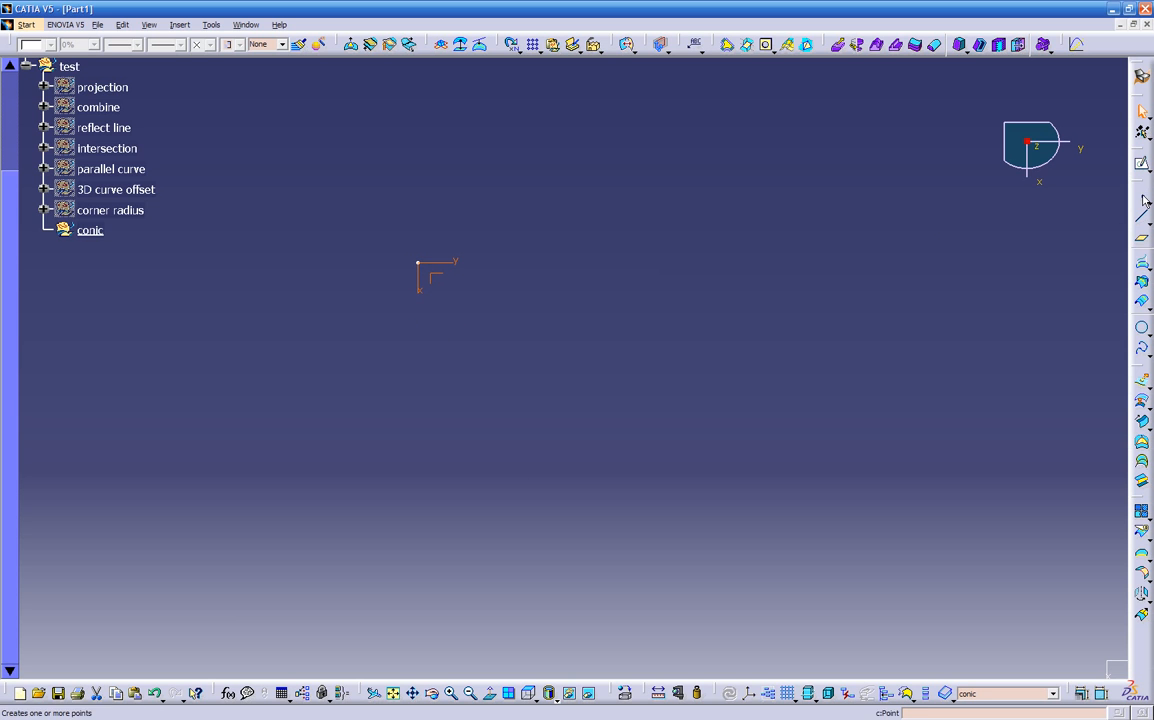
{"action": "left_click", "coordinate": [479, 405]}
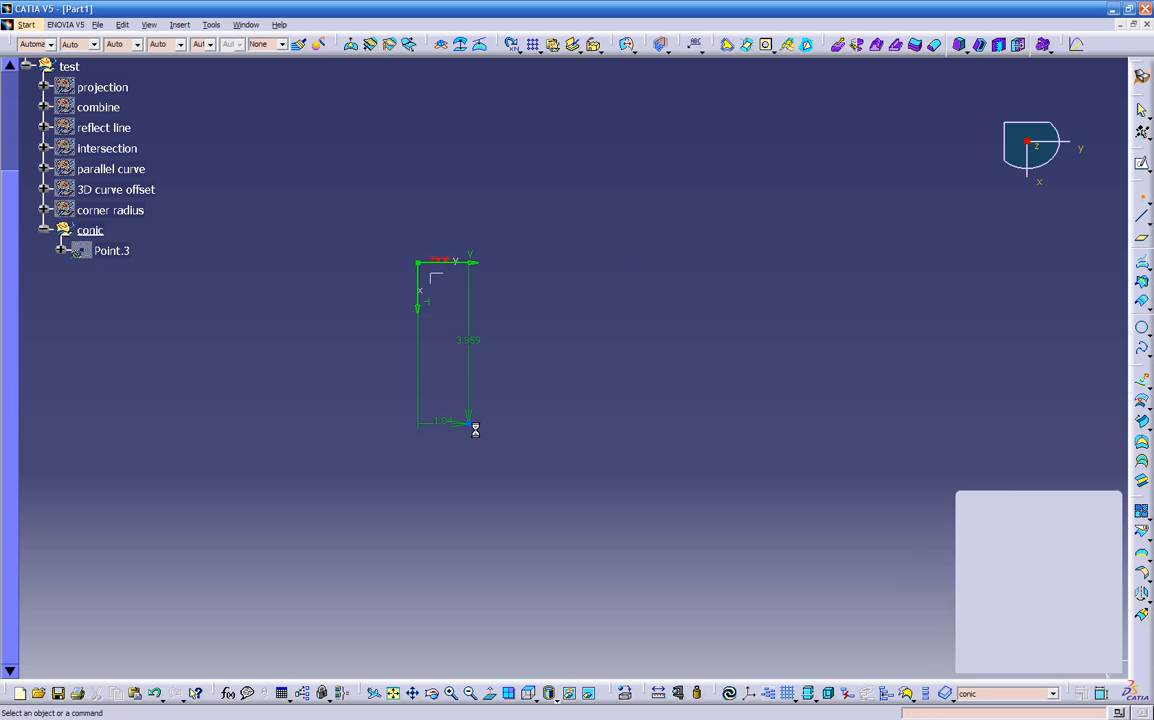
{"action": "left_click", "coordinate": [1142, 197]}
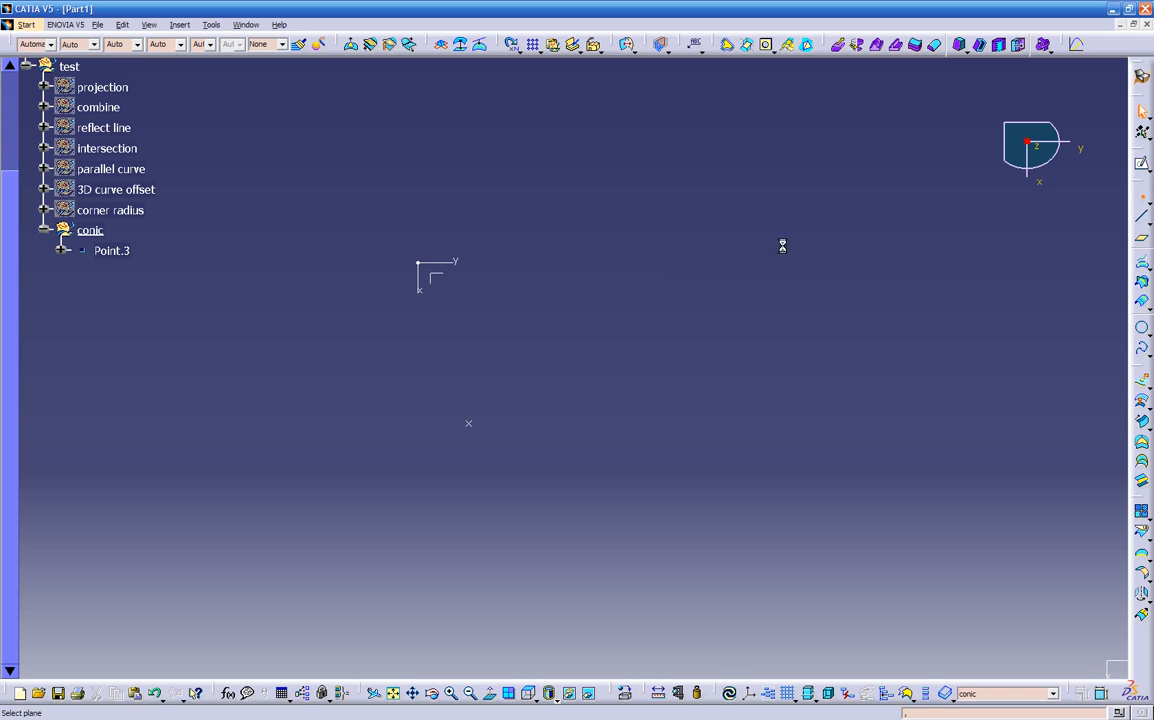
{"action": "left_click", "coordinate": [441, 273]}
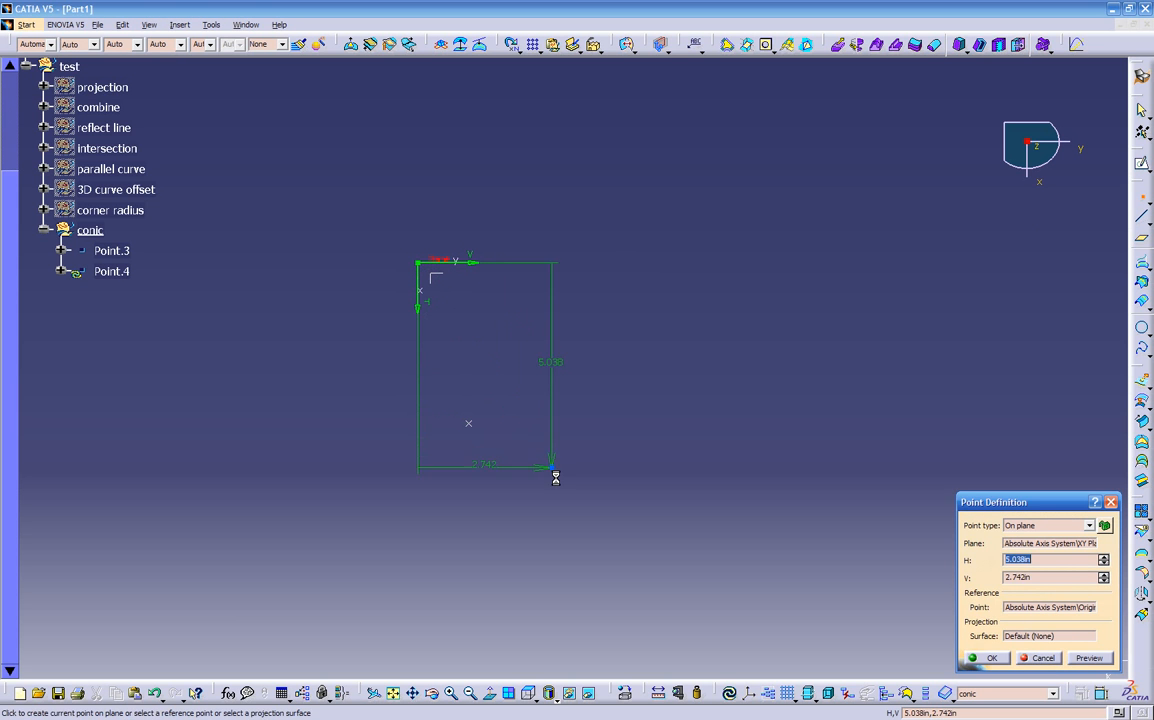
{"action": "left_click", "coordinate": [566, 543]}
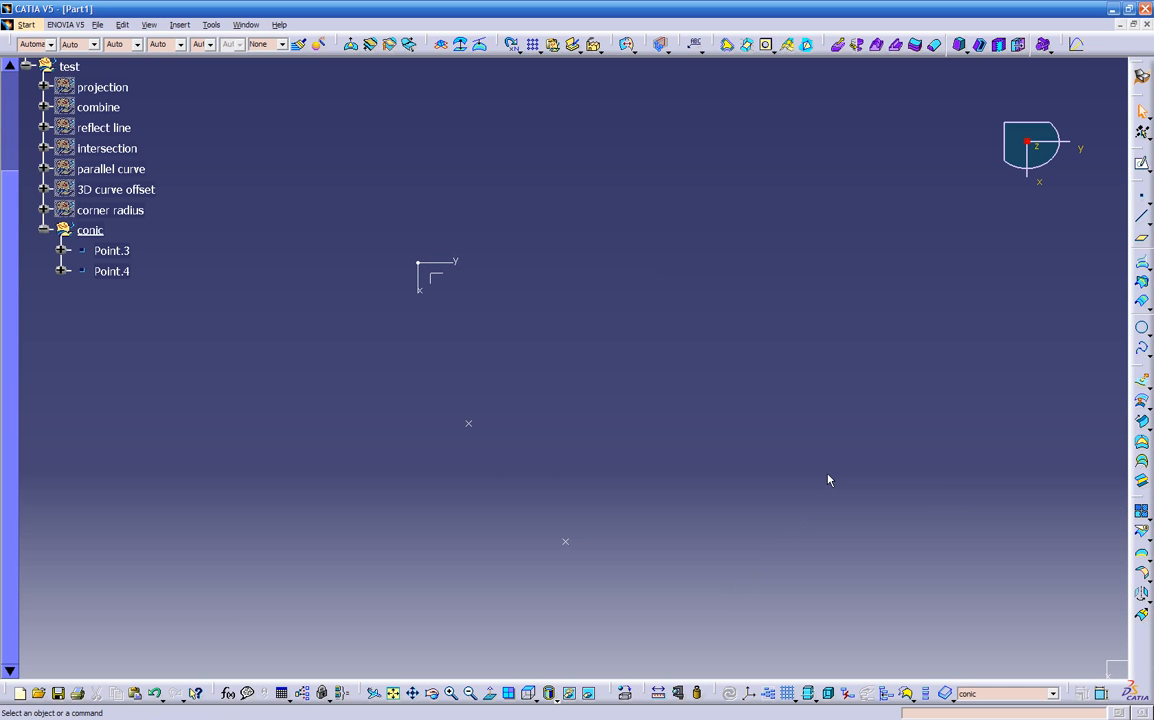
Place two more points on the XY plane, one near the Y axis and one farther out along both axes
{"action": "left_click", "coordinate": [1145, 203]}
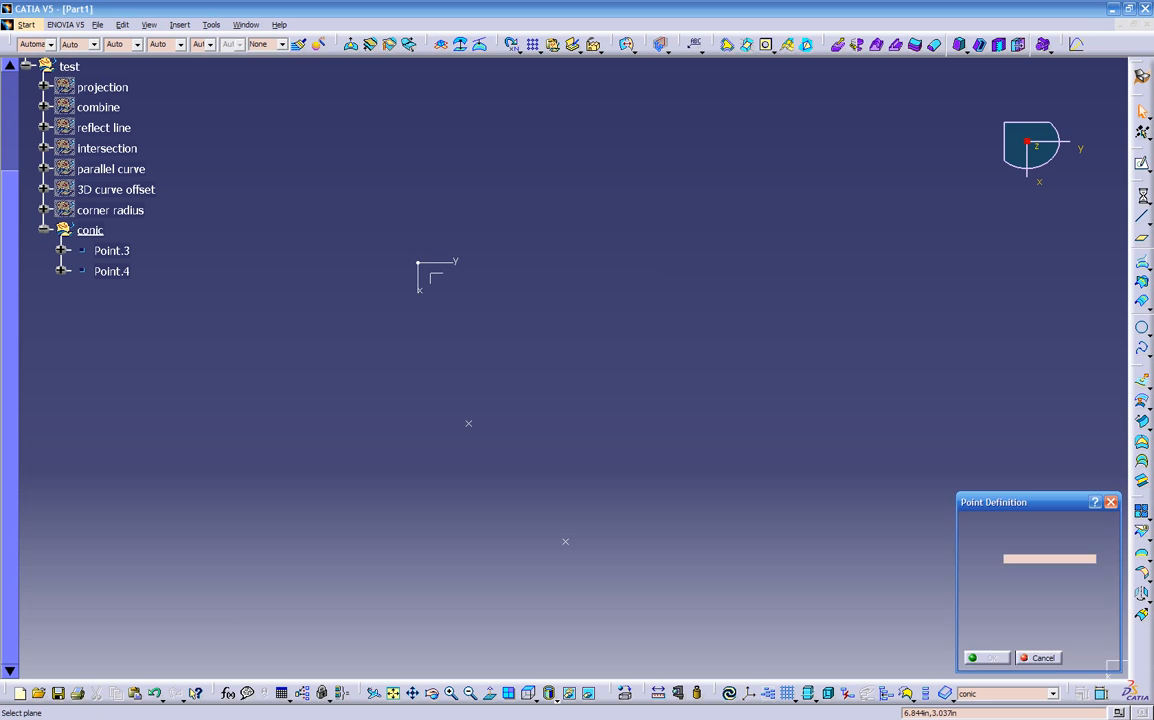
{"action": "left_click", "coordinate": [447, 277]}
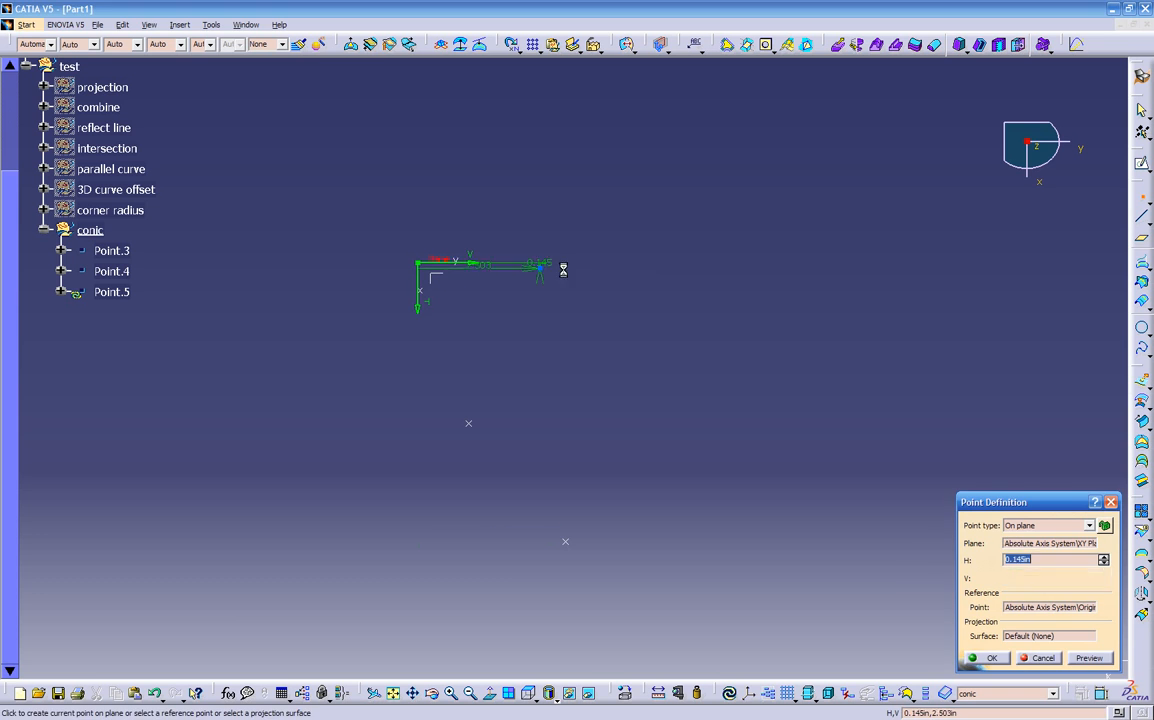
{"action": "left_click", "coordinate": [629, 258]}
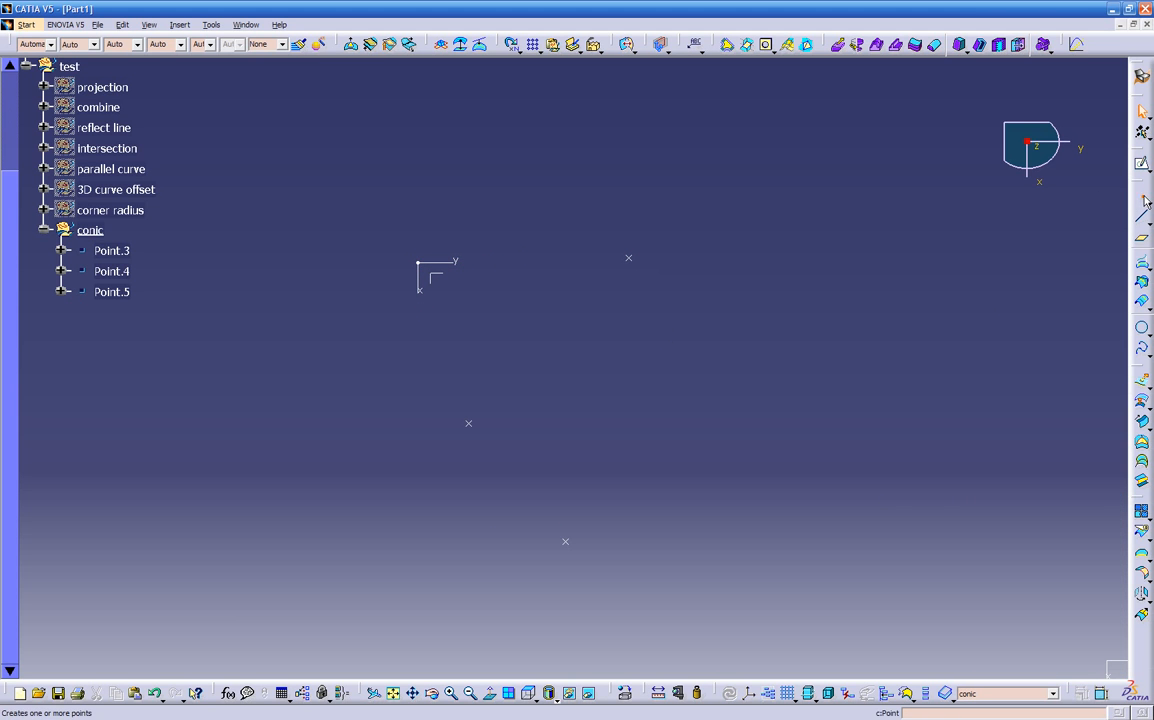
{"action": "left_click", "coordinate": [1146, 200]}
{"action": "left_click", "coordinate": [433, 278]}
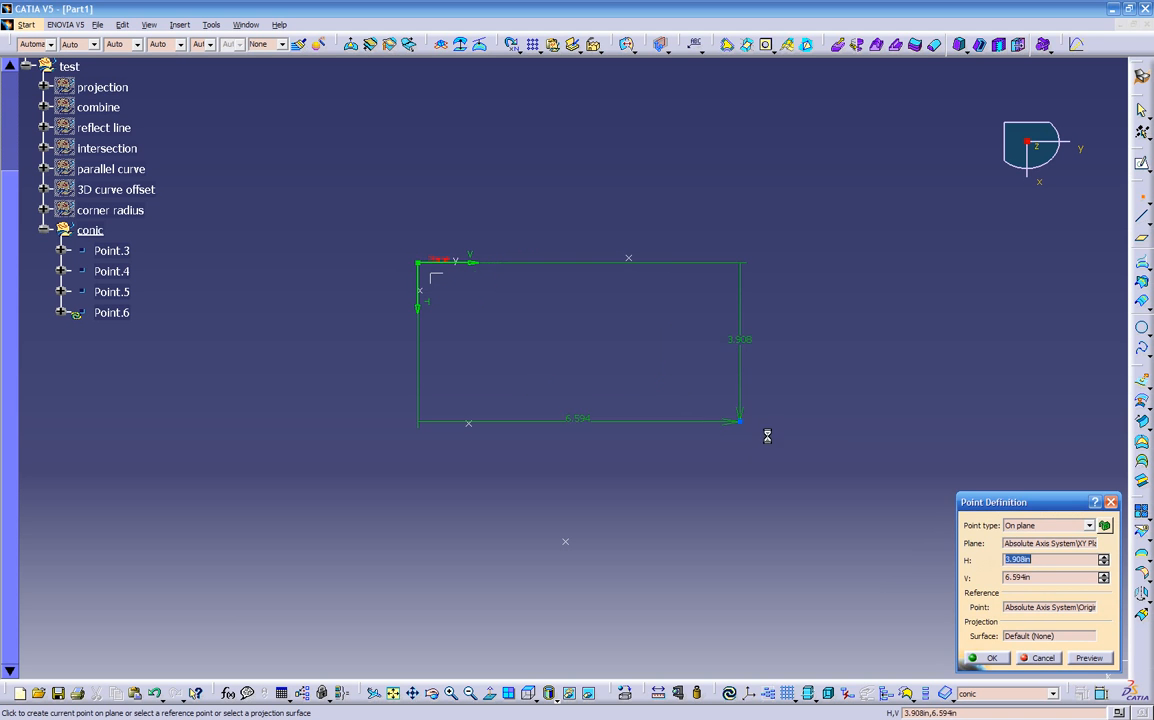
{"action": "left_click", "coordinate": [736, 485]}
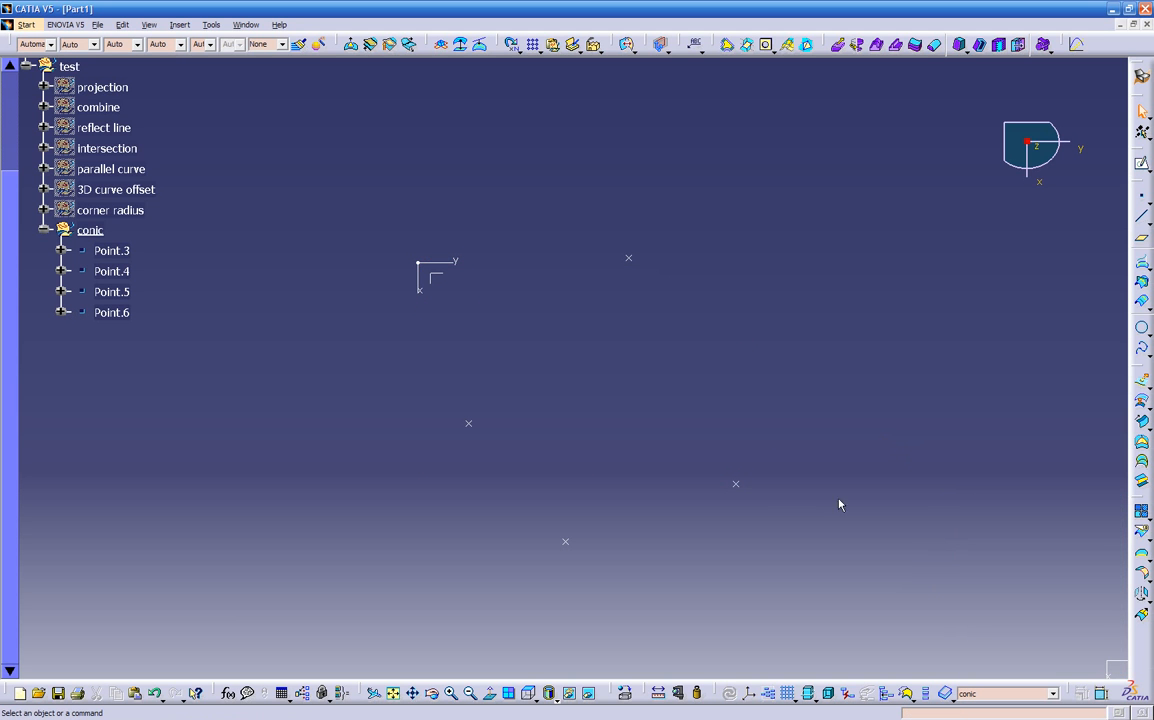
Create a point-to-point line from Point.6 to Point.5
{"action": "middle_click_drag", "start_coordinate": [736, 409], "coordinate": [773, 160]}
{"action": "middle_click_drag", "start_coordinate": [684, 373], "coordinate": [594, 420]}
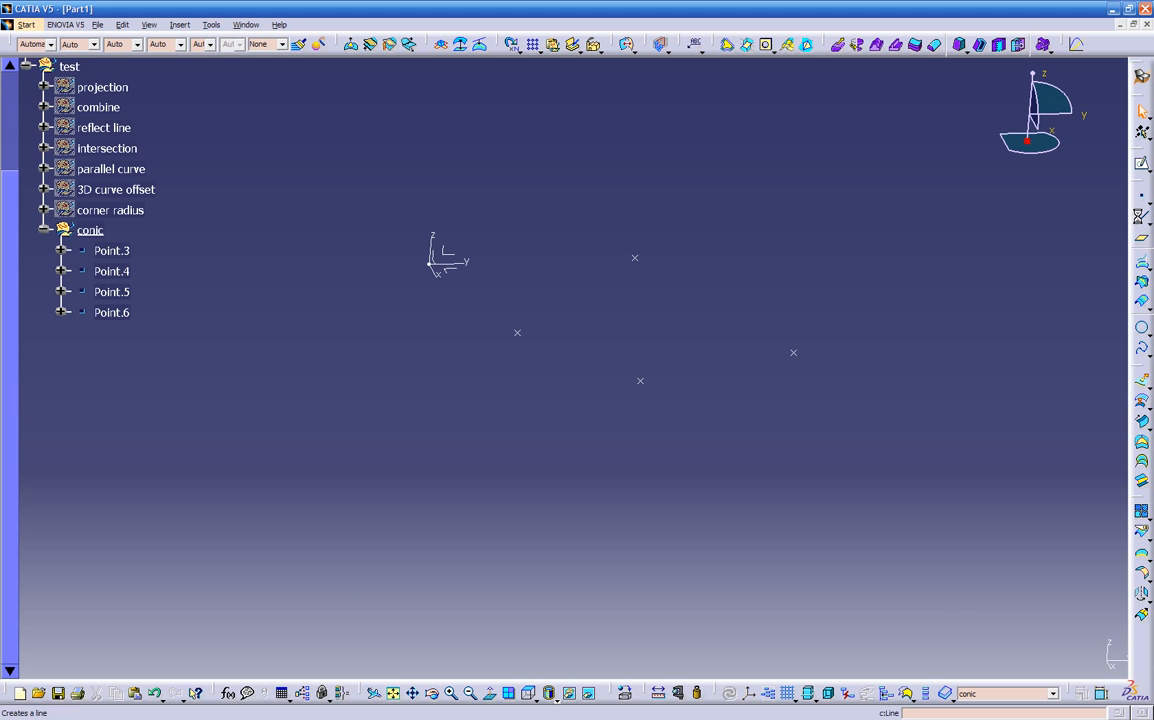
{"action": "left_click", "coordinate": [1141, 216]}
{"action": "left_click", "coordinate": [794, 354]}
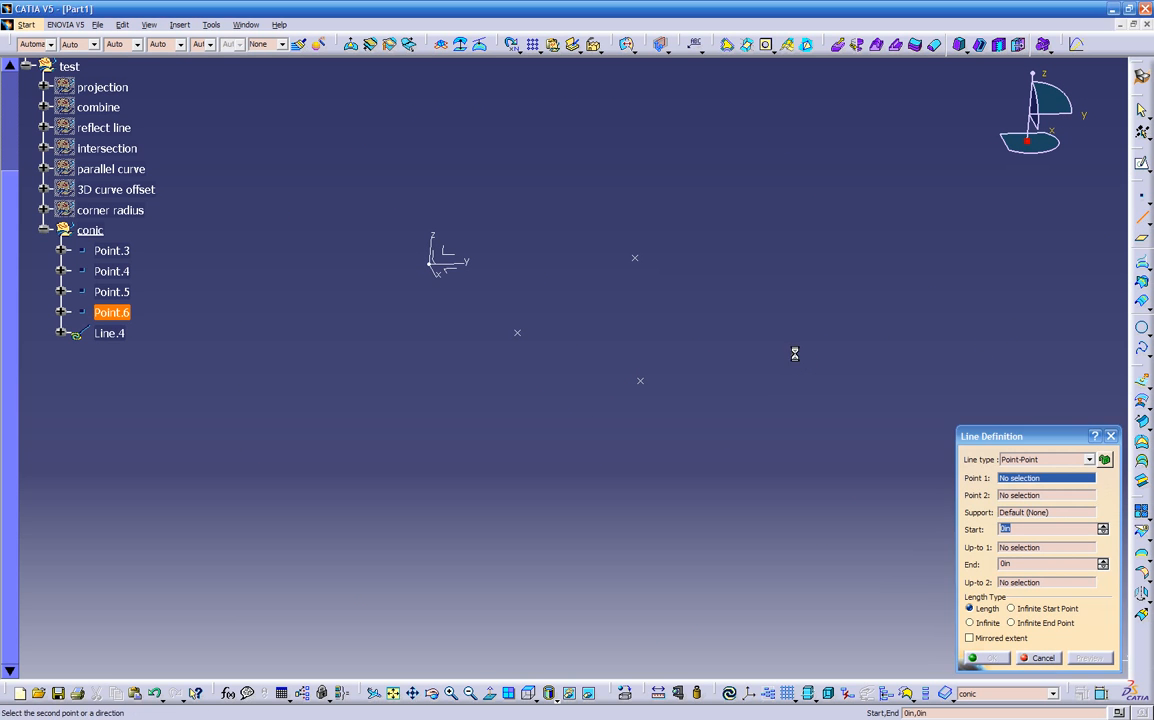
{"action": "left_click", "coordinate": [635, 259]}
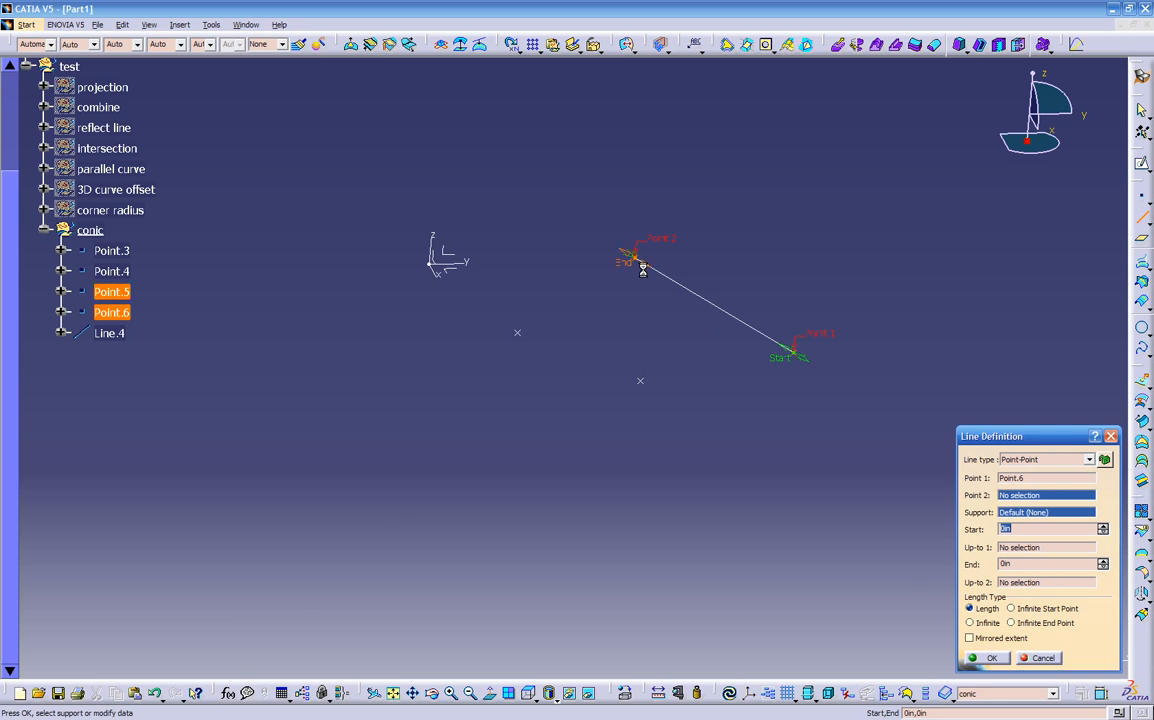
{"action": "left_click", "coordinate": [983, 658]}
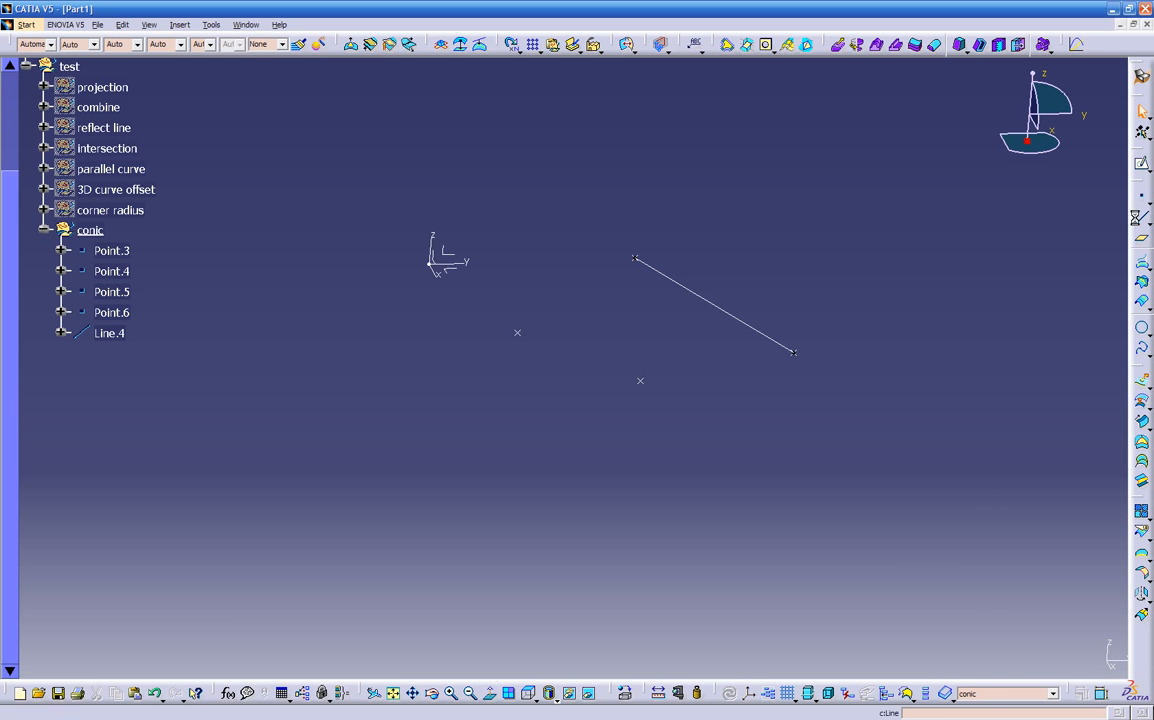
Create a point-to-point line from Point.4 to Point.3
{"action": "left_click", "coordinate": [640, 380]}
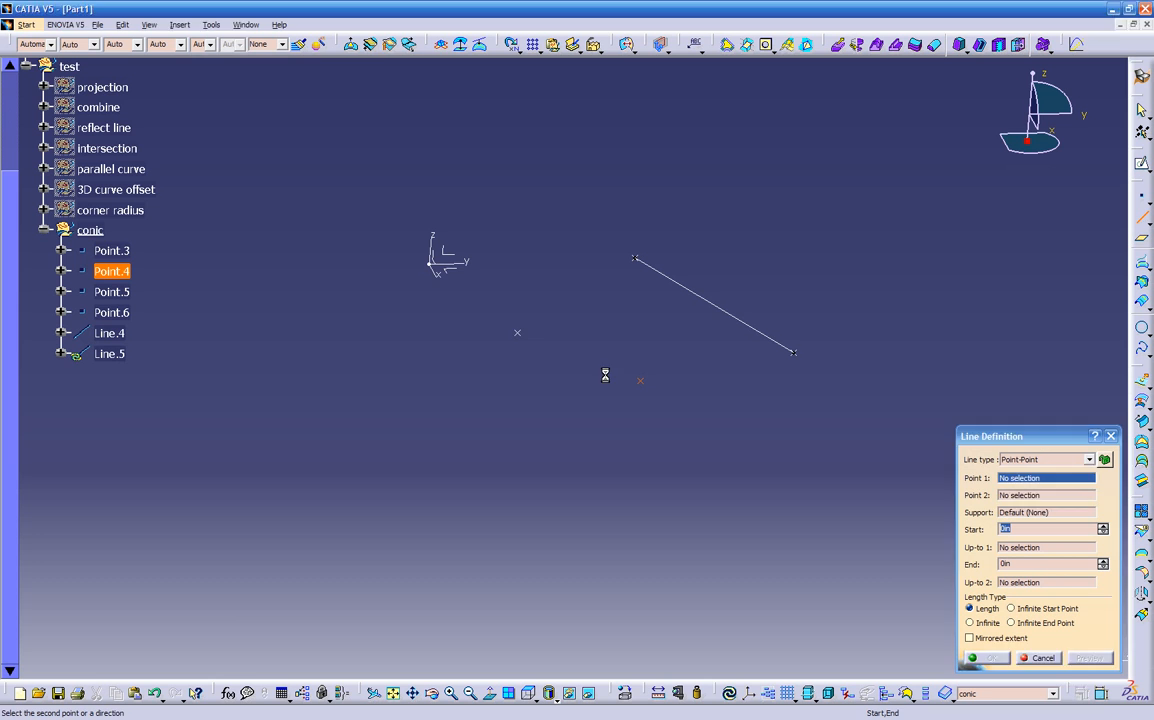
{"action": "left_click", "coordinate": [517, 331]}
{"action": "left_click", "coordinate": [983, 659]}
Start a conic curve supported on the XY plane, with Point.5 as its start point and Point.3 as its end point
{"action": "middle_click_drag", "start_coordinate": [853, 536], "coordinate": [820, 406]}
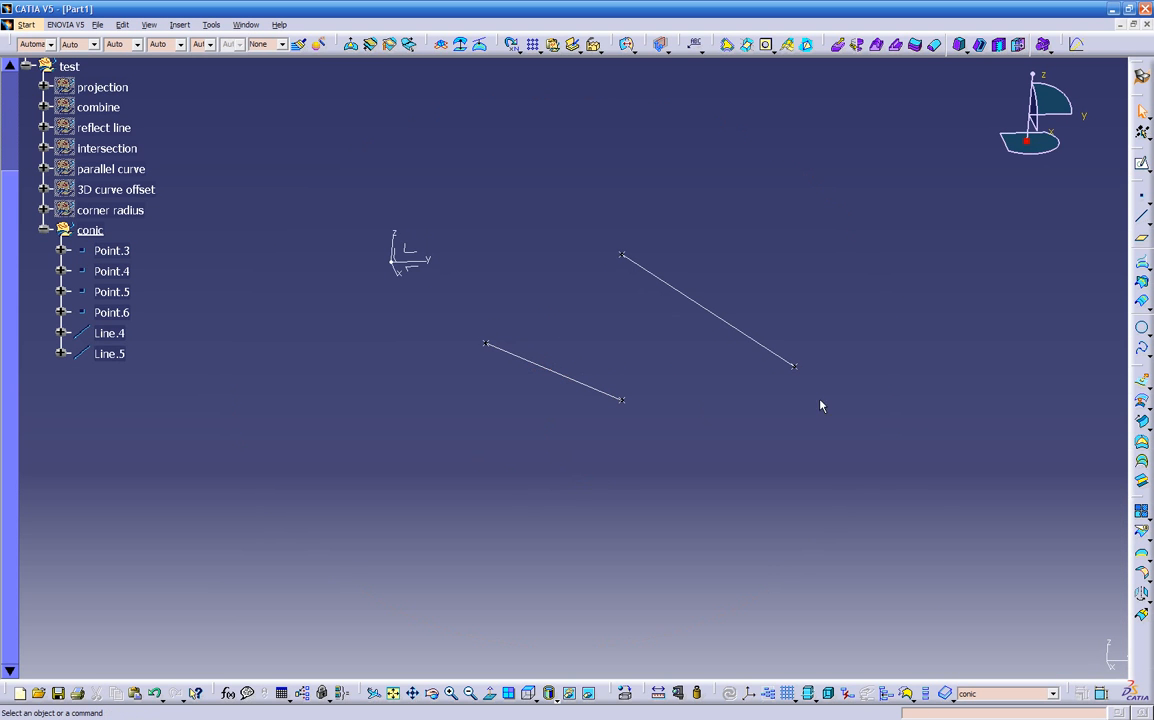
{"action": "left_click", "coordinate": [1148, 336]}
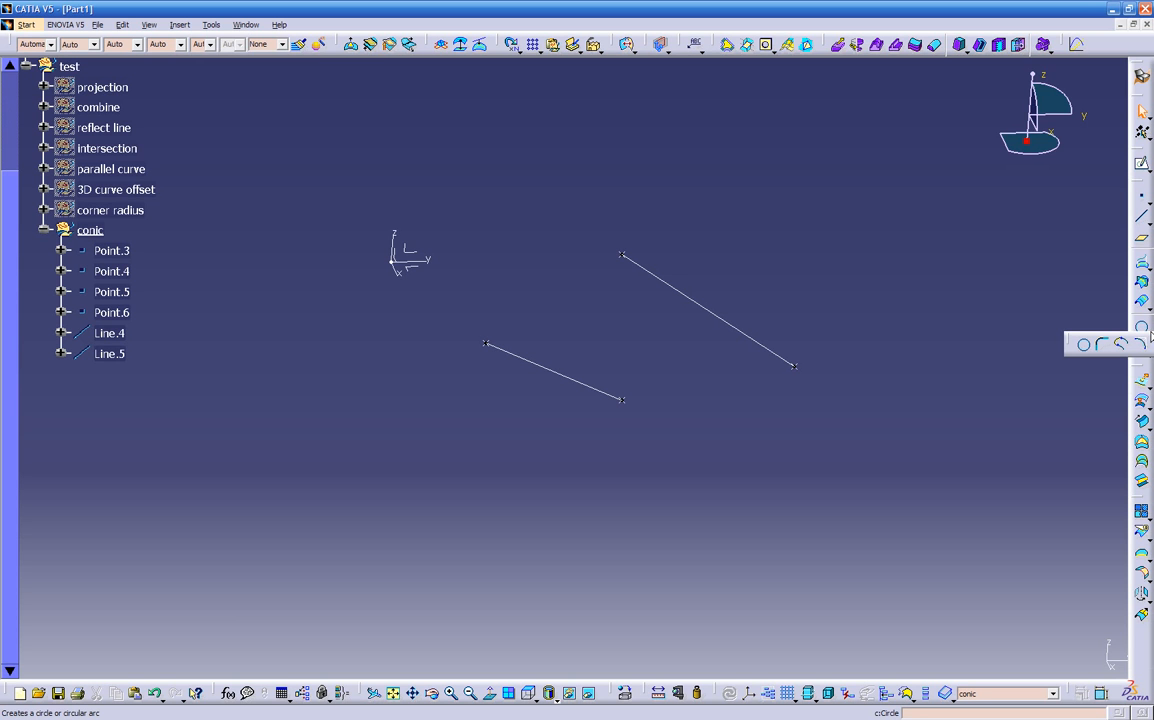
{"action": "left_click", "coordinate": [1142, 344]}
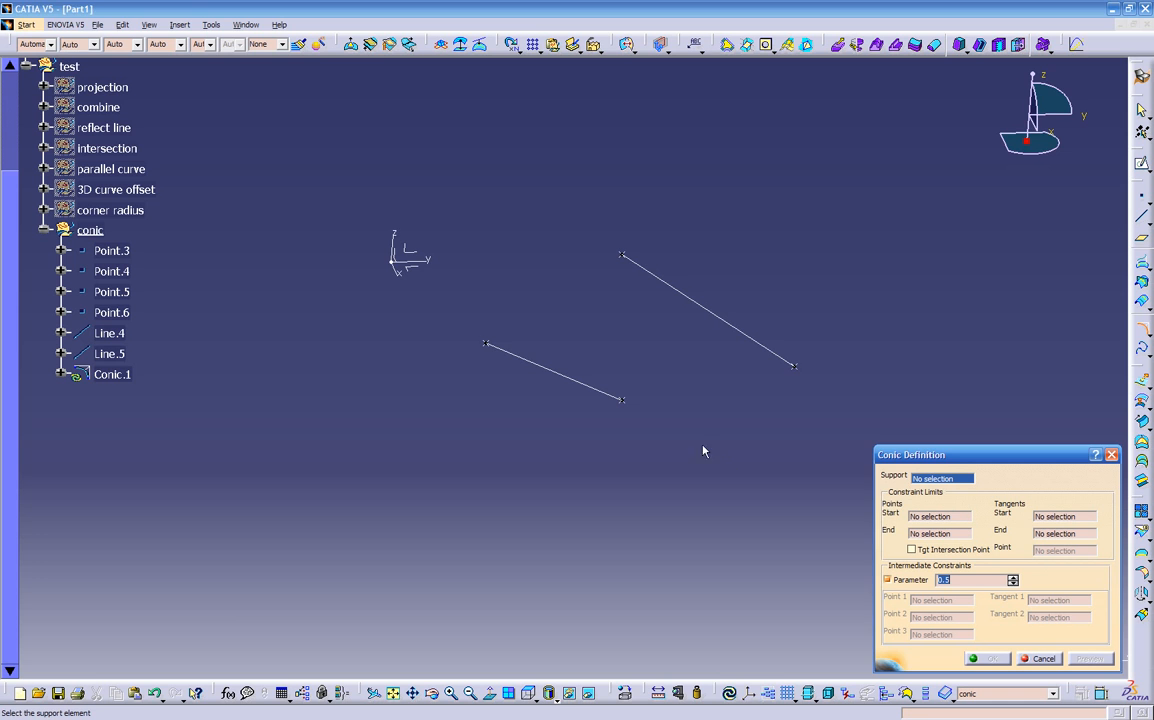
{"action": "middle_click_drag", "start_coordinate": [631, 495], "coordinate": [576, 428]}
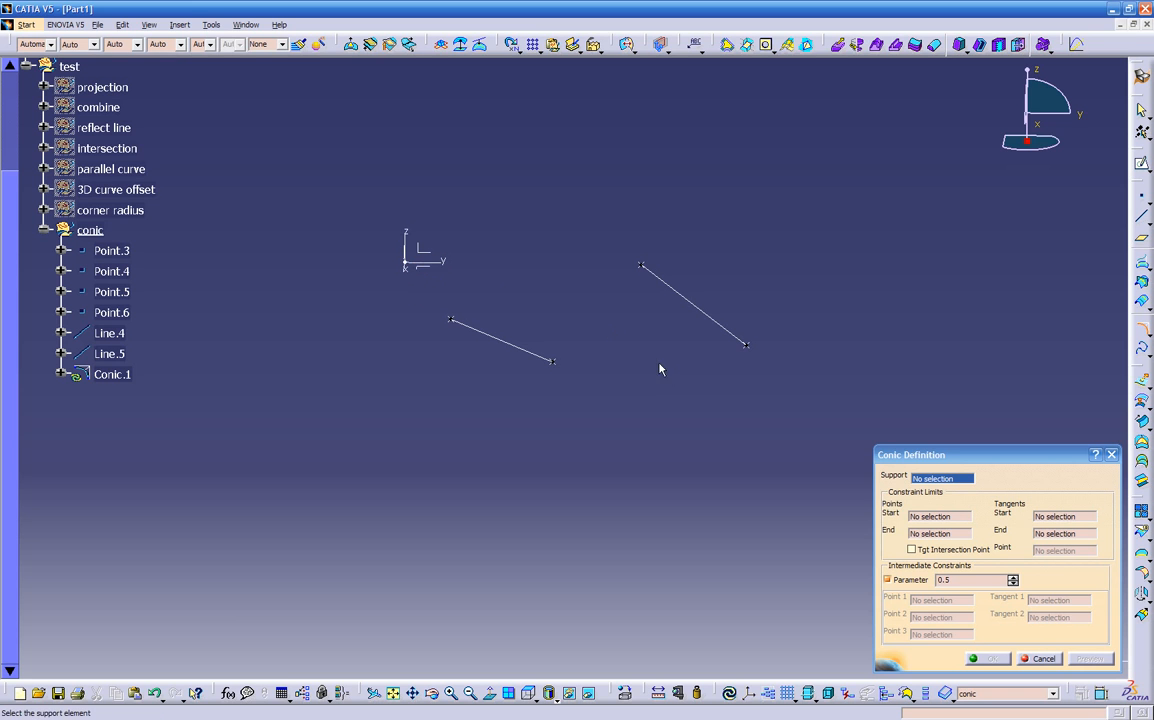
{"action": "left_click", "coordinate": [423, 270]}
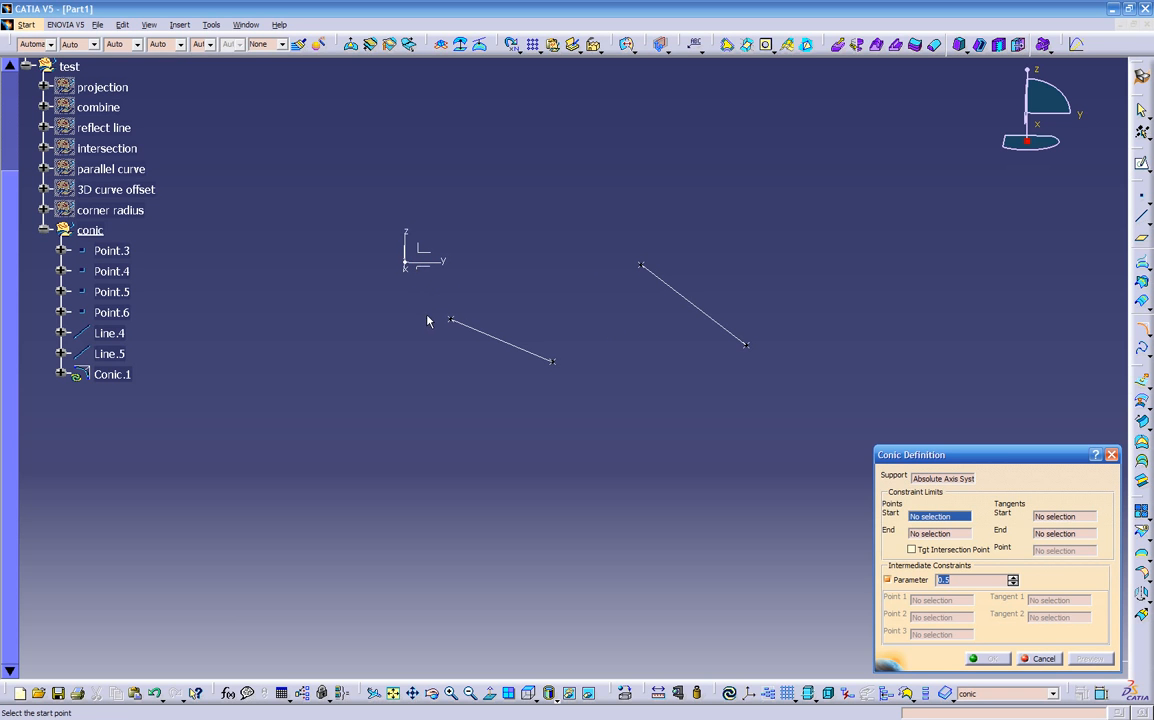
{"action": "middle_click_drag", "start_coordinate": [589, 404], "coordinate": [554, 459]}
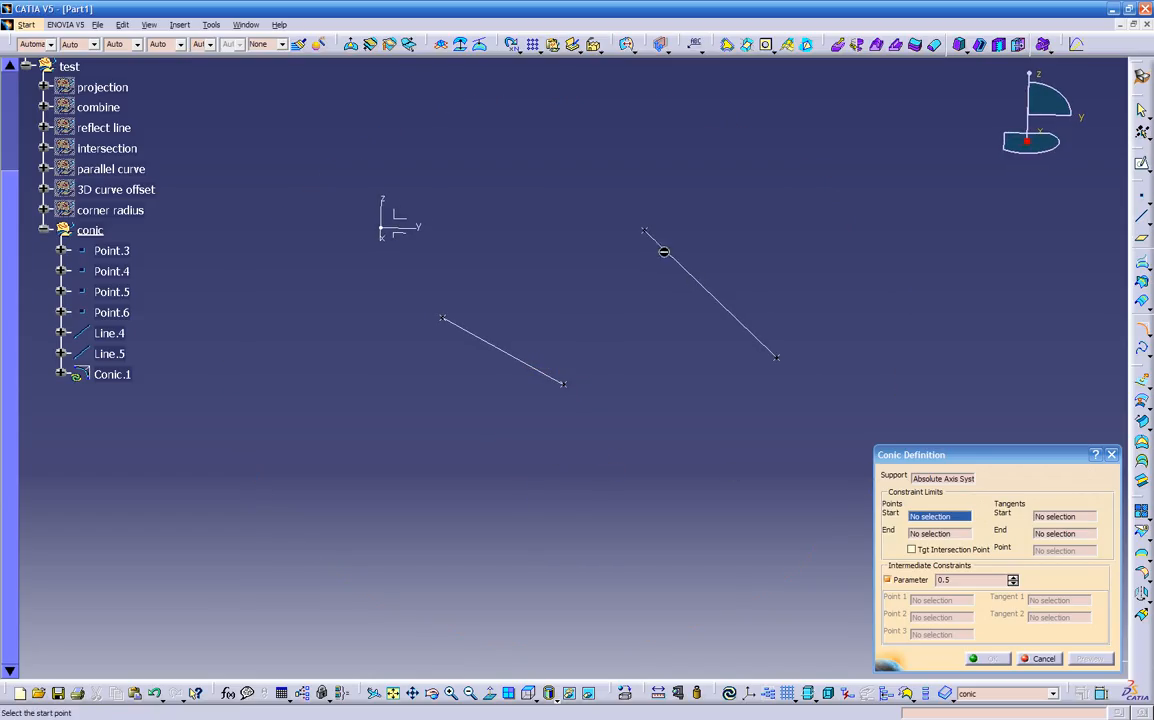
{"action": "left_click", "coordinate": [644, 232]}
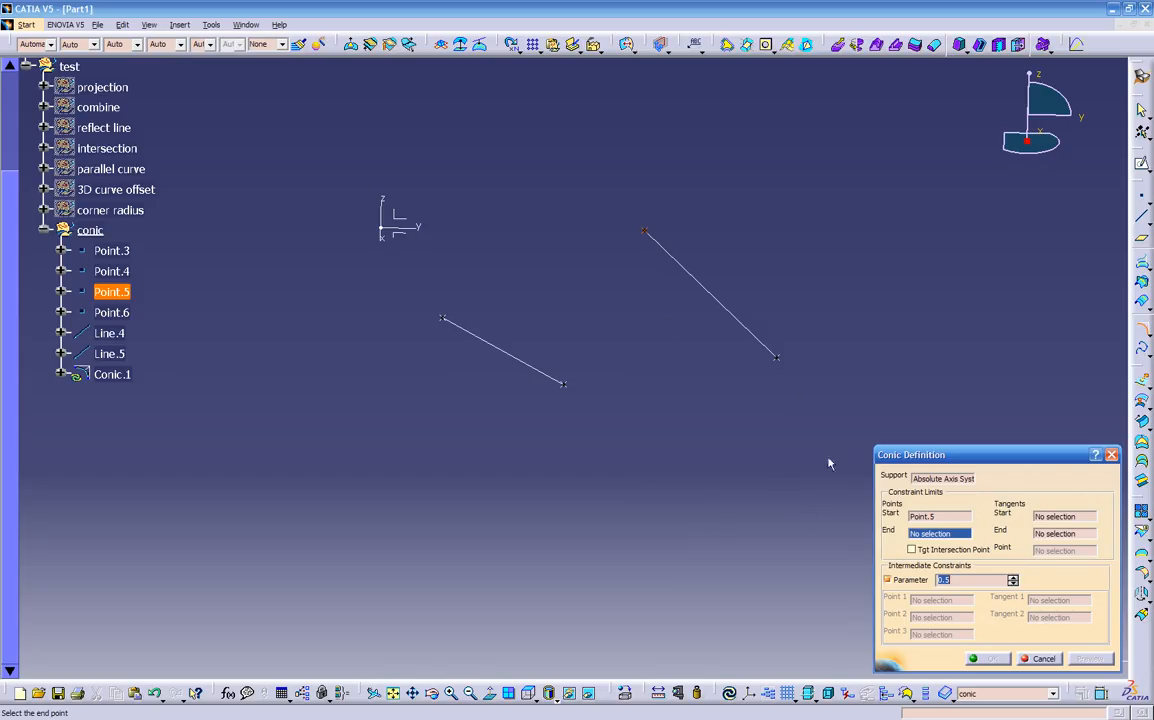
{"action": "left_click", "coordinate": [447, 320]}
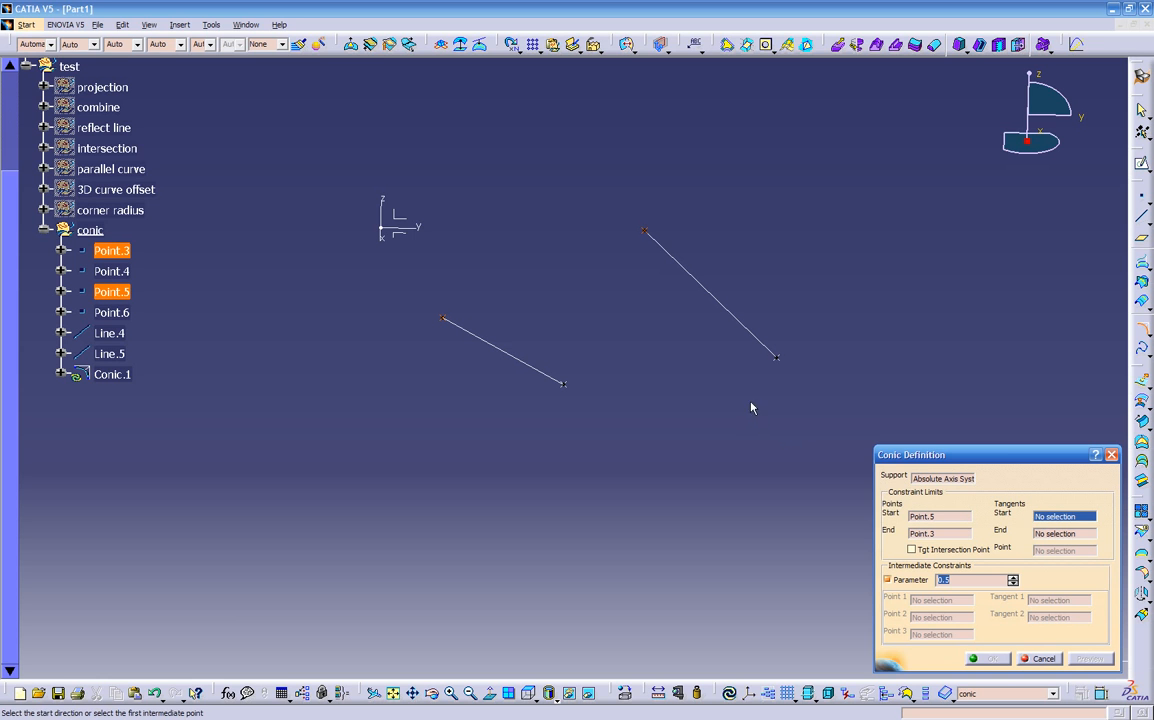
Assign Line.4 as the conic's start tangent and Line.5 as its end tangent
{"action": "left_click", "coordinate": [676, 260]}
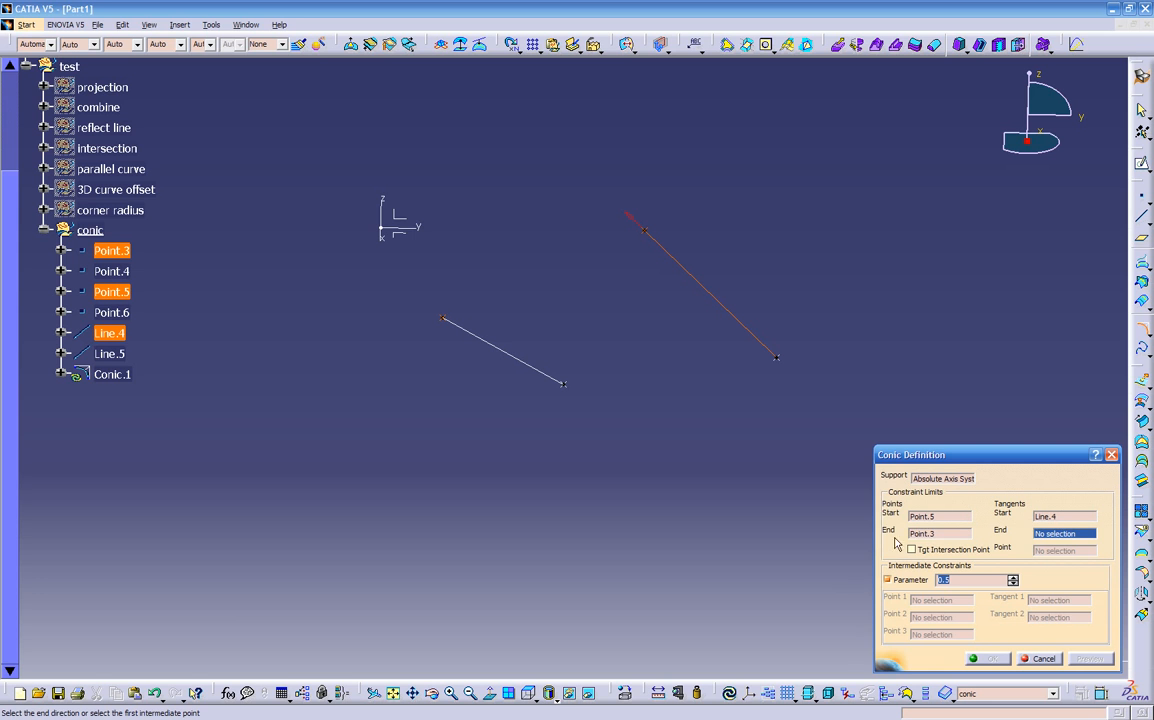
{"action": "left_click", "coordinate": [515, 357]}
{"action": "middle_click_drag", "start_coordinate": [523, 360], "coordinate": [567, 440]}
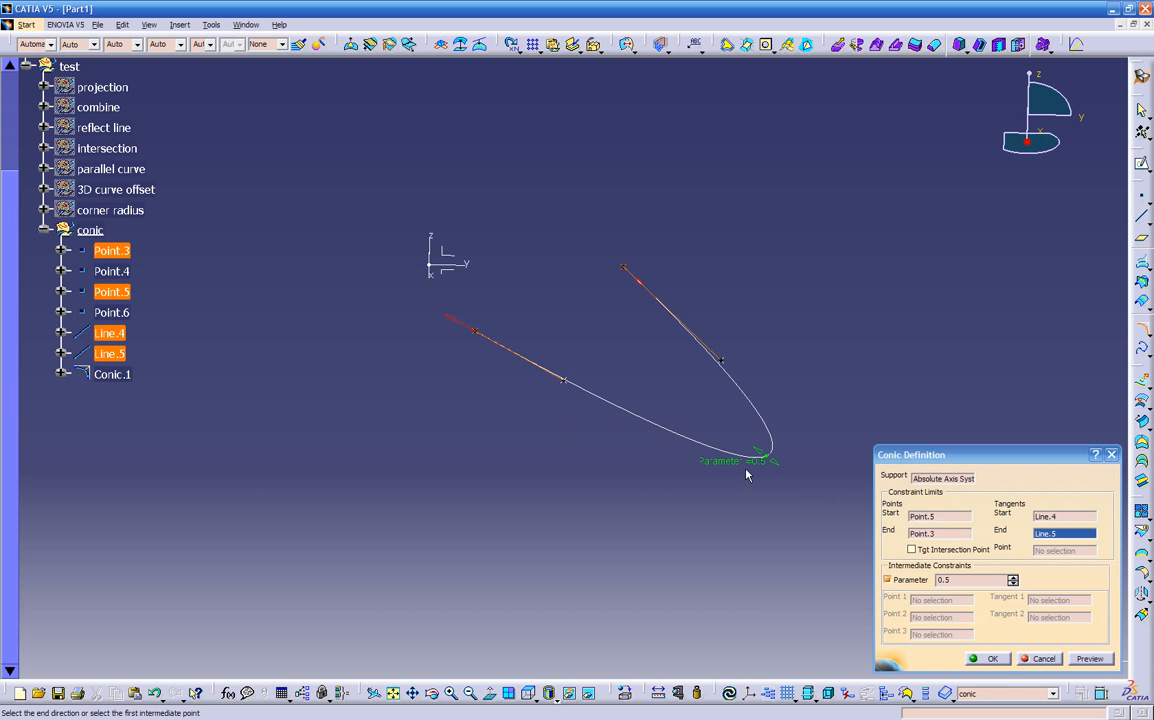
Reshape the conic with its parameter manipulator to a value of about 0.22 and create the curve
{"action": "left_click_drag", "start_coordinate": [775, 460], "coordinate": [747, 489]}
{"action": "middle_click_drag", "start_coordinate": [747, 489], "coordinate": [717, 227]}
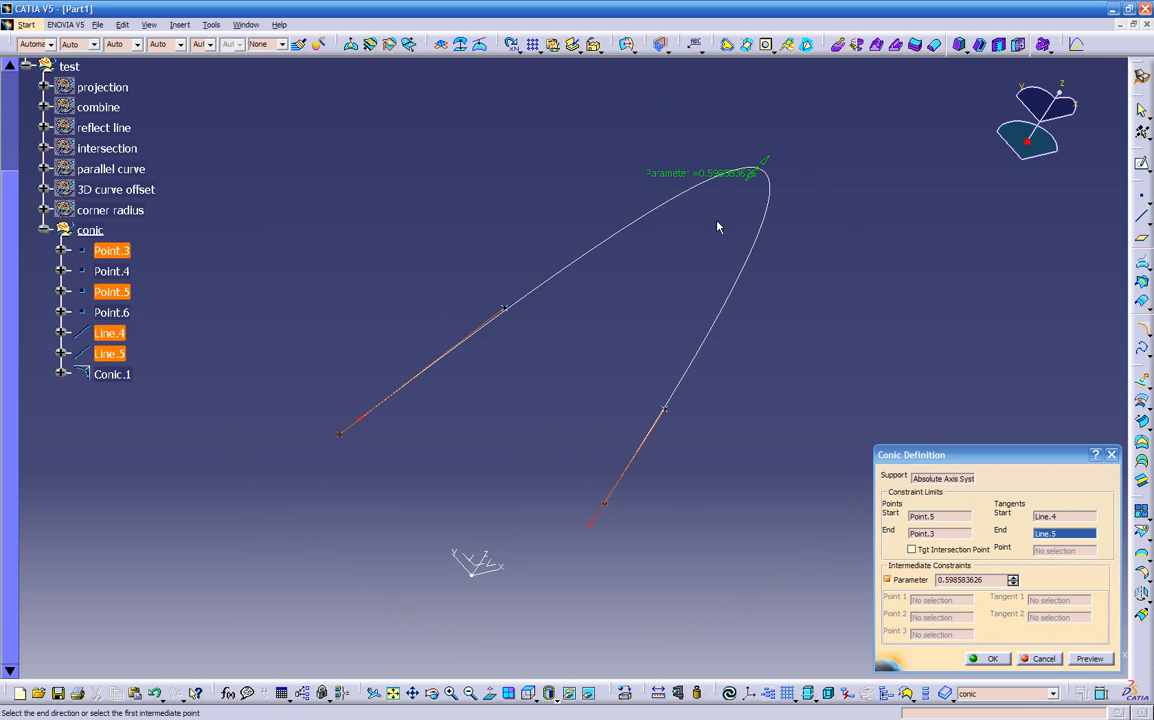
{"action": "left_click_drag", "start_coordinate": [745, 173], "coordinate": [800, 225]}
{"action": "left_click", "coordinate": [587, 396]}
{"action": "middle_click_drag", "start_coordinate": [730, 522], "coordinate": [615, 580]}
{"action": "left_click_drag", "start_coordinate": [752, 187], "coordinate": [541, 410]}
{"action": "middle_click_drag", "start_coordinate": [490, 440], "coordinate": [600, 525]}
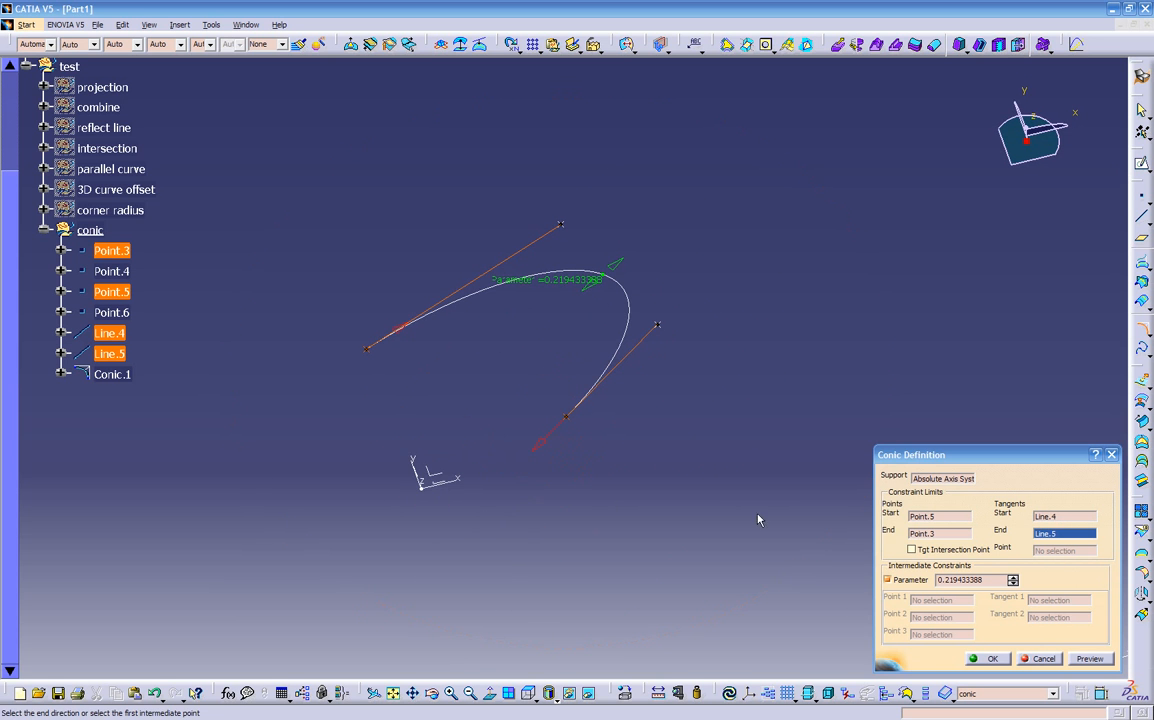
{"action": "left_click", "coordinate": [988, 659]}
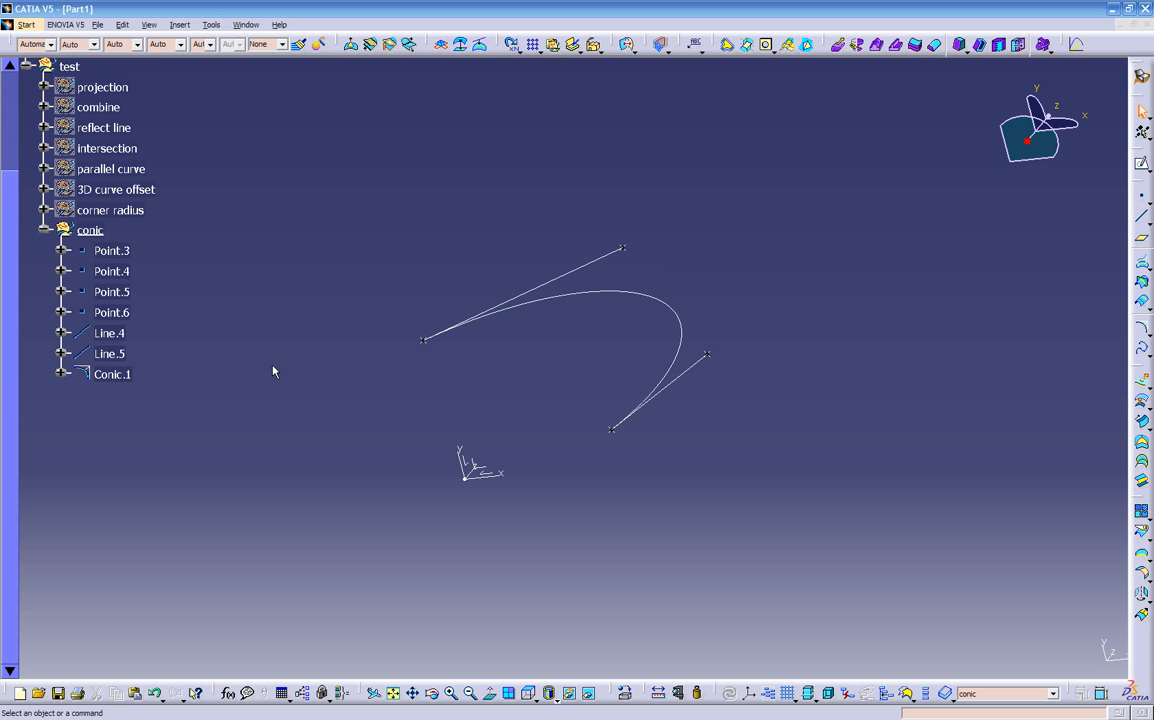
Create a spline through Point.4, Point.3, Point.5 and Point.6, in that order
{"action": "left_click", "coordinate": [1142, 351]}
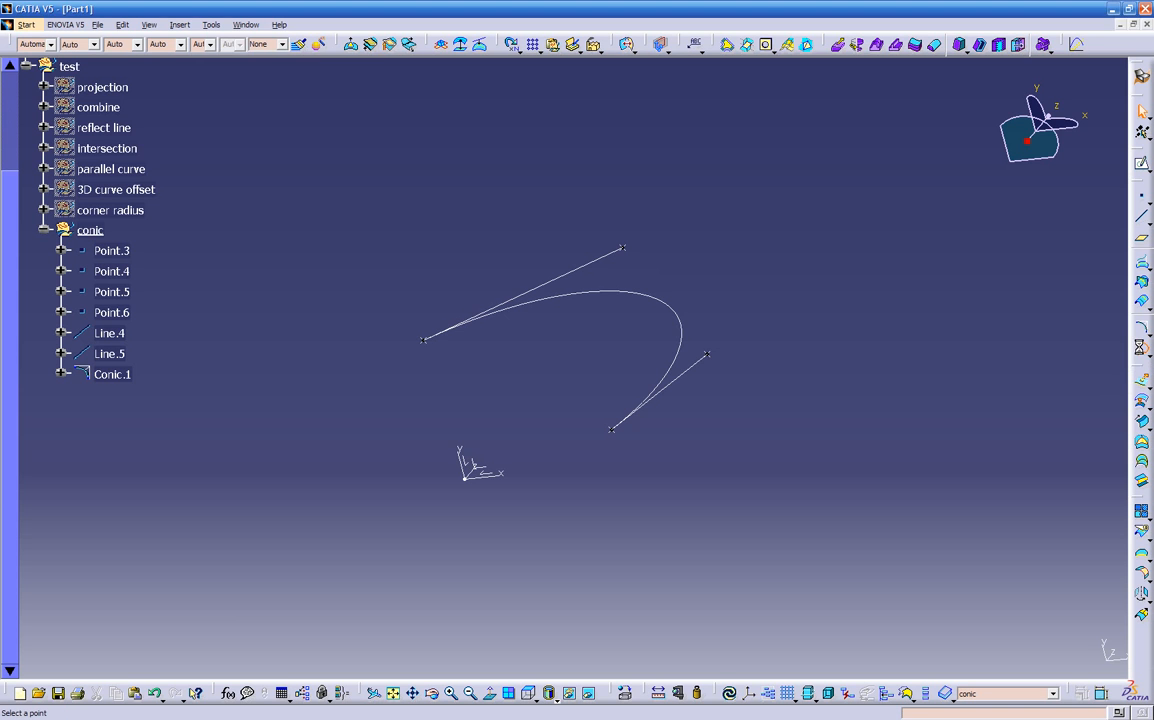
{"action": "left_click", "coordinate": [707, 354]}
{"action": "left_click", "coordinate": [611, 429]}
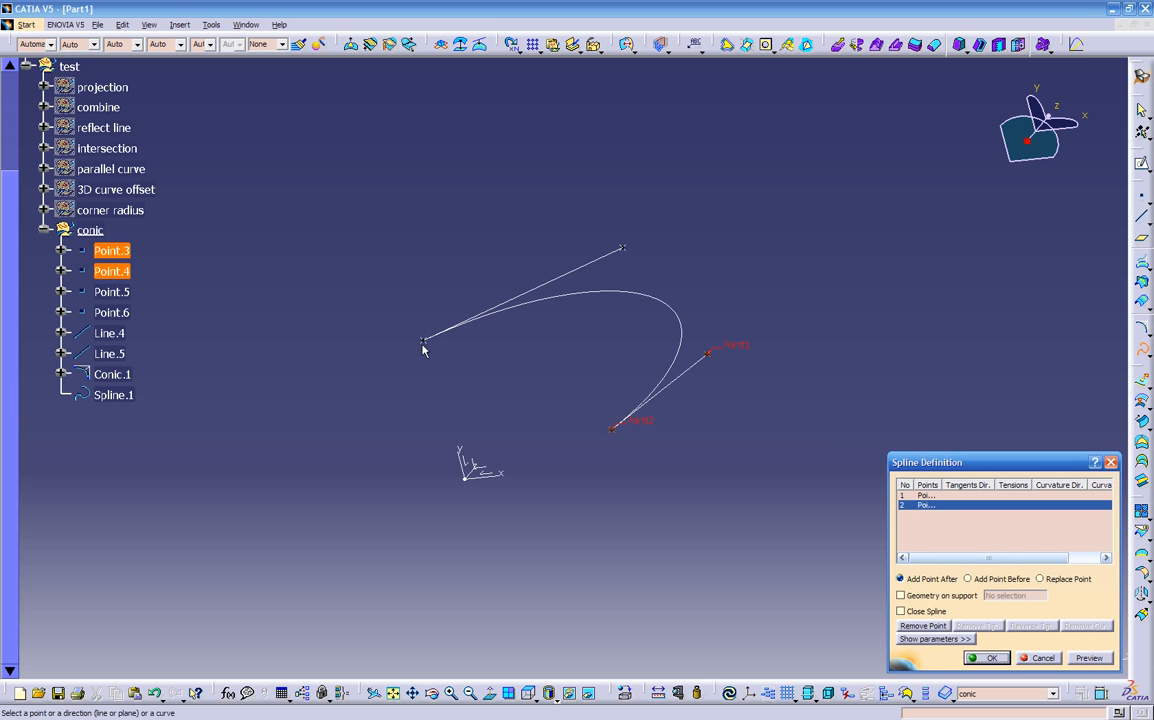
{"action": "left_click", "coordinate": [424, 340]}
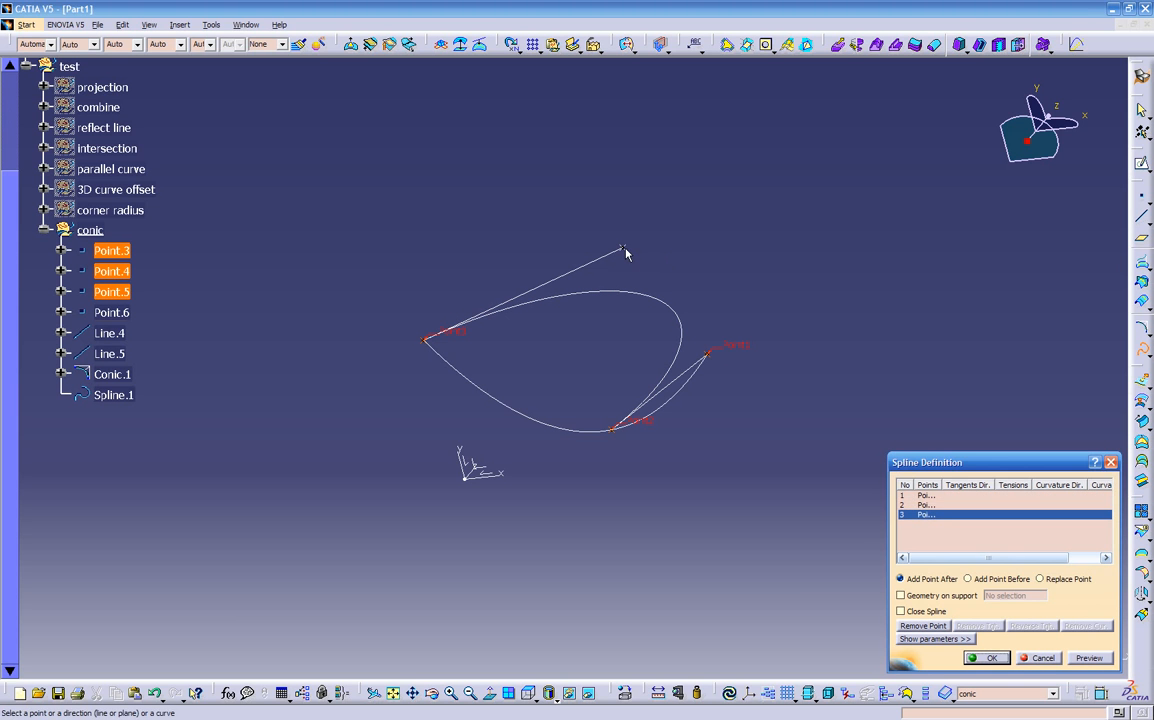
{"action": "left_click", "coordinate": [622, 249]}
{"action": "middle_click_drag", "start_coordinate": [564, 523], "coordinate": [558, 440]}
{"action": "middle_click_drag", "start_coordinate": [551, 387], "coordinate": [527, 464]}
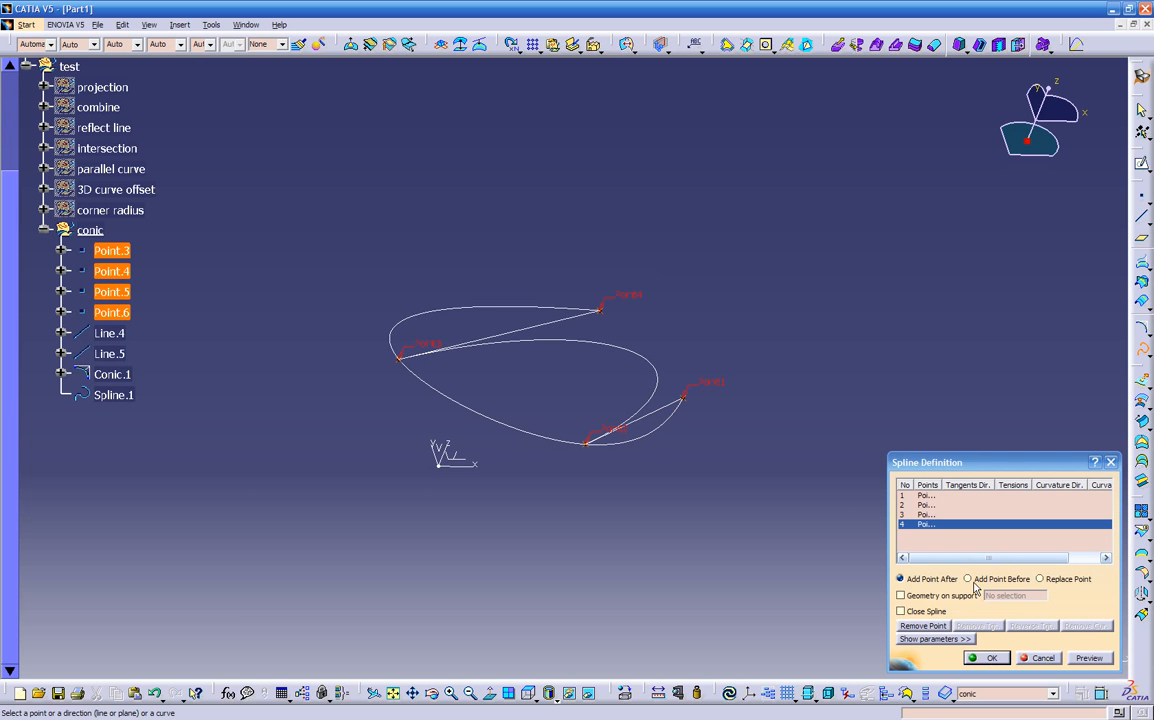
{"action": "left_click", "coordinate": [987, 659]}
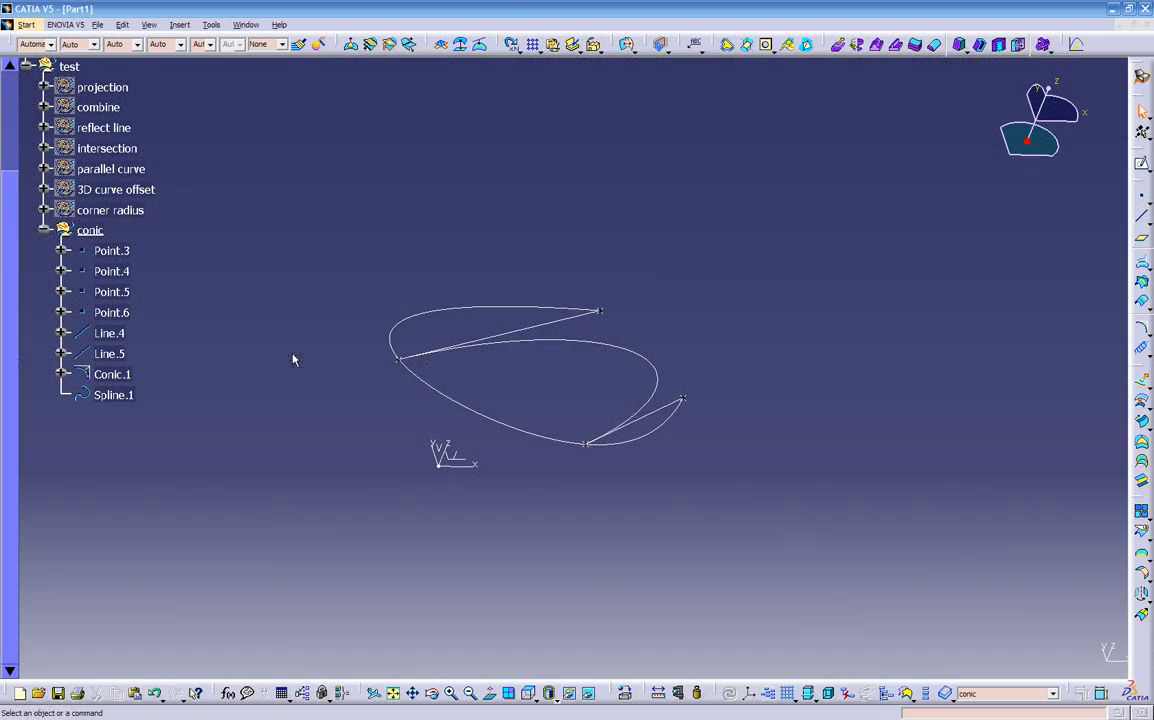
{"action": "left_click", "coordinate": [1142, 367]}
{"action": "left_click", "coordinate": [1065, 368]}
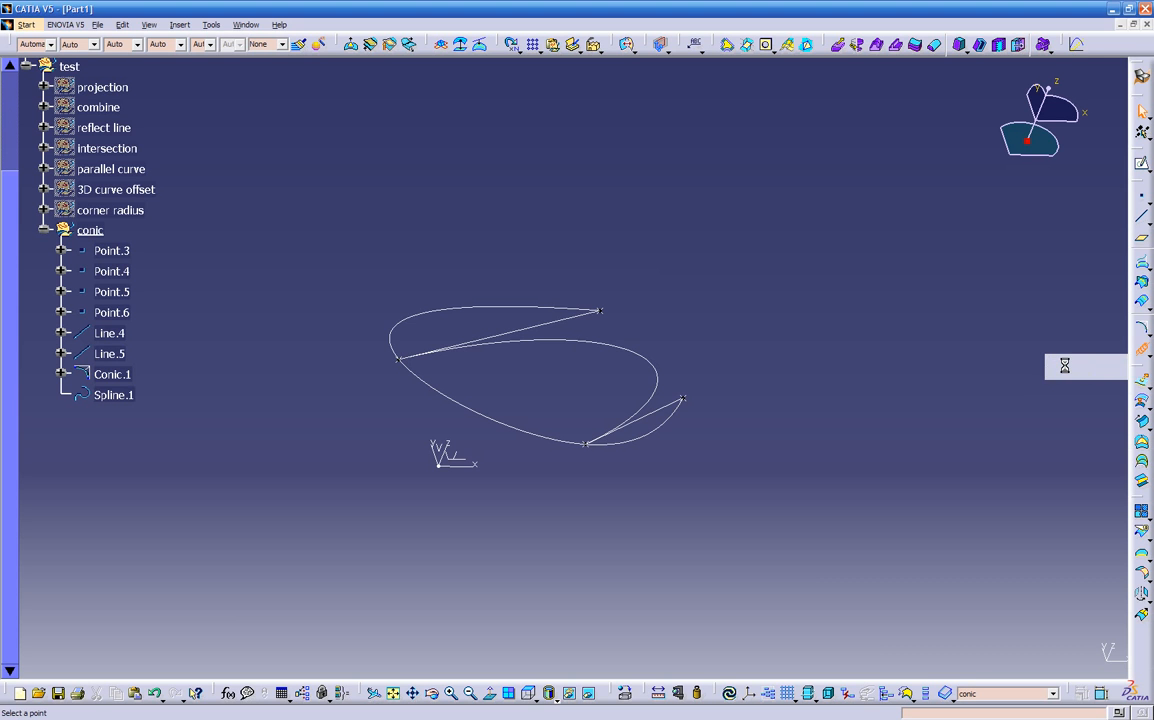
{"action": "left_click", "coordinate": [1040, 658]}
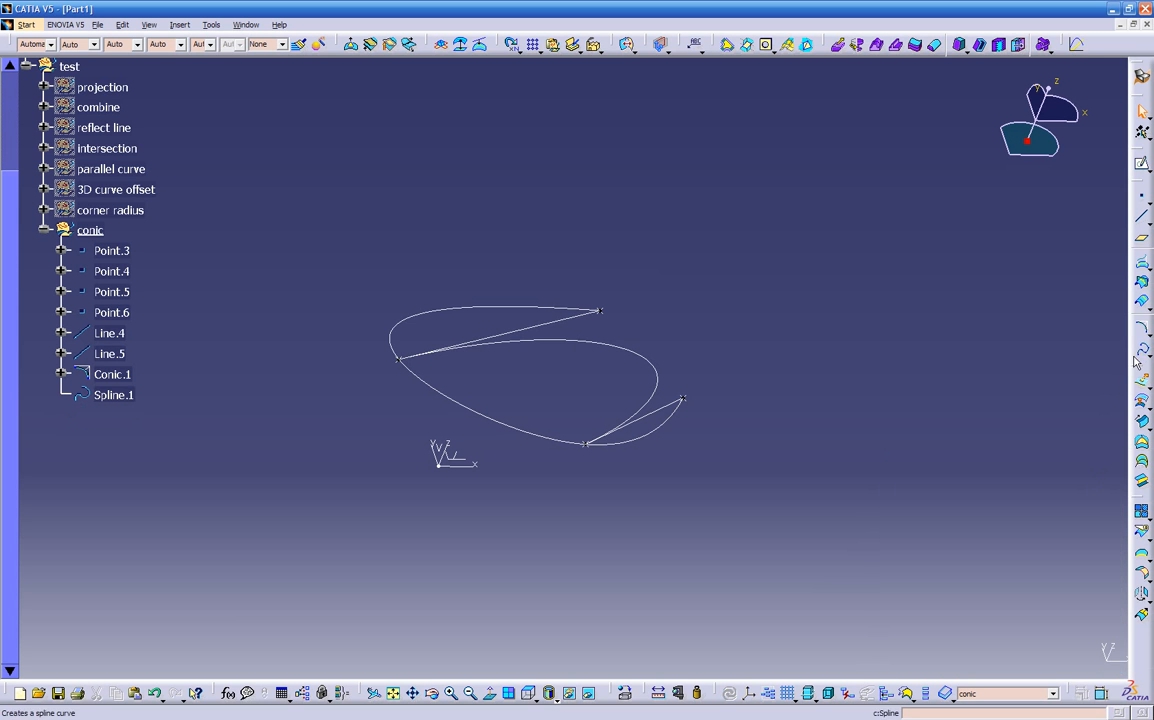
{"action": "left_click", "coordinate": [1142, 367]}
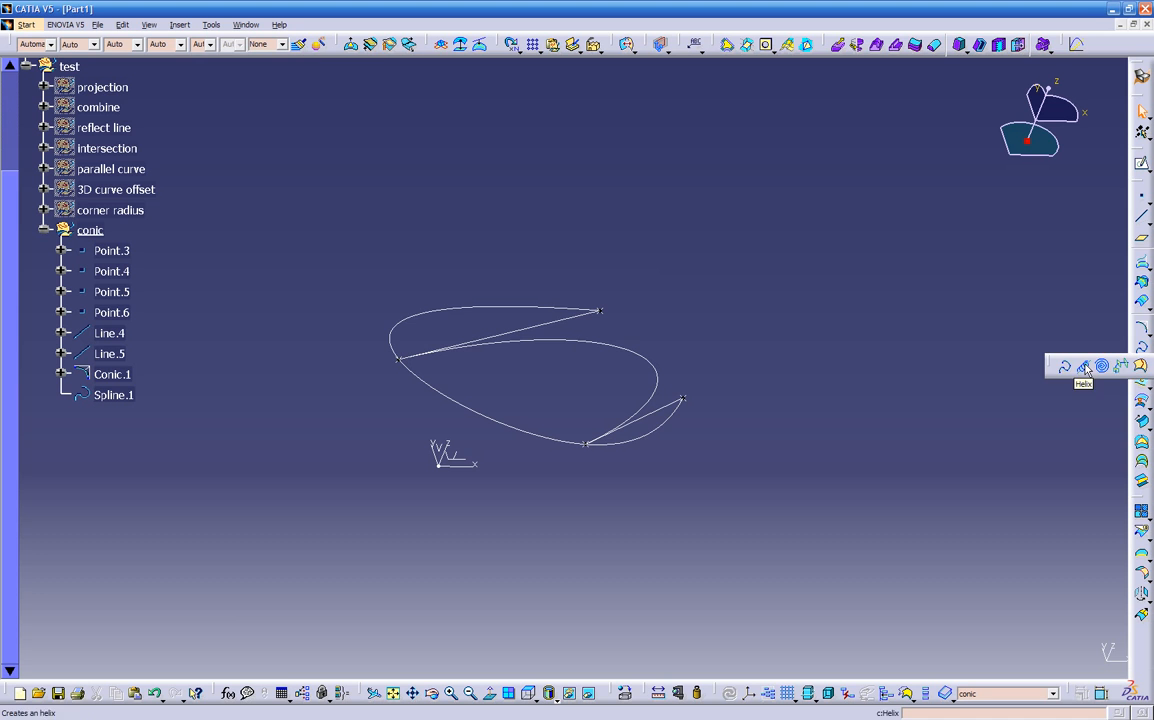
Collapse the conic geometrical set in the tree and hide it
{"action": "left_click", "coordinate": [44, 230]}
{"action": "left_click", "coordinate": [72, 231]}
{"action": "right_click", "coordinate": [72, 231]}
{"action": "left_click", "coordinate": [115, 266]}
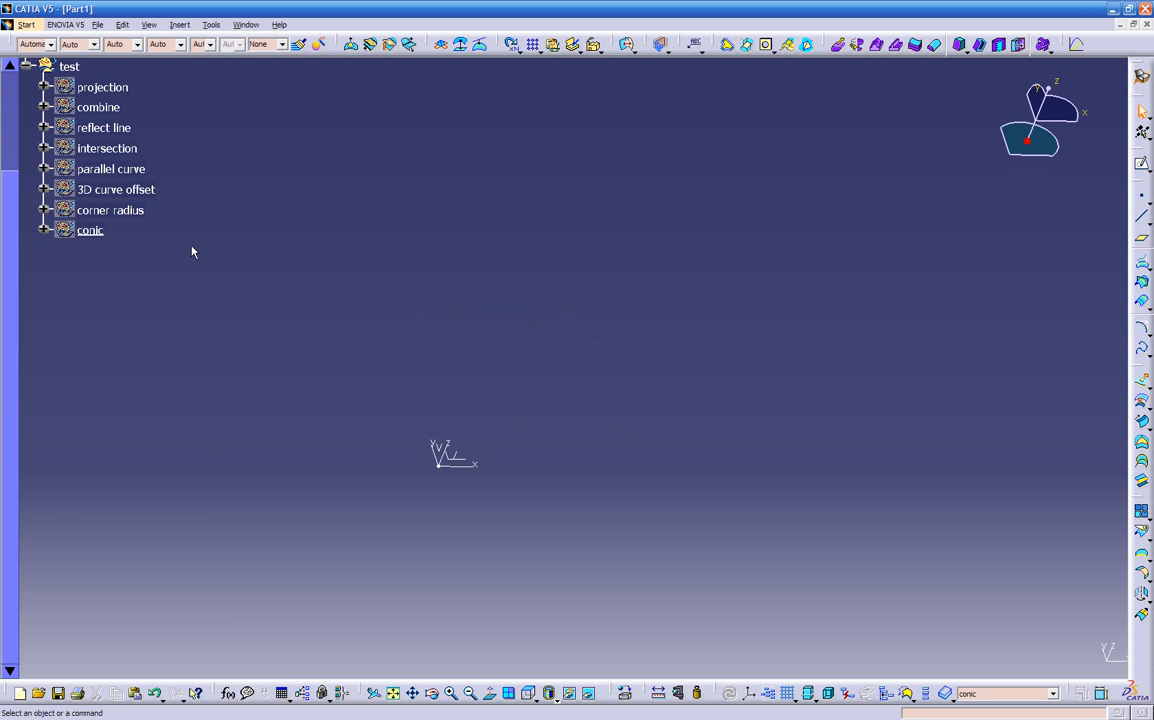
Insert a new geometrical set named helix with test as its father
{"action": "left_click", "coordinate": [180, 24]}
{"action": "left_click", "coordinate": [215, 90]}
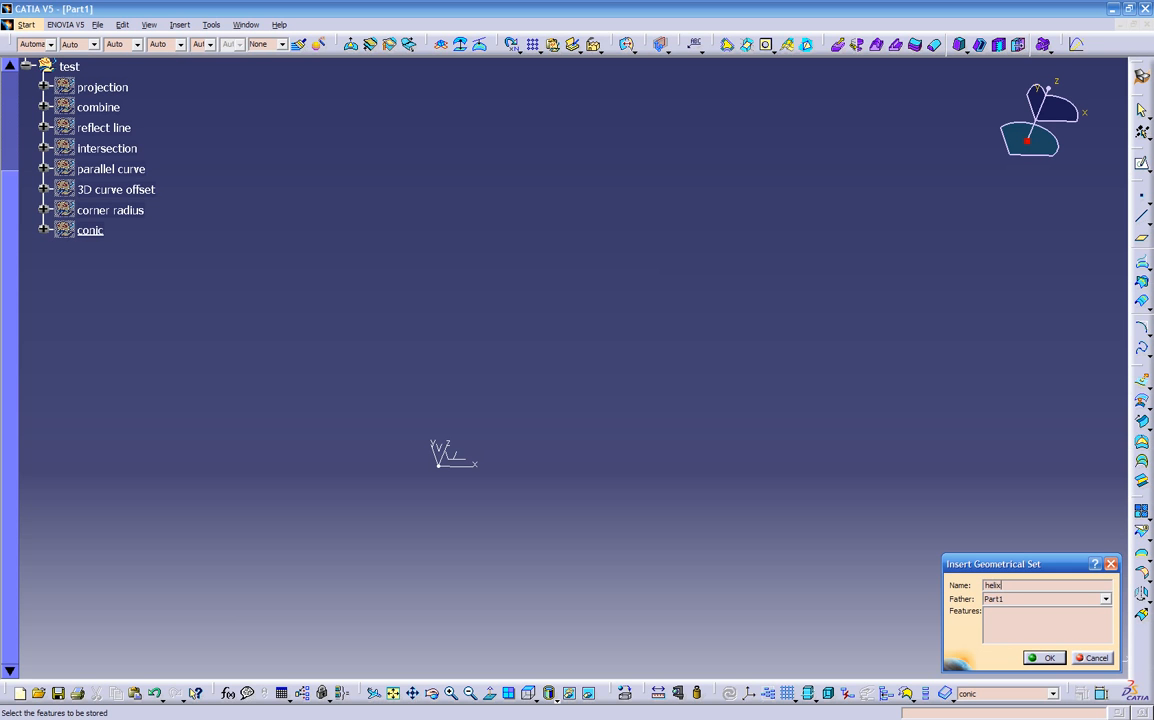
{"action": "left_click", "coordinate": [1021, 602]}
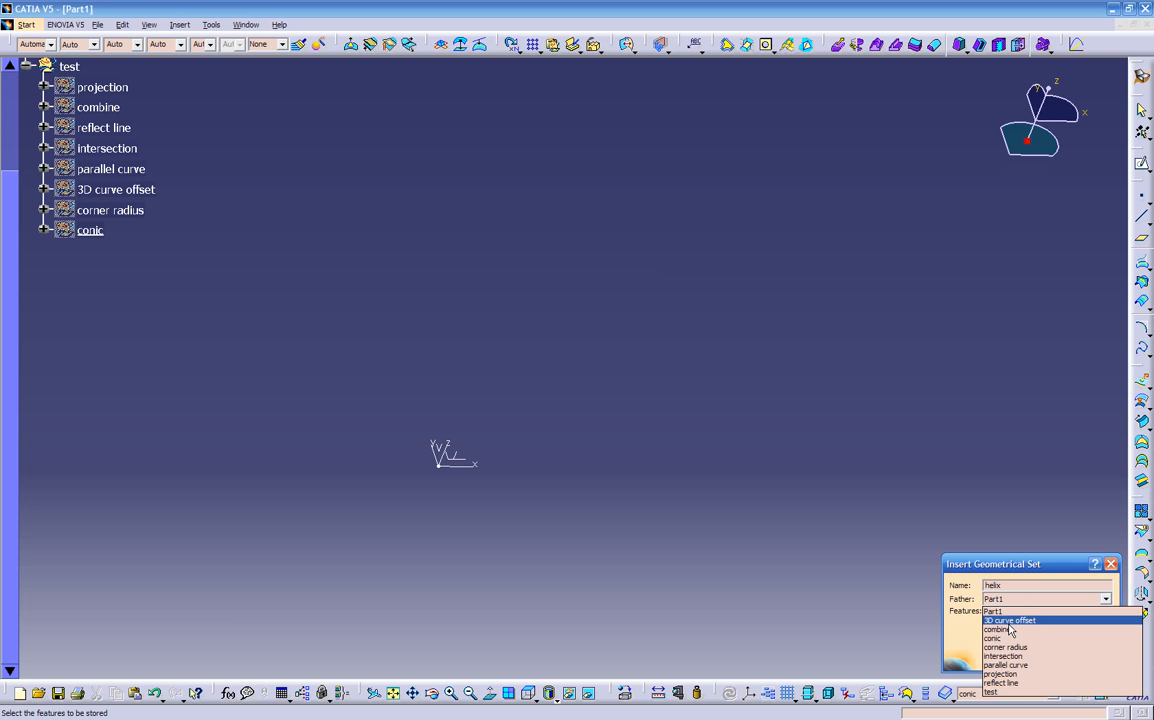
{"action": "left_click", "coordinate": [1012, 692]}
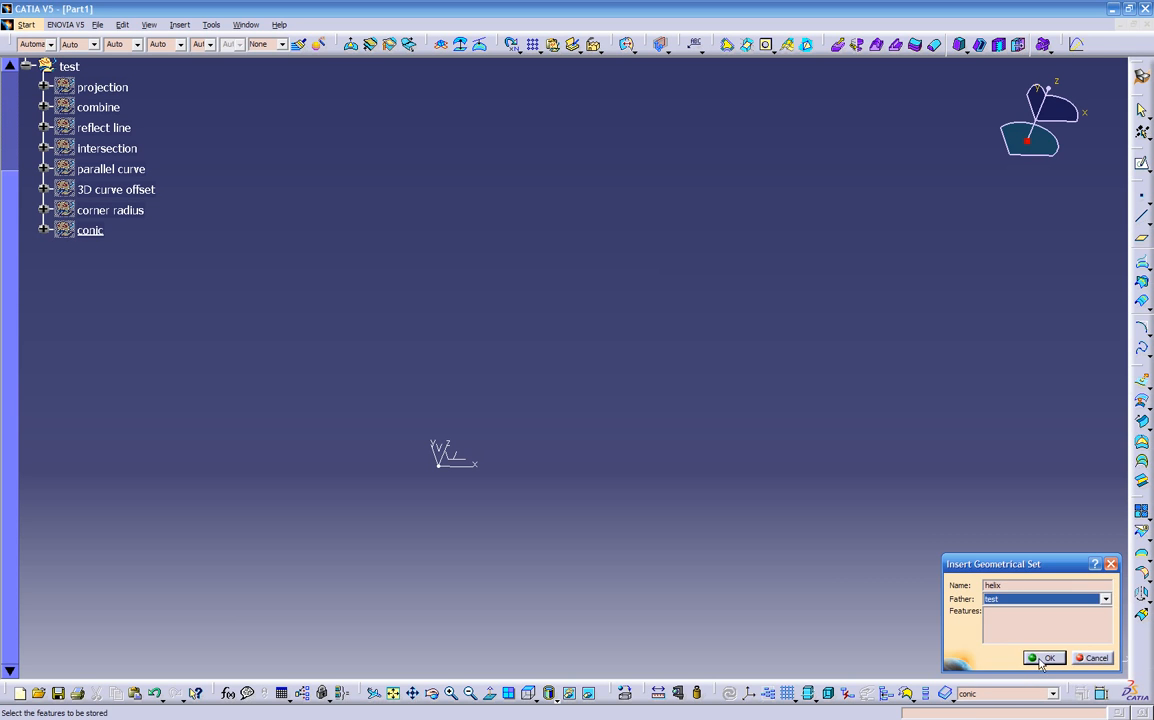
{"action": "key", "text": "Return"}
Start a sketch on the YZ plane and draw a vertical line rising from the horizontal axis, offset from the origin toward positive Y
{"action": "middle_click_drag", "start_coordinate": [692, 511], "coordinate": [618, 438]}
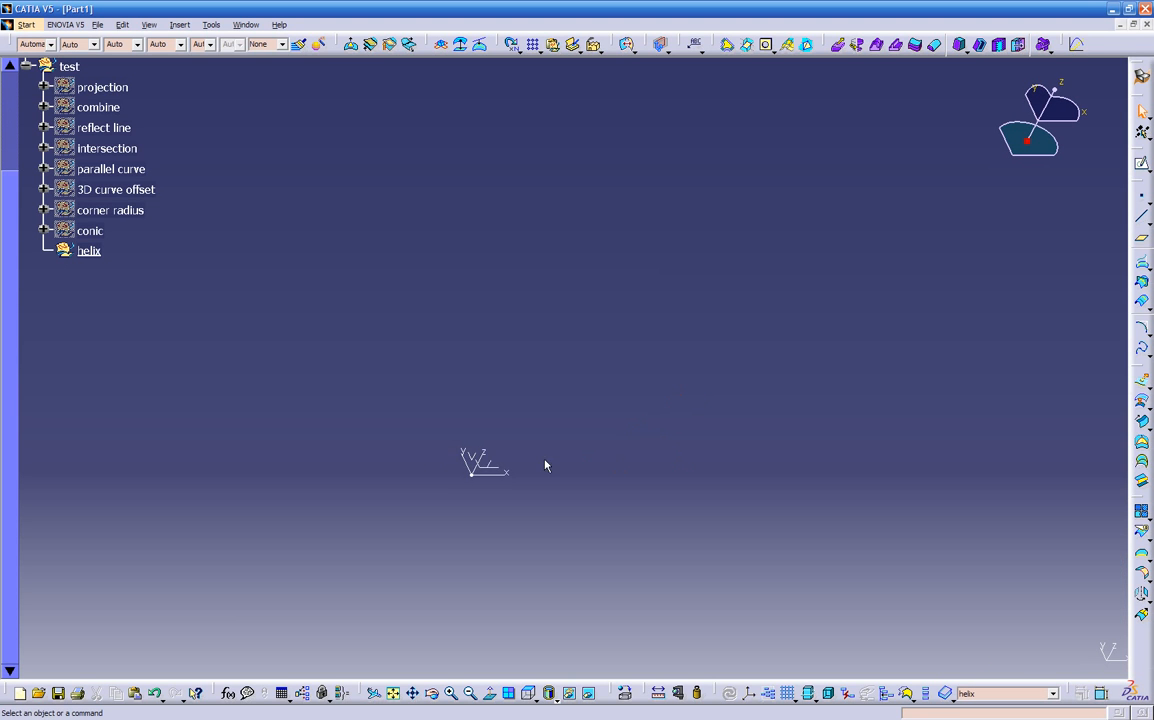
{"action": "left_click", "coordinate": [476, 460]}
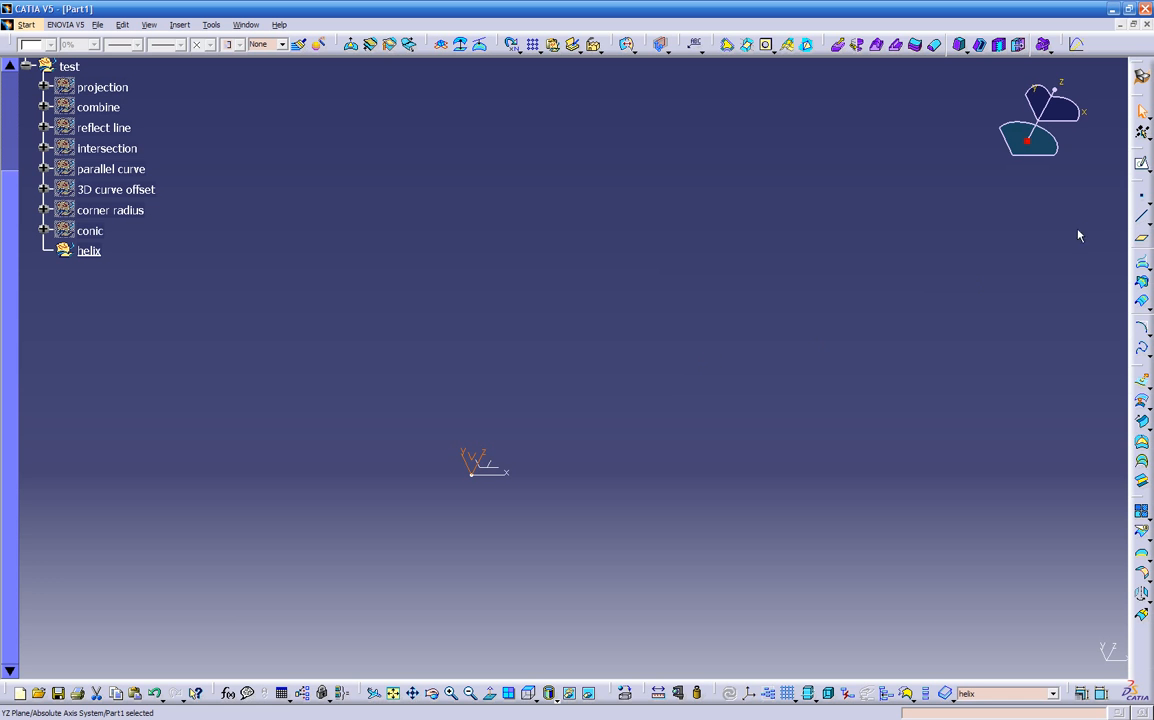
{"action": "left_click", "coordinate": [1141, 163]}
{"action": "mouse_move", "coordinate": [780, 410]}
{"action": "middle_mouse_down"}
{"action": "mouse_move", "coordinate": [698, 353]}
{"action": "mouse_move", "coordinate": [600, 247]}
{"action": "middle_mouse_up"}
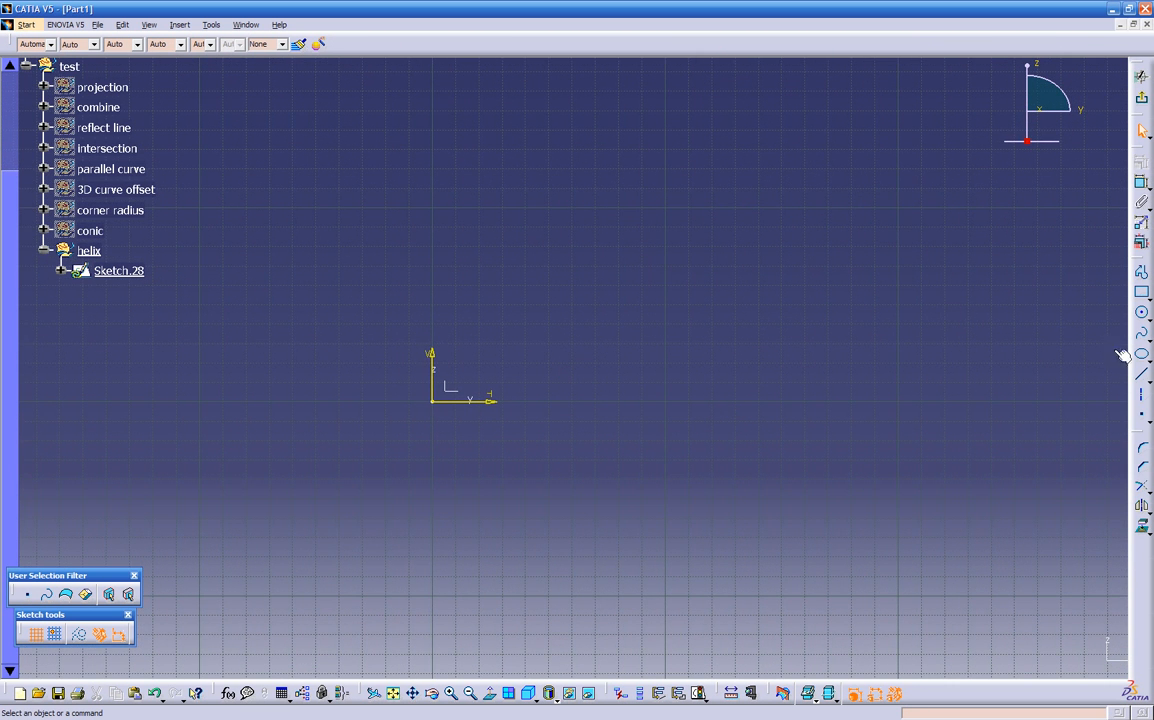
{"action": "left_click", "coordinate": [1141, 374]}
{"action": "left_click", "coordinate": [685, 397]}
{"action": "left_click", "coordinate": [683, 141]}
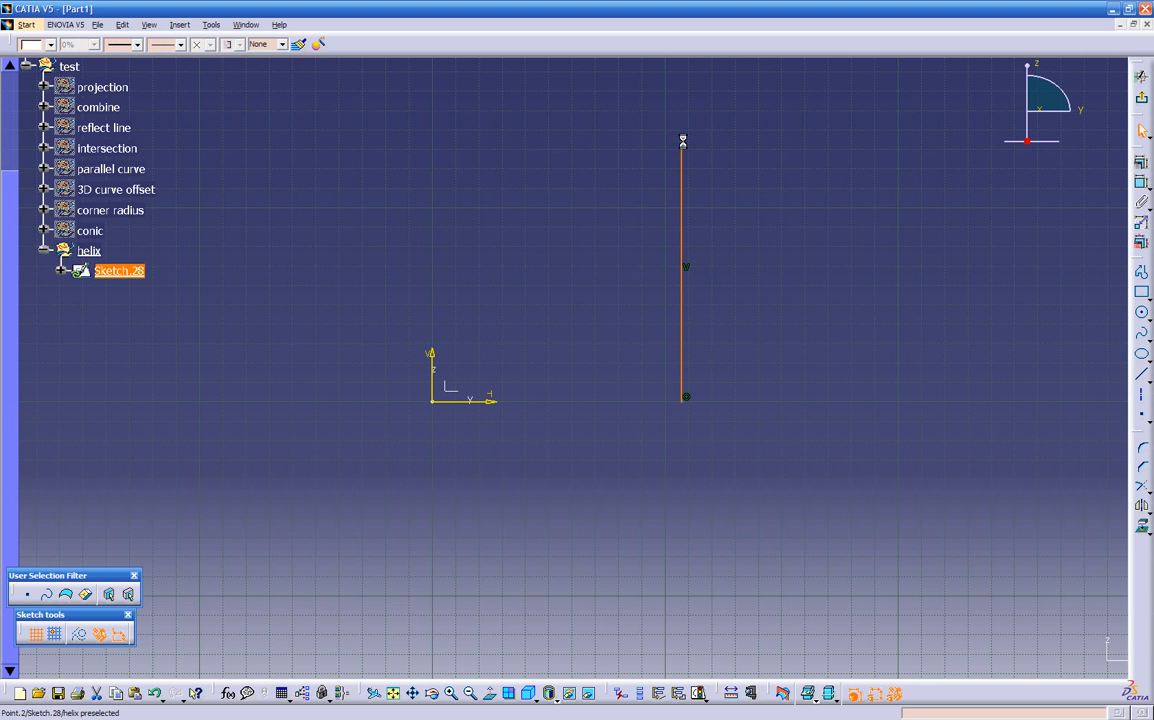
Draw a wavy profile beside the vertical line, starting on the horizontal axis about 6.2 in from the origin: vertical line, successive tangent arcs, short vertical line
{"action": "middle_click_drag", "start_coordinate": [900, 405], "coordinate": [871, 399]}
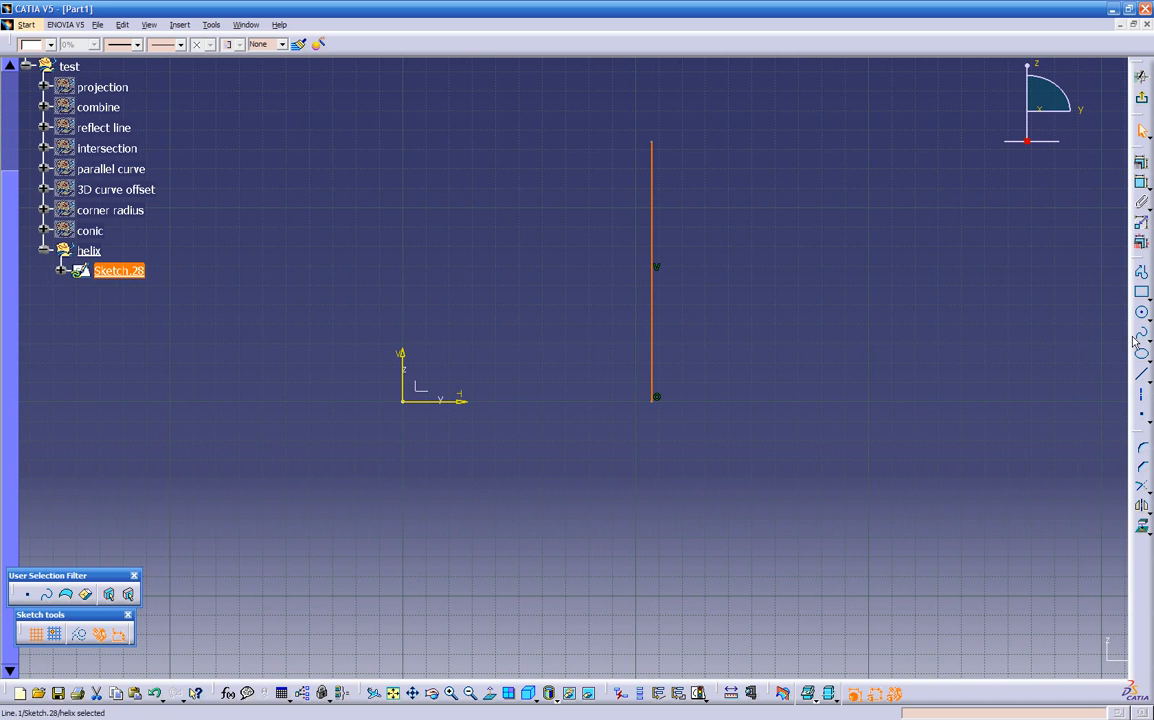
{"action": "left_click", "coordinate": [1143, 276]}
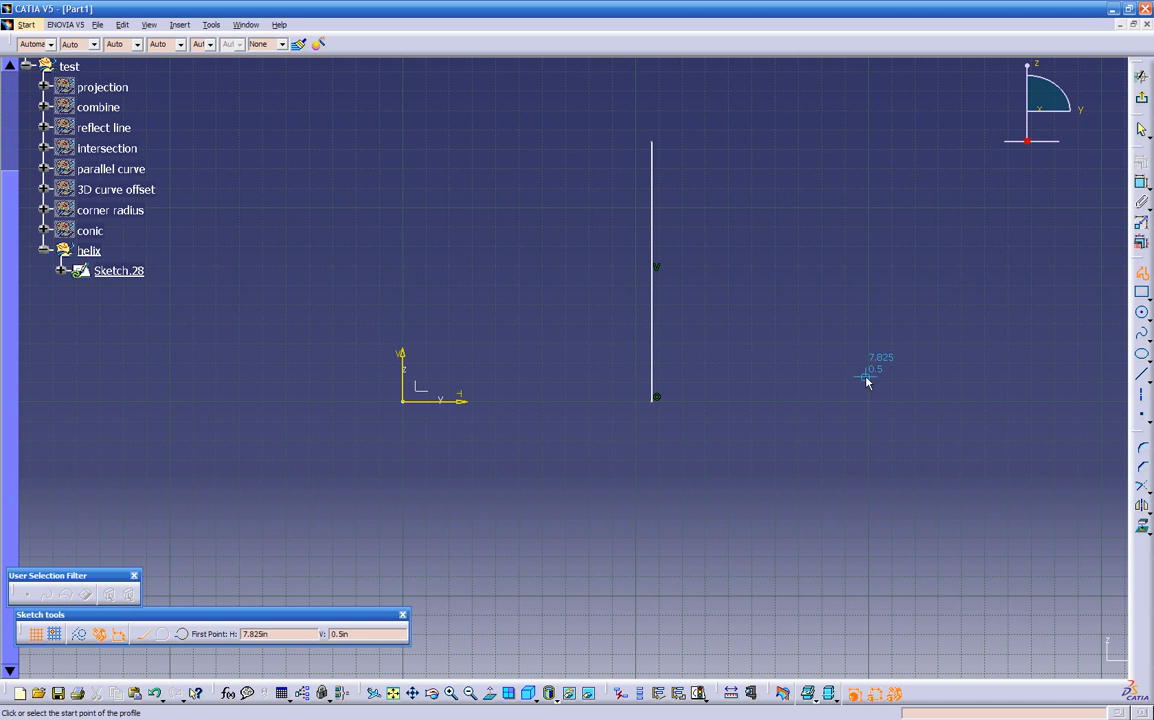
{"action": "left_click", "coordinate": [771, 397]}
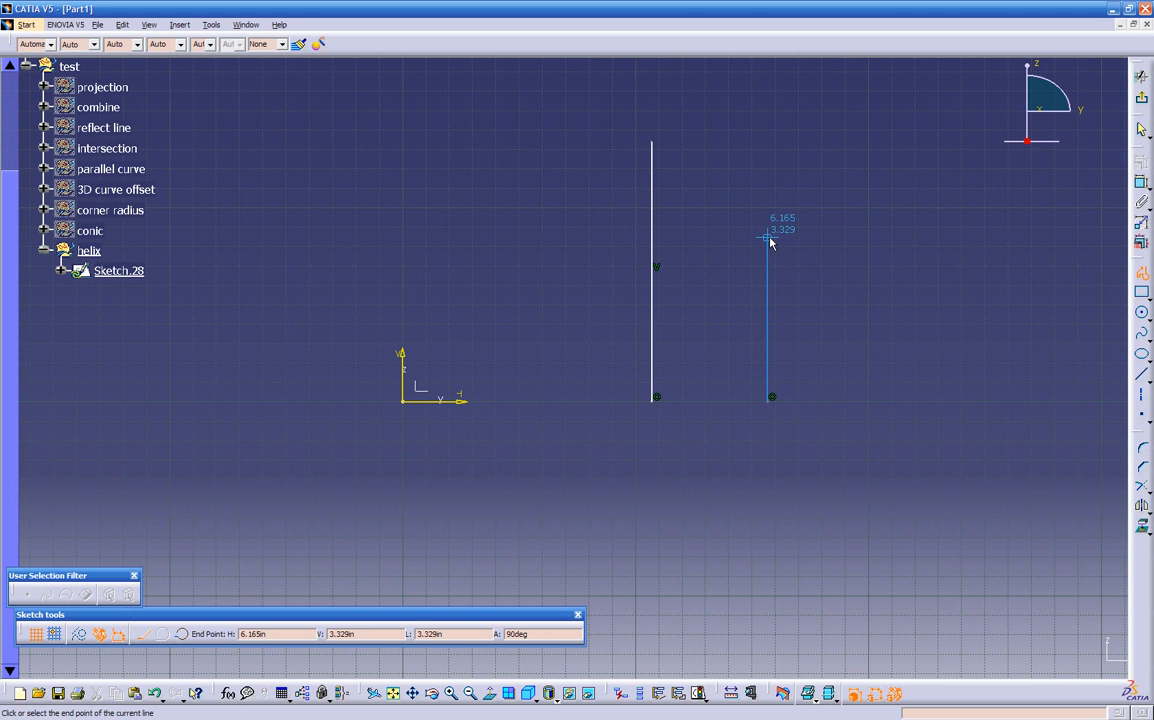
{"action": "left_click_drag", "start_coordinate": [768, 350], "coordinate": [751, 338]}
{"action": "middle_click_drag", "start_coordinate": [756, 332], "coordinate": [695, 352]}
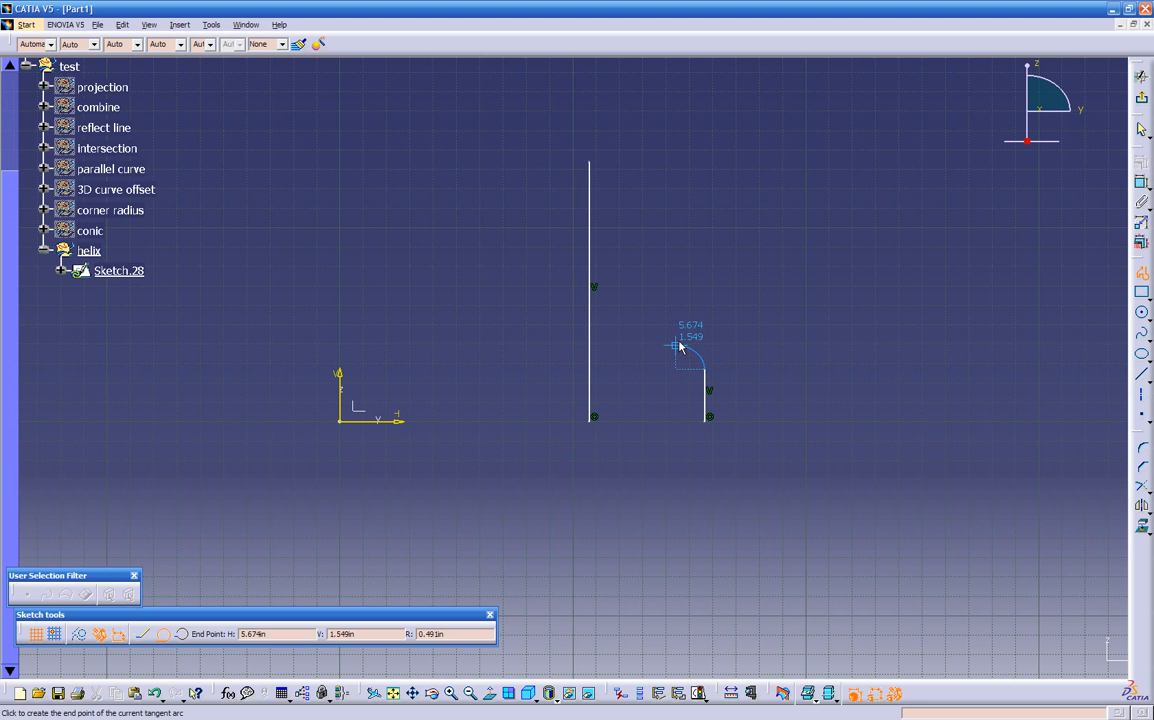
{"action": "left_click_drag", "start_coordinate": [680, 341], "coordinate": [681, 318]}
{"action": "mouse_move", "coordinate": [681, 319]}
{"action": "middle_mouse_down"}
{"action": "mouse_move", "coordinate": [674, 343]}
{"action": "mouse_move", "coordinate": [709, 285]}
{"action": "middle_mouse_up"}
{"action": "left_click_drag", "start_coordinate": [757, 272], "coordinate": [768, 252]}
{"action": "middle_click_drag", "start_coordinate": [780, 230], "coordinate": [752, 302]}
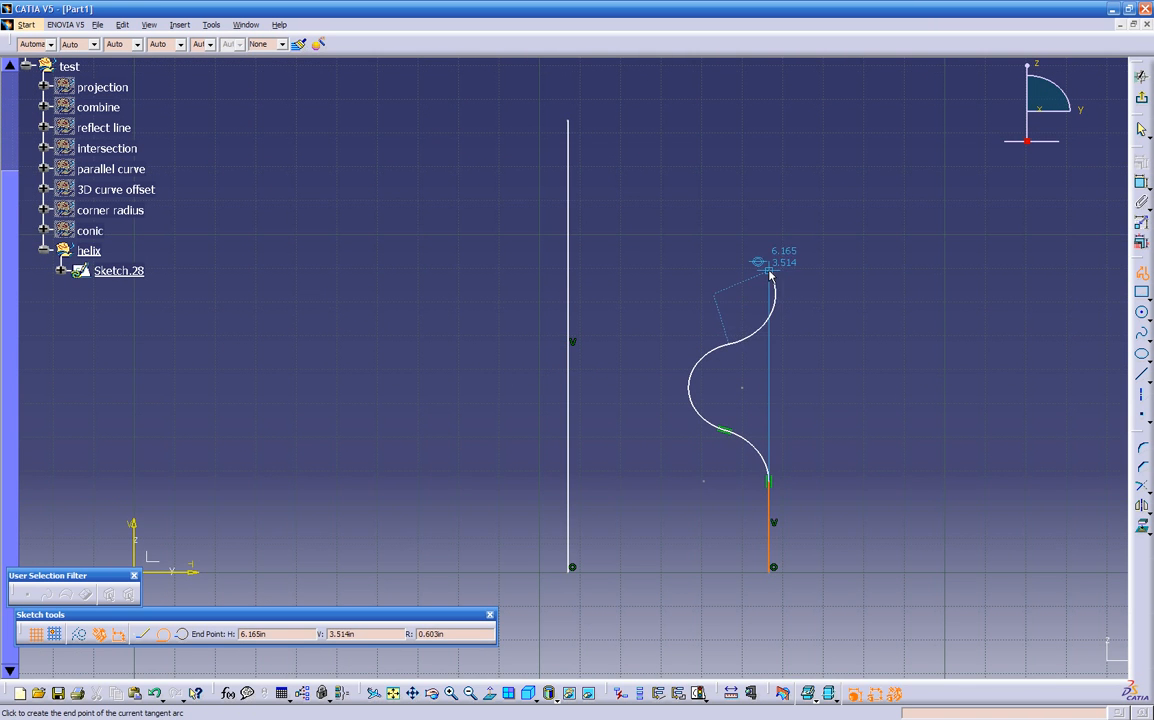
{"action": "left_click", "coordinate": [782, 285]}
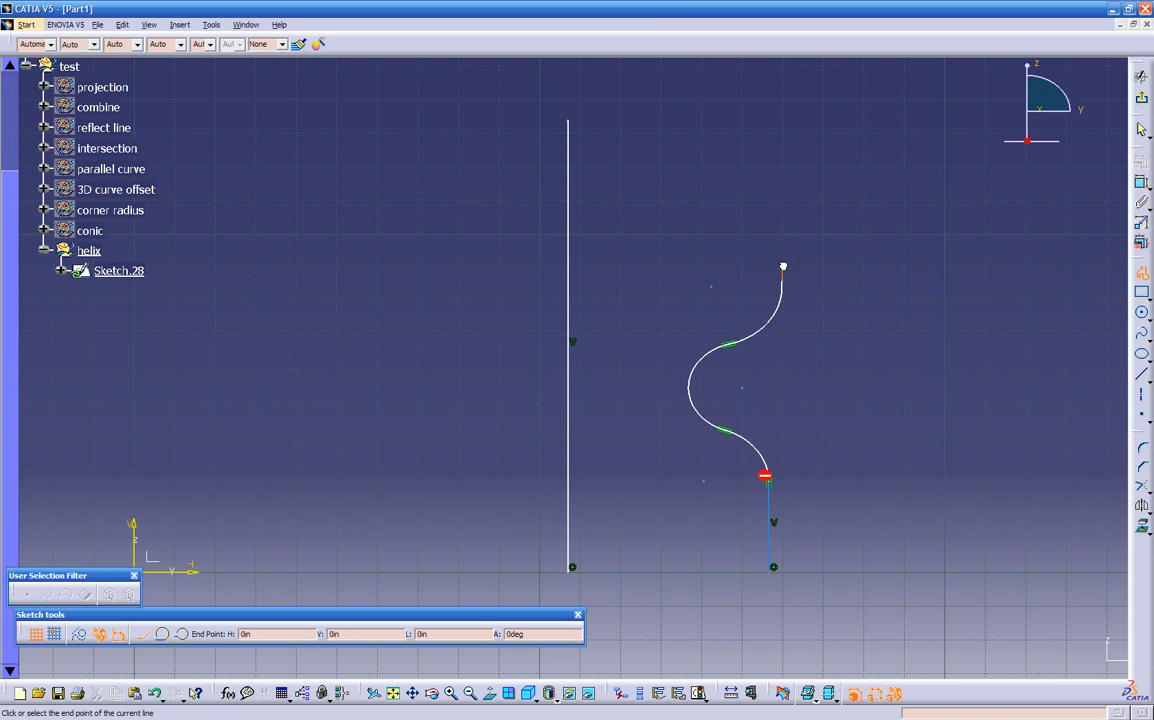
{"action": "left_click", "coordinate": [740, 235]}
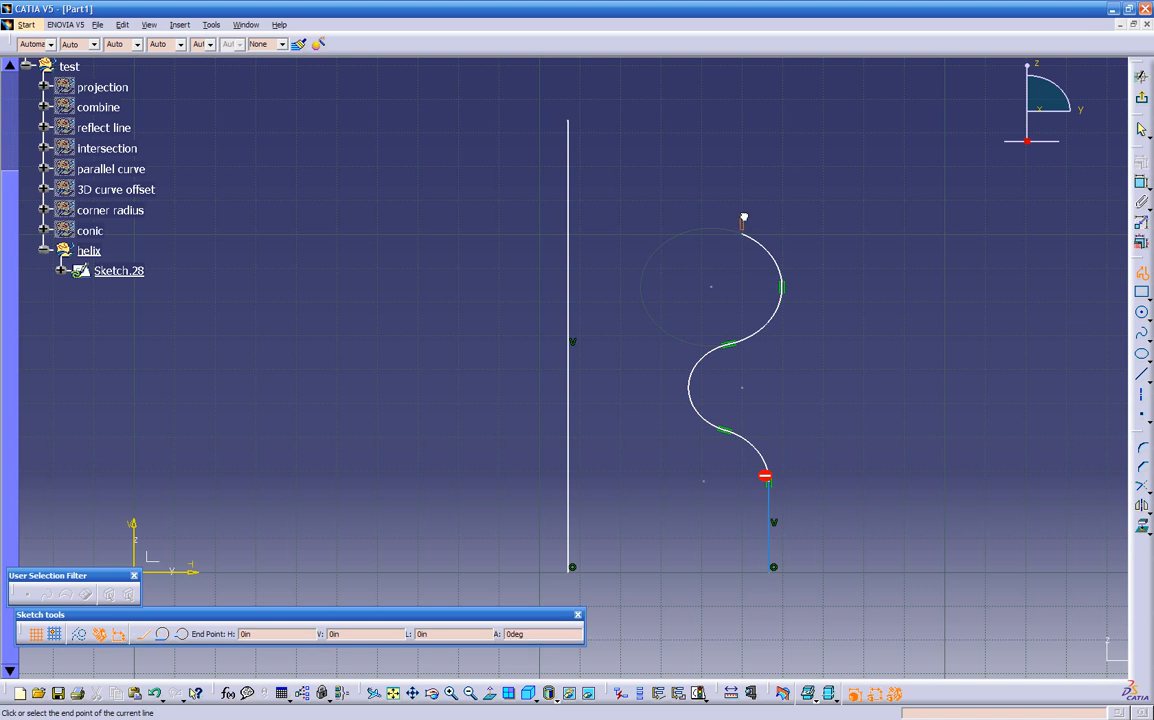
{"action": "left_click", "coordinate": [742, 121]}
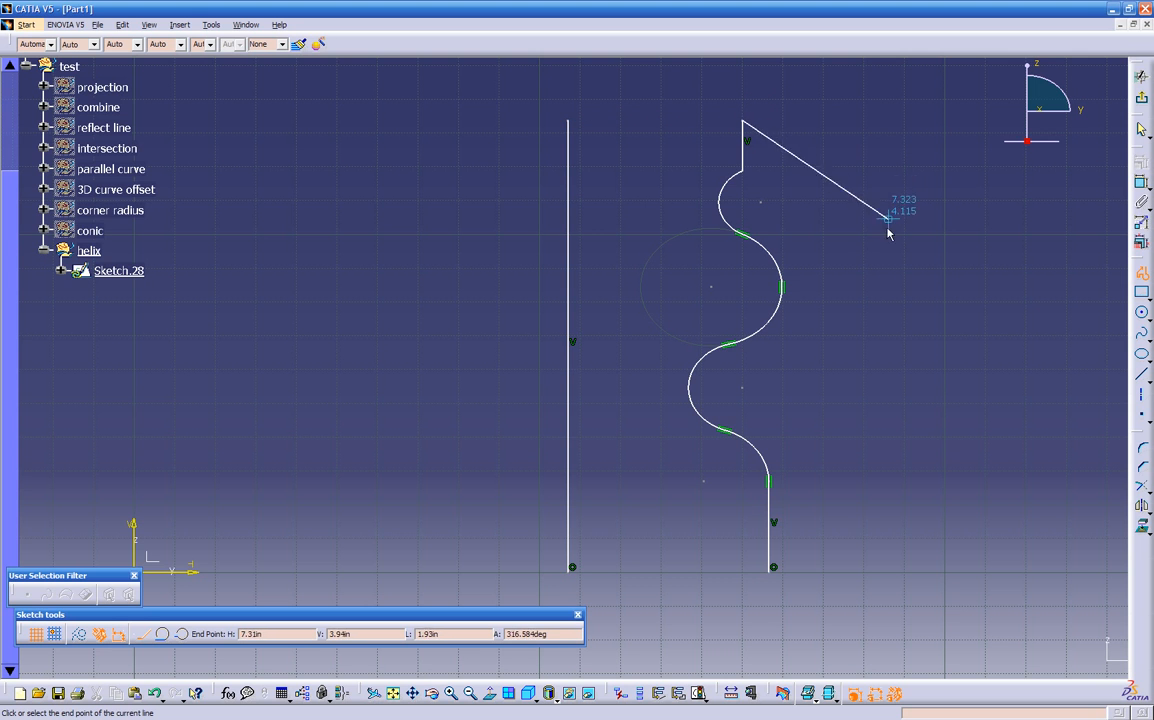
{"action": "key", "text": "Escape"}
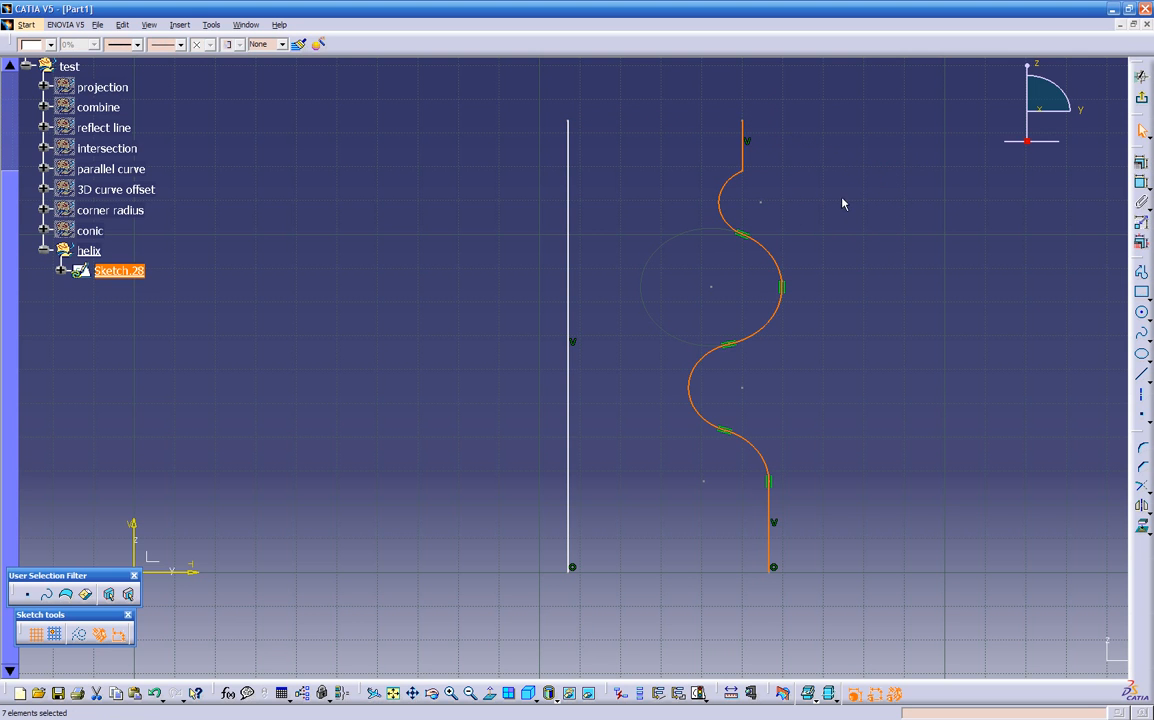
Round the sharp corner between the profile's uppermost arc and its upper vertical line with a corner, and exit the sketch
{"action": "left_click", "coordinate": [823, 264]}
{"action": "middle_click_drag", "start_coordinate": [786, 270], "coordinate": [741, 351]}
{"action": "left_click_drag", "start_coordinate": [777, 233], "coordinate": [672, 282]}
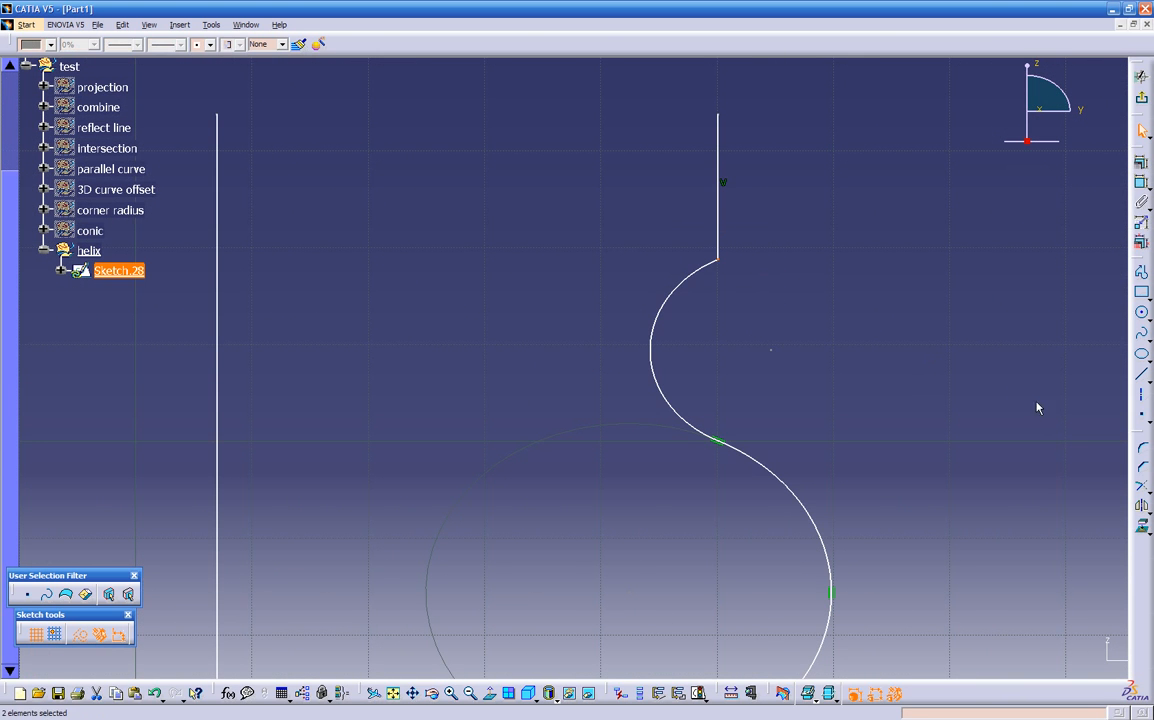
{"action": "left_click", "coordinate": [1140, 454]}
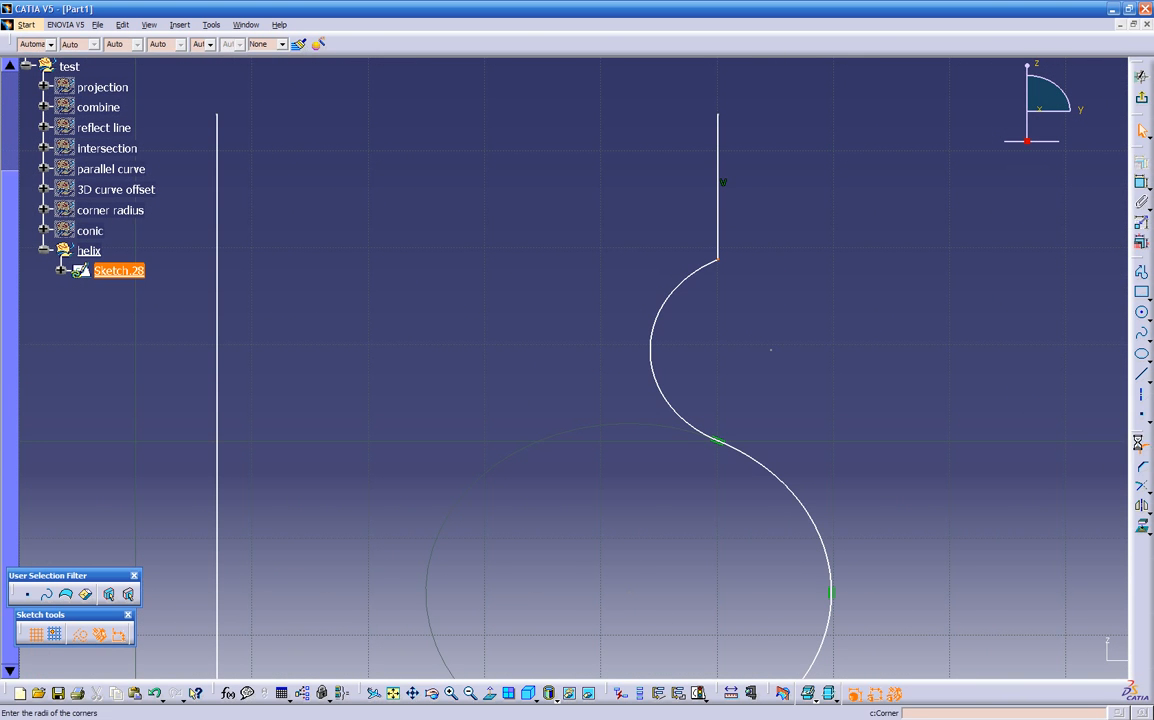
{"action": "left_click", "coordinate": [710, 256]}
{"action": "mouse_move", "coordinate": [708, 255]}
{"action": "middle_mouse_down"}
{"action": "mouse_move", "coordinate": [770, 268]}
{"action": "mouse_move", "coordinate": [795, 339]}
{"action": "middle_mouse_up"}
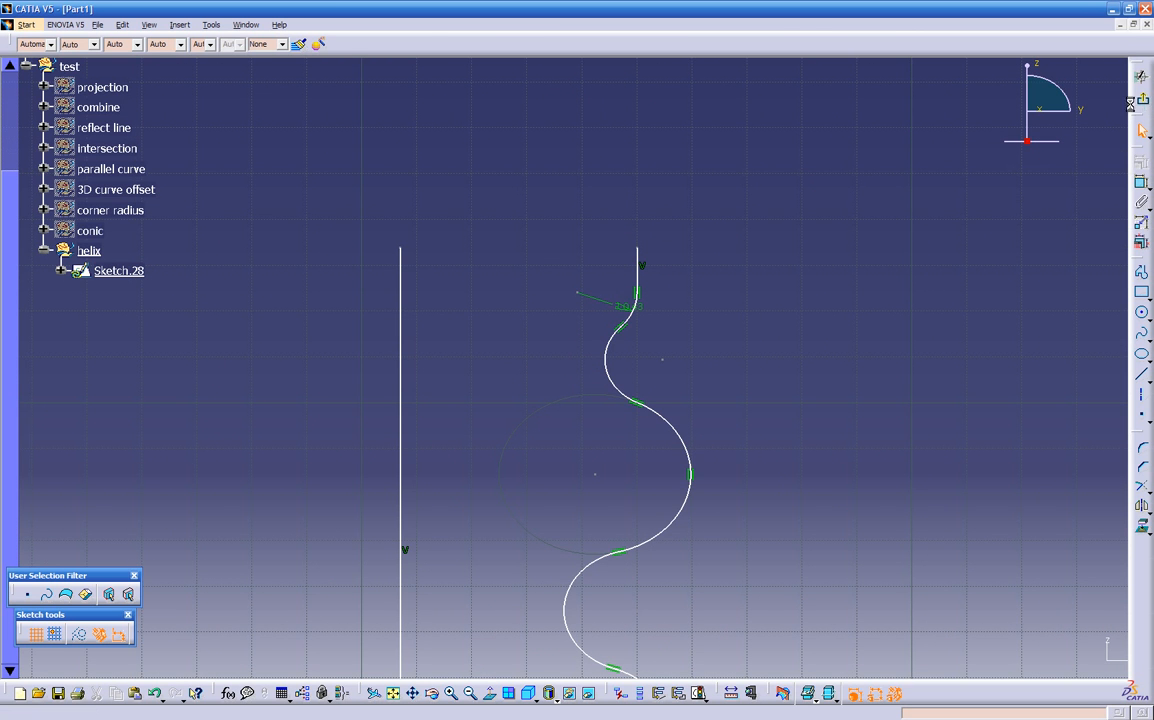
{"action": "left_click", "coordinate": [1141, 76]}
Disassemble the sketch into separate curves using the Domains Only mode, and hide the original sketch
{"action": "mouse_move", "coordinate": [751, 425]}
{"action": "middle_mouse_down"}
{"action": "mouse_move", "coordinate": [737, 406]}
{"action": "mouse_move", "coordinate": [610, 478]}
{"action": "mouse_move", "coordinate": [824, 517]}
{"action": "mouse_move", "coordinate": [677, 519]}
{"action": "middle_mouse_up"}
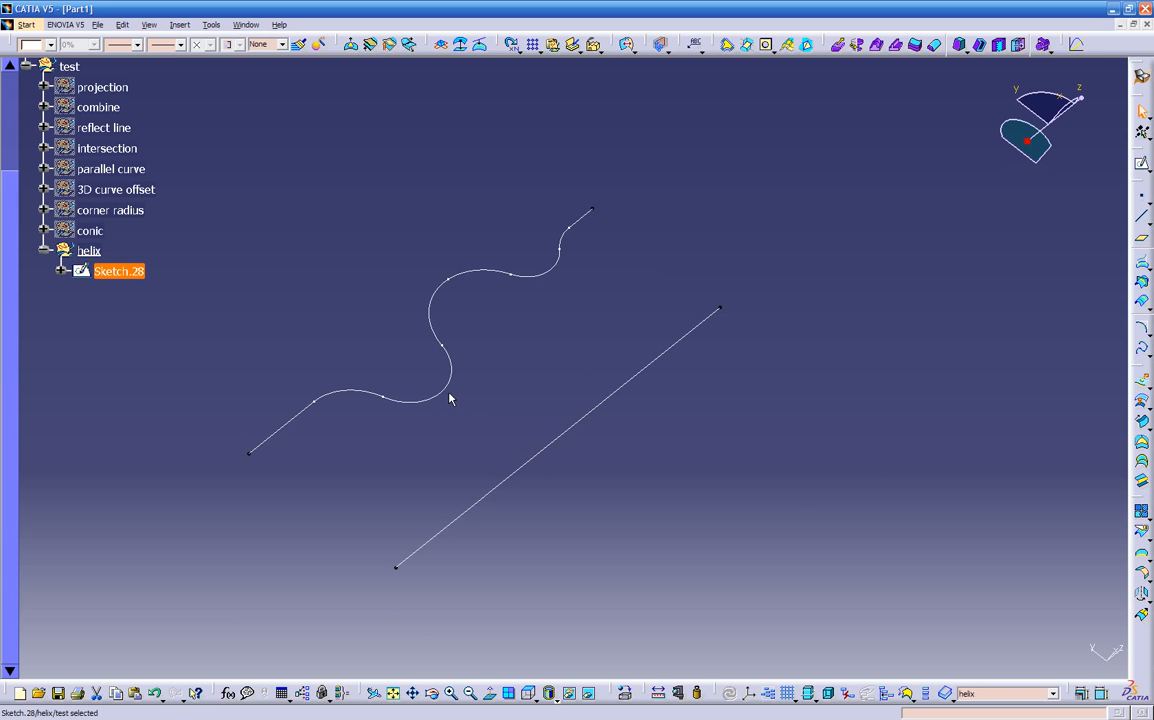
{"action": "left_click", "coordinate": [556, 440]}
{"action": "left_click", "coordinate": [1146, 532]}
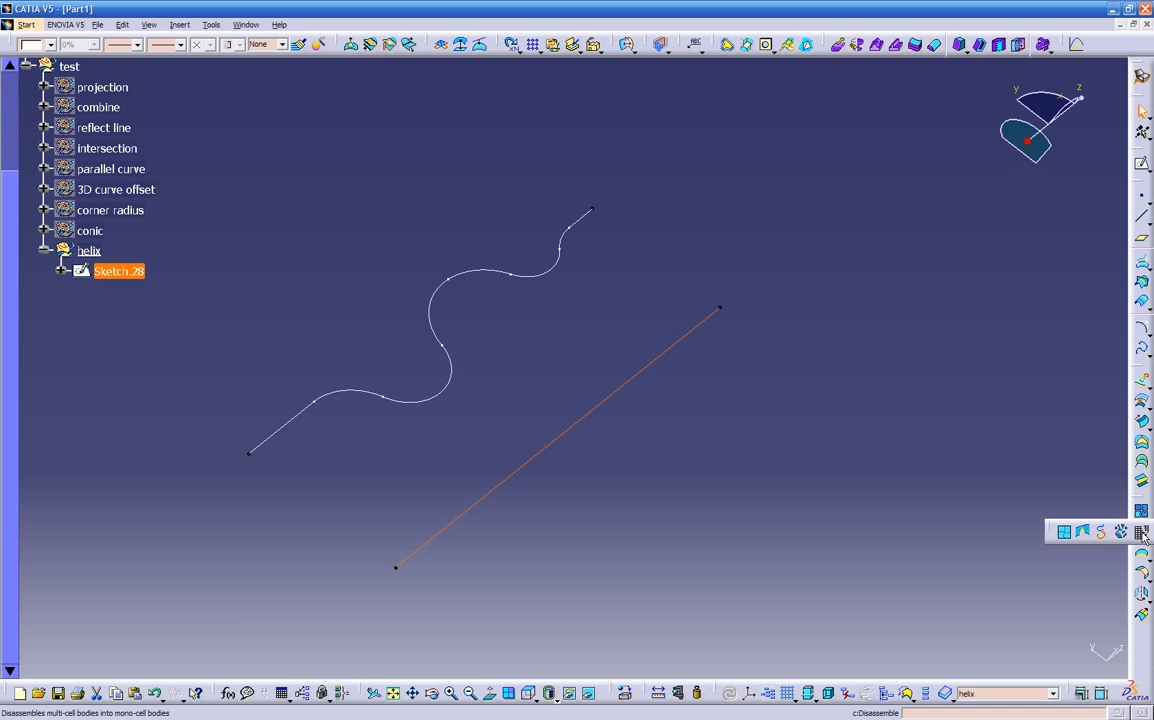
{"action": "left_click", "coordinate": [1142, 532]}
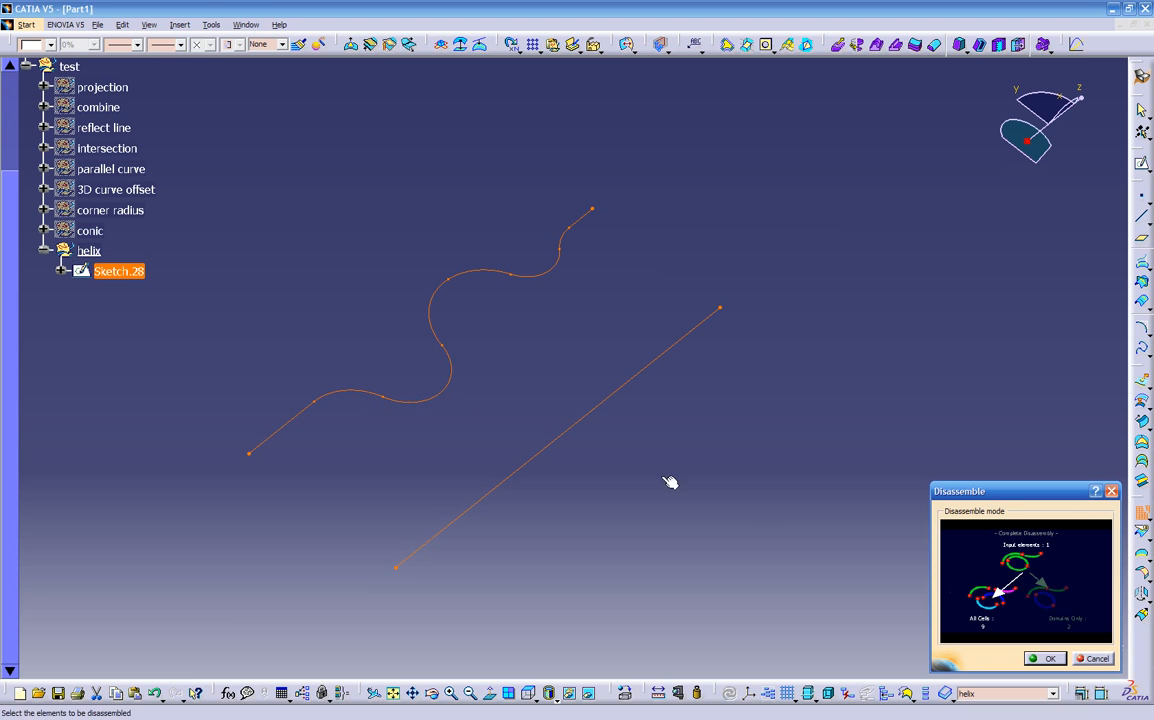
{"action": "left_click", "coordinate": [1062, 612]}
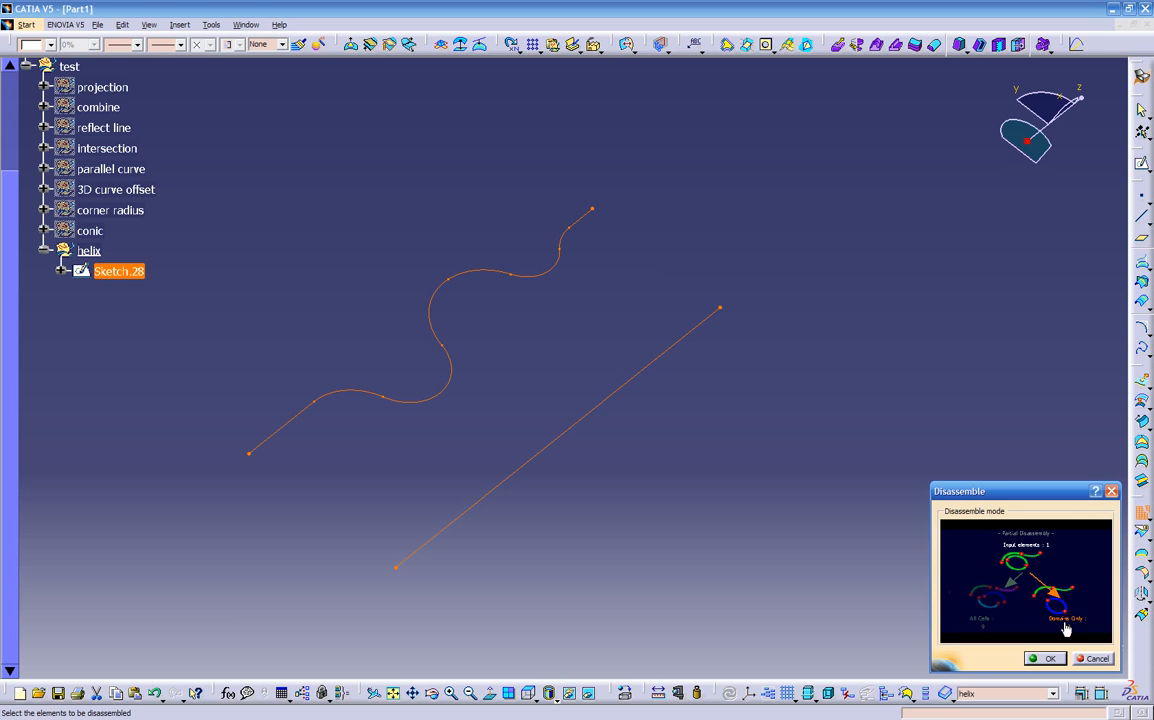
{"action": "left_click", "coordinate": [1044, 658]}
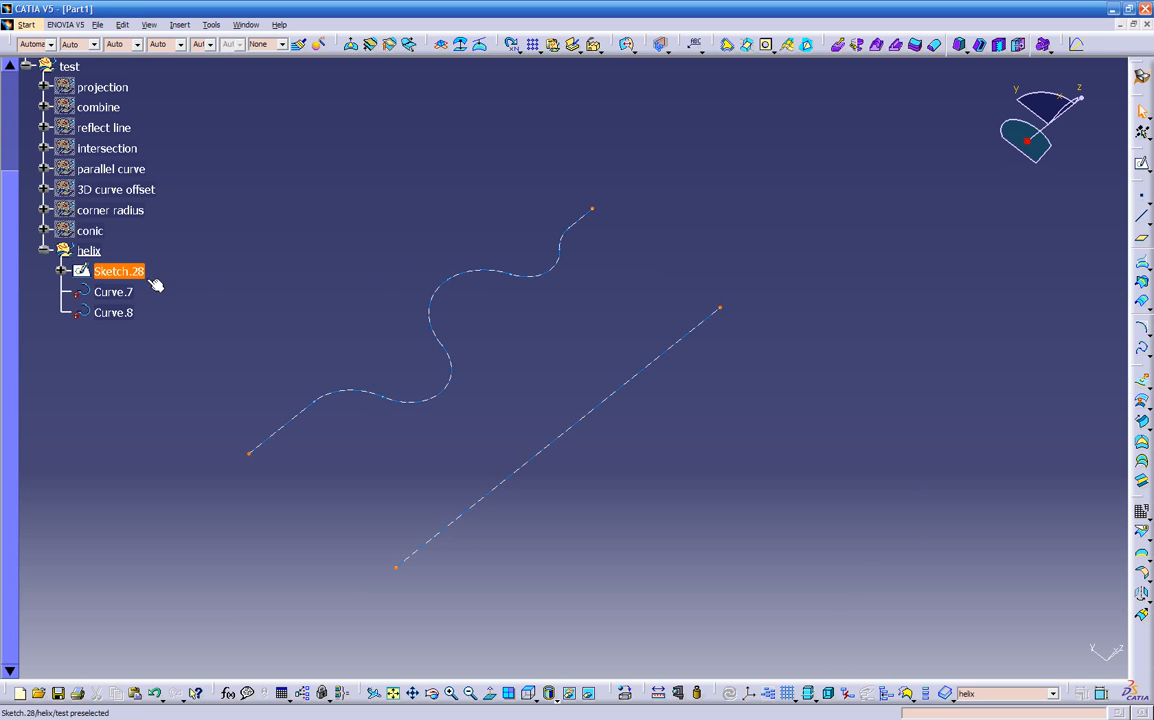
{"action": "right_click", "coordinate": [124, 269]}
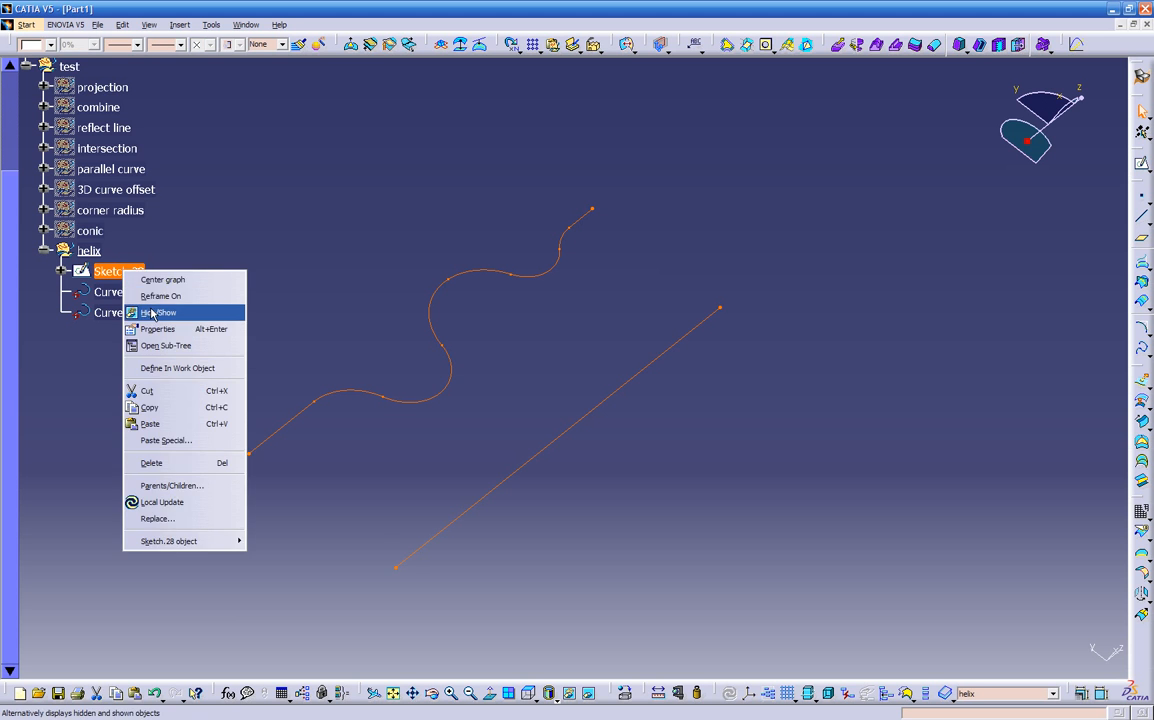
{"action": "left_click", "coordinate": [152, 313]}
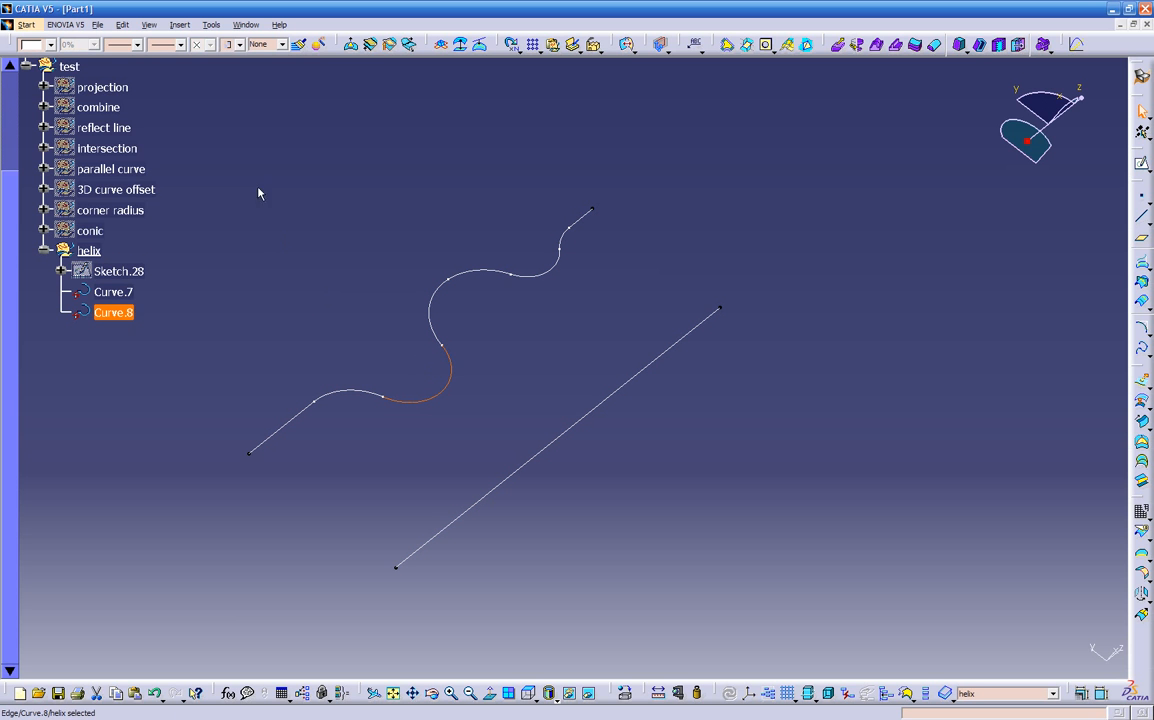
Colour the straight Curve.7 dark red and the wavy Curve.8 dark green
{"action": "left_click", "coordinate": [130, 298]}
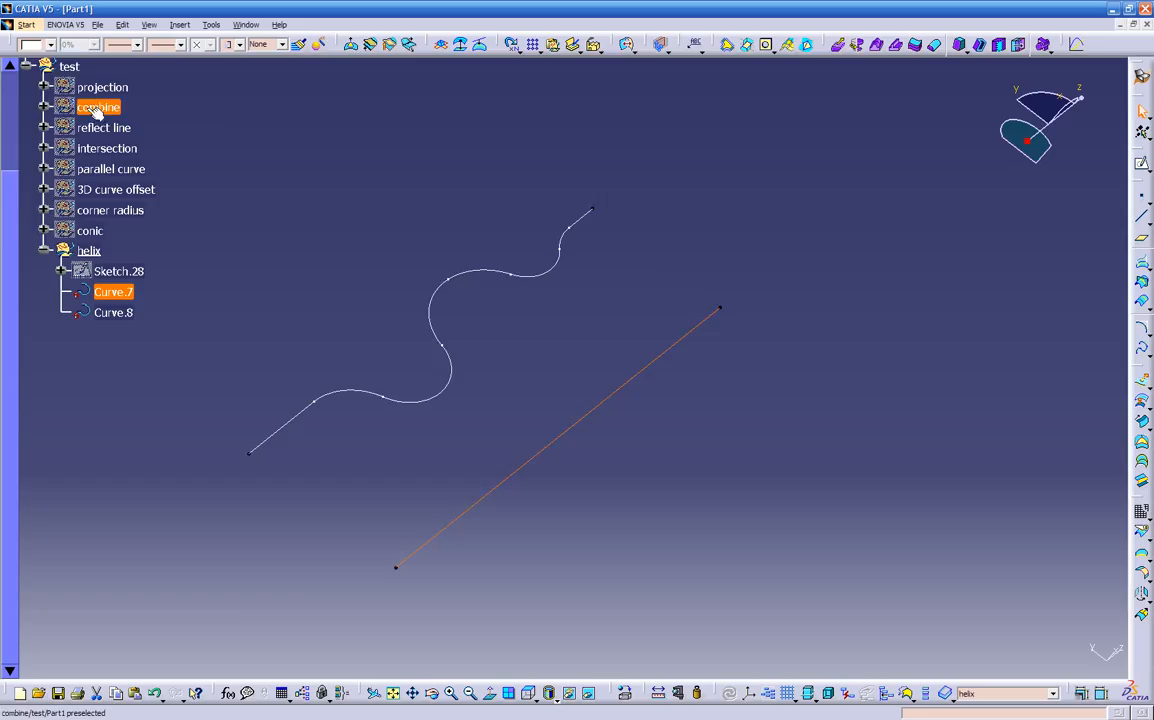
{"action": "left_click", "coordinate": [46, 44]}
{"action": "left_click", "coordinate": [44, 247]}
{"action": "left_click", "coordinate": [460, 222]}
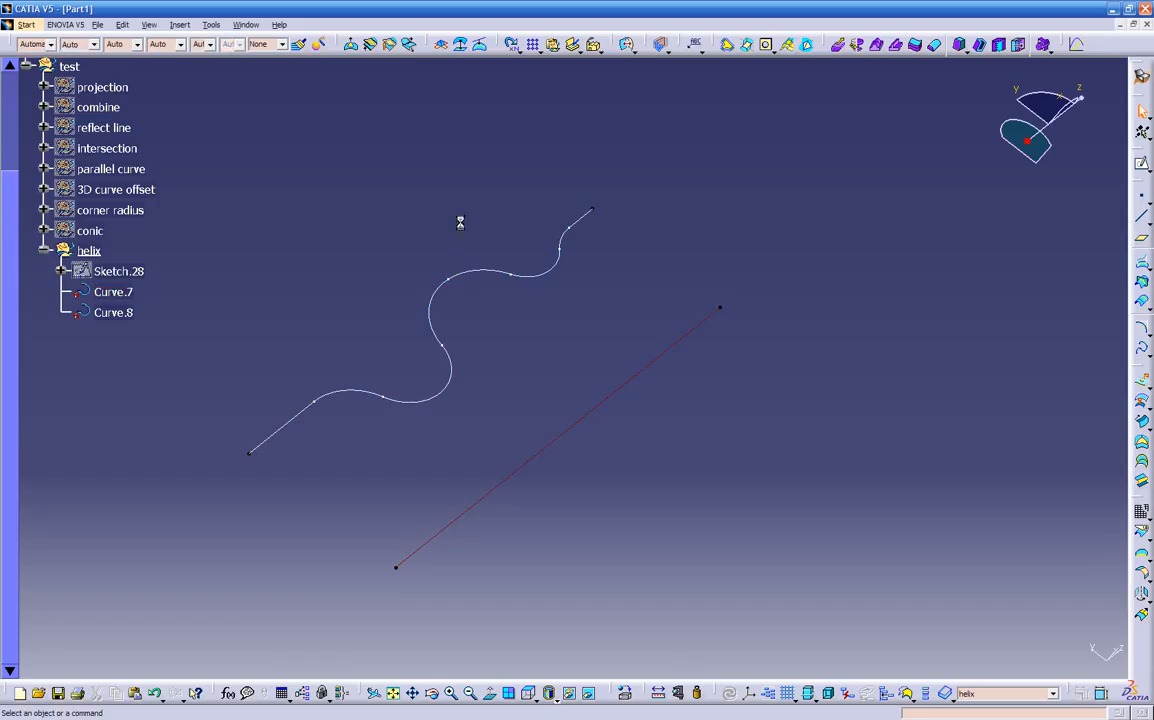
{"action": "left_click", "coordinate": [113, 312]}
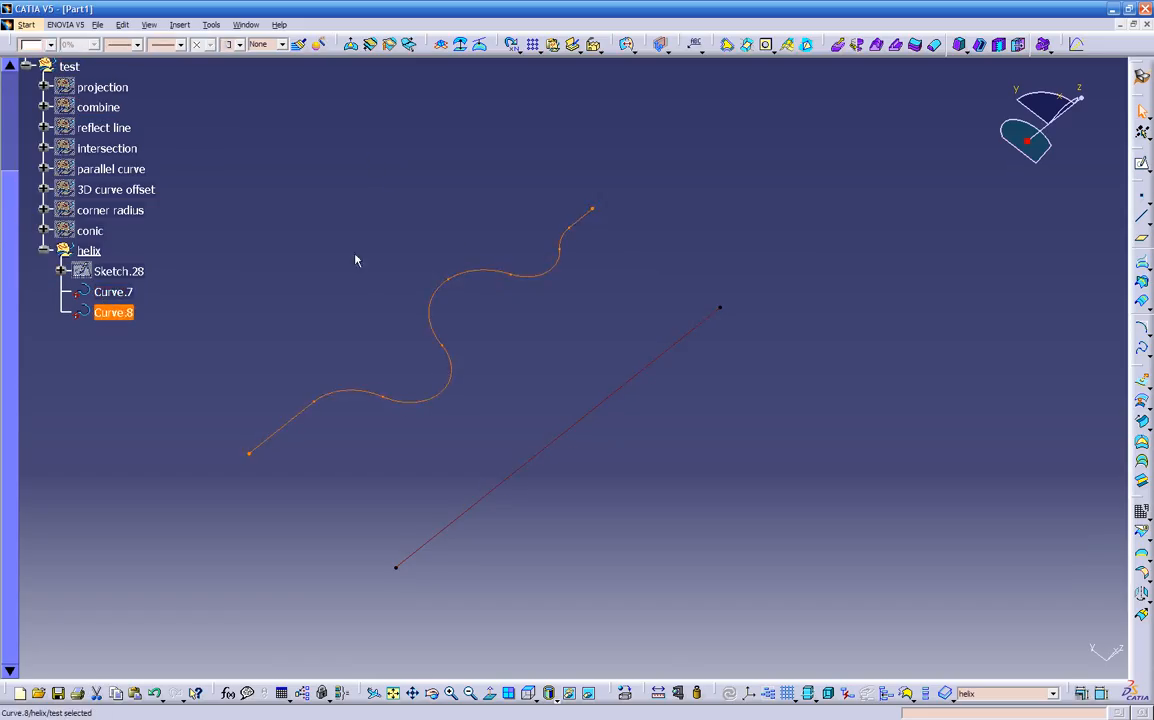
{"action": "left_click", "coordinate": [50, 44]}
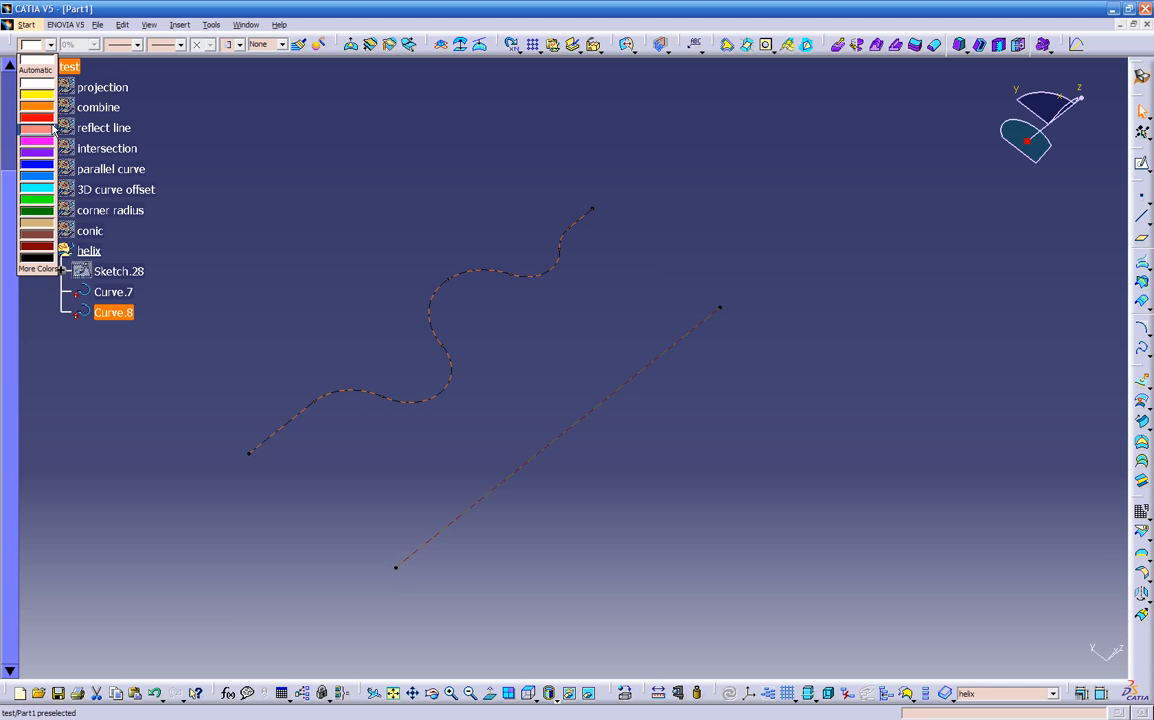
{"action": "left_click", "coordinate": [32, 192]}
{"action": "left_click", "coordinate": [281, 218]}
Start a helix with the lower endpoint of the wavy Curve.8 as starting point and the straight Curve.7 as axis
{"action": "middle_click_drag", "start_coordinate": [336, 380], "coordinate": [347, 423]}
{"action": "middle_click_drag", "start_coordinate": [688, 380], "coordinate": [696, 281]}
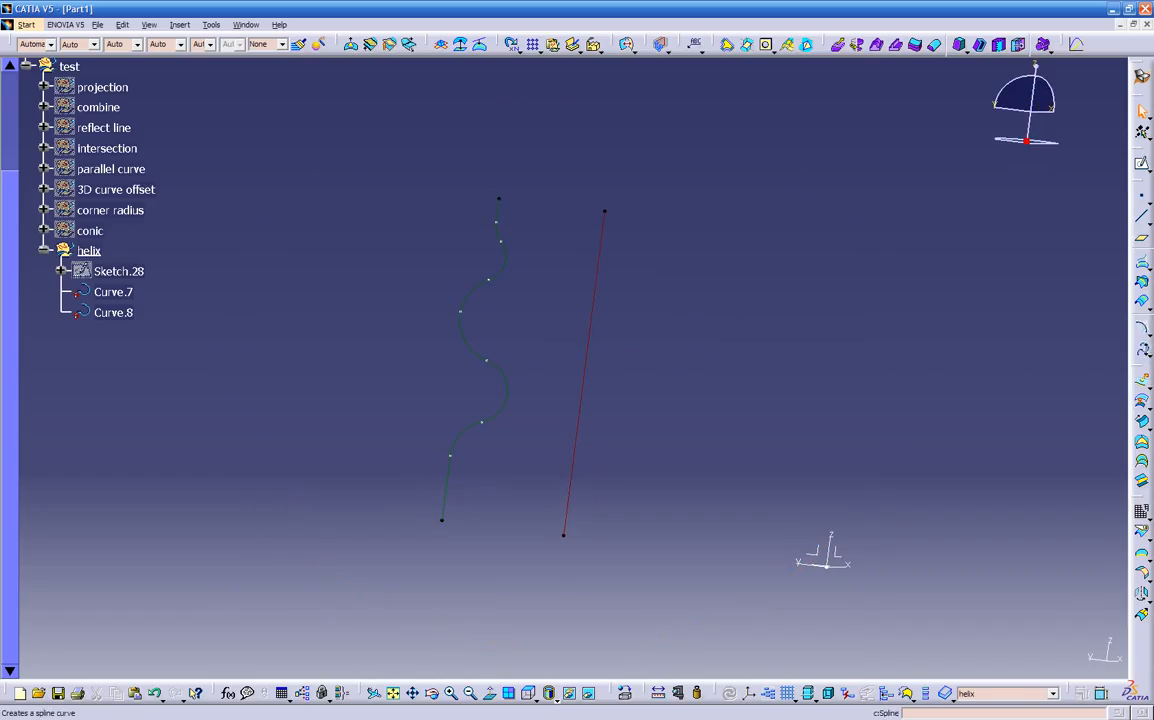
{"action": "left_click", "coordinate": [1146, 354]}
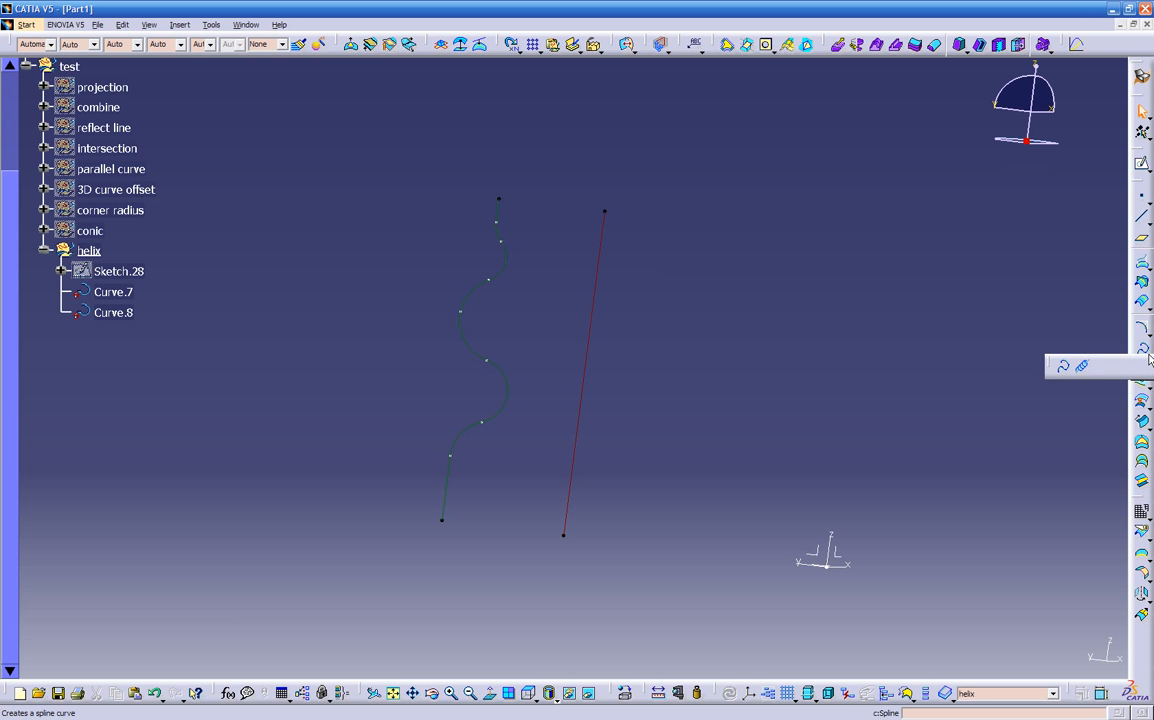
{"action": "left_click", "coordinate": [1085, 369]}
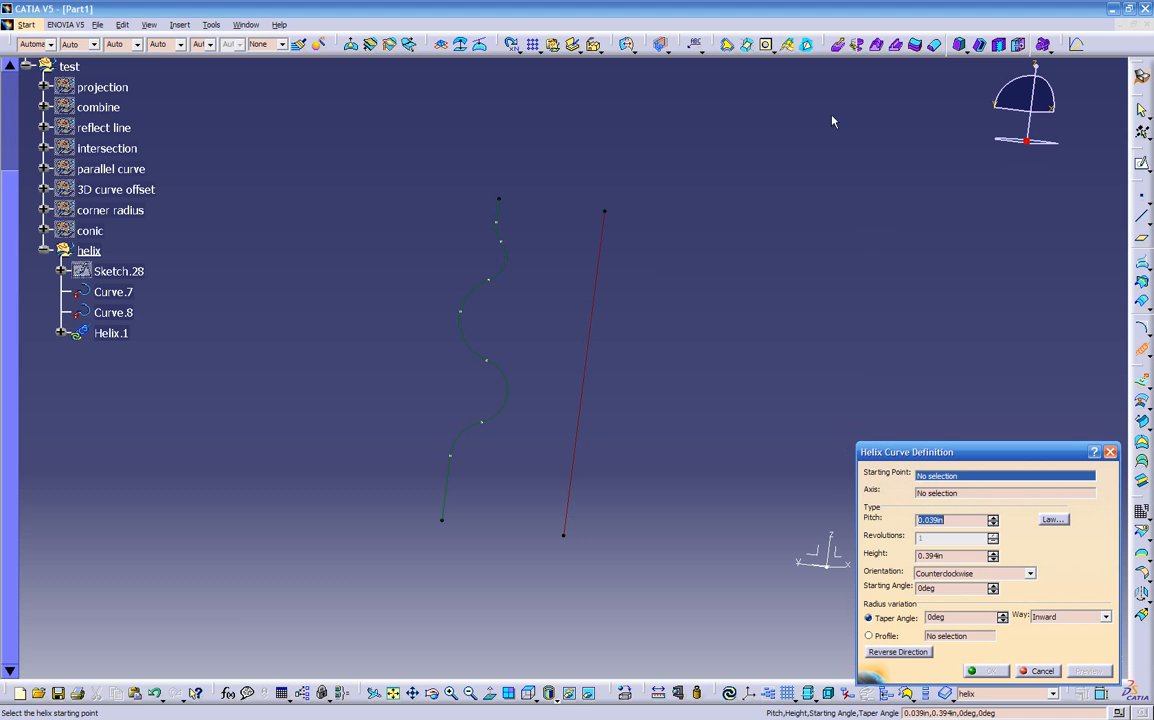
{"action": "middle_click_drag", "start_coordinate": [740, 349], "coordinate": [584, 298]}
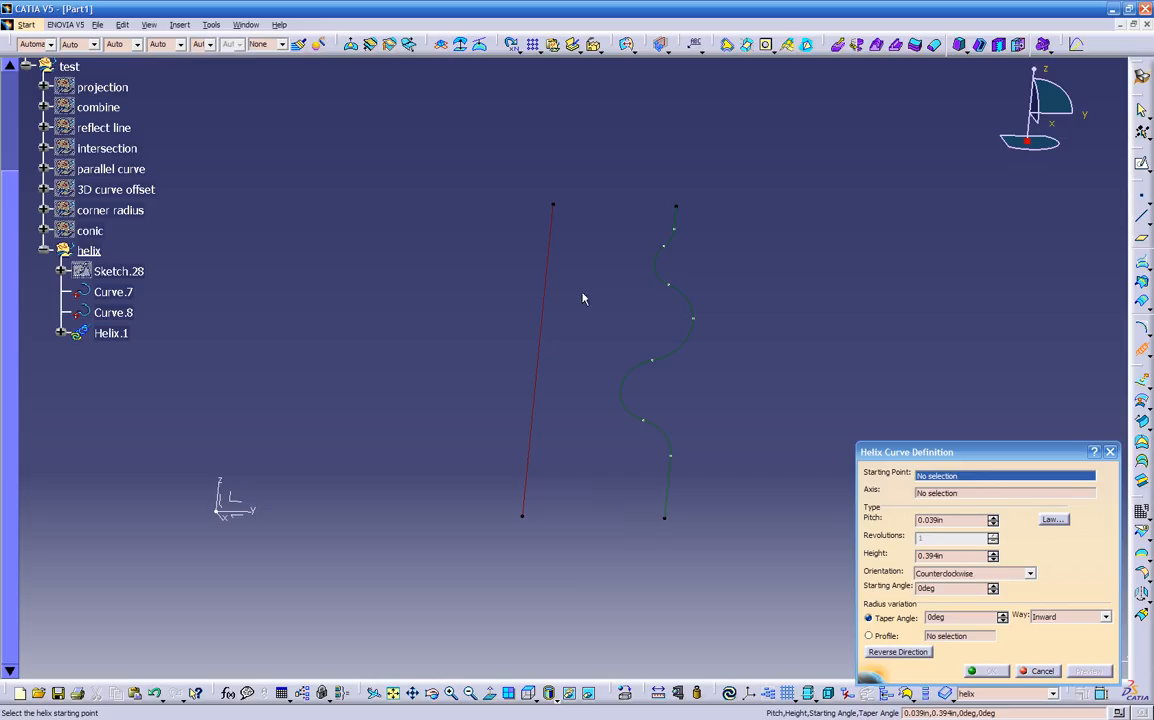
{"action": "left_click", "coordinate": [665, 519]}
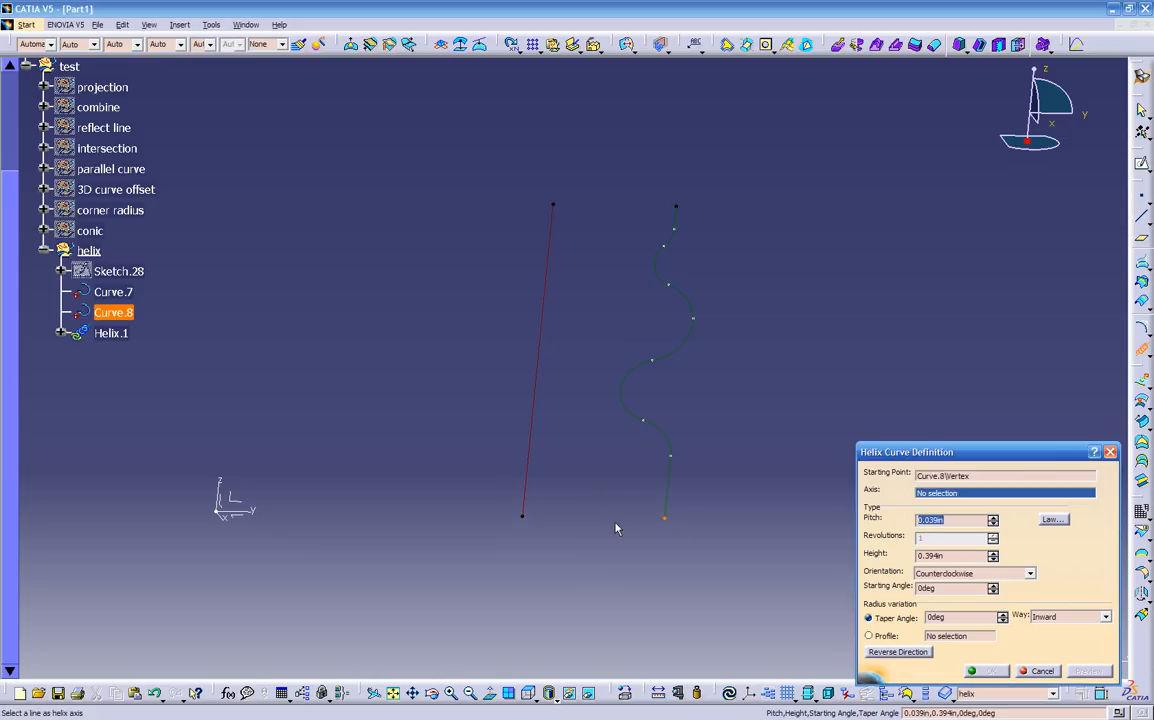
{"action": "left_click", "coordinate": [530, 446]}
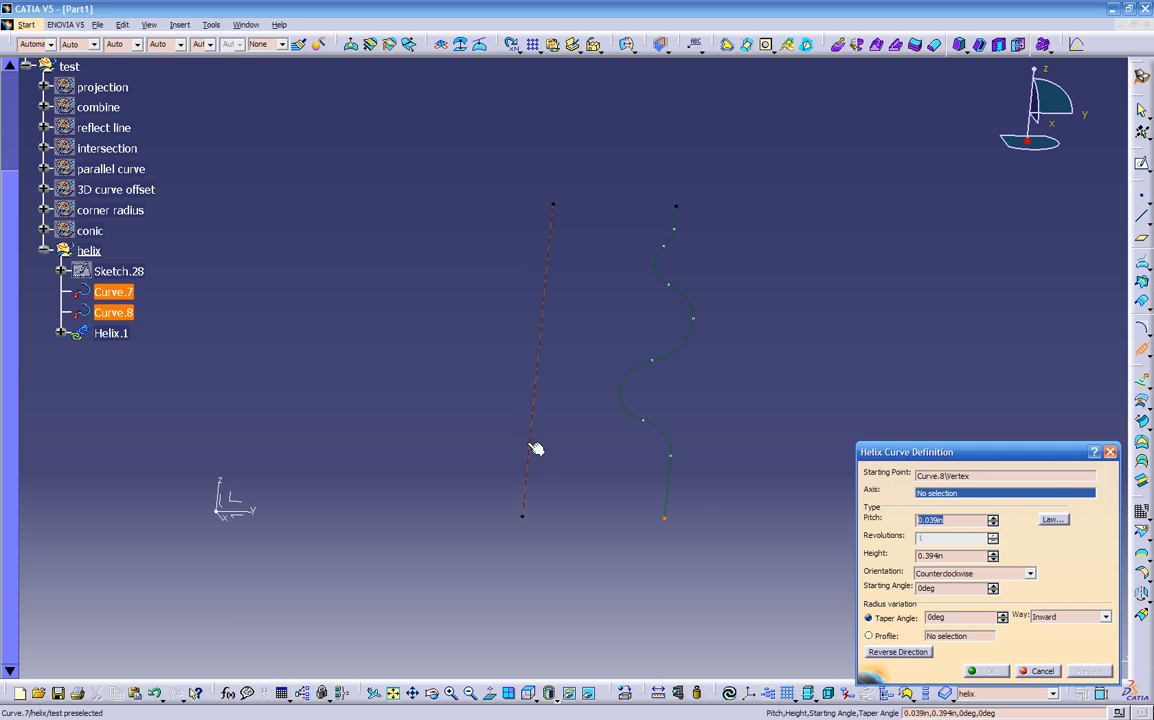
{"action": "middle_click_drag", "start_coordinate": [536, 448], "coordinate": [558, 424]}
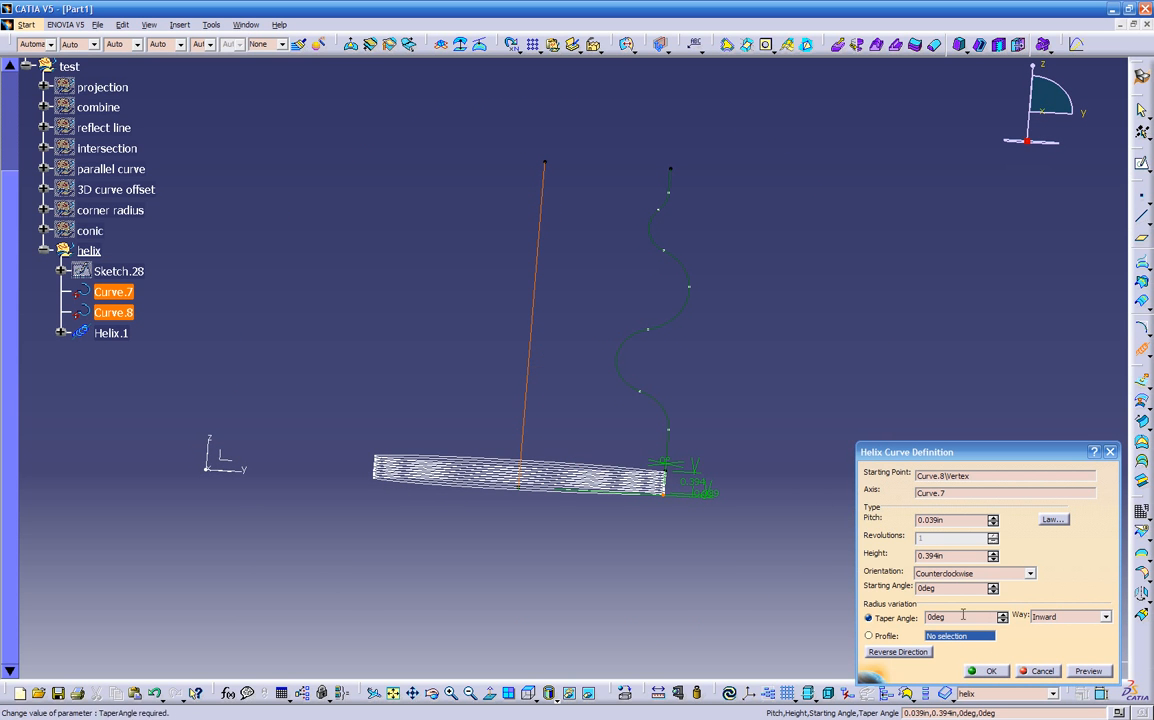
Set the helix pitch to 0.05 in and raise it by one increment to 1.05 in
{"action": "middle_click_drag", "start_coordinate": [595, 531], "coordinate": [545, 530]}
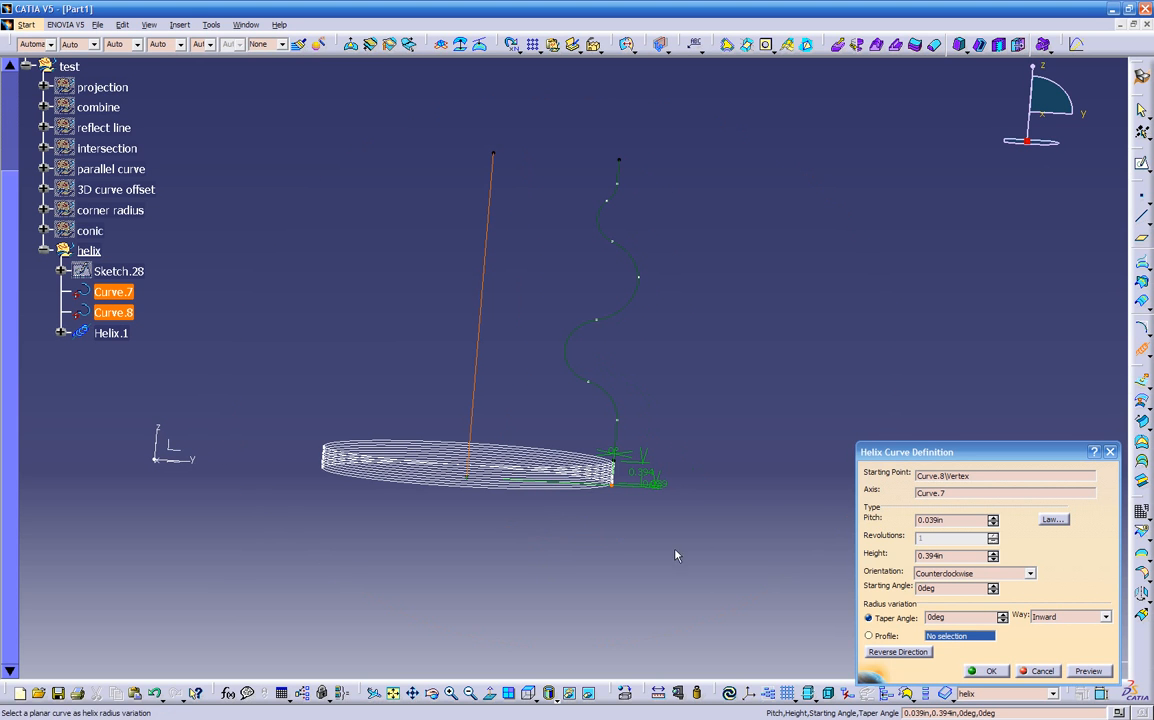
{"action": "left_click_drag", "start_coordinate": [946, 521], "coordinate": [894, 514]}
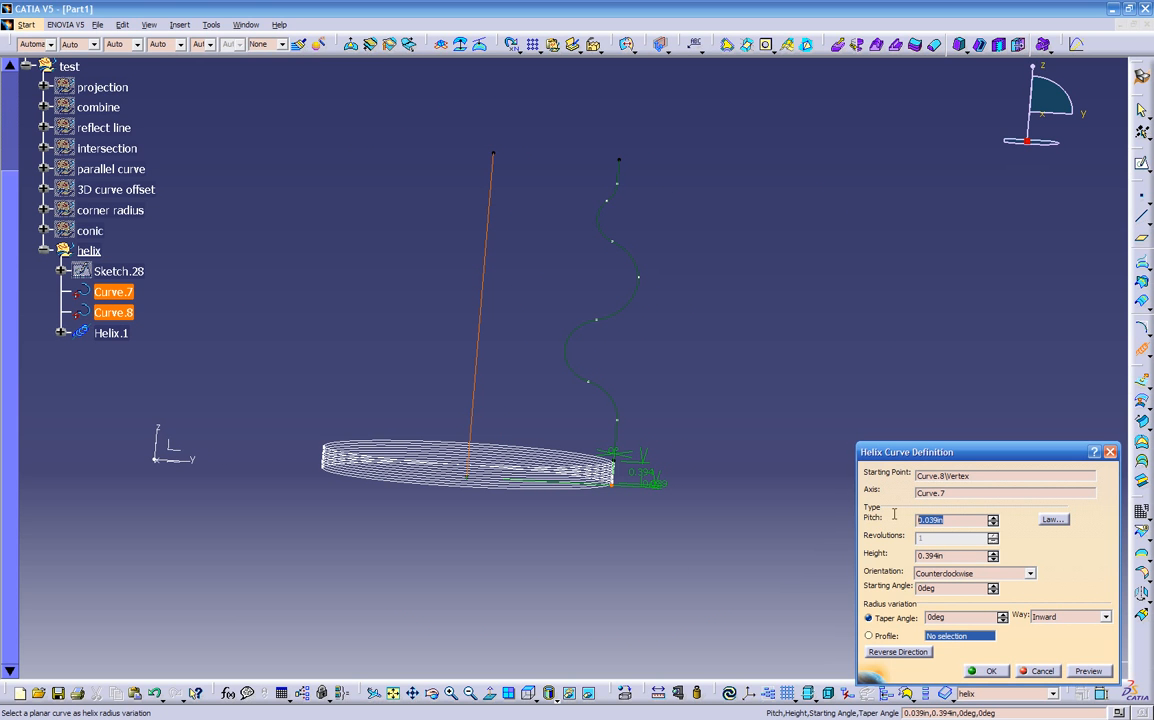
{"action": "type", "text": ".05"}
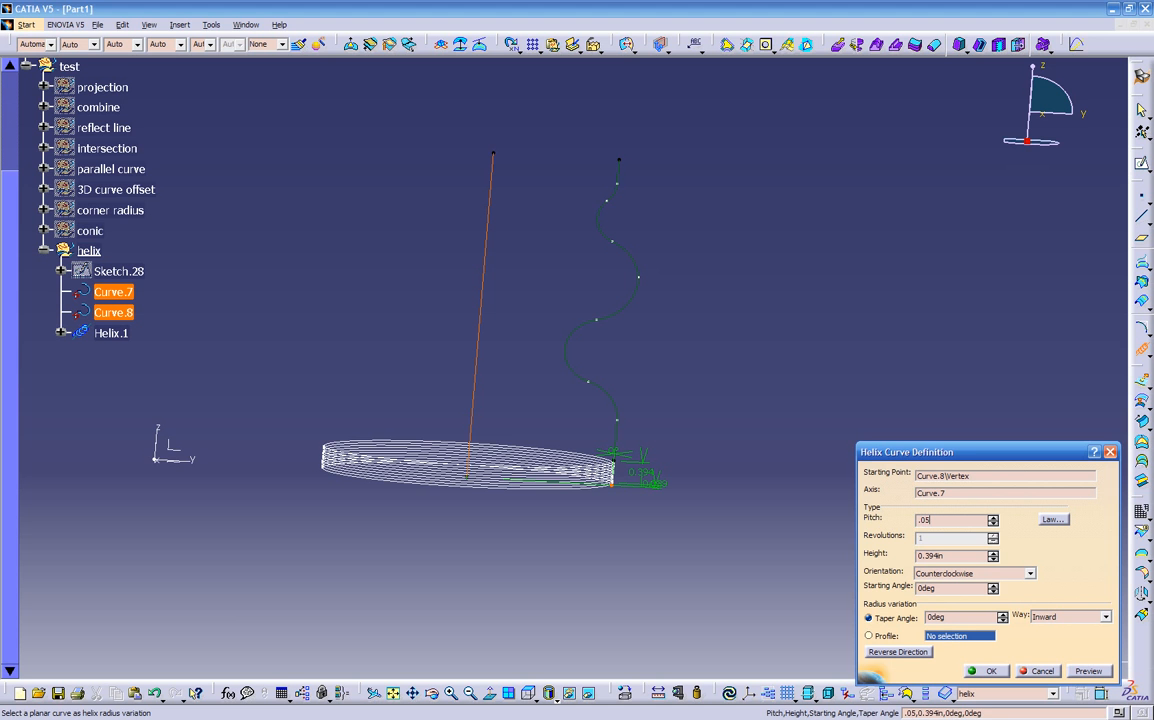
{"action": "middle_click_drag", "start_coordinate": [747, 533], "coordinate": [634, 331]}
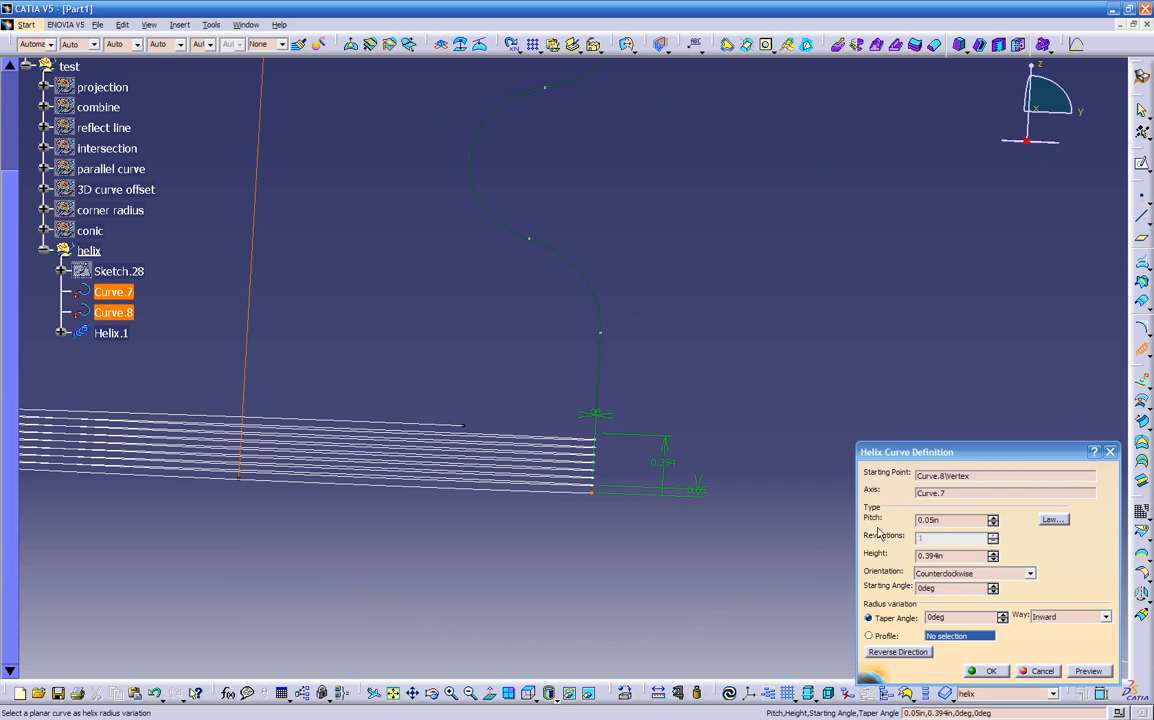
{"action": "left_click", "coordinate": [993, 518]}
{"action": "middle_click_drag", "start_coordinate": [654, 430], "coordinate": [676, 410]}
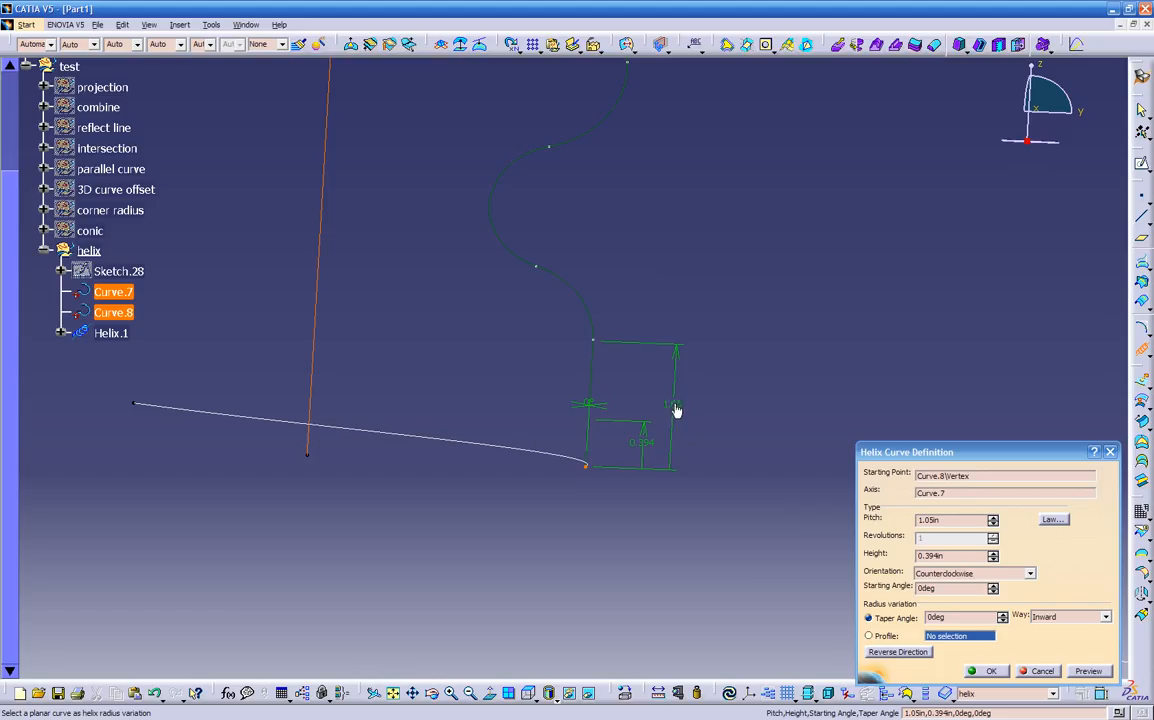
Set the helix pitch to 0.1 in and its height to 2 in
{"action": "double_click", "coordinate": [950, 521]}
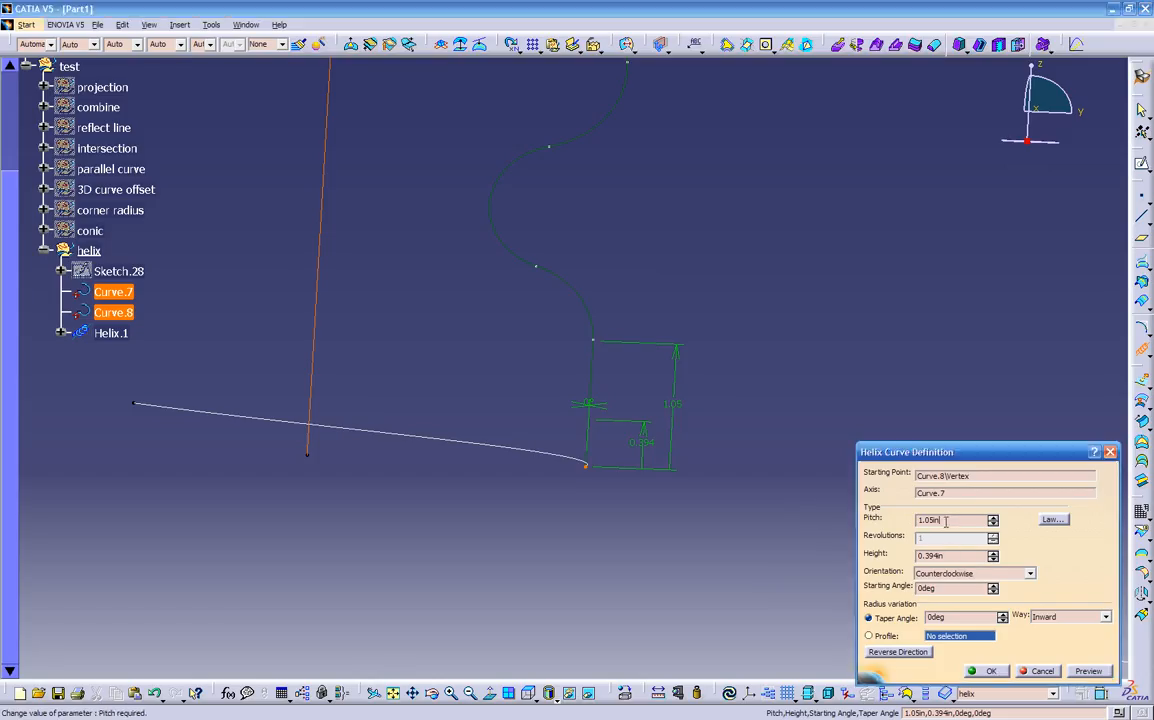
{"action": "type", "text": ".0"}
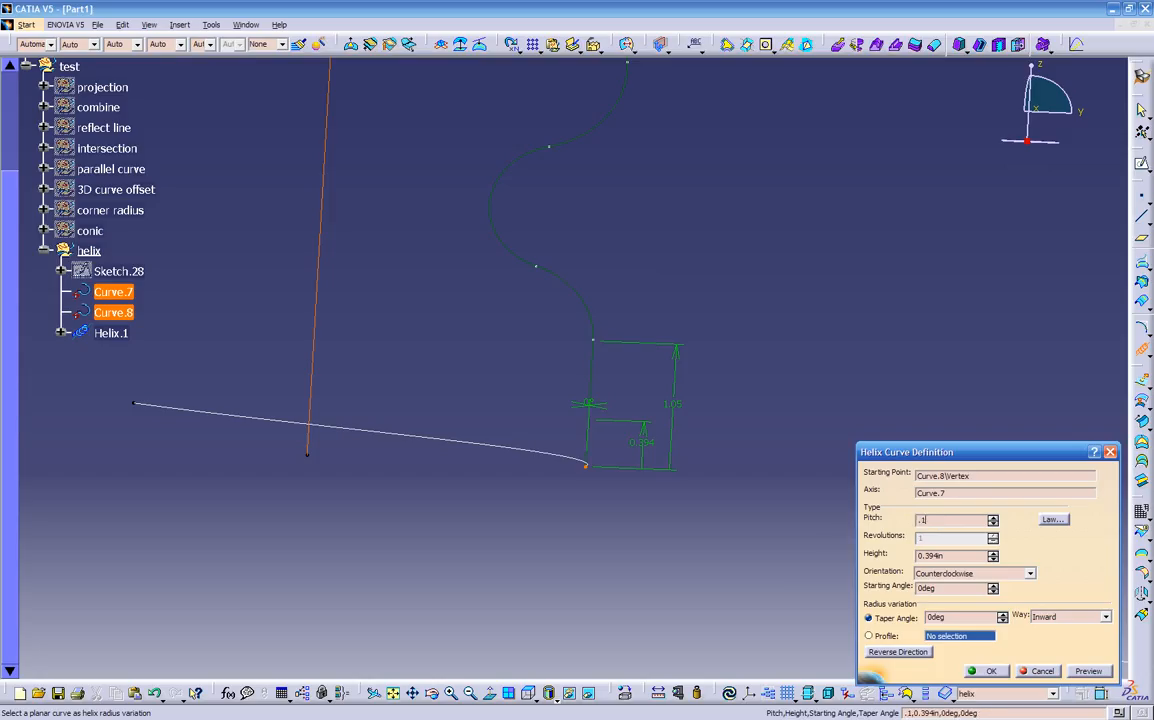
{"action": "key", "text": "Tab"}
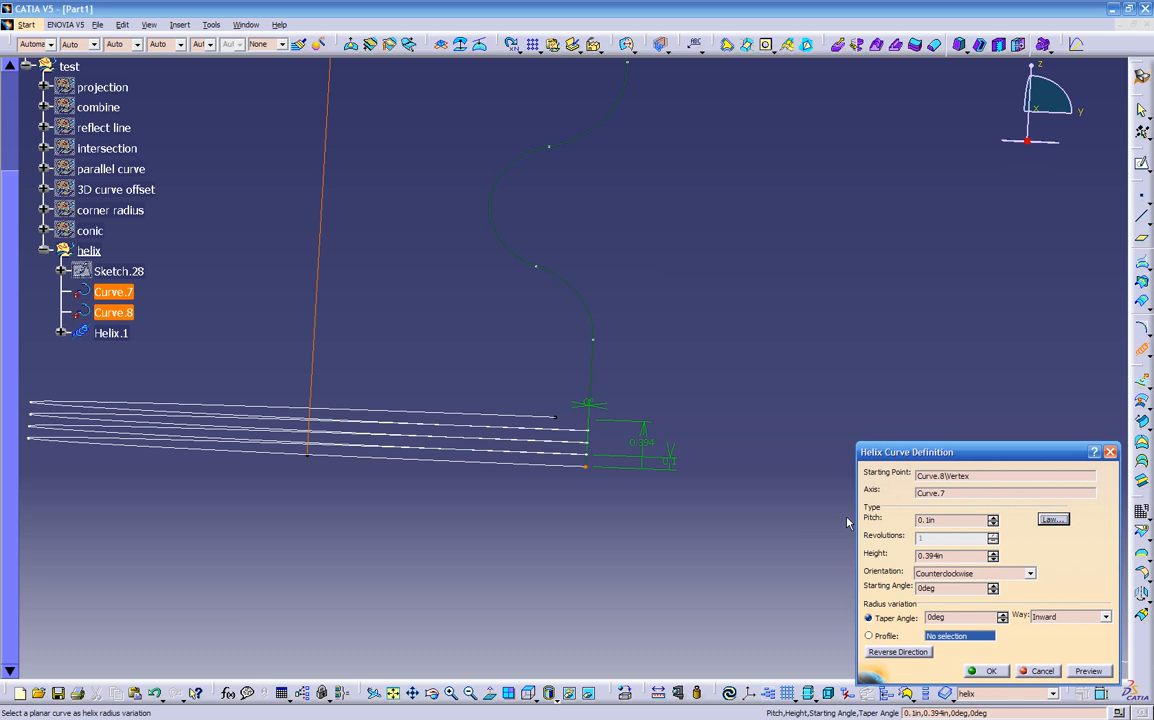
{"action": "key", "text": "Tab"}
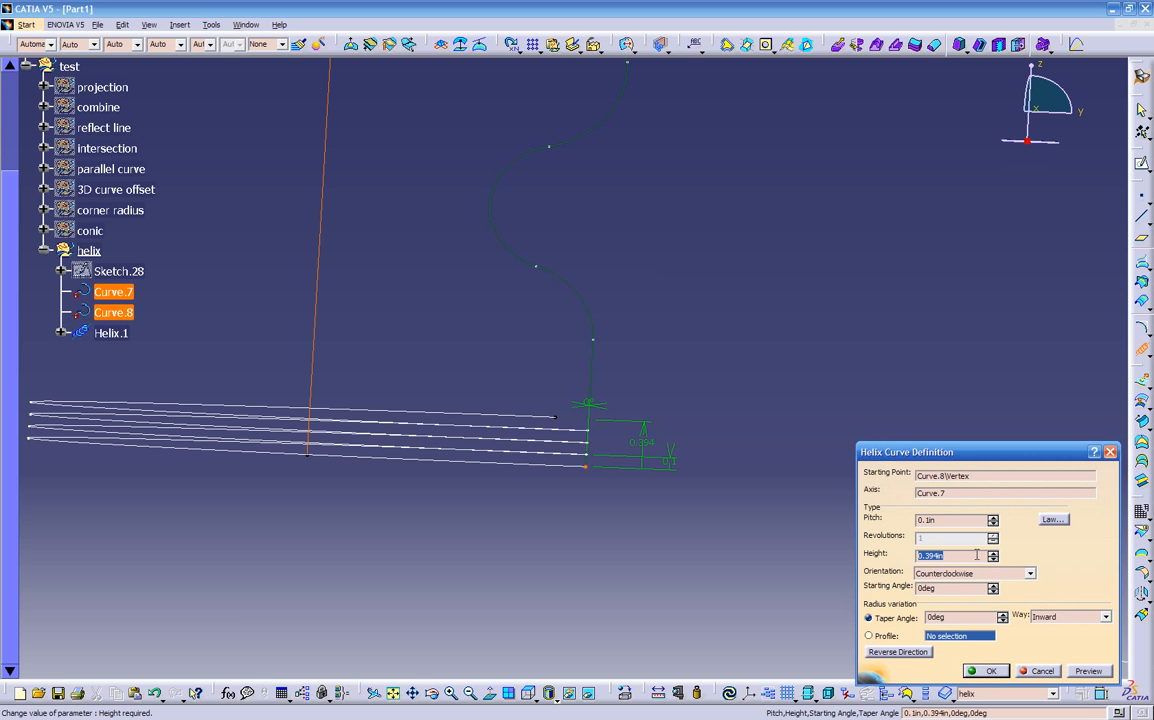
{"action": "type", "text": "2"}
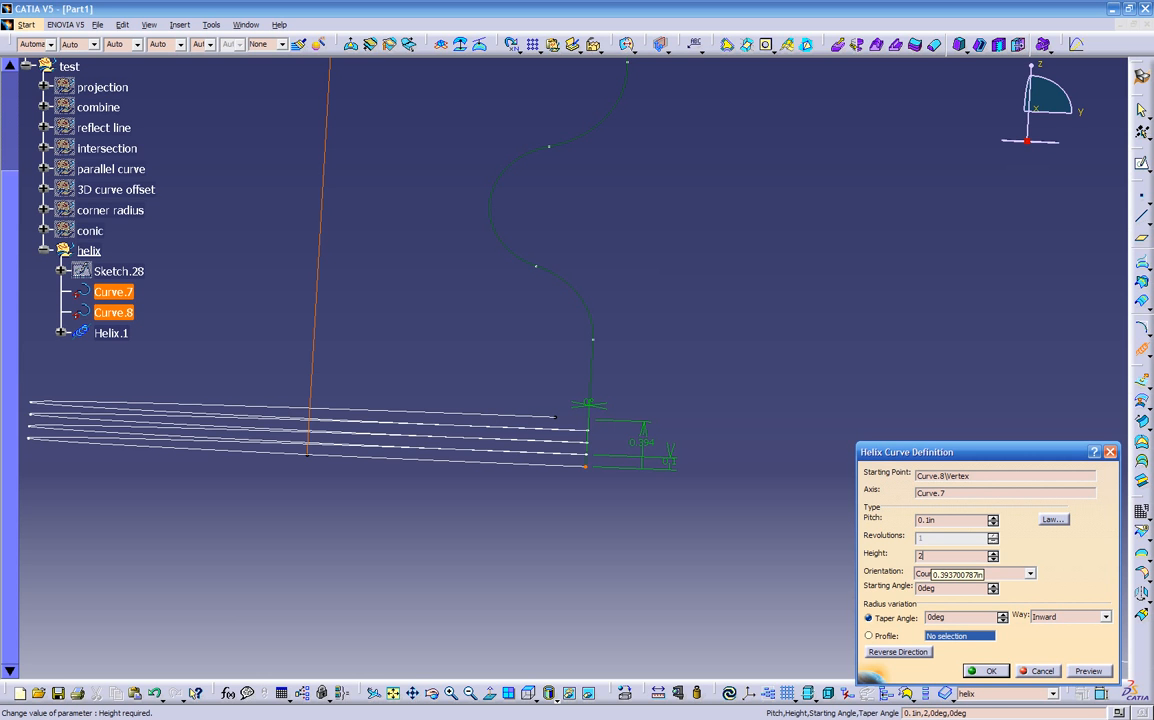
{"action": "mouse_move", "coordinate": [703, 482]}
{"action": "middle_mouse_down", "text": "ctrl"}
{"action": "mouse_move", "coordinate": [505, 499]}
{"action": "mouse_move", "coordinate": [460, 519]}
{"action": "mouse_move", "coordinate": [489, 643]}
{"action": "mouse_move", "coordinate": [464, 653]}
{"action": "mouse_move", "coordinate": [508, 482]}
{"action": "mouse_move", "coordinate": [602, 484]}
{"action": "mouse_move", "coordinate": [598, 469]}
{"action": "middle_mouse_up", "text": "ctrl"}
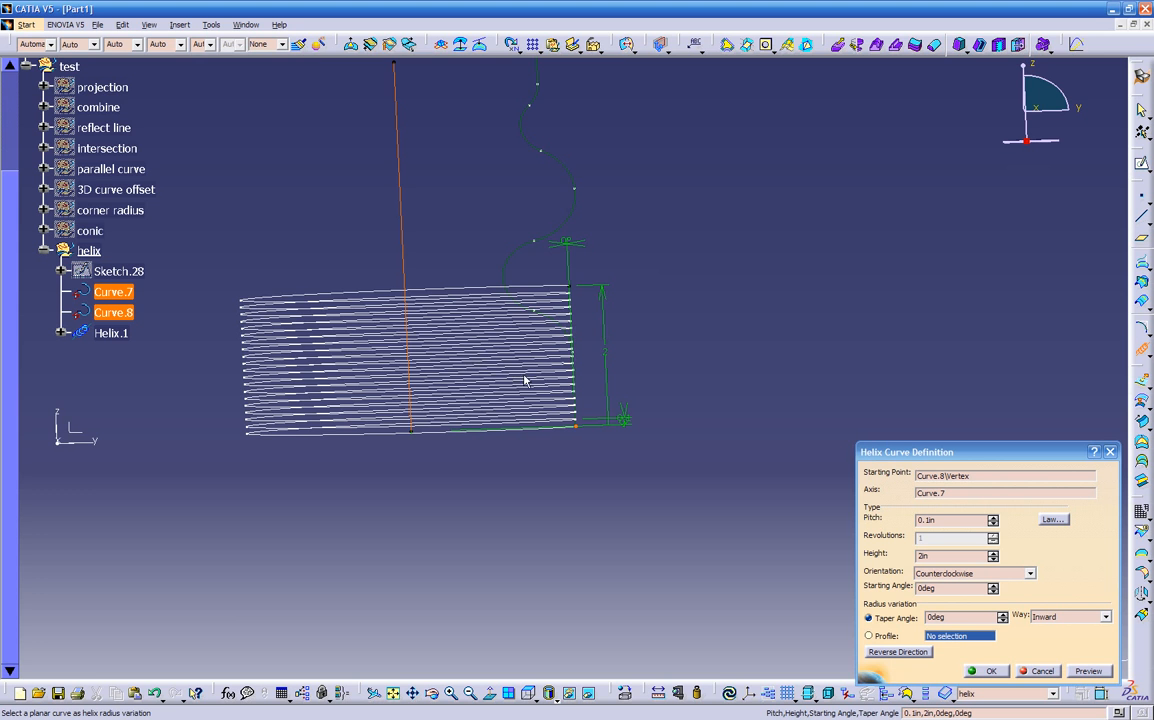
{"action": "middle_click_drag", "start_coordinate": [598, 412], "coordinate": [613, 475]}
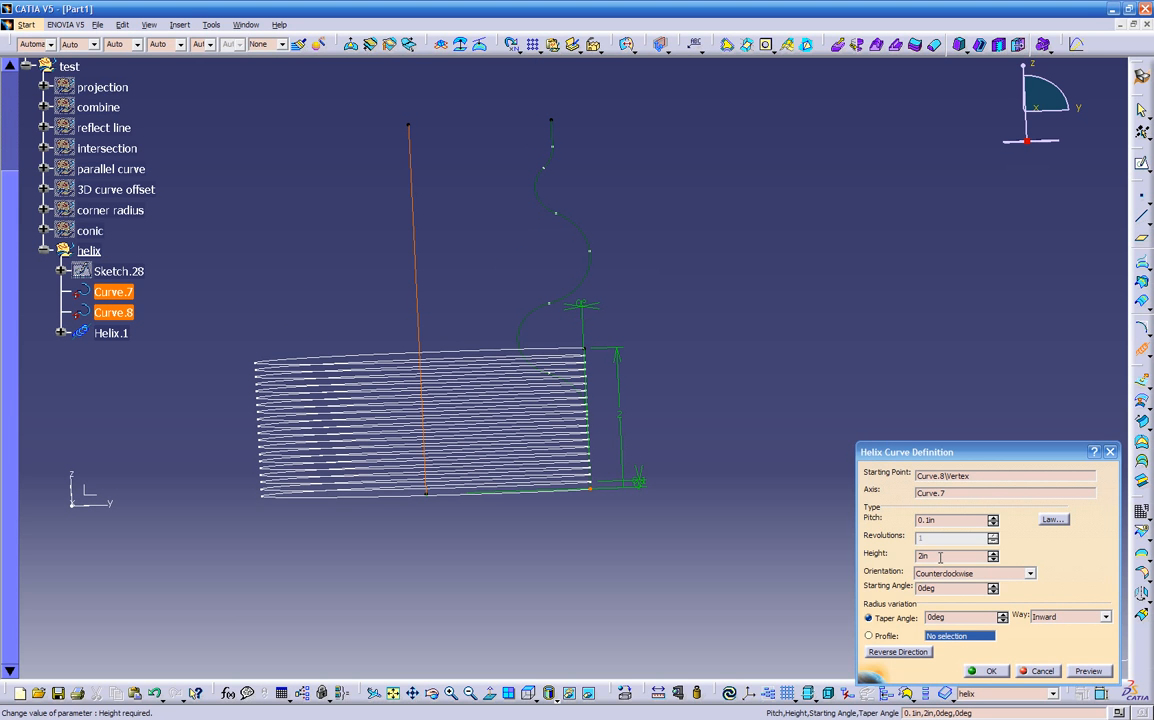
Increase the helix height to 3 in, 5 in and finally 6 in to span the full length of the axis
{"action": "double_click", "coordinate": [941, 556]}
{"action": "type", "text": "3"}
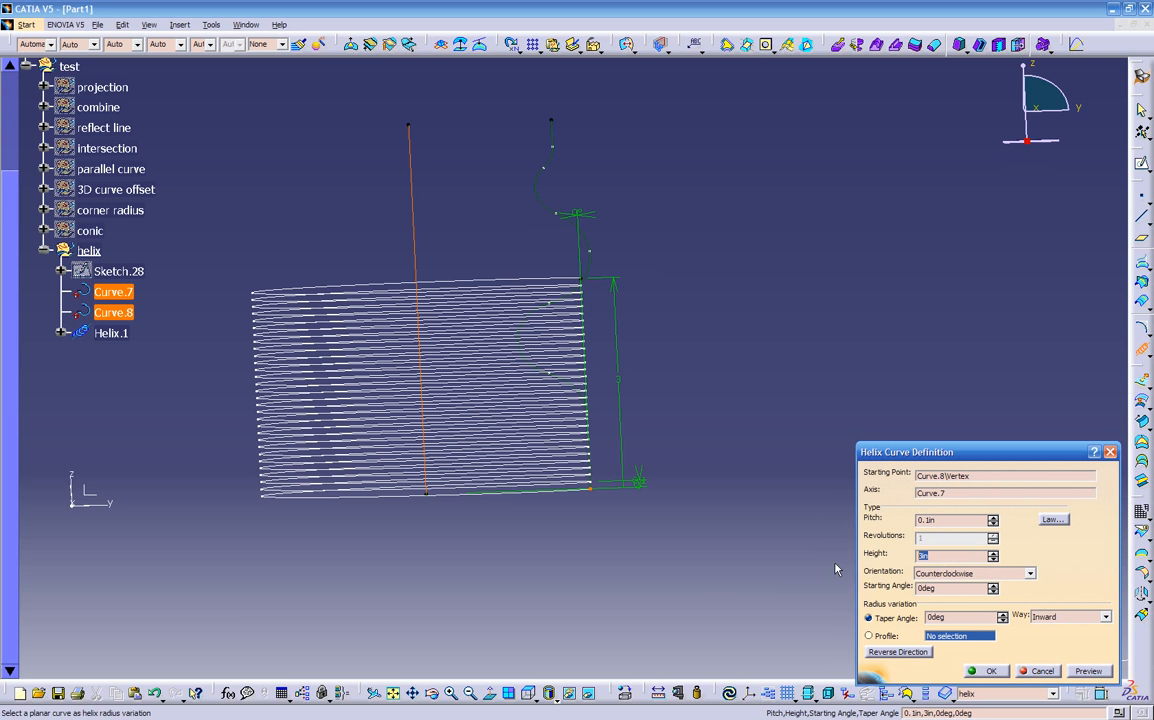
{"action": "type", "text": "5"}
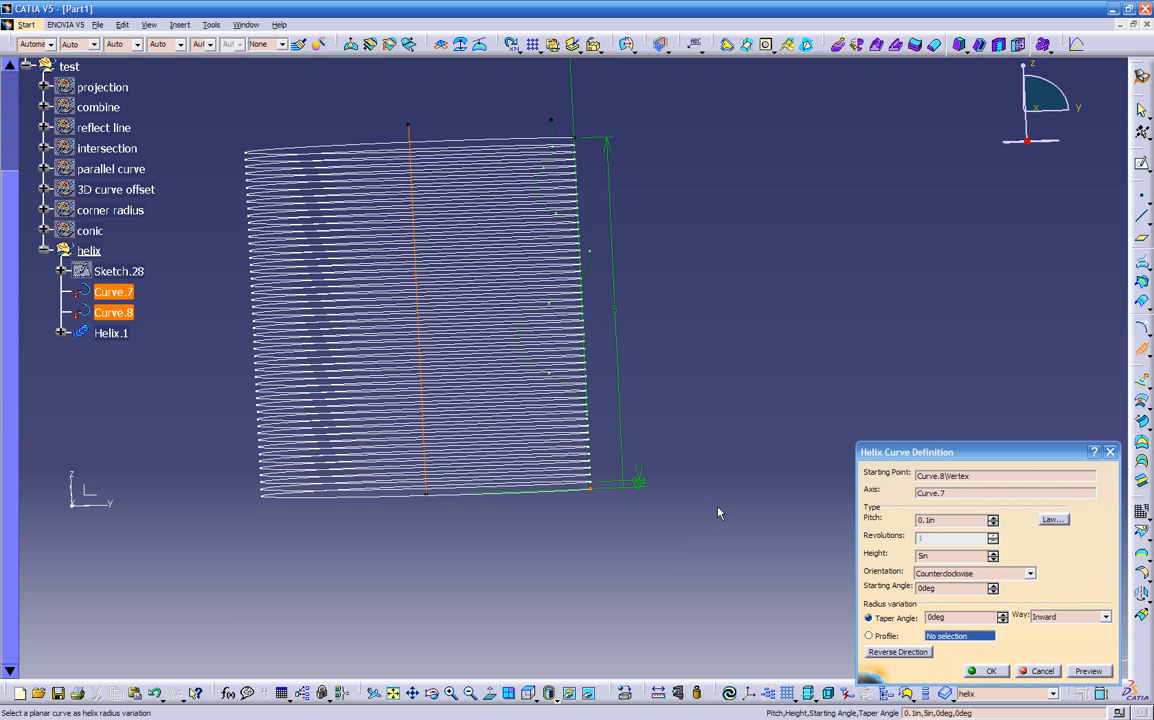
{"action": "middle_click_drag", "start_coordinate": [705, 446], "coordinate": [685, 502]}
{"action": "left_click_drag", "start_coordinate": [938, 557], "coordinate": [882, 566]}
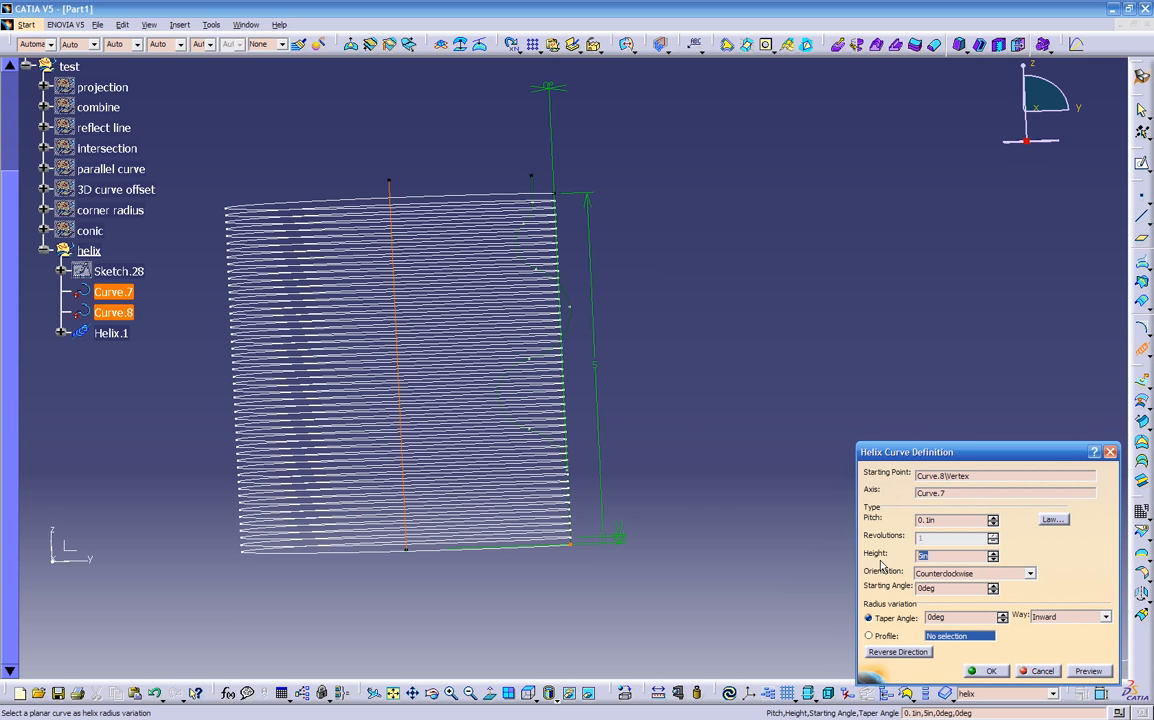
{"action": "type", "text": "6"}
{"action": "left_click", "coordinate": [769, 473]}
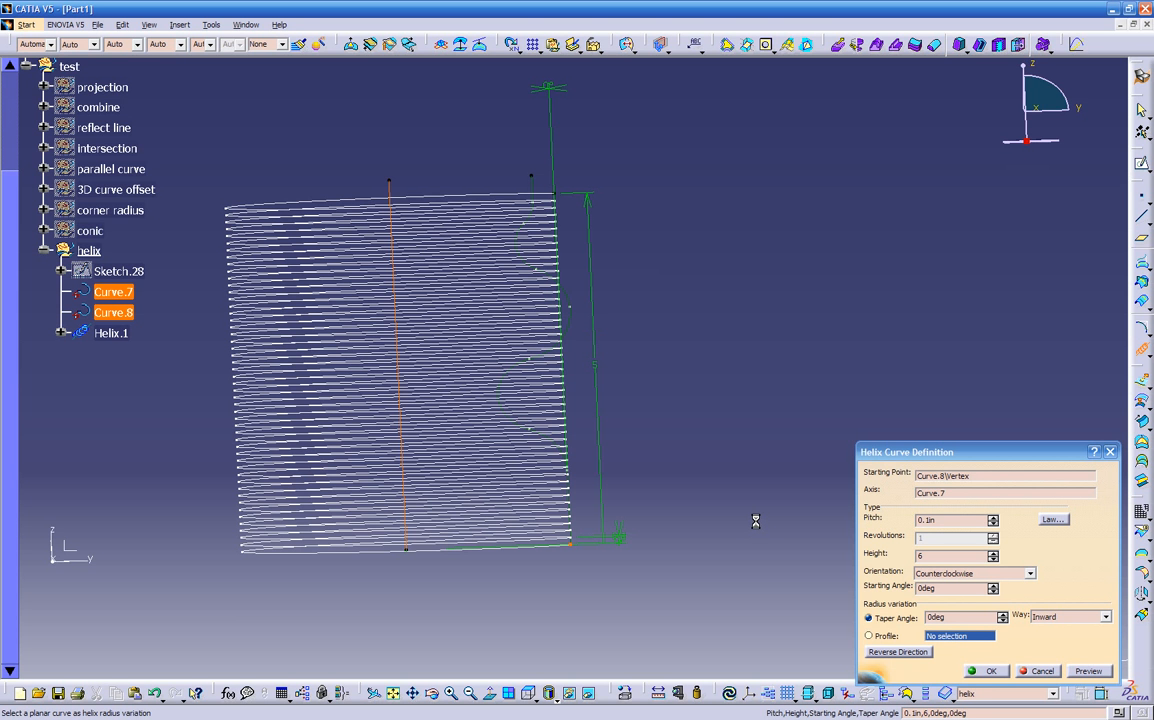
{"action": "middle_click_drag", "start_coordinate": [724, 474], "coordinate": [695, 540]}
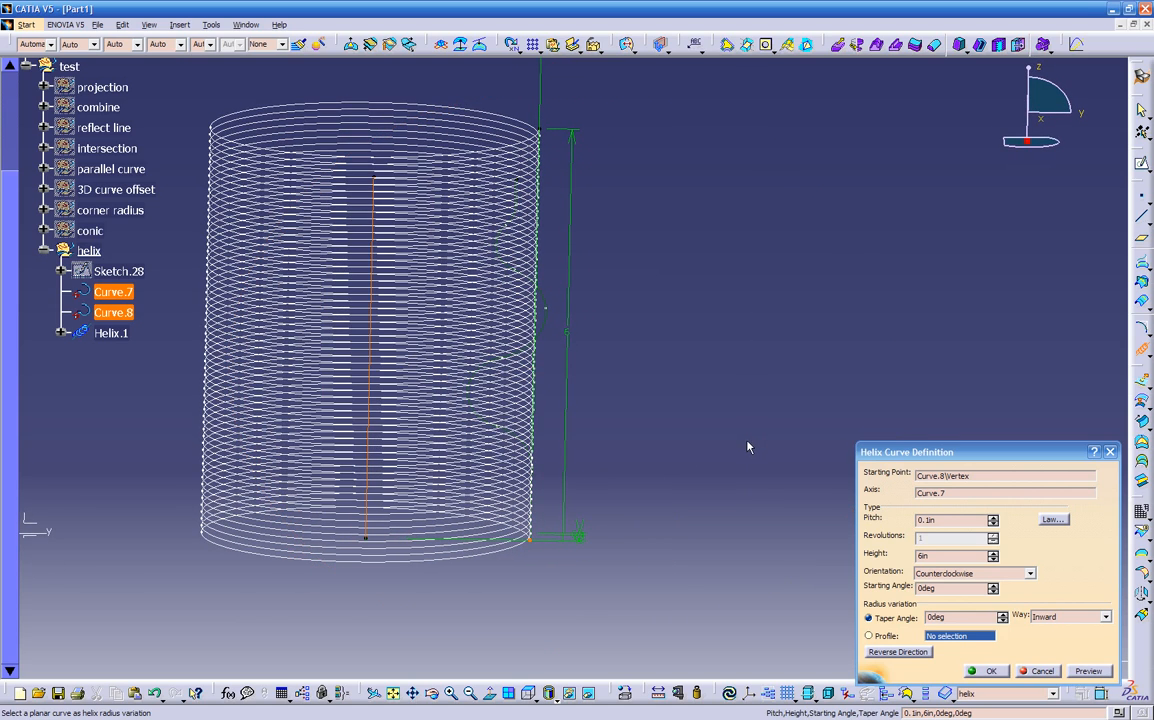
Give the helix an inward taper angle of 11 degrees
{"action": "left_click", "coordinate": [938, 590]}
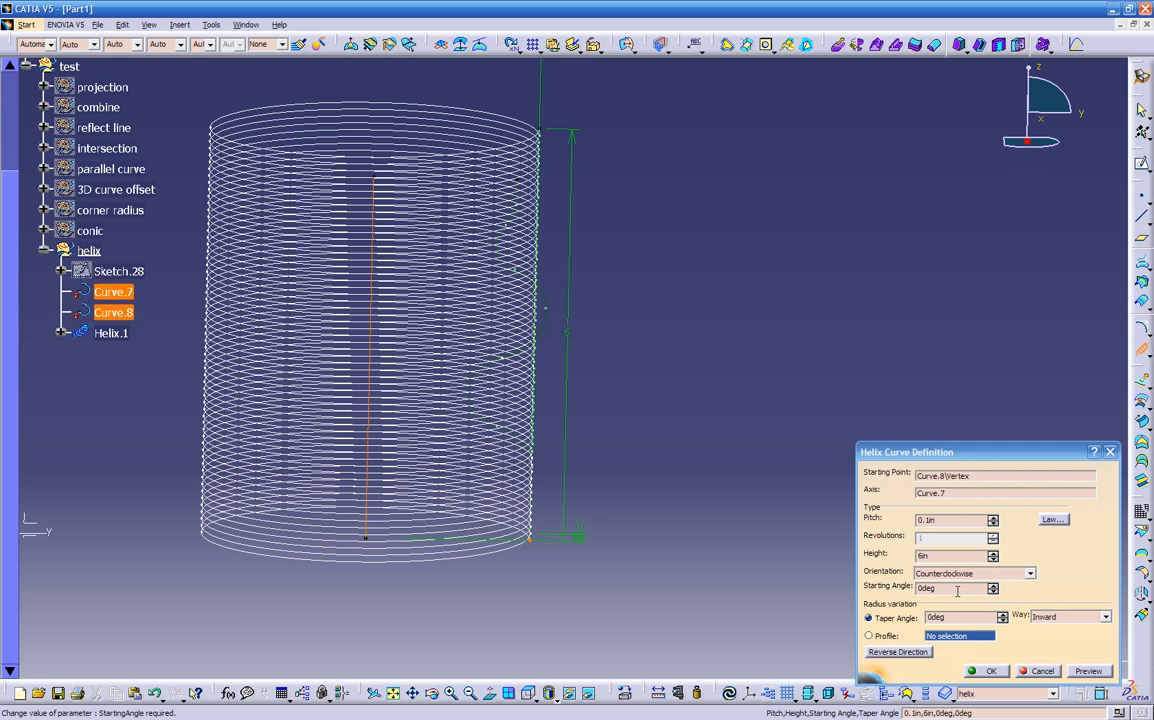
{"action": "left_click", "coordinate": [955, 617]}
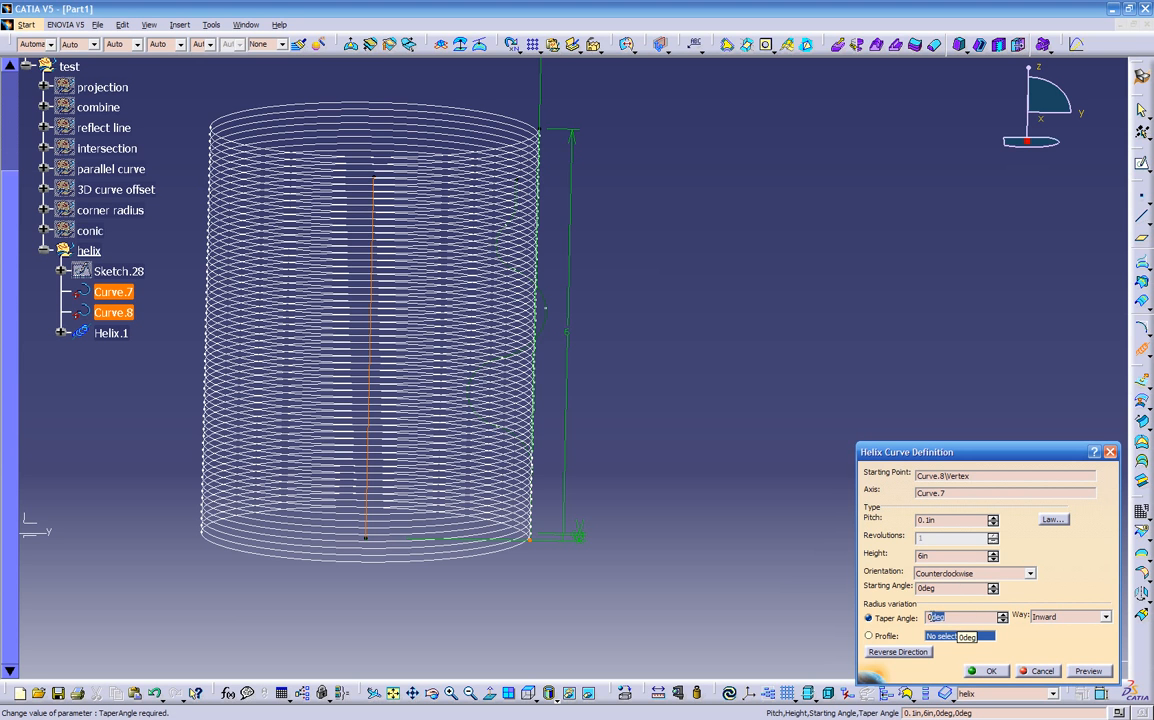
{"action": "type", "text": "11"}
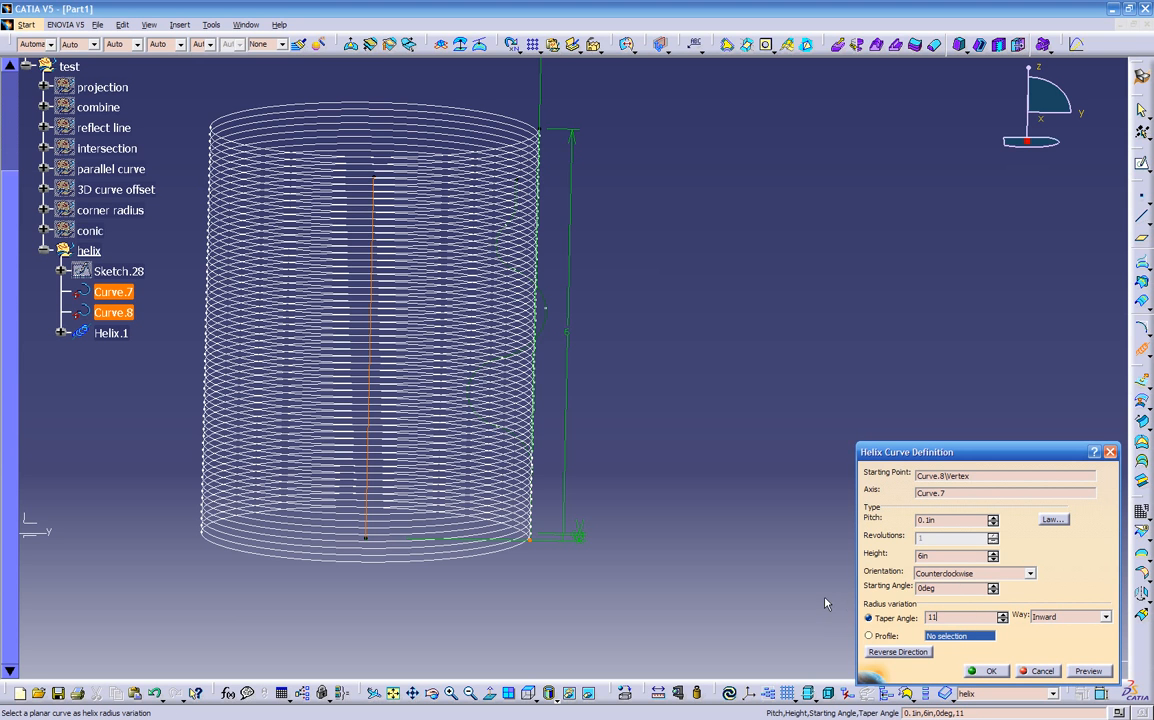
{"action": "key", "text": "Return"}
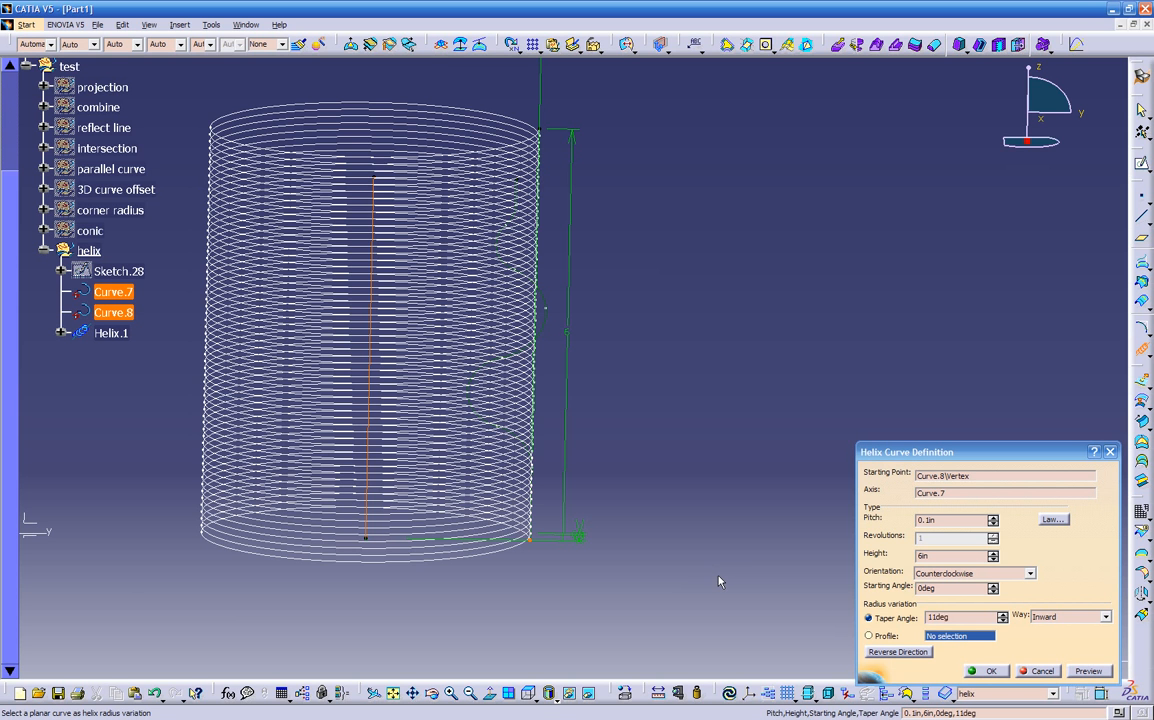
{"action": "middle_click_drag", "start_coordinate": [577, 515], "coordinate": [600, 480]}
Switch the helix radius variation to a profile and select the wavy Curve.8 for it
{"action": "left_click", "coordinate": [869, 636]}
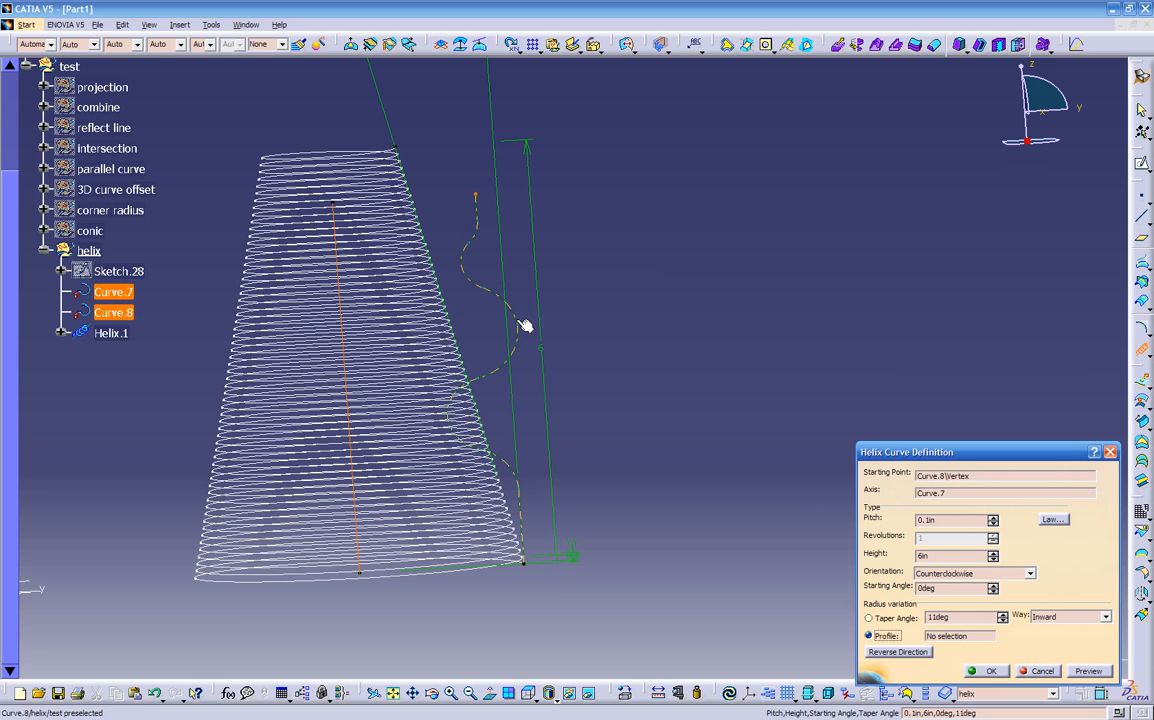
{"action": "left_click", "coordinate": [518, 466]}
{"action": "middle_click_drag", "start_coordinate": [547, 437], "coordinate": [773, 488]}
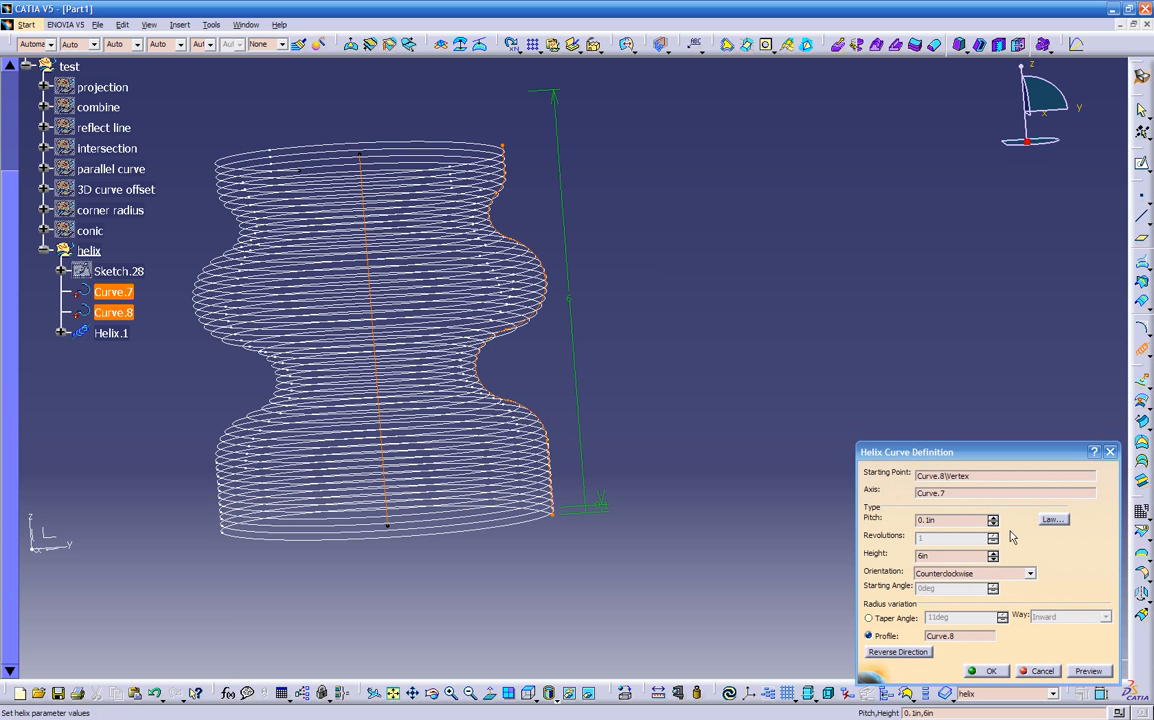
Set the start value of the constant pitch law to 2 in
{"action": "left_click", "coordinate": [1052, 519]}
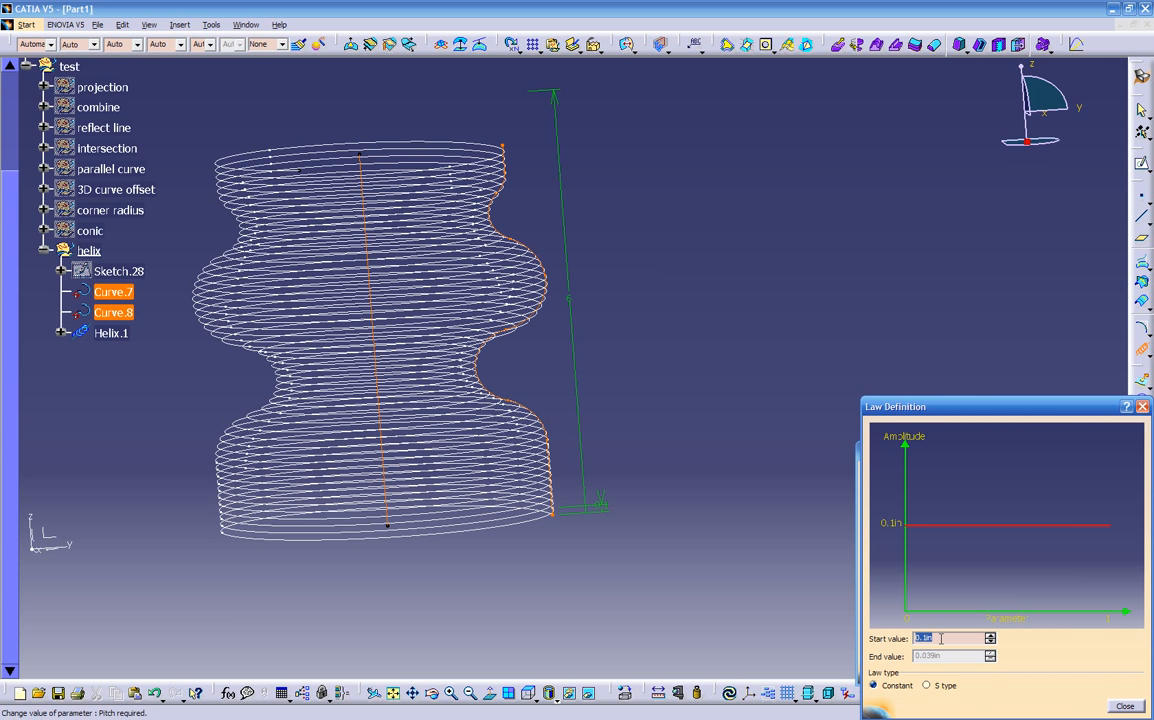
{"action": "left_click", "coordinate": [1124, 706]}
{"action": "middle_click_drag", "start_coordinate": [672, 522], "coordinate": [638, 484]}
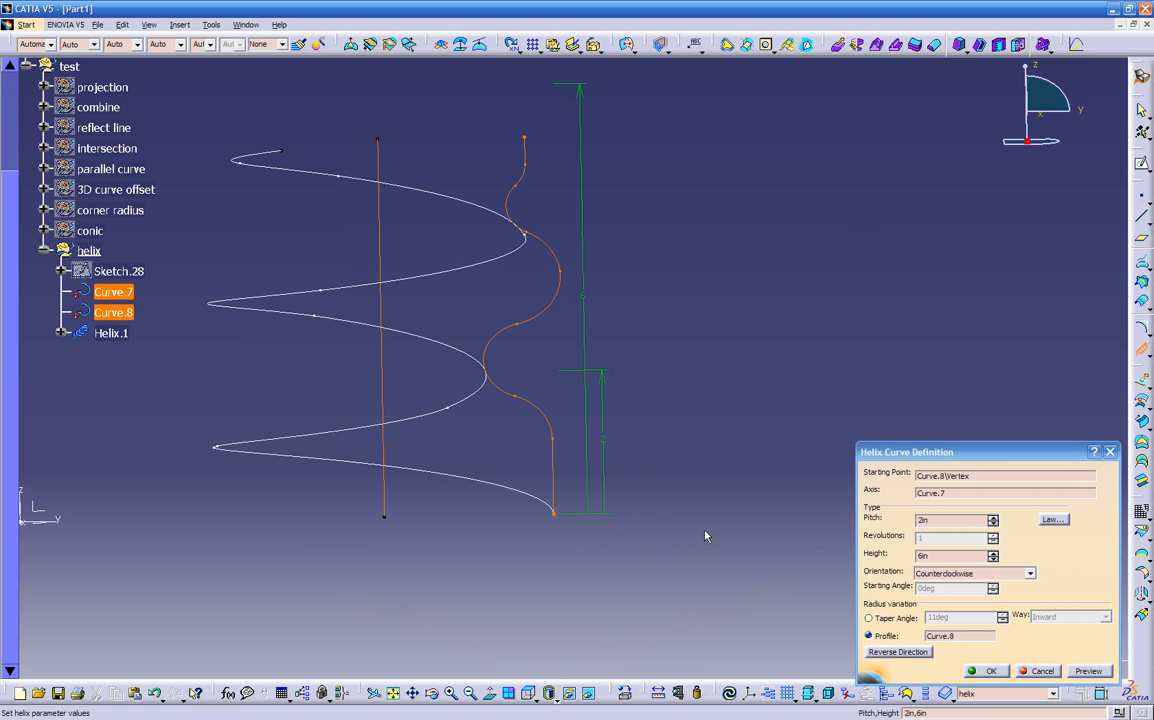
{"action": "middle_click_drag", "start_coordinate": [770, 510], "coordinate": [680, 455]}
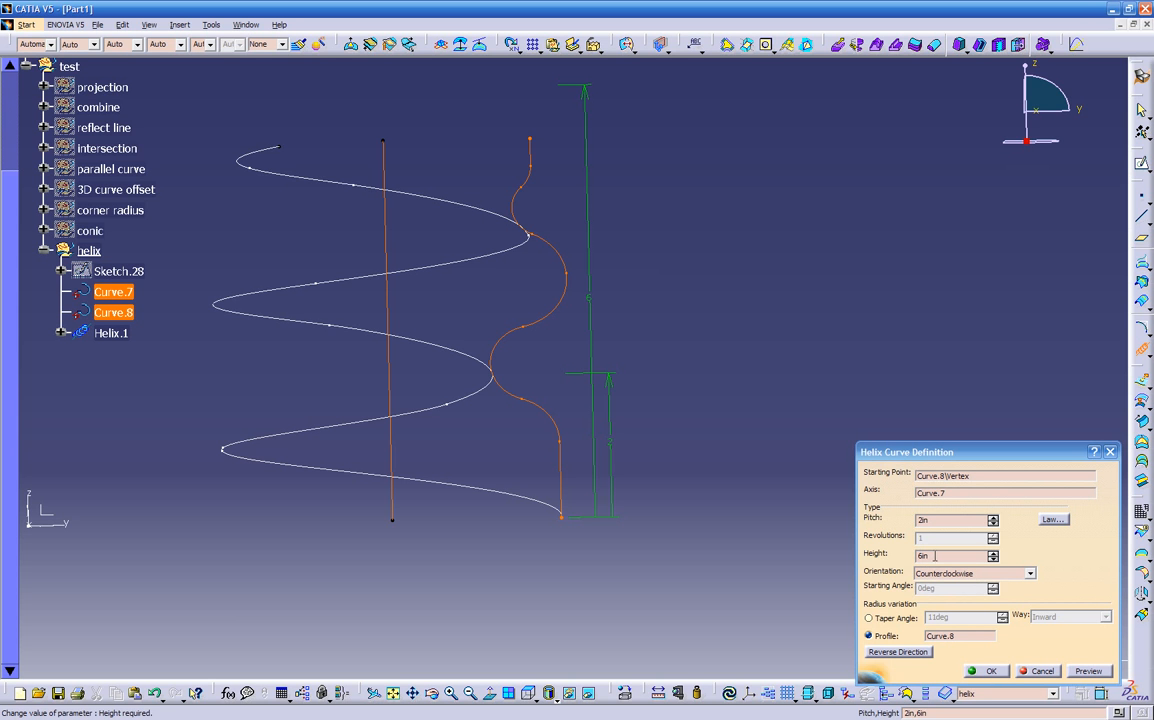
{"action": "middle_click_drag", "start_coordinate": [560, 398], "coordinate": [437, 411]}
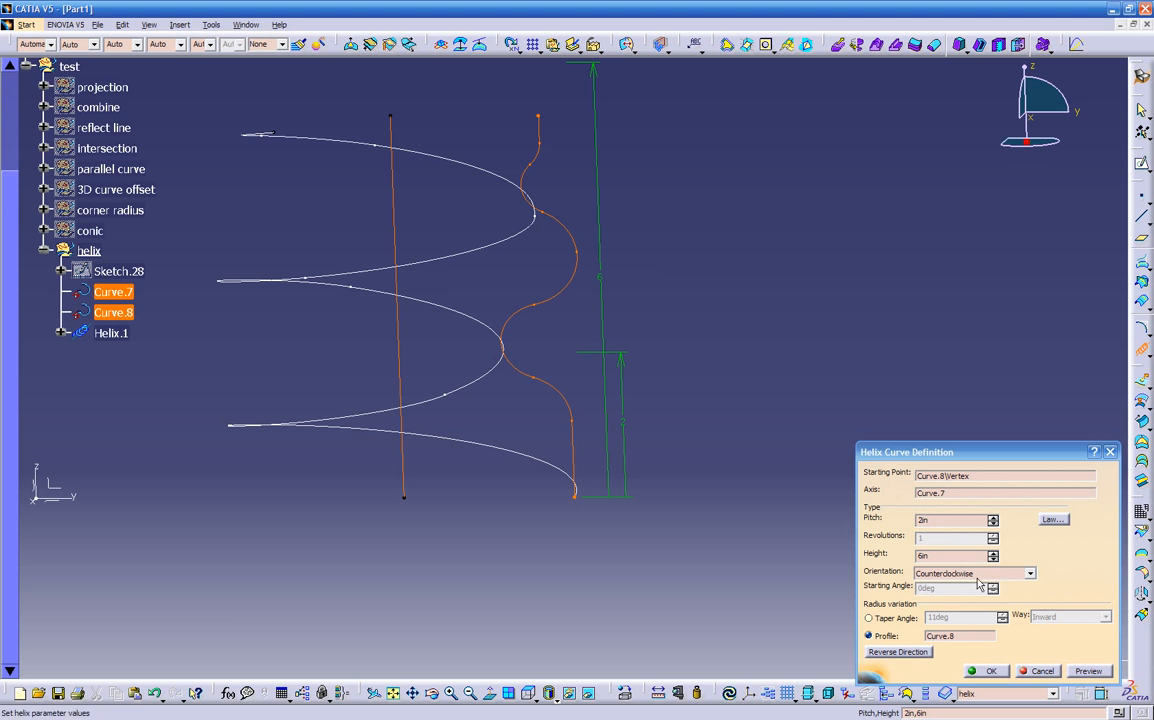
Change the helix orientation to Clockwise
{"action": "left_click", "coordinate": [975, 573]}
{"action": "left_click", "coordinate": [960, 594]}
{"action": "middle_click_drag", "start_coordinate": [540, 345], "coordinate": [512, 336]}
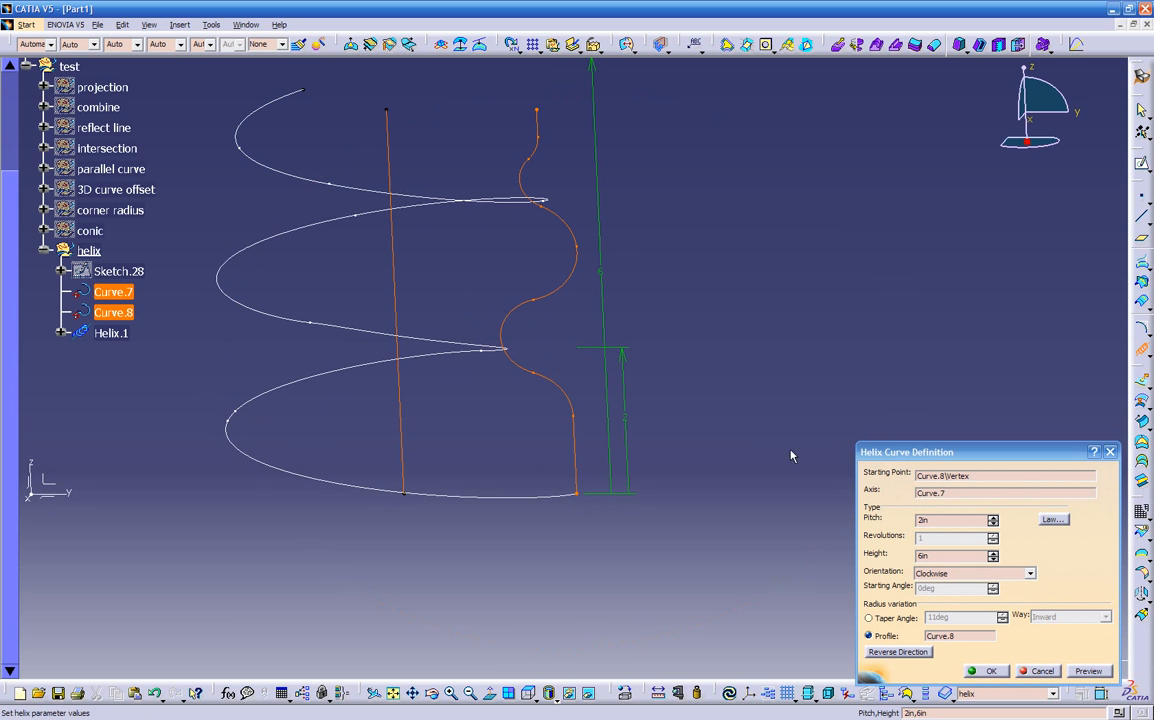
Change the pitch law to S type with an end value of 0.2 in
{"action": "left_click", "coordinate": [1052, 520]}
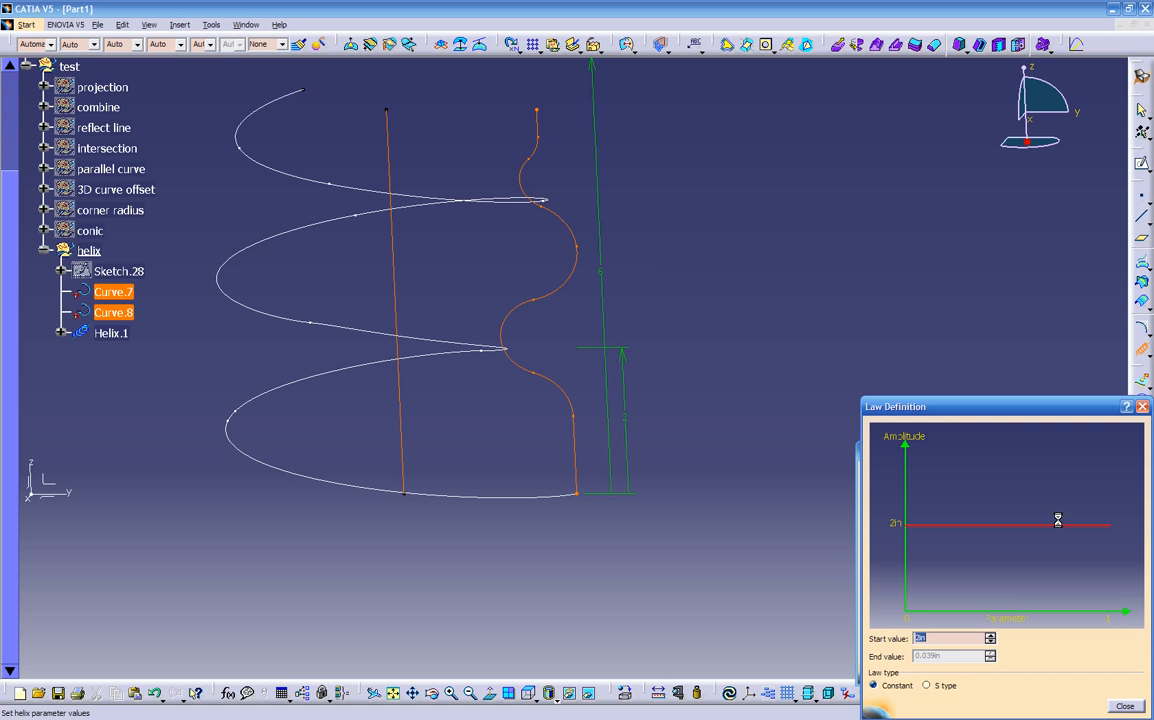
{"action": "left_click", "coordinate": [945, 686]}
{"action": "left_click_drag", "start_coordinate": [950, 657], "coordinate": [904, 636]}
{"action": "type", "text": ".2"}
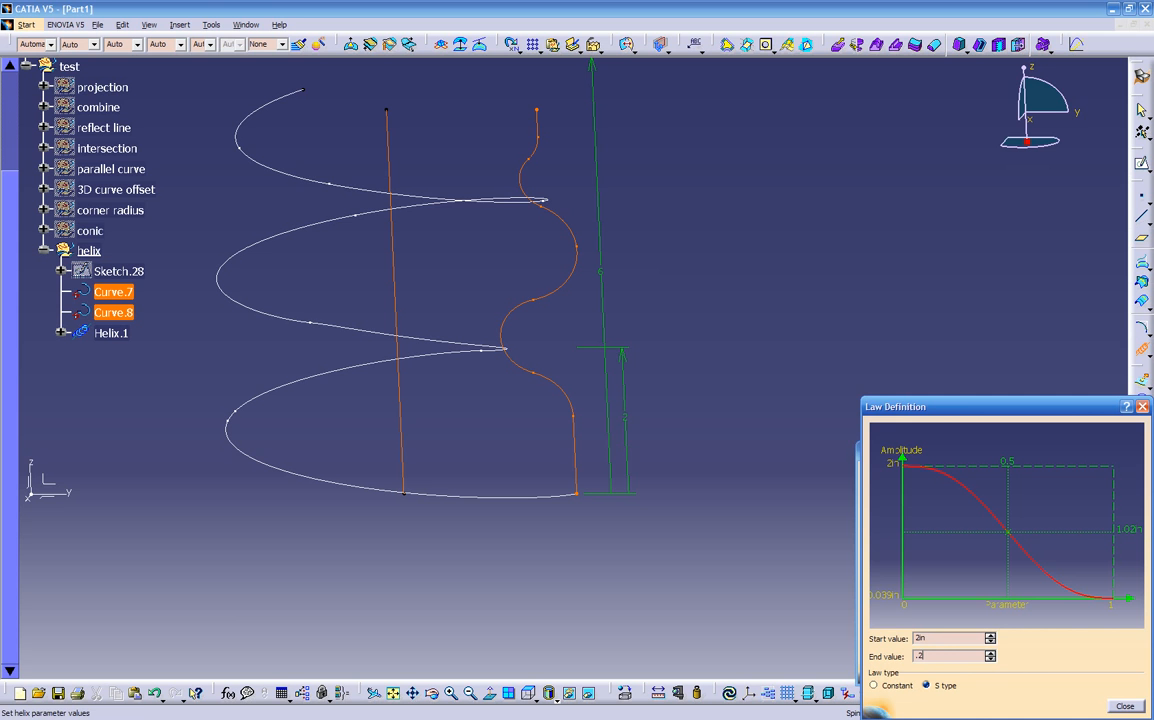
{"action": "left_click", "coordinate": [1125, 706]}
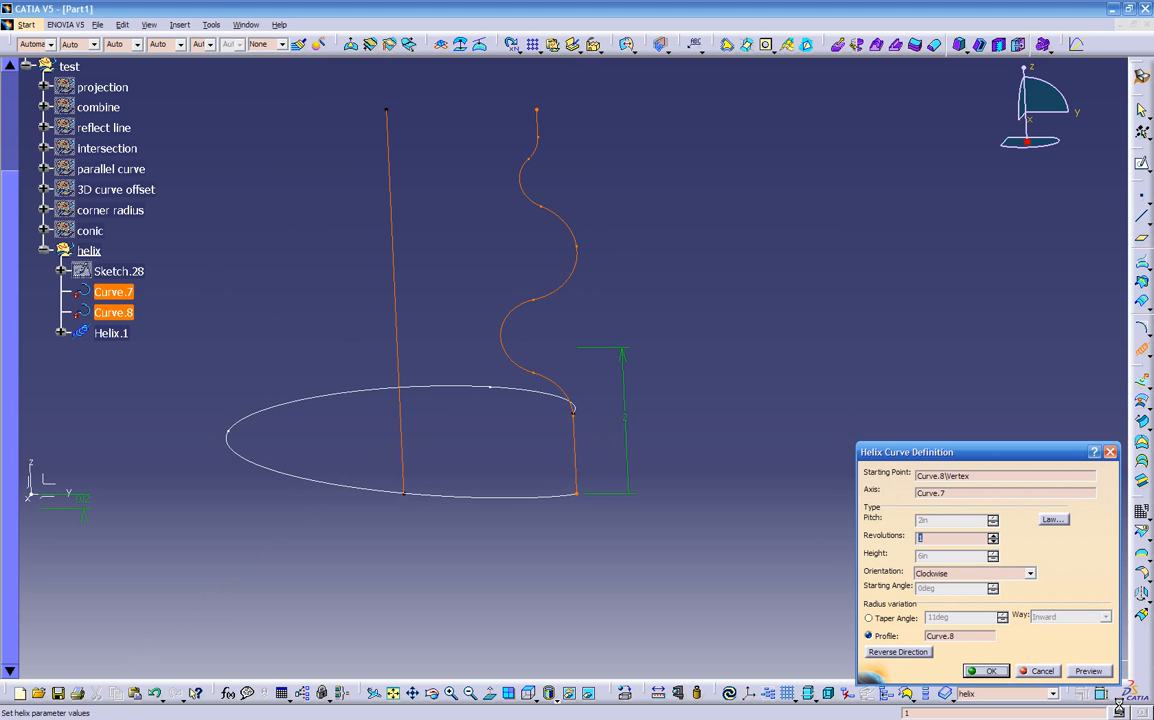
Set the helix revolutions to 2, and raise them to 4
{"action": "mouse_move", "coordinate": [515, 523]}
{"action": "middle_mouse_down"}
{"action": "mouse_move", "coordinate": [549, 515]}
{"action": "mouse_move", "coordinate": [361, 541]}
{"action": "mouse_move", "coordinate": [363, 573]}
{"action": "mouse_move", "coordinate": [394, 577]}
{"action": "mouse_move", "coordinate": [464, 531]}
{"action": "mouse_move", "coordinate": [363, 502]}
{"action": "mouse_move", "coordinate": [252, 515]}
{"action": "mouse_move", "coordinate": [626, 559]}
{"action": "mouse_move", "coordinate": [608, 474]}
{"action": "mouse_move", "coordinate": [676, 523]}
{"action": "mouse_move", "coordinate": [706, 468]}
{"action": "mouse_move", "coordinate": [433, 532]}
{"action": "mouse_move", "coordinate": [562, 501]}
{"action": "mouse_move", "coordinate": [548, 544]}
{"action": "mouse_move", "coordinate": [703, 549]}
{"action": "mouse_move", "coordinate": [433, 422]}
{"action": "mouse_move", "coordinate": [523, 379]}
{"action": "middle_mouse_up"}
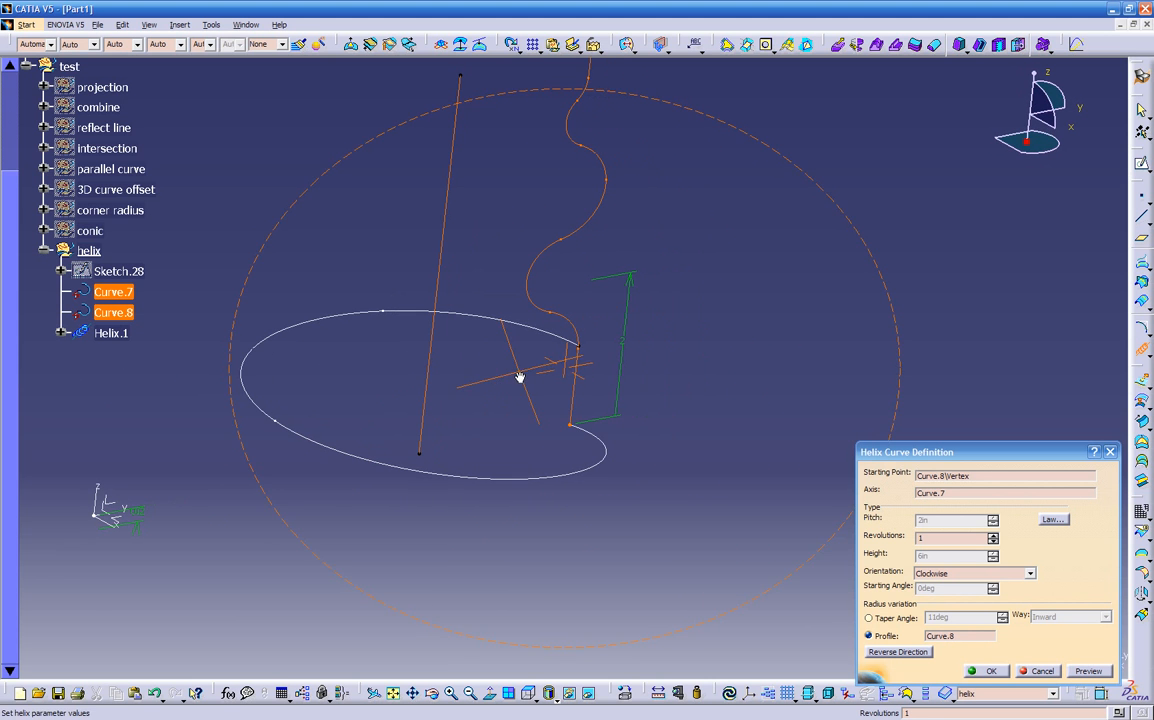
{"action": "left_click_drag", "start_coordinate": [932, 538], "coordinate": [829, 541]}
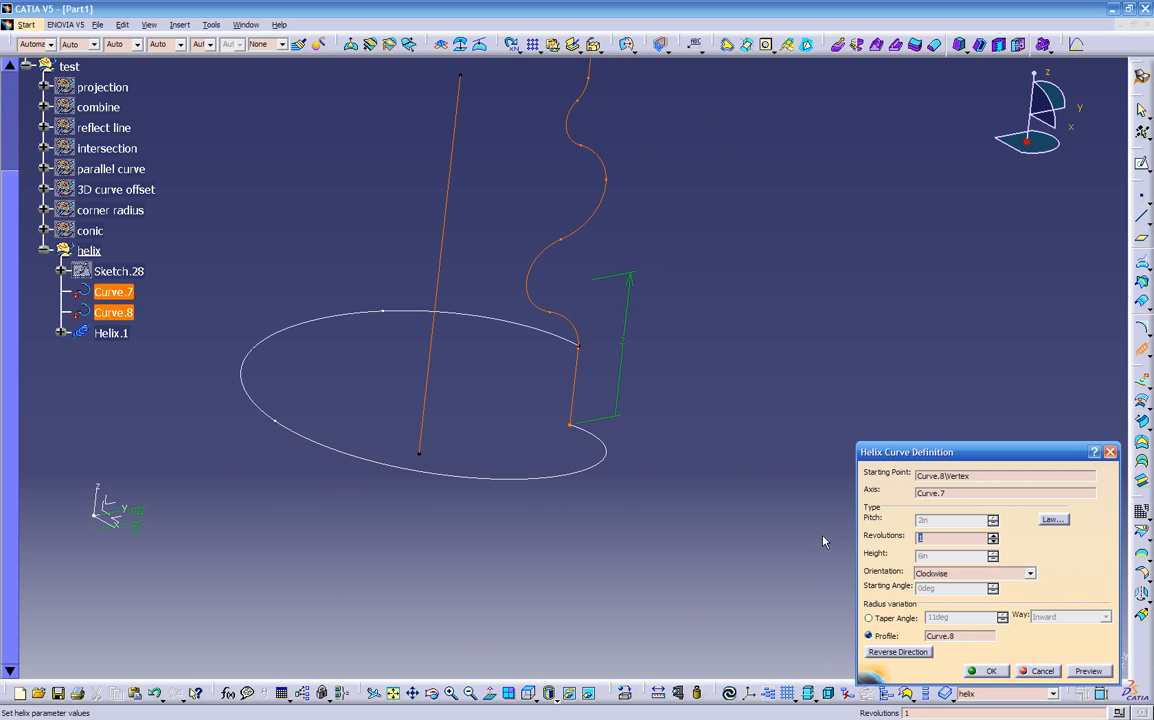
{"action": "type", "text": "2"}
{"action": "middle_click_drag", "start_coordinate": [594, 484], "coordinate": [502, 392]}
{"action": "key", "text": "BackSpace"}
{"action": "type", "text": "4"}
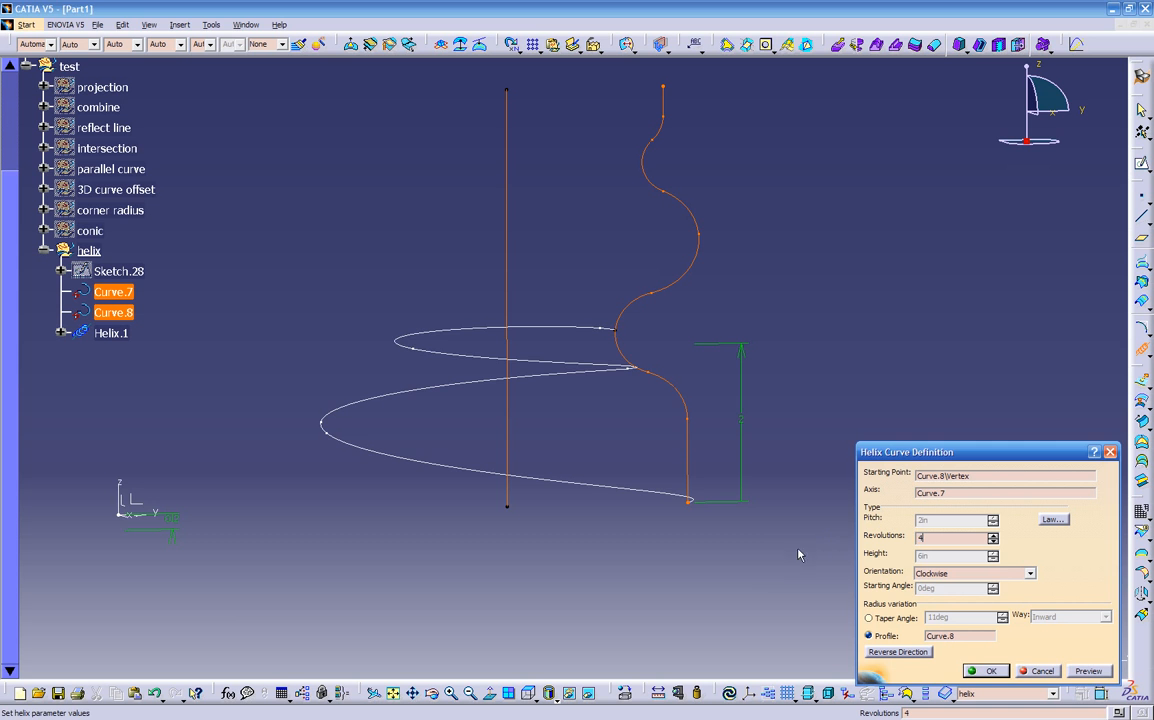
{"action": "middle_click_drag", "start_coordinate": [701, 503], "coordinate": [569, 451]}
Return the pitch law to the Constant type
{"action": "left_click", "coordinate": [1053, 519]}
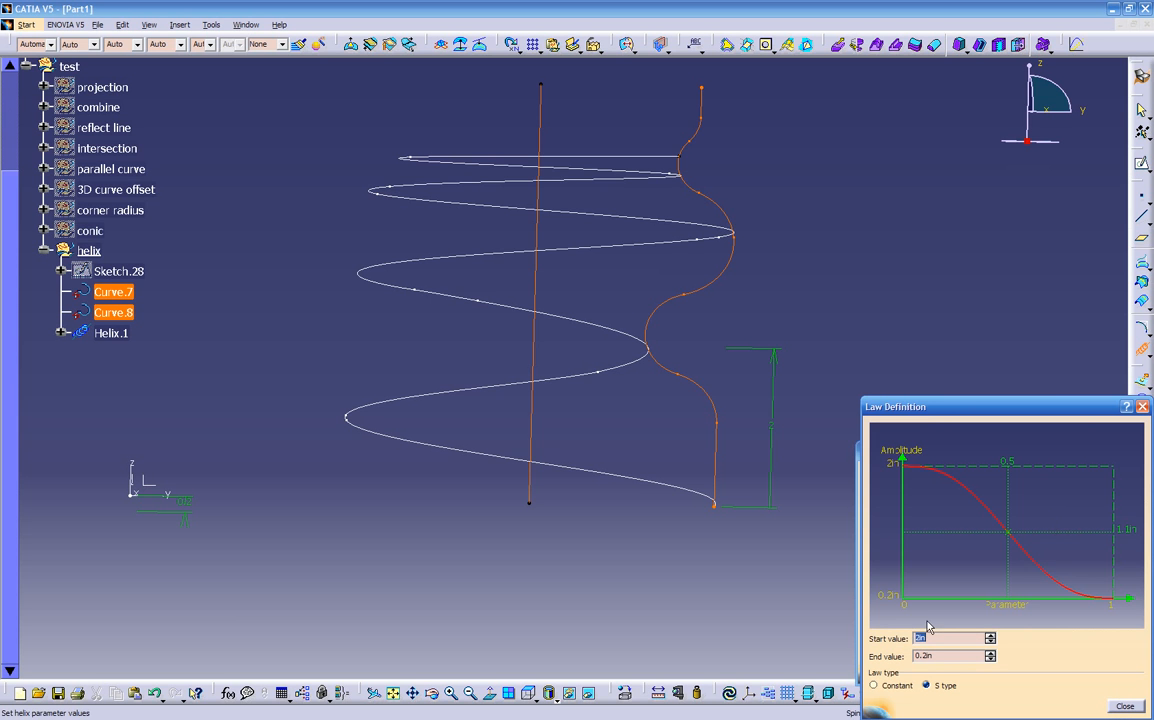
{"action": "left_click", "coordinate": [878, 685]}
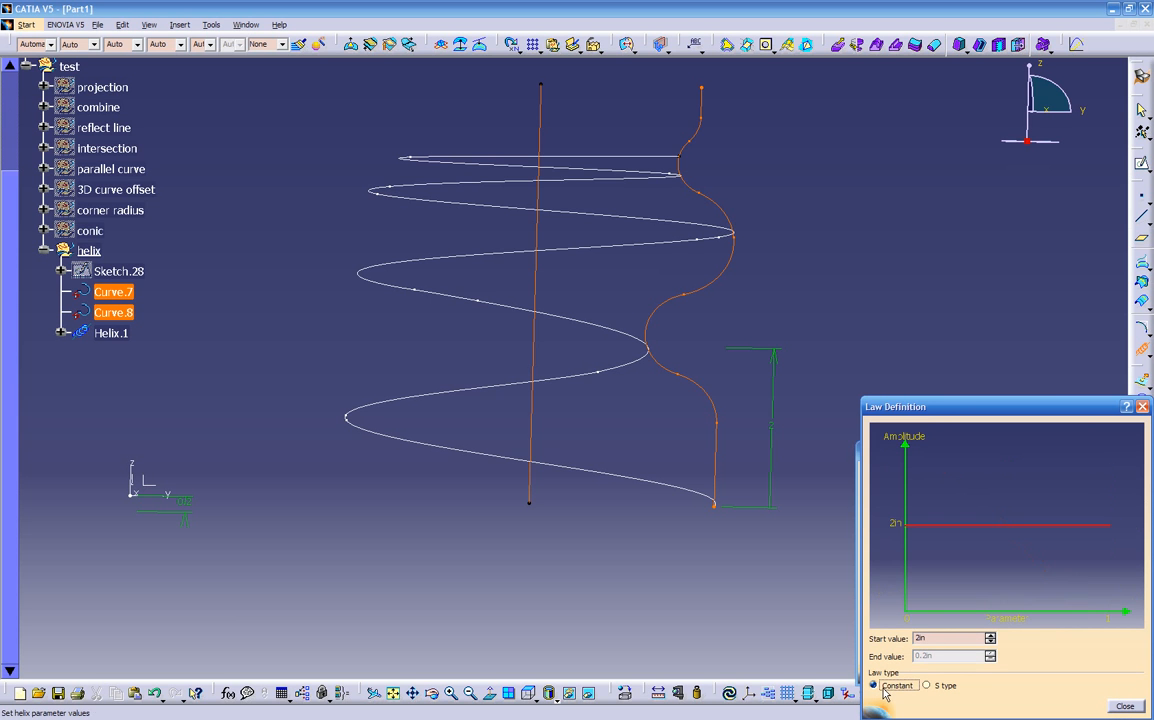
{"action": "left_click", "coordinate": [1124, 707]}
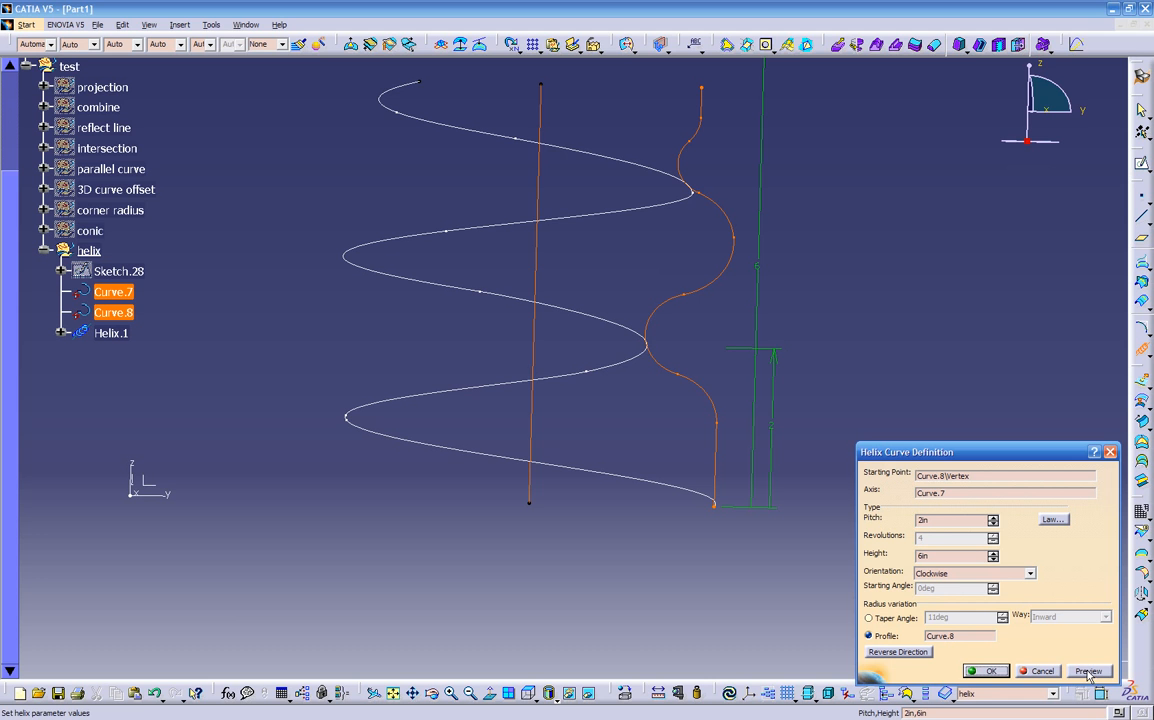
{"action": "mouse_move", "coordinate": [582, 442]}
{"action": "middle_mouse_down"}
{"action": "mouse_move", "coordinate": [595, 427]}
{"action": "mouse_move", "coordinate": [600, 453]}
{"action": "mouse_move", "coordinate": [537, 372]}
{"action": "middle_mouse_up"}
{"action": "middle_click_drag", "start_coordinate": [496, 320], "coordinate": [481, 351]}
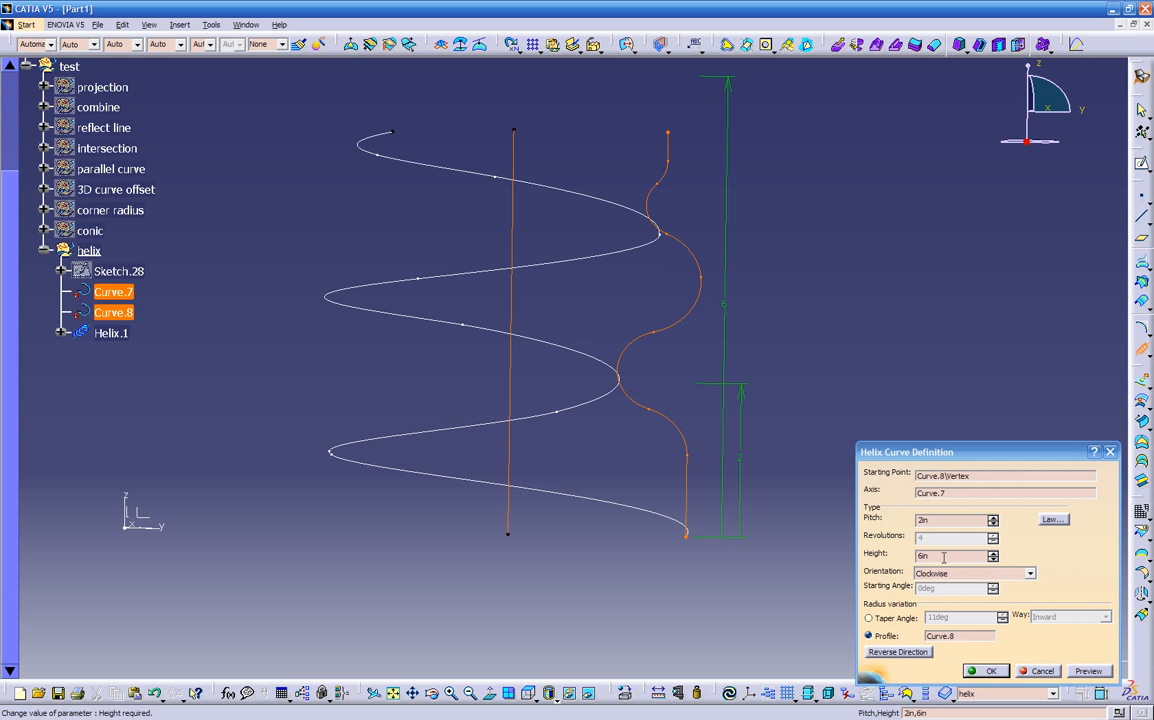
Set the helix pitch to 0.5 in
{"action": "left_click_drag", "start_coordinate": [940, 521], "coordinate": [892, 527]}
{"action": "type", "text": "."}
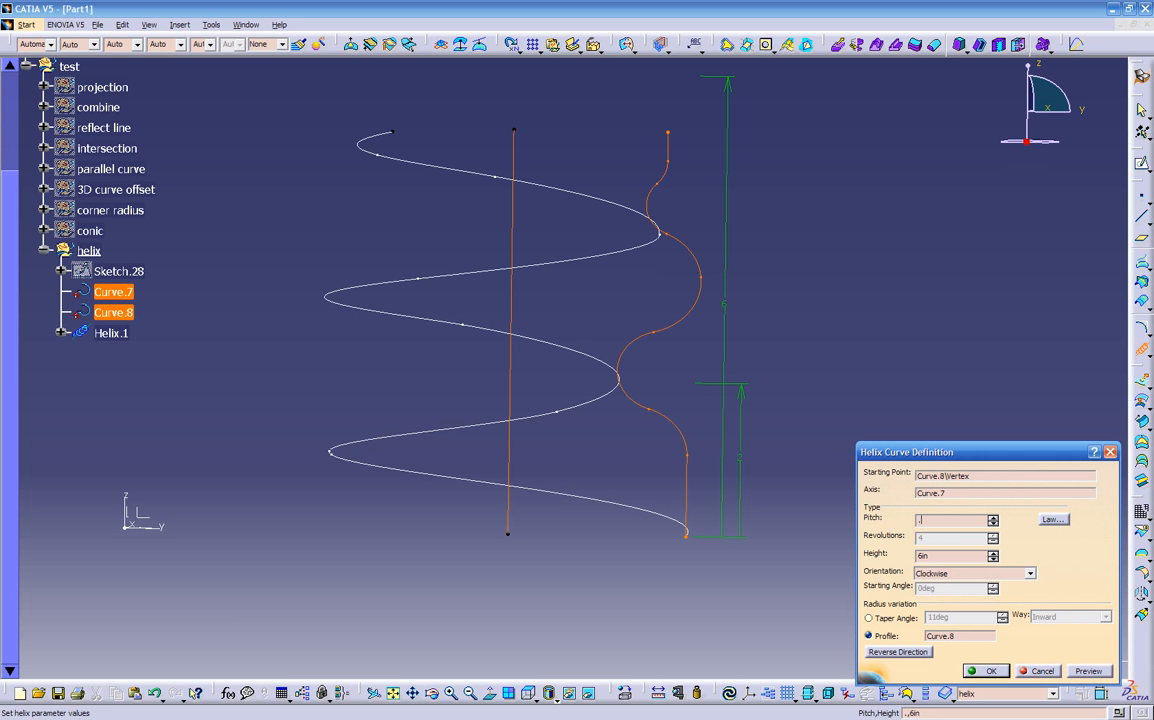
{"action": "key", "text": "Return"}
{"action": "middle_click_drag", "start_coordinate": [612, 543], "coordinate": [647, 472]}
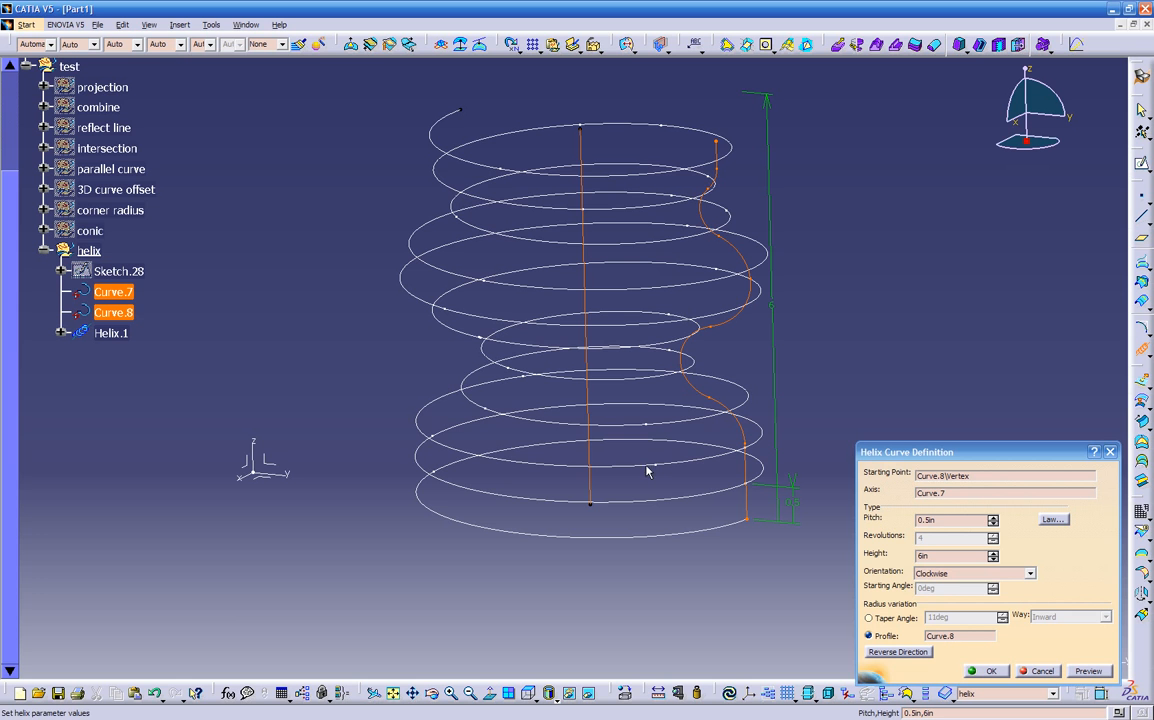
Change the helix orientation to Counterclockwise
{"action": "left_click", "coordinate": [962, 575]}
{"action": "left_click", "coordinate": [950, 598]}
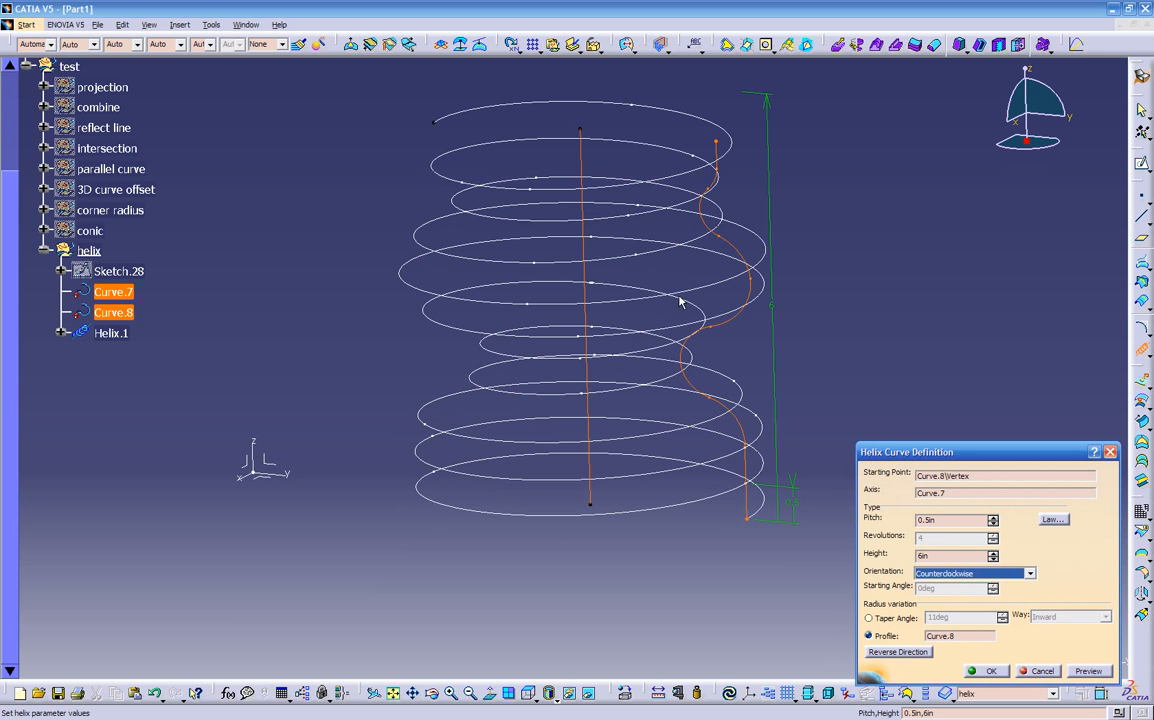
{"action": "middle_click_drag", "start_coordinate": [574, 320], "coordinate": [631, 394]}
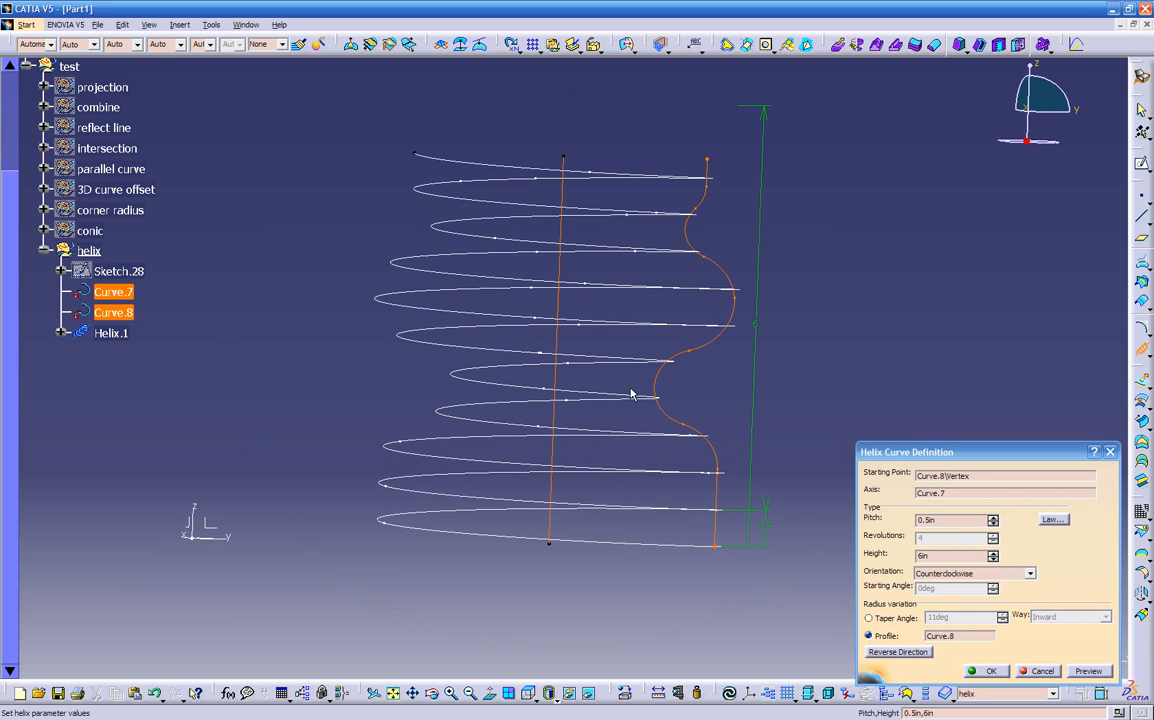
Set the helix pitch to 0.1 in and preview the curve
{"action": "left_click_drag", "start_coordinate": [950, 520], "coordinate": [890, 518]}
{"action": "type", "text": ".1"}
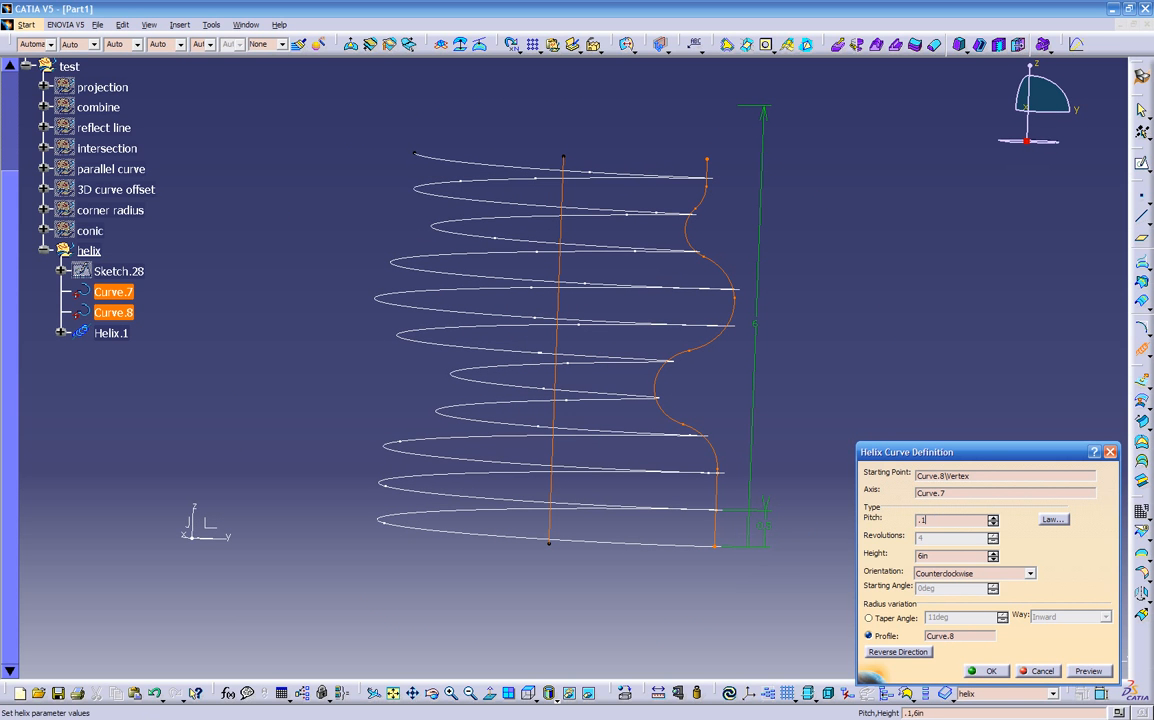
{"action": "left_click", "coordinate": [1086, 671]}
{"action": "middle_click_drag", "start_coordinate": [563, 431], "coordinate": [530, 558]}
Reduce the helix pitch to 0.05 in and preview the denser coils
{"action": "double_click", "coordinate": [957, 524]}
{"action": "type", "text": ".05"}
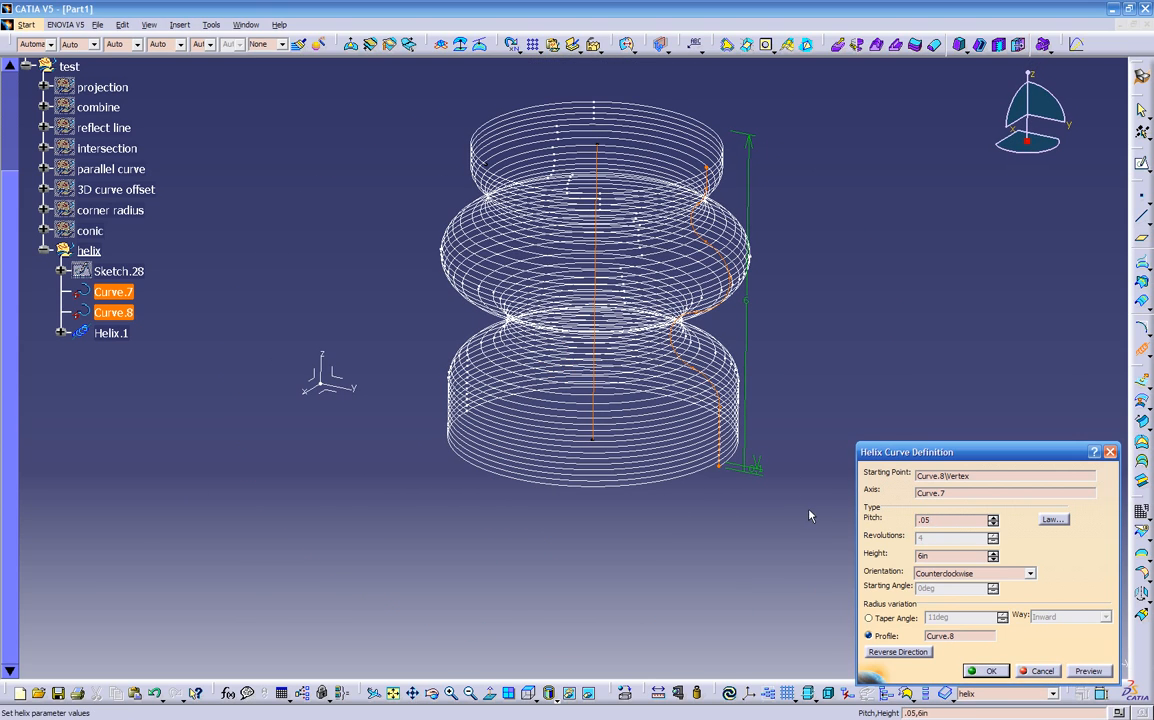
{"action": "left_click", "coordinate": [758, 541]}
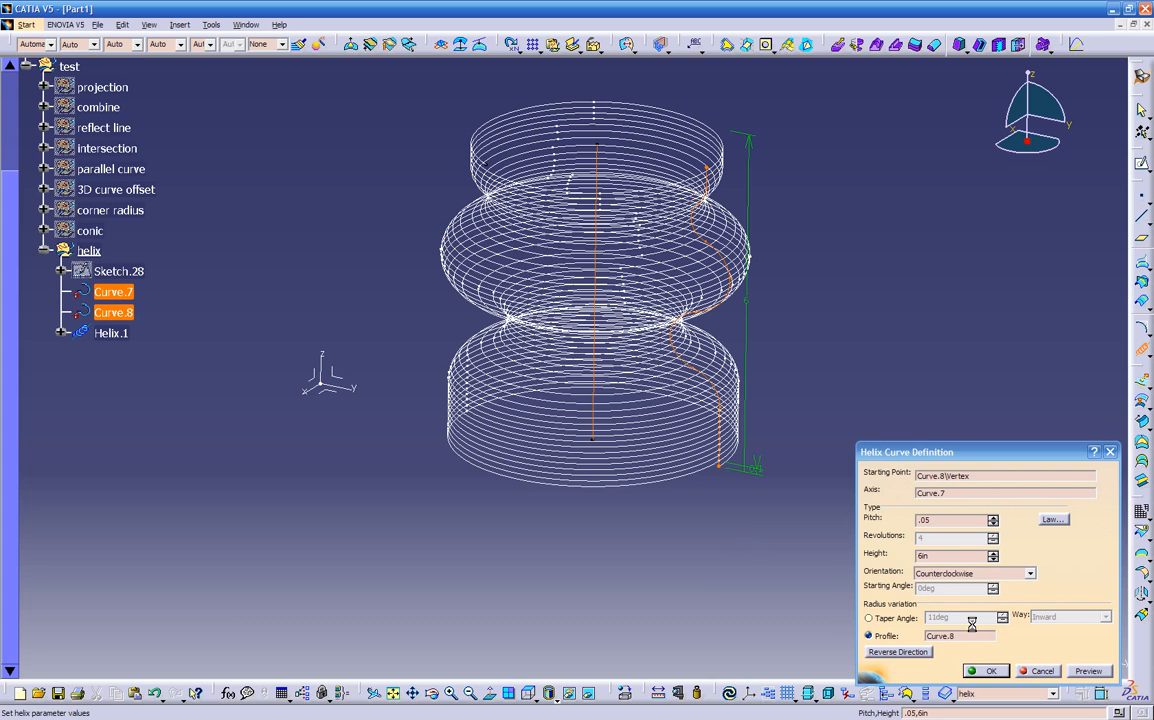
{"action": "middle_click_drag", "start_coordinate": [620, 500], "coordinate": [668, 436]}
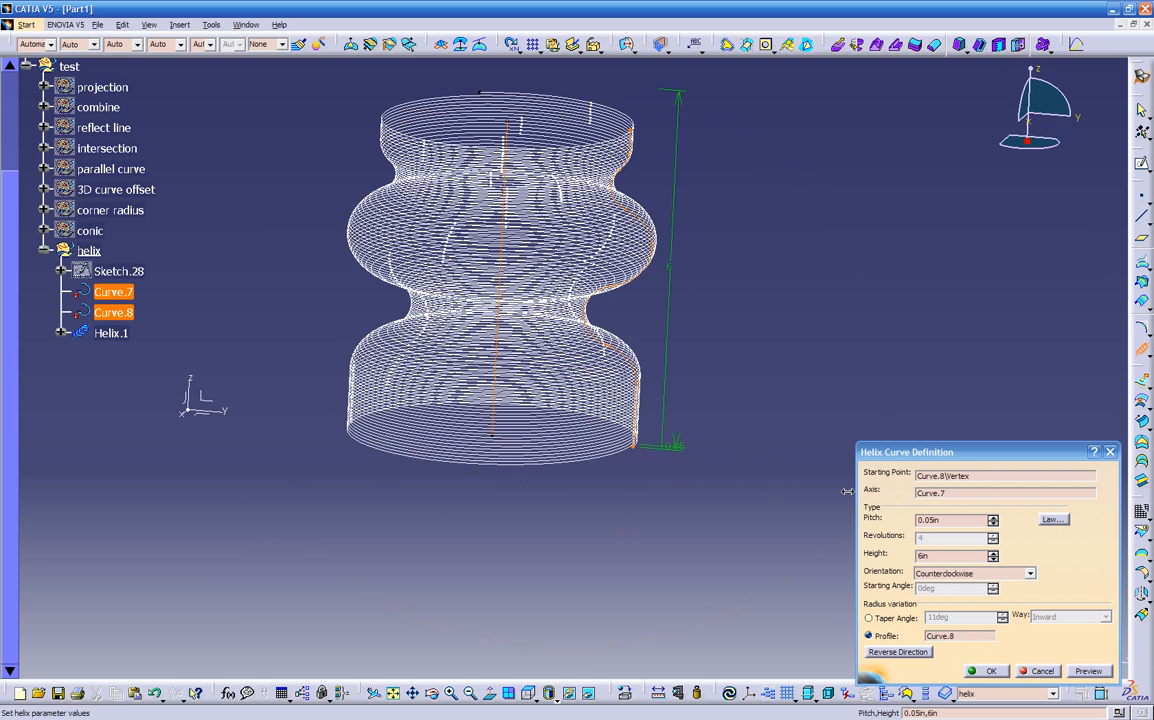
Try a helix pitch of 0.01 in and preview it
{"action": "left_click", "coordinate": [867, 527]}
{"action": "type", "text": ".01"}
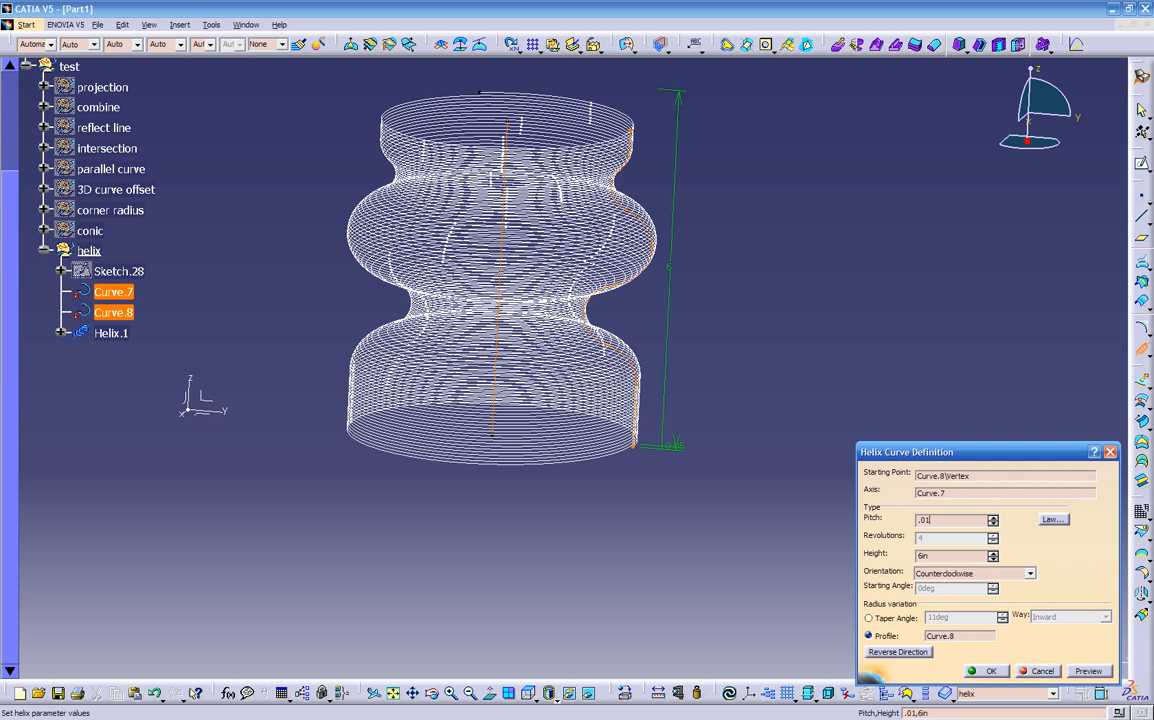
{"action": "left_click", "coordinate": [1087, 670]}
{"action": "key", "text": "Return"}
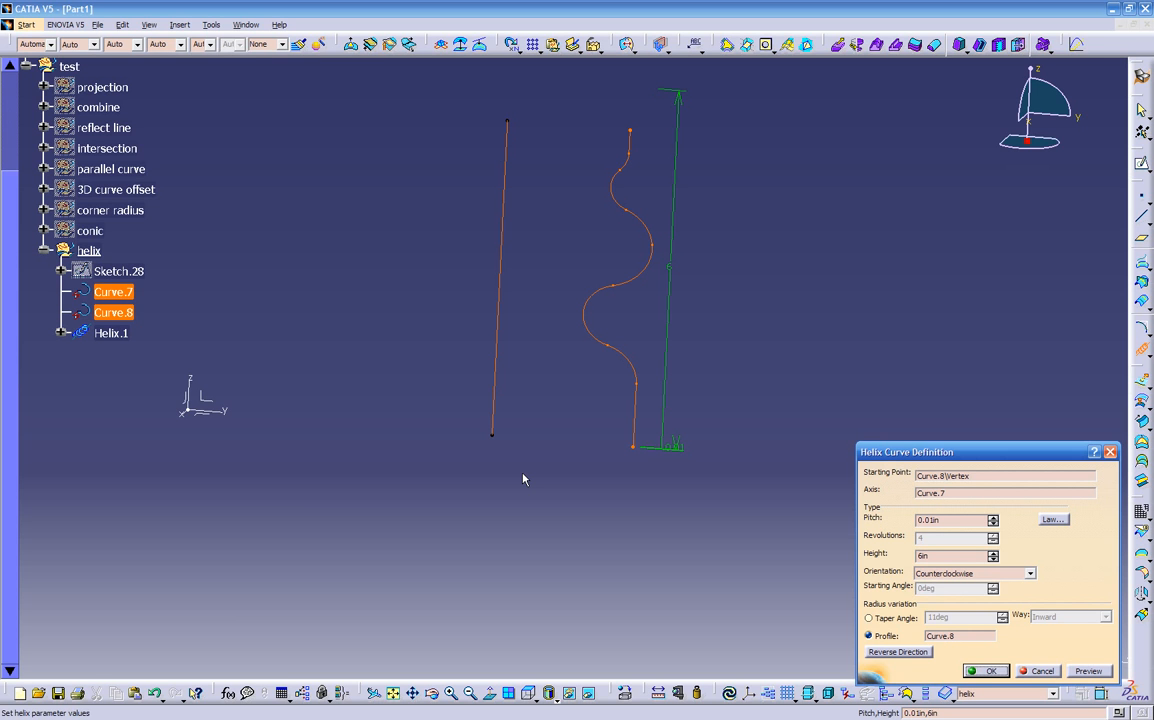
{"action": "middle_click_drag", "start_coordinate": [579, 510], "coordinate": [654, 470]}
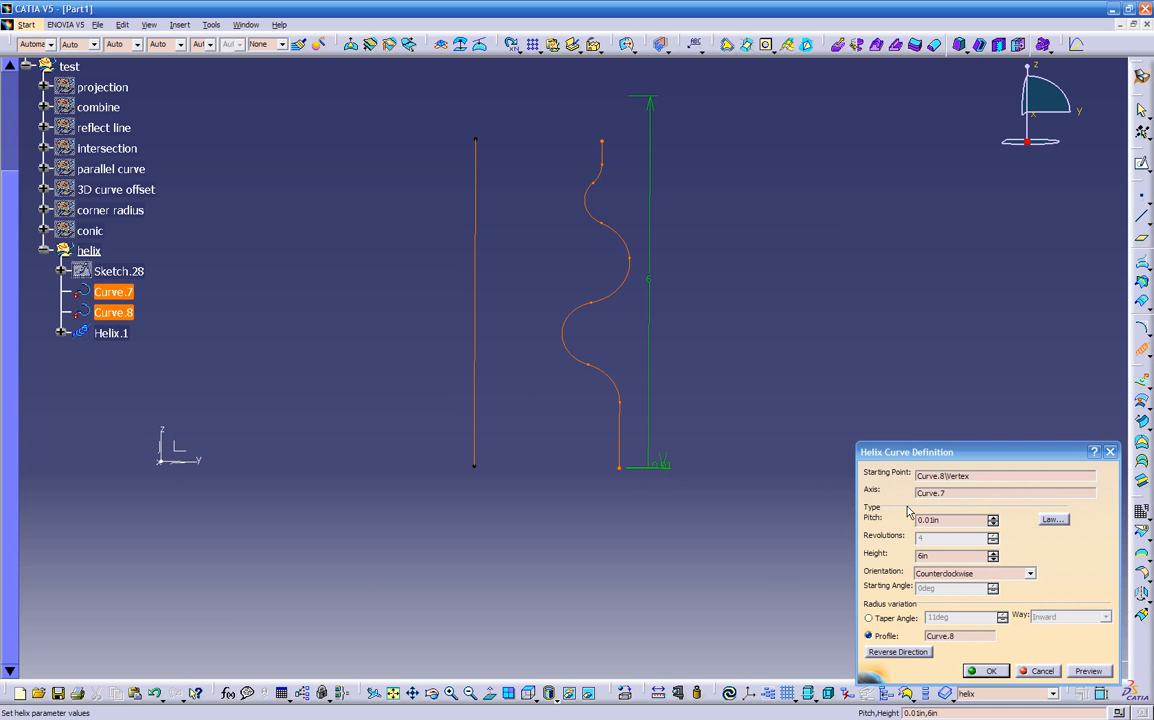
Set the helix pitch to 0.2 in, preview it and create the helix
{"action": "left_click_drag", "start_coordinate": [945, 521], "coordinate": [874, 534]}
{"action": "type", "text": "."}
{"action": "left_click", "coordinate": [1089, 671]}
{"action": "middle_click_drag", "start_coordinate": [605, 538], "coordinate": [872, 366]}
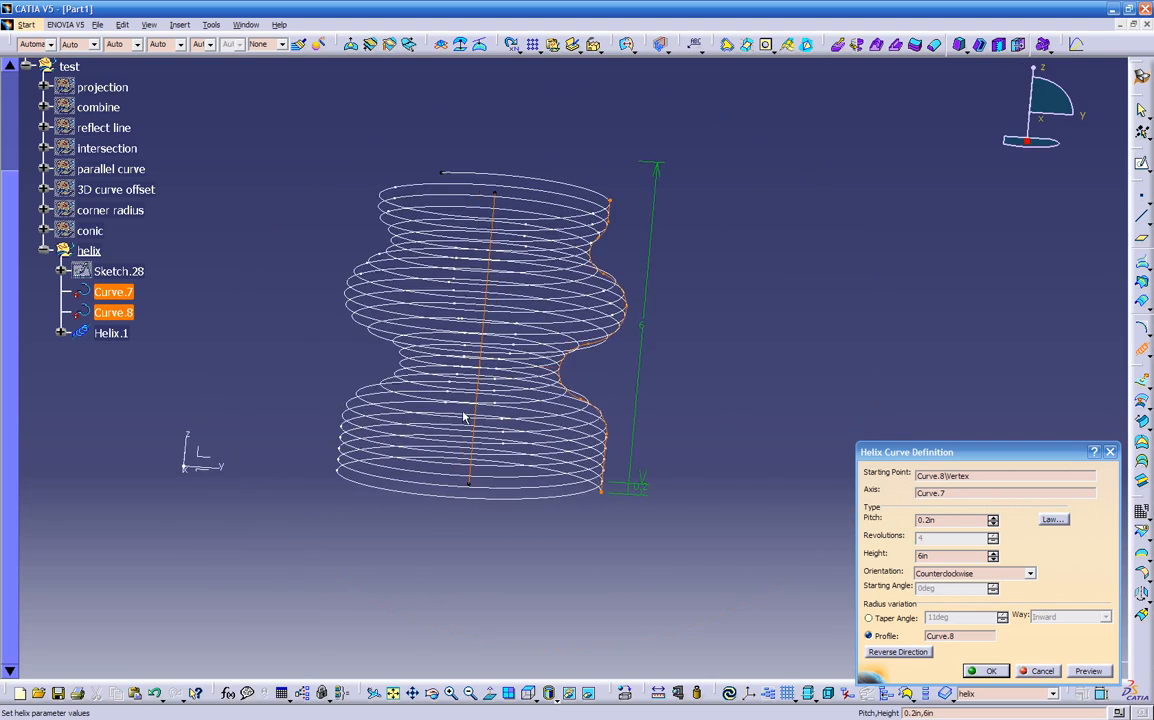
{"action": "middle_click_drag", "start_coordinate": [464, 415], "coordinate": [655, 469]}
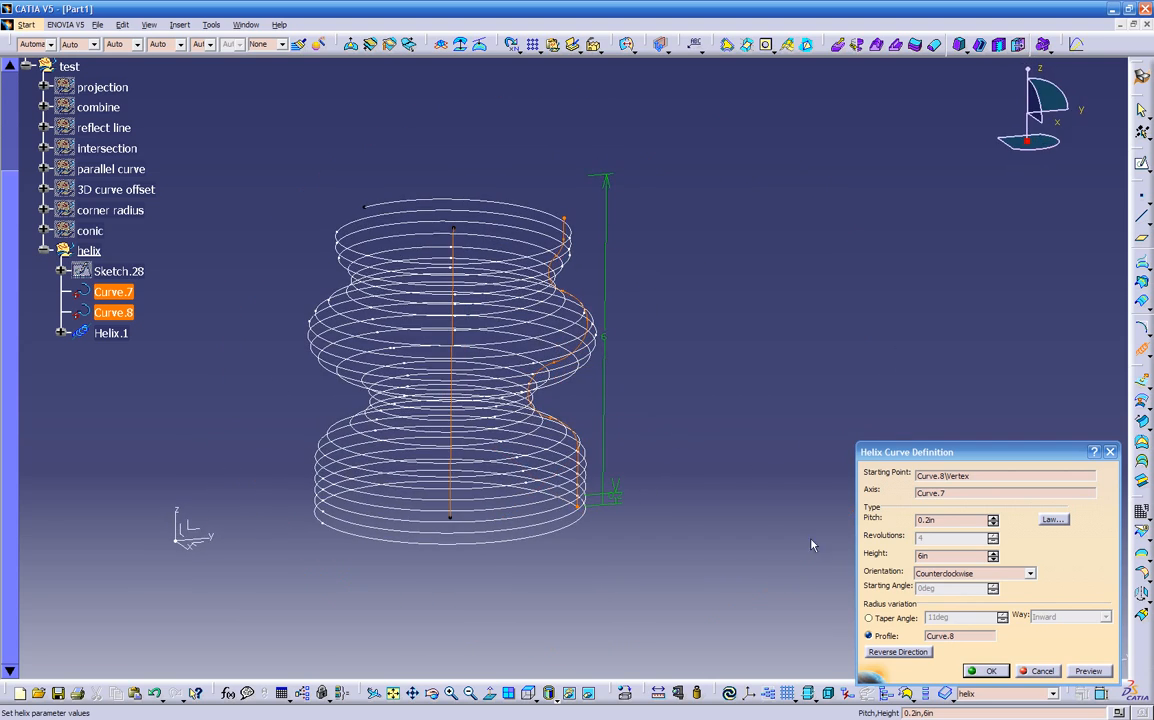
{"action": "left_click", "coordinate": [983, 671]}
{"action": "middle_click_drag", "start_coordinate": [733, 509], "coordinate": [775, 515]}
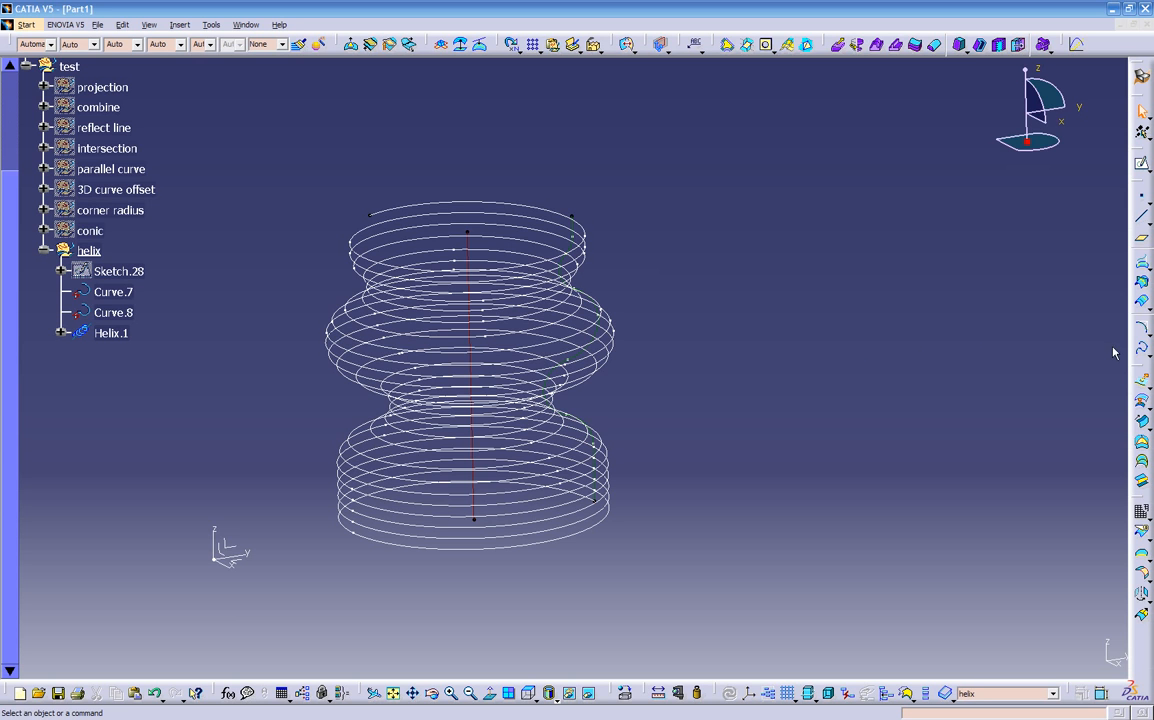
Hide the helix geometrical set and collapse it in the tree
{"action": "left_click", "coordinate": [1146, 356]}
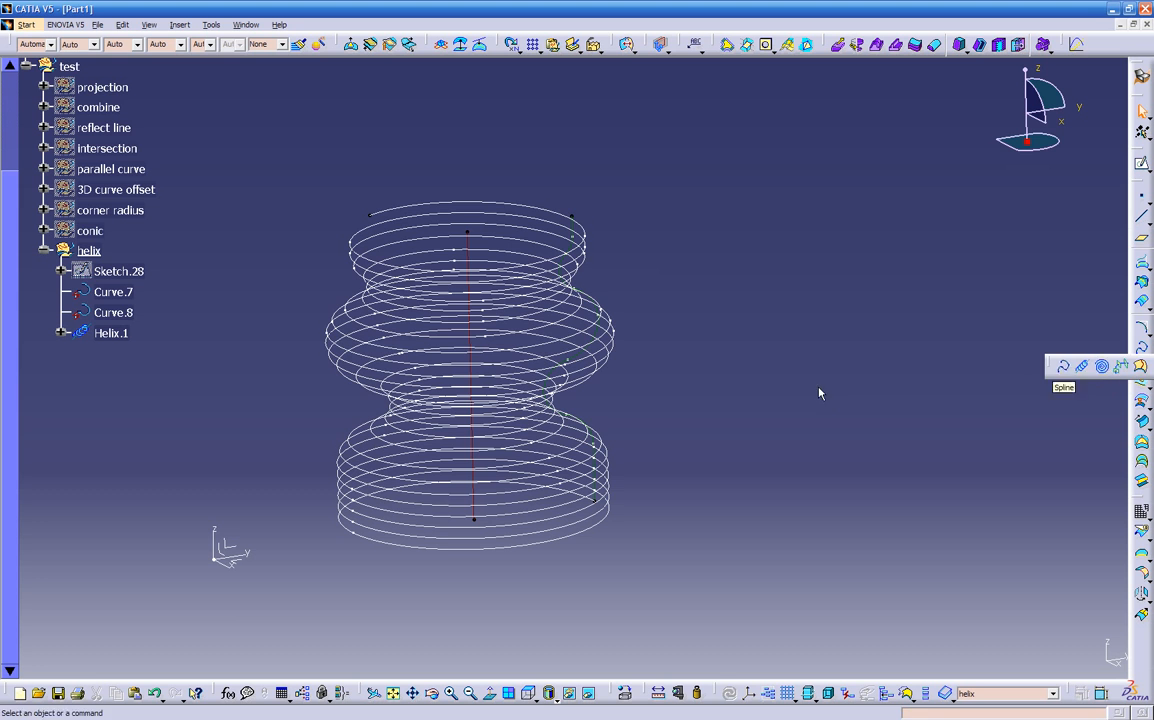
{"action": "left_click", "coordinate": [60, 249]}
{"action": "right_click", "coordinate": [62, 249]}
{"action": "left_click", "coordinate": [110, 294]}
{"action": "left_click", "coordinate": [44, 250]}
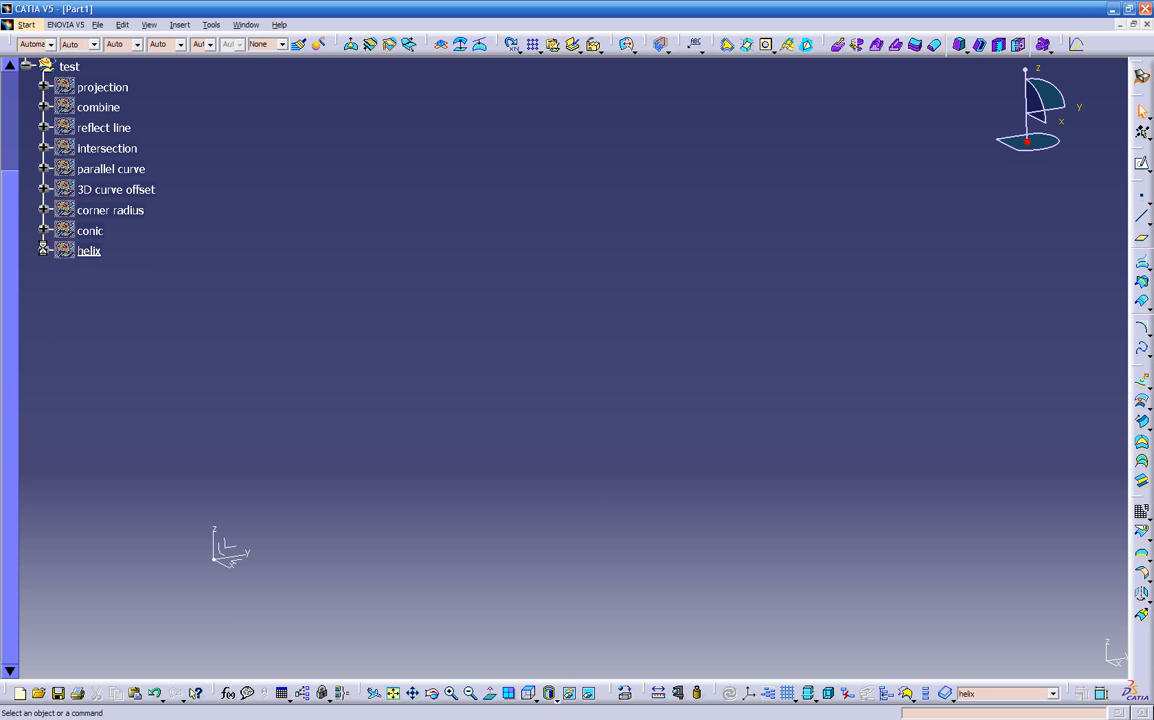
Insert a geometrical set named spiral with test as its father
{"action": "left_click", "coordinate": [175, 26]}
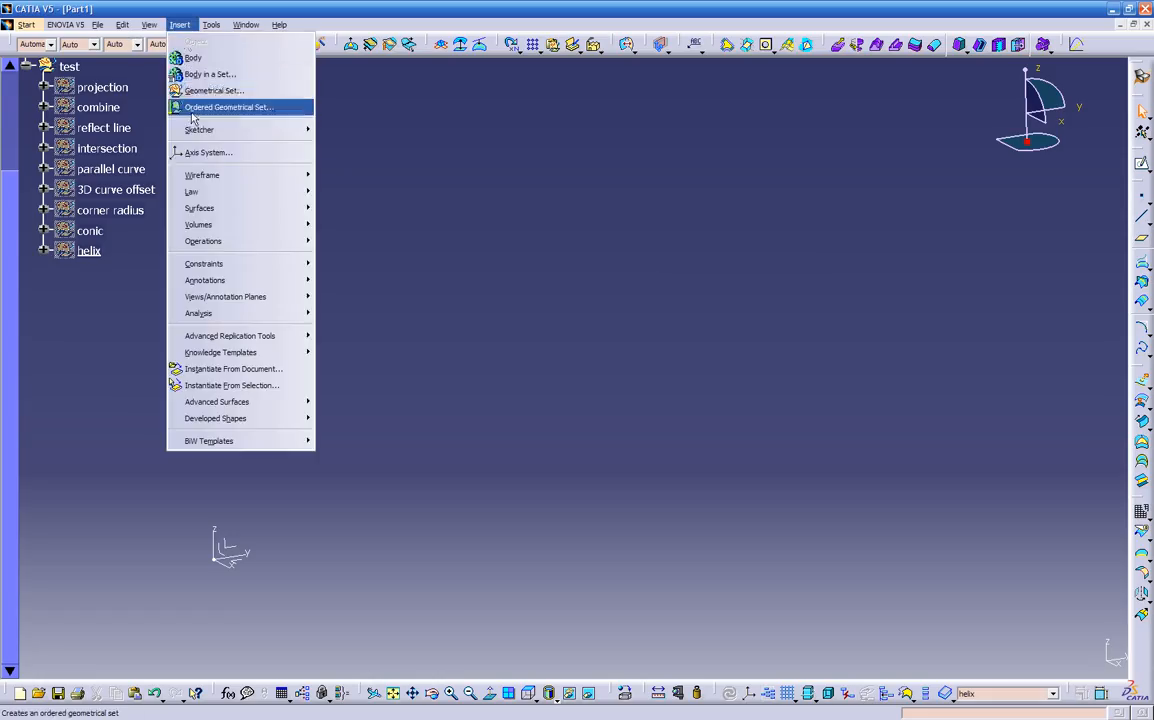
{"action": "left_click", "coordinate": [184, 80]}
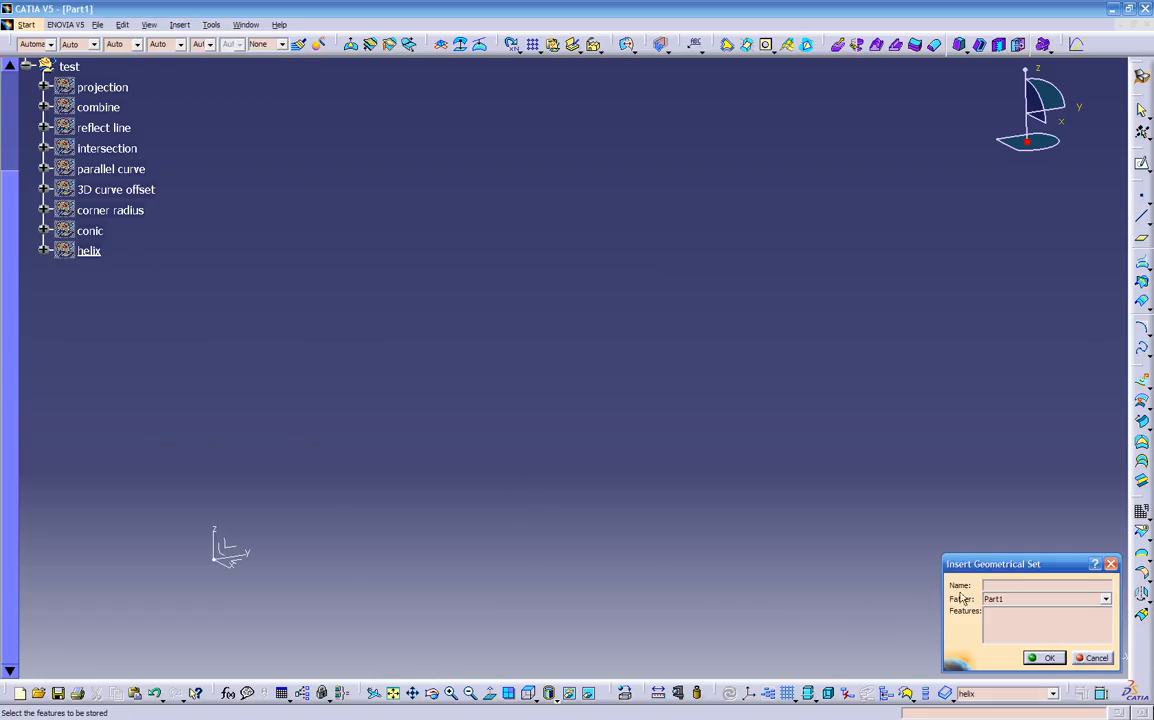
{"action": "type", "text": "spiral"}
{"action": "left_click", "coordinate": [1104, 598]}
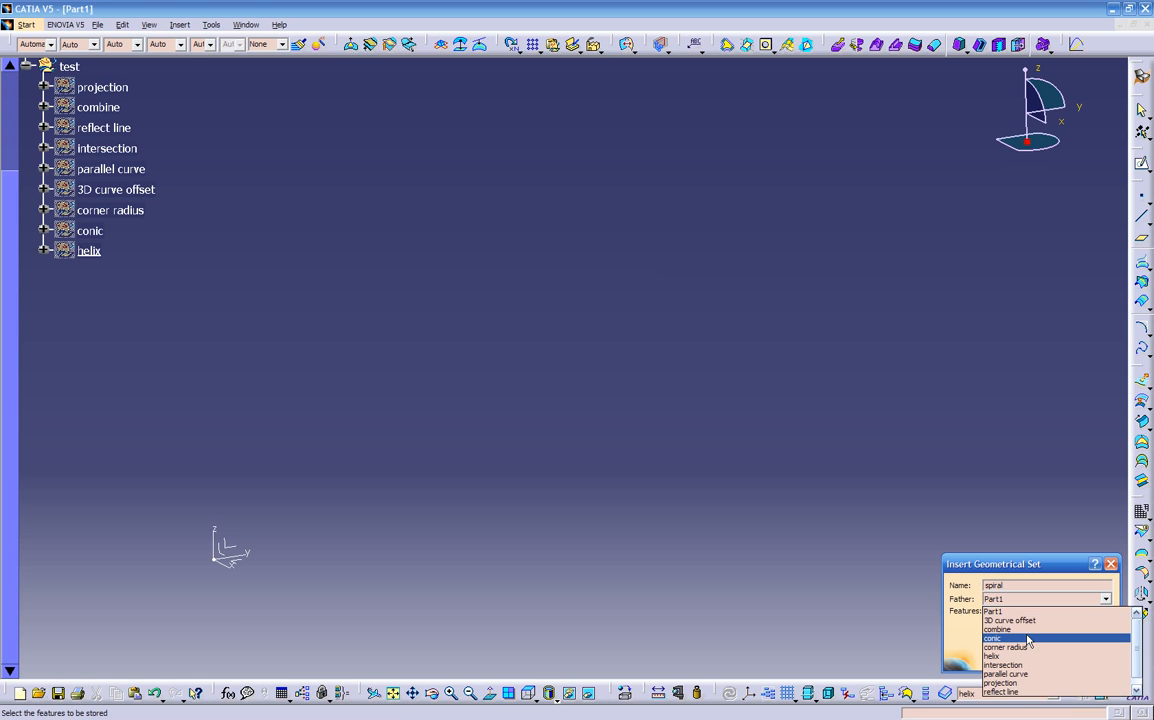
{"action": "scroll", "coordinate": [1030, 658], "scroll_direction": "down", "scroll_amount": 1}
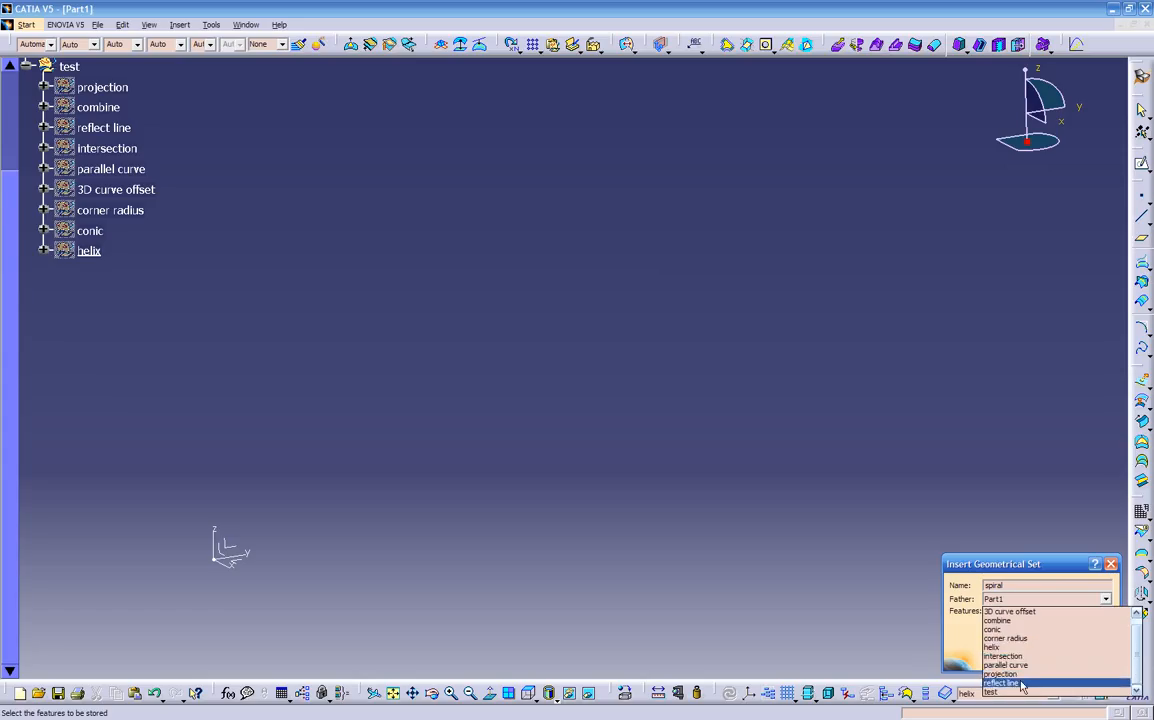
{"action": "left_click", "coordinate": [1020, 691]}
{"action": "key", "text": "Return"}
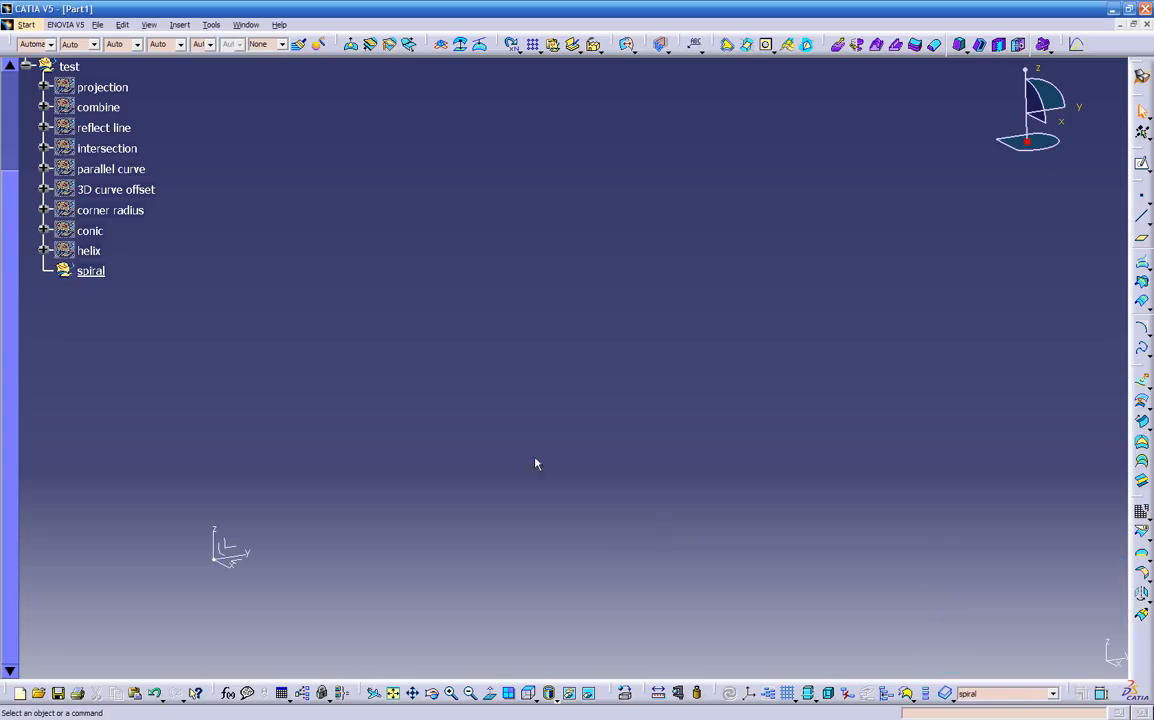
Sketch a rectangle on the XY plane, offset along the horizontal axis from the origin, and exit the sketch
{"action": "middle_click_drag", "start_coordinate": [310, 584], "coordinate": [398, 470]}
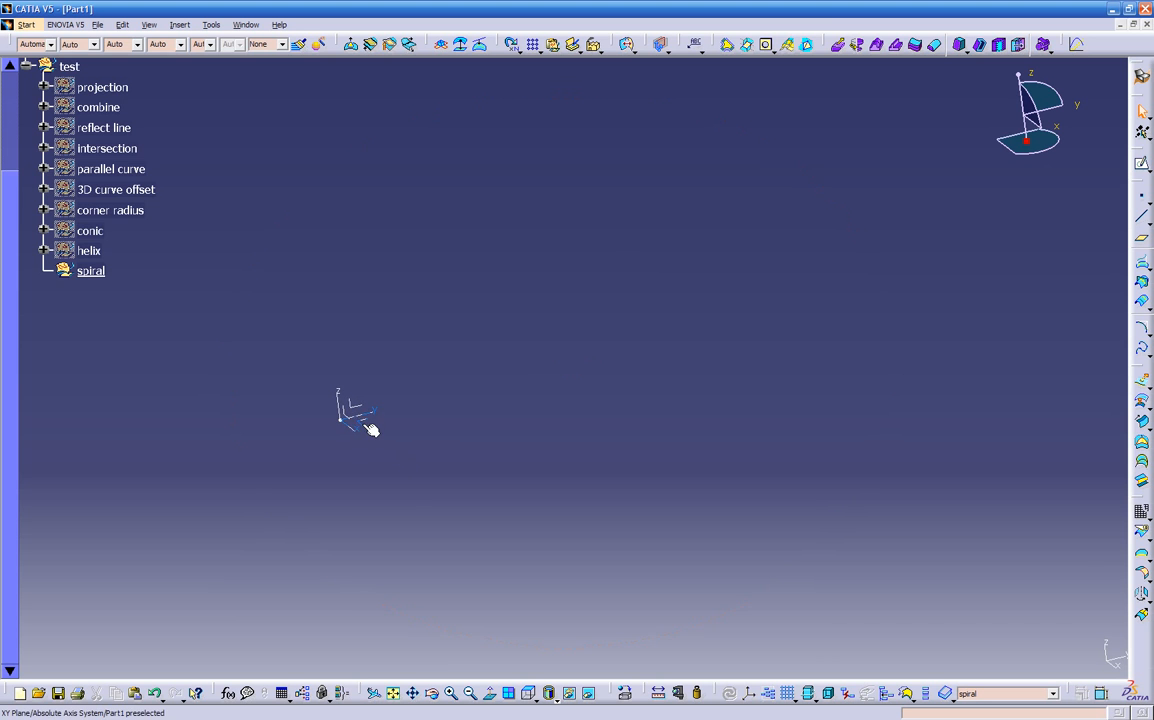
{"action": "left_click", "coordinate": [368, 426]}
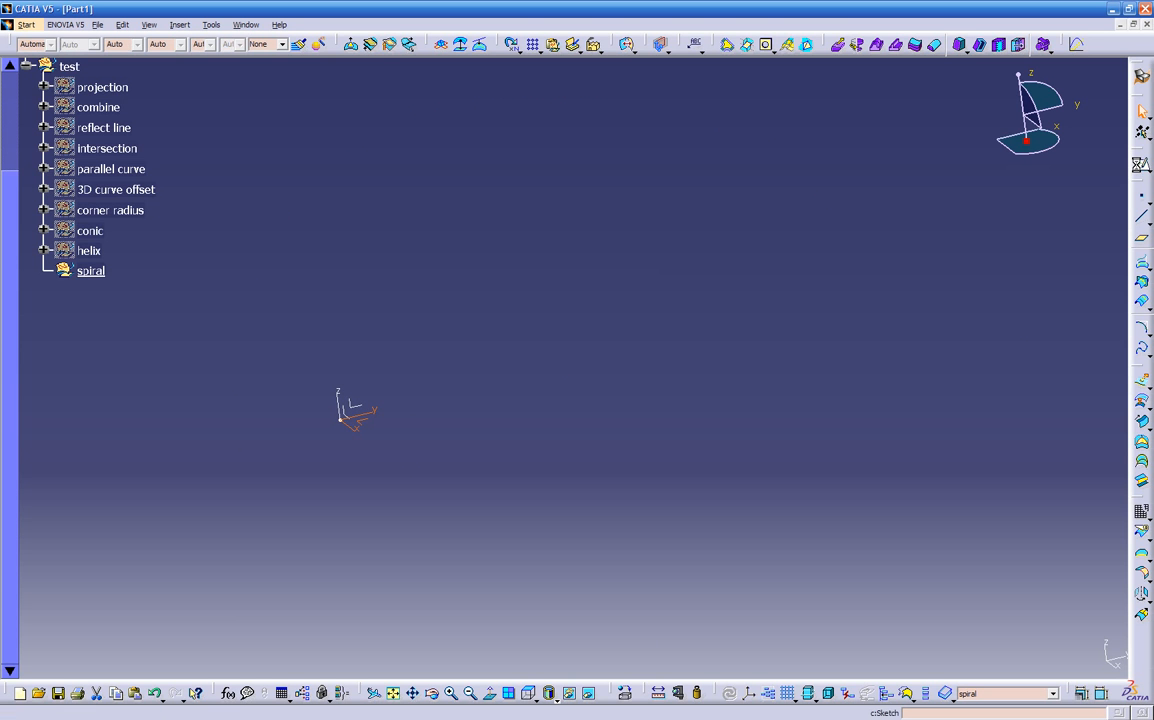
{"action": "left_click", "coordinate": [1141, 163]}
{"action": "middle_click_drag", "start_coordinate": [797, 378], "coordinate": [566, 364]}
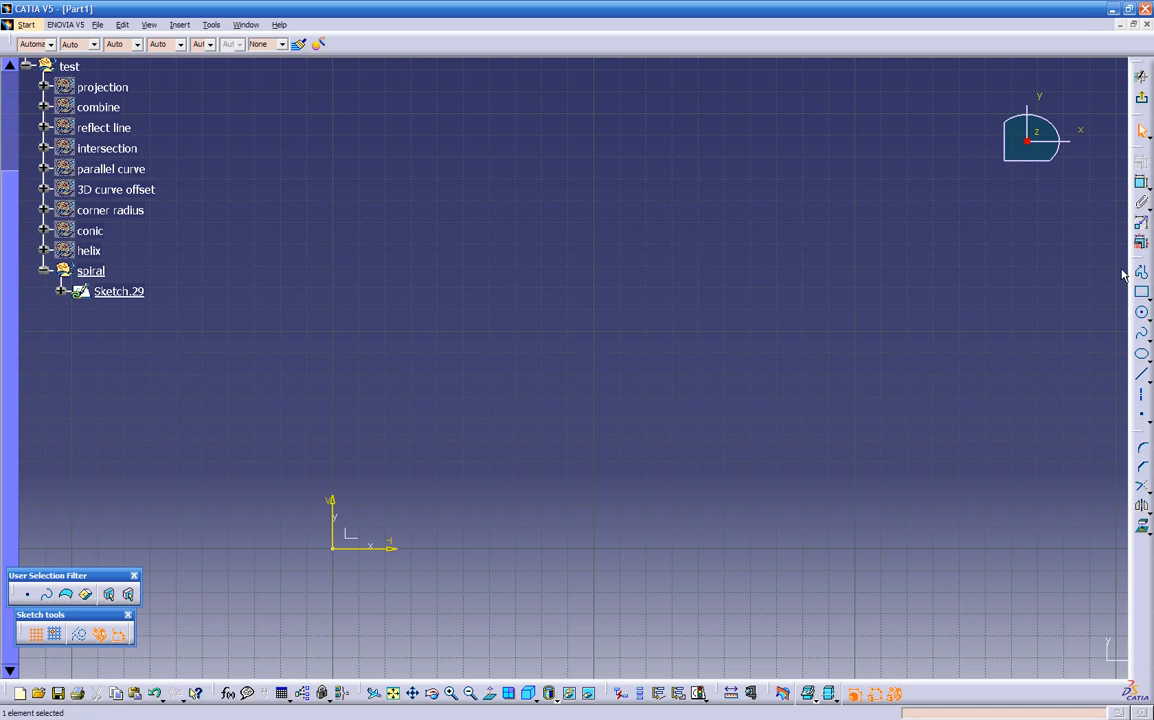
{"action": "left_click", "coordinate": [1141, 291]}
{"action": "left_click", "coordinate": [1004, 234]}
{"action": "left_click", "coordinate": [516, 546]}
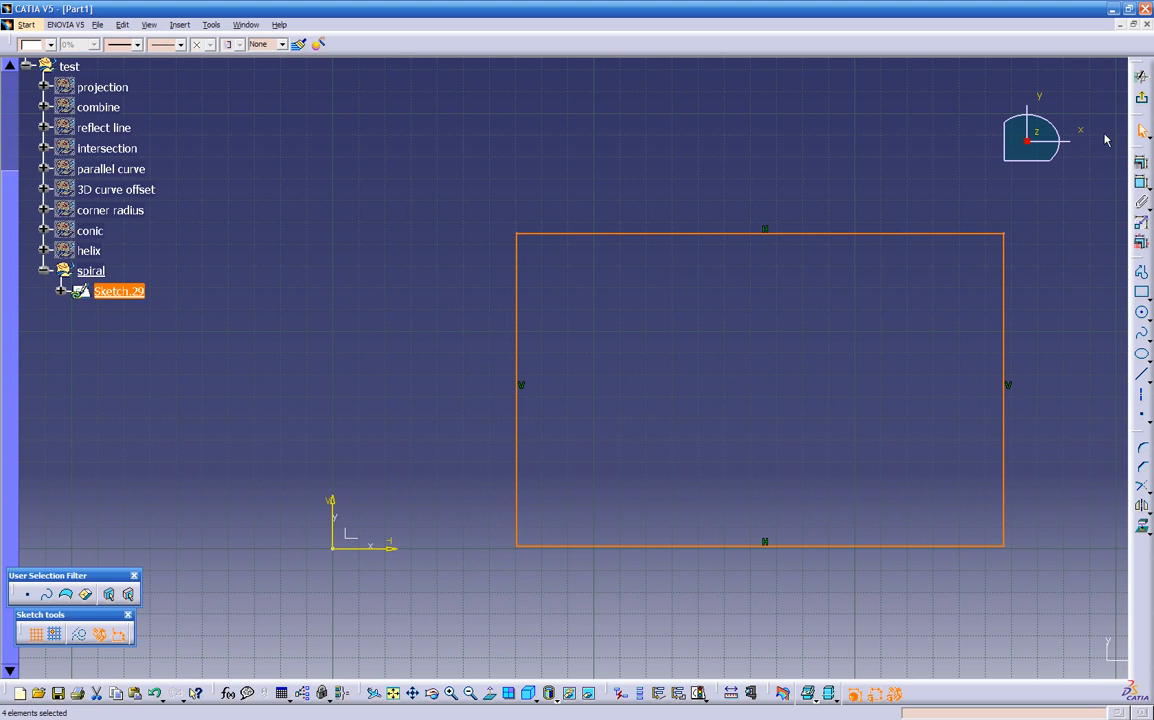
{"action": "left_click", "coordinate": [1141, 76]}
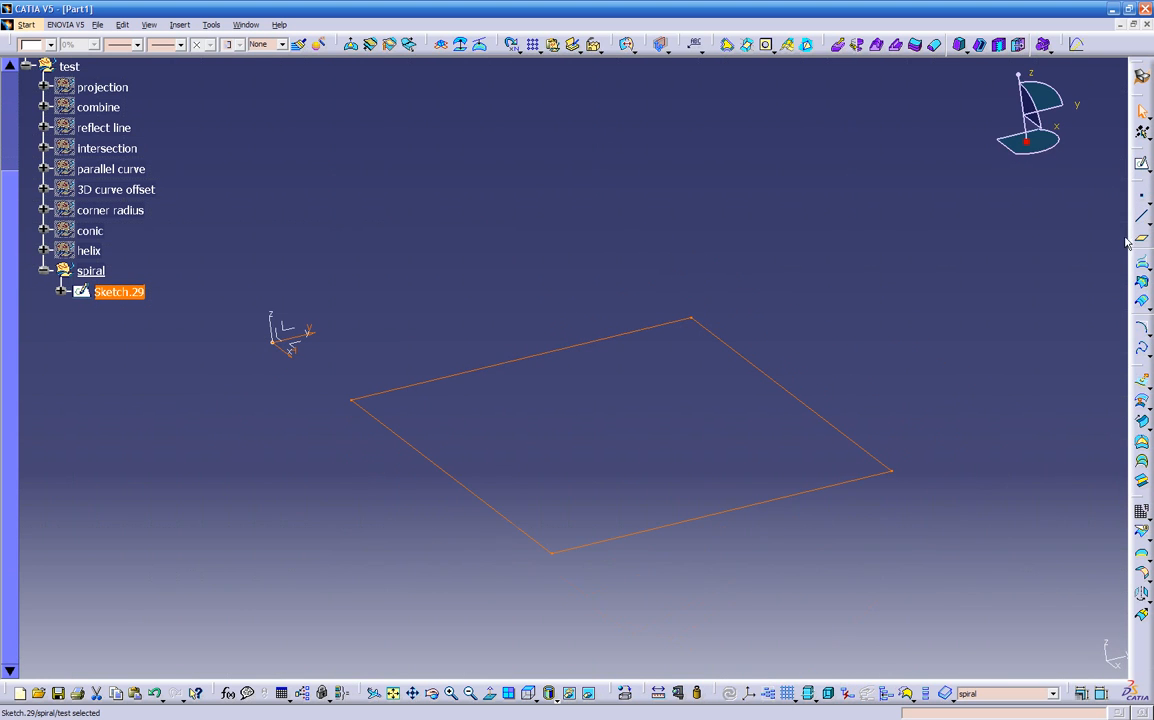
Create a Fill surface bounded by the rectangle sketch
{"action": "left_click", "coordinate": [1141, 441]}
{"action": "left_click", "coordinate": [1087, 658]}
{"action": "left_click", "coordinate": [985, 658]}
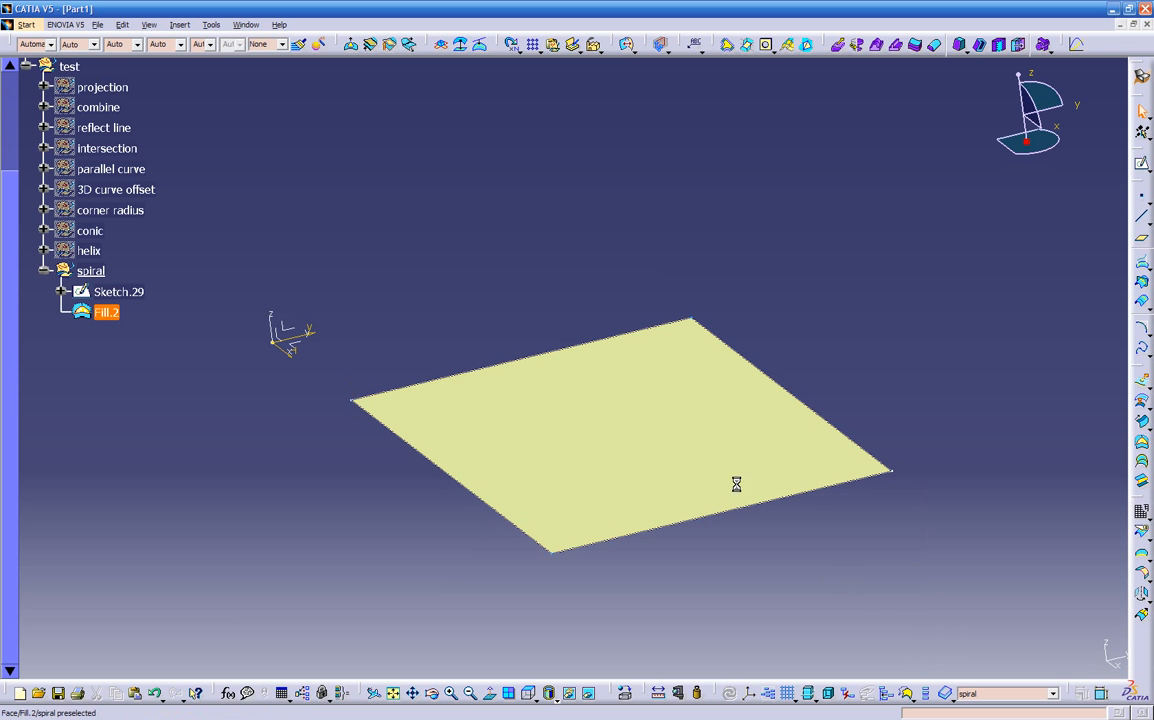
Change the fill surface's colour to dark red
{"action": "left_click", "coordinate": [50, 44]}
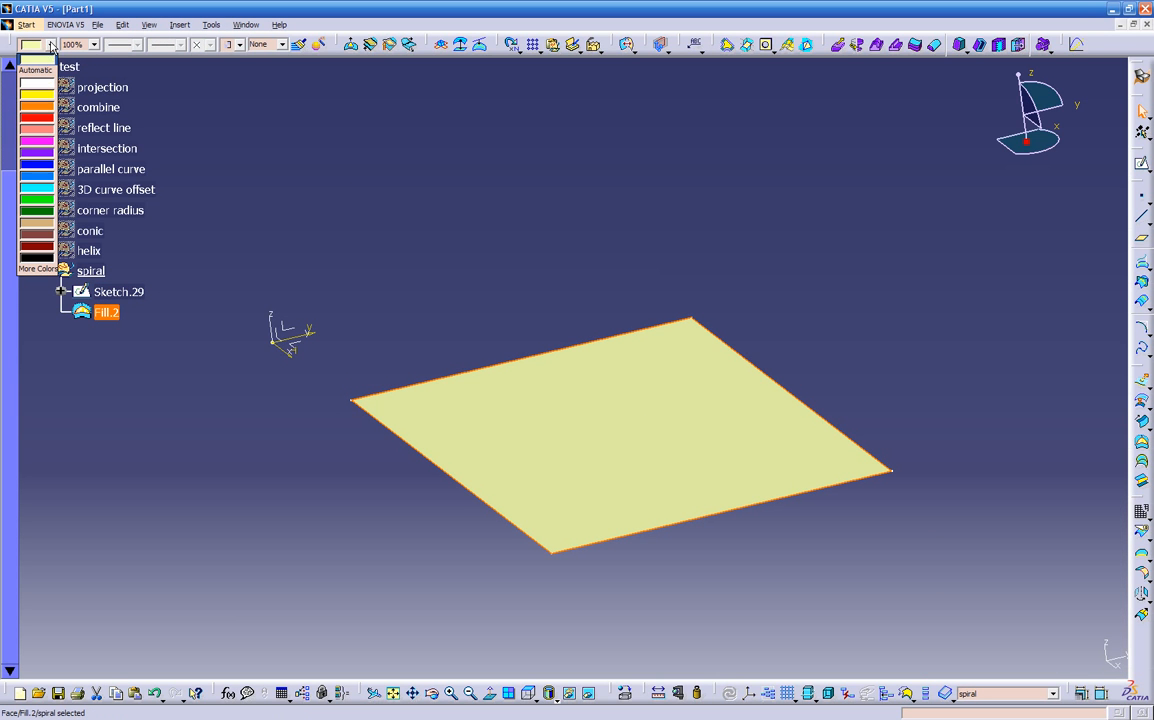
{"action": "left_click", "coordinate": [44, 247]}
{"action": "left_click", "coordinate": [180, 262]}
{"action": "middle_click_drag", "start_coordinate": [189, 403], "coordinate": [239, 443]}
{"action": "left_click", "coordinate": [701, 443]}
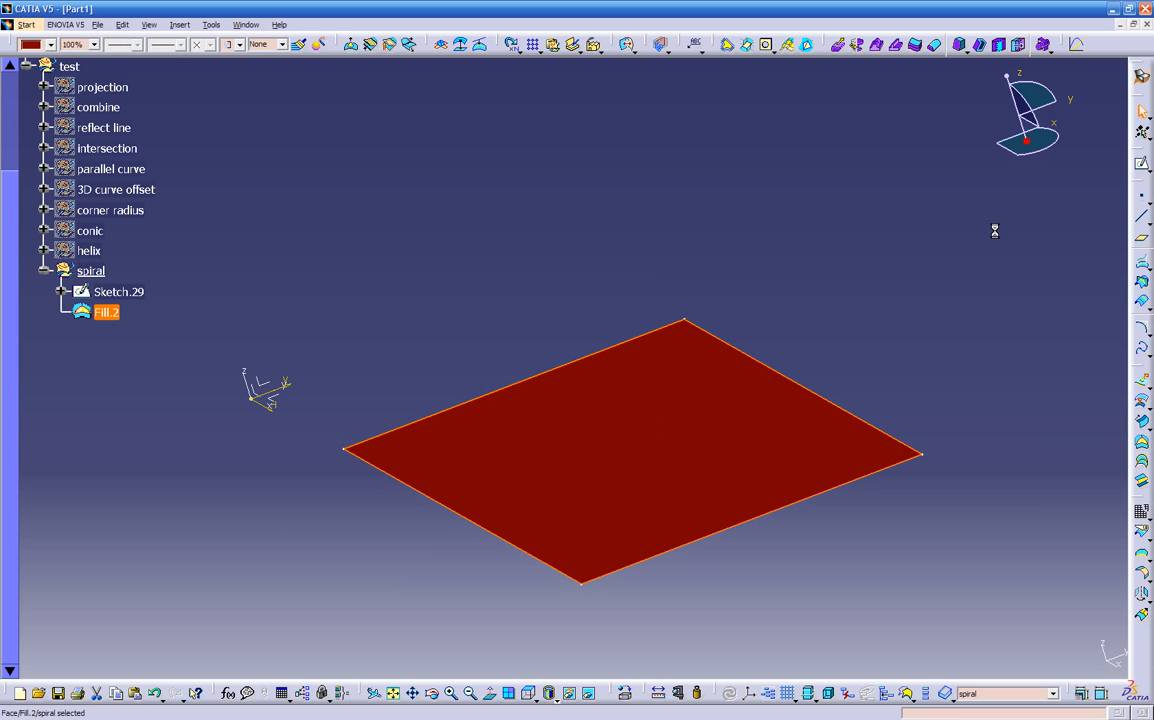
Create an on-plane point near the middle of the fill surface, at about H 6.46 in and V 3.17 in
{"action": "left_click", "coordinate": [1144, 203]}
{"action": "left_click", "coordinate": [660, 412]}
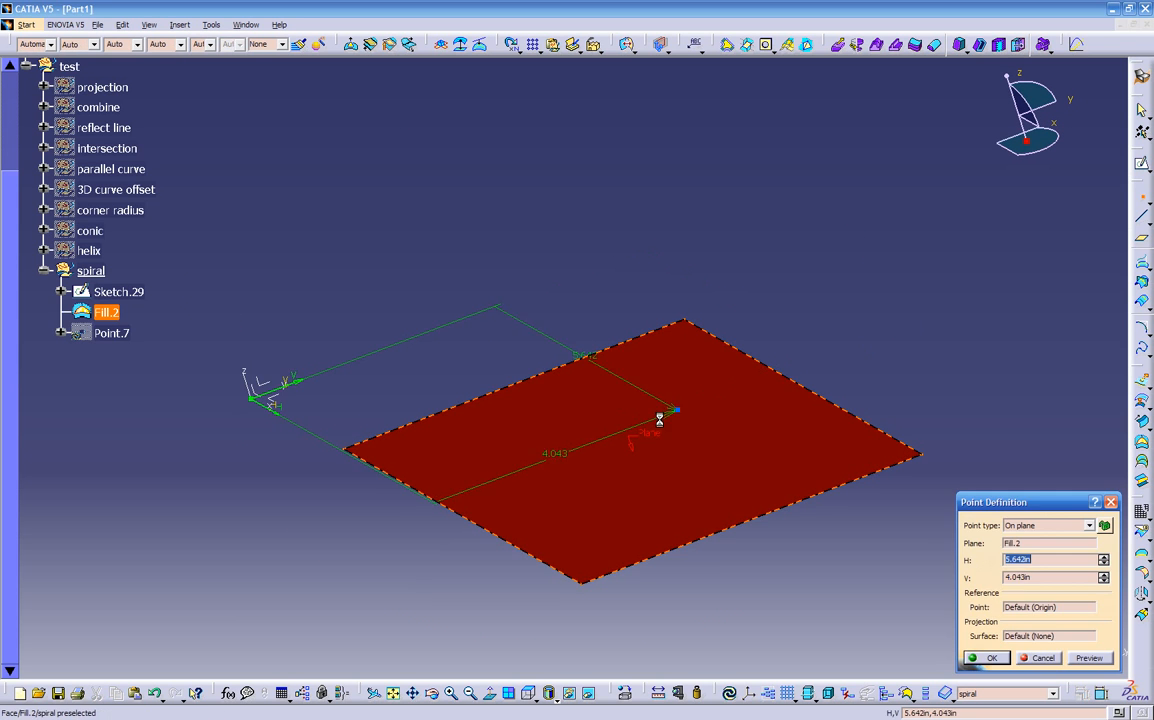
{"action": "left_click", "coordinate": [650, 445]}
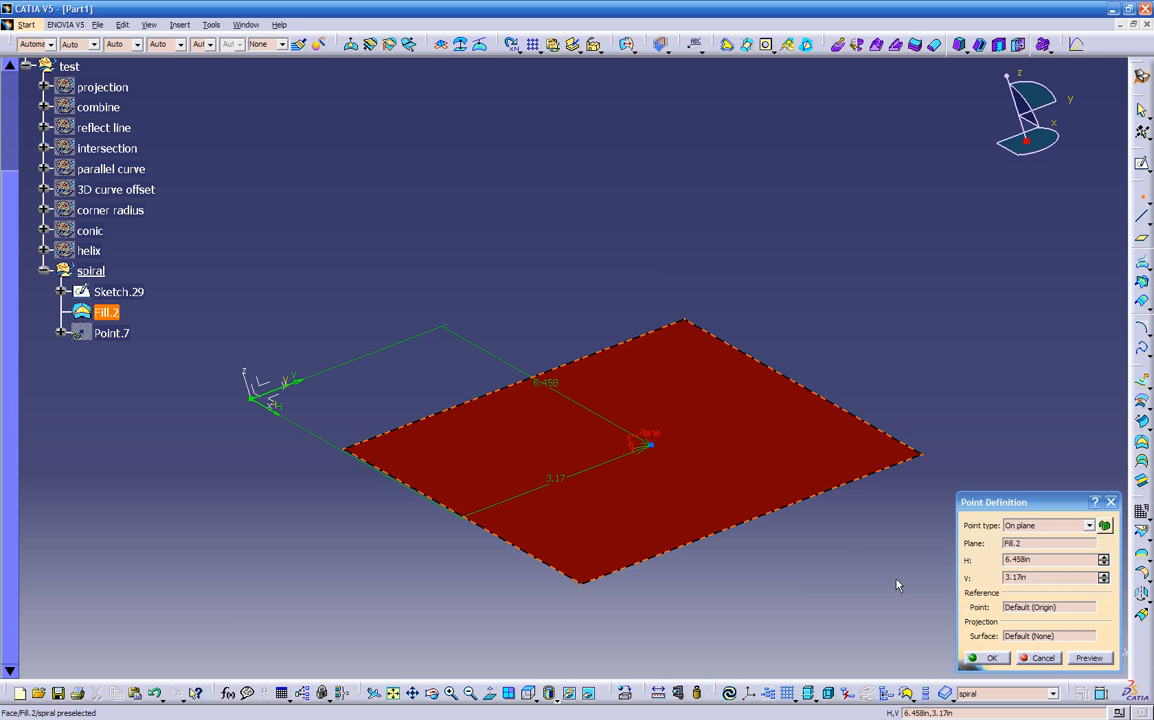
{"action": "left_click", "coordinate": [973, 658]}
{"action": "middle_click_drag", "start_coordinate": [876, 582], "coordinate": [868, 502]}
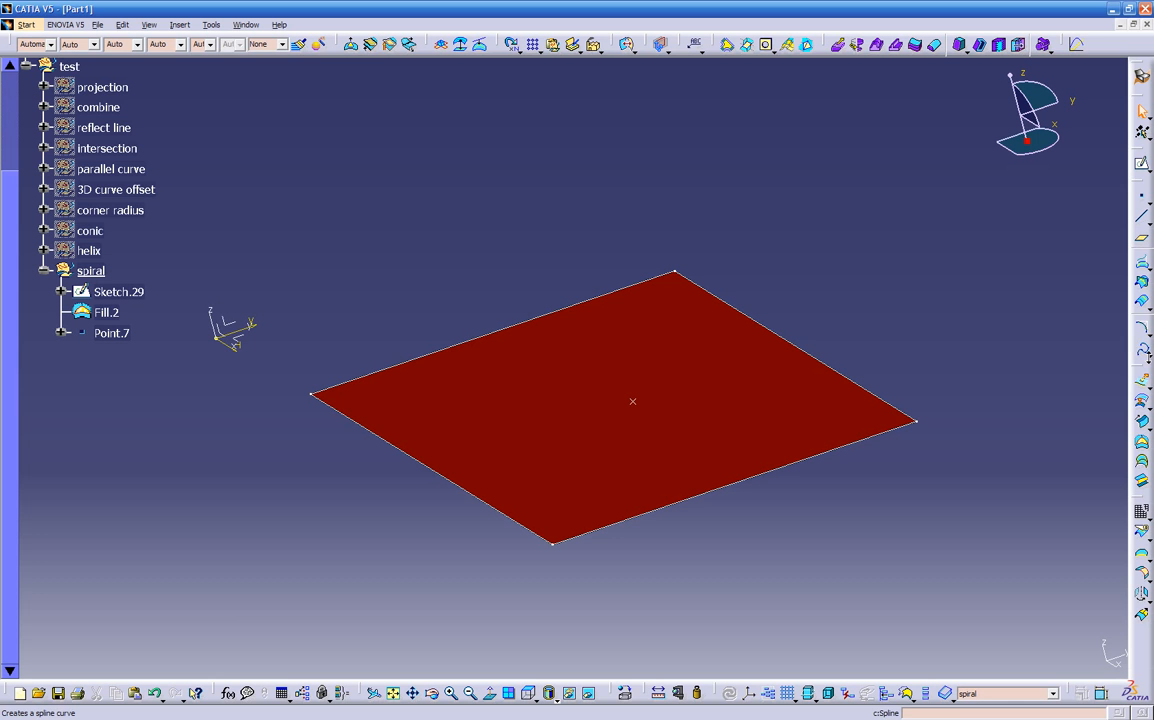
Start a Spiral curve with the dark red fill surface as support and the on-plane point as its centre point
{"action": "left_click", "coordinate": [1143, 380]}
{"action": "left_click", "coordinate": [1103, 372]}
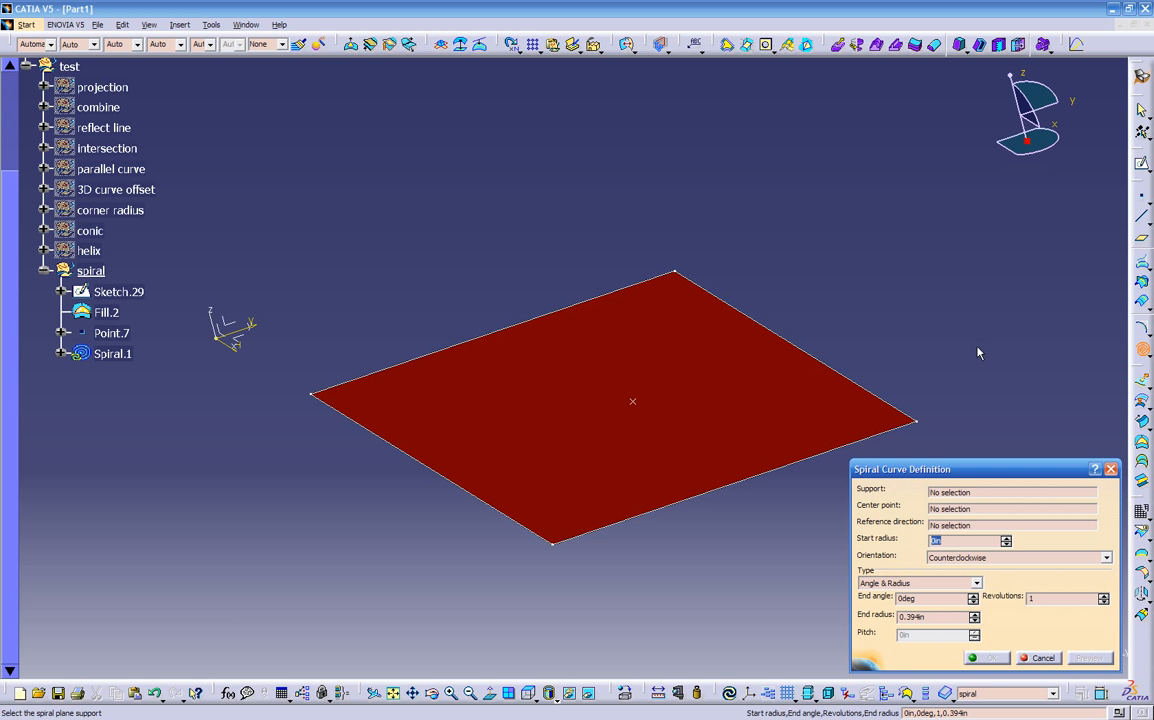
{"action": "left_click", "coordinate": [961, 493]}
{"action": "left_click", "coordinate": [665, 399]}
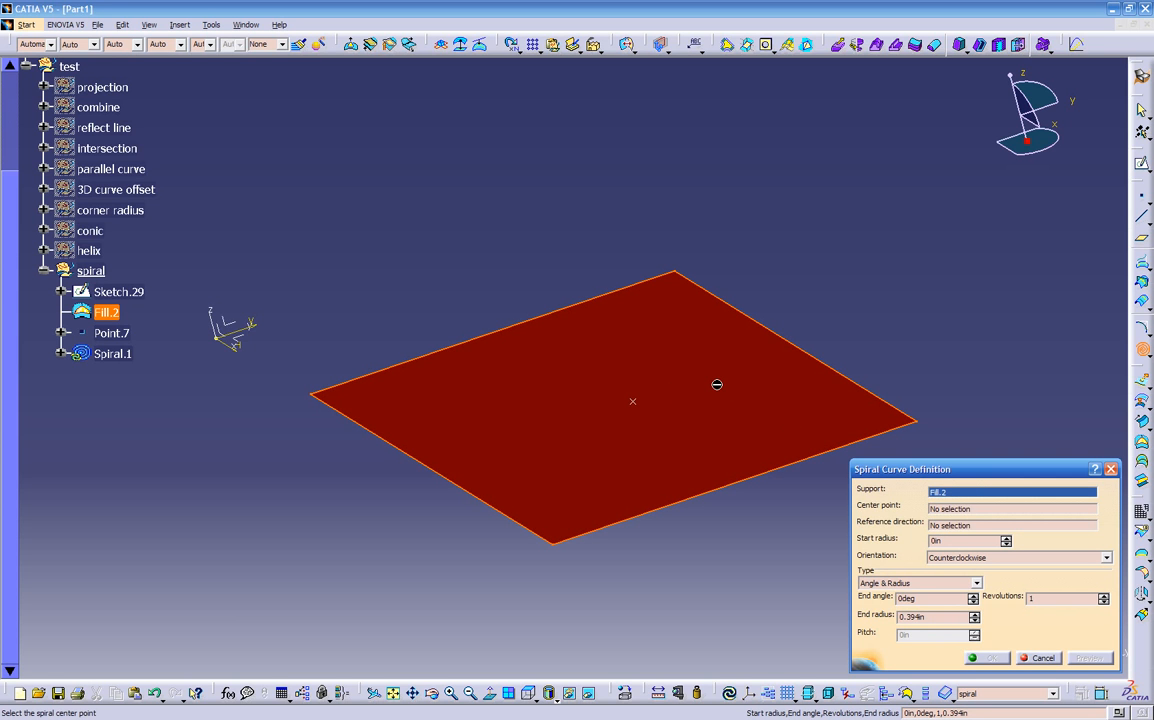
{"action": "left_click", "coordinate": [960, 509]}
{"action": "left_click", "coordinate": [633, 402]}
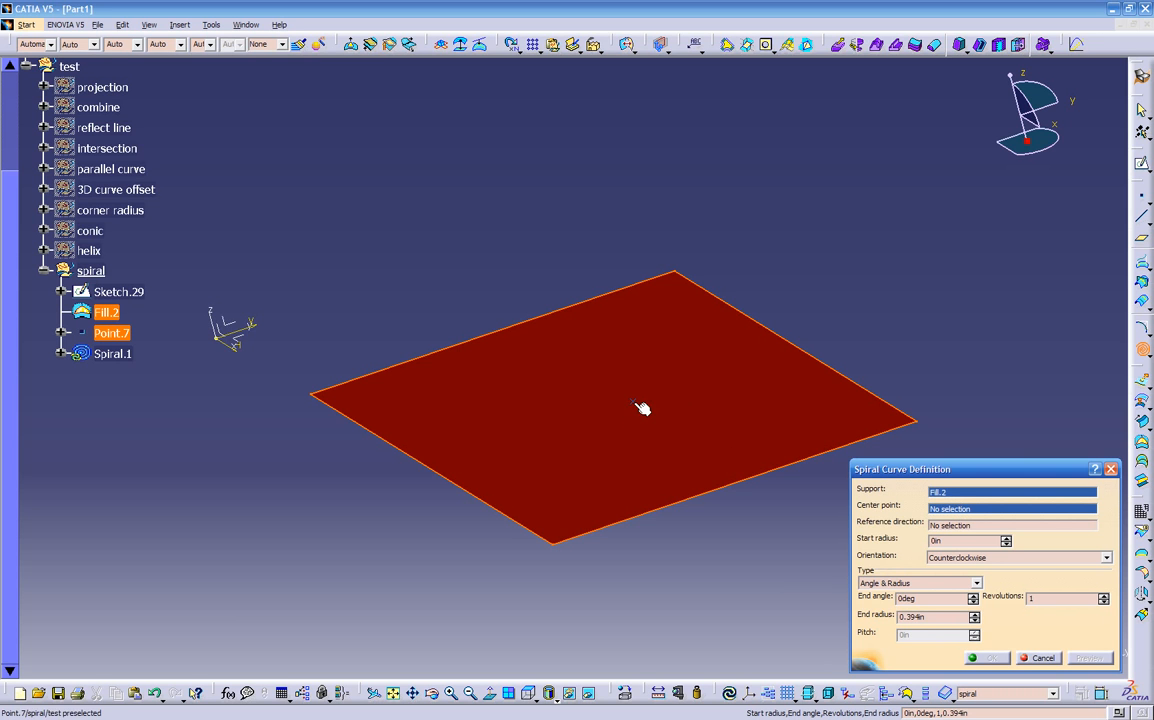
{"action": "middle_click_drag", "start_coordinate": [634, 453], "coordinate": [618, 468]}
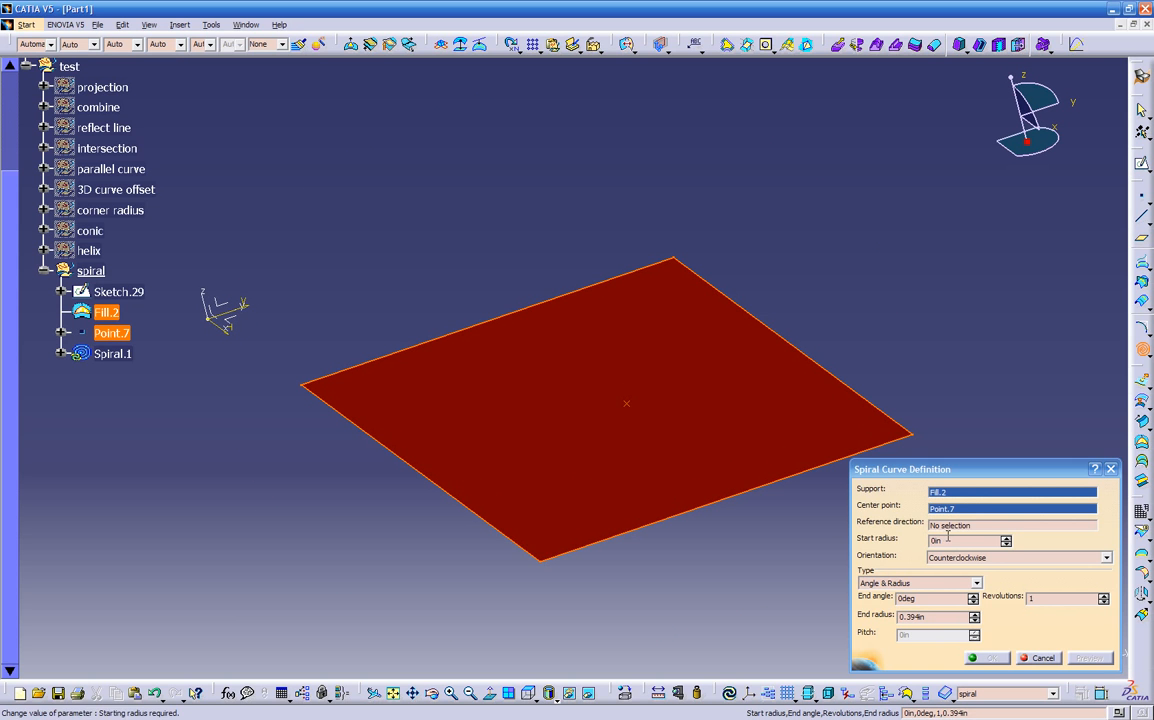
Set the spiral's start radius to 0.5 in
{"action": "left_click", "coordinate": [932, 540]}
{"action": "type", "text": ".5"}
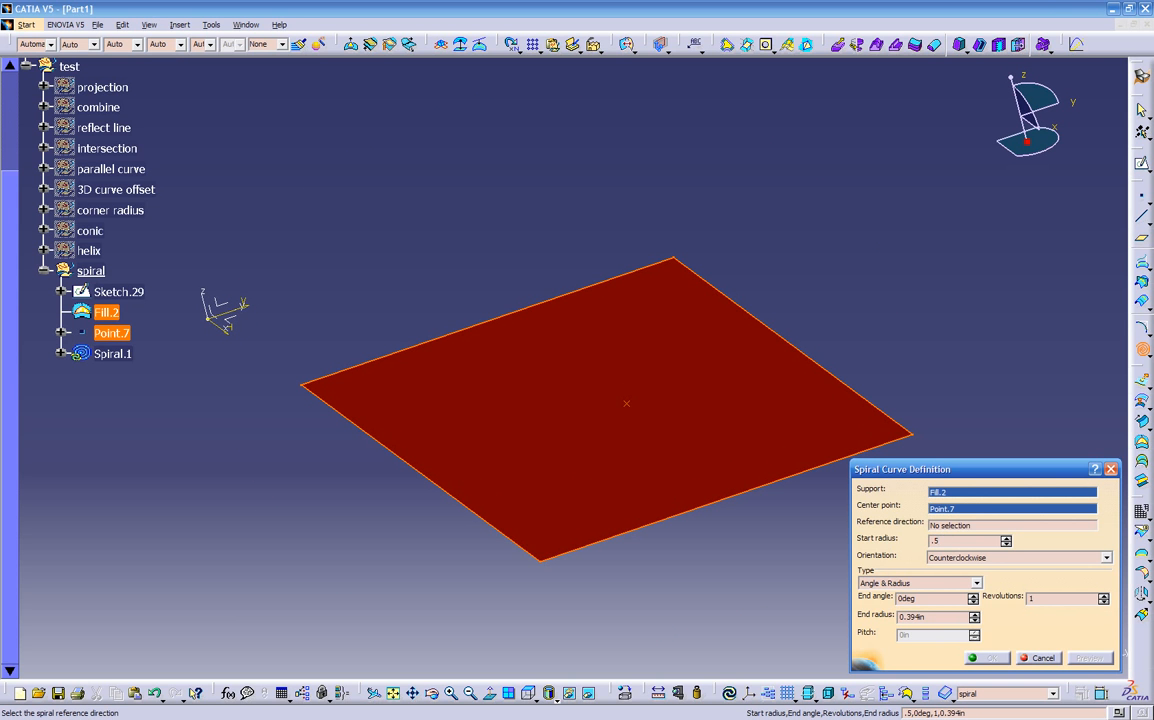
{"action": "key", "text": "Tab"}
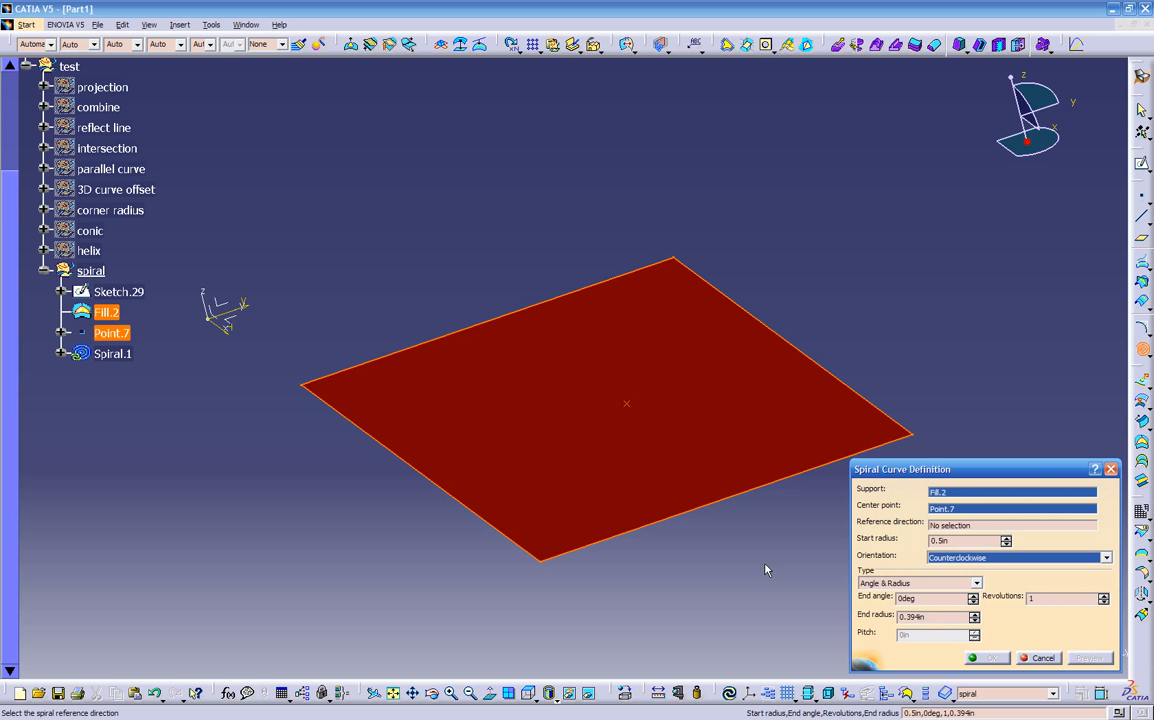
{"action": "key", "text": "Tab"}
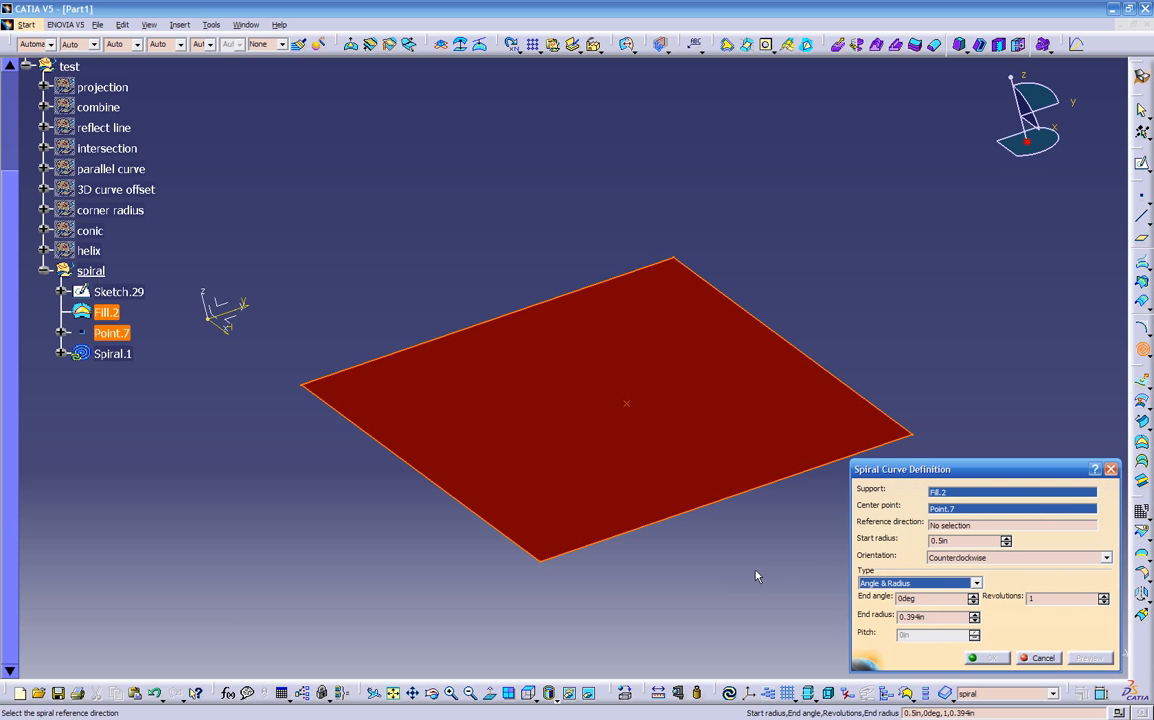
Try the Angle & Pitch and Radius & Pitch spiral types, and return to Angle & Radius
{"action": "left_click", "coordinate": [915, 583]}
{"action": "left_click", "coordinate": [903, 605]}
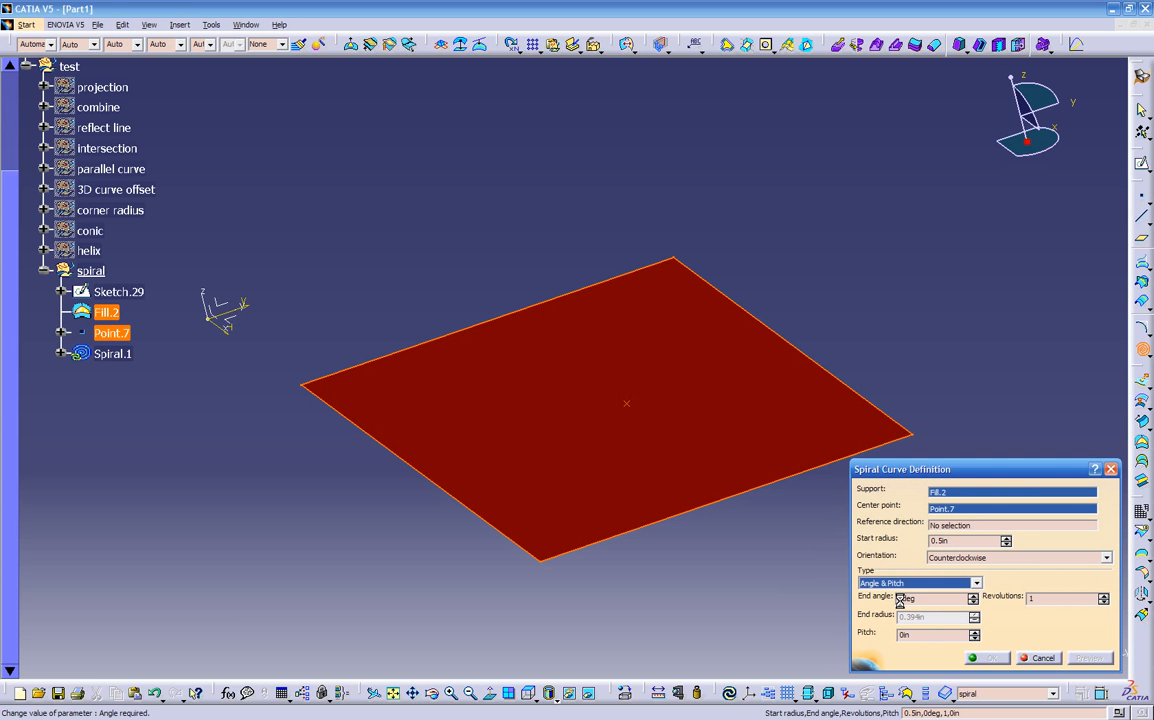
{"action": "left_click", "coordinate": [915, 583]}
{"action": "left_click", "coordinate": [907, 614]}
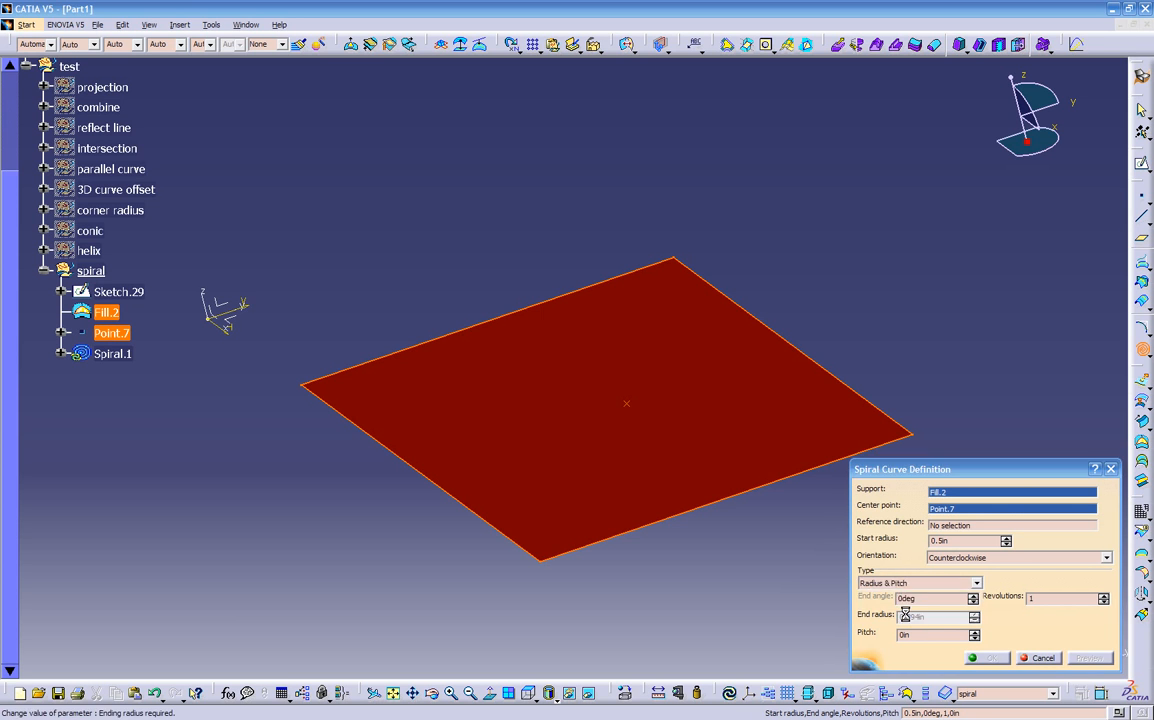
{"action": "left_click", "coordinate": [915, 583]}
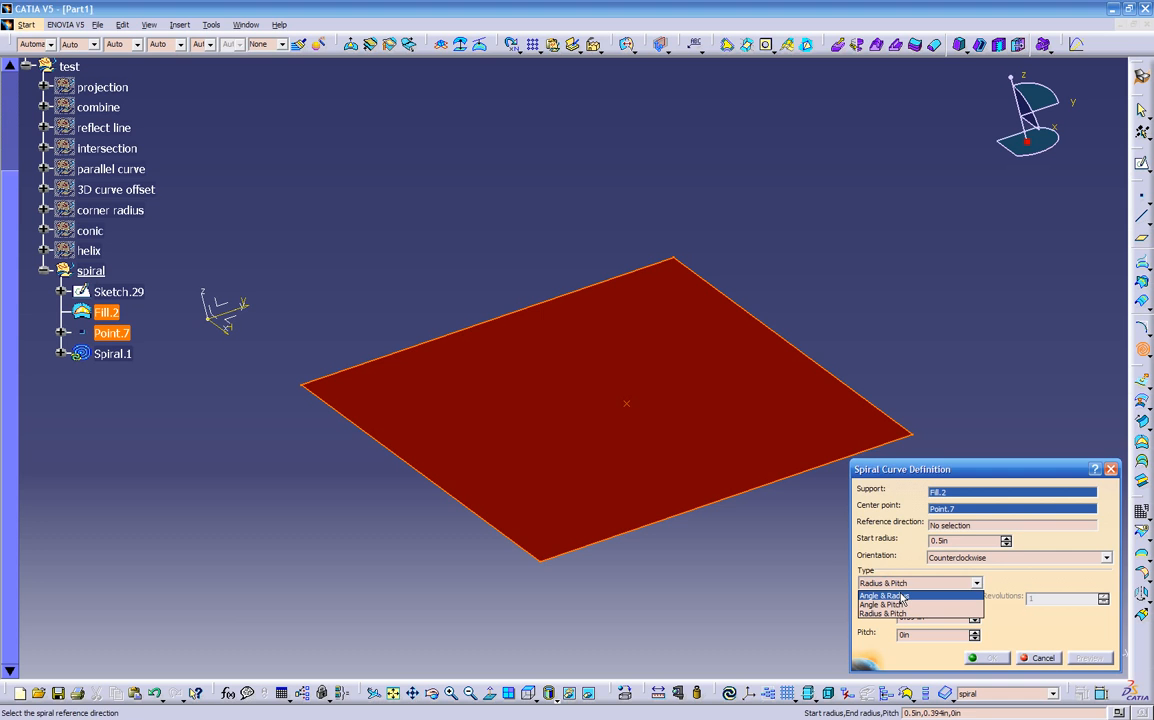
{"action": "left_click", "coordinate": [903, 596]}
Use the YZ plane of the absolute axis system as the spiral's reference direction
{"action": "left_click", "coordinate": [949, 530]}
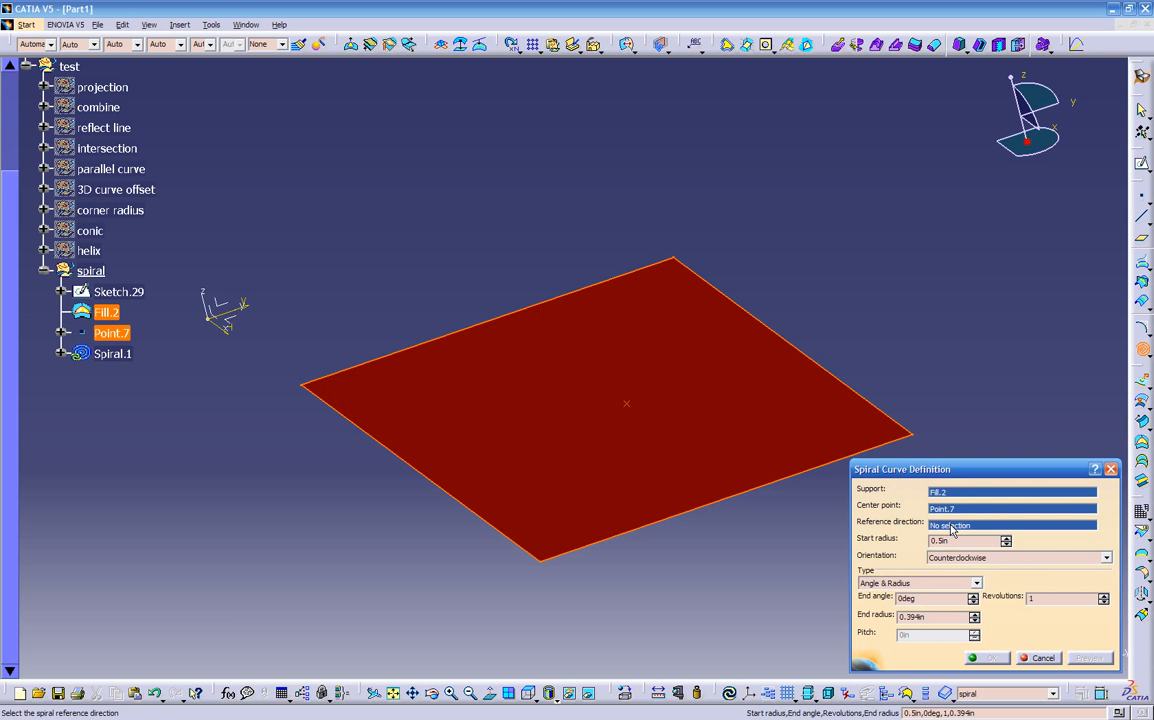
{"action": "left_click", "coordinate": [229, 306]}
{"action": "middle_click_drag", "start_coordinate": [355, 499], "coordinate": [491, 465]}
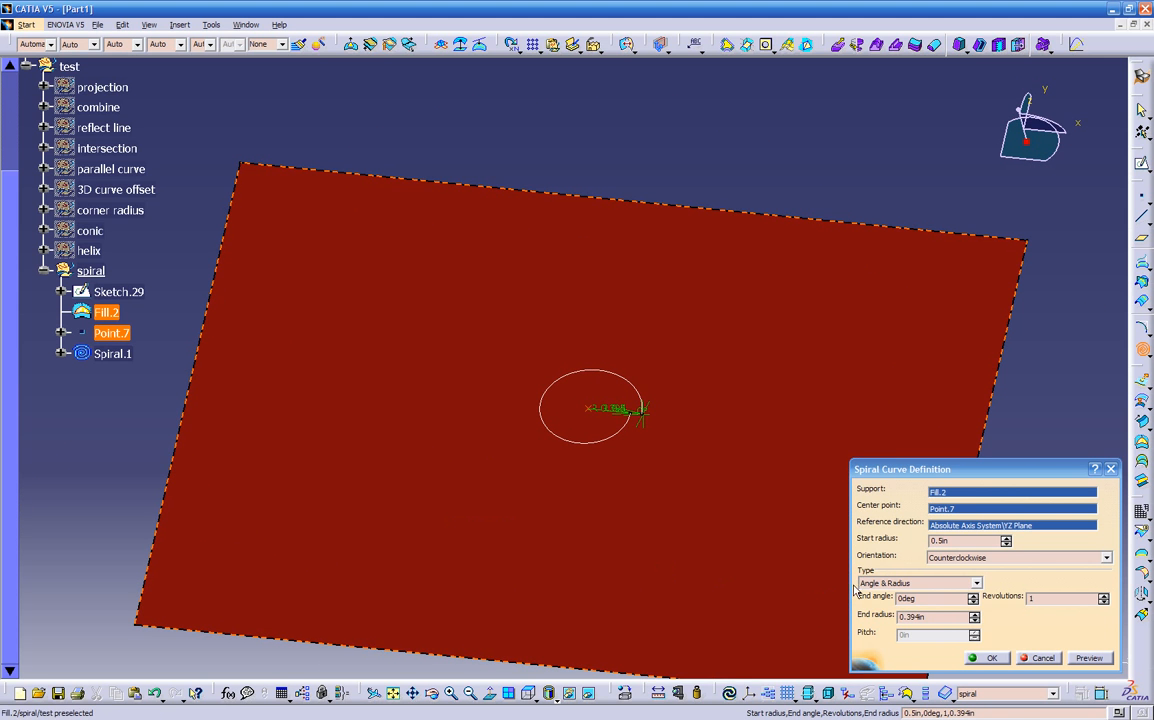
Try the spiral with 22, 55 and 2 revolutions and preview it
{"action": "left_click_drag", "start_coordinate": [1045, 600], "coordinate": [1010, 599]}
{"action": "type", "text": "22"}
{"action": "middle_click_drag", "start_coordinate": [667, 520], "coordinate": [703, 365]}
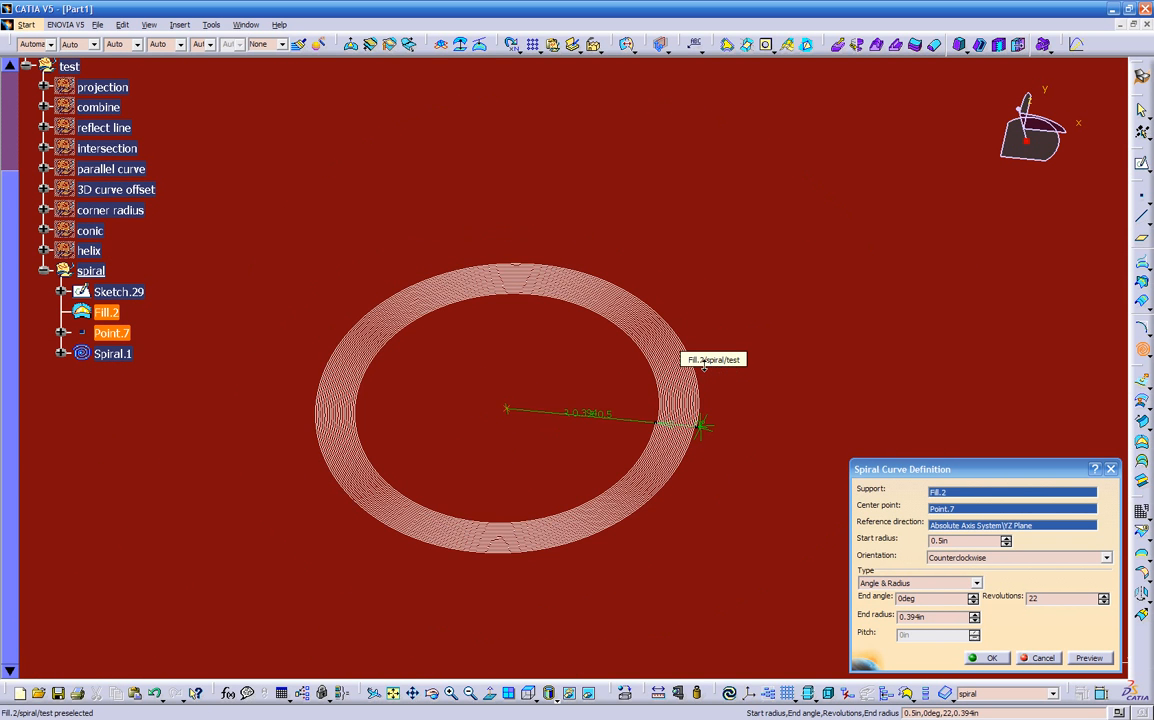
{"action": "double_click", "coordinate": [1043, 597]}
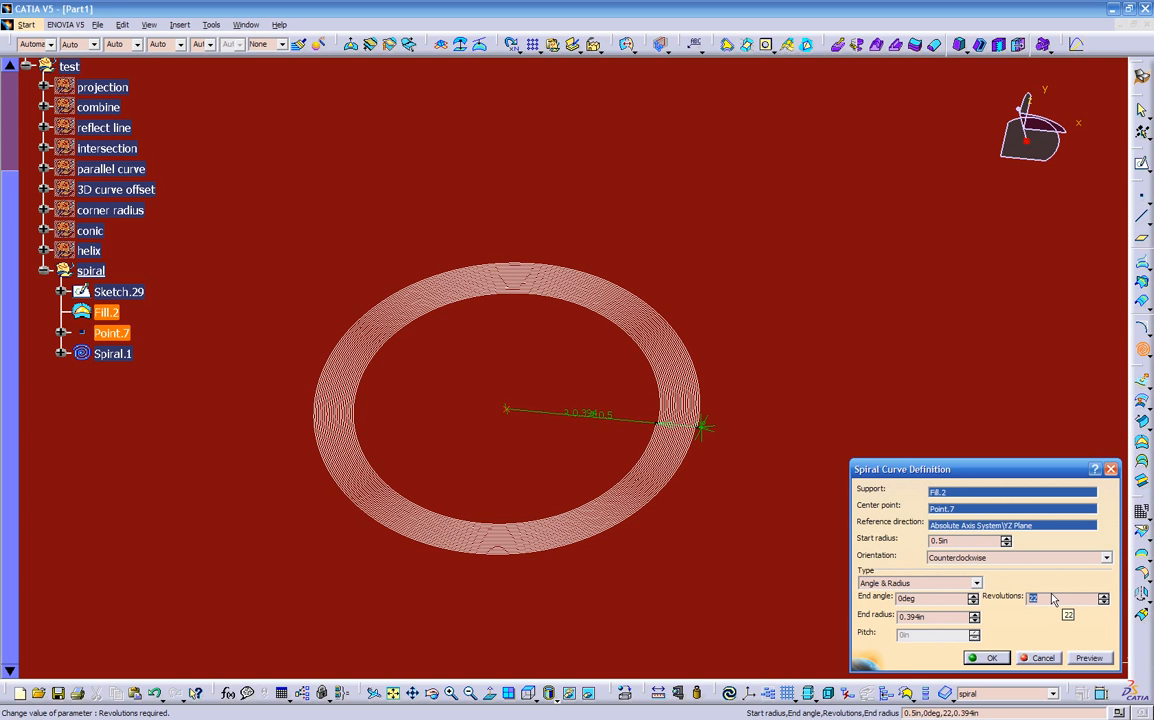
{"action": "type", "text": "55"}
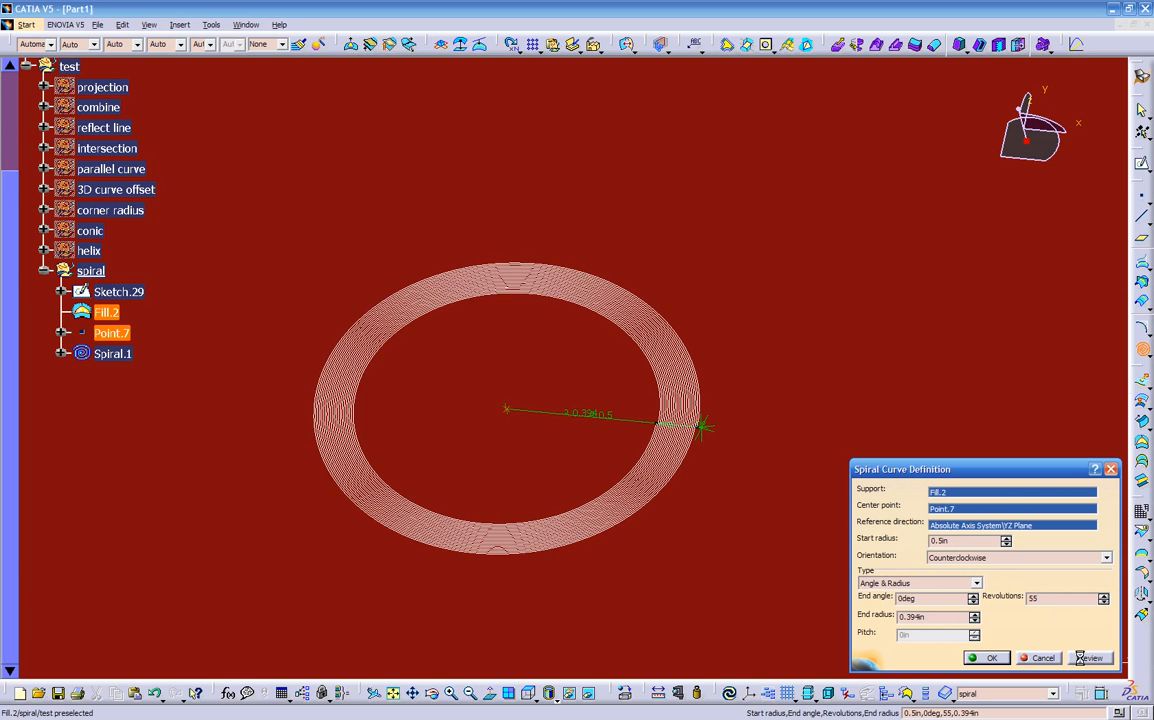
{"action": "double_click", "coordinate": [1048, 598]}
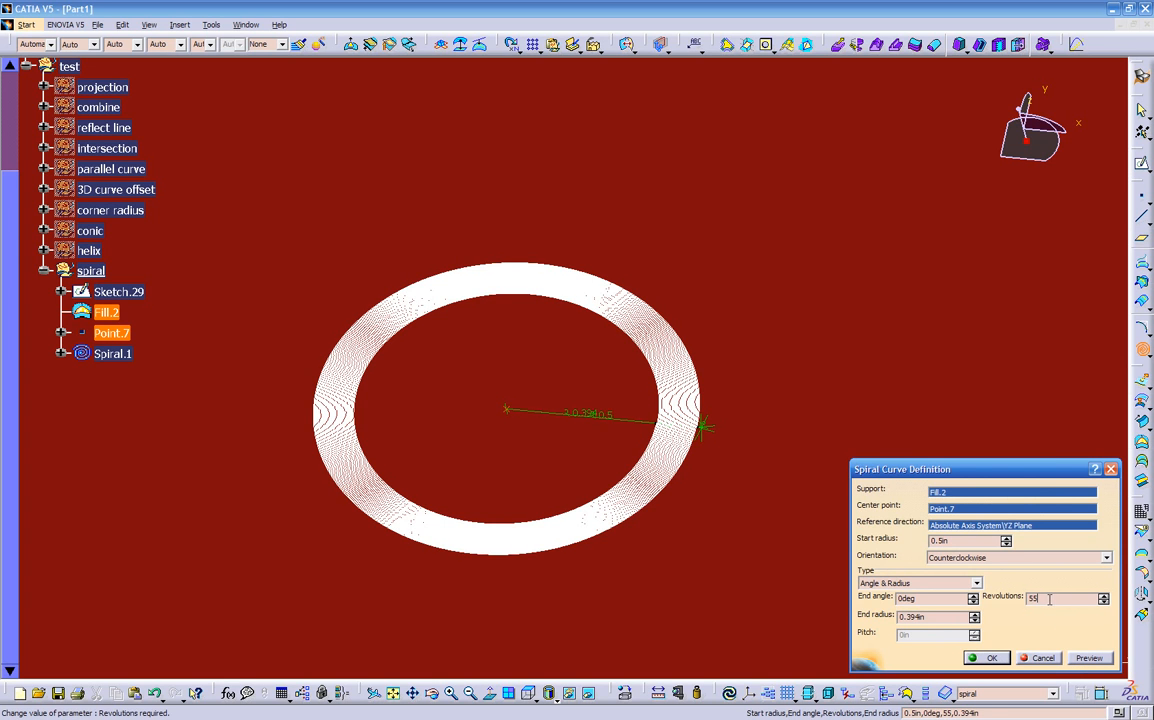
{"action": "type", "text": "2"}
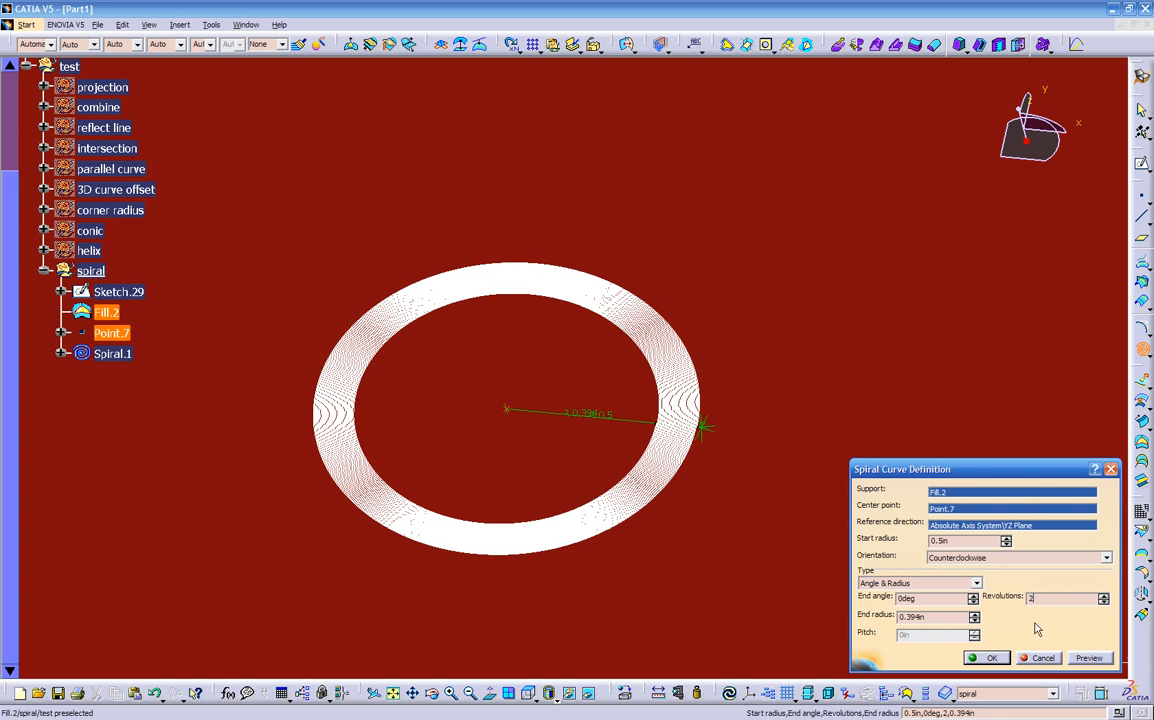
{"action": "left_click", "coordinate": [1090, 659]}
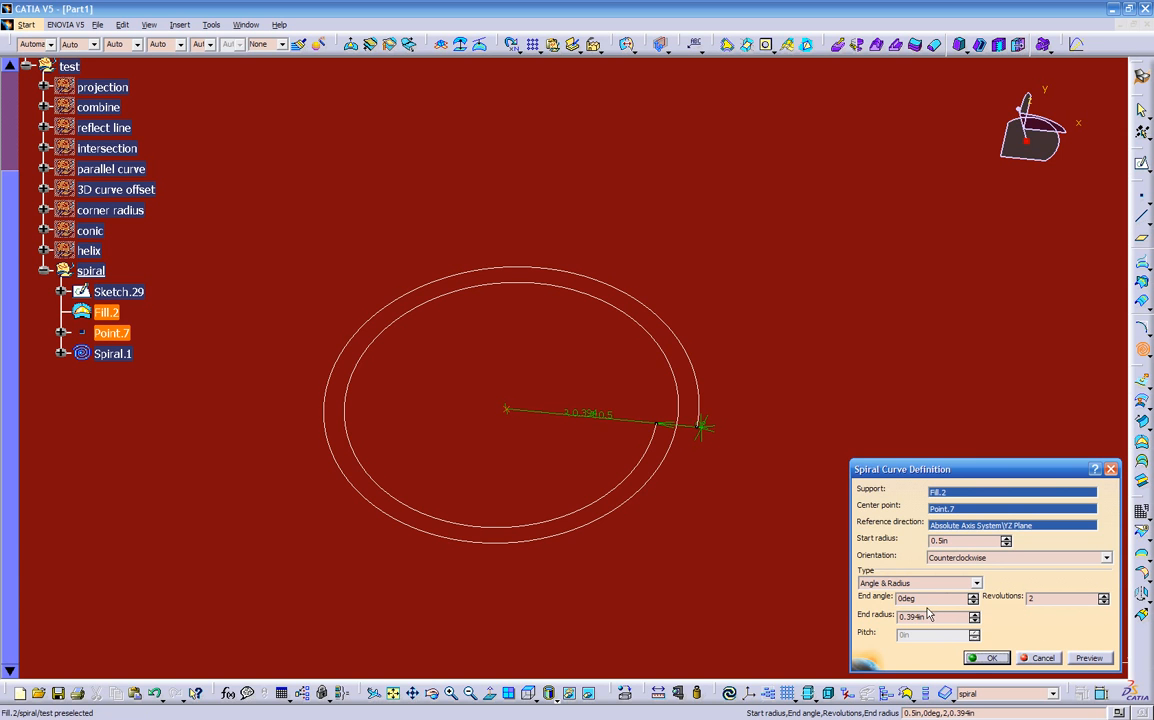
Change the spiral type to Angle & Pitch with a 2 deg end angle, 5 revolutions and a 0.2 in pitch
{"action": "left_click", "coordinate": [948, 583]}
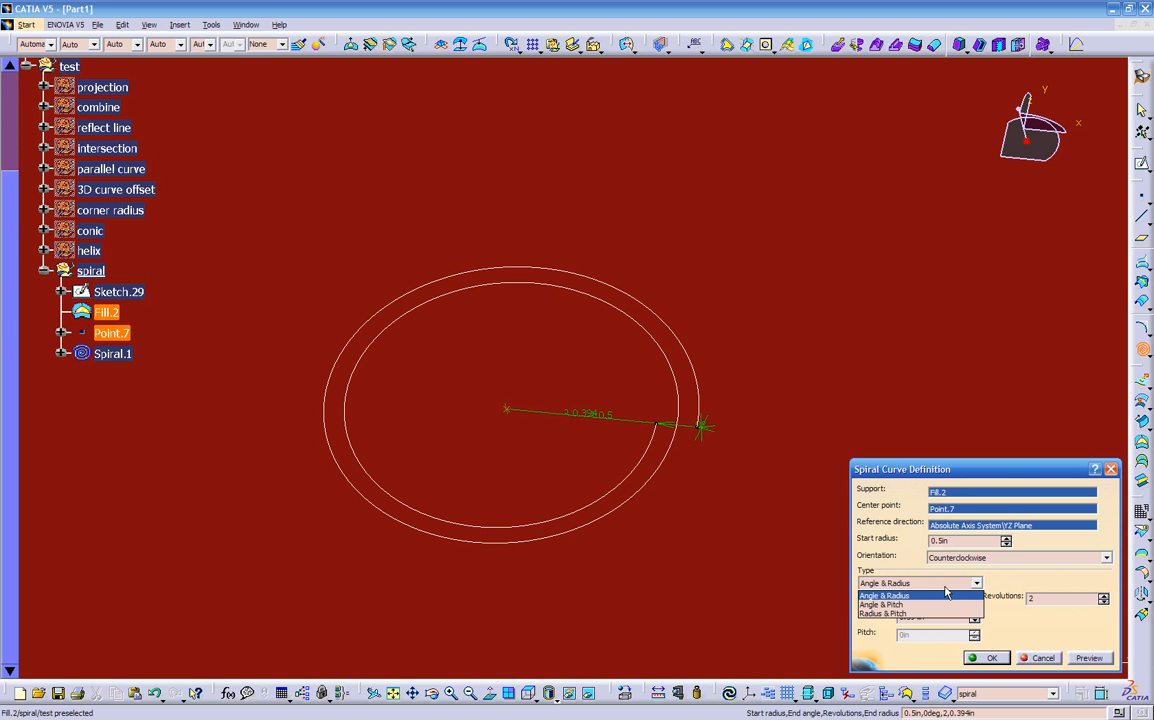
{"action": "left_click", "coordinate": [897, 605]}
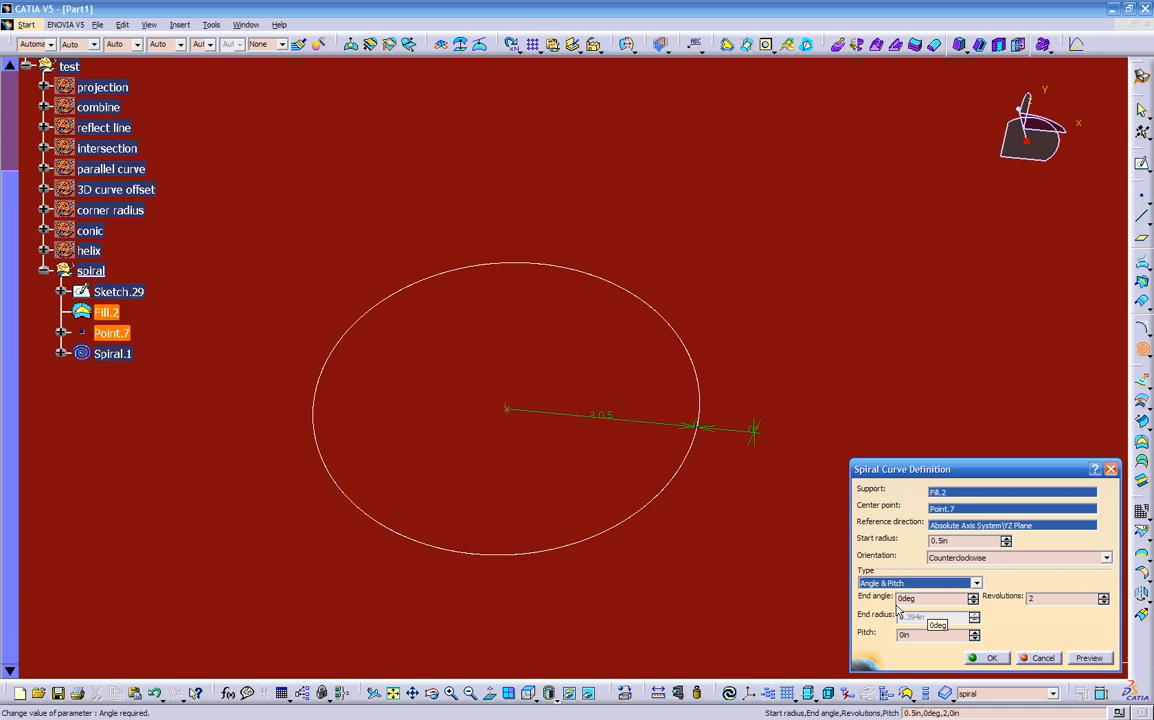
{"action": "key", "text": "Tab"}
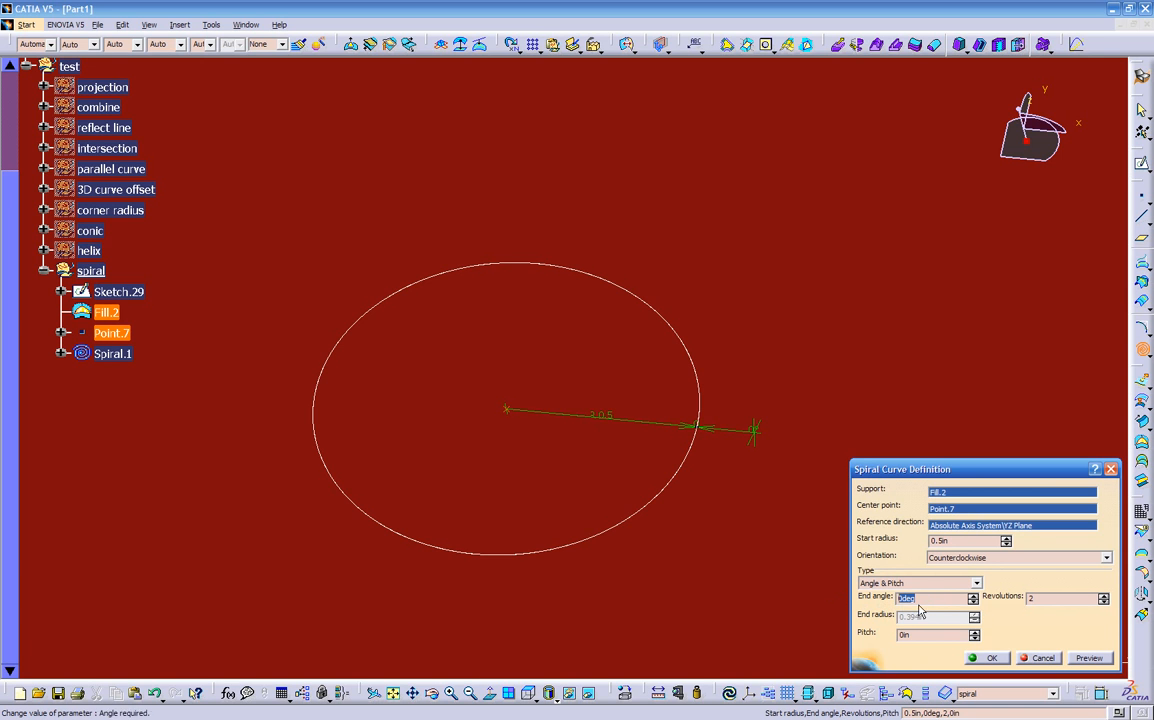
{"action": "type", "text": "2"}
{"action": "key", "text": "Tab"}
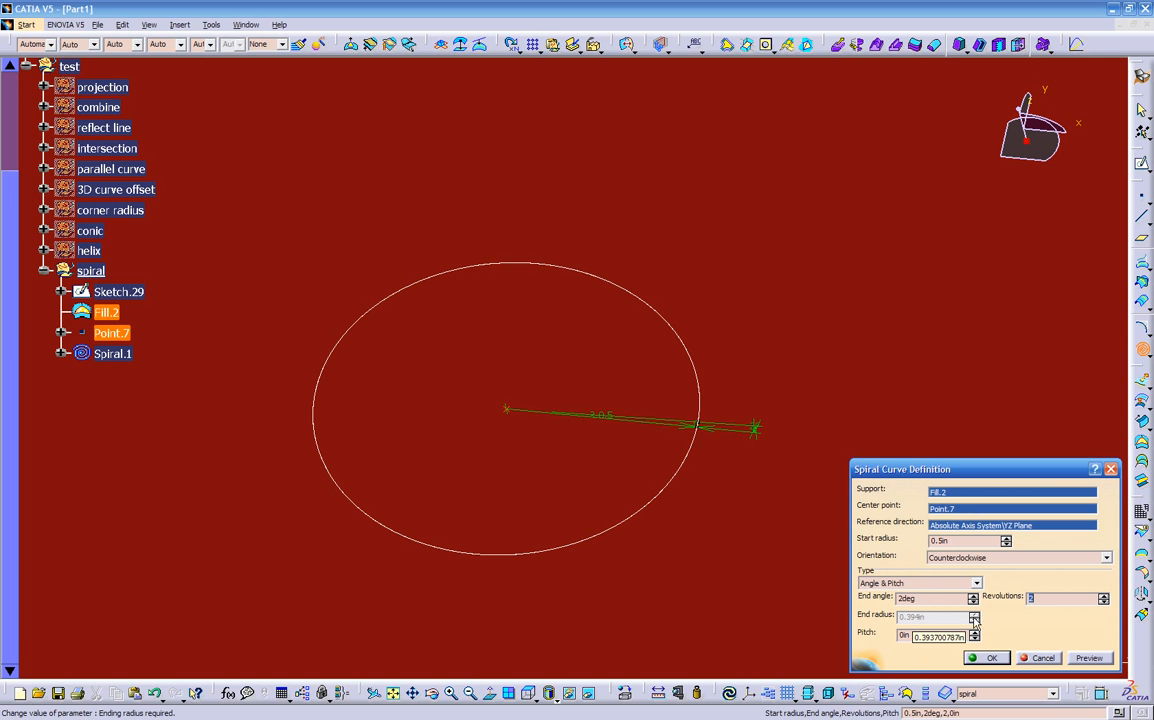
{"action": "key", "text": "Tab"}
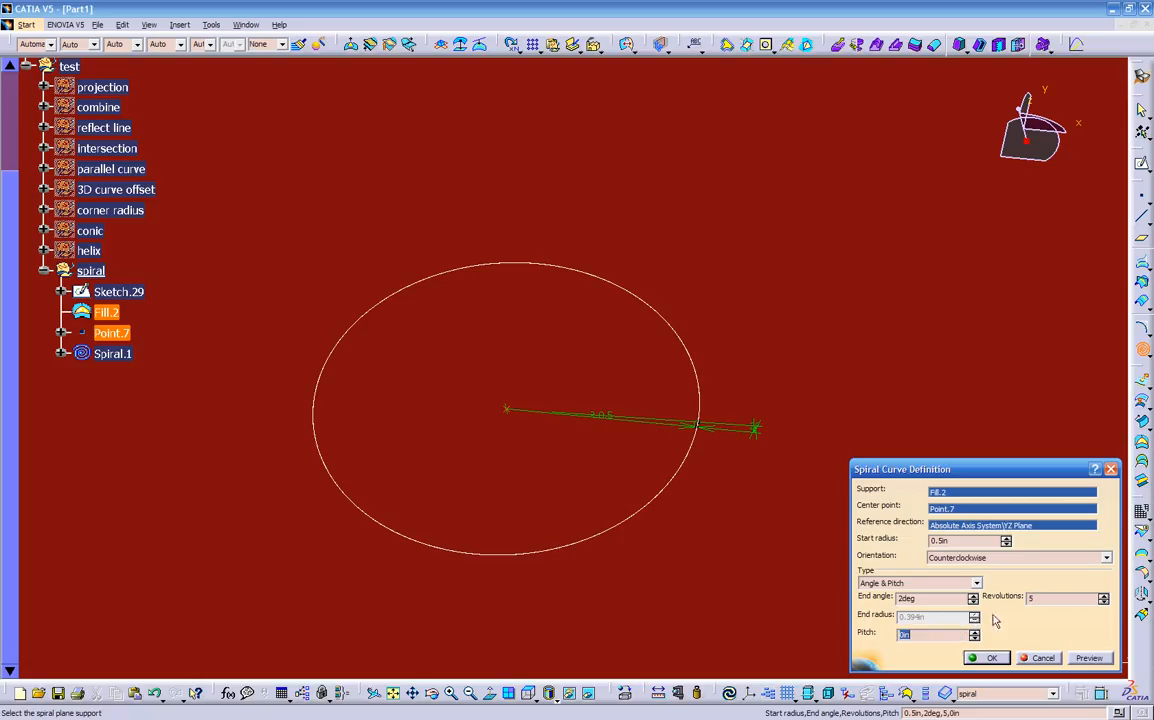
{"action": "type", "text": ".2"}
{"action": "key", "text": "Tab"}
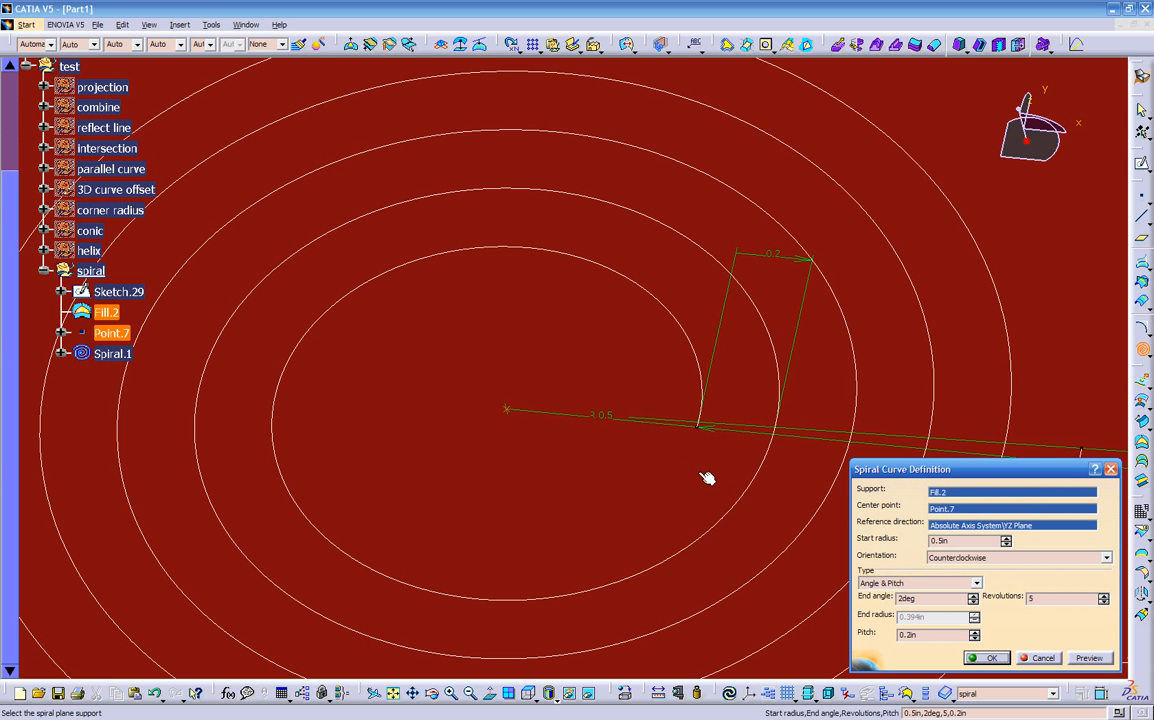
Change the spiral's orientation to Clockwise and create the curve
{"action": "mouse_move", "coordinate": [644, 541]}
{"action": "middle_mouse_down"}
{"action": "mouse_move", "coordinate": [623, 577]}
{"action": "mouse_move", "coordinate": [646, 565]}
{"action": "middle_mouse_up"}
{"action": "middle_click_drag", "start_coordinate": [762, 559], "coordinate": [690, 560]}
{"action": "left_click", "coordinate": [938, 557]}
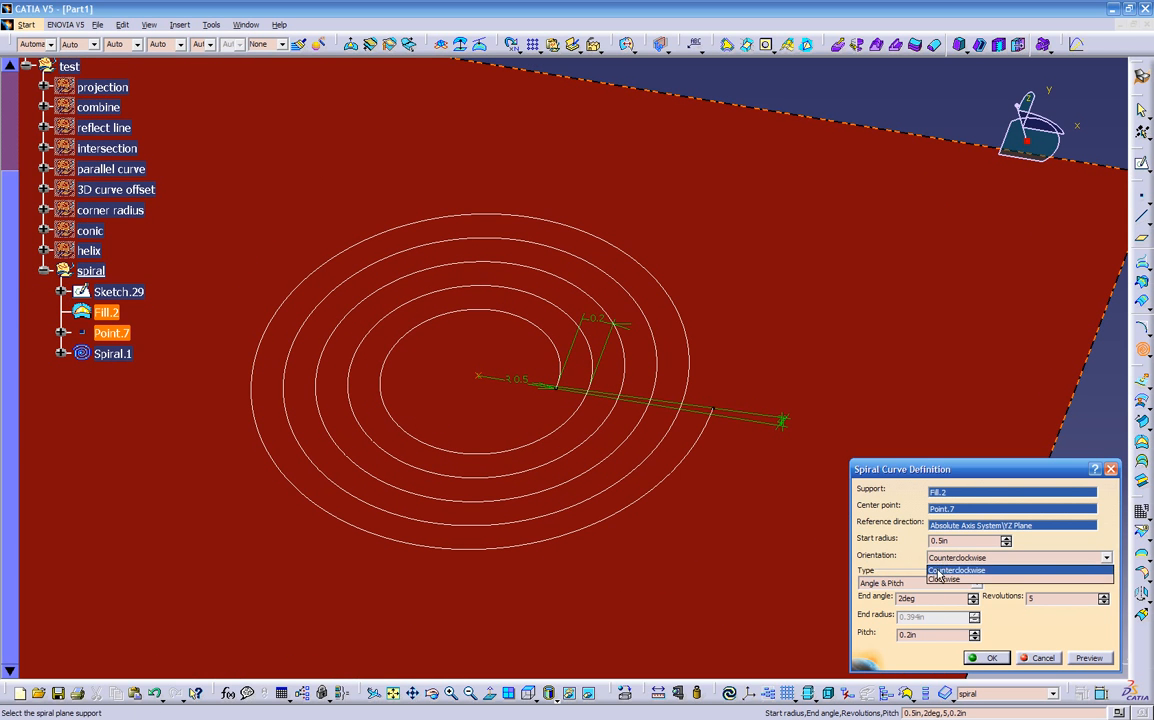
{"action": "left_click", "coordinate": [936, 580]}
{"action": "middle_click_drag", "start_coordinate": [549, 522], "coordinate": [634, 494]}
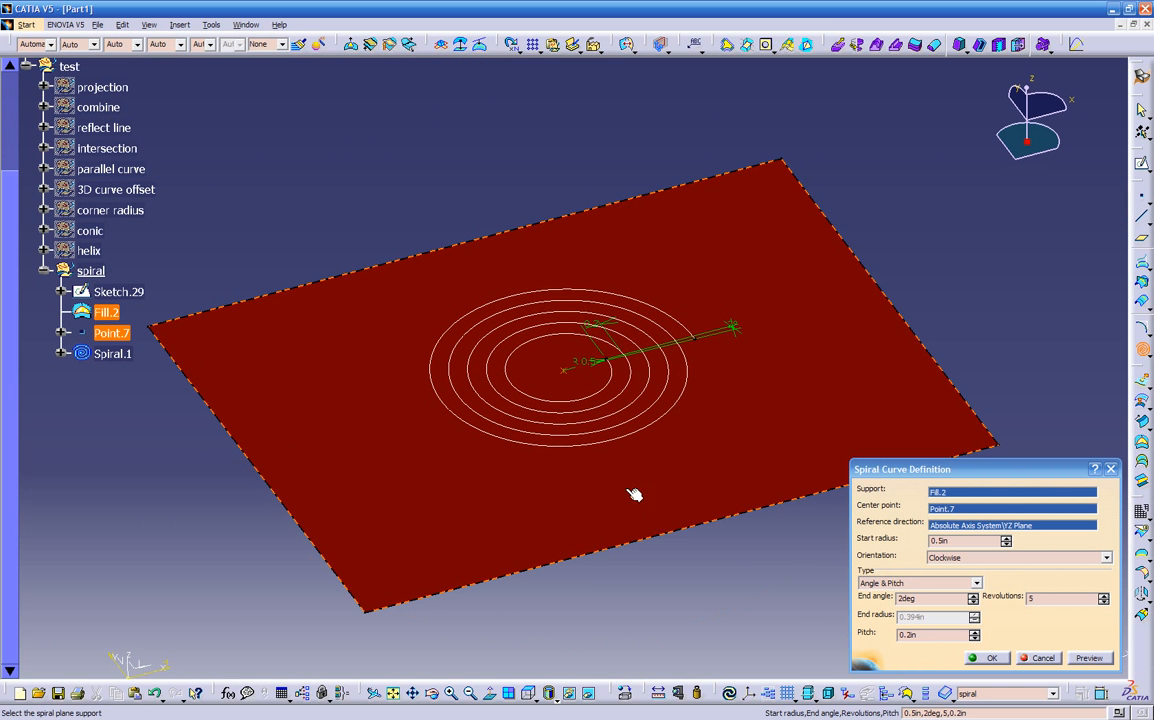
{"action": "left_click", "coordinate": [985, 658]}
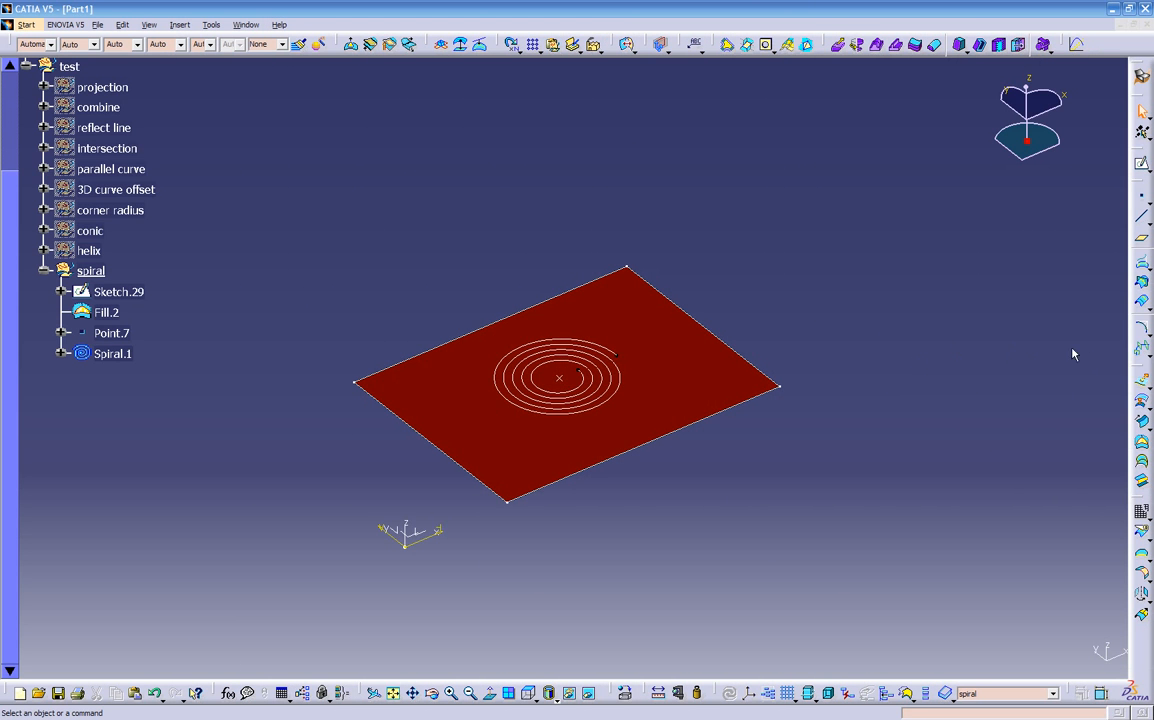
{"action": "left_click", "coordinate": [1149, 362]}
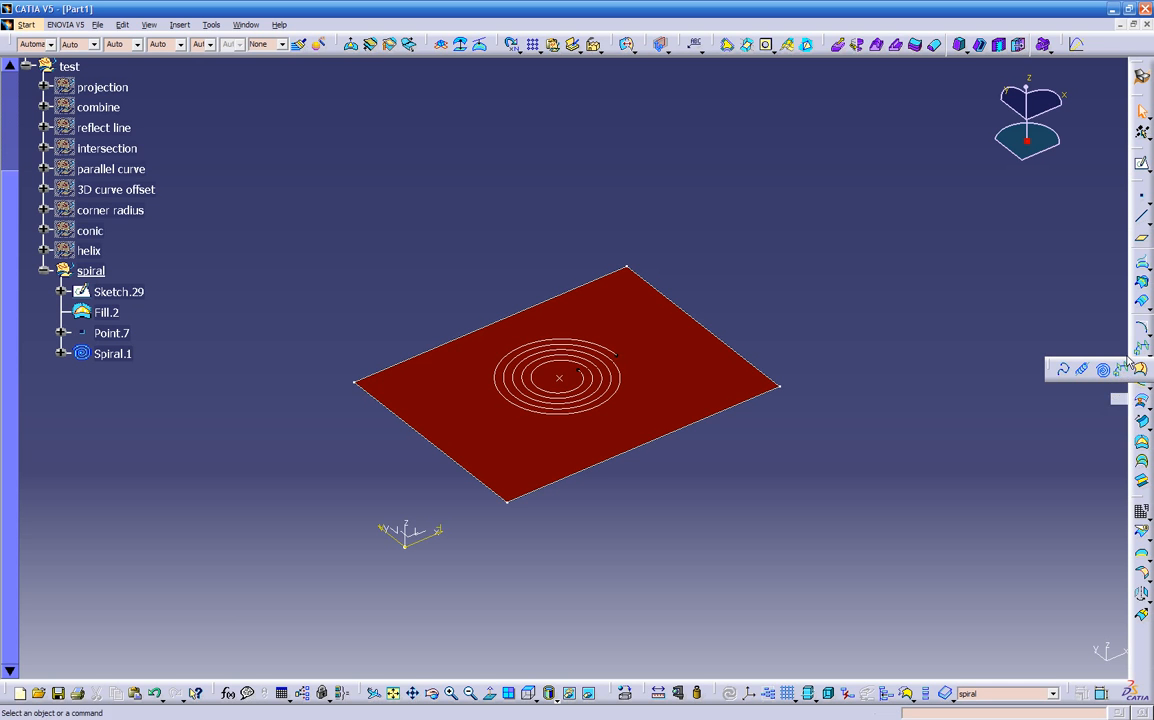
{"action": "left_click", "coordinate": [1065, 370]}
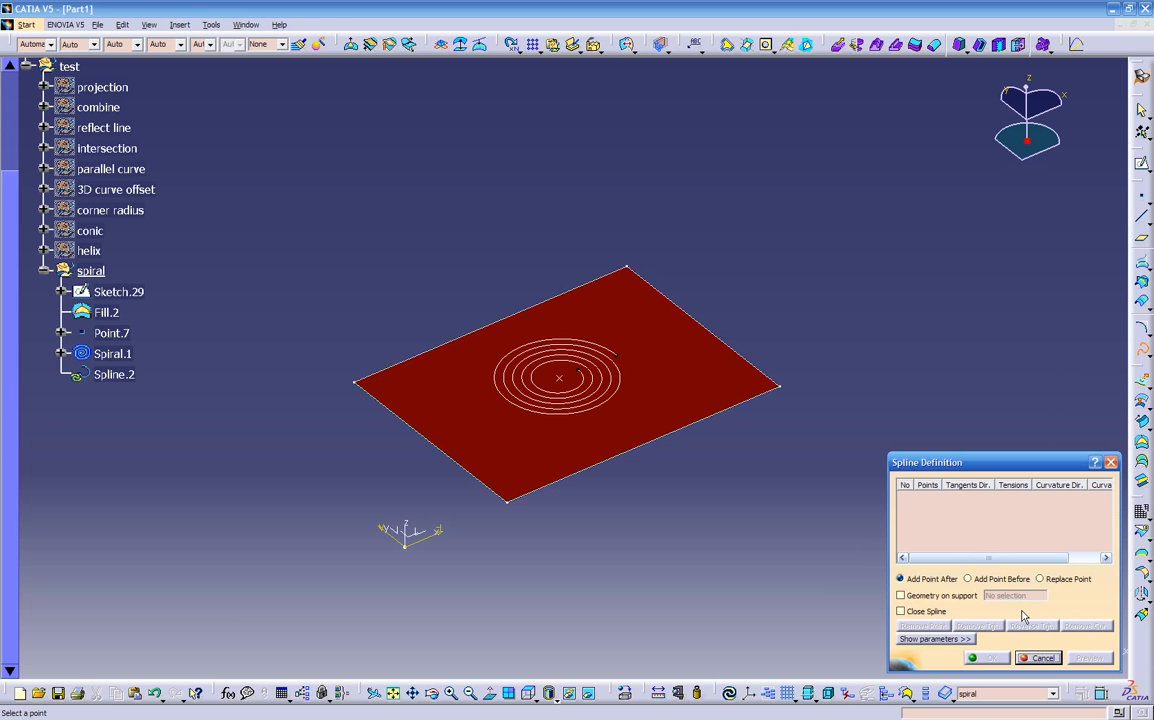
{"action": "left_click", "coordinate": [1038, 658]}
Hide the spiral geometrical set and collapse it in the specification tree
{"action": "middle_click_drag", "start_coordinate": [831, 518], "coordinate": [831, 472]}
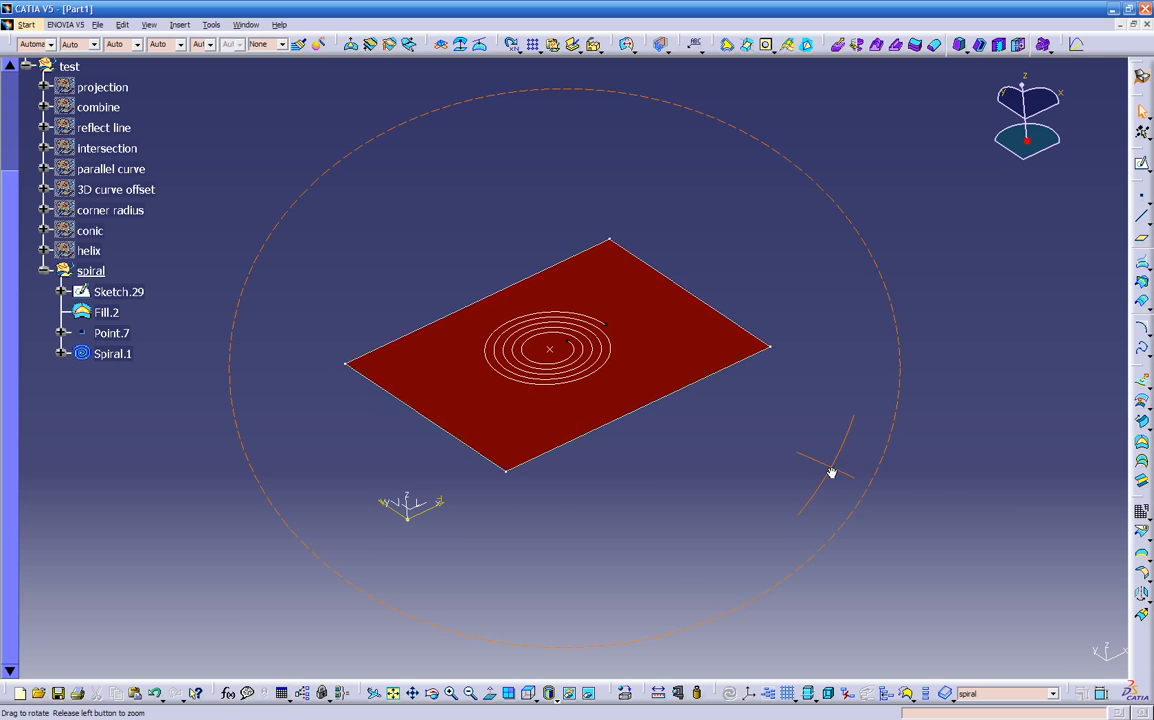
{"action": "right_click", "coordinate": [99, 271]}
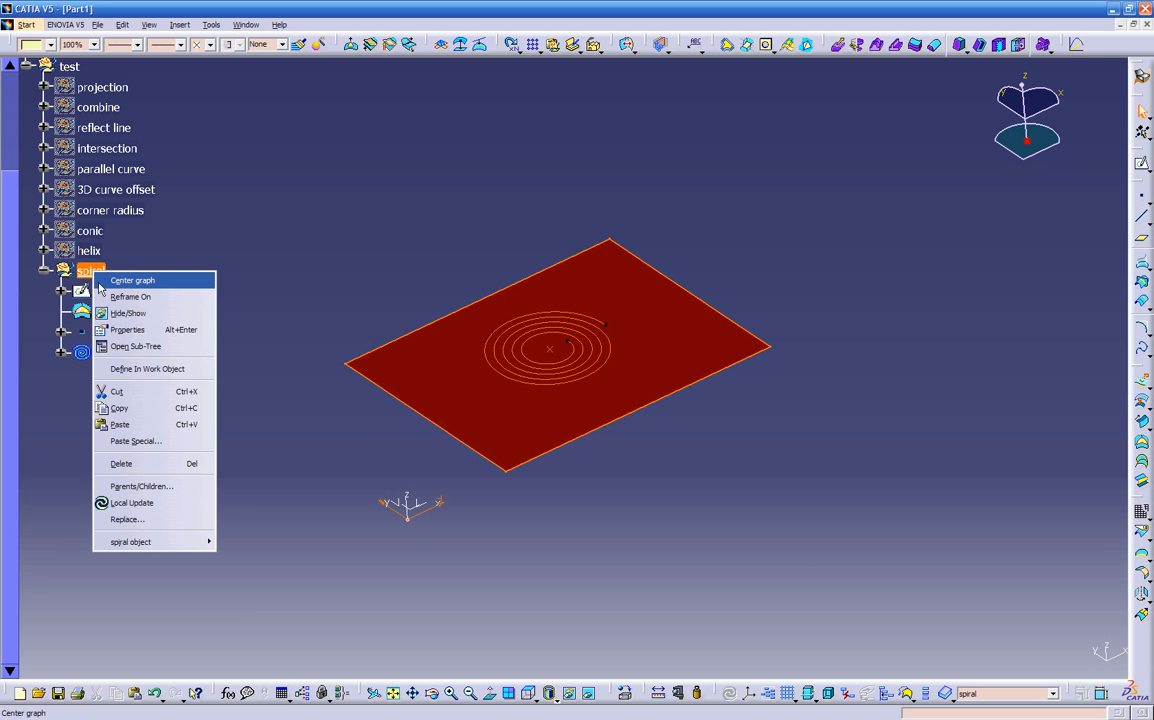
{"action": "left_click", "coordinate": [122, 314]}
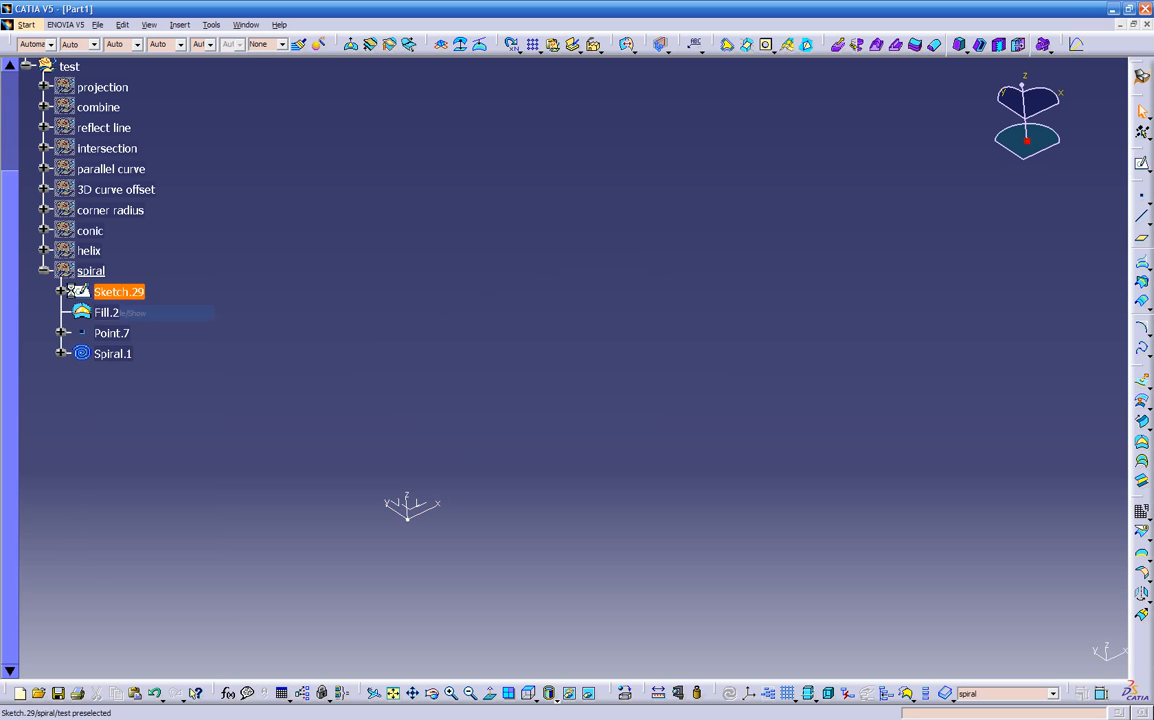
{"action": "left_click", "coordinate": [44, 270]}
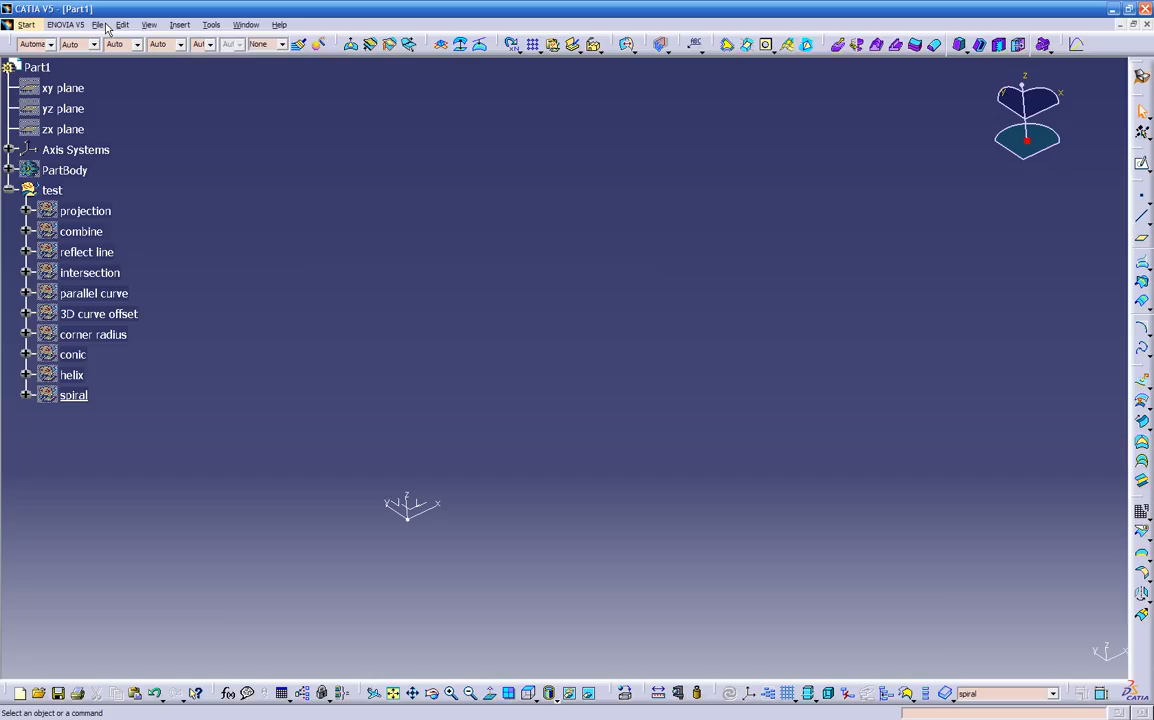
Insert a new geometrical set named spine inside the test geometrical set
{"action": "left_click", "coordinate": [179, 25]}
{"action": "left_click", "coordinate": [210, 88]}
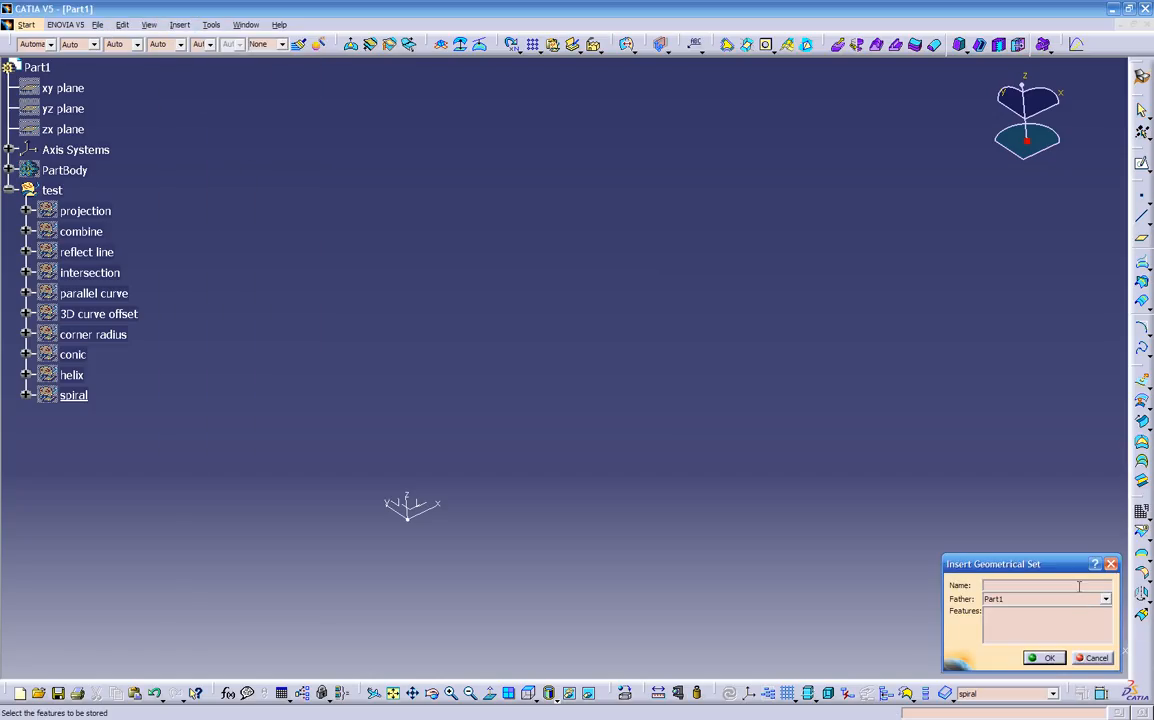
{"action": "type", "text": "spine"}
{"action": "left_click", "coordinate": [1105, 598]}
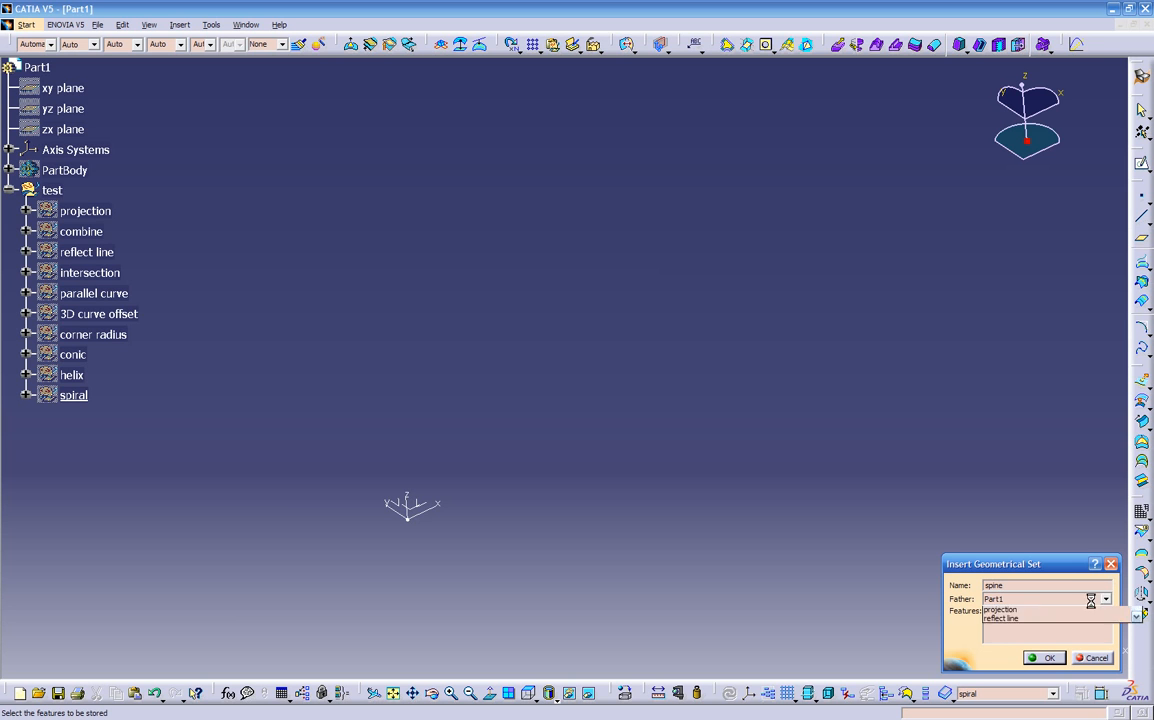
{"action": "left_click", "coordinate": [1001, 691]}
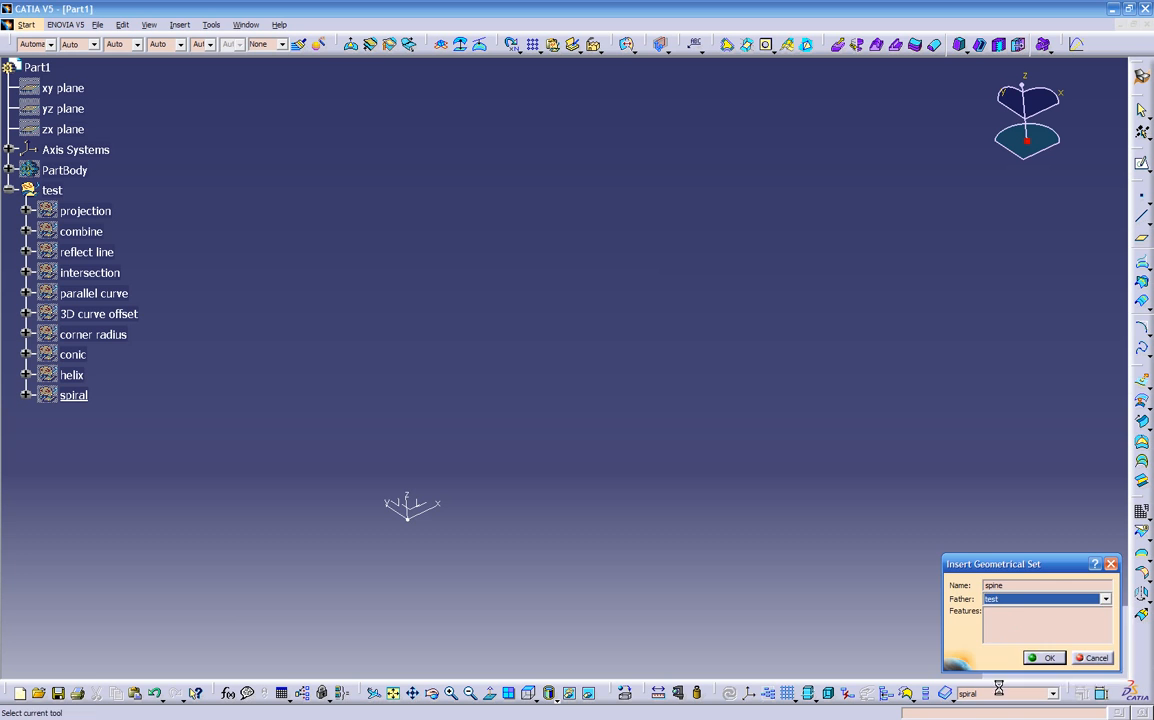
{"action": "left_click", "coordinate": [1040, 659]}
Sketch a wavy five-point spline starting at the origin on the xy plane and exit the sketch
{"action": "middle_click_drag", "start_coordinate": [415, 619], "coordinate": [382, 516]}
{"action": "left_click", "coordinate": [515, 690]}
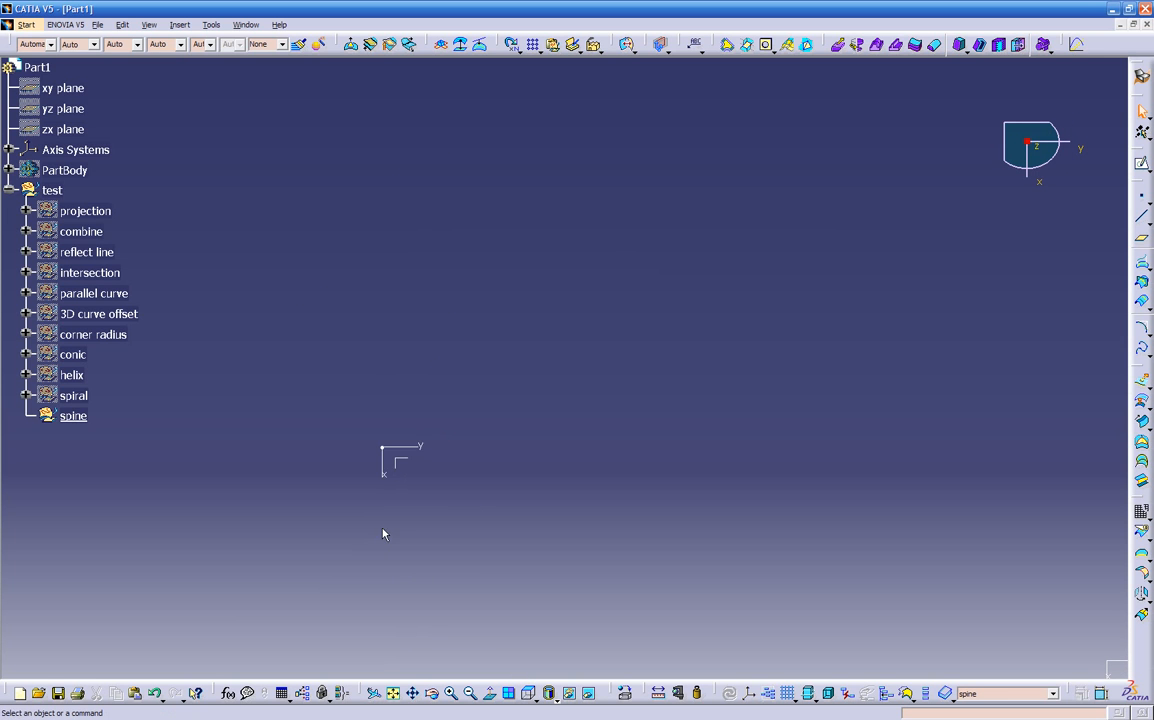
{"action": "left_click", "coordinate": [404, 463]}
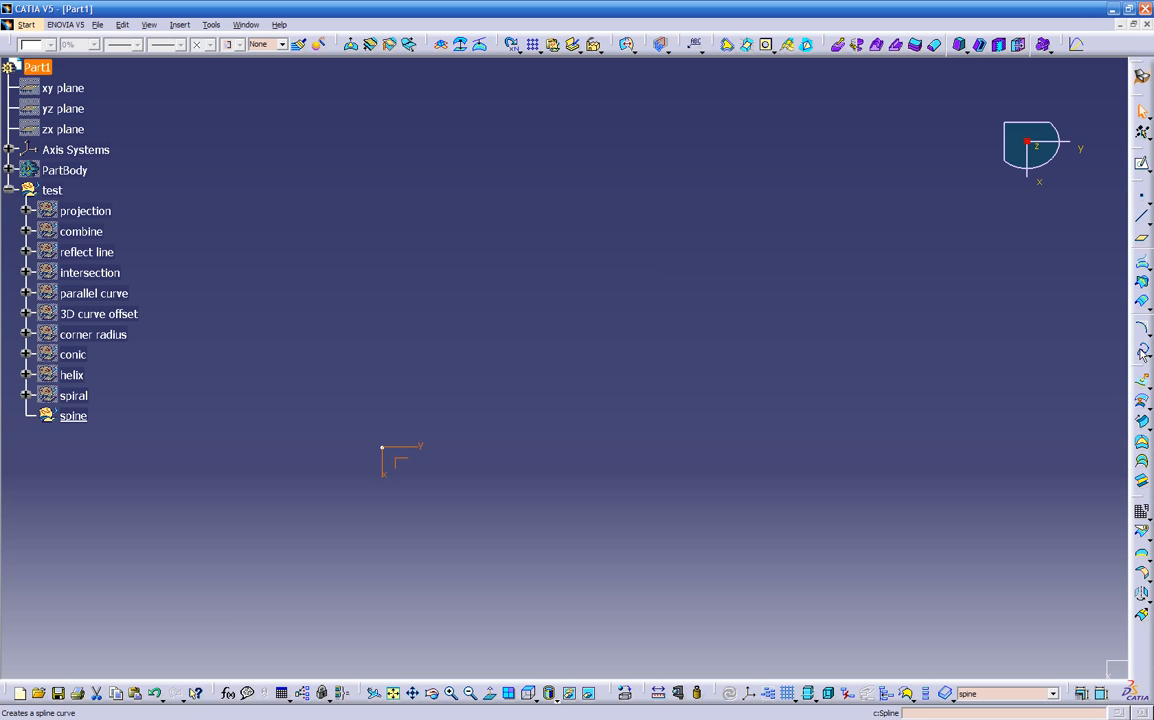
{"action": "left_click", "coordinate": [1141, 166]}
{"action": "middle_click_drag", "start_coordinate": [762, 474], "coordinate": [499, 442]}
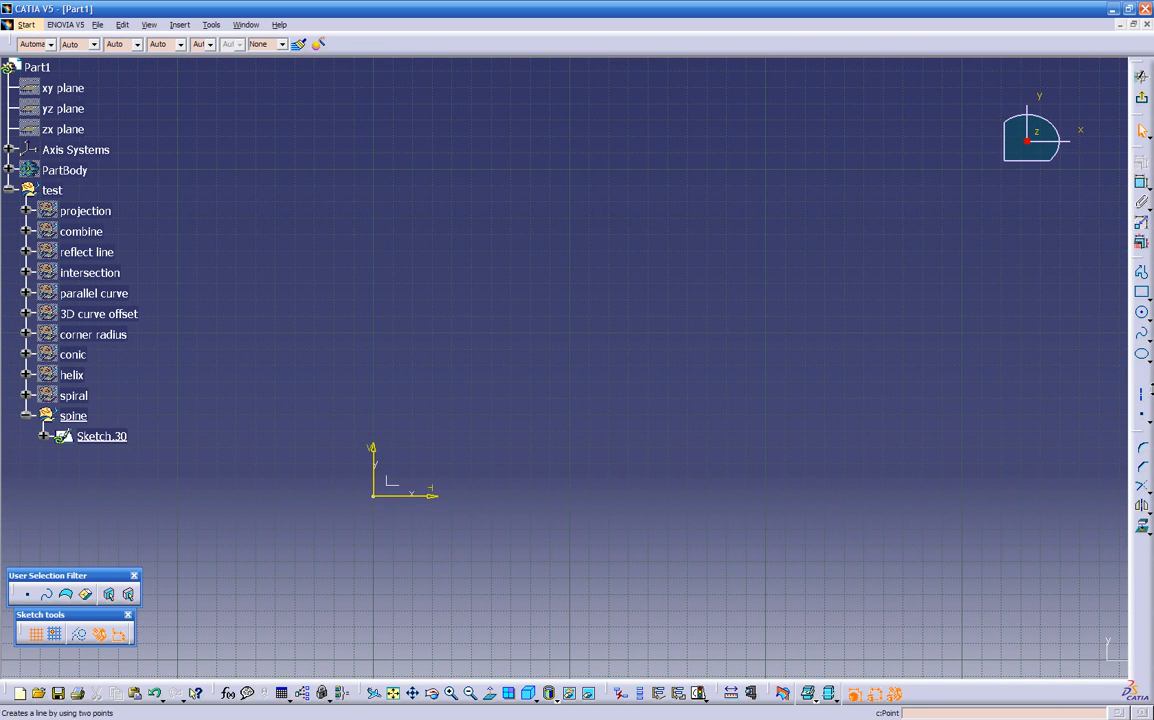
{"action": "left_click", "coordinate": [1141, 333]}
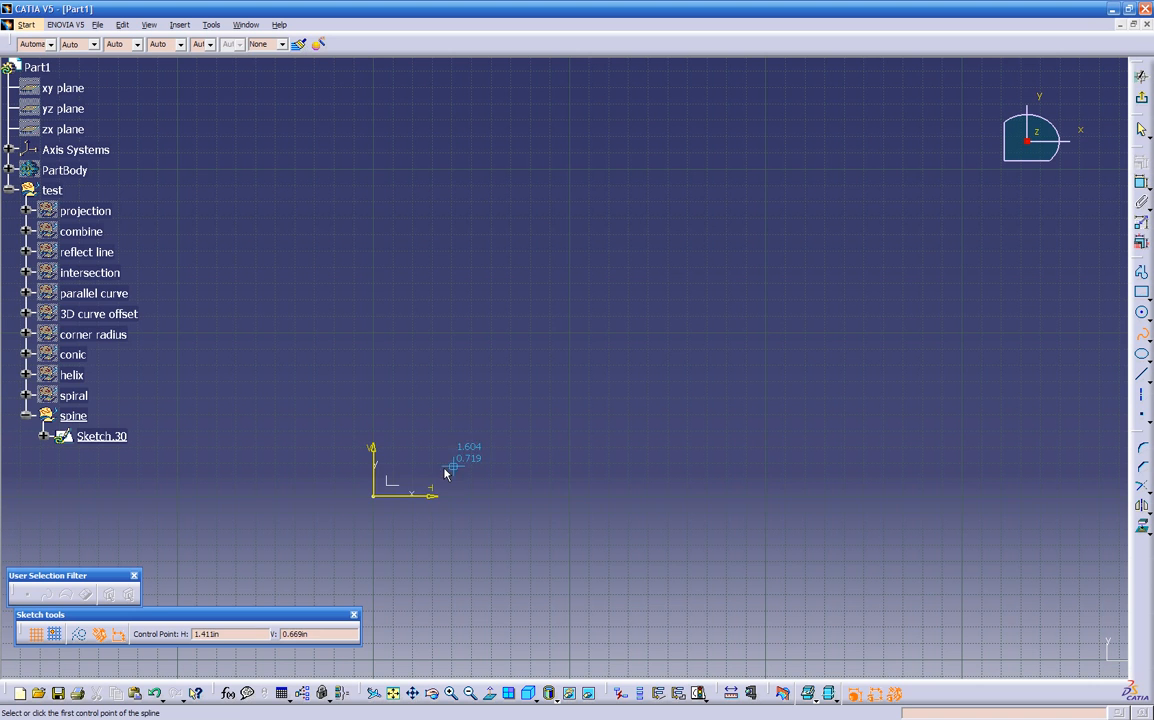
{"action": "left_click", "coordinate": [374, 495]}
{"action": "left_click", "coordinate": [507, 440]}
{"action": "left_click", "coordinate": [808, 470]}
{"action": "left_click", "coordinate": [961, 524]}
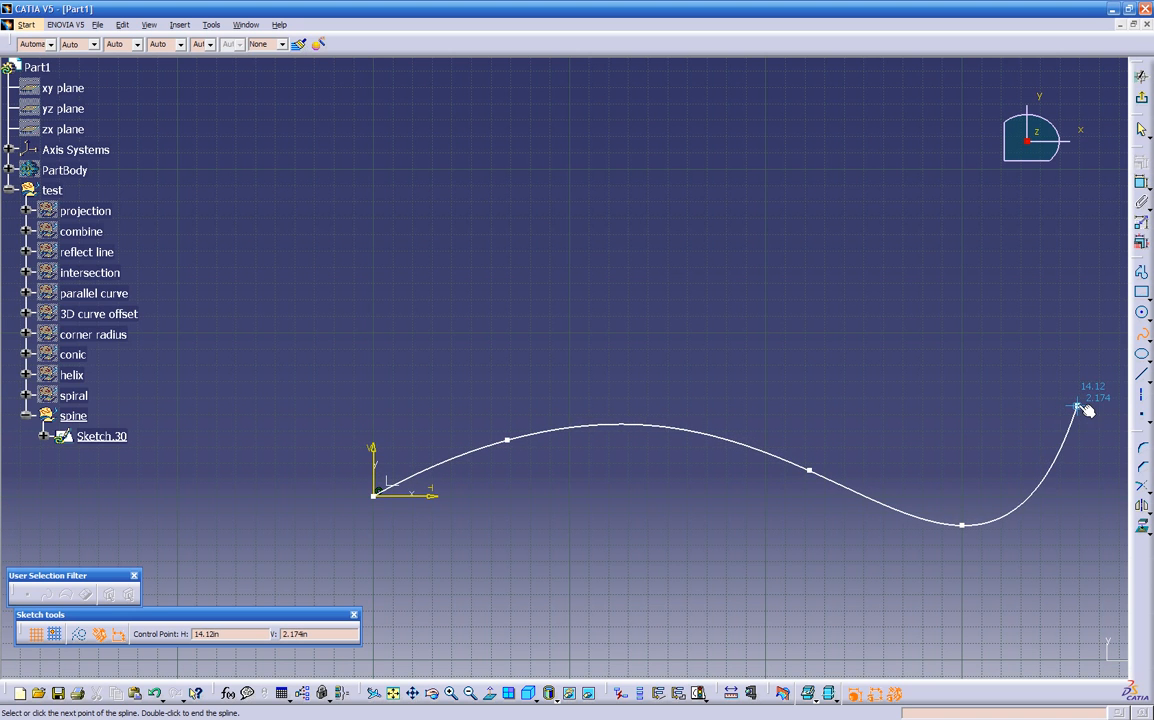
{"action": "mouse_move", "coordinate": [1095, 400]}
{"action": "middle_mouse_down"}
{"action": "mouse_move", "coordinate": [868, 404]}
{"action": "mouse_move", "coordinate": [814, 345]}
{"action": "middle_mouse_up"}
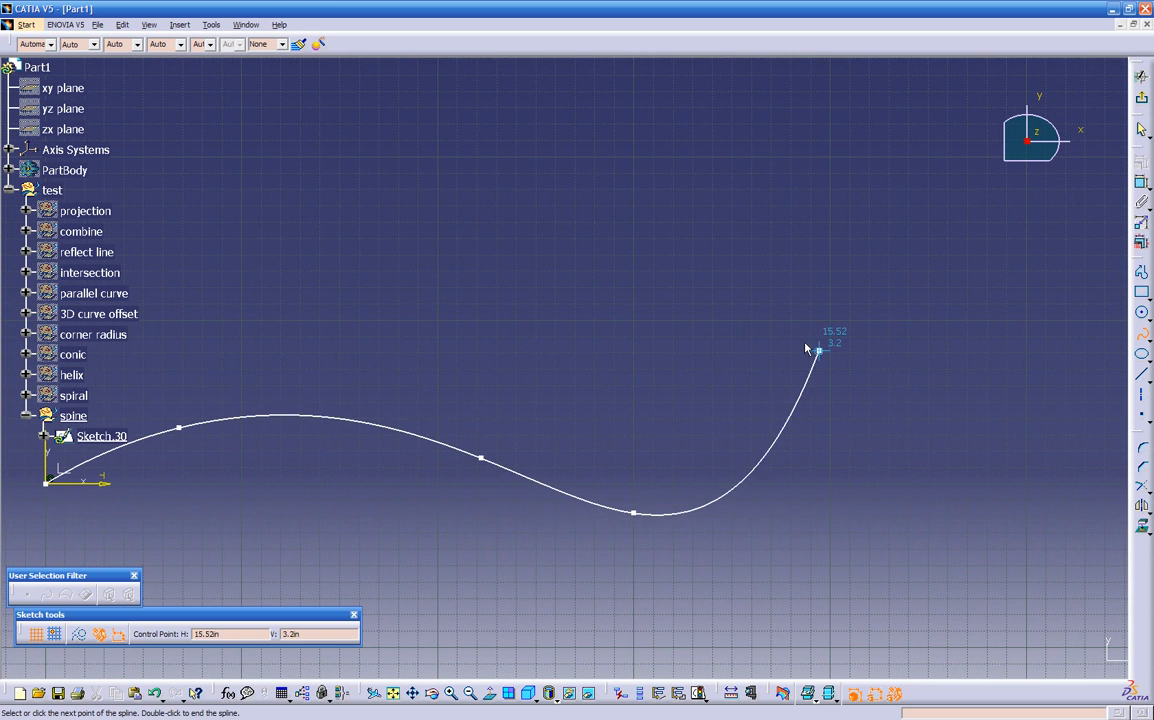
{"action": "left_click", "coordinate": [936, 421]}
{"action": "double_click", "coordinate": [975, 301]}
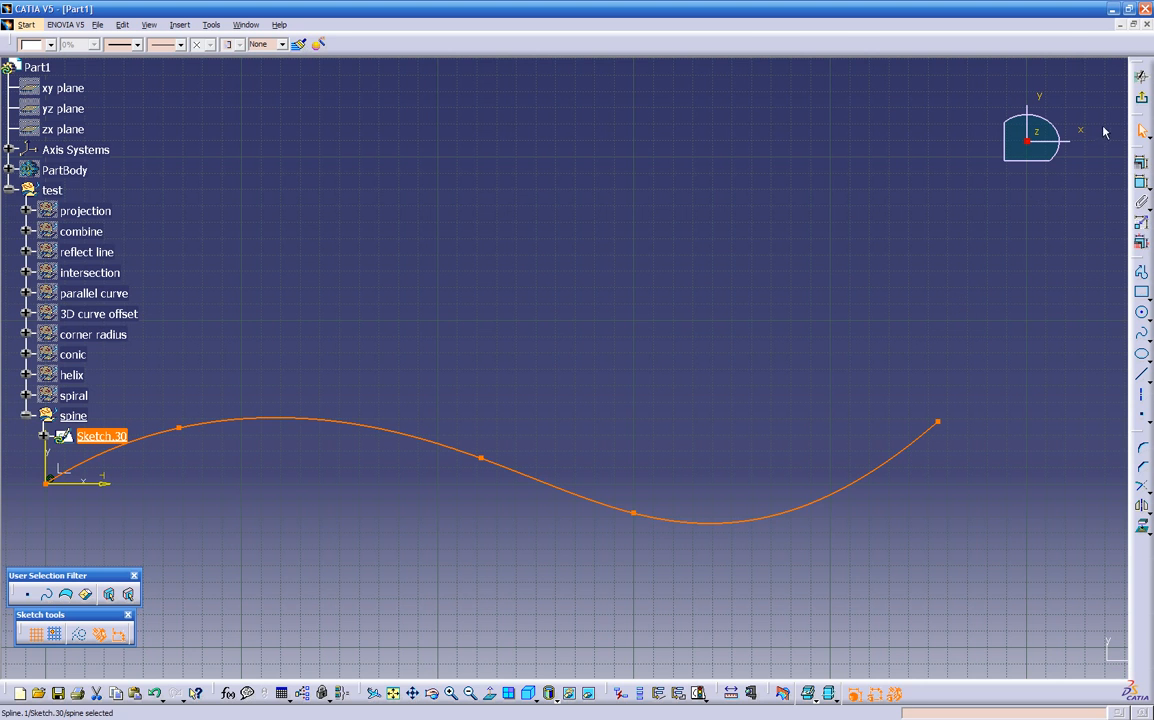
{"action": "left_click", "coordinate": [1141, 98]}
Sketch a second wavy spline with six control points from the origin on the zx plane and exit the sketch
{"action": "middle_click_drag", "start_coordinate": [801, 394], "coordinate": [721, 266]}
{"action": "middle_click_drag", "start_coordinate": [539, 399], "coordinate": [660, 520]}
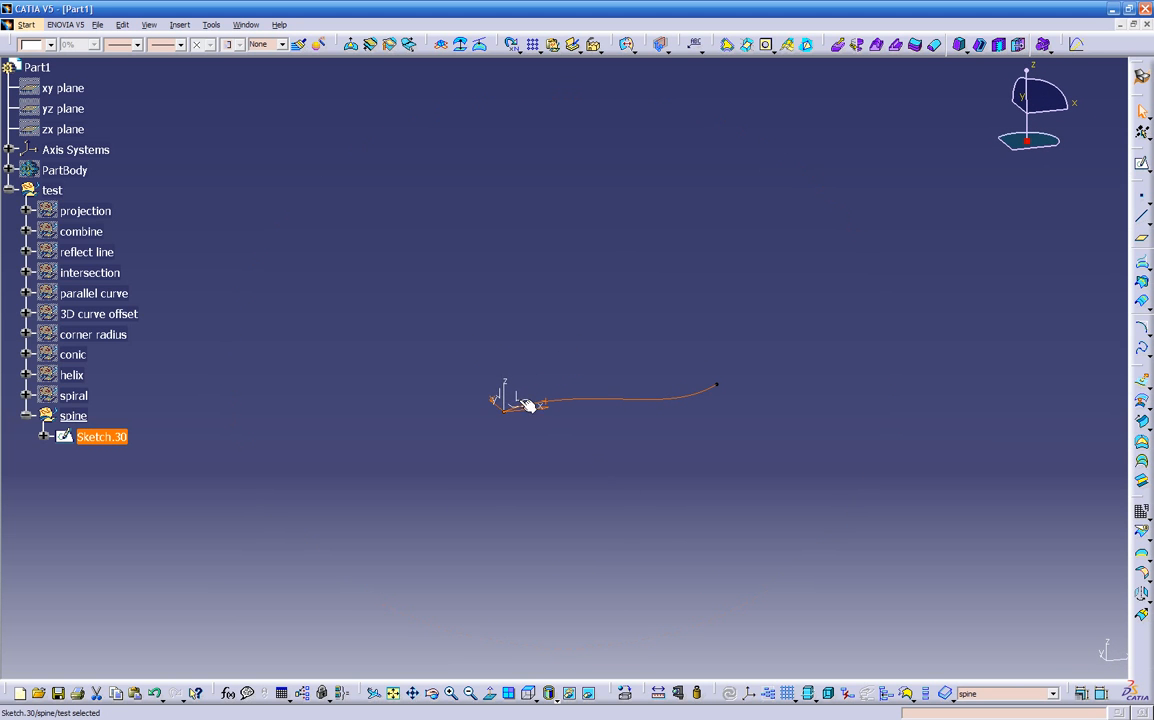
{"action": "left_click", "coordinate": [527, 405]}
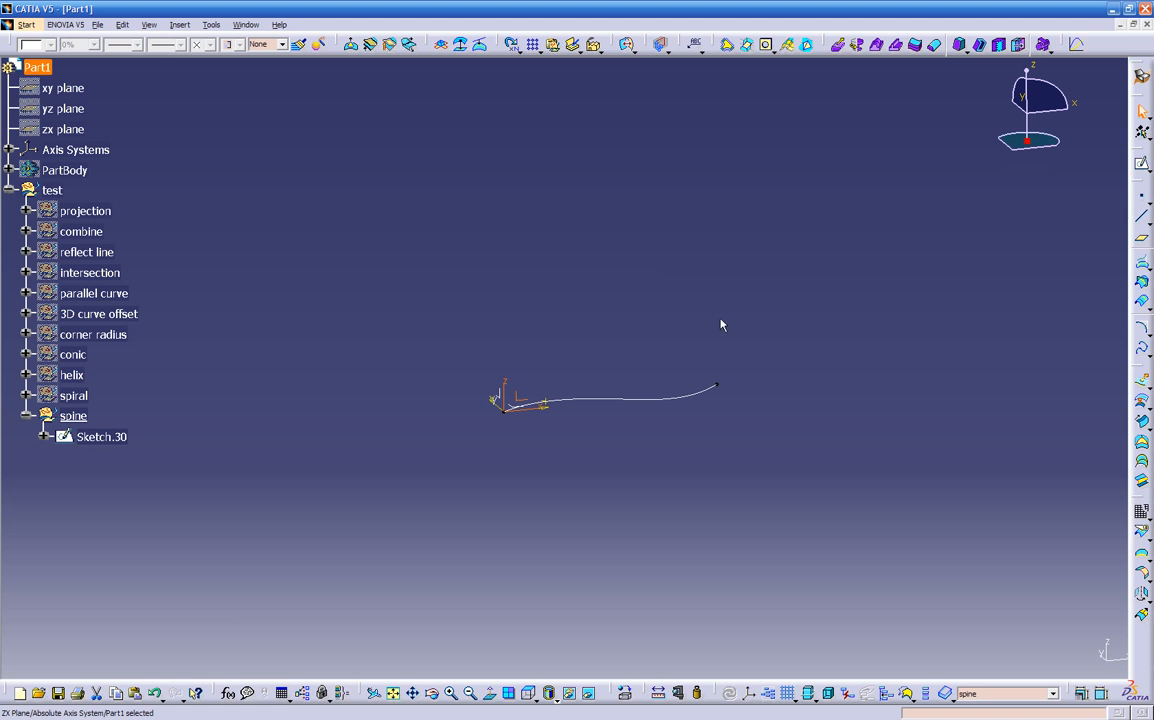
{"action": "left_click", "coordinate": [1141, 163]}
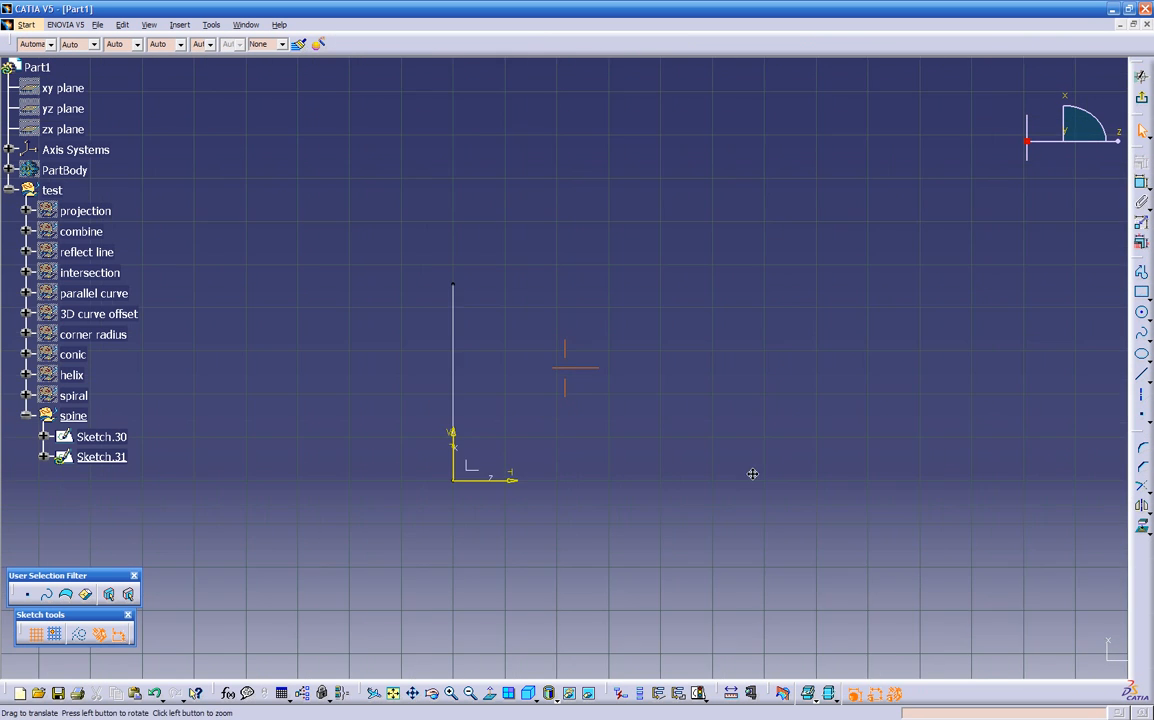
{"action": "left_click", "coordinate": [1141, 333]}
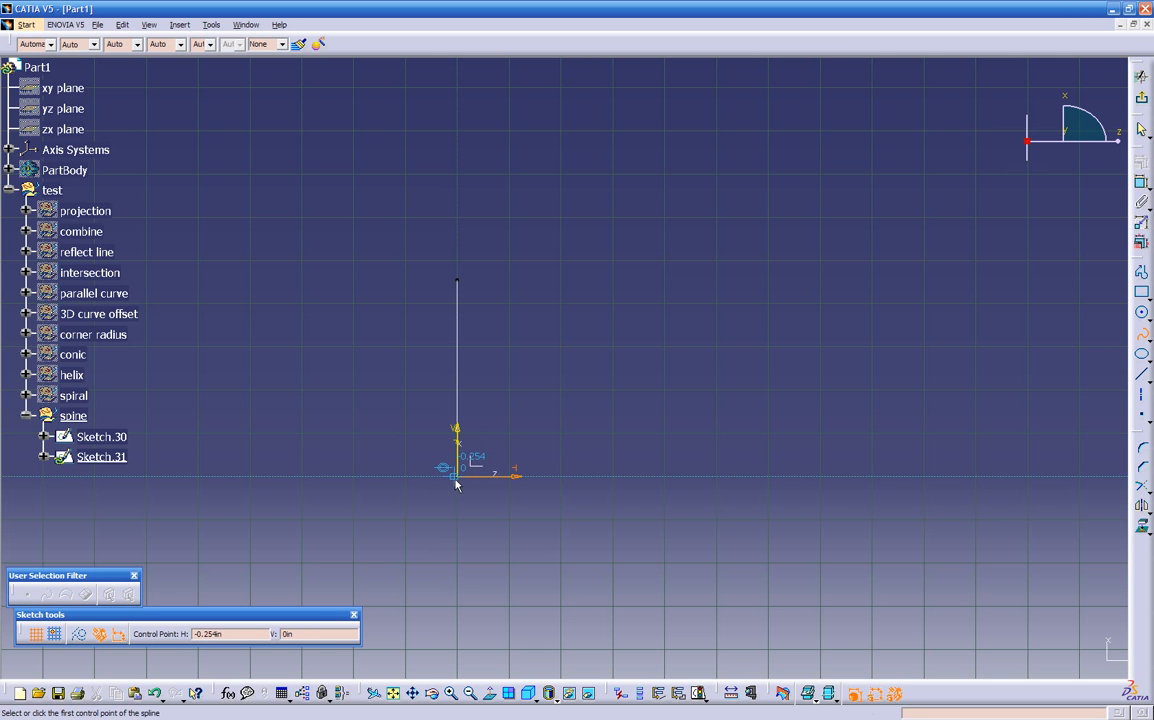
{"action": "left_click", "coordinate": [457, 475]}
{"action": "left_click", "coordinate": [498, 434]}
{"action": "left_click", "coordinate": [481, 361]}
{"action": "left_click", "coordinate": [547, 313]}
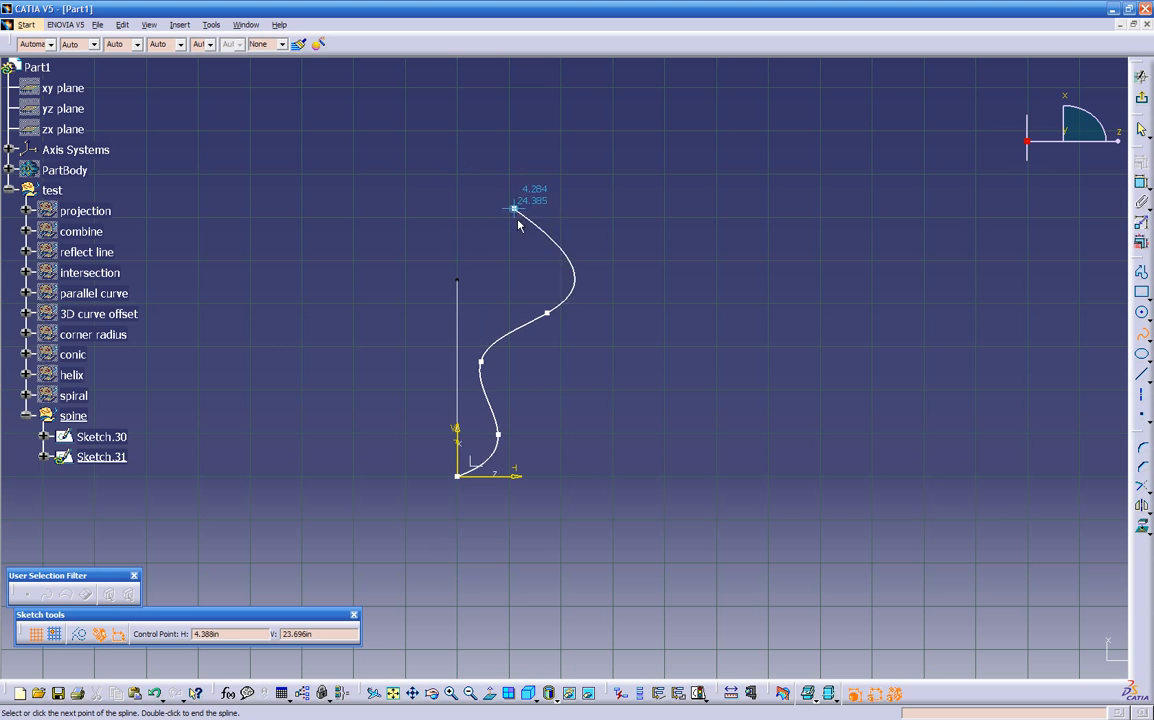
{"action": "left_click", "coordinate": [527, 238]}
{"action": "left_click", "coordinate": [485, 184]}
{"action": "double_click", "coordinate": [486, 183]}
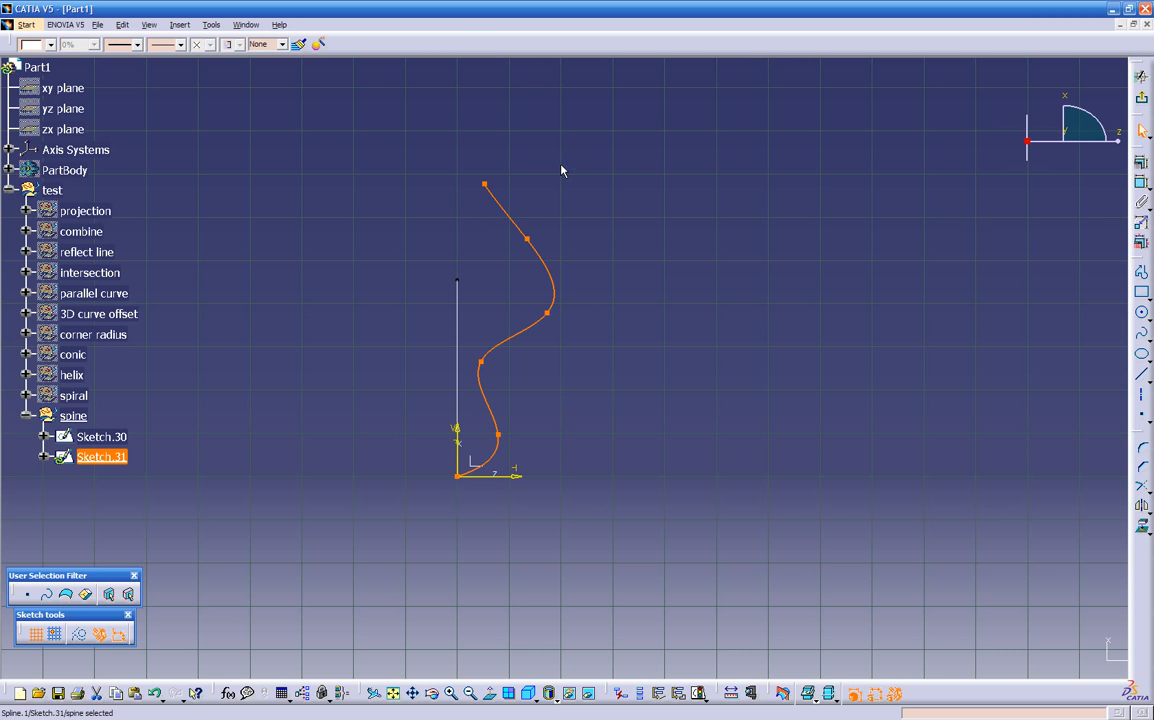
{"action": "left_click", "coordinate": [1143, 102]}
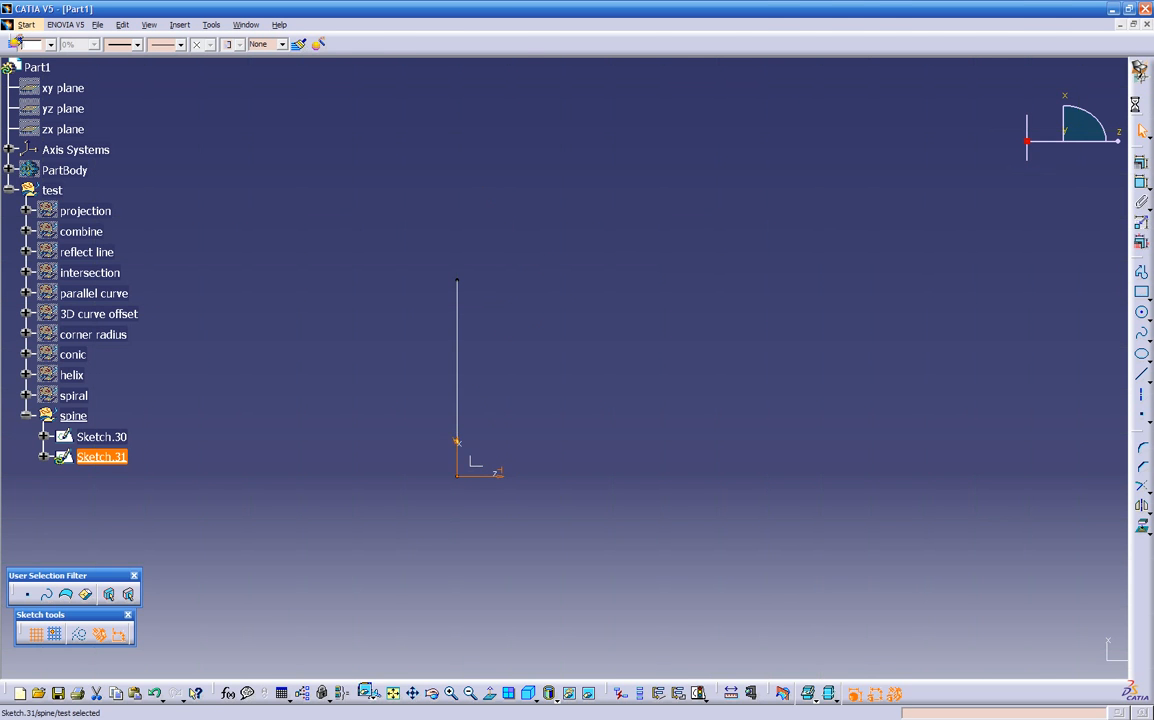
Combine the zx-plane spline sketch and the xy-plane spline sketch into one 3D curve with the Normal combine type
{"action": "mouse_move", "coordinate": [566, 529]}
{"action": "middle_mouse_down"}
{"action": "mouse_move", "coordinate": [770, 442]}
{"action": "mouse_move", "coordinate": [863, 504]}
{"action": "mouse_move", "coordinate": [848, 516]}
{"action": "mouse_move", "coordinate": [795, 514]}
{"action": "middle_mouse_up"}
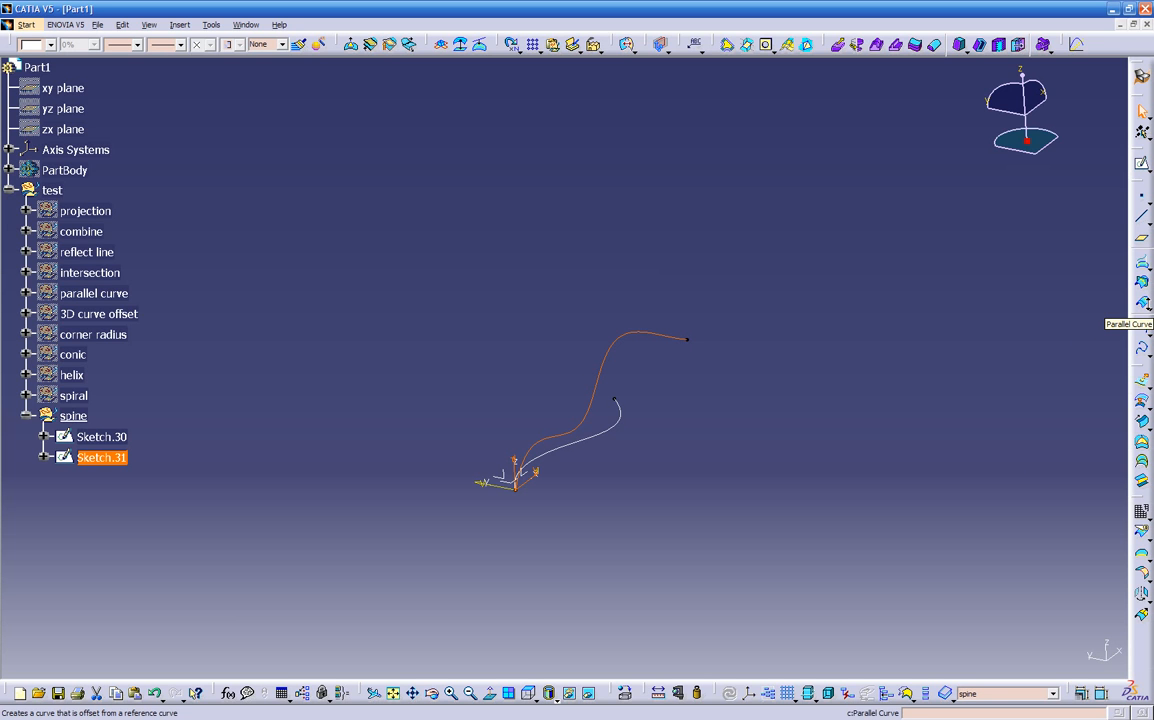
{"action": "left_click", "coordinate": [1145, 284]}
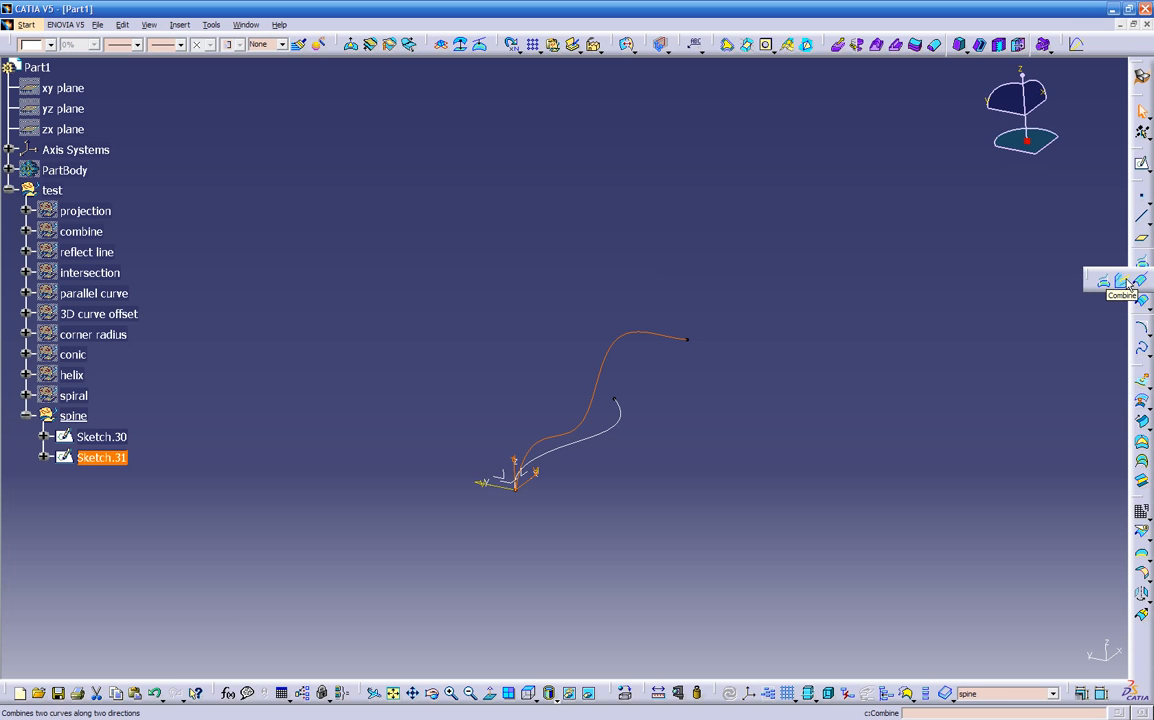
{"action": "left_click", "coordinate": [1123, 284]}
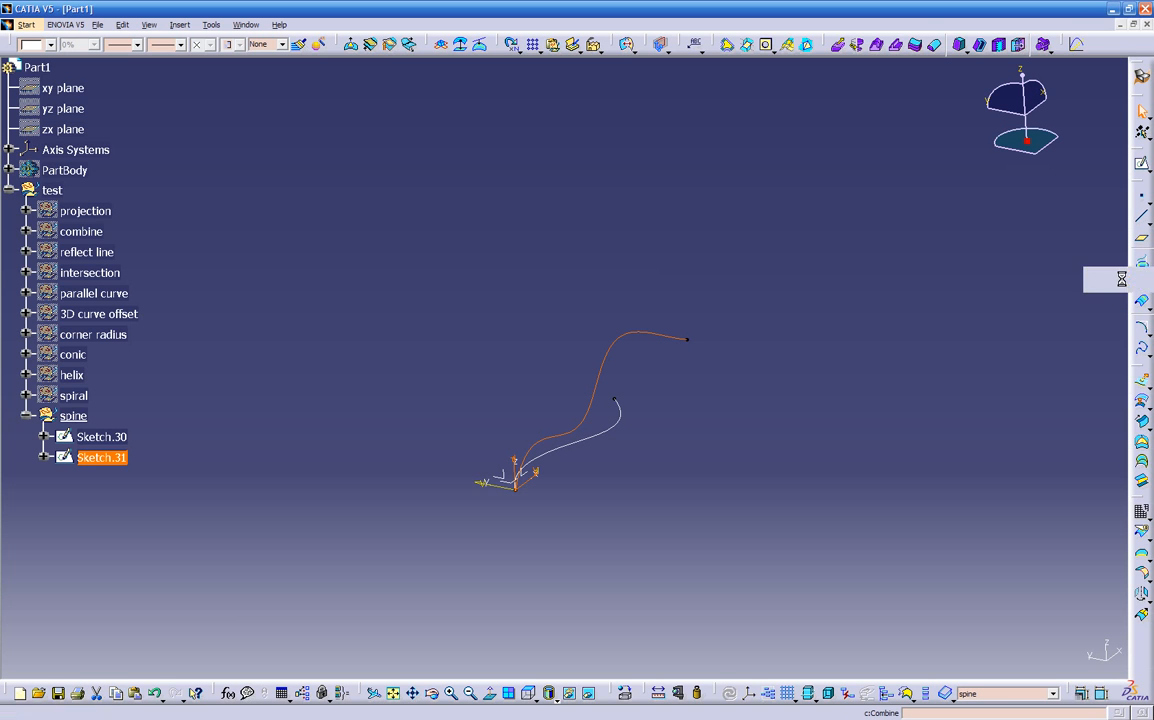
{"action": "left_click", "coordinate": [600, 438]}
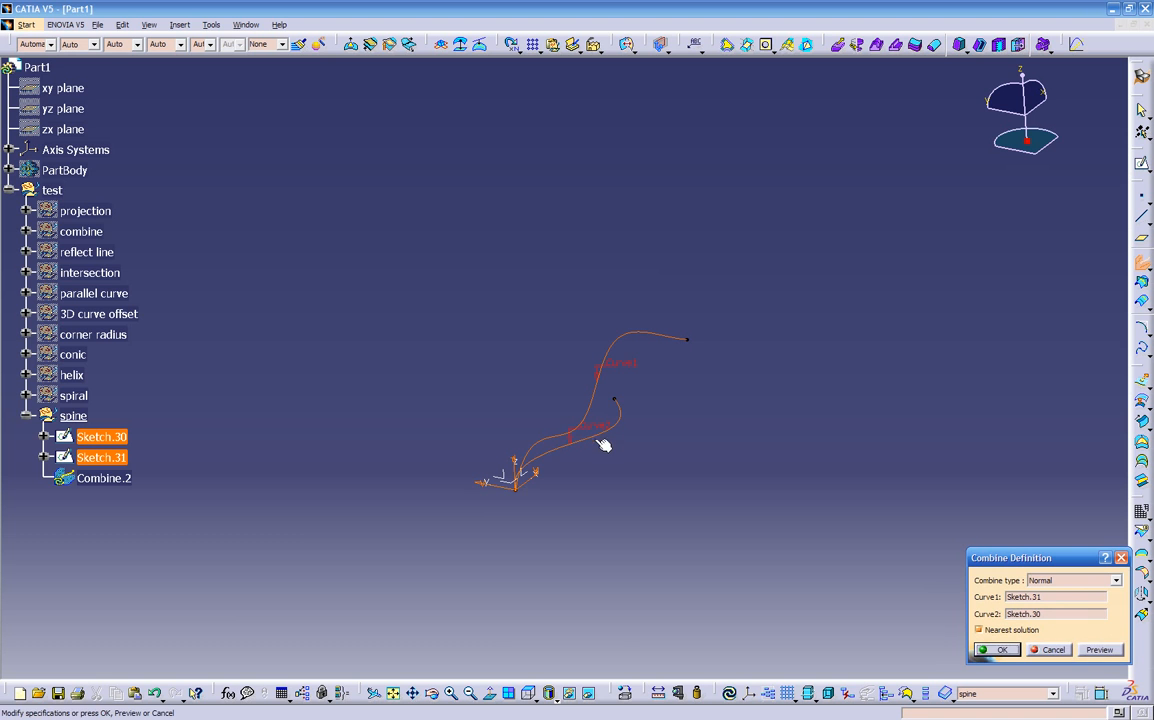
{"action": "left_click", "coordinate": [1030, 630]}
{"action": "middle_click_drag", "start_coordinate": [799, 603], "coordinate": [853, 542]}
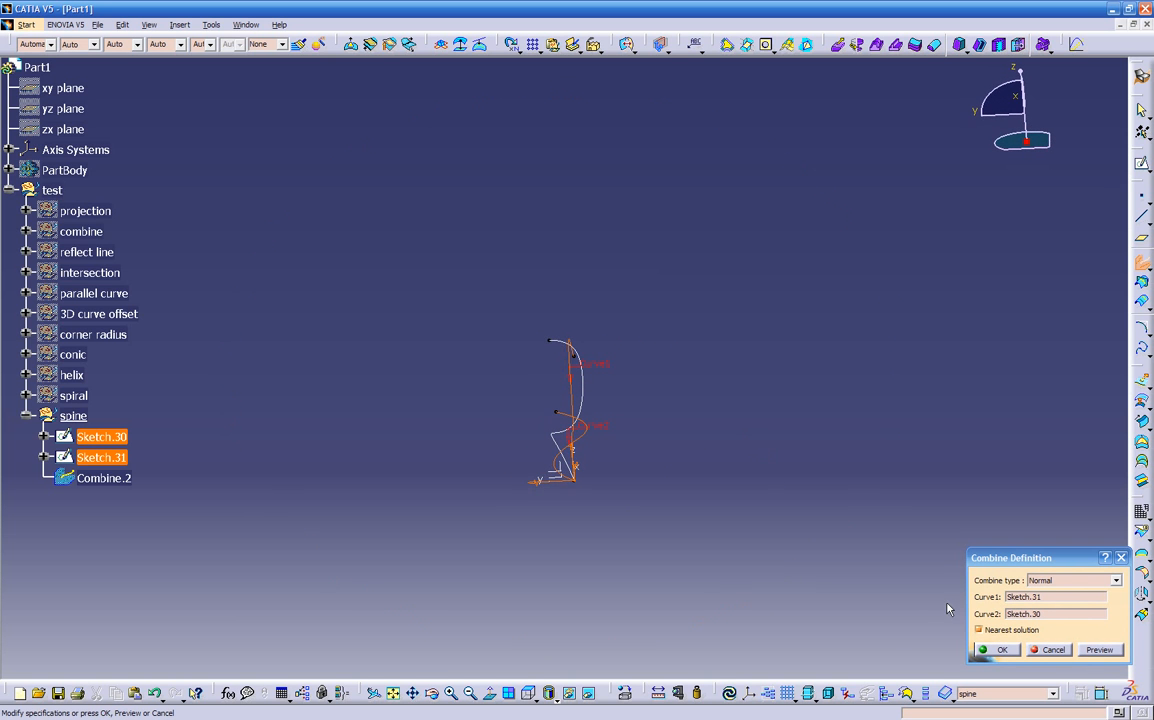
{"action": "left_click", "coordinate": [1000, 650]}
Examine the combined 3D curve against its two source sketches from several viewing angles
{"action": "middle_click_drag", "start_coordinate": [778, 603], "coordinate": [560, 520]}
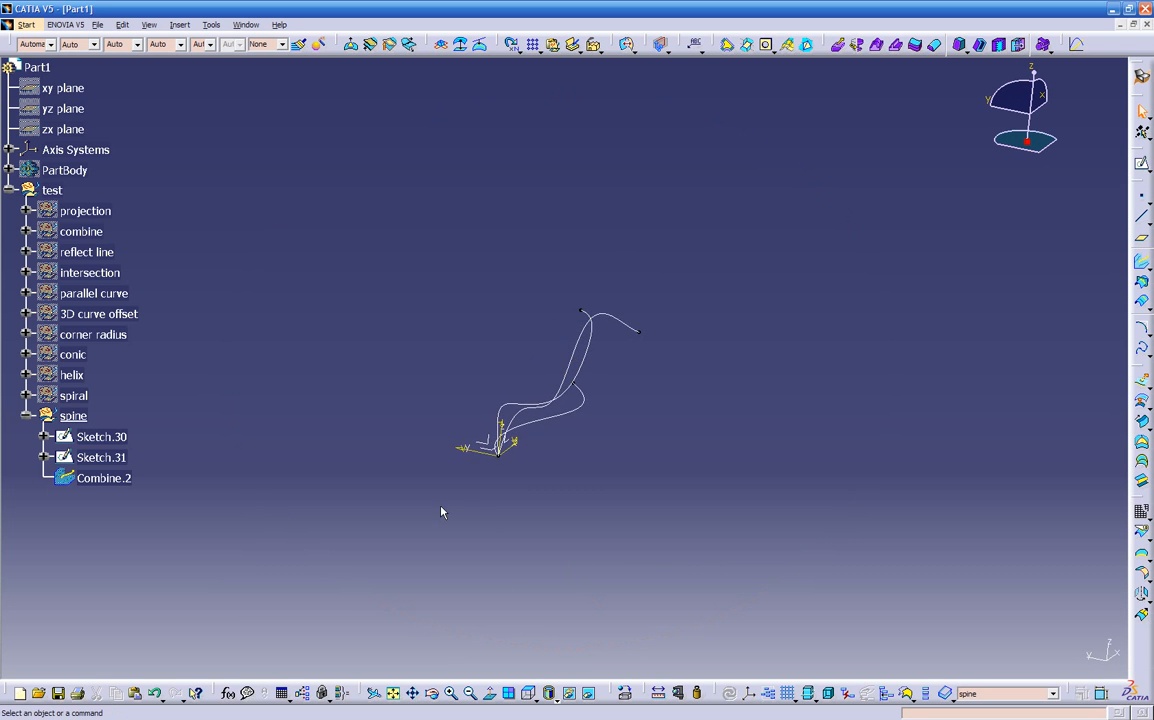
{"action": "left_click", "coordinate": [84, 440]}
{"action": "left_click", "coordinate": [100, 458], "text": "ctrl"}
{"action": "mouse_move", "coordinate": [261, 481]}
{"action": "middle_mouse_down"}
{"action": "mouse_move", "coordinate": [410, 517]}
{"action": "mouse_move", "coordinate": [543, 473]}
{"action": "mouse_move", "coordinate": [543, 453]}
{"action": "mouse_move", "coordinate": [472, 447]}
{"action": "mouse_move", "coordinate": [541, 448]}
{"action": "mouse_move", "coordinate": [541, 433]}
{"action": "mouse_move", "coordinate": [640, 425]}
{"action": "mouse_move", "coordinate": [715, 402]}
{"action": "mouse_move", "coordinate": [703, 316]}
{"action": "mouse_move", "coordinate": [626, 481]}
{"action": "middle_mouse_up"}
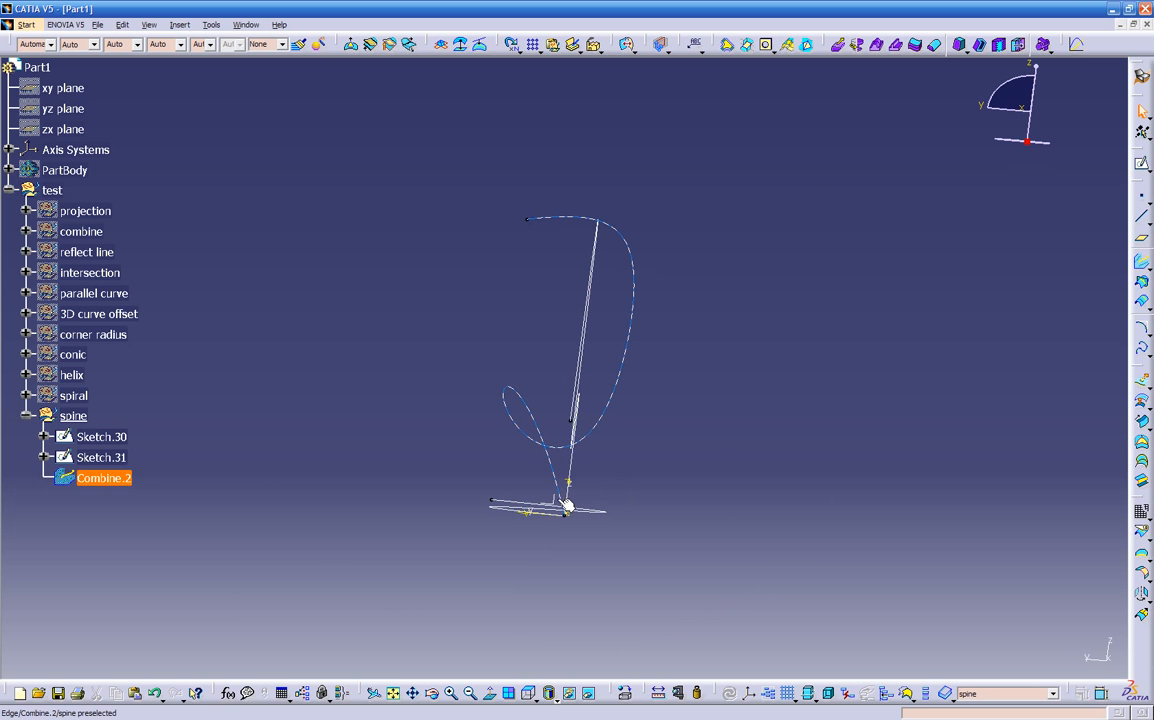
{"action": "left_click", "coordinate": [557, 501]}
{"action": "left_click", "coordinate": [489, 695]}
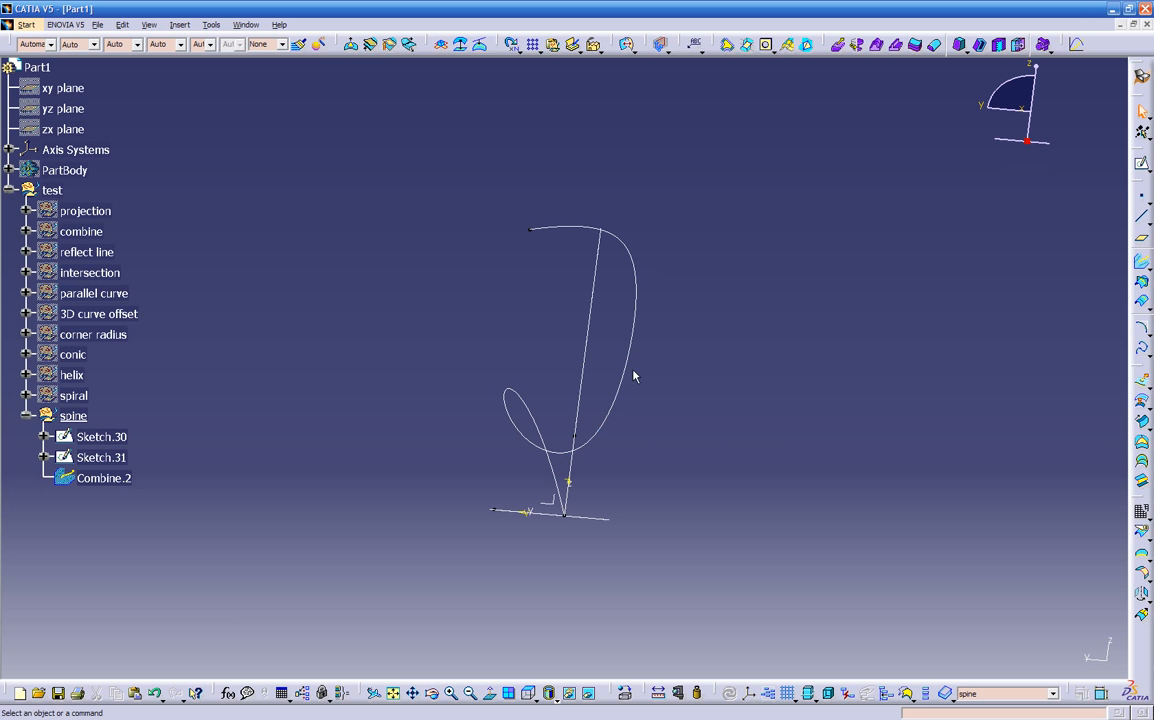
{"action": "mouse_move", "coordinate": [548, 450]}
{"action": "middle_mouse_down"}
{"action": "mouse_move", "coordinate": [528, 471]}
{"action": "mouse_move", "coordinate": [407, 520]}
{"action": "mouse_move", "coordinate": [476, 520]}
{"action": "middle_mouse_up"}
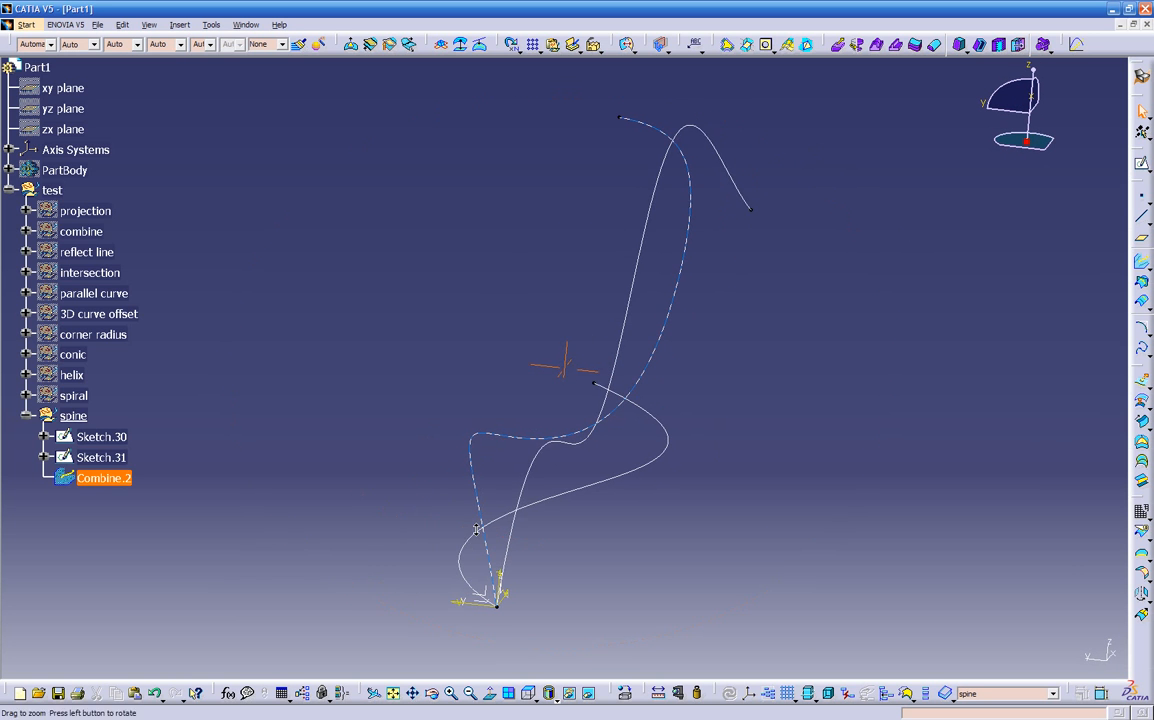
Hide the two source spline sketches, leaving only the combined curve displayed
{"action": "left_click", "coordinate": [516, 518], "text": "ctrl"}
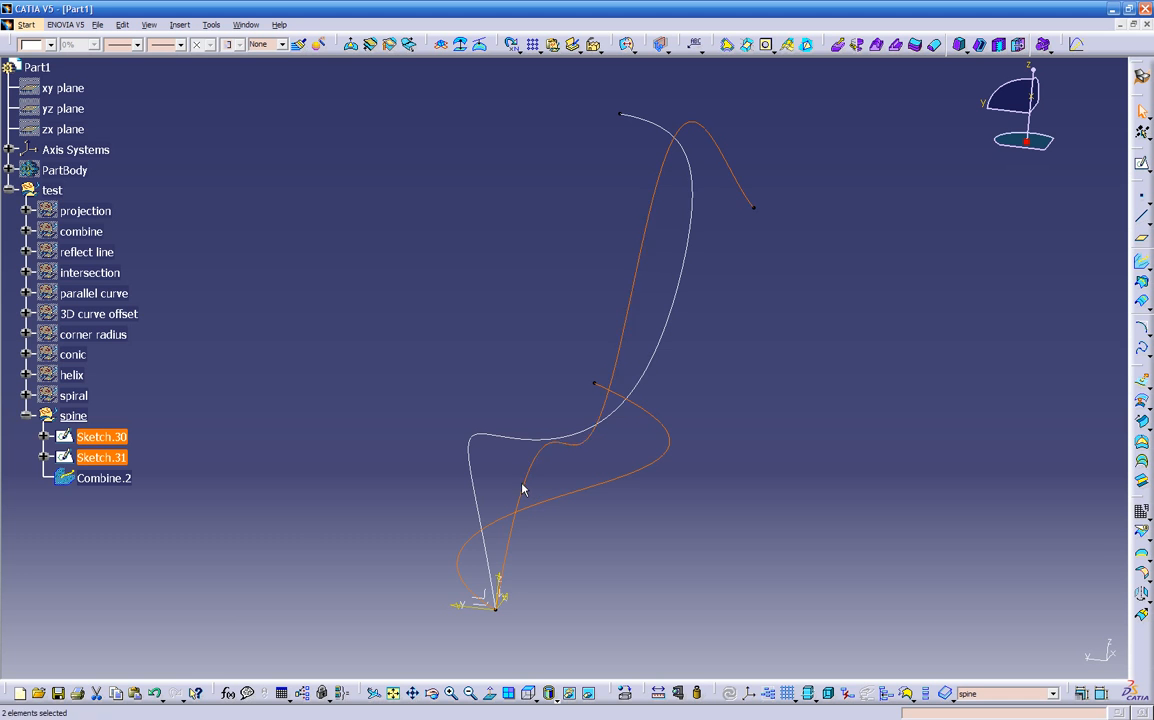
{"action": "right_click", "coordinate": [523, 484]}
{"action": "left_click", "coordinate": [567, 248]}
{"action": "mouse_move", "coordinate": [665, 469]}
{"action": "middle_mouse_down"}
{"action": "mouse_move", "coordinate": [592, 497]}
{"action": "mouse_move", "coordinate": [604, 463]}
{"action": "middle_mouse_up"}
{"action": "left_click", "coordinate": [604, 419]}
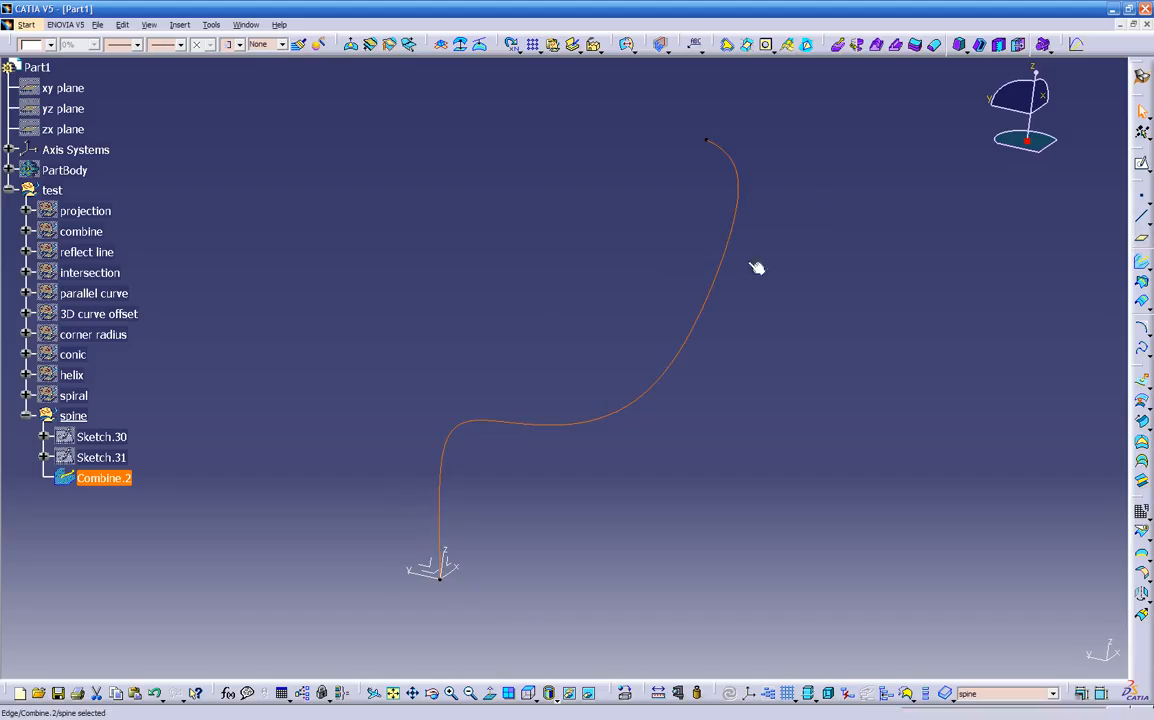
{"action": "left_click", "coordinate": [914, 204]}
Create 5 point instances along the combined curve in a new body and collapse their geometrical set in the tree
{"action": "left_click", "coordinate": [1147, 200]}
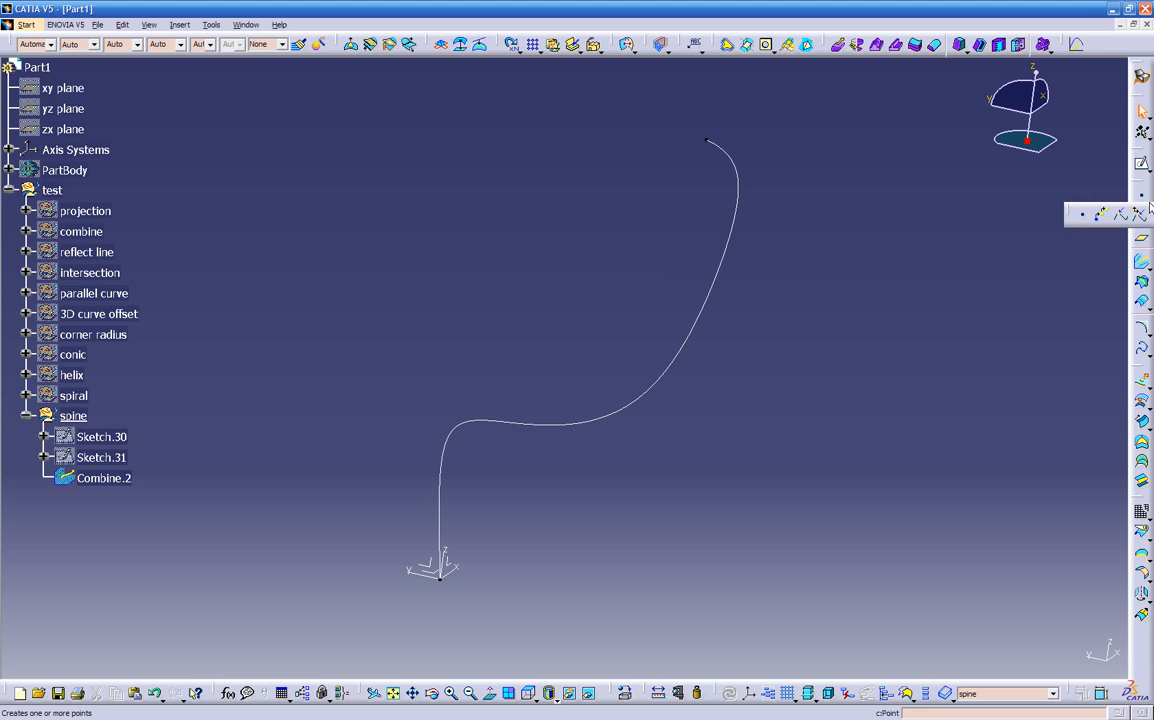
{"action": "left_click", "coordinate": [1101, 217]}
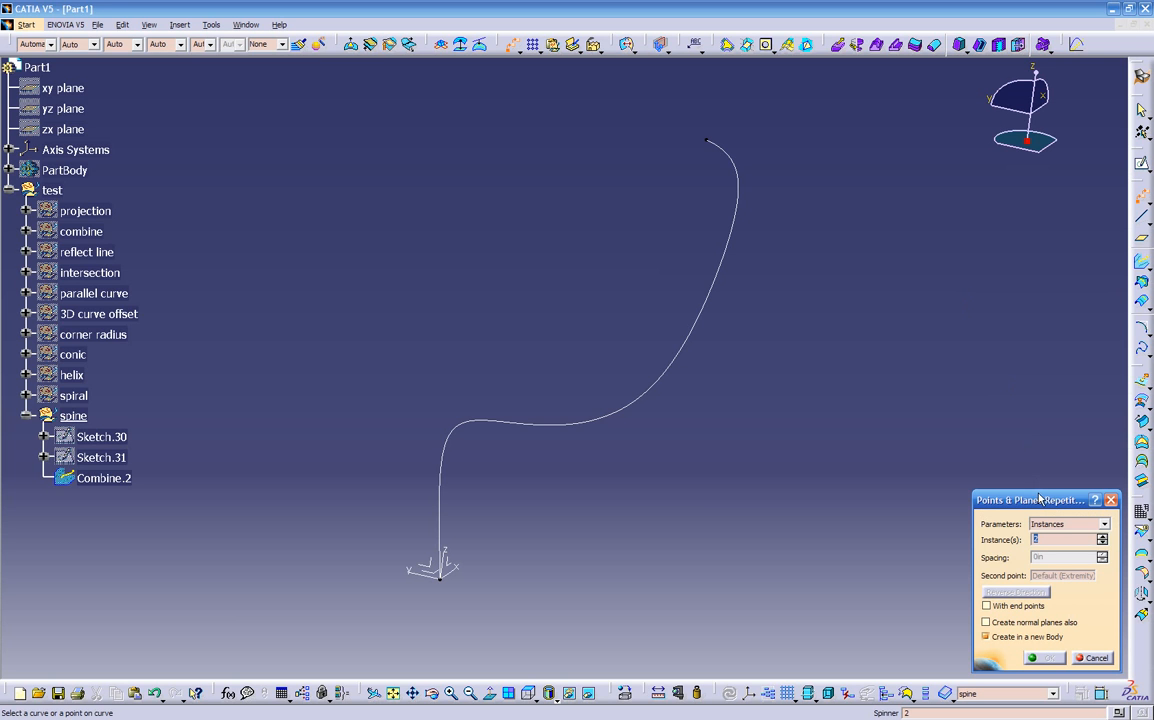
{"action": "type", "text": "5"}
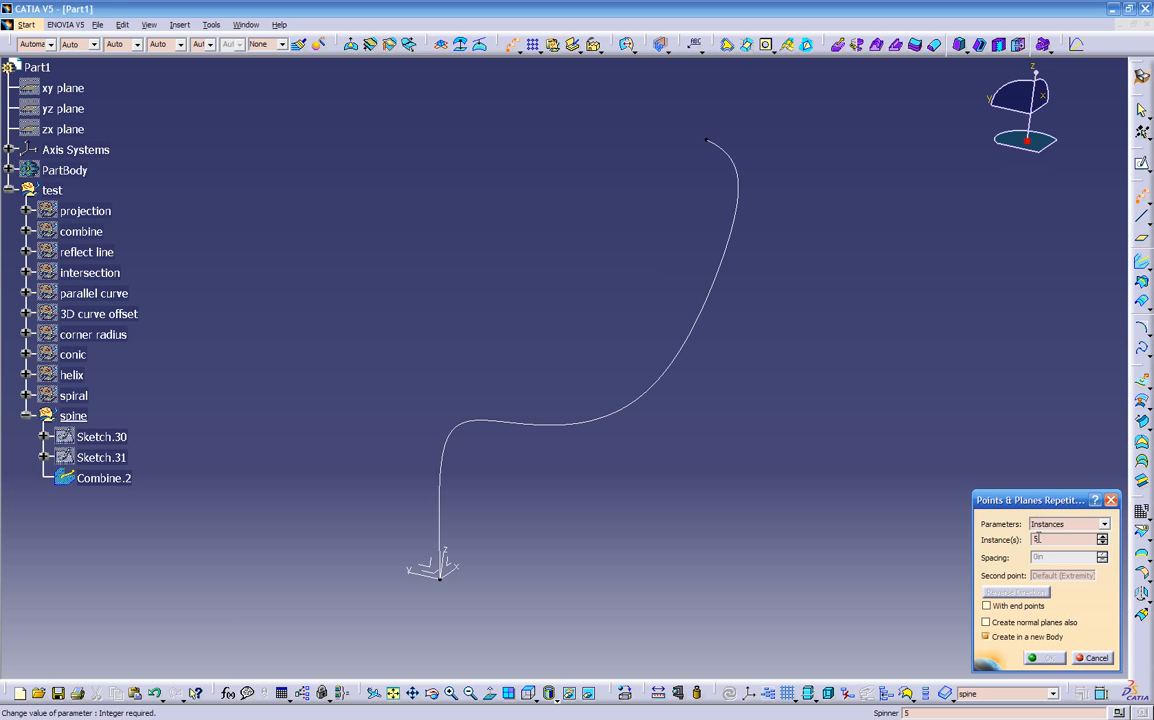
{"action": "left_click", "coordinate": [679, 342]}
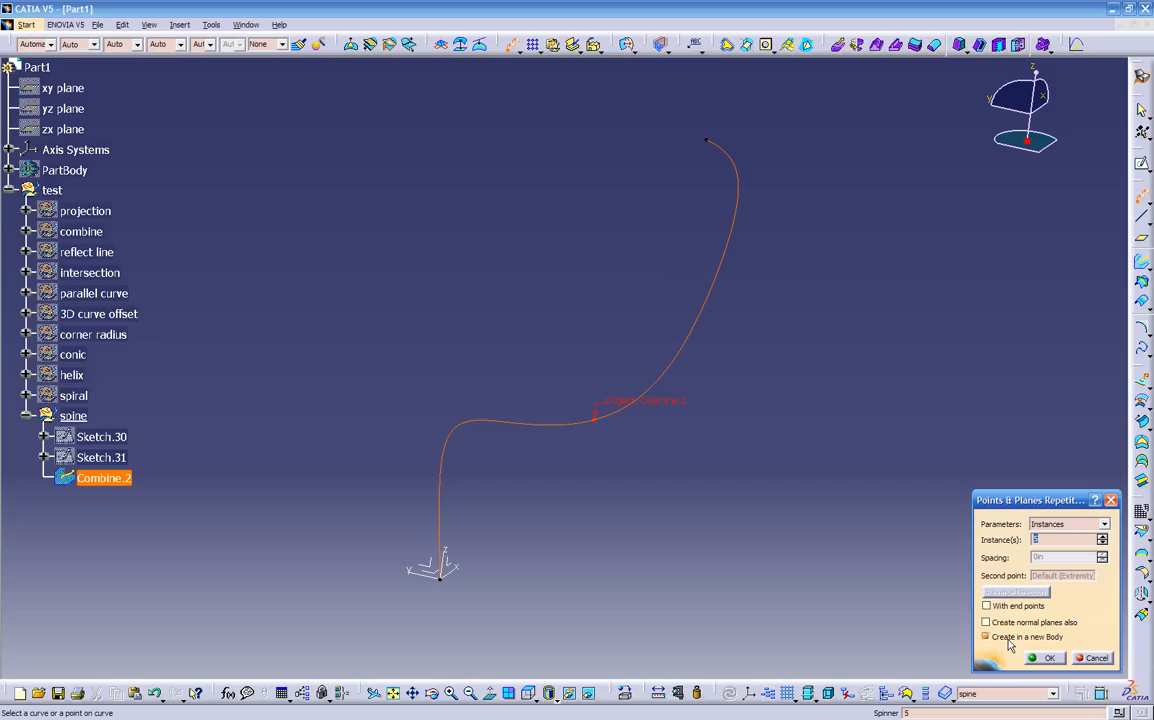
{"action": "left_click", "coordinate": [1047, 657]}
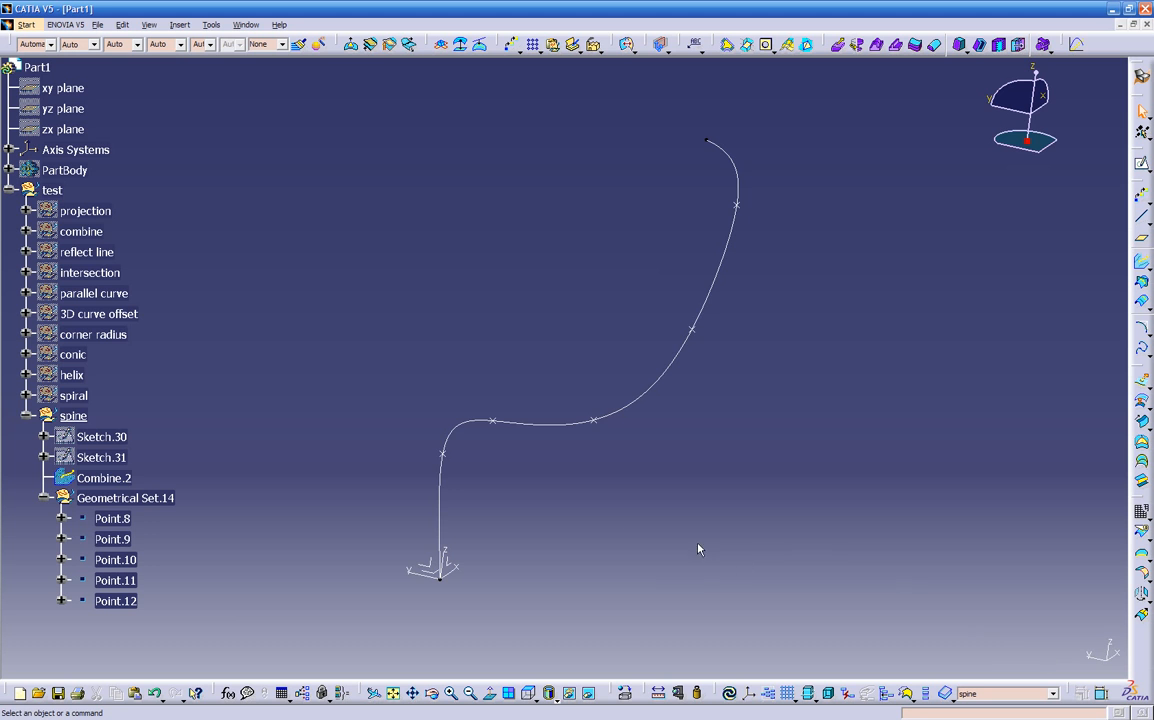
{"action": "middle_click_drag", "start_coordinate": [587, 473], "coordinate": [523, 466]}
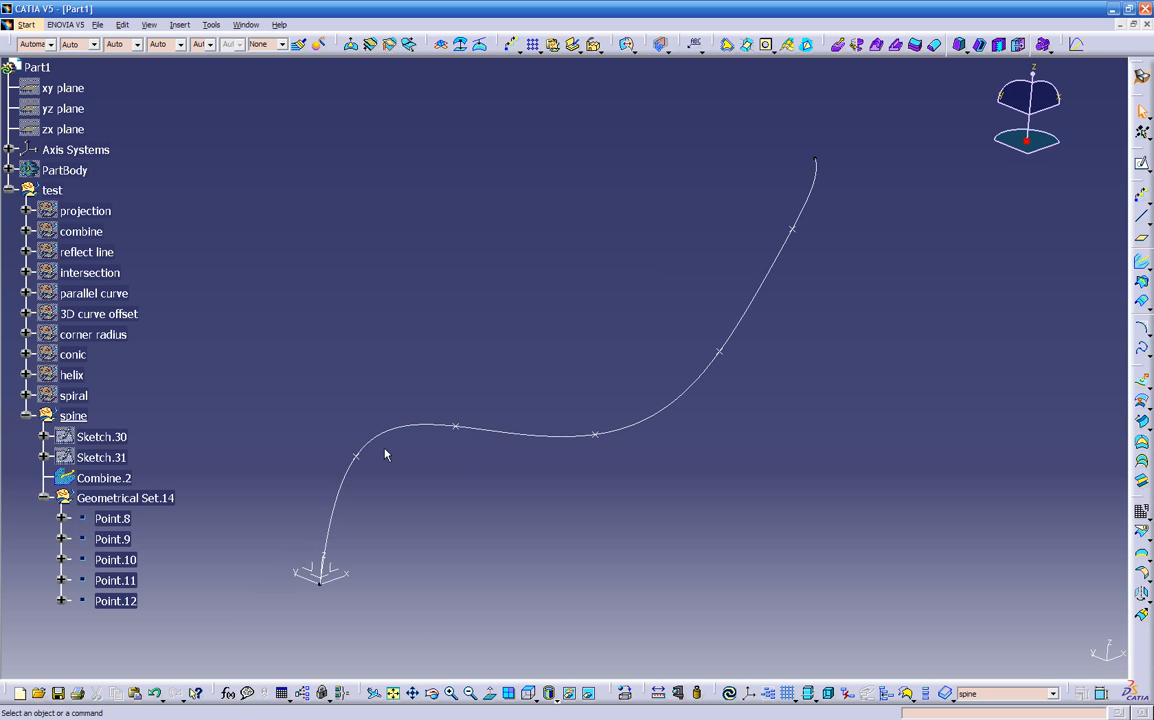
{"action": "left_click", "coordinate": [44, 497]}
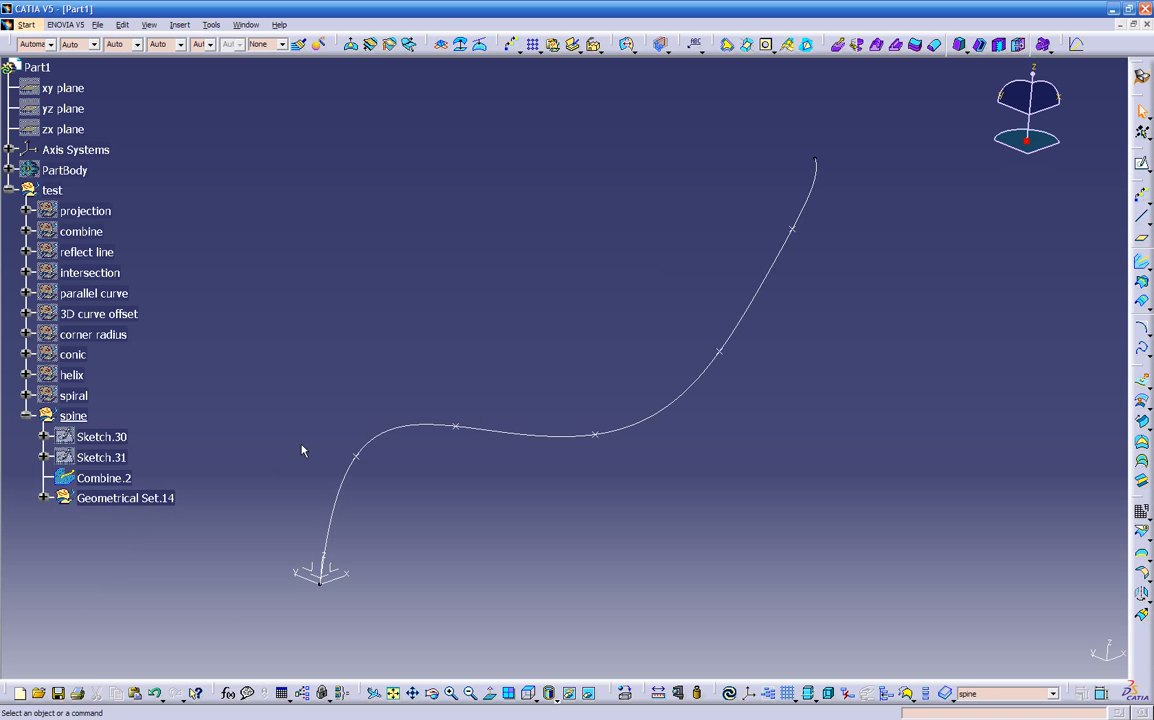
Create a Normal to curve plane on the combined curve through the uppermost repeated point
{"action": "mouse_move", "coordinate": [636, 471]}
{"action": "middle_mouse_down"}
{"action": "mouse_move", "coordinate": [648, 494]}
{"action": "mouse_move", "coordinate": [704, 410]}
{"action": "middle_mouse_up"}
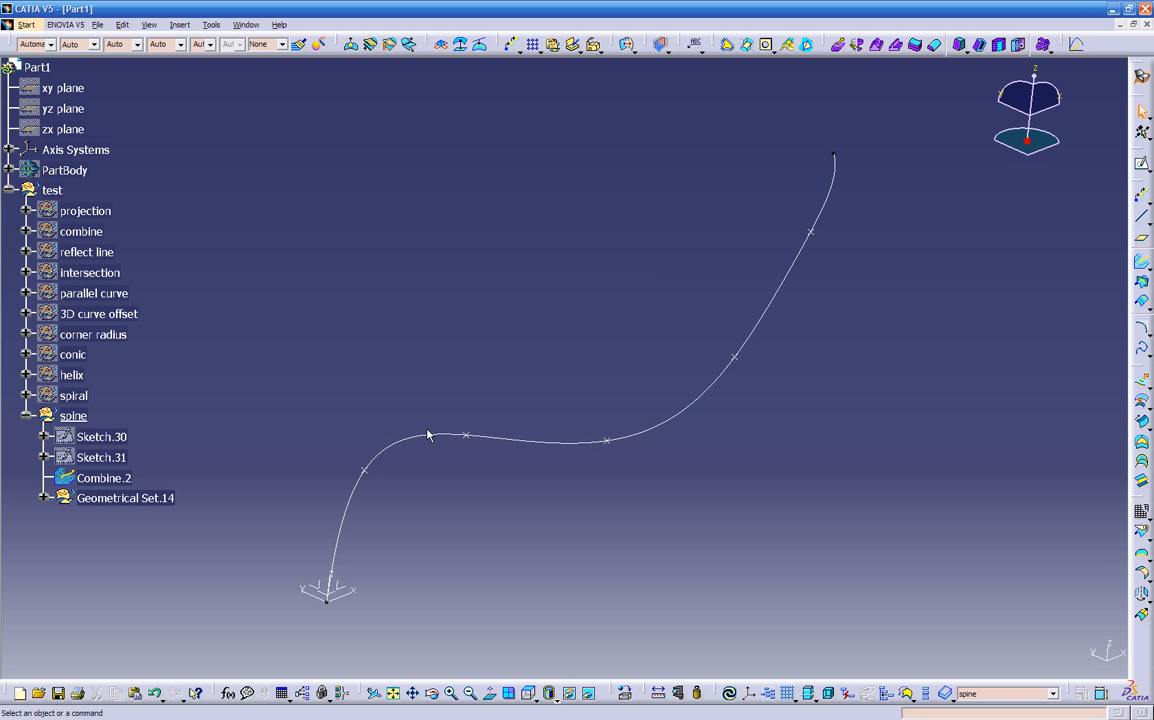
{"action": "left_click", "coordinate": [1142, 242]}
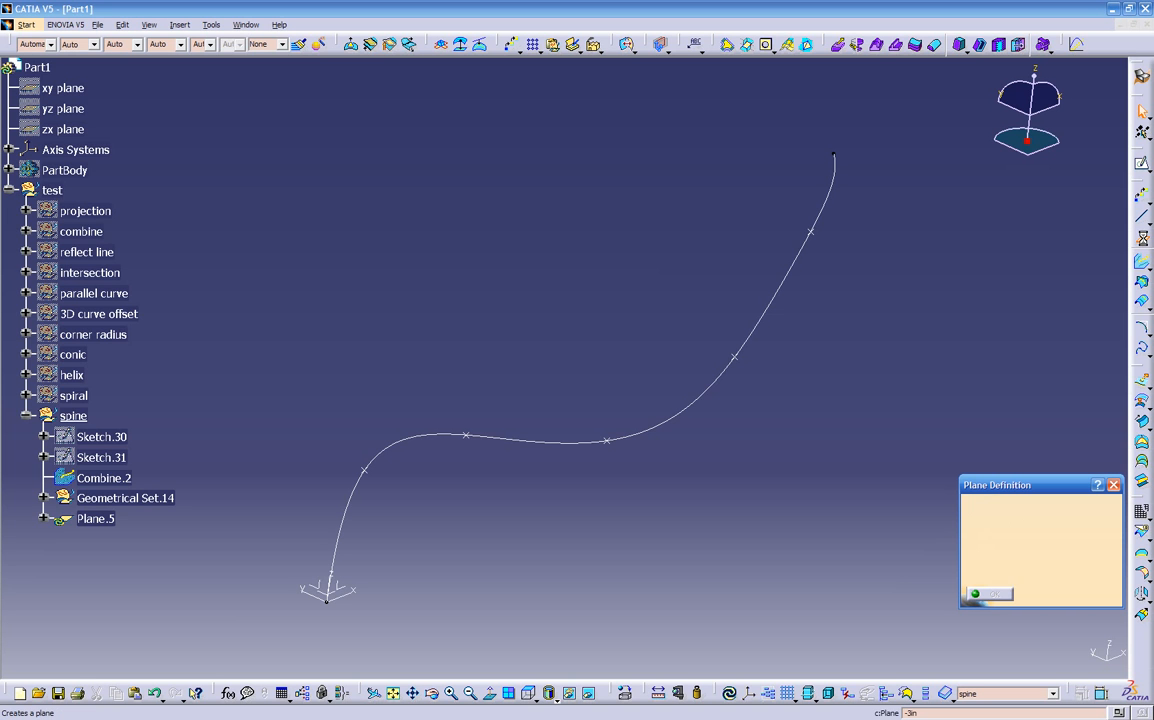
{"action": "left_click", "coordinate": [1092, 508]}
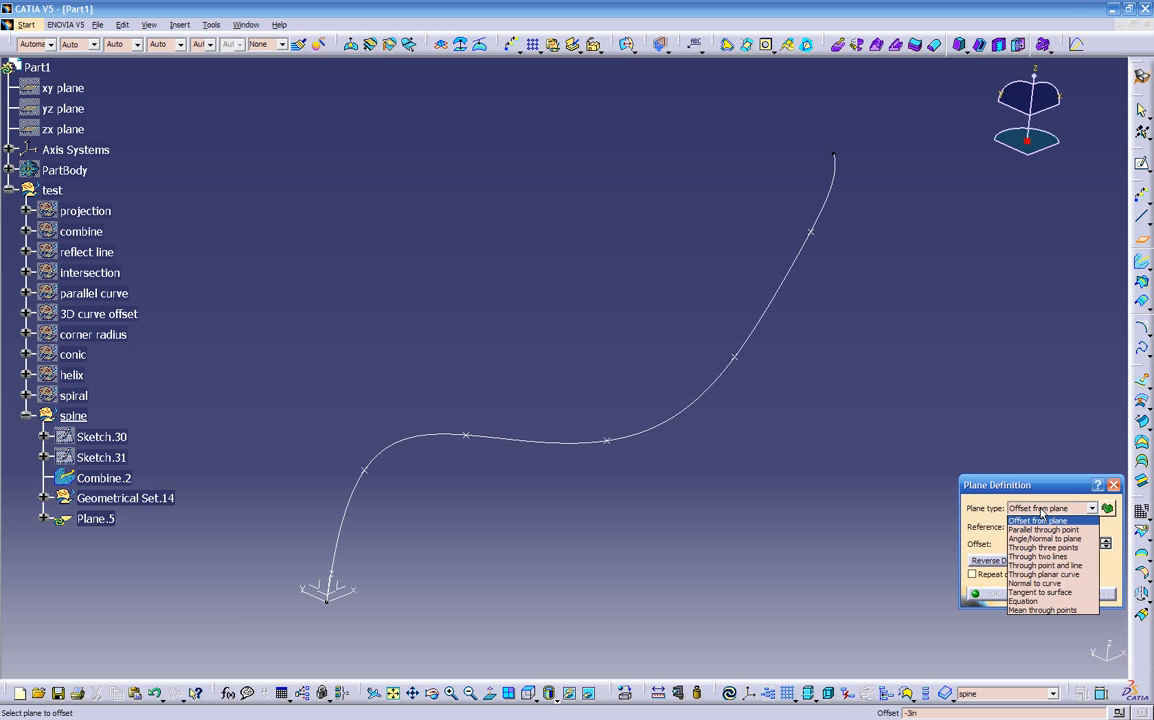
{"action": "left_click", "coordinate": [1030, 586]}
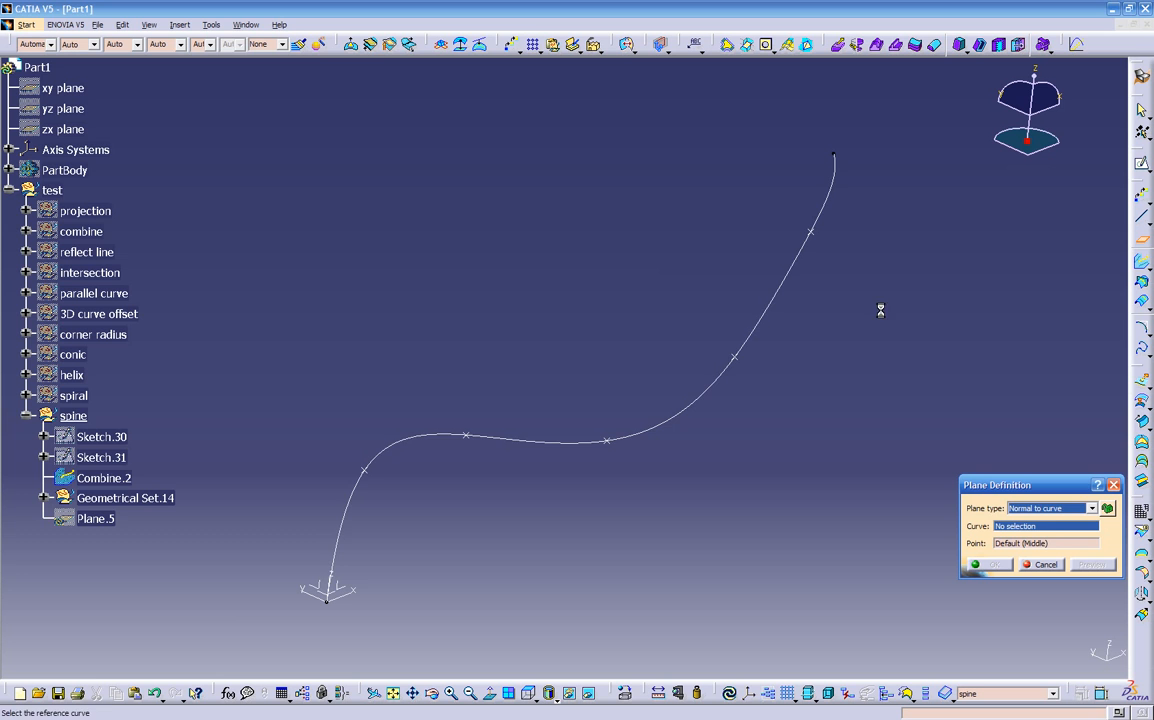
{"action": "left_click", "coordinate": [796, 254]}
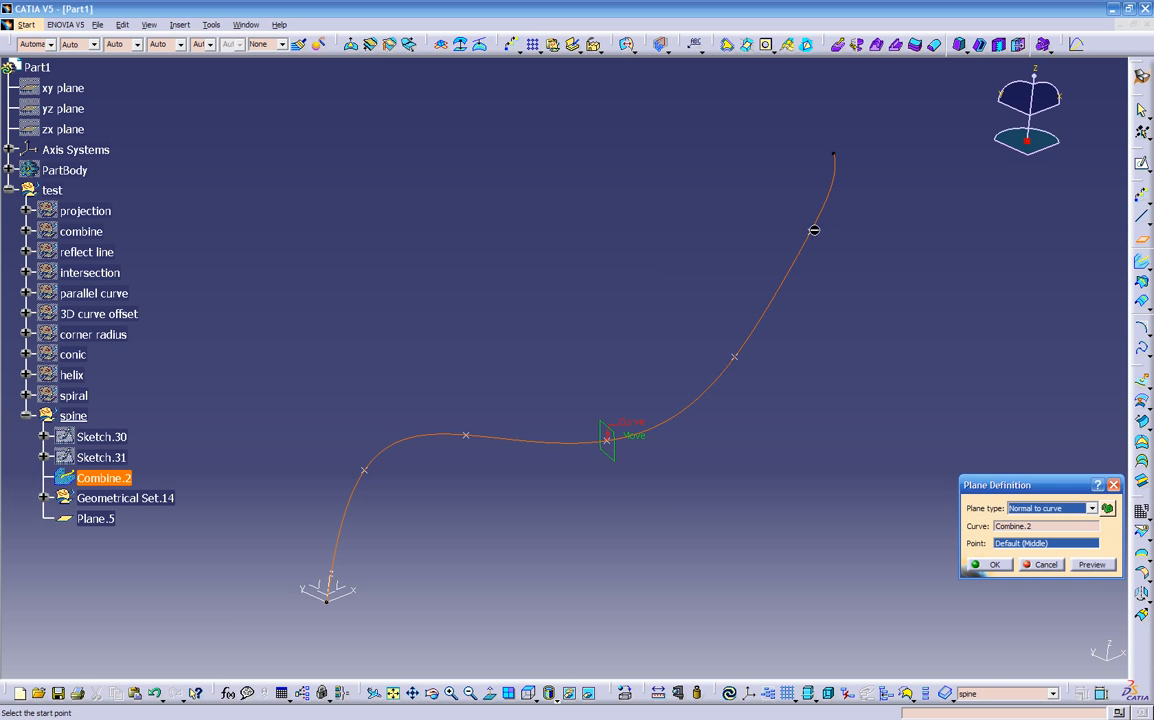
{"action": "left_click", "coordinate": [814, 231]}
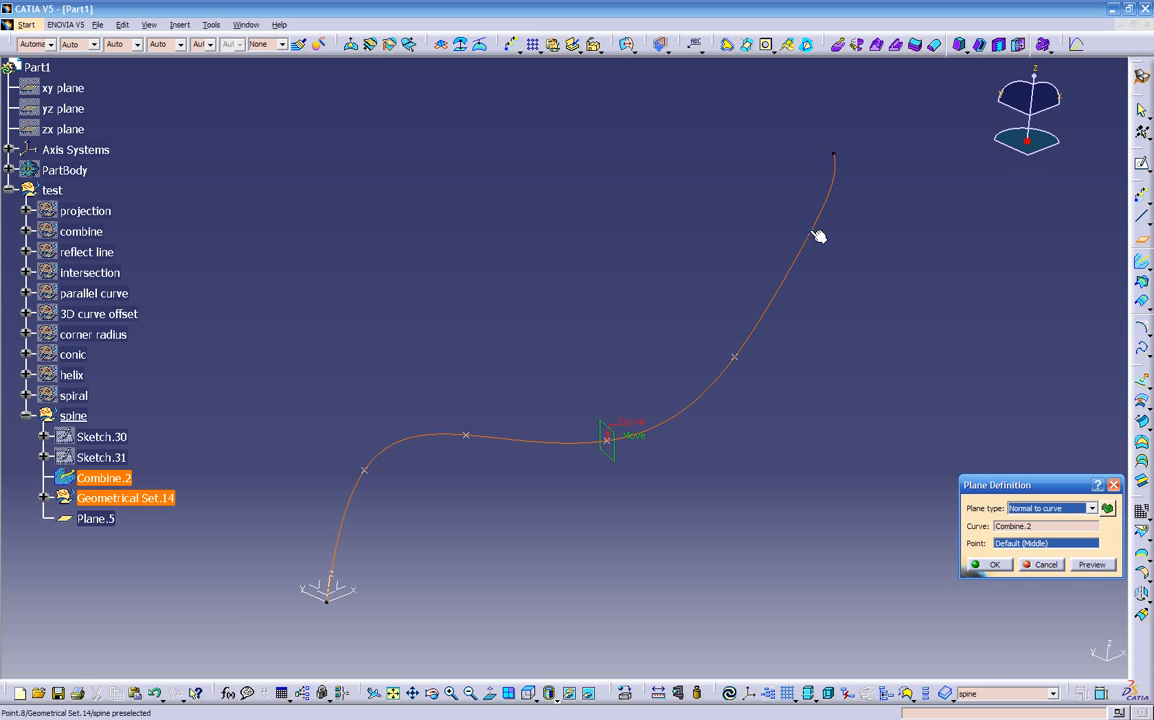
{"action": "left_click", "coordinate": [994, 566]}
Create a plane normal to the combined curve through the second repeated point from the curve's upper end
{"action": "left_click", "coordinate": [754, 328]}
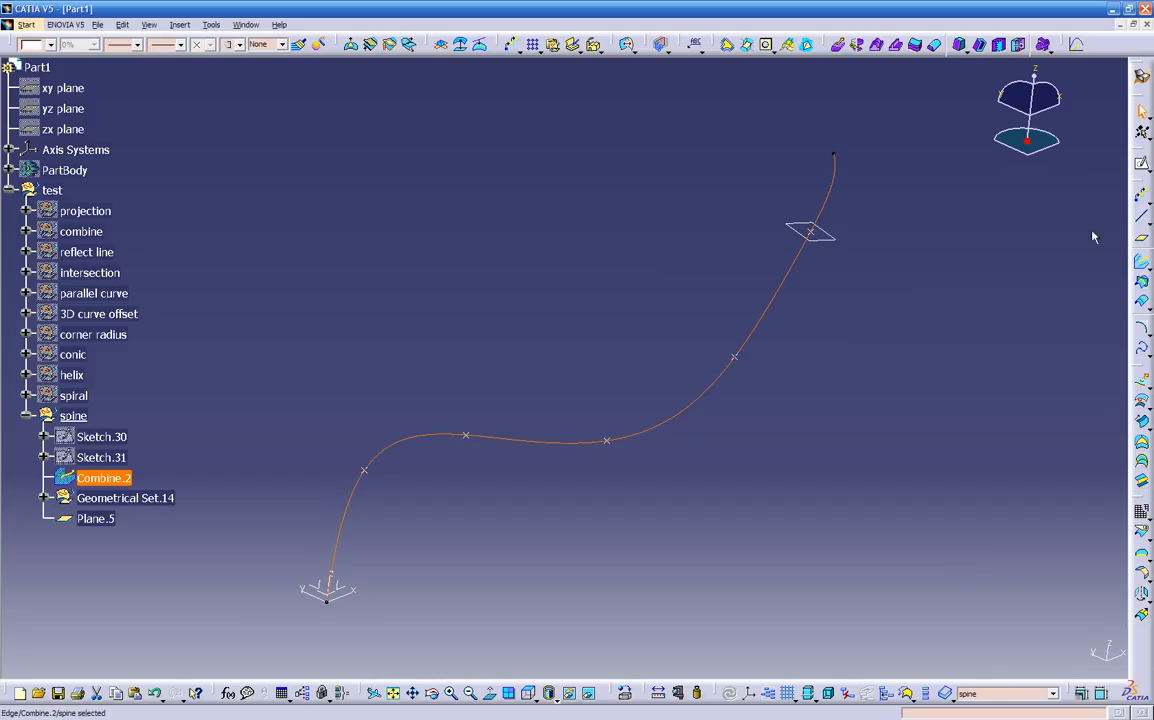
{"action": "left_click", "coordinate": [1142, 238]}
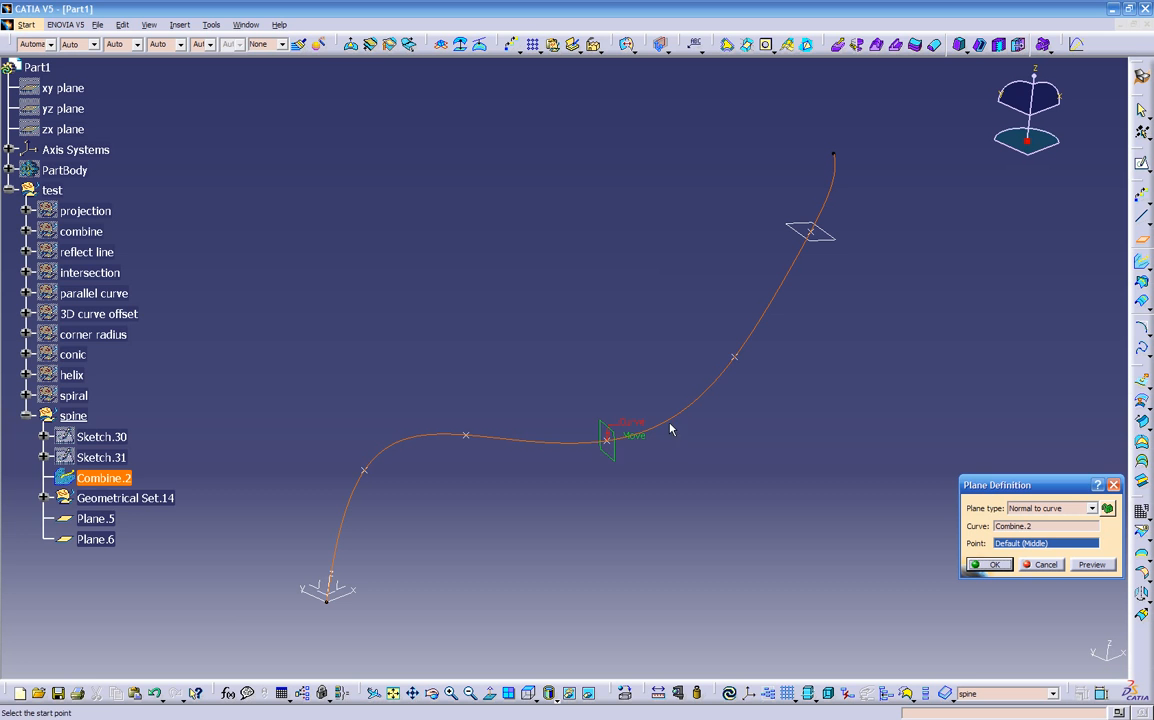
{"action": "left_click", "coordinate": [740, 359]}
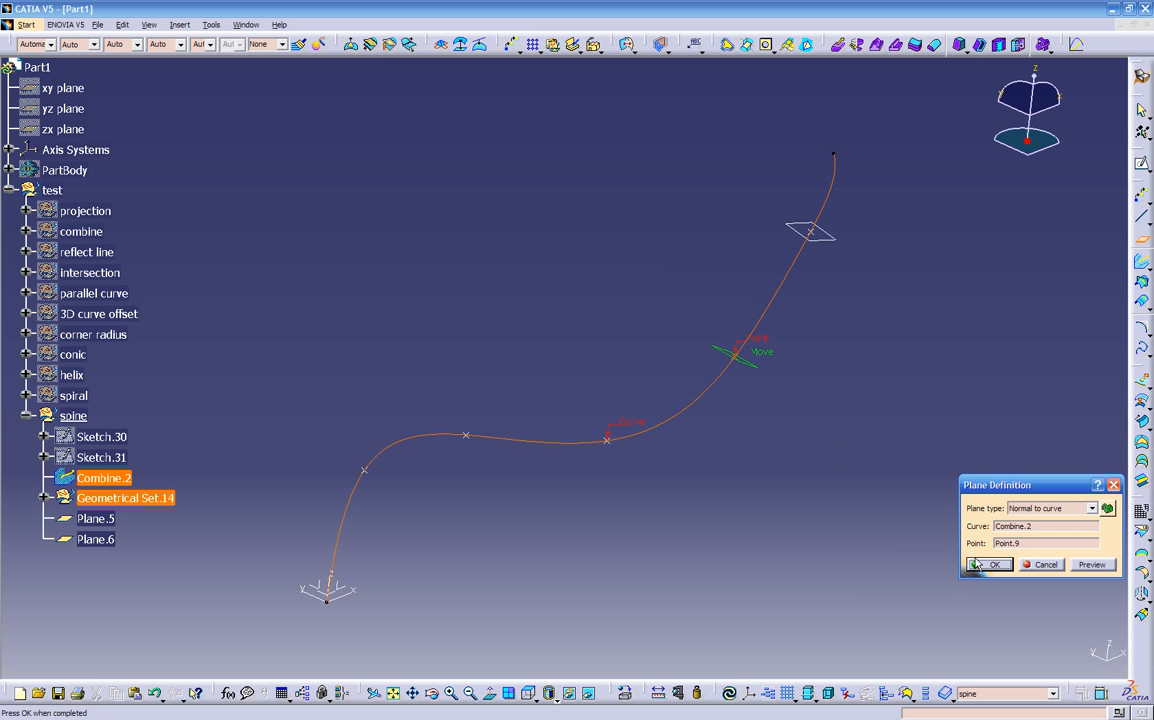
{"action": "left_click", "coordinate": [977, 565]}
Create a plane normal to the combined curve at its default middle point
{"action": "left_click", "coordinate": [716, 392]}
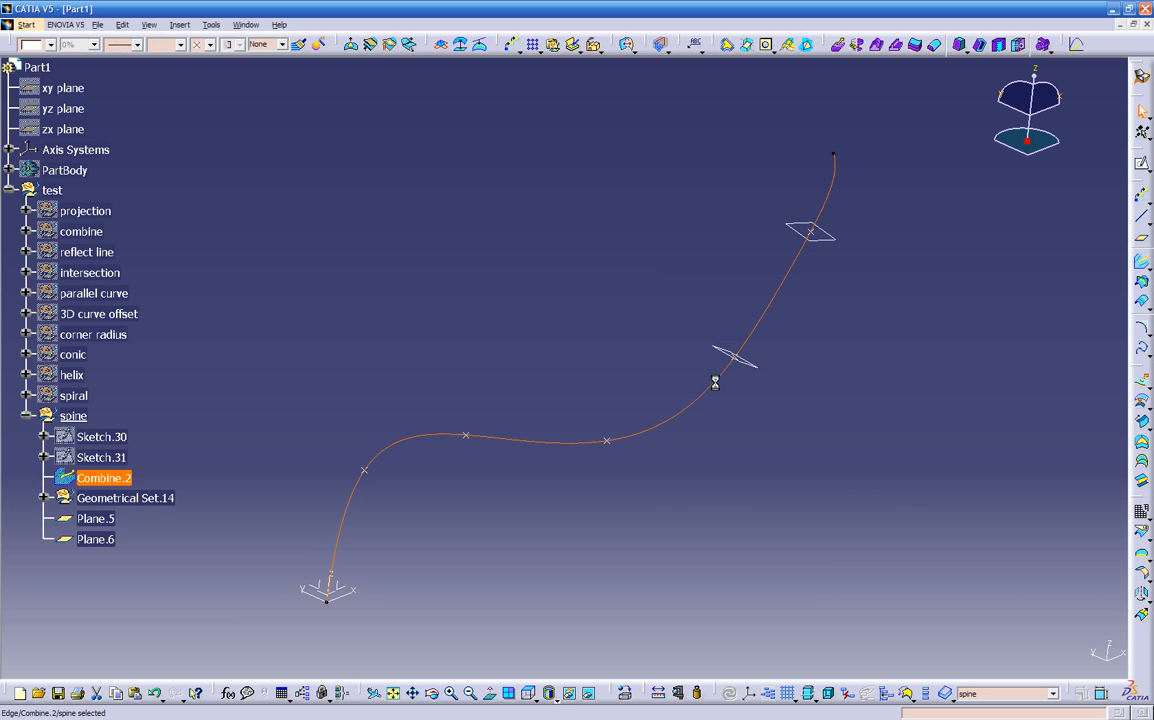
{"action": "left_click", "coordinate": [1142, 242]}
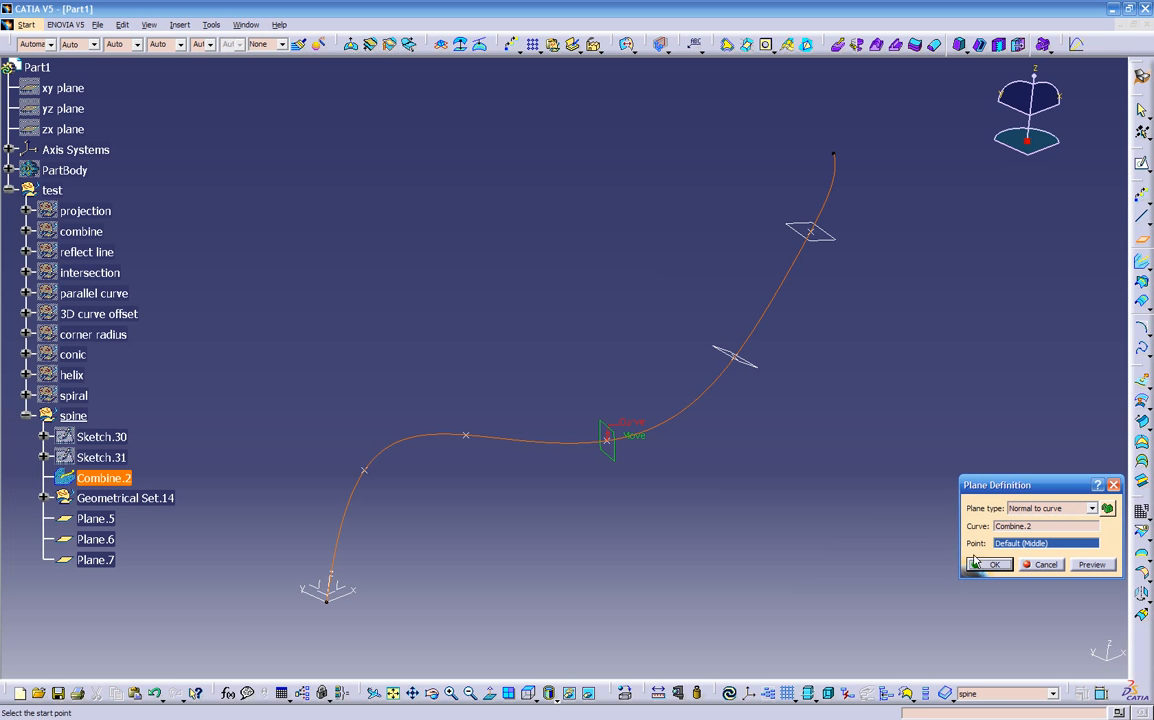
{"action": "left_click", "coordinate": [975, 563]}
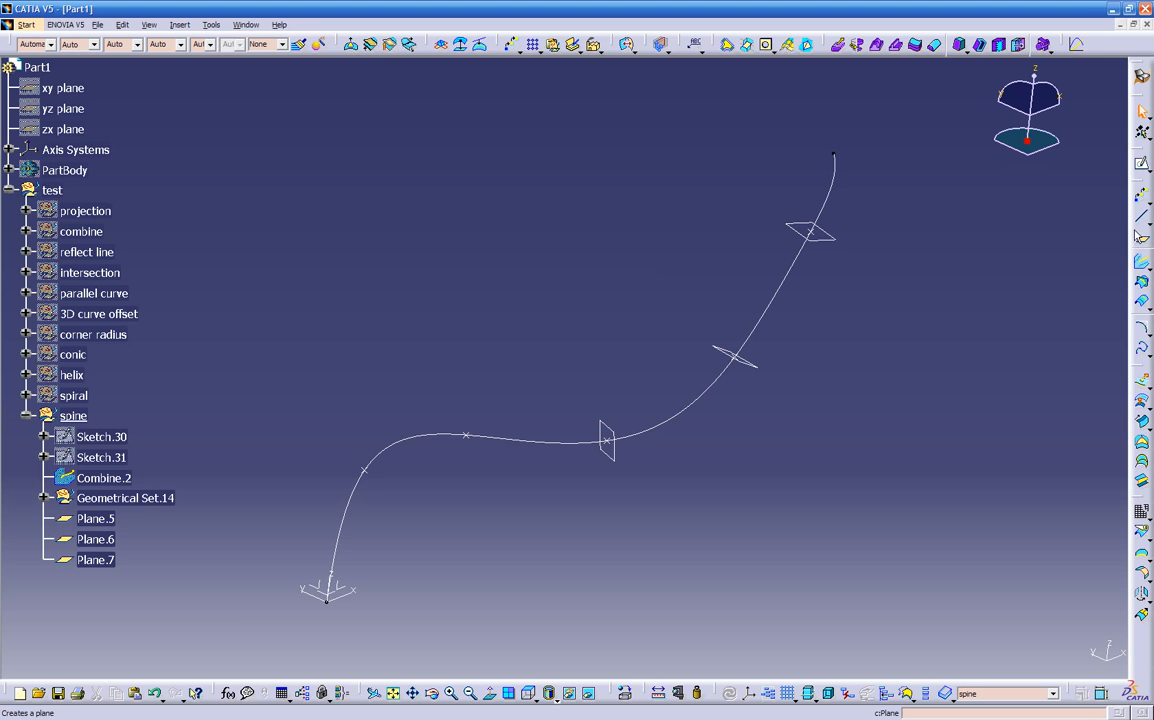
Create a plane normal to the combined curve through the fourth repeated point from the curve's upper end
{"action": "left_click", "coordinate": [766, 323]}
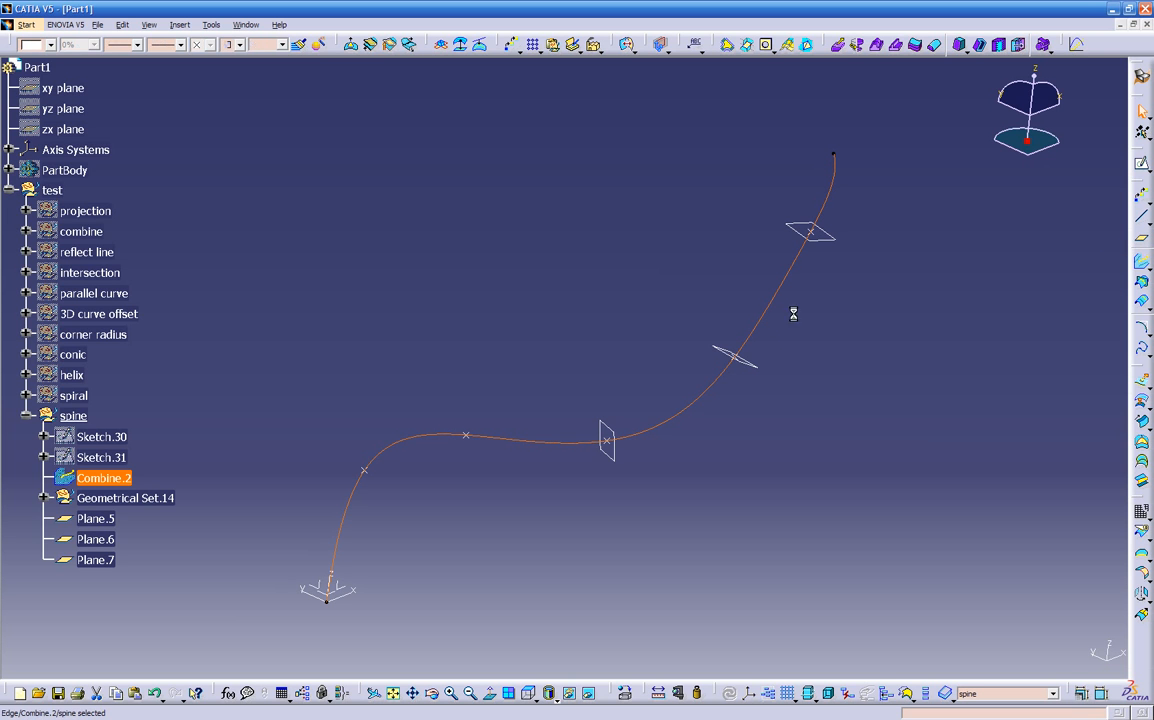
{"action": "left_click", "coordinate": [466, 435]}
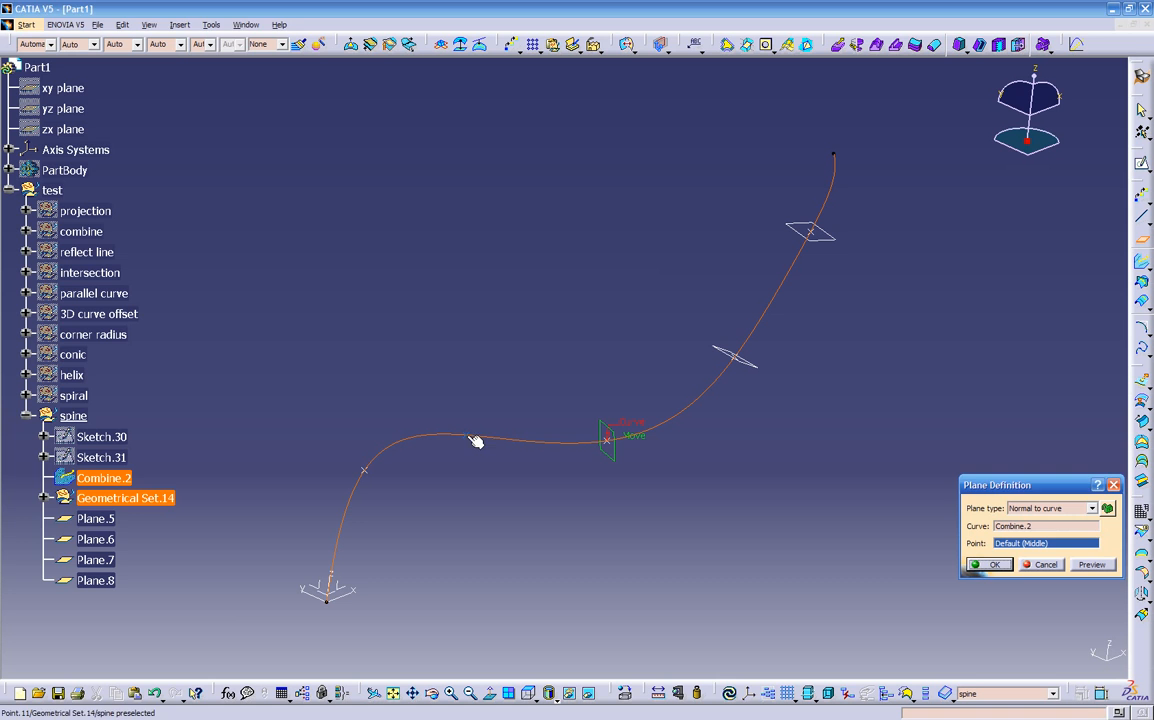
{"action": "left_click", "coordinate": [985, 565]}
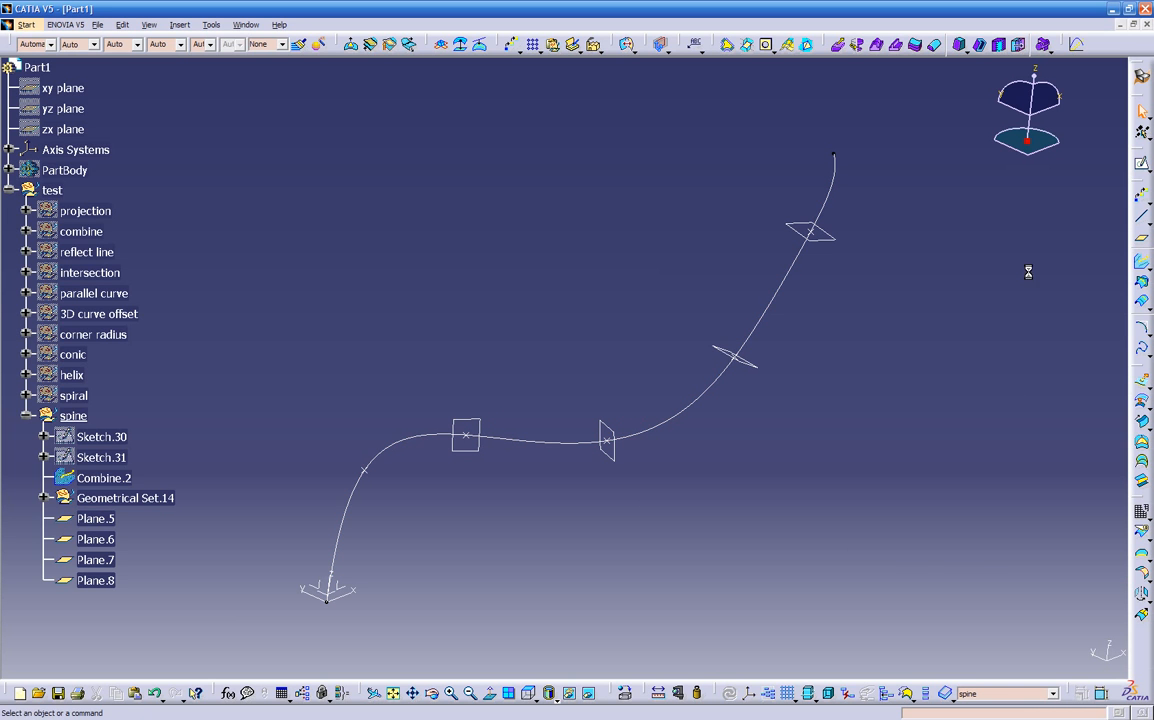
Create a plane normal to the combined curve through the repeated point nearest the origin
{"action": "left_click", "coordinate": [779, 300]}
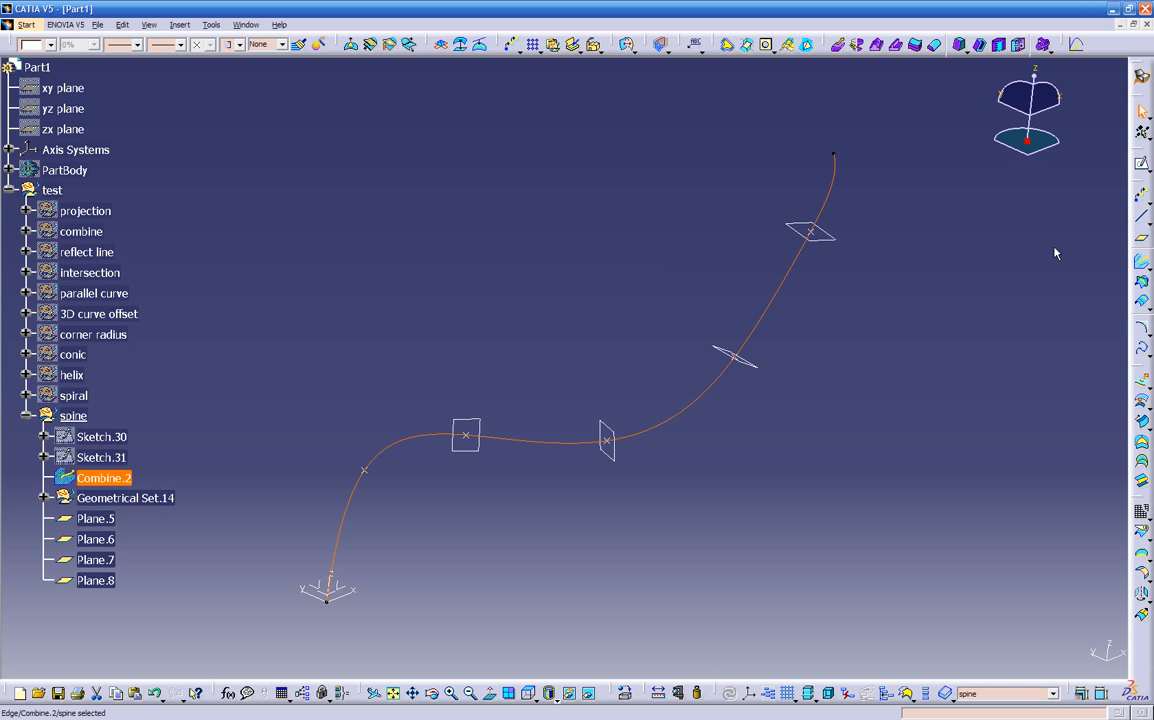
{"action": "left_click", "coordinate": [1142, 242]}
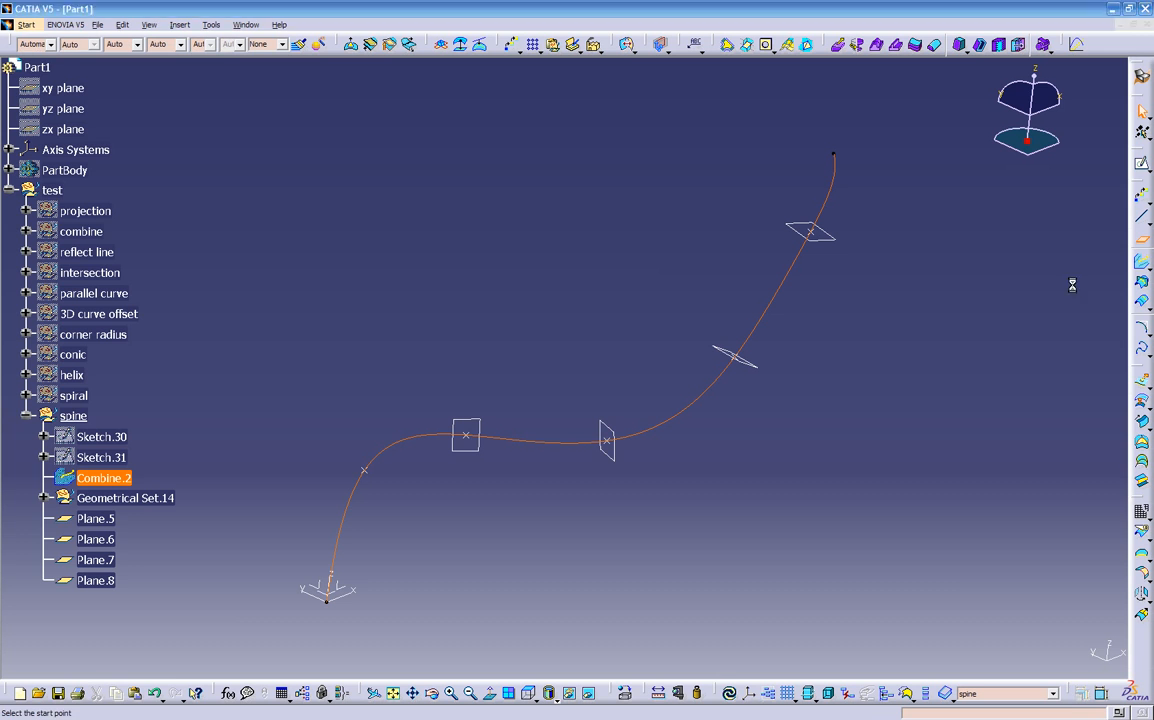
{"action": "left_click", "coordinate": [368, 472]}
{"action": "left_click", "coordinate": [983, 567]}
{"action": "middle_click_drag", "start_coordinate": [755, 500], "coordinate": [711, 397]}
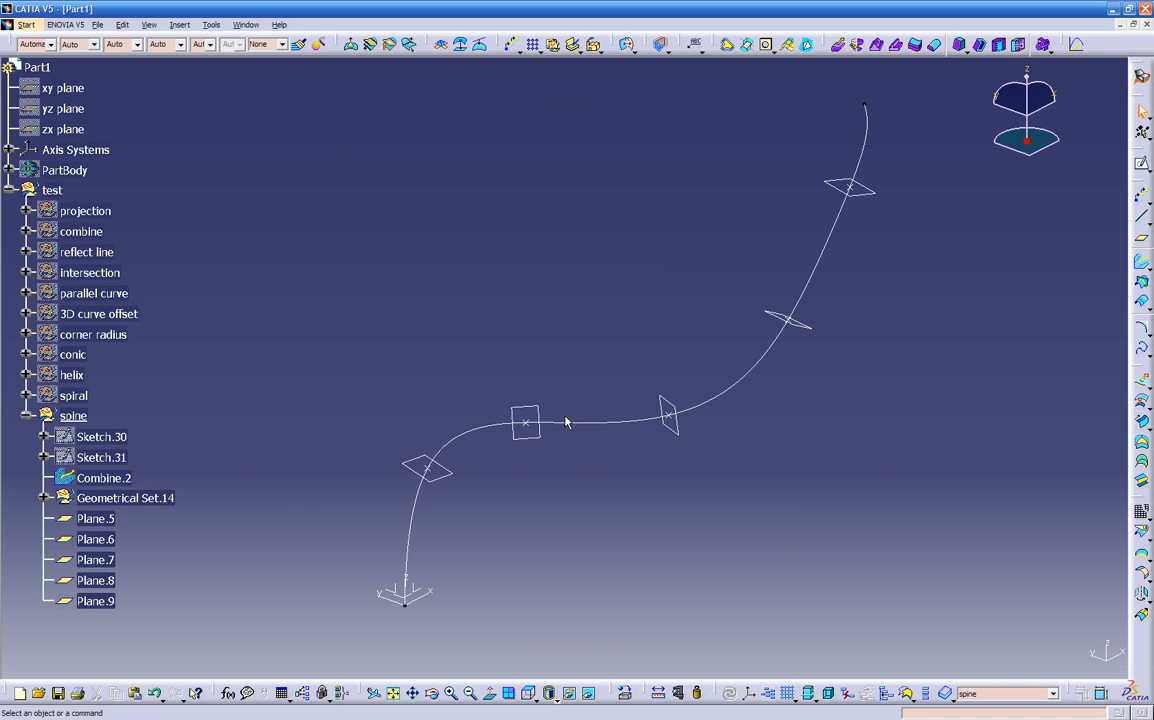
{"action": "left_click", "coordinate": [454, 441]}
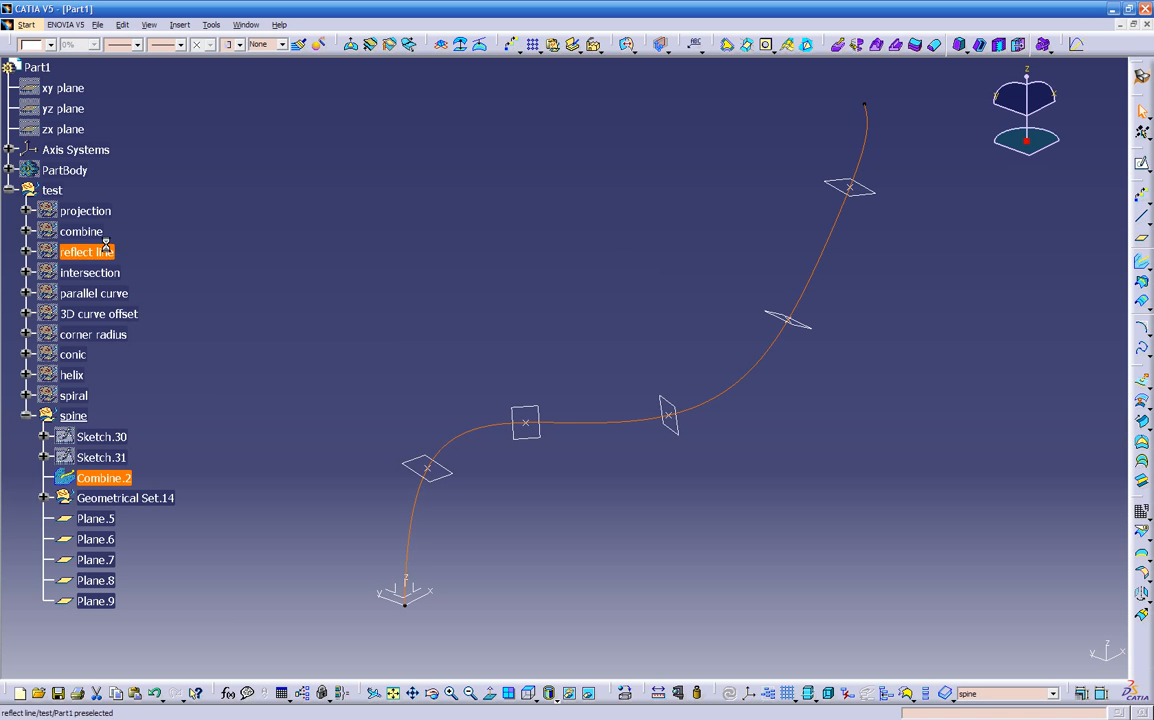
{"action": "left_click", "coordinate": [118, 122]}
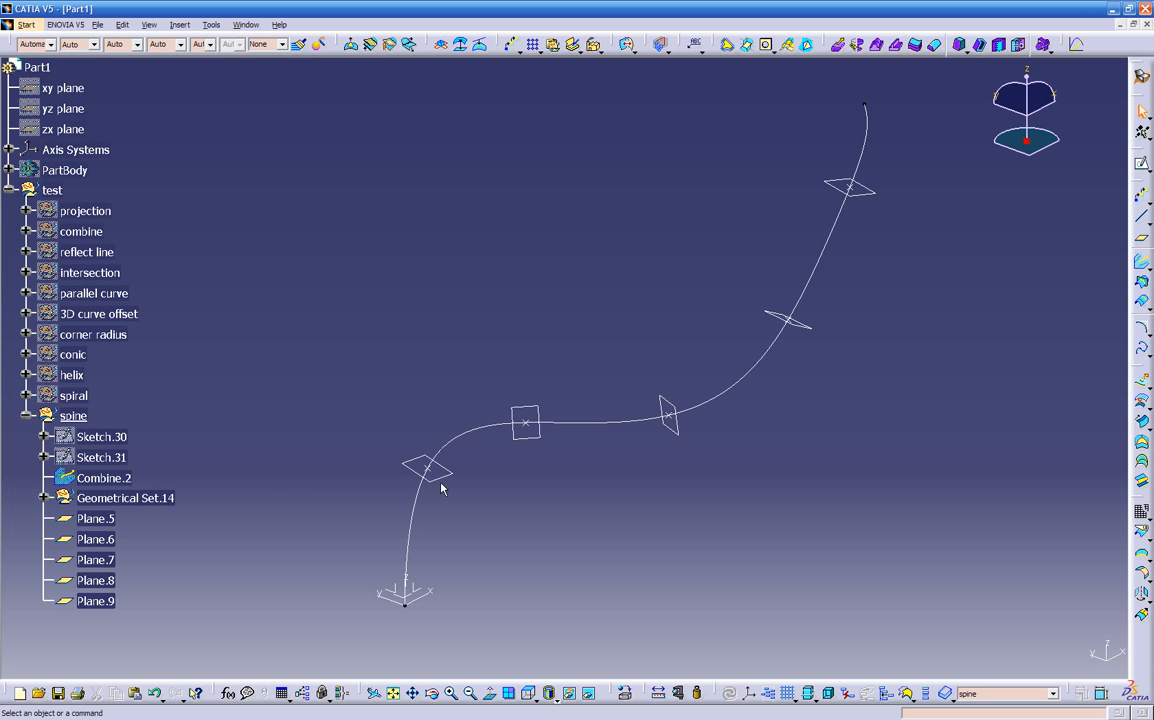
{"action": "left_click", "coordinate": [414, 503]}
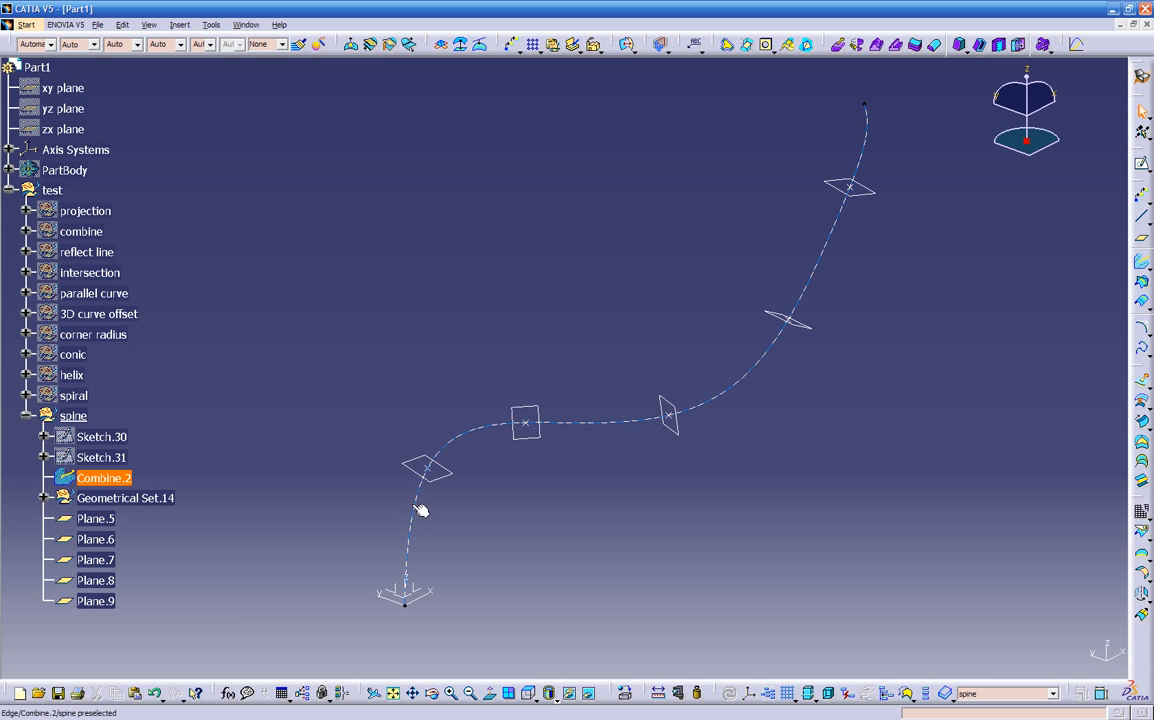
{"action": "left_click", "coordinate": [62, 62]}
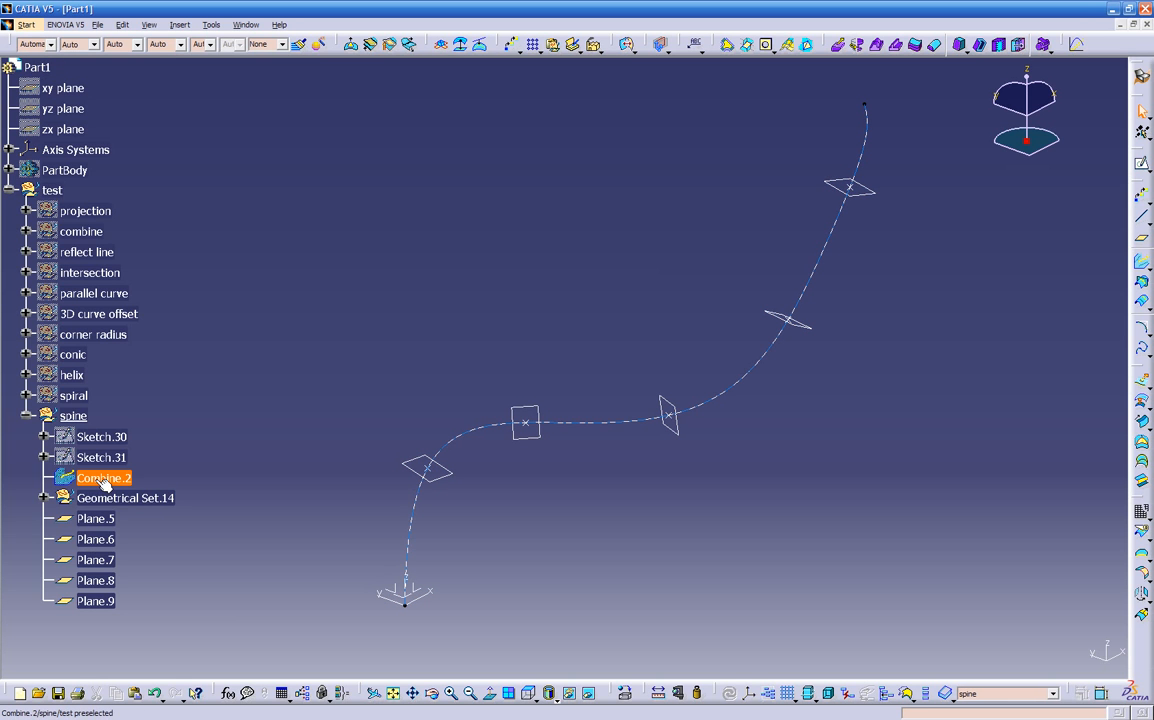
Set the Combine.2 curve's line colour to black and its thickness to 3: 0.7000 mm in its graphic properties
{"action": "middle_click_drag", "start_coordinate": [461, 555], "coordinate": [647, 548]}
{"action": "right_click", "coordinate": [565, 487]}
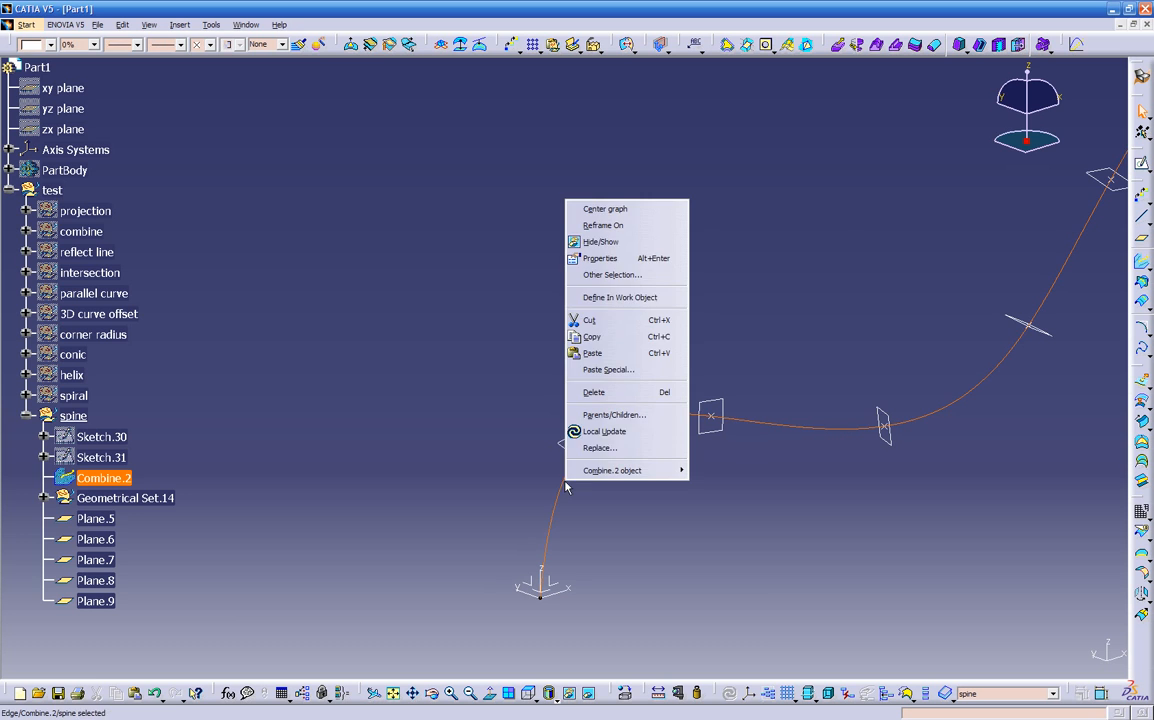
{"action": "left_click", "coordinate": [606, 257]}
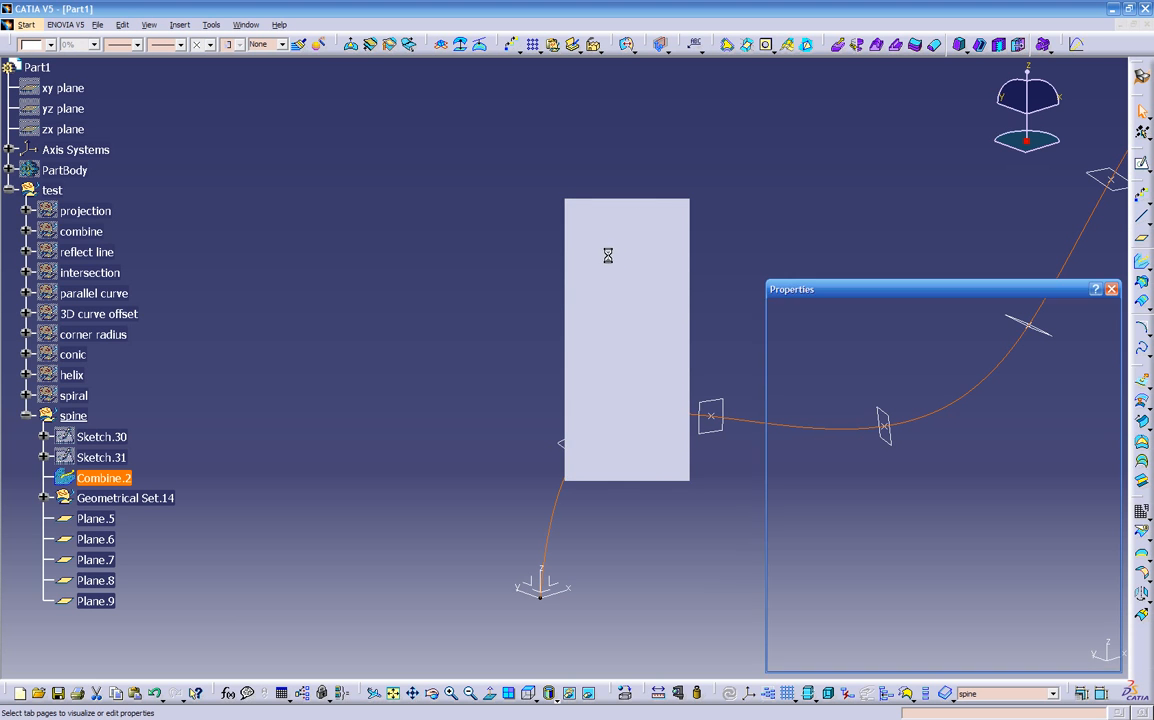
{"action": "left_click", "coordinate": [836, 441]}
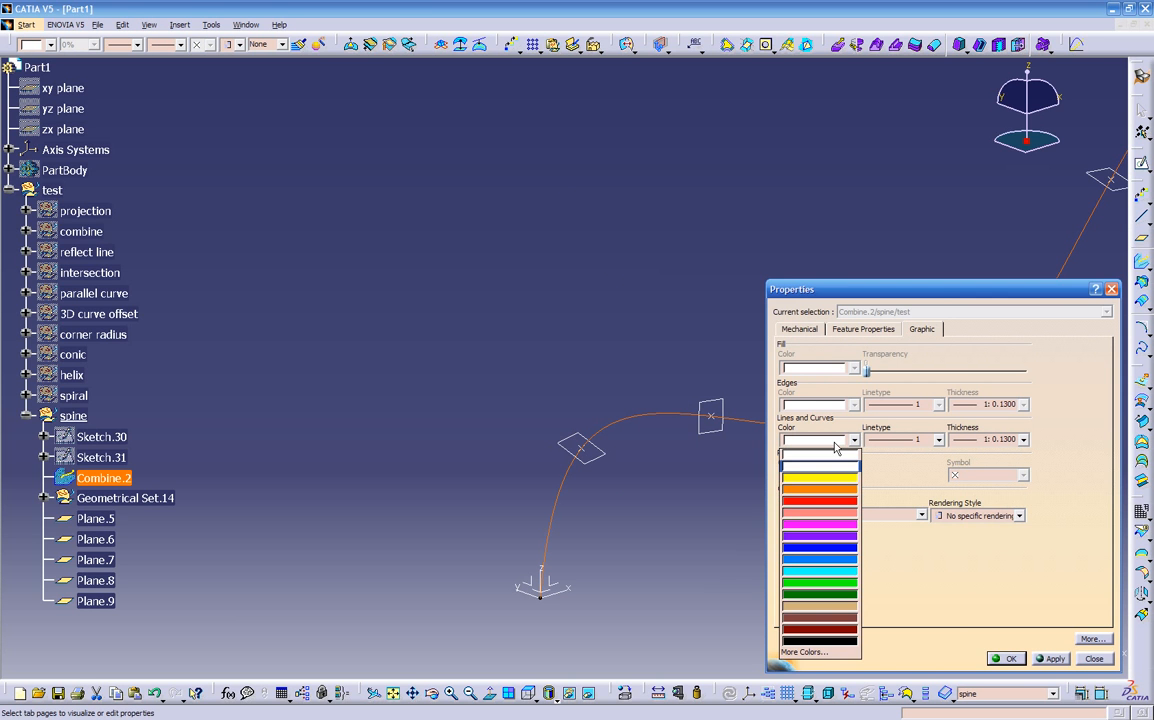
{"action": "left_click", "coordinate": [818, 572]}
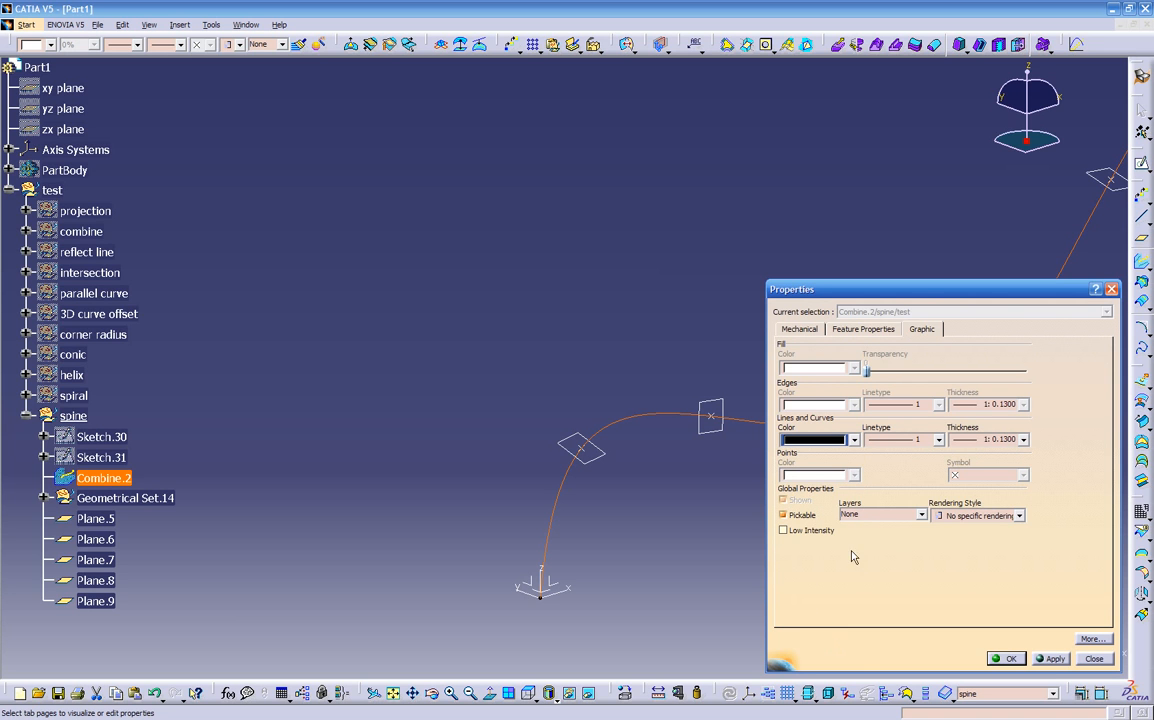
{"action": "left_click", "coordinate": [903, 441]}
{"action": "left_click", "coordinate": [903, 455]}
{"action": "left_click", "coordinate": [990, 440]}
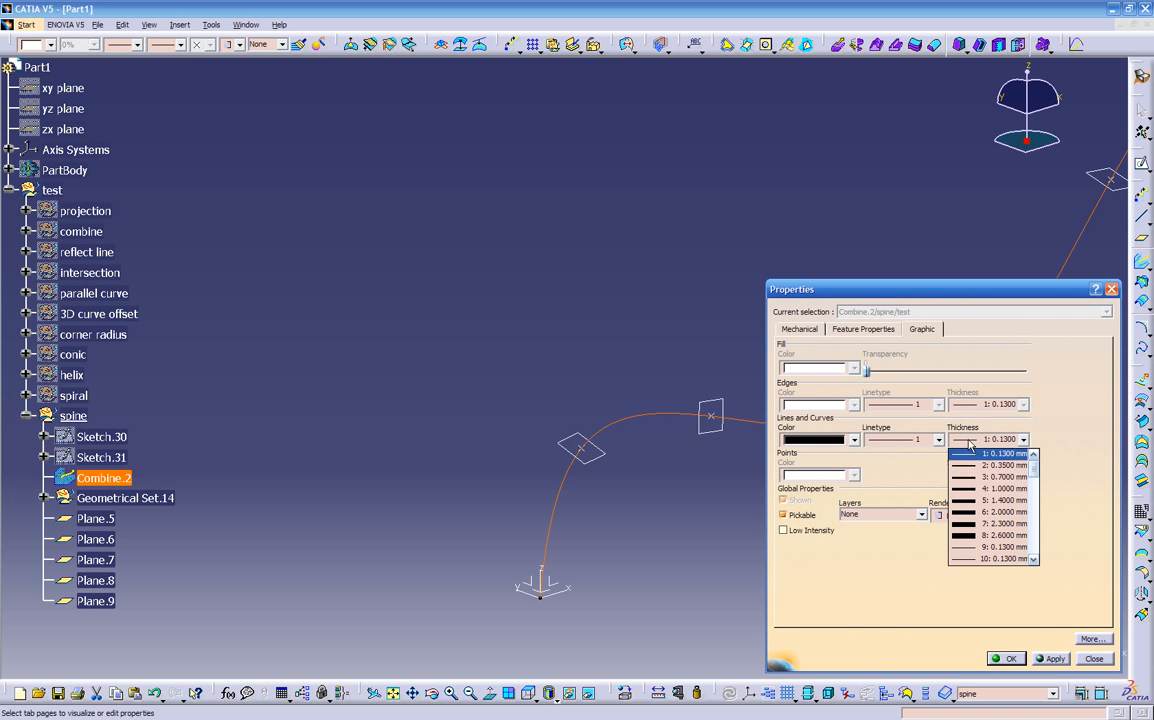
{"action": "left_click", "coordinate": [968, 478]}
{"action": "left_click", "coordinate": [1054, 659]}
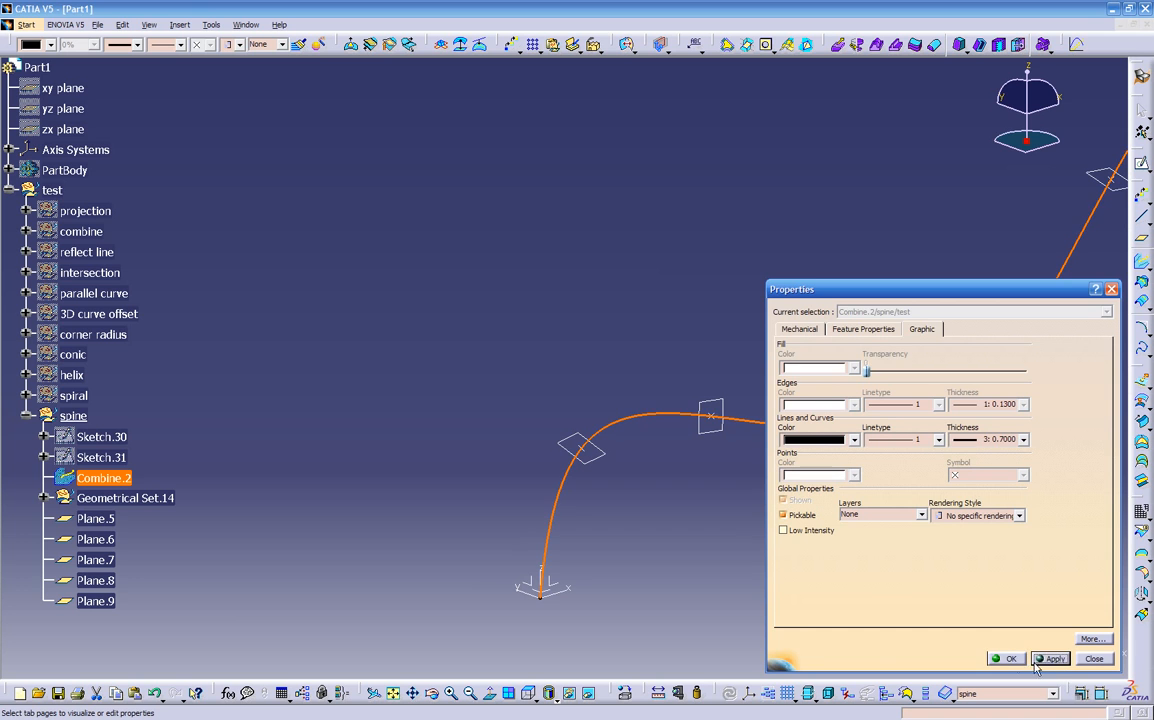
{"action": "left_click", "coordinate": [1002, 659]}
{"action": "left_click", "coordinate": [773, 536]}
{"action": "middle_click_drag", "start_coordinate": [773, 536], "coordinate": [536, 496]}
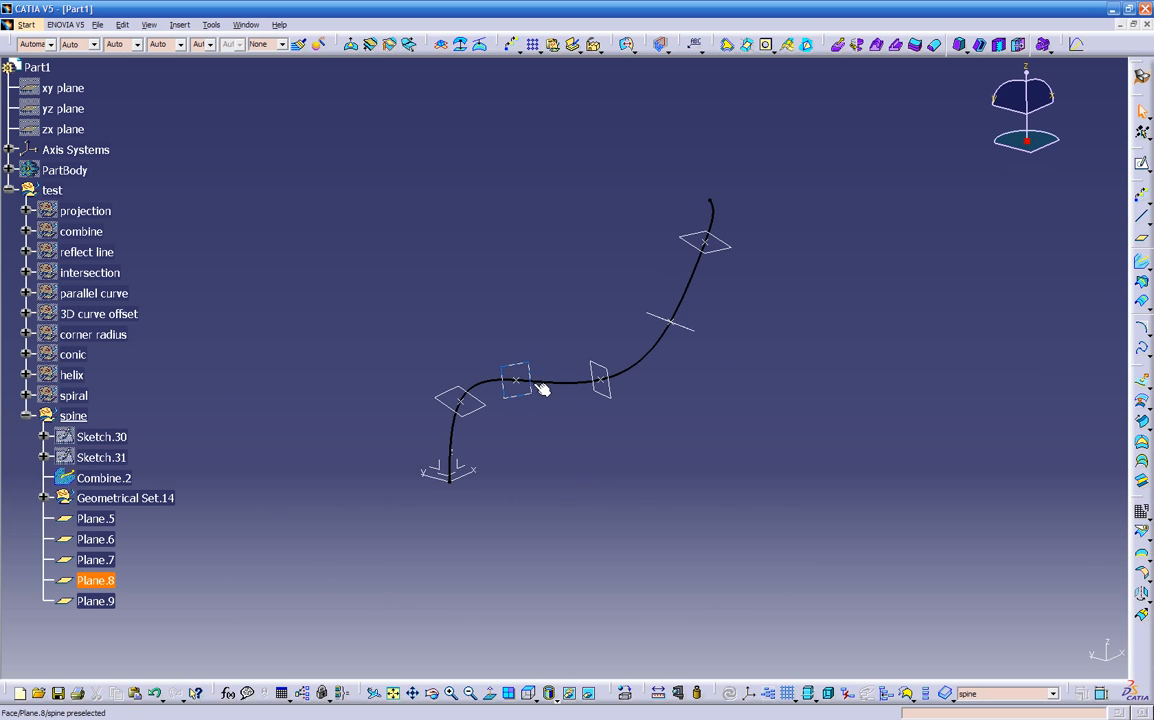
{"action": "left_click", "coordinate": [110, 480]}
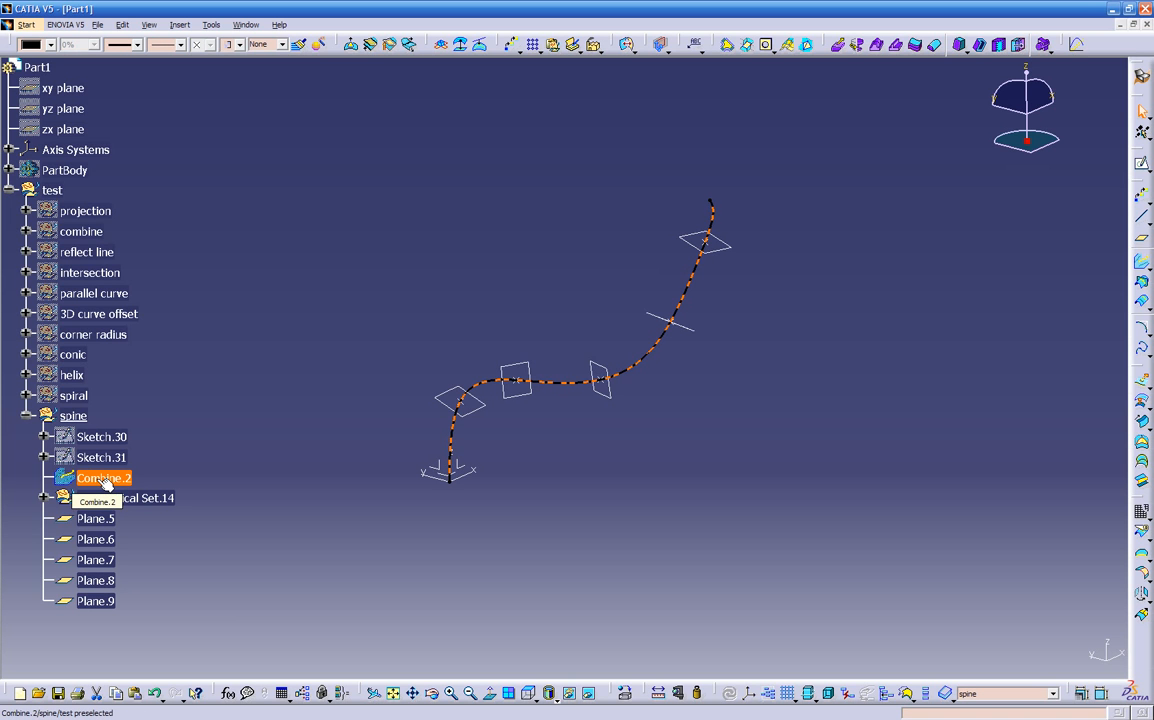
{"action": "left_click", "coordinate": [216, 398]}
{"action": "left_click", "coordinate": [104, 478]}
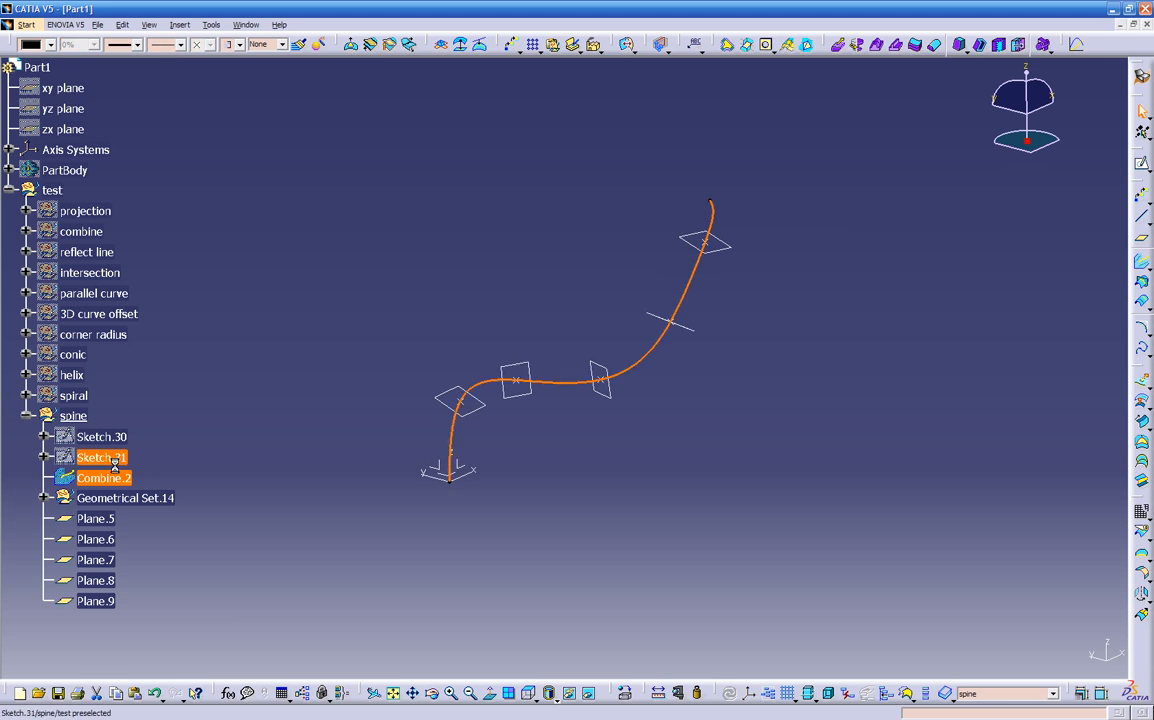
{"action": "left_click", "coordinate": [51, 45]}
{"action": "left_click", "coordinate": [122, 116]}
{"action": "left_click", "coordinate": [188, 456]}
{"action": "left_click", "coordinate": [104, 478]}
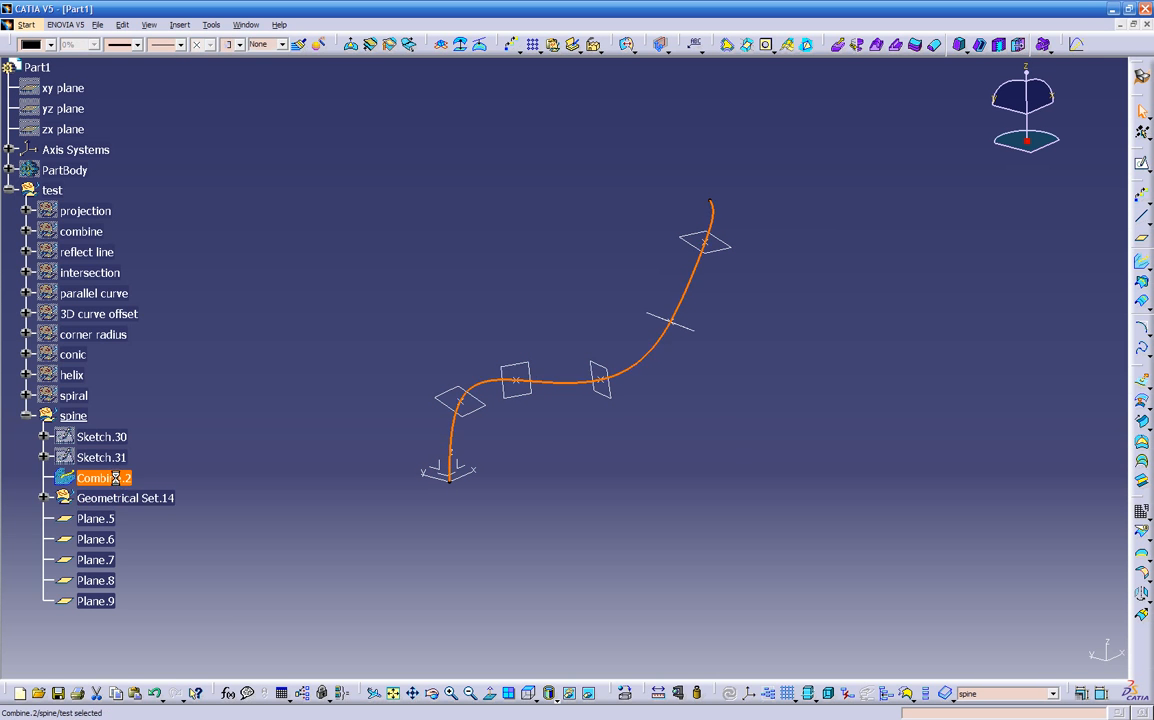
{"action": "left_click", "coordinate": [51, 45]}
{"action": "left_click", "coordinate": [51, 45]}
{"action": "right_click", "coordinate": [118, 480]}
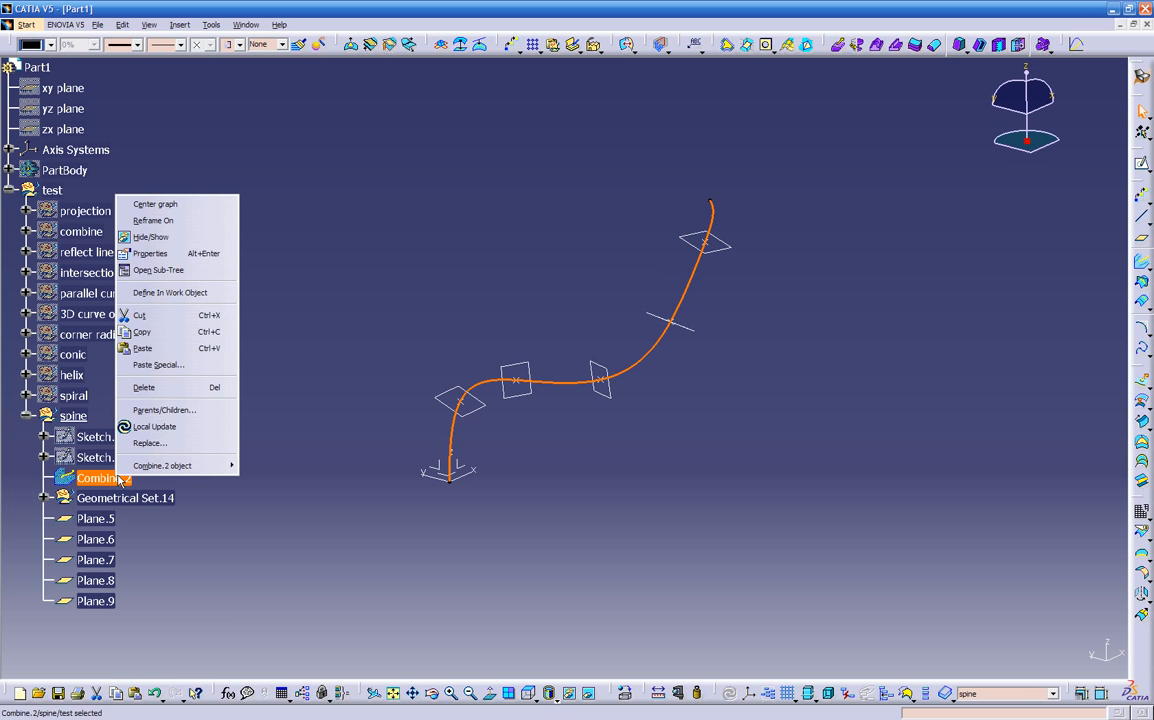
{"action": "left_click", "coordinate": [152, 253]}
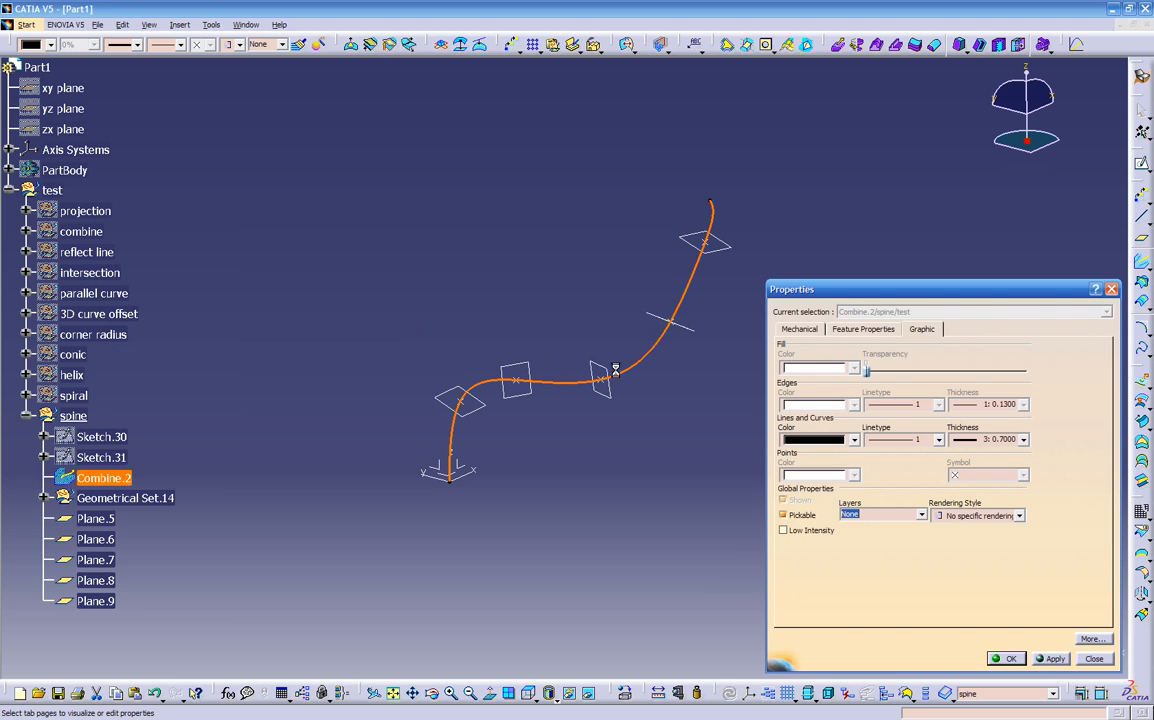
{"action": "left_click", "coordinate": [853, 440]}
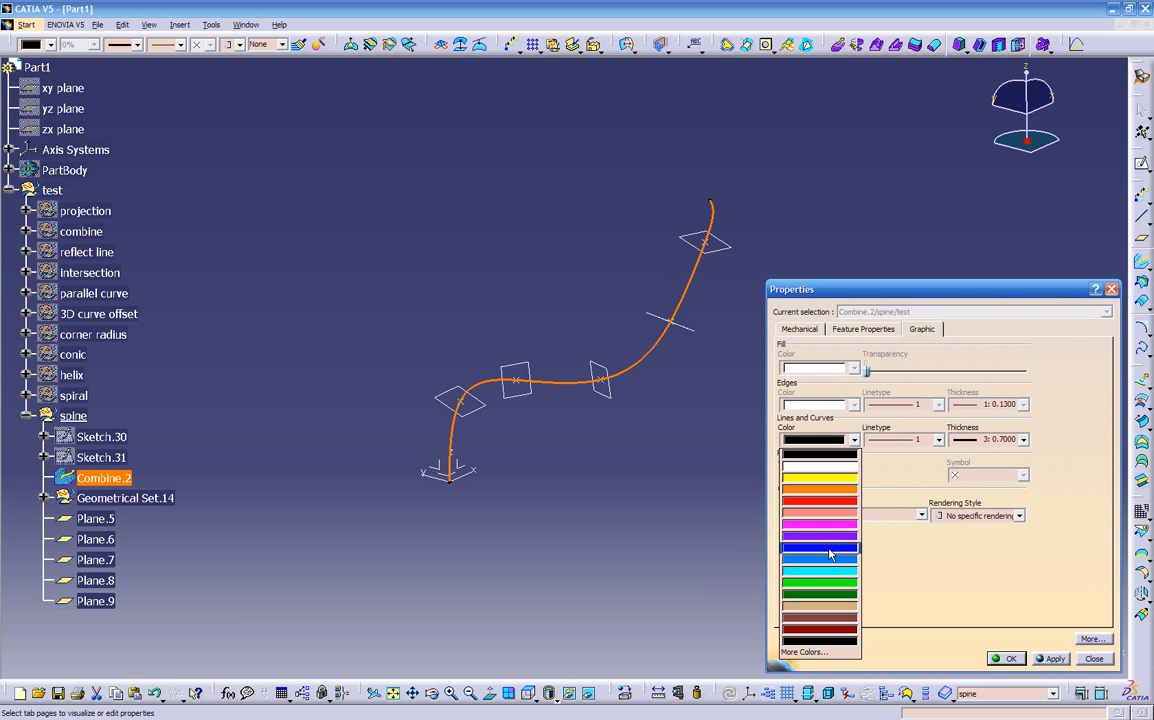
{"action": "left_click", "coordinate": [904, 542]}
{"action": "left_click", "coordinate": [1082, 661]}
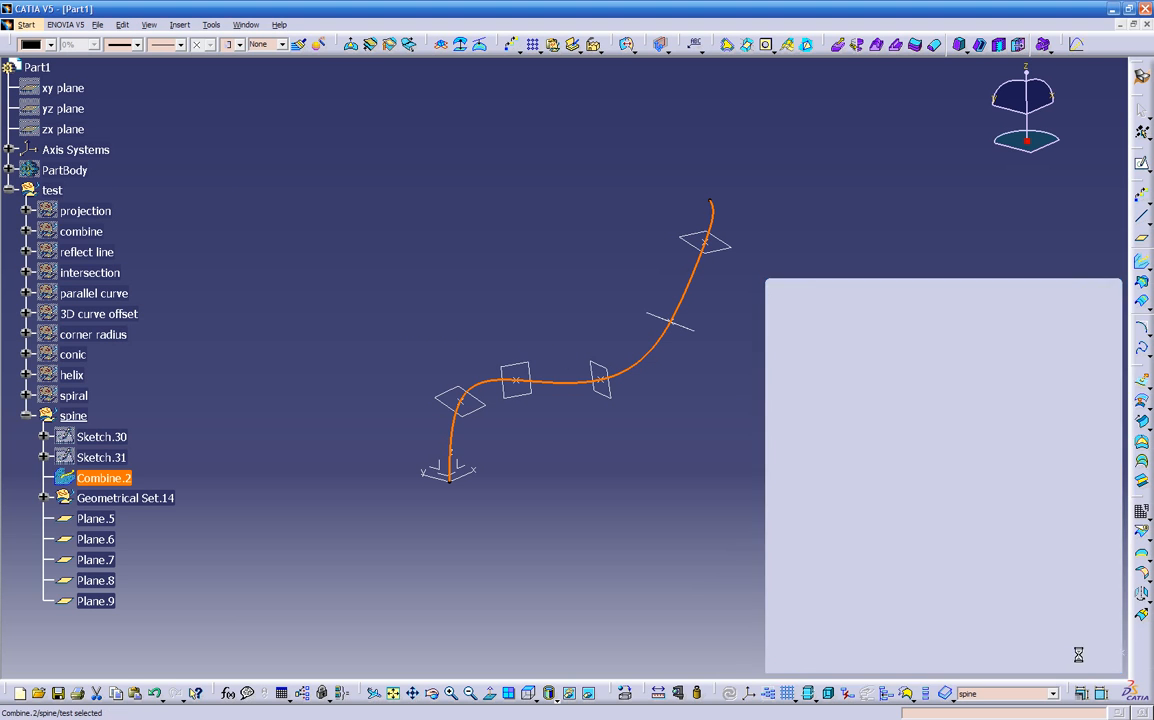
Create a spine curve through Plane.5, Plane.6, Plane.7, Plane.8 and Plane.9, in that order from the curve's upper end
{"action": "middle_click_drag", "start_coordinate": [574, 500], "coordinate": [519, 398]}
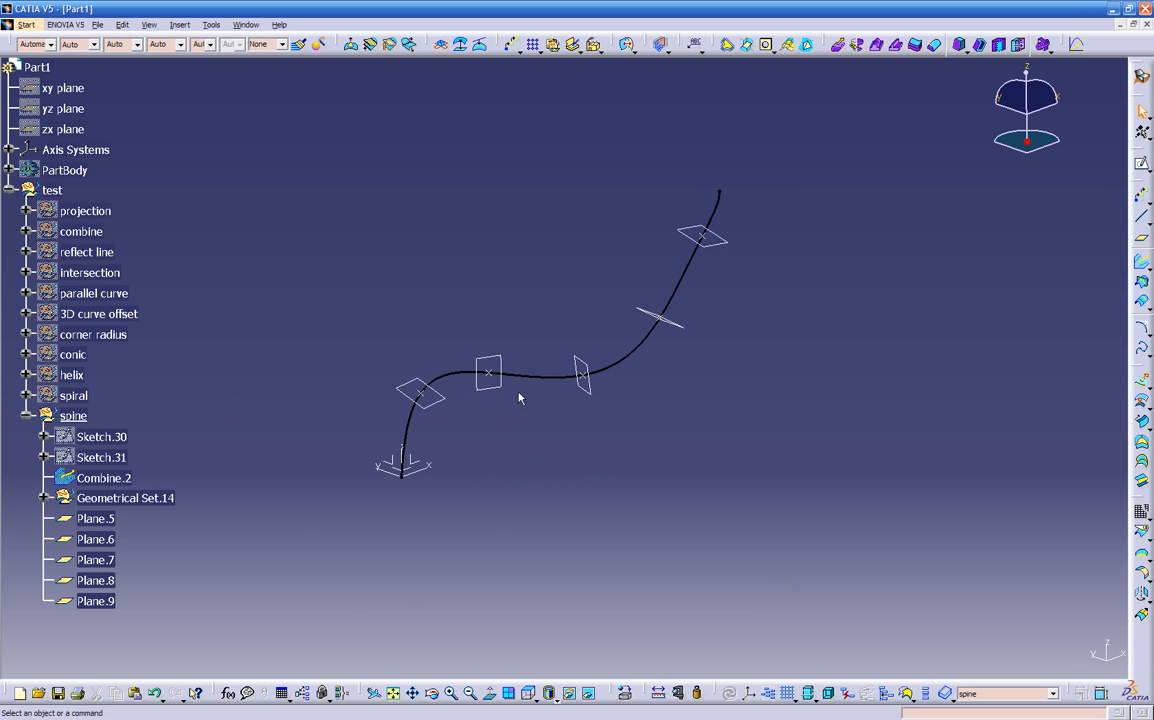
{"action": "left_click", "coordinate": [1147, 356]}
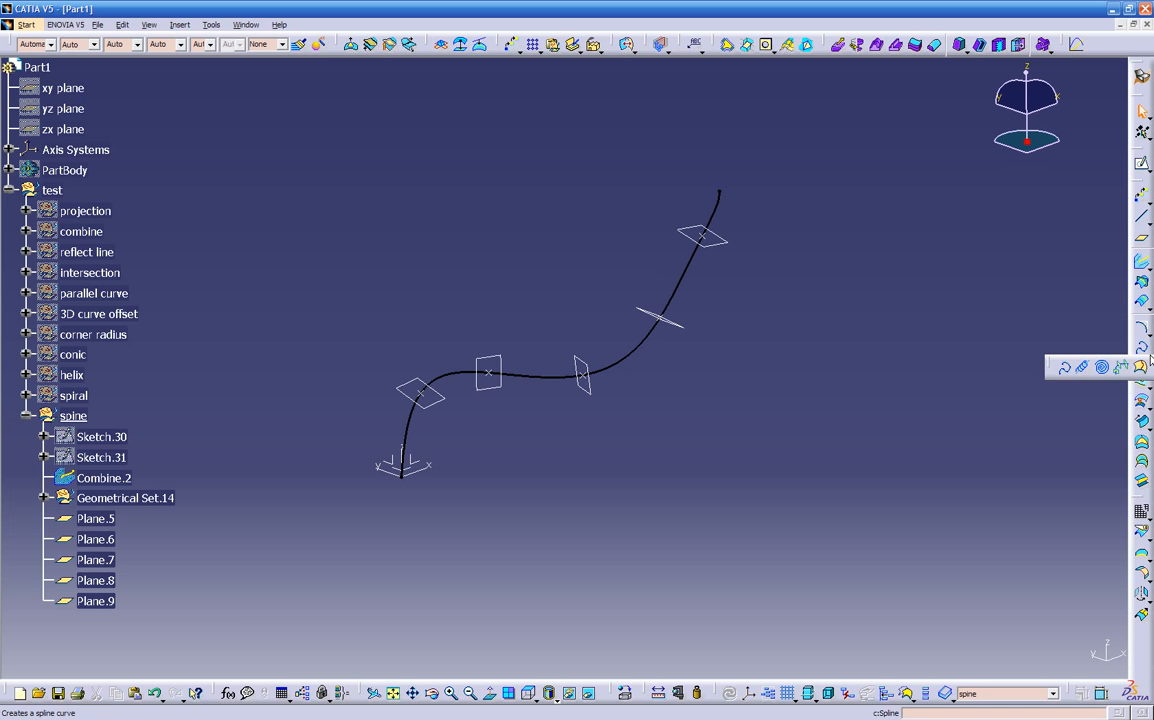
{"action": "left_click", "coordinate": [1122, 368]}
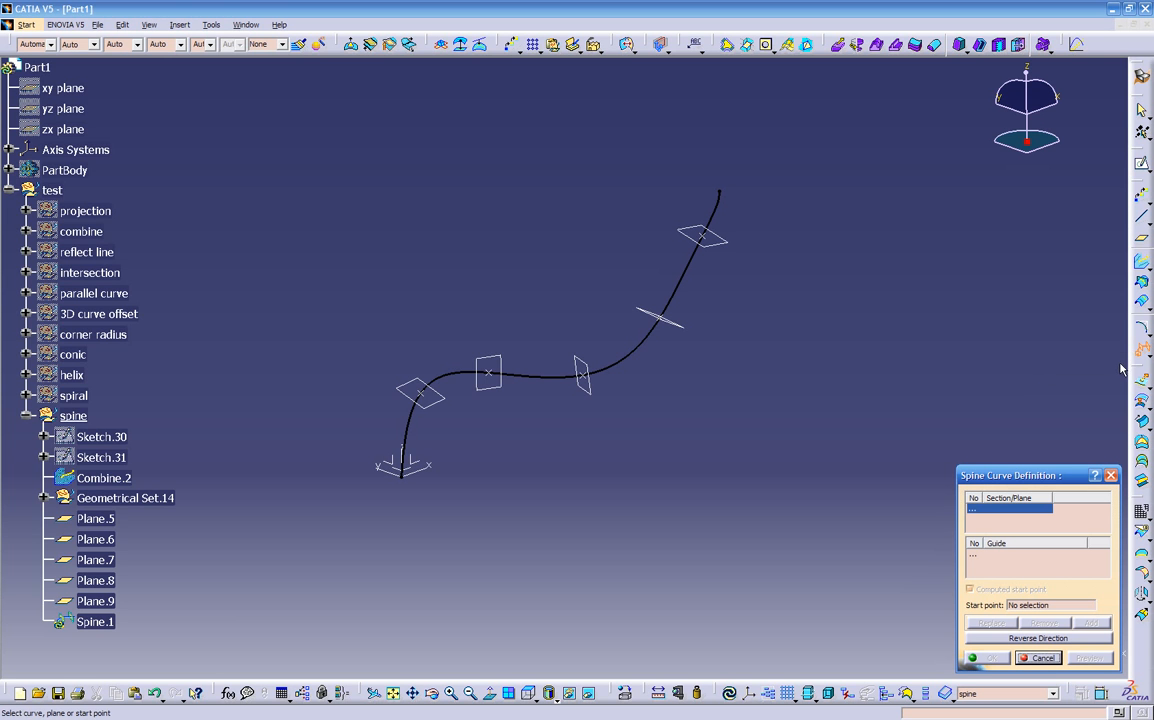
{"action": "left_click", "coordinate": [721, 245]}
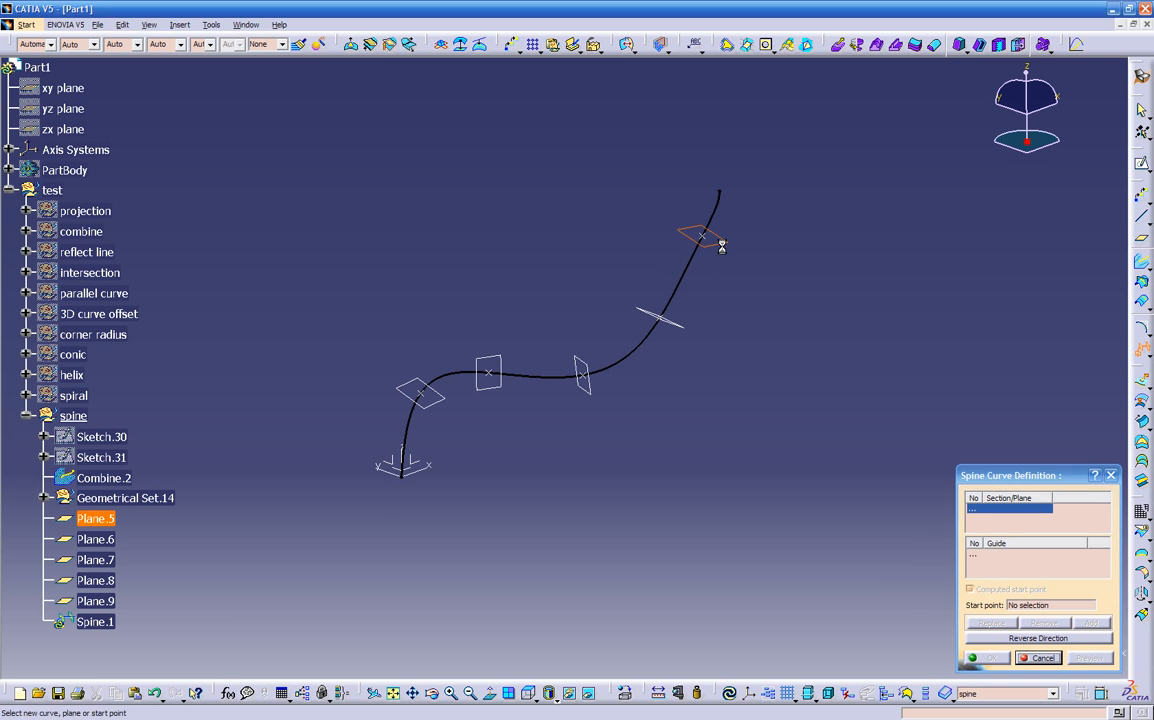
{"action": "left_click", "coordinate": [670, 327]}
{"action": "left_click", "coordinate": [590, 394]}
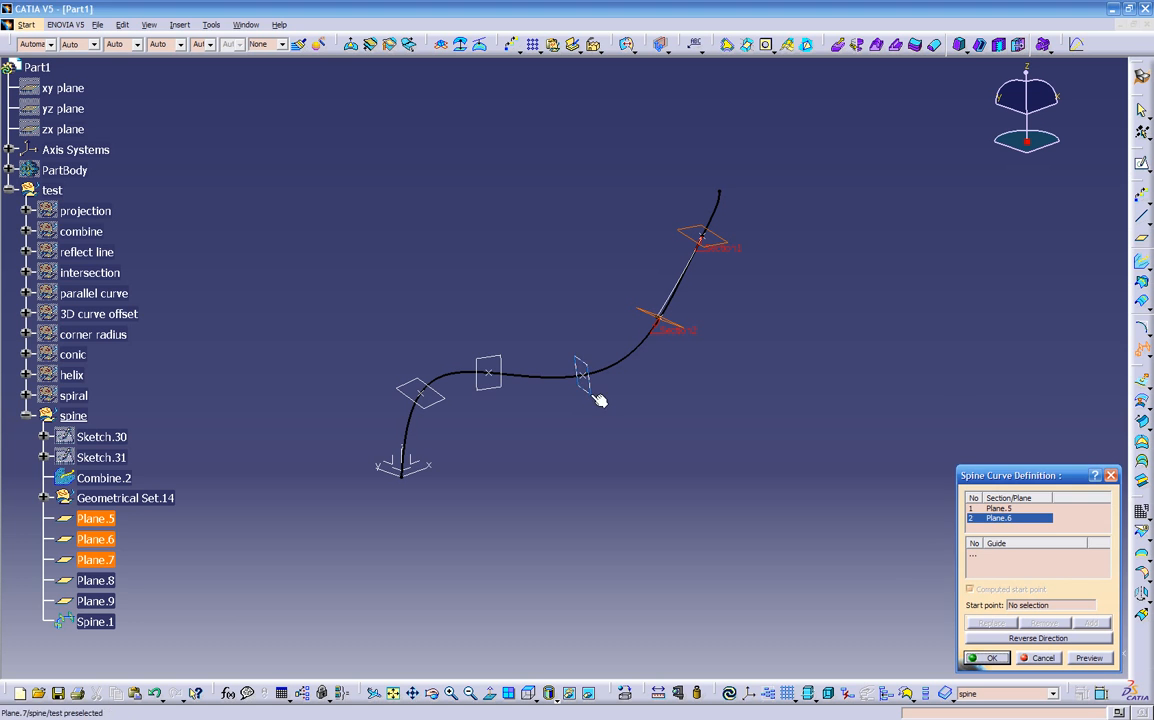
{"action": "left_click", "coordinate": [499, 389]}
{"action": "left_click", "coordinate": [424, 394]}
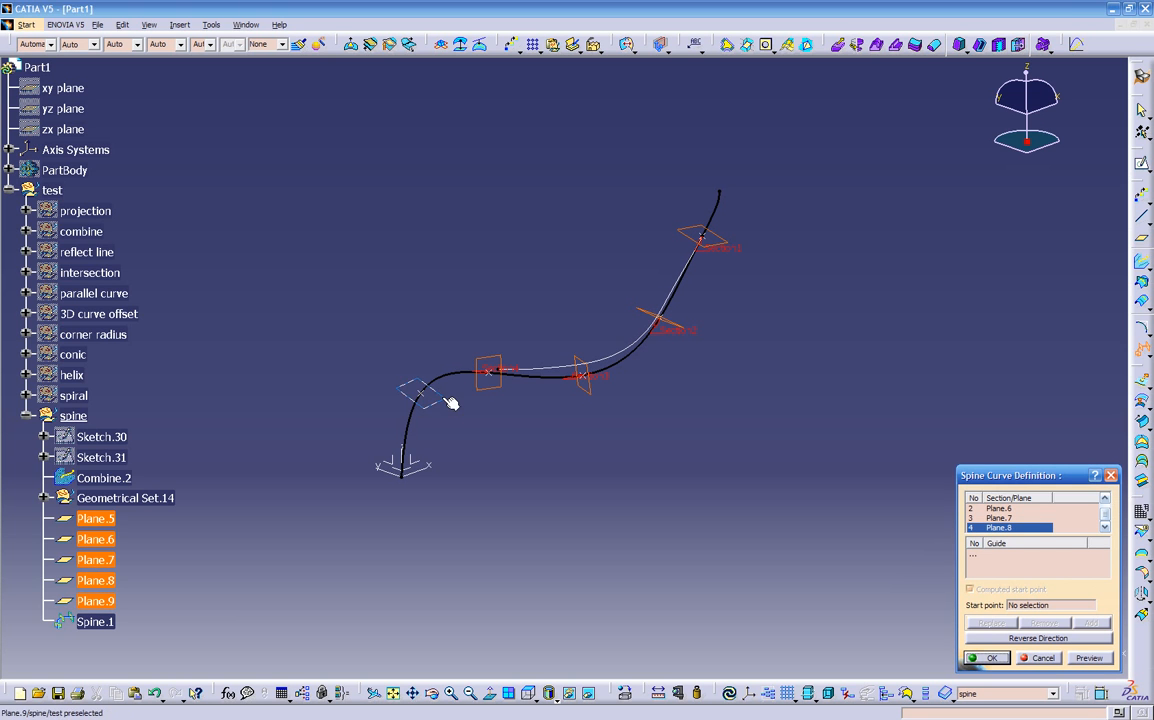
{"action": "middle_click_drag", "start_coordinate": [639, 456], "coordinate": [667, 509]}
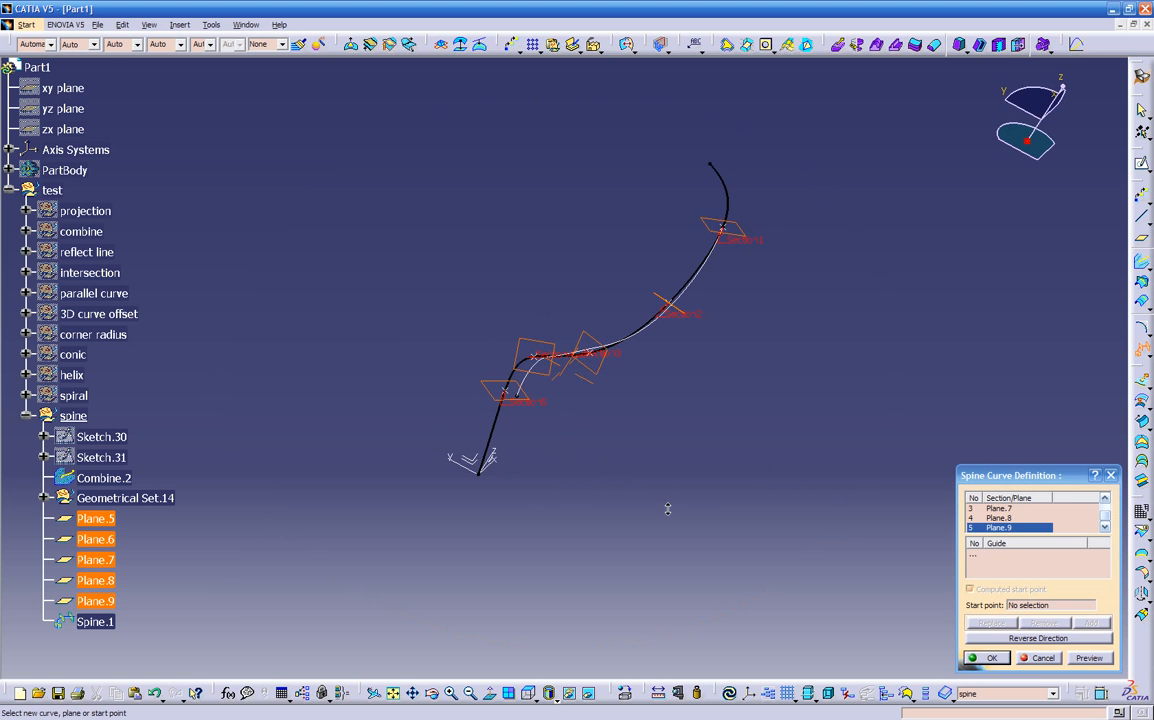
{"action": "left_click", "coordinate": [1041, 658]}
{"action": "middle_click_drag", "start_coordinate": [767, 482], "coordinate": [831, 490]}
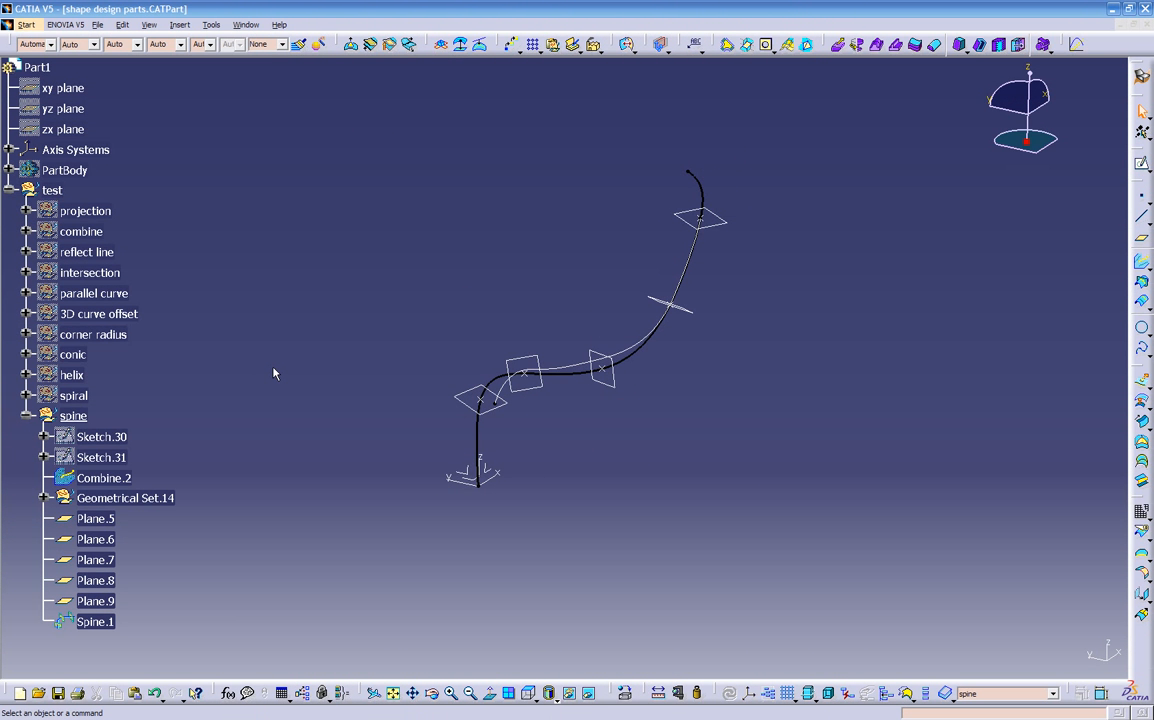
{"action": "left_click", "coordinate": [1141, 373]}
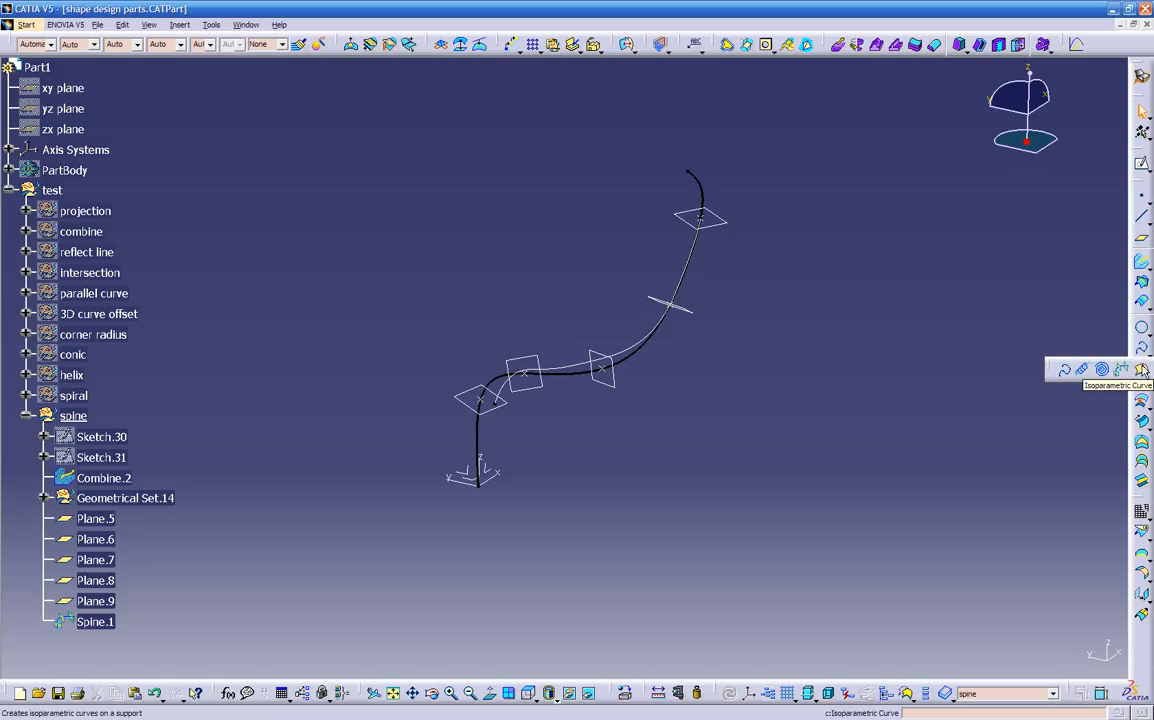
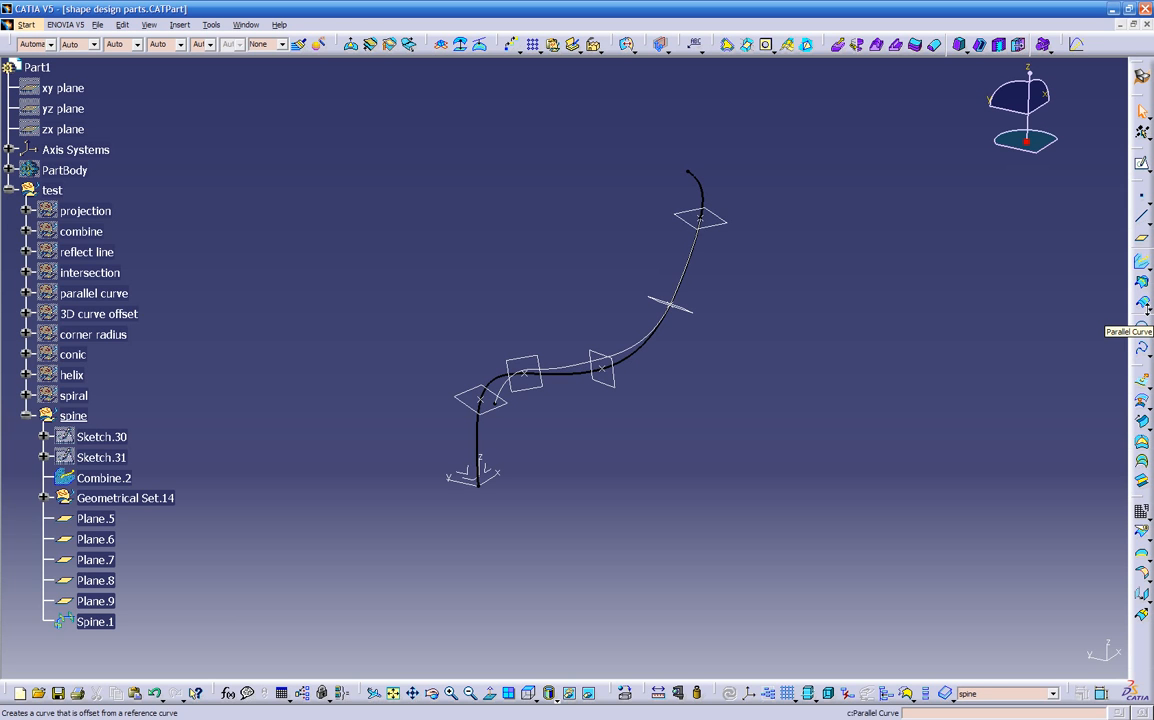
{"action": "left_click", "coordinate": [1142, 370]}
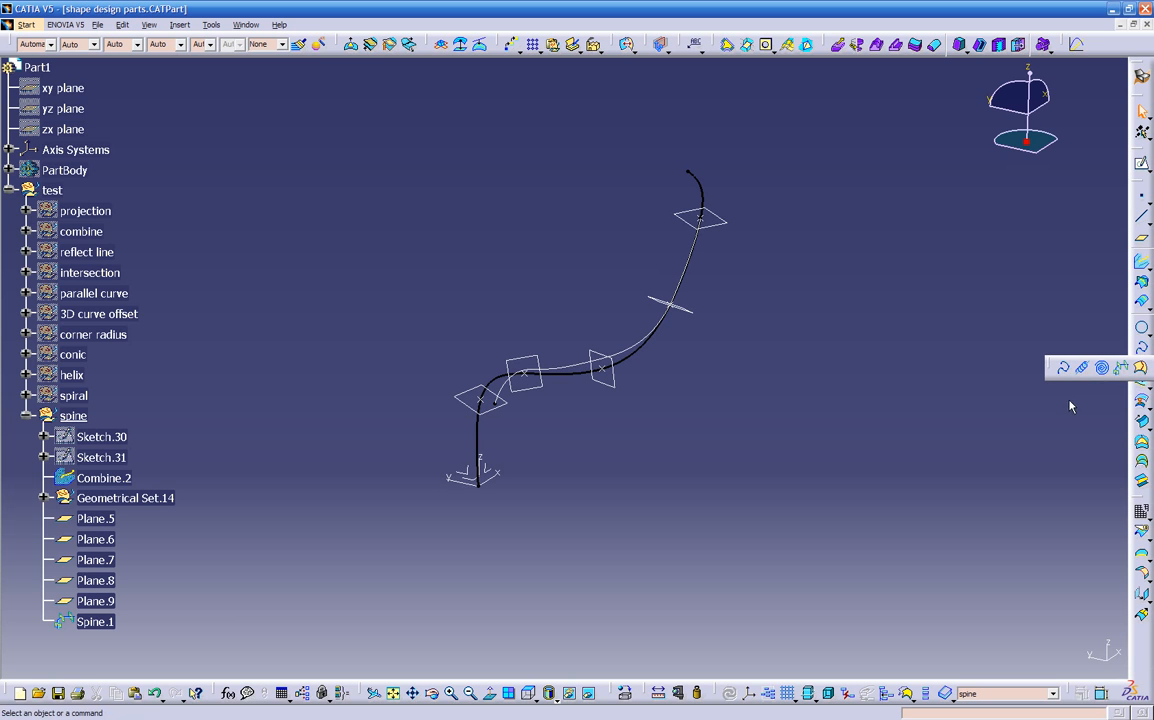
Hide the spine geometrical set and collapse its branch in the specification tree
{"action": "left_click", "coordinate": [72, 416]}
{"action": "right_click", "coordinate": [70, 416]}
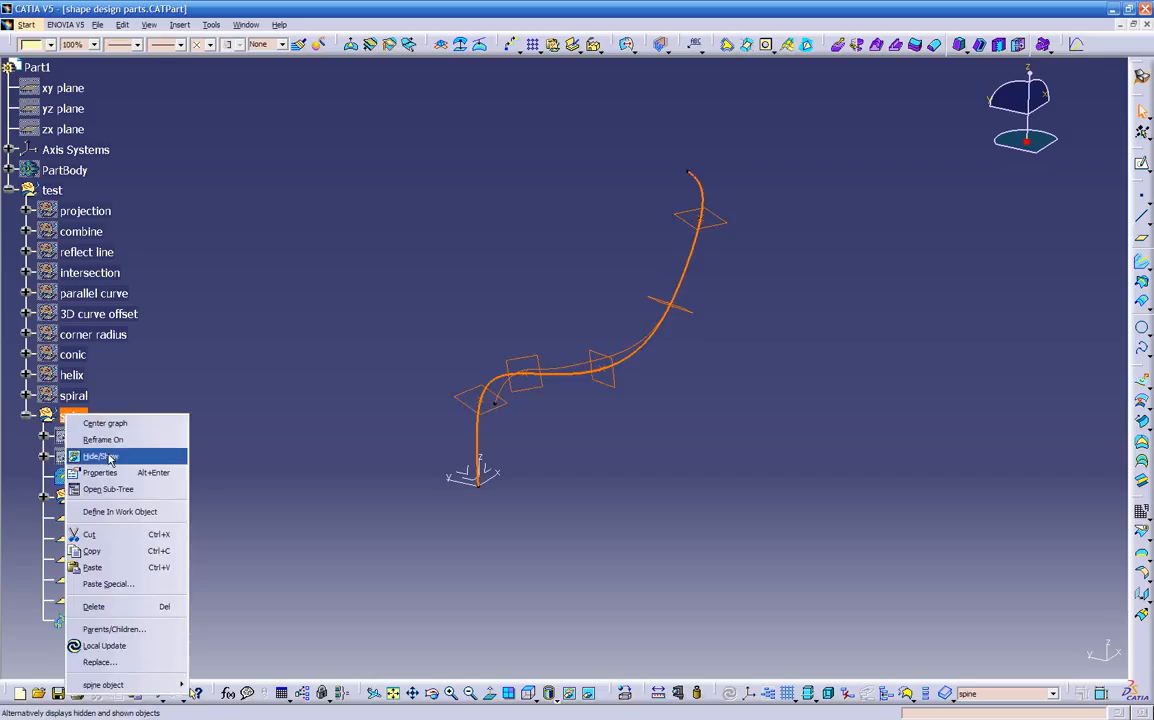
{"action": "left_click", "coordinate": [100, 456]}
{"action": "left_click", "coordinate": [28, 418]}
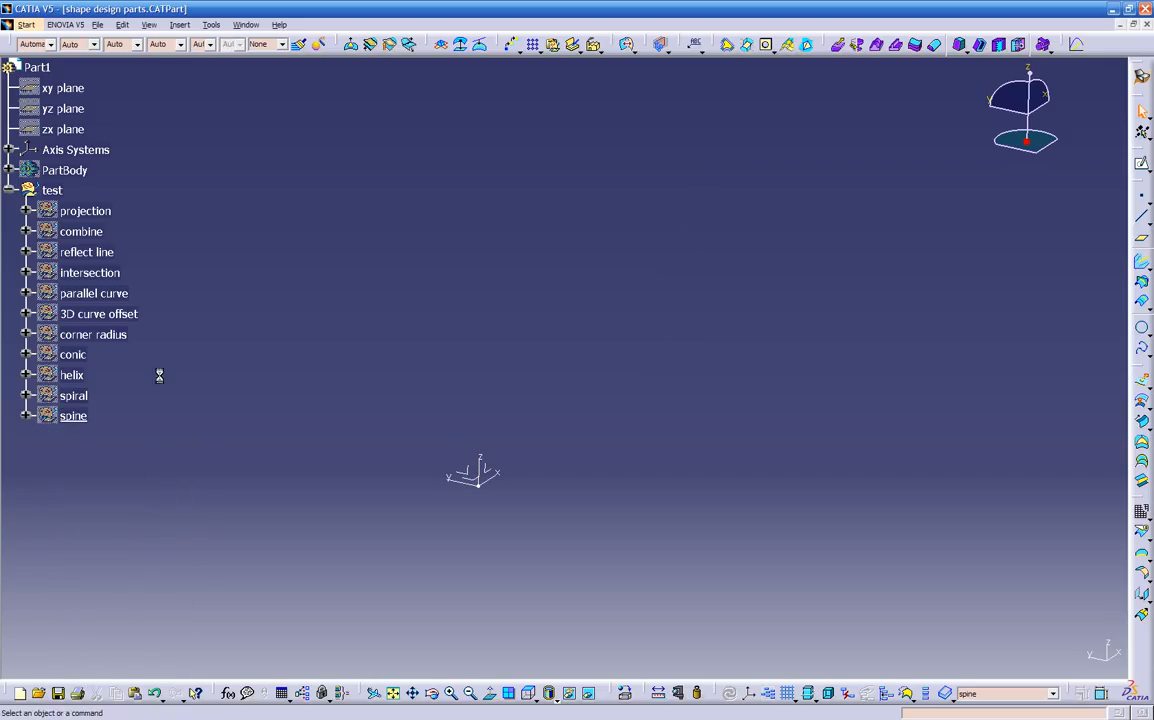
Insert a geometrical set named "isoparametric curve" with test as its father
{"action": "left_click", "coordinate": [179, 24]}
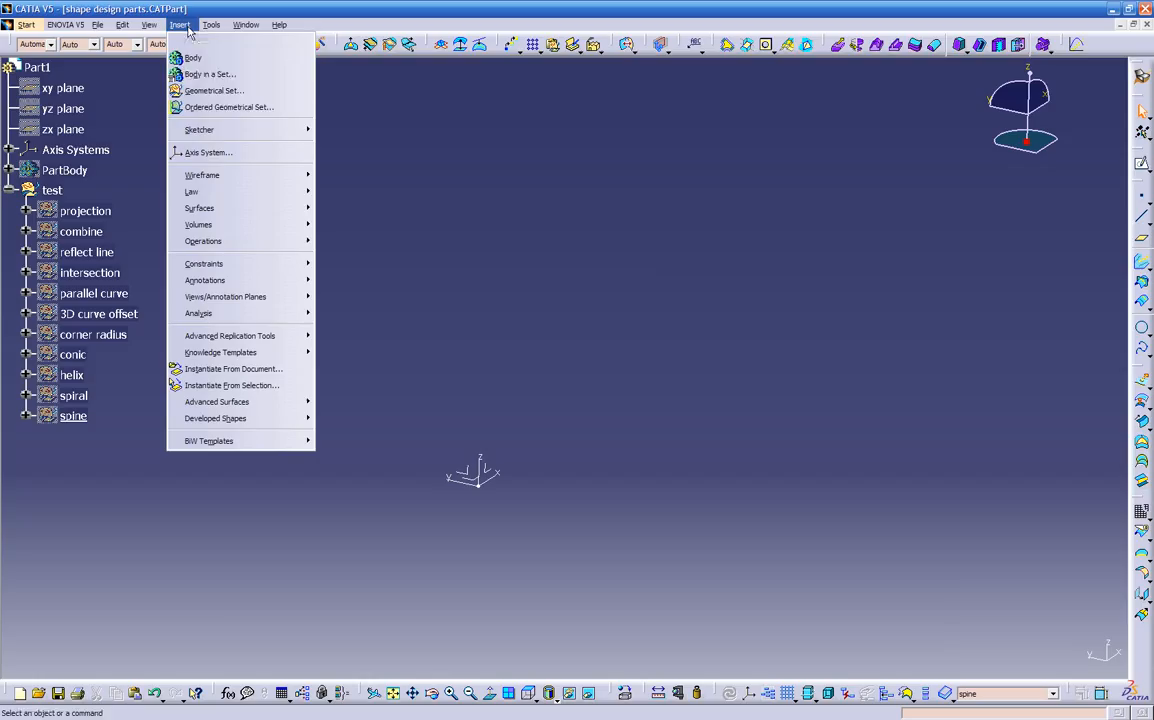
{"action": "left_click", "coordinate": [190, 97]}
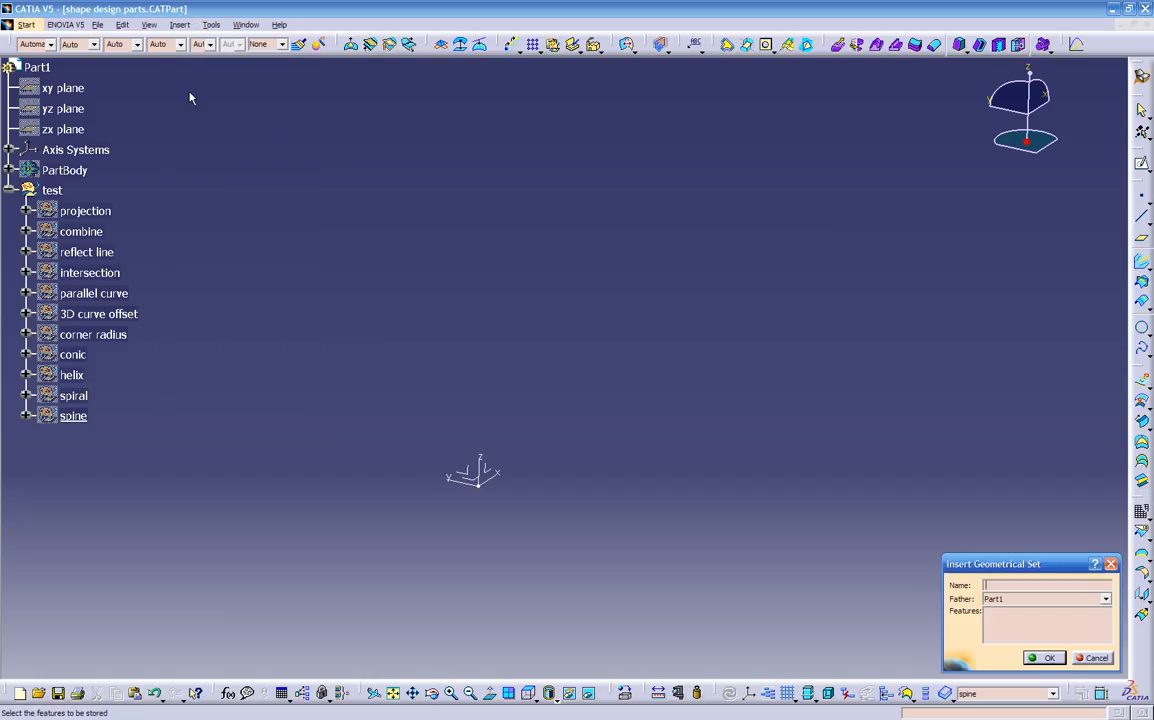
{"action": "left_click", "coordinate": [1001, 584]}
{"action": "type", "text": "id"}
{"action": "left_click", "coordinate": [1058, 603]}
{"action": "scroll", "coordinate": [1005, 688], "scroll_direction": "down", "scroll_amount": 3}
{"action": "left_click", "coordinate": [1005, 690]}
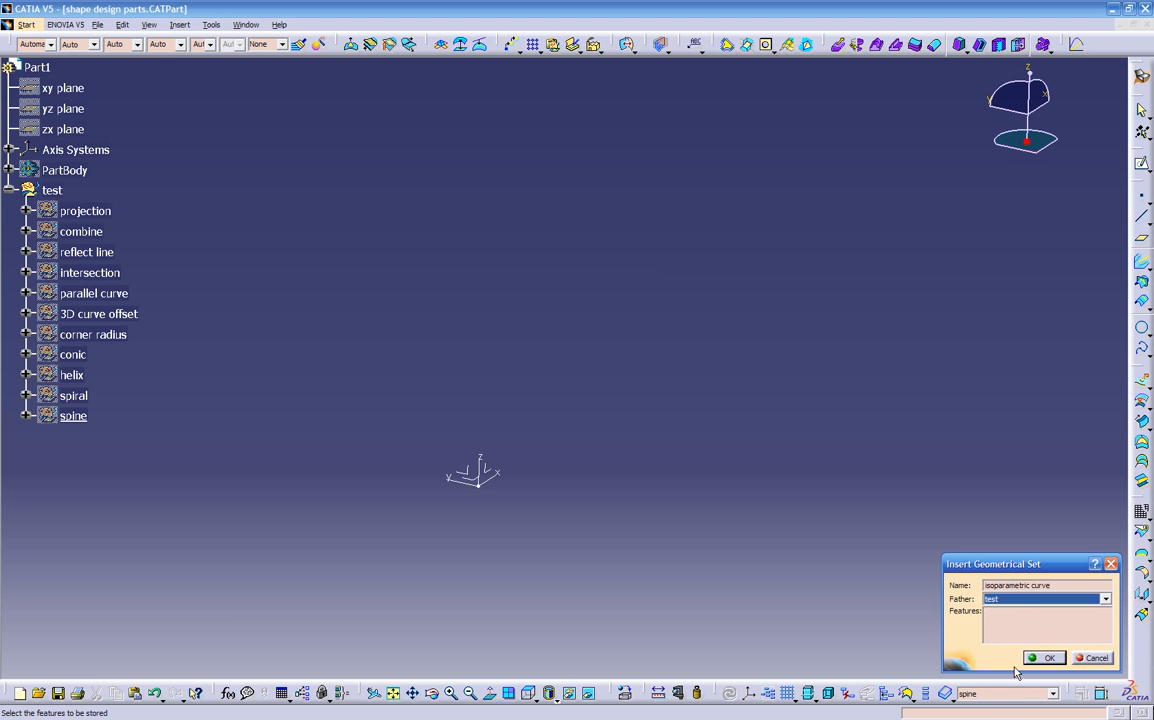
{"action": "left_click", "coordinate": [1032, 660]}
{"action": "middle_click_drag", "start_coordinate": [335, 541], "coordinate": [545, 595]}
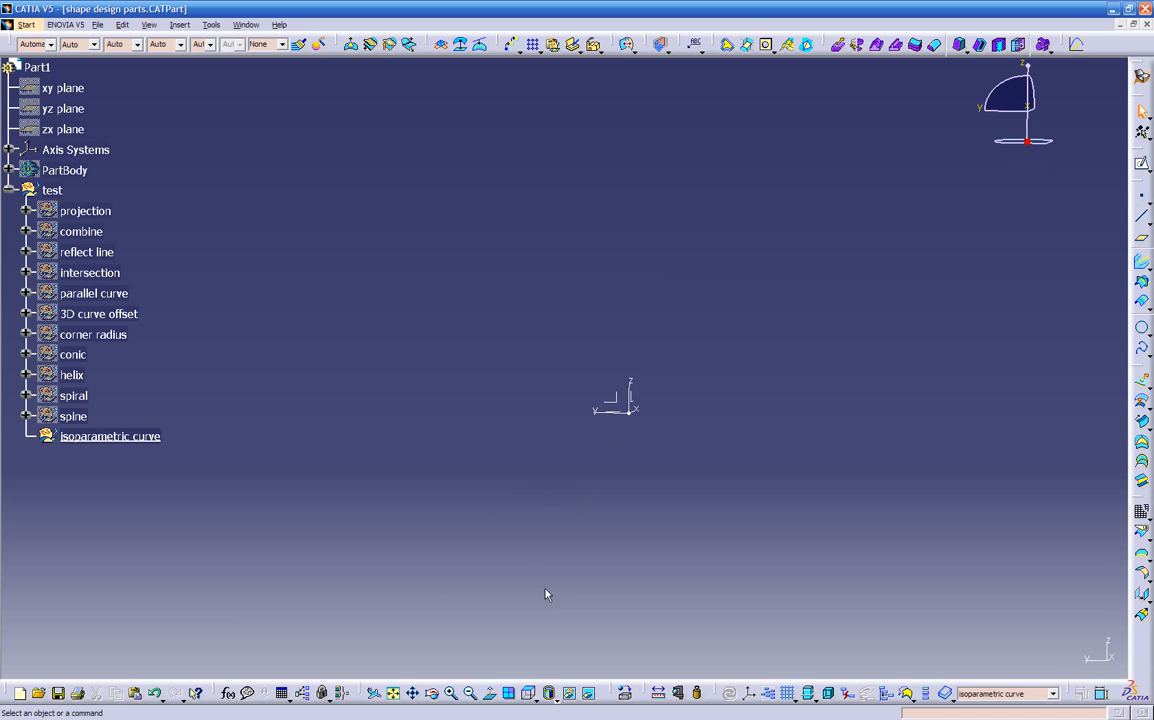
Start a new sketch on the absolute axis system's YZ plane in the isoparametric curve set
{"action": "left_click", "coordinate": [529, 697]}
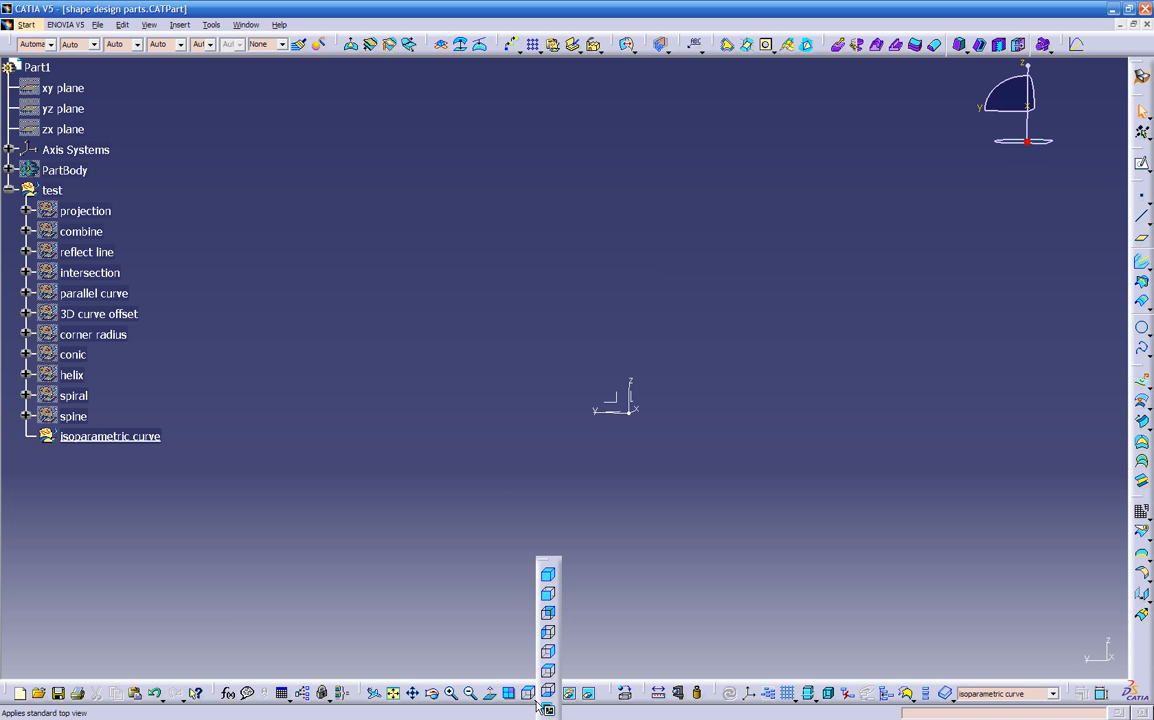
{"action": "left_click", "coordinate": [548, 598]}
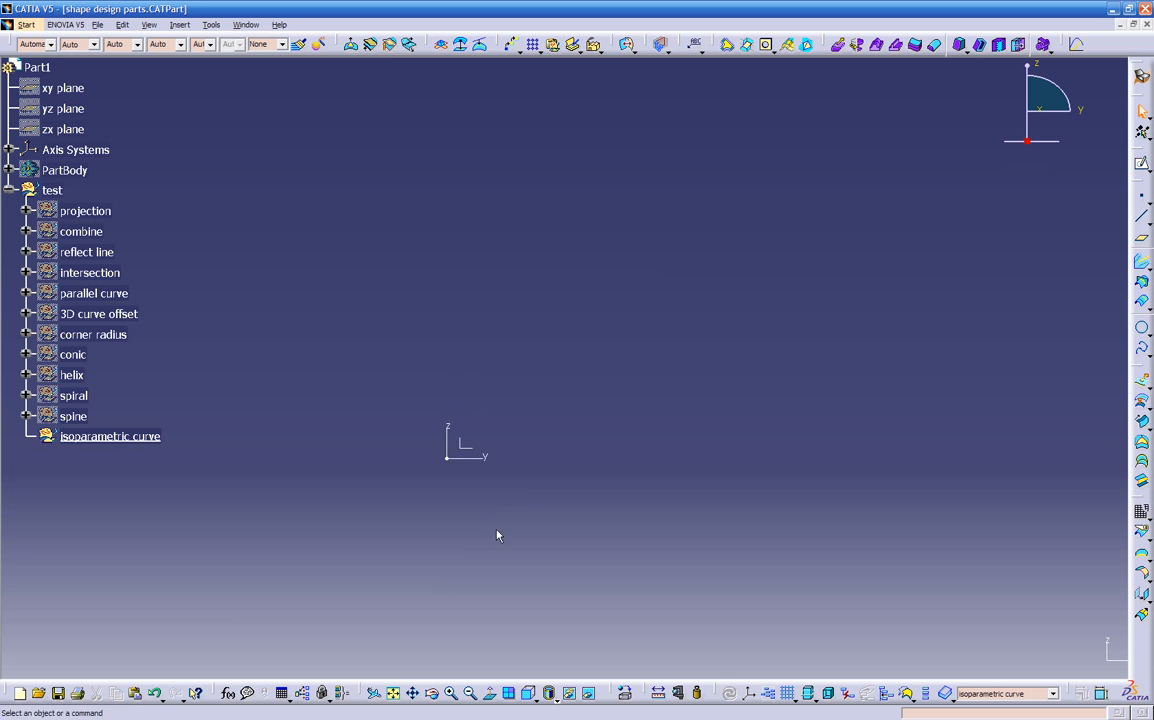
{"action": "left_click", "coordinate": [462, 455]}
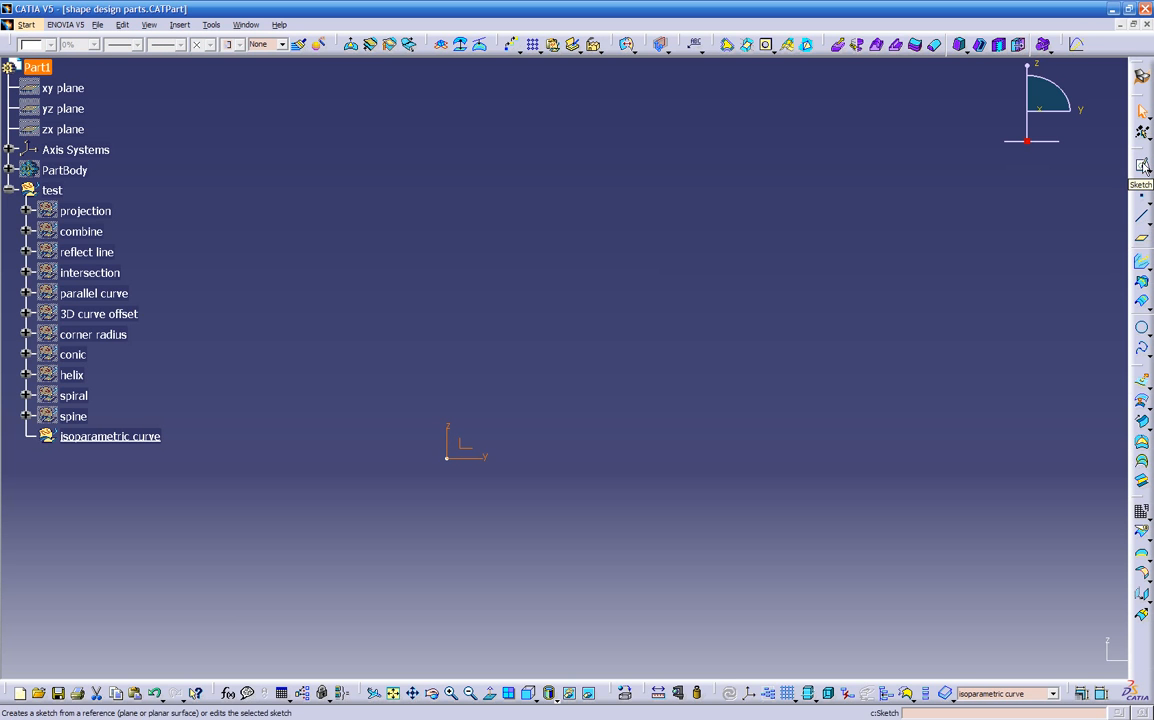
{"action": "left_click", "coordinate": [1143, 165]}
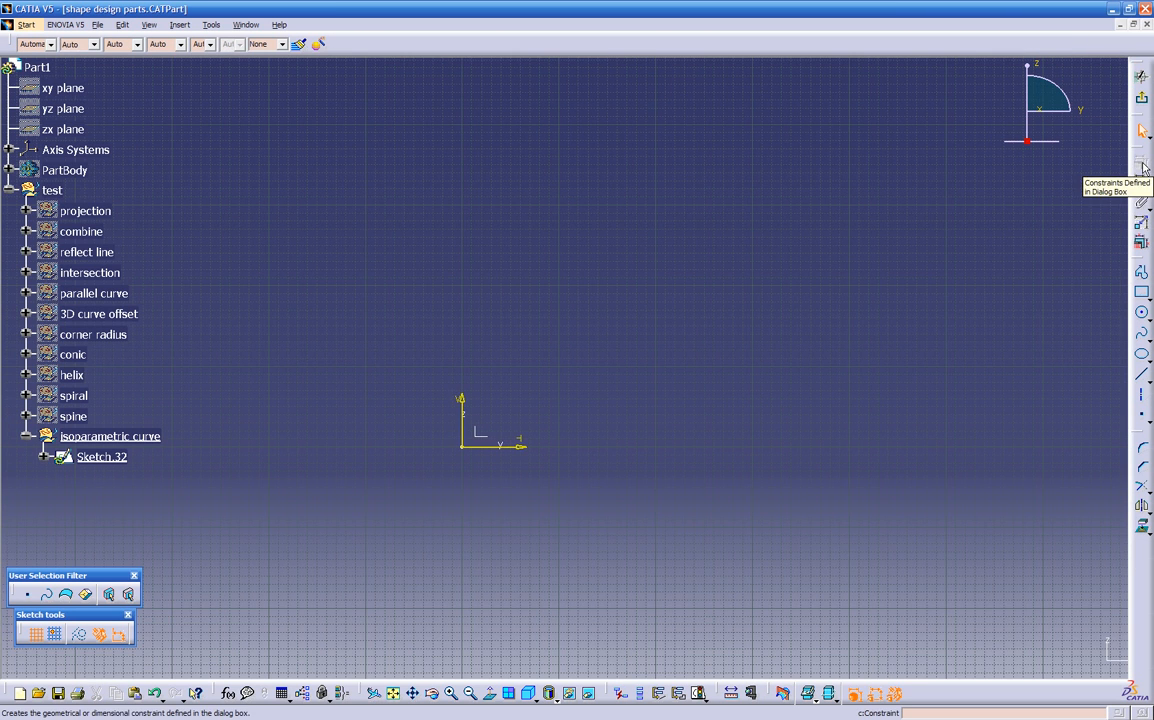
Draw a wavy open spline through eight control points, starting at the sketch origin and extending along the horizontal axis, and exit the sketch
{"action": "left_click", "coordinate": [1139, 335]}
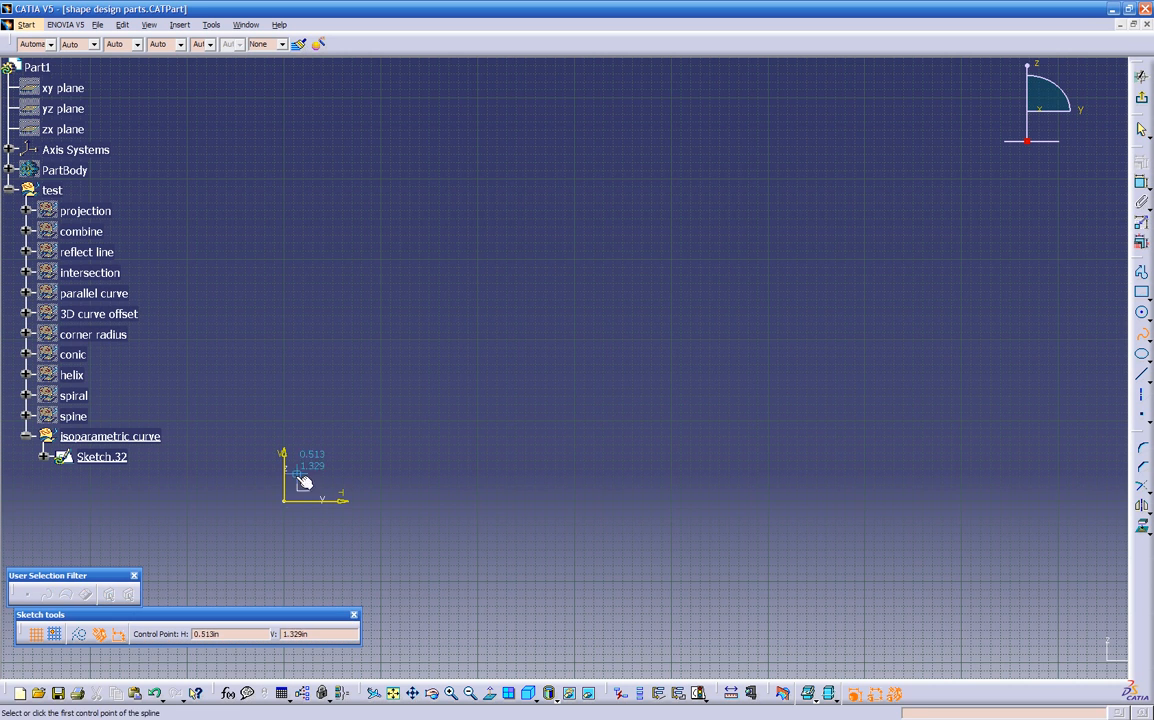
{"action": "left_click", "coordinate": [285, 500]}
{"action": "left_click", "coordinate": [394, 388]}
{"action": "left_click", "coordinate": [597, 438]}
{"action": "middle_click_drag", "start_coordinate": [768, 483], "coordinate": [508, 399]}
{"action": "left_click", "coordinate": [571, 162]}
{"action": "left_click", "coordinate": [671, 142]}
{"action": "left_click", "coordinate": [829, 337]}
{"action": "middle_click_drag", "start_coordinate": [857, 343], "coordinate": [858, 422], "text": "ctrl"}
{"action": "left_click", "coordinate": [829, 329]}
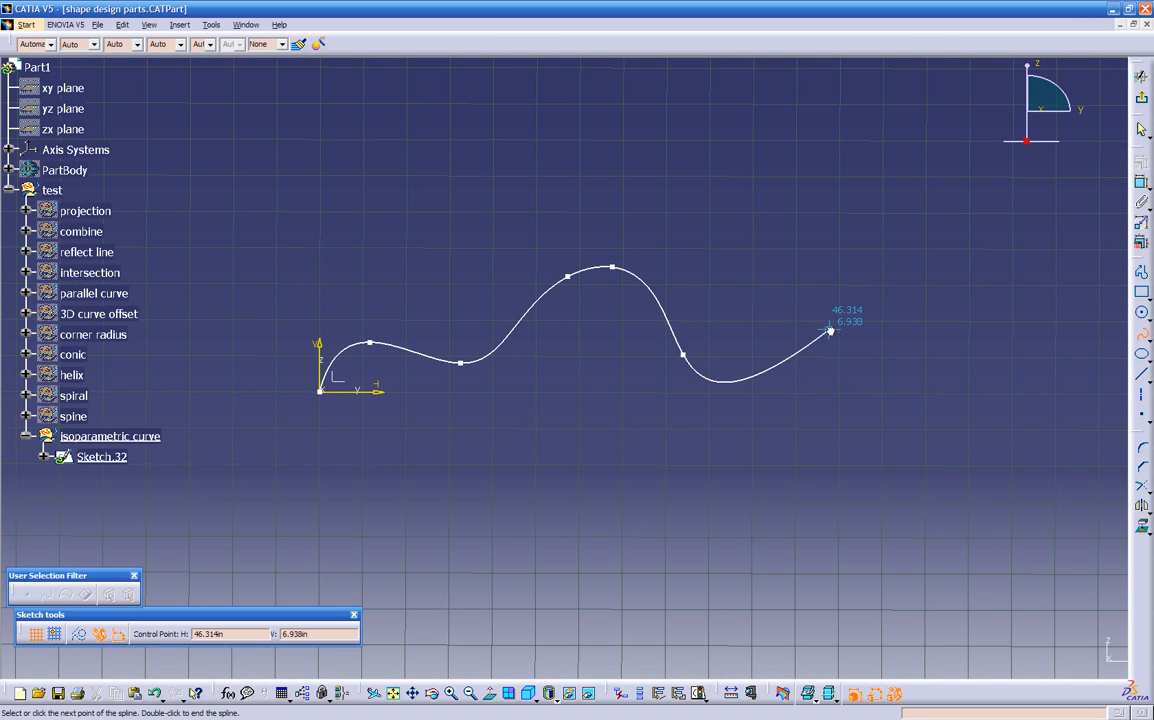
{"action": "left_click", "coordinate": [1046, 392]}
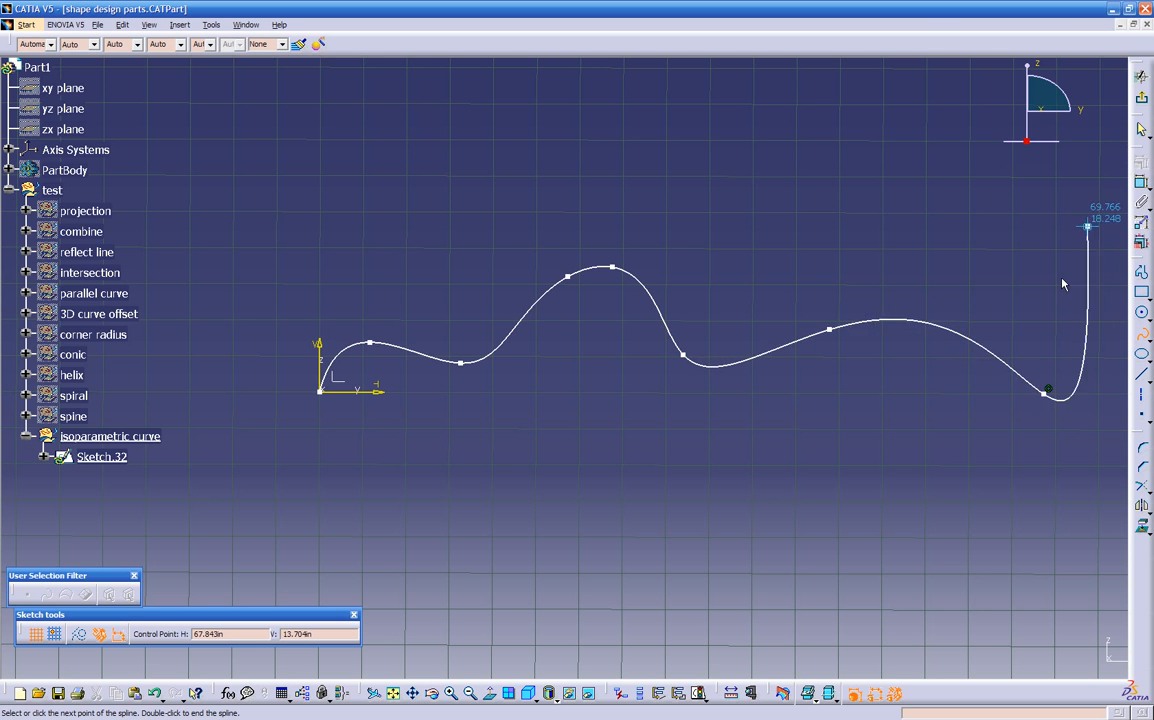
{"action": "double_click", "coordinate": [1056, 283]}
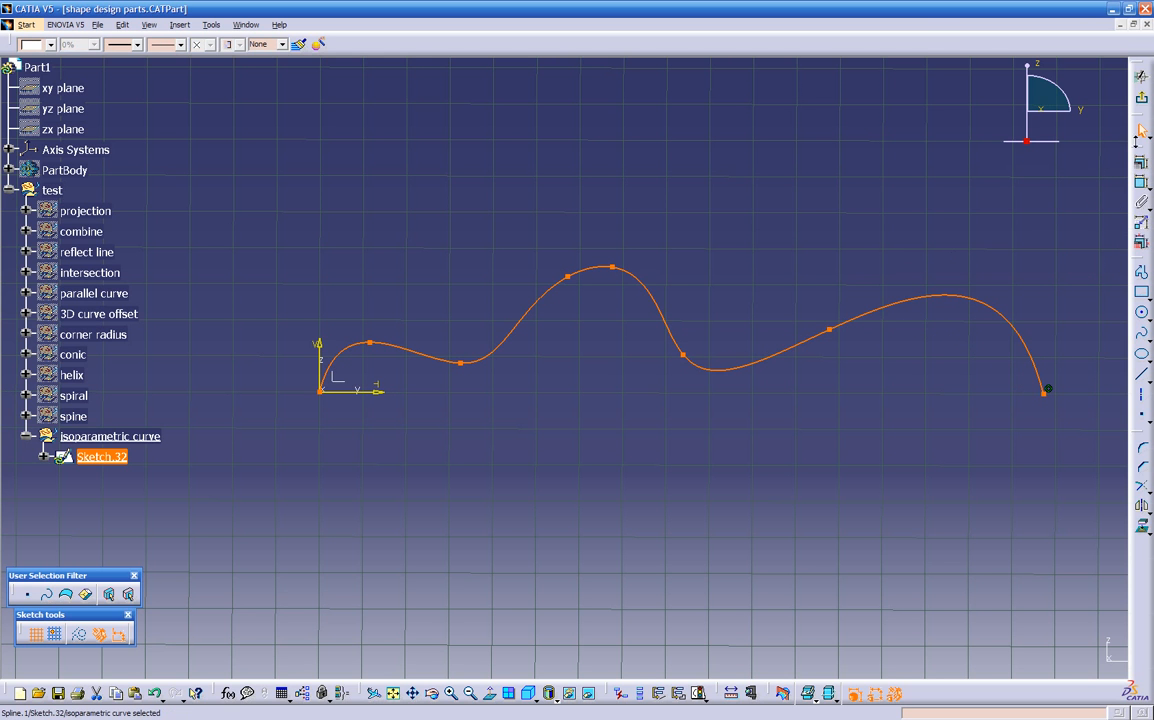
{"action": "left_click", "coordinate": [1141, 76]}
{"action": "middle_click_drag", "start_coordinate": [810, 269], "coordinate": [557, 397]}
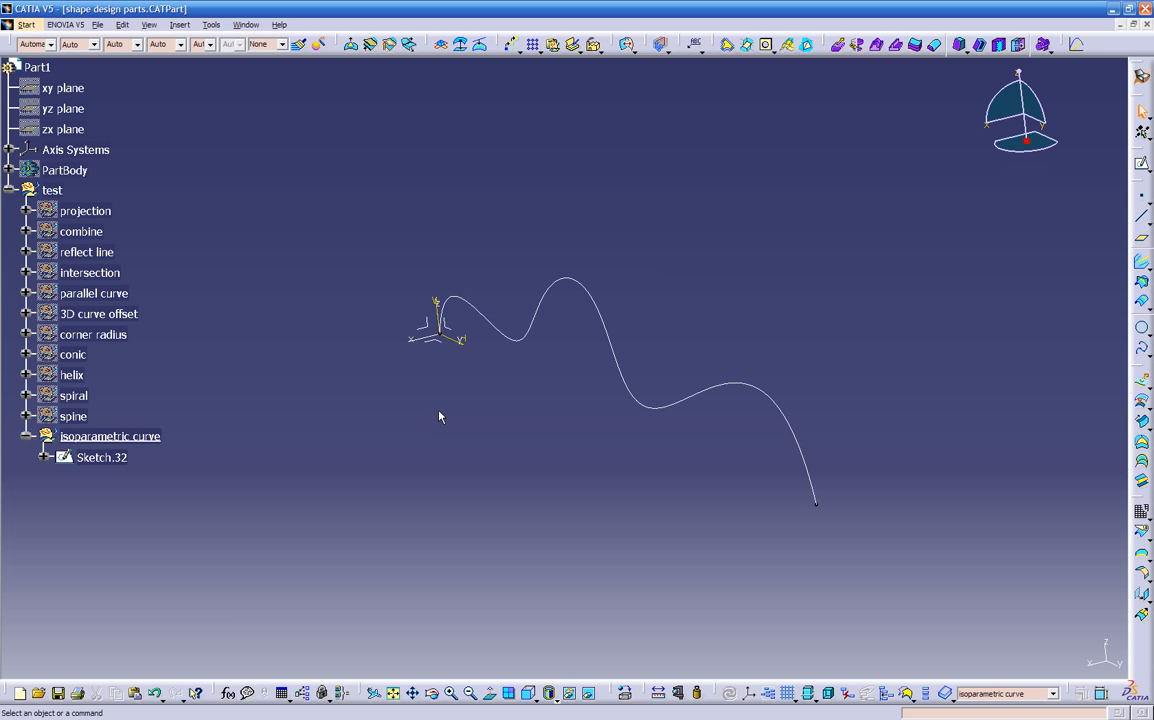
{"action": "double_click", "coordinate": [533, 317]}
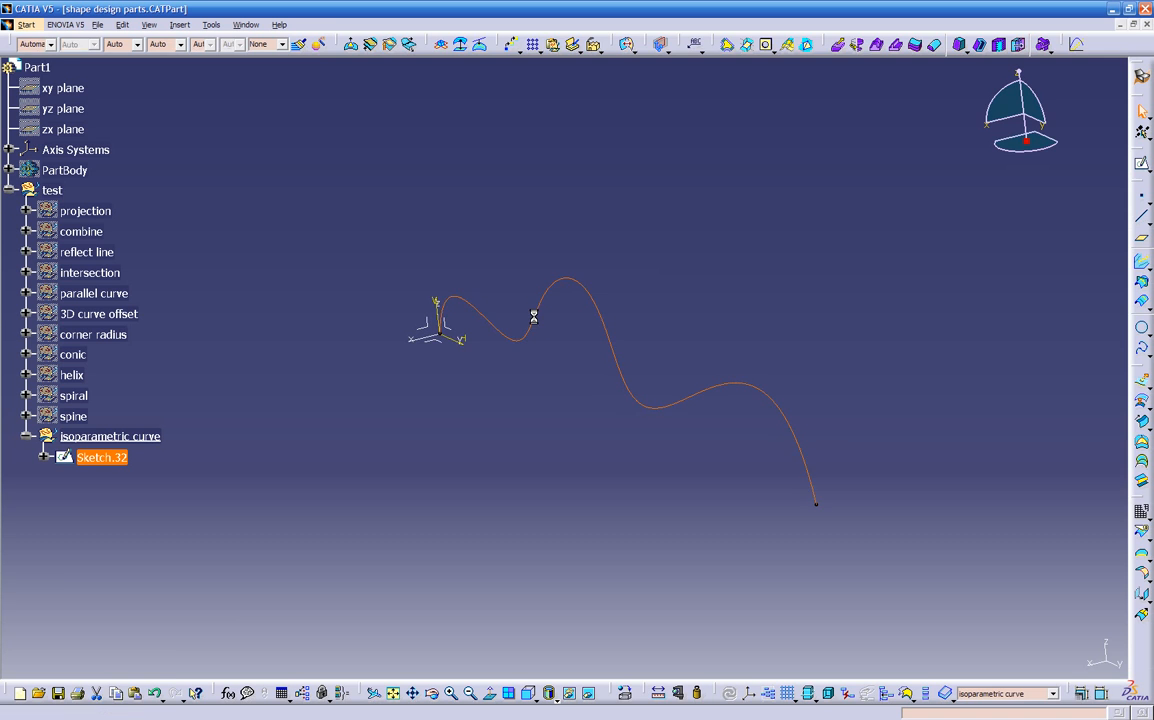
{"action": "middle_click_drag", "start_coordinate": [705, 298], "coordinate": [541, 420]}
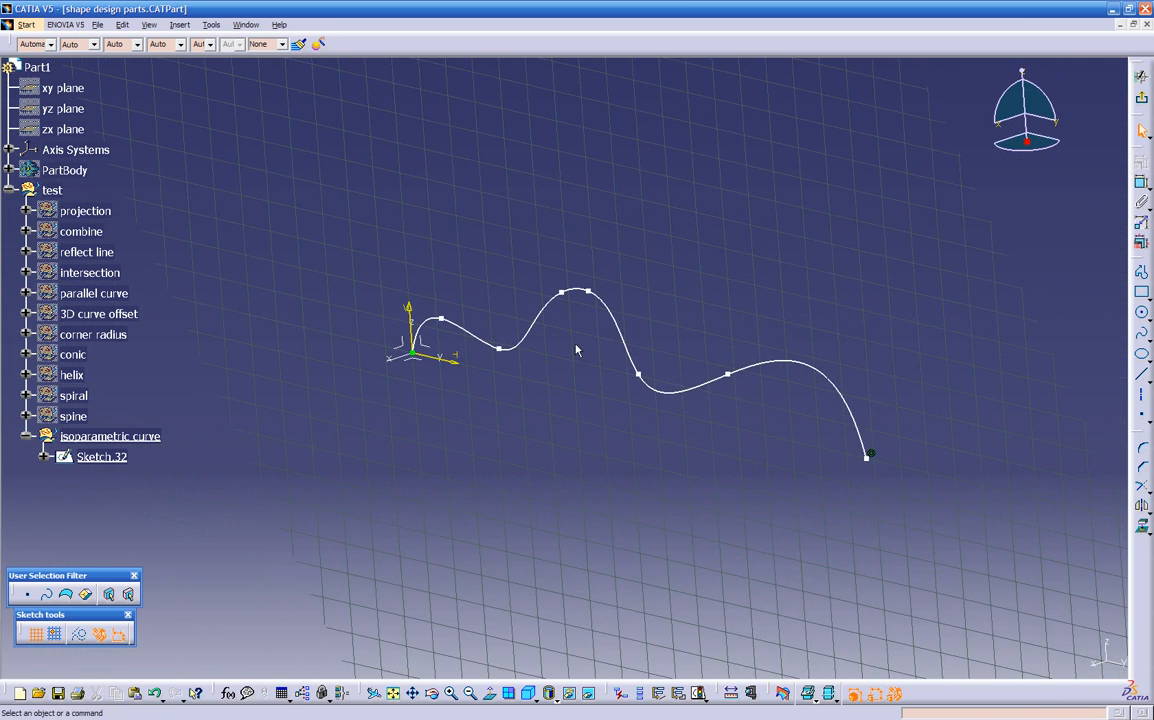
{"action": "left_click", "coordinate": [1141, 75]}
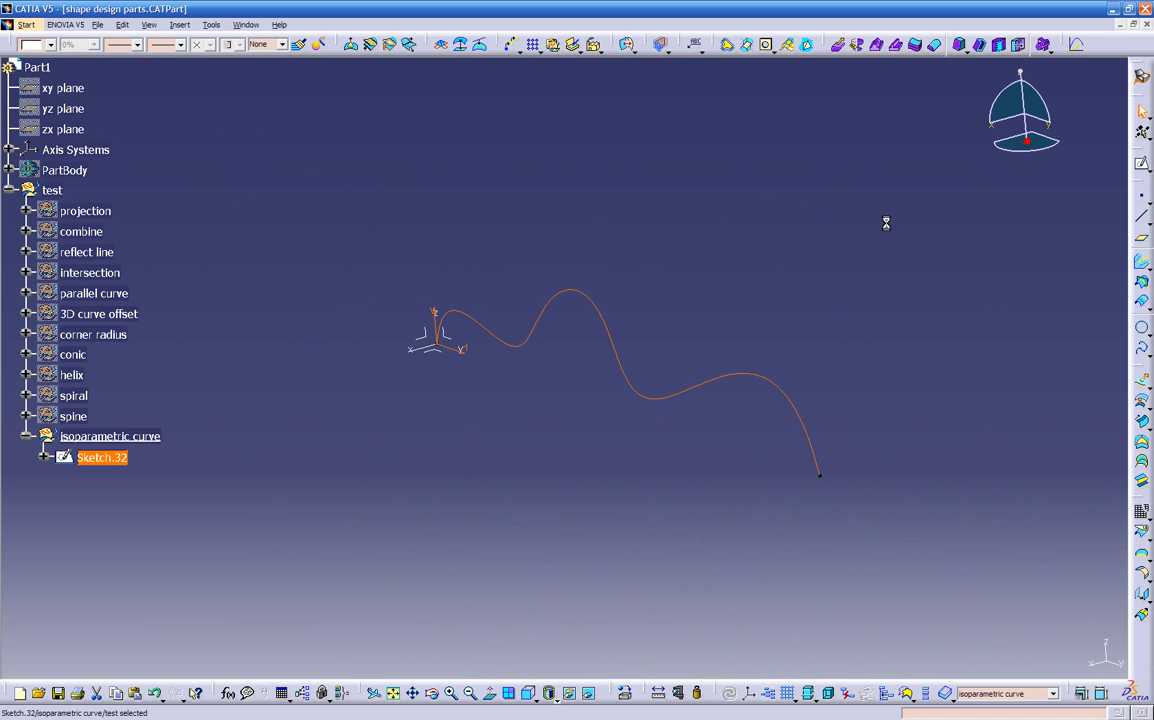
{"action": "left_click", "coordinate": [551, 439]}
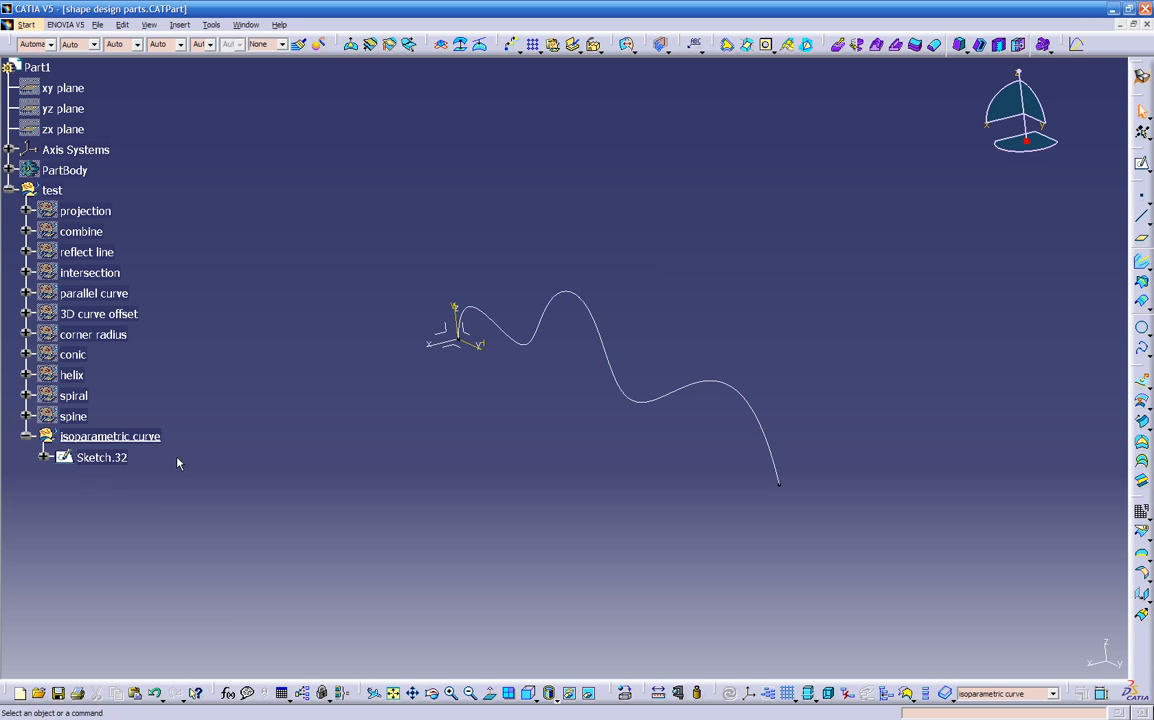
Rename Sketch.32 as "main"
{"action": "right_click", "coordinate": [117, 456]}
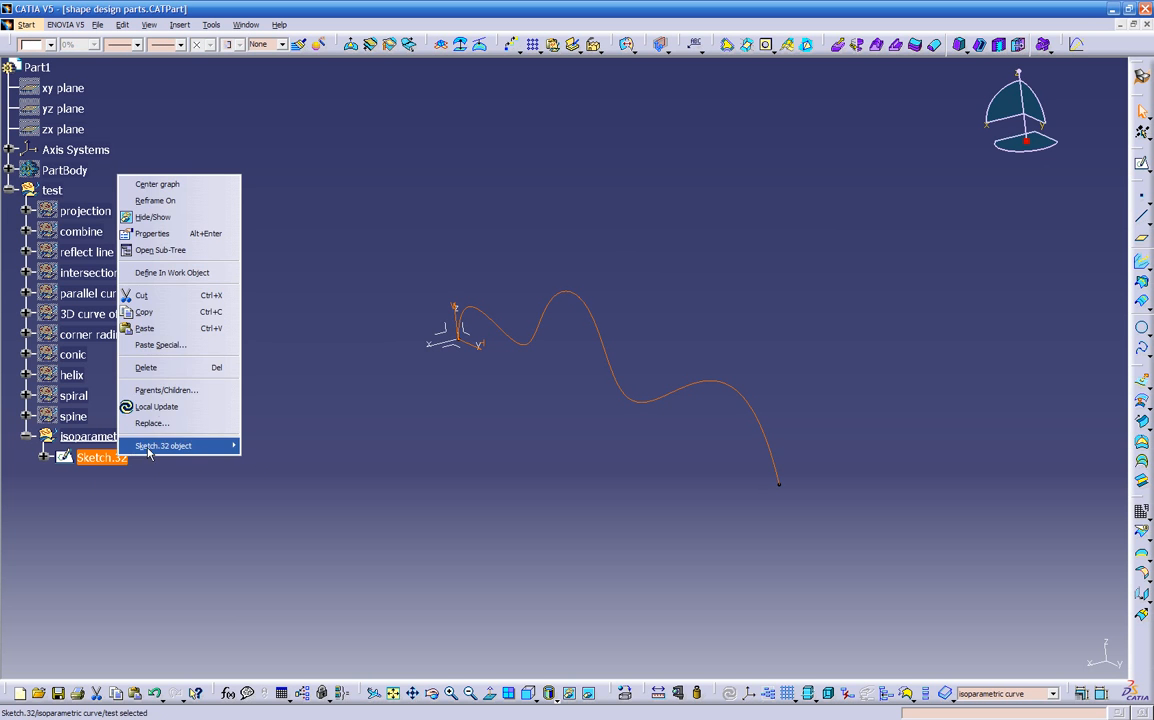
{"action": "left_click", "coordinate": [165, 233]}
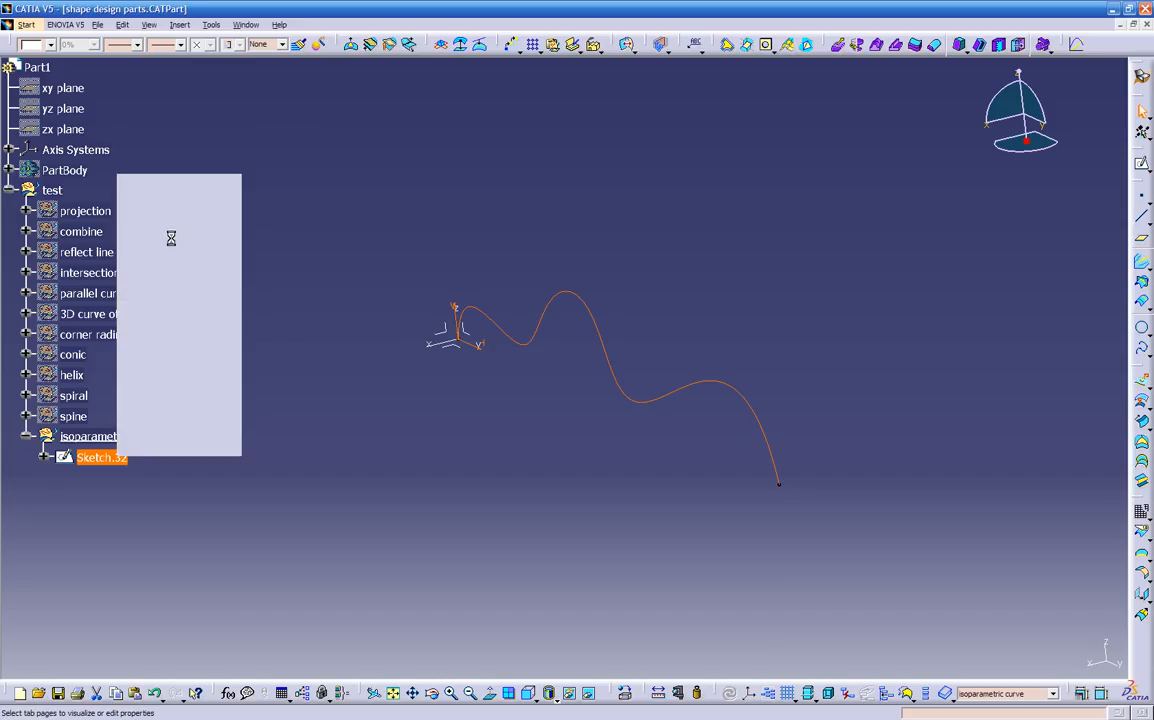
{"action": "left_click", "coordinate": [864, 329]}
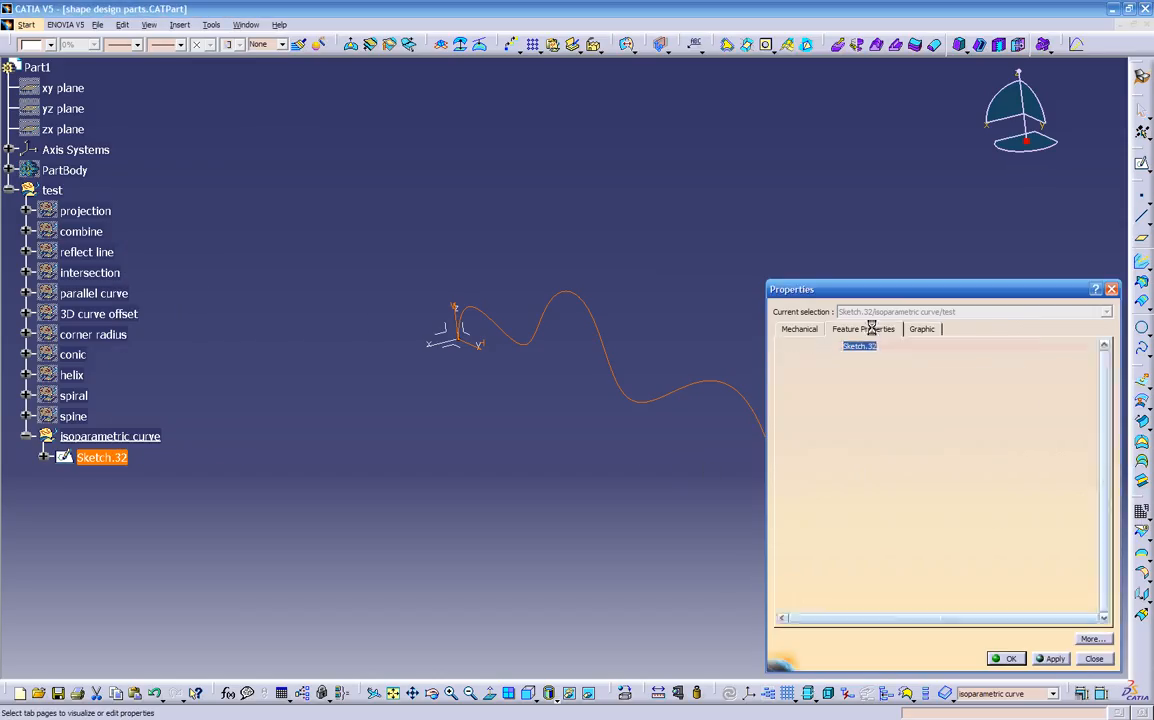
{"action": "type", "text": "main"}
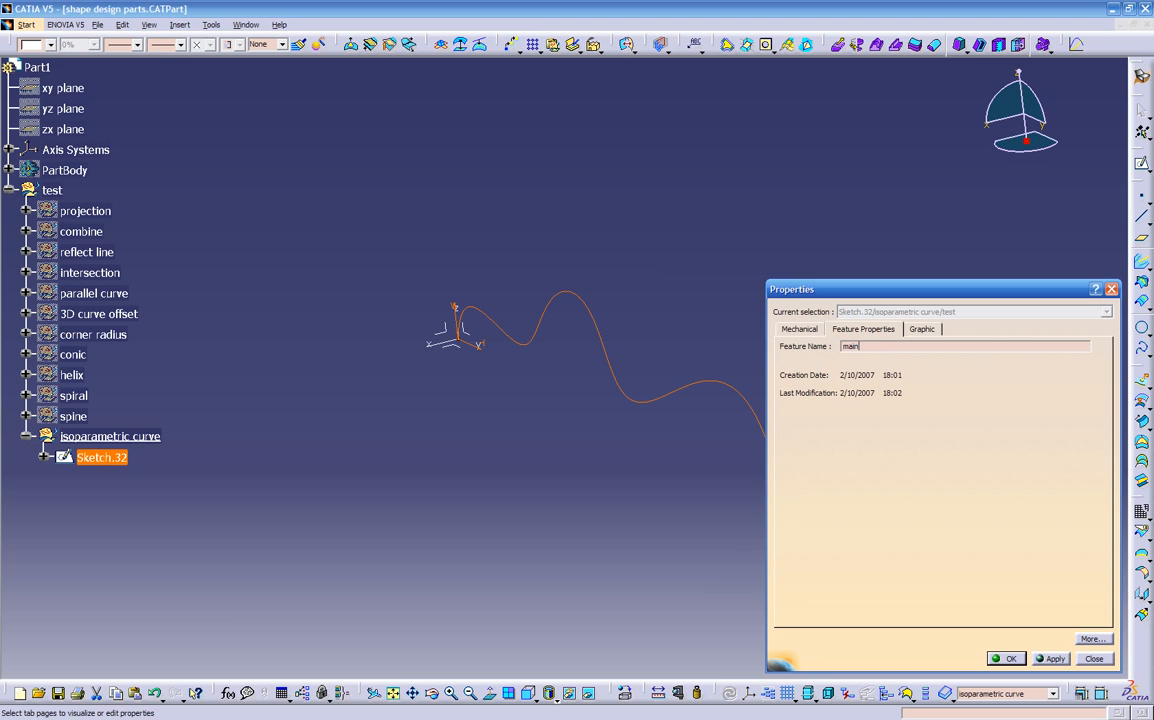
{"action": "key", "text": "Return"}
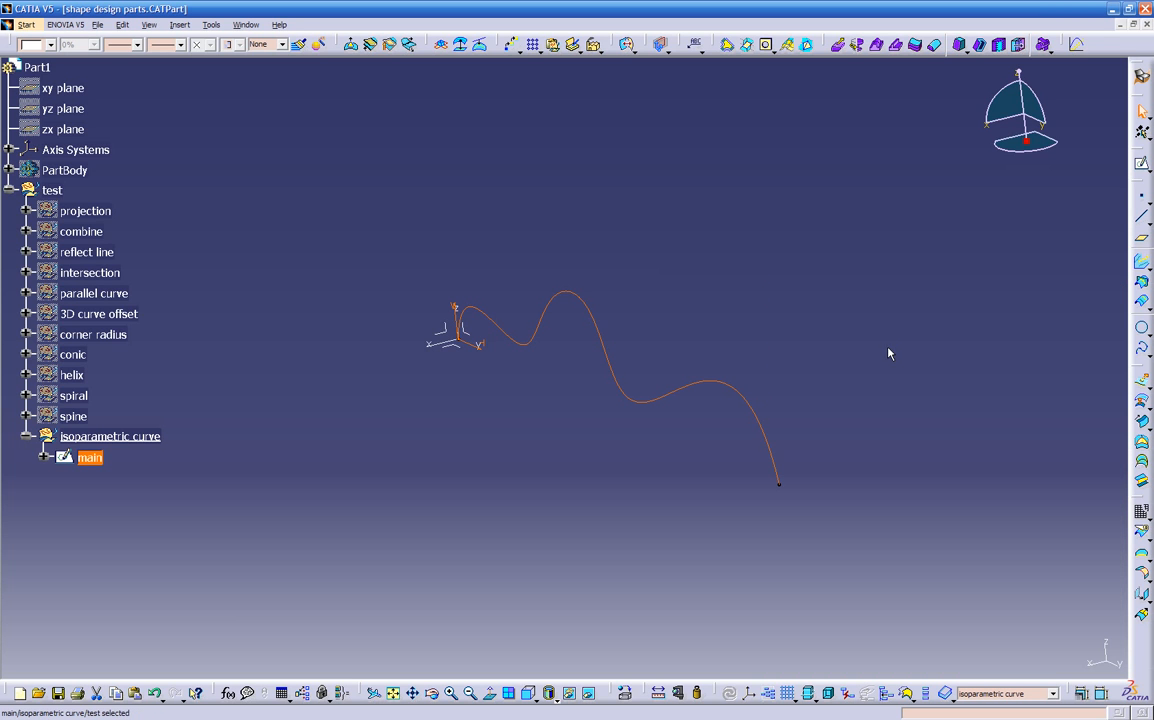
{"action": "left_click", "coordinate": [448, 296]}
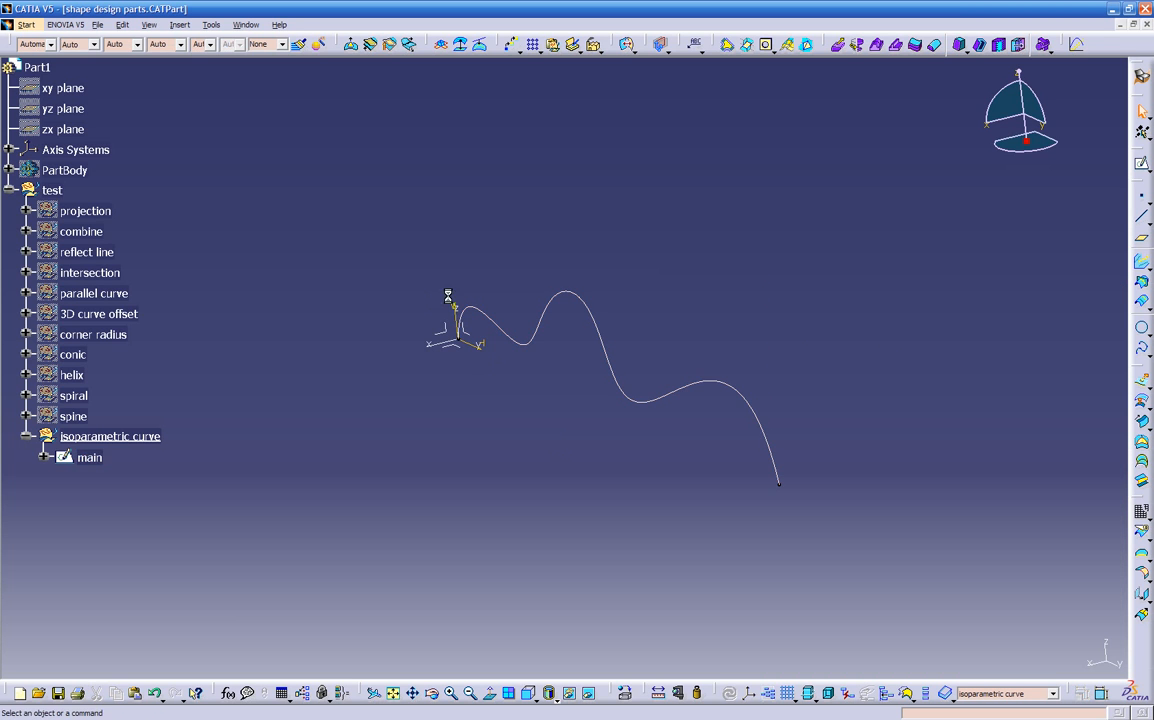
Duplicate the main sketch within the isoparametric curve set and hide the copy
{"action": "left_click", "coordinate": [99, 458]}
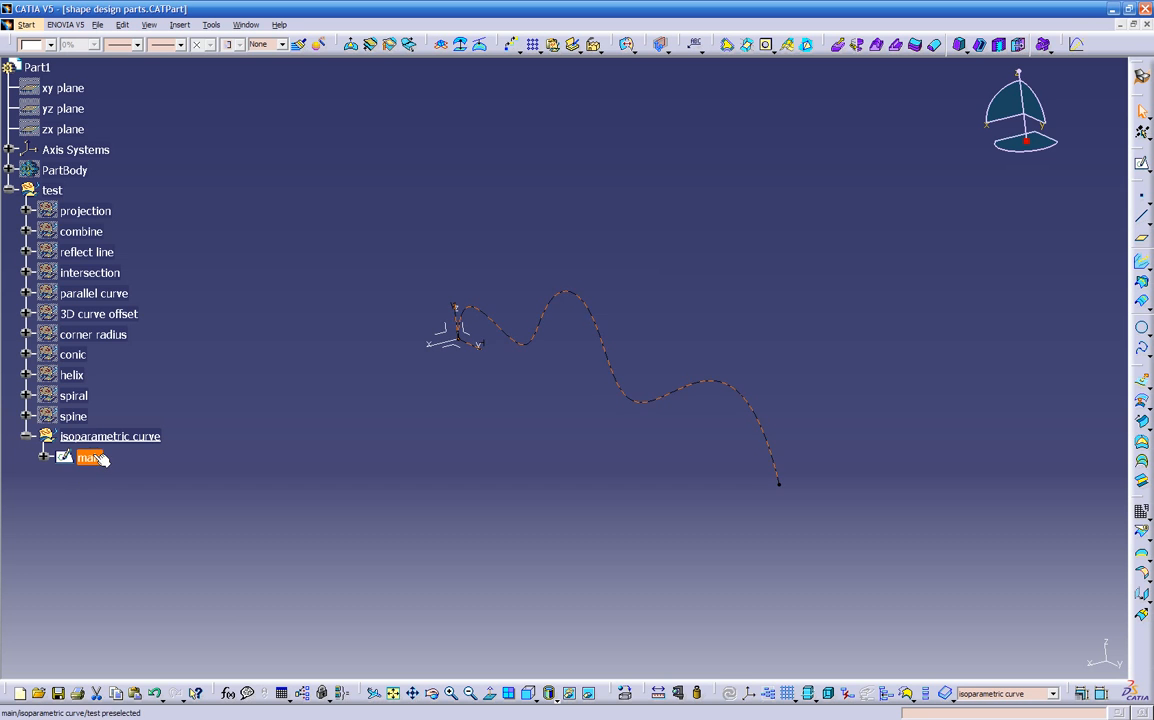
{"action": "key", "text": "ctrl+v"}
{"action": "right_click", "coordinate": [99, 481]}
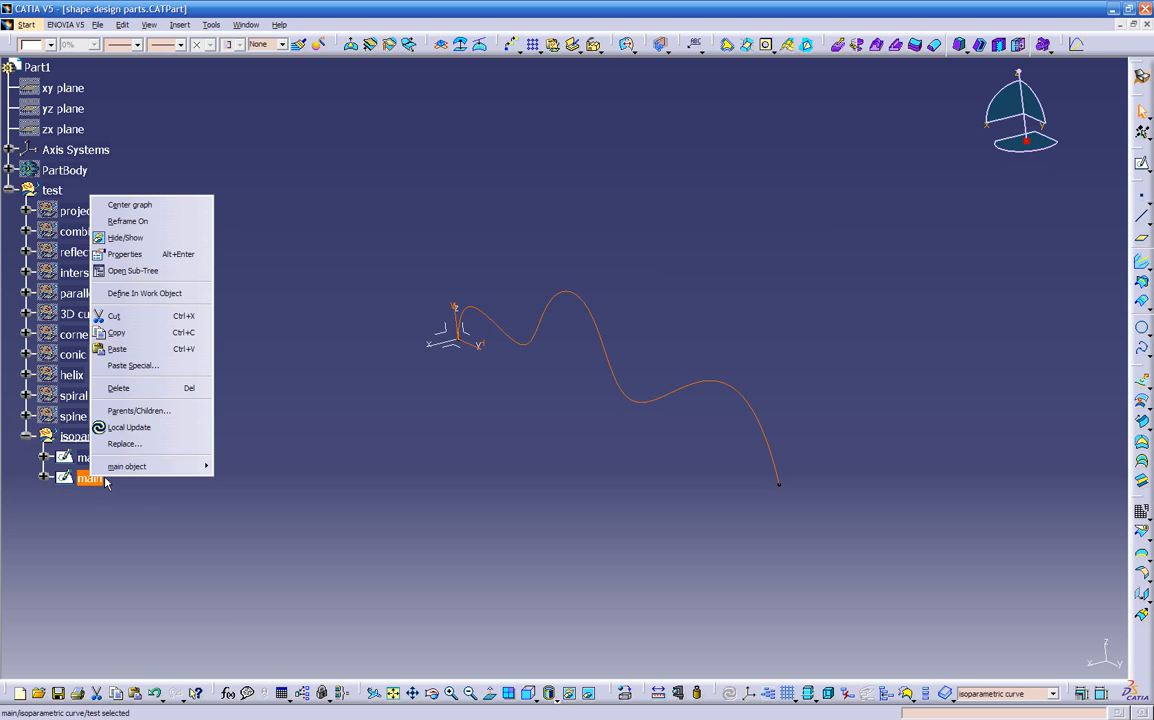
{"action": "left_click", "coordinate": [135, 248]}
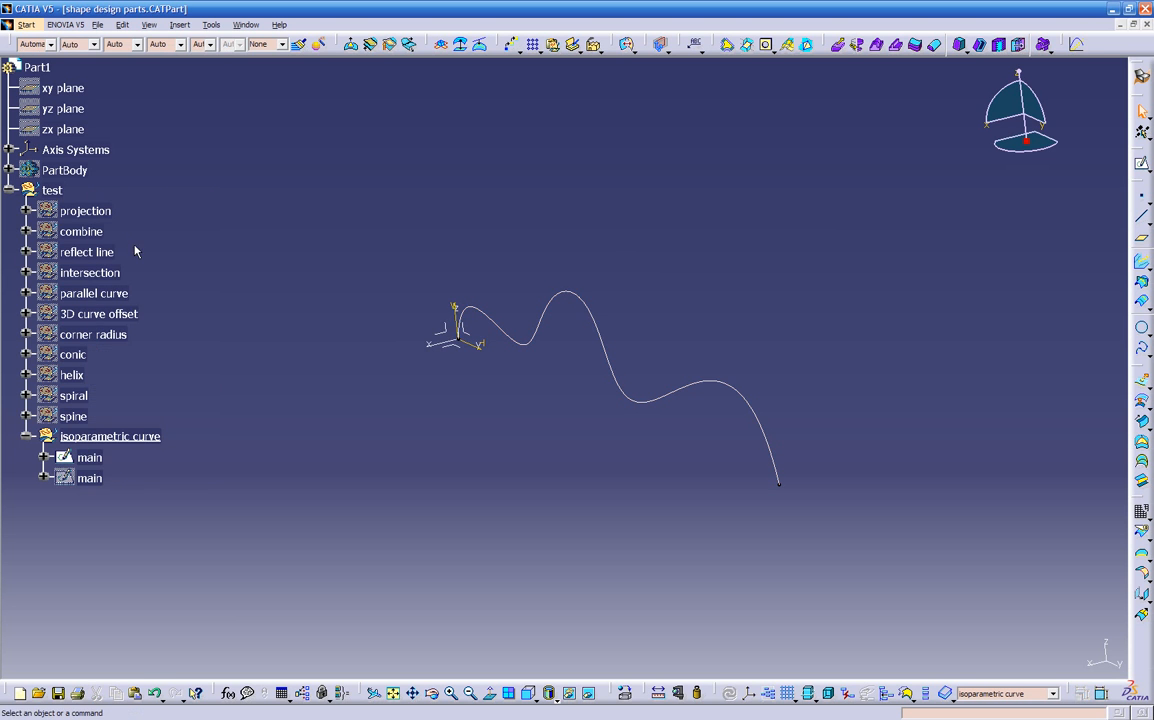
Rename the copied sketch as "section-1" and show it again
{"action": "right_click", "coordinate": [105, 481]}
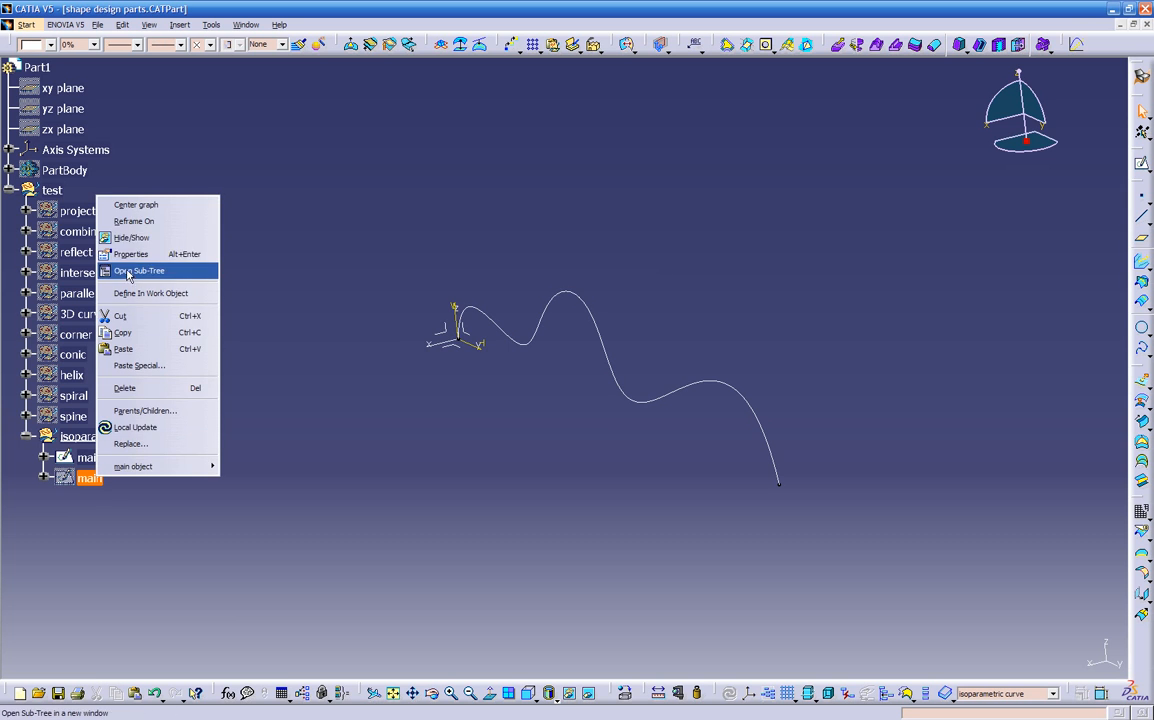
{"action": "left_click", "coordinate": [130, 254]}
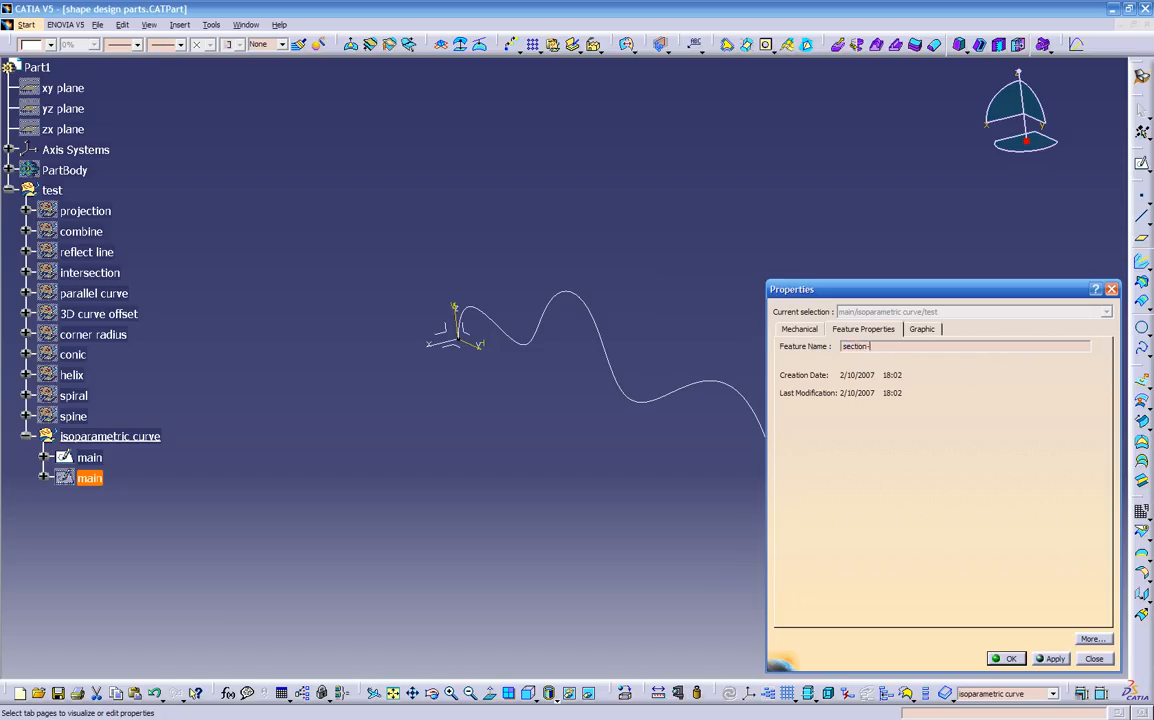
{"action": "type", "text": "section-1"}
{"action": "key", "text": "Return"}
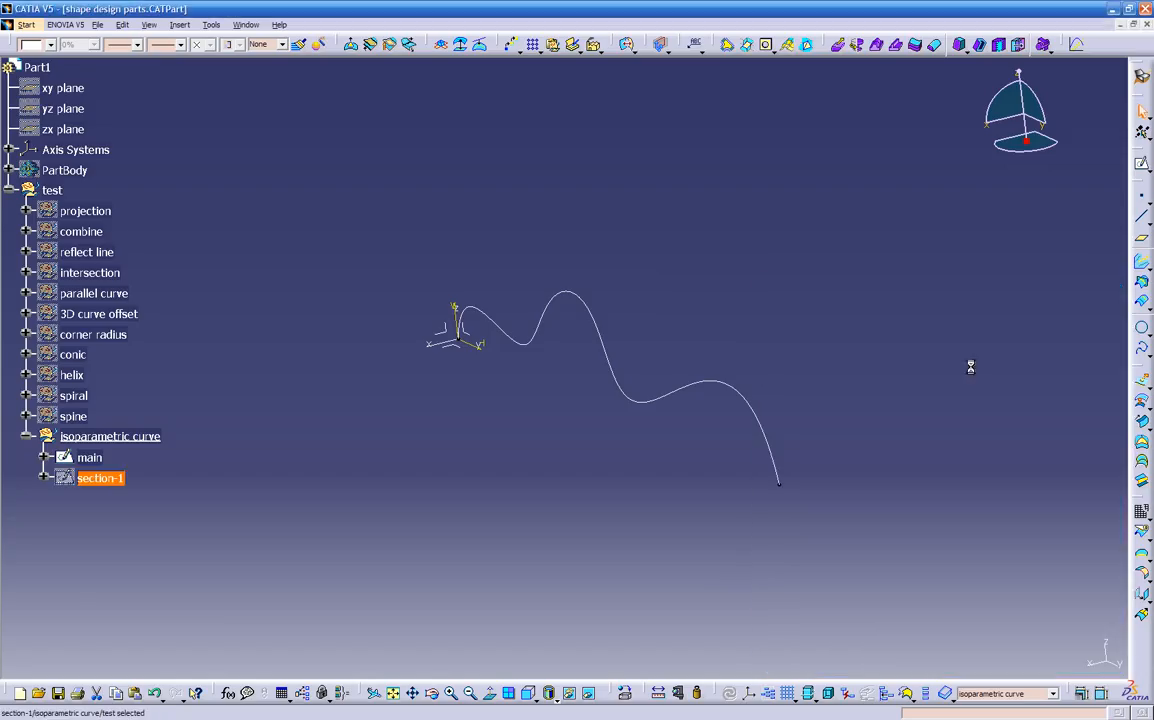
{"action": "right_click", "coordinate": [122, 481]}
{"action": "left_click", "coordinate": [175, 236]}
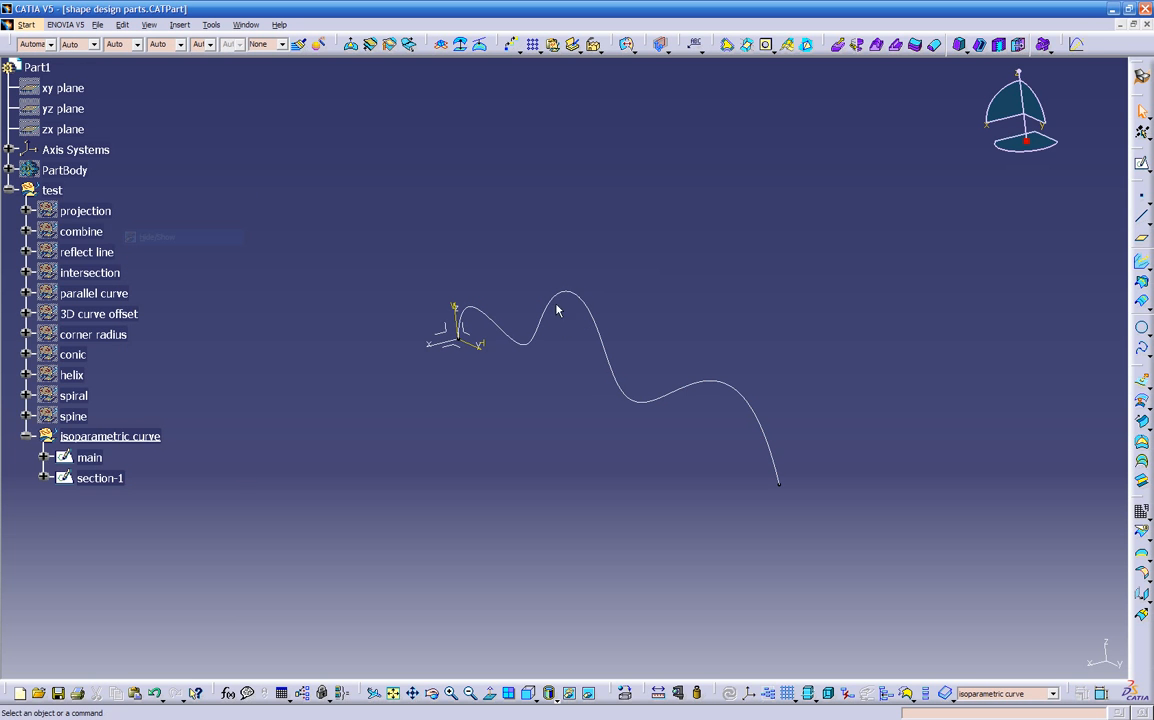
Translate section-1 by 20 in, using the absolute axis system's YZ plane as the direction
{"action": "left_click", "coordinate": [100, 478]}
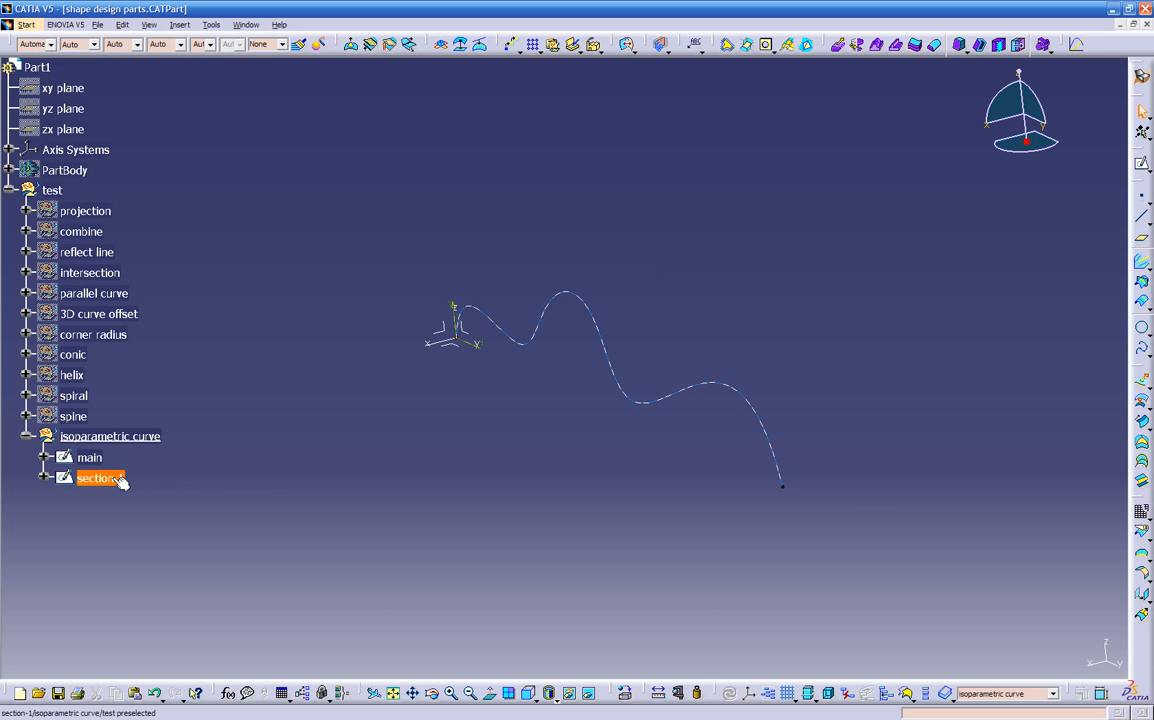
{"action": "left_click", "coordinate": [1141, 599]}
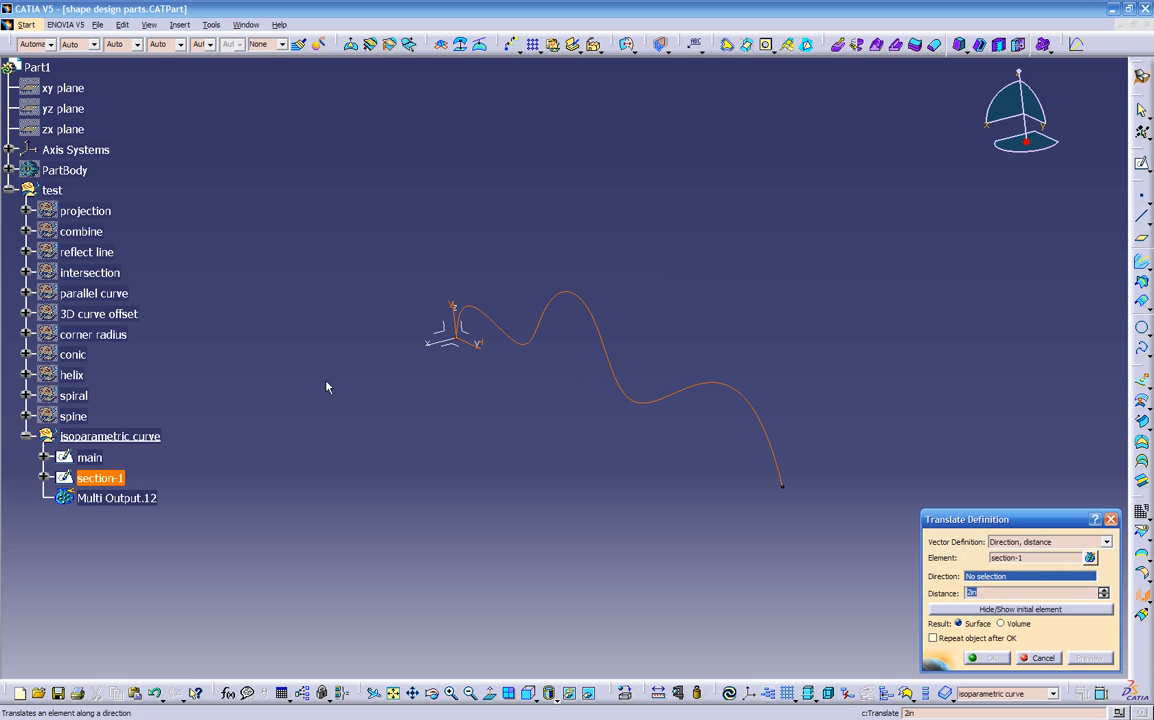
{"action": "left_click", "coordinate": [463, 323]}
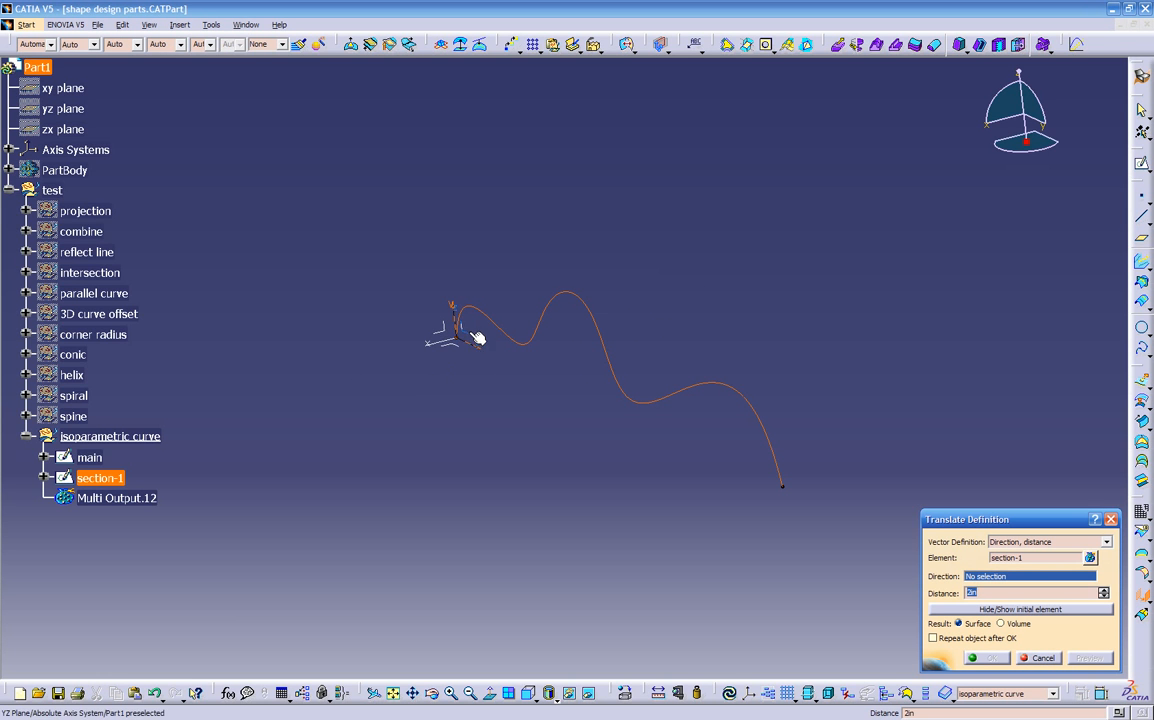
{"action": "left_click_drag", "start_coordinate": [533, 347], "coordinate": [404, 419]}
{"action": "middle_click_drag", "start_coordinate": [444, 420], "coordinate": [490, 418]}
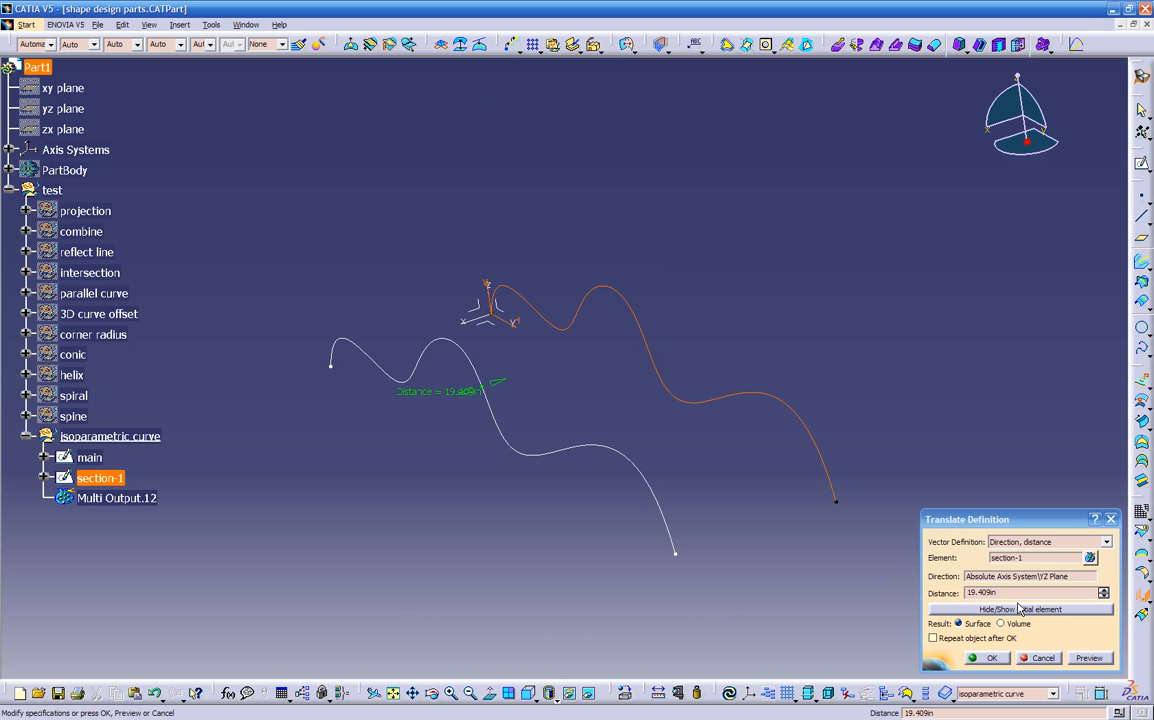
{"action": "key", "text": "Return"}
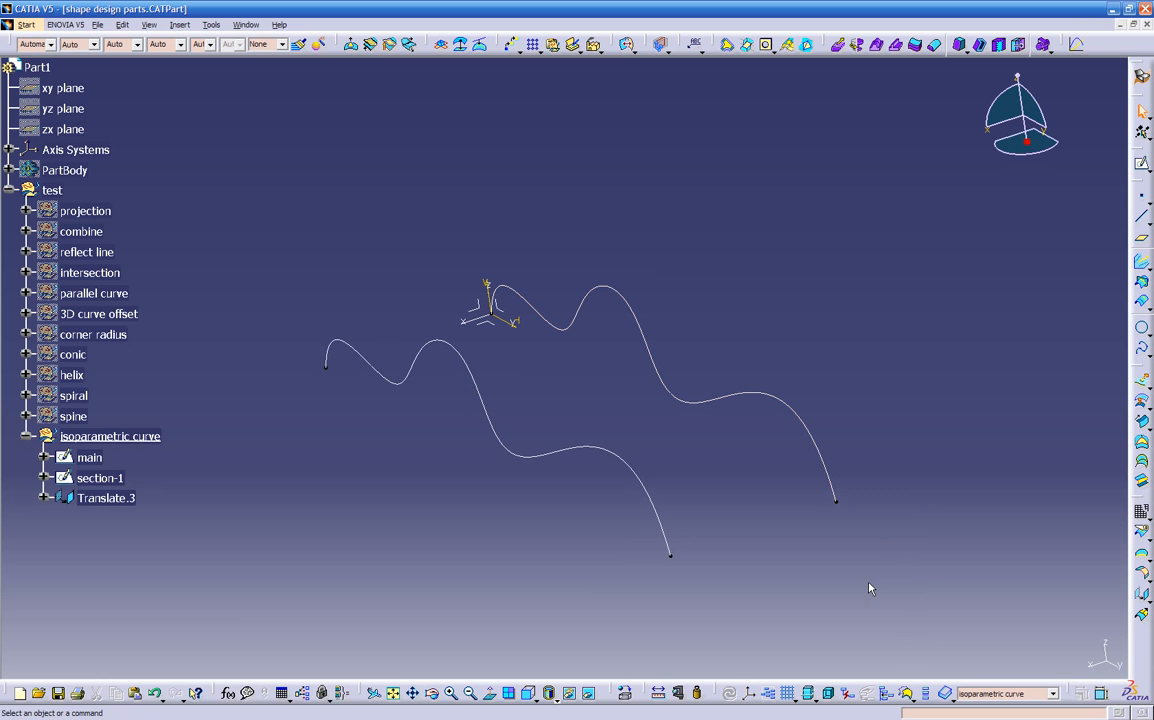
Edit the section-1 sketch, raising the spline's first peak and pulling its first valley below the horizontal axis
{"action": "double_click", "coordinate": [472, 384]}
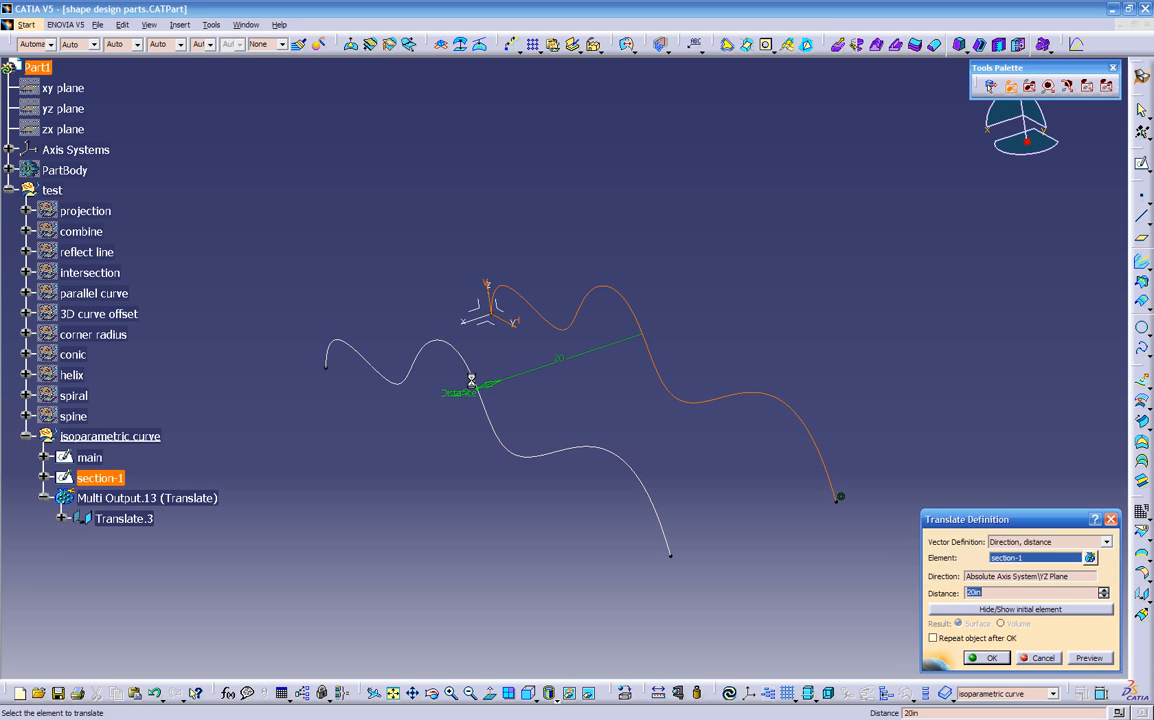
{"action": "left_click", "coordinate": [1040, 658]}
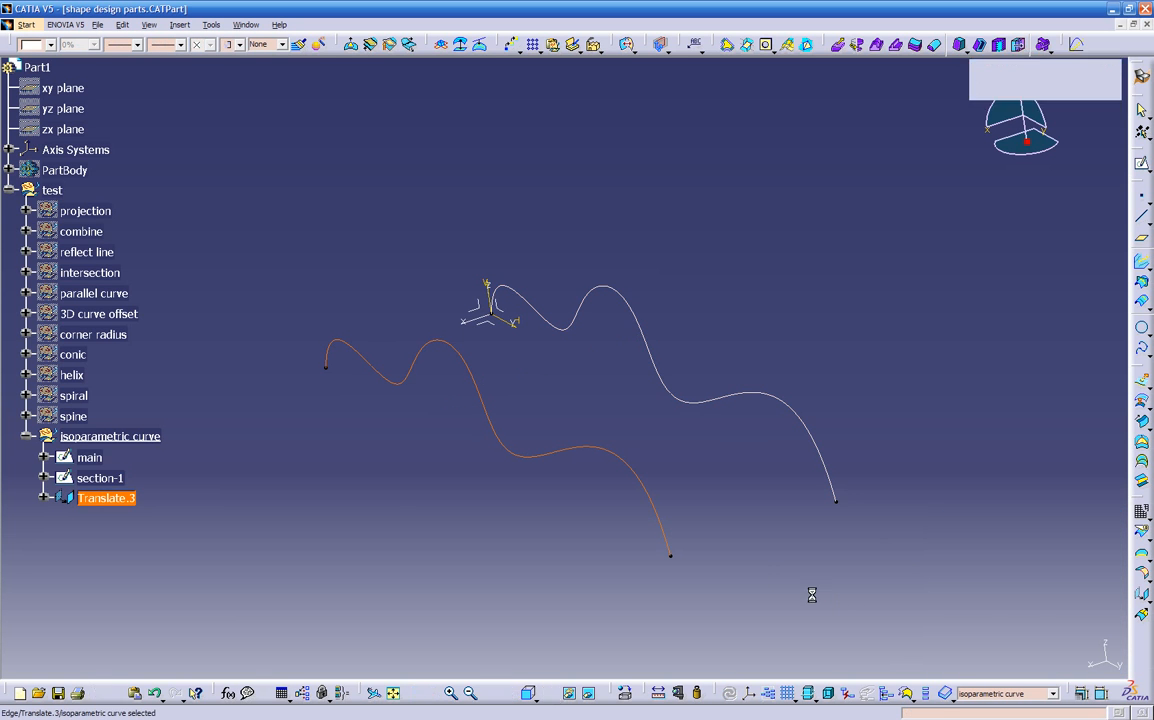
{"action": "double_click", "coordinate": [117, 482]}
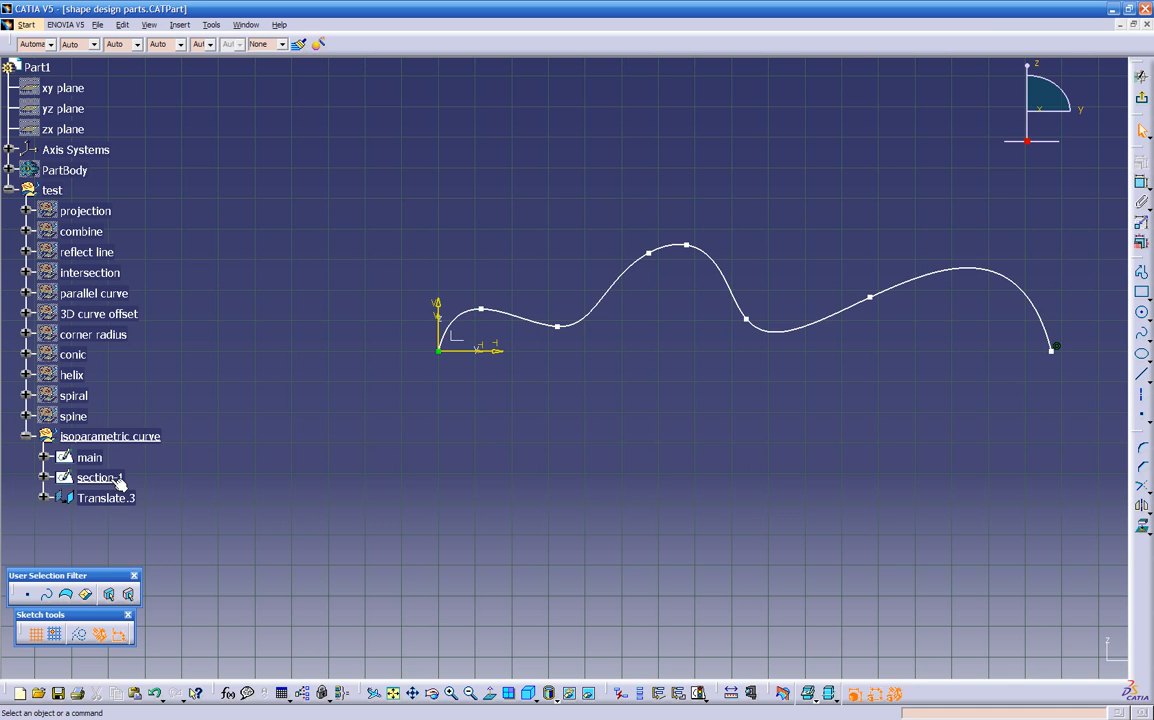
{"action": "mouse_move", "coordinate": [570, 410]}
{"action": "middle_mouse_down"}
{"action": "mouse_move", "coordinate": [500, 451]}
{"action": "mouse_move", "coordinate": [498, 438]}
{"action": "middle_mouse_up"}
{"action": "left_click_drag", "start_coordinate": [416, 345], "coordinate": [431, 280]}
{"action": "left_click_drag", "start_coordinate": [495, 360], "coordinate": [509, 421]}
{"action": "left_click_drag", "start_coordinate": [575, 282], "coordinate": [577, 264]}
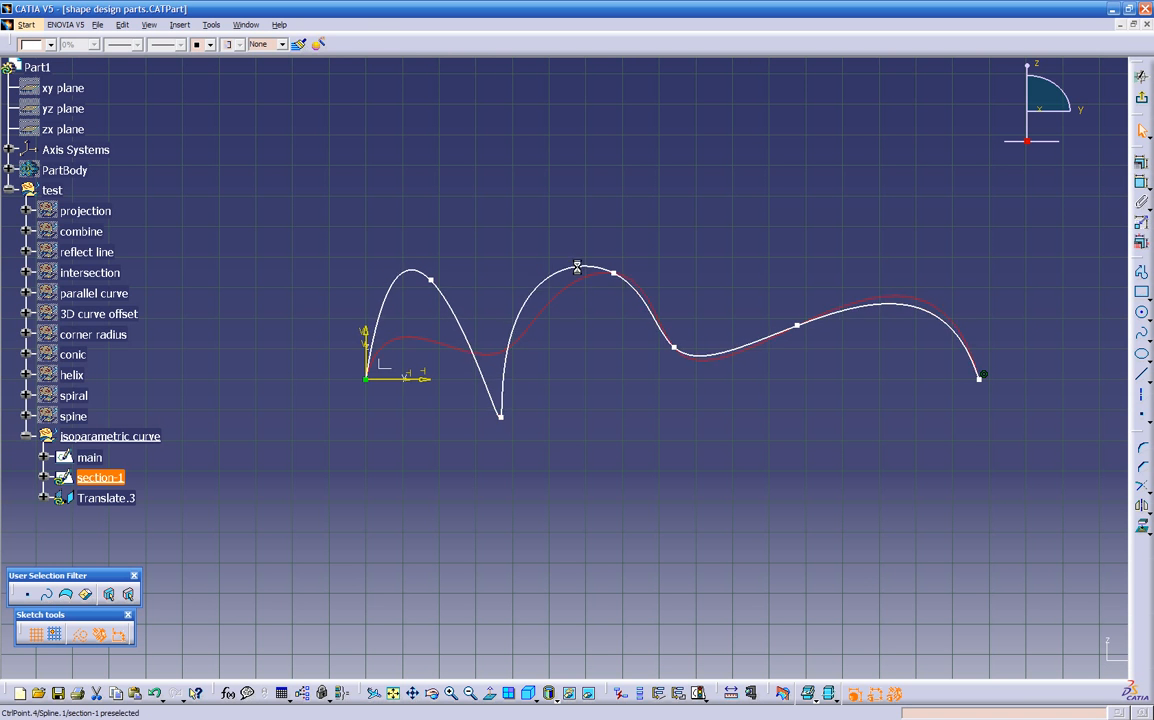
Lower section-1's last two waves with the end point aligned to the red curve's end, and soften the deep first valley, finishing the sketch edit
{"action": "left_click_drag", "start_coordinate": [671, 347], "coordinate": [716, 389]}
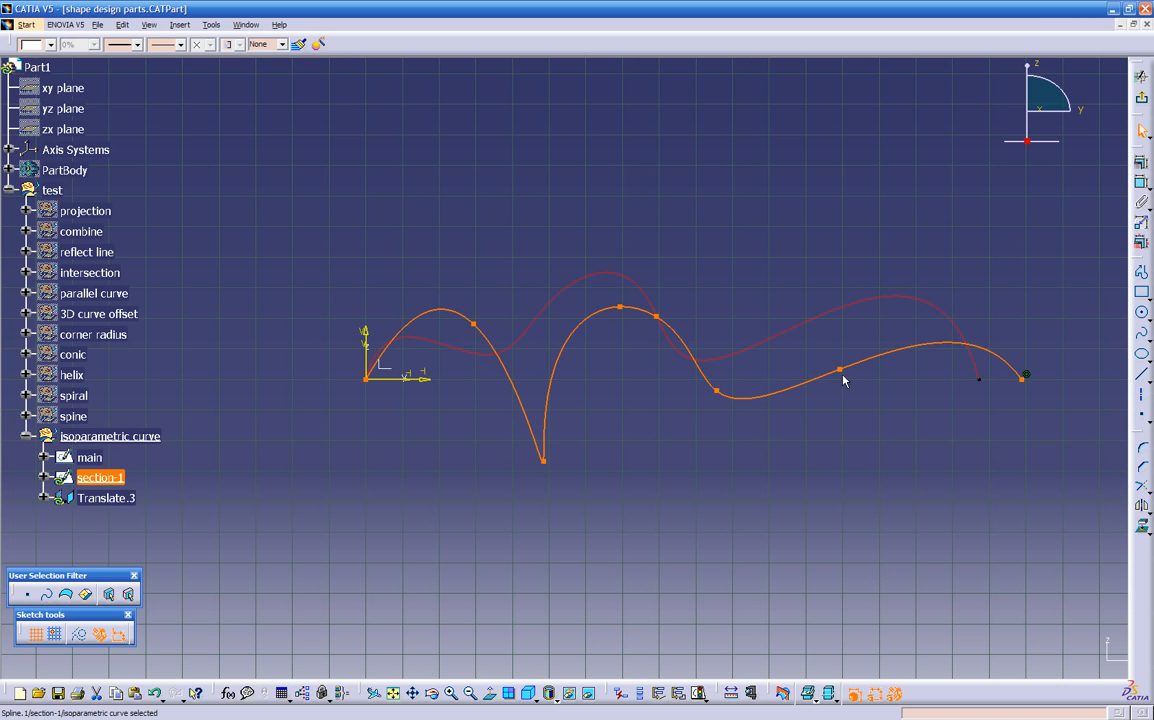
{"action": "left_click_drag", "start_coordinate": [840, 372], "coordinate": [818, 319]}
{"action": "left_click_drag", "start_coordinate": [1020, 377], "coordinate": [982, 378]}
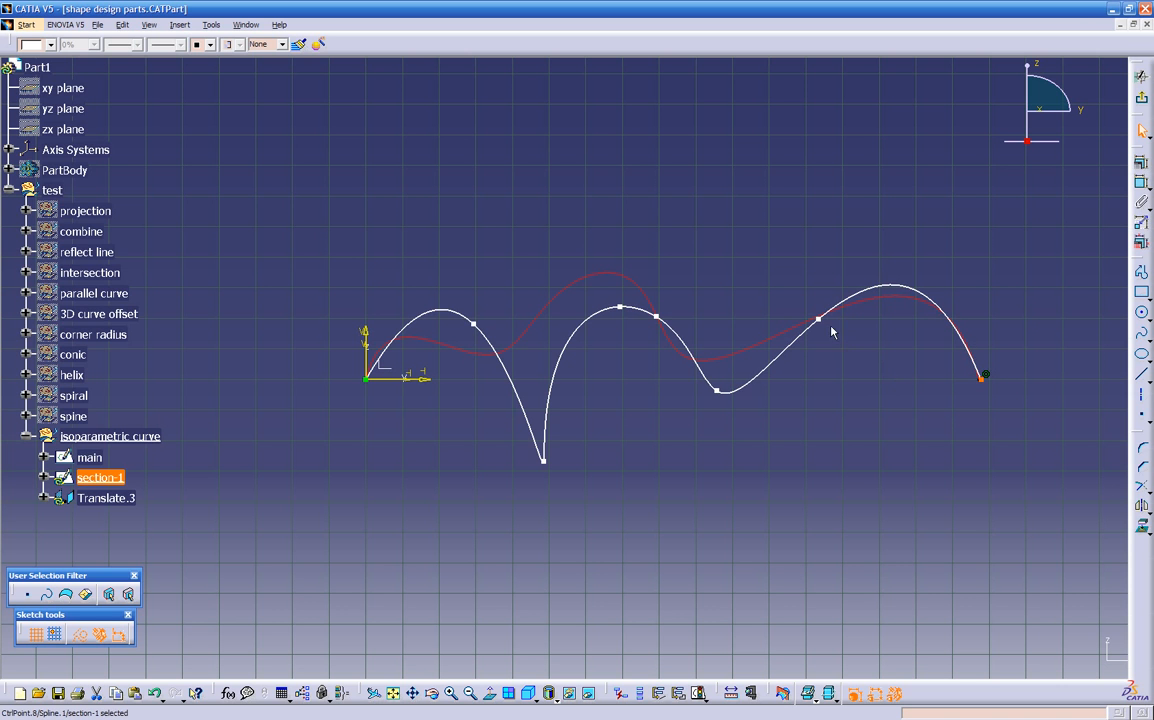
{"action": "left_click_drag", "start_coordinate": [822, 323], "coordinate": [822, 362]}
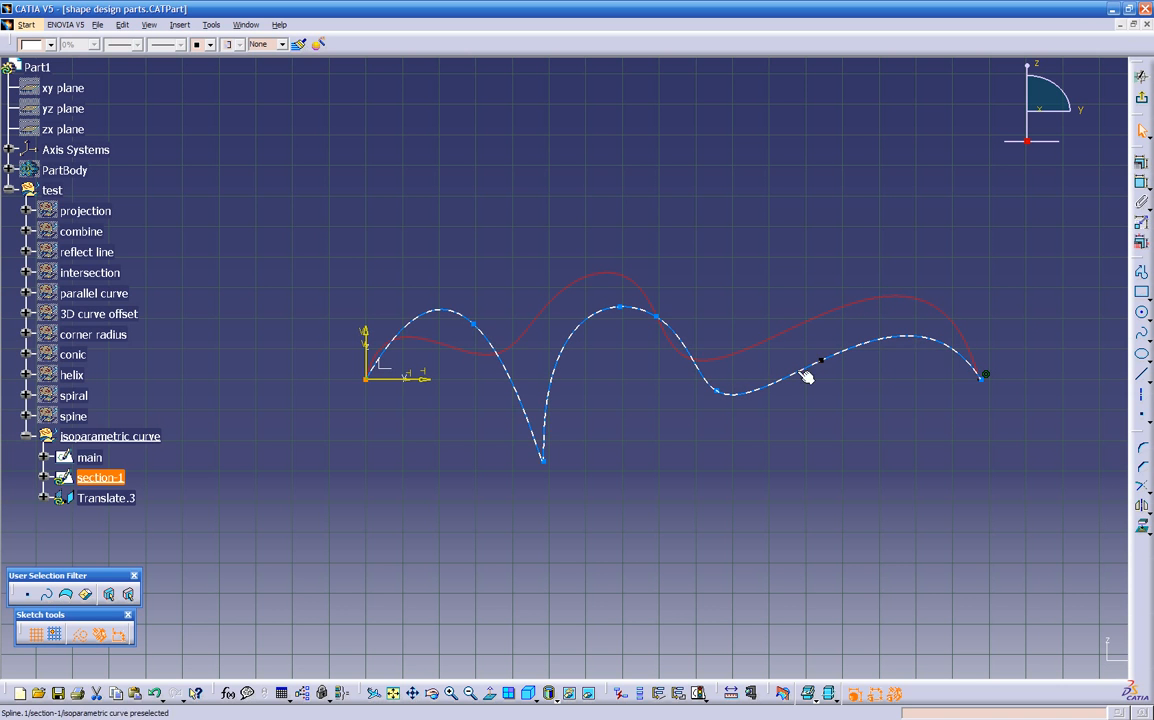
{"action": "left_click_drag", "start_coordinate": [551, 468], "coordinate": [521, 397]}
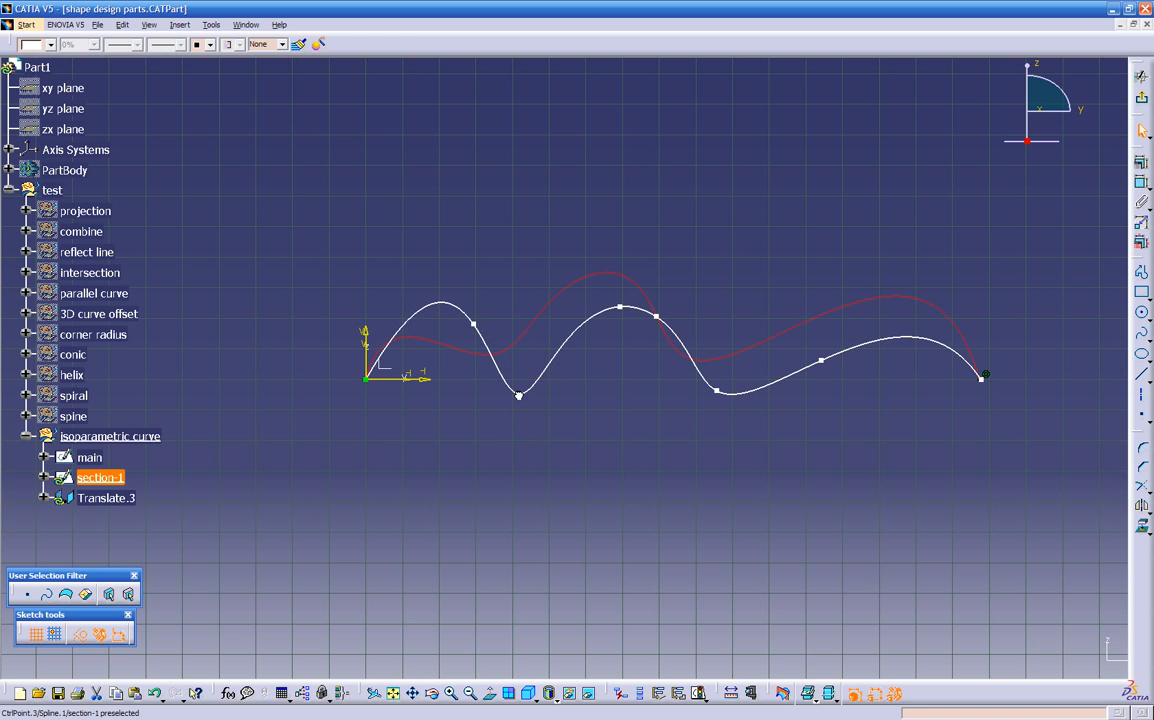
{"action": "left_click", "coordinate": [1141, 99]}
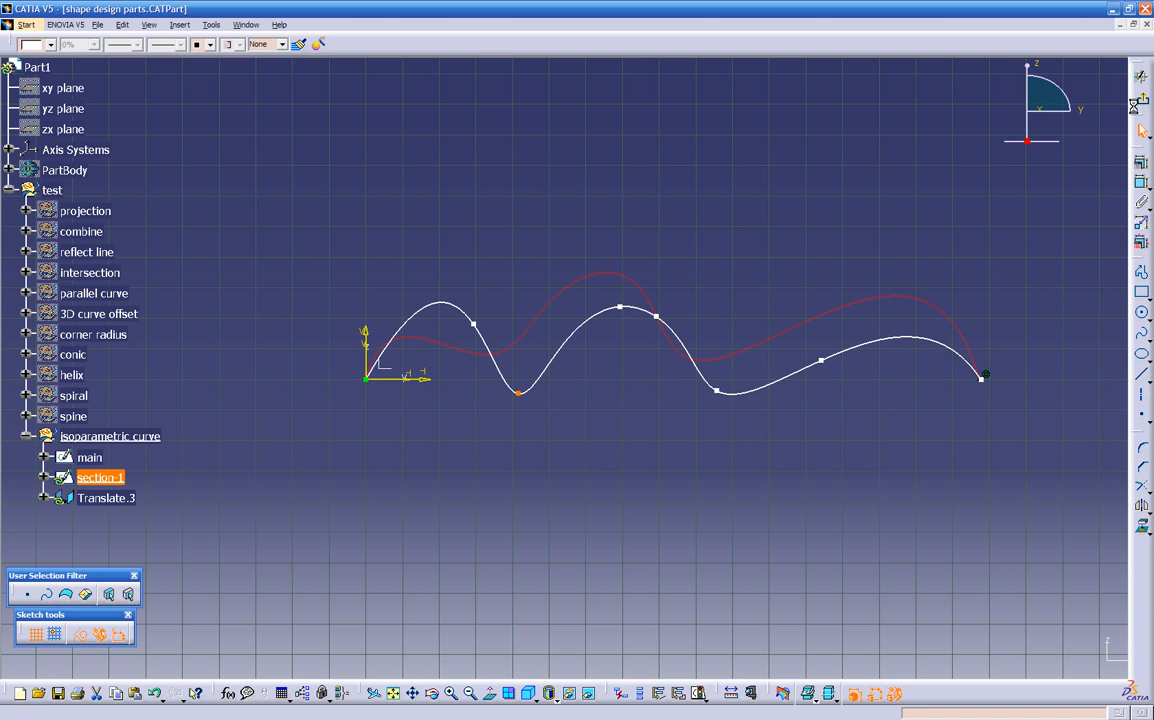
Hide the original section-1 sketch so only the main and translated curves are displayed
{"action": "middle_click_drag", "start_coordinate": [590, 469], "coordinate": [509, 323]}
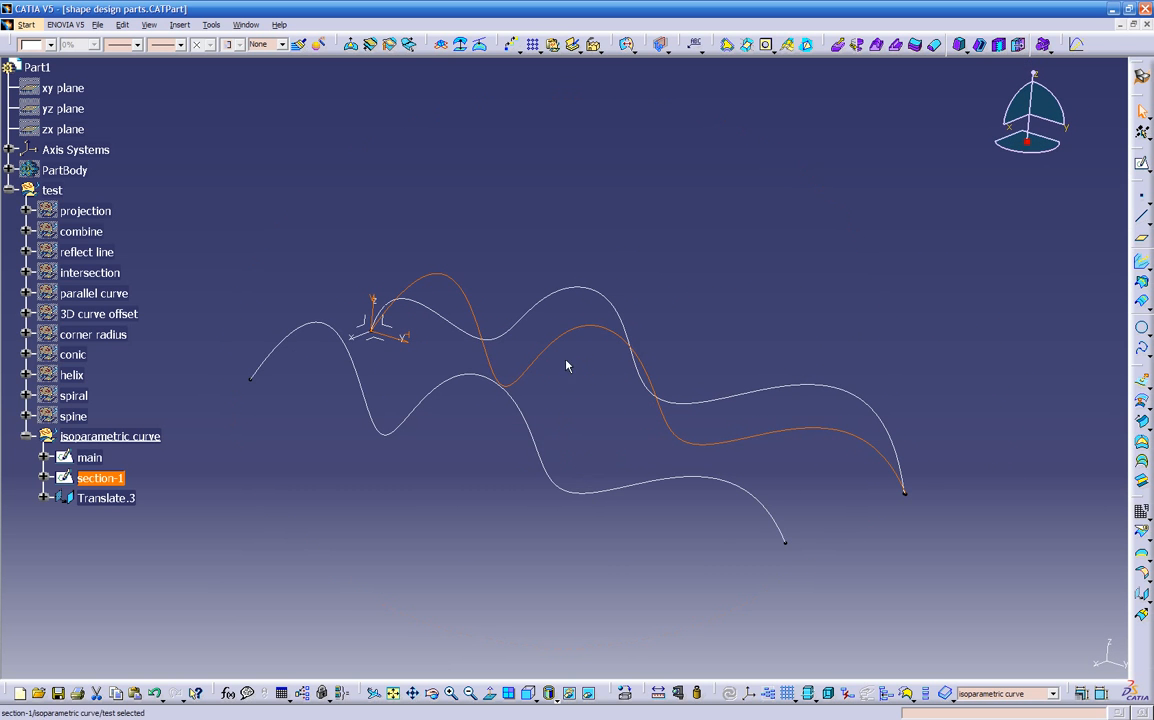
{"action": "right_click", "coordinate": [577, 336]}
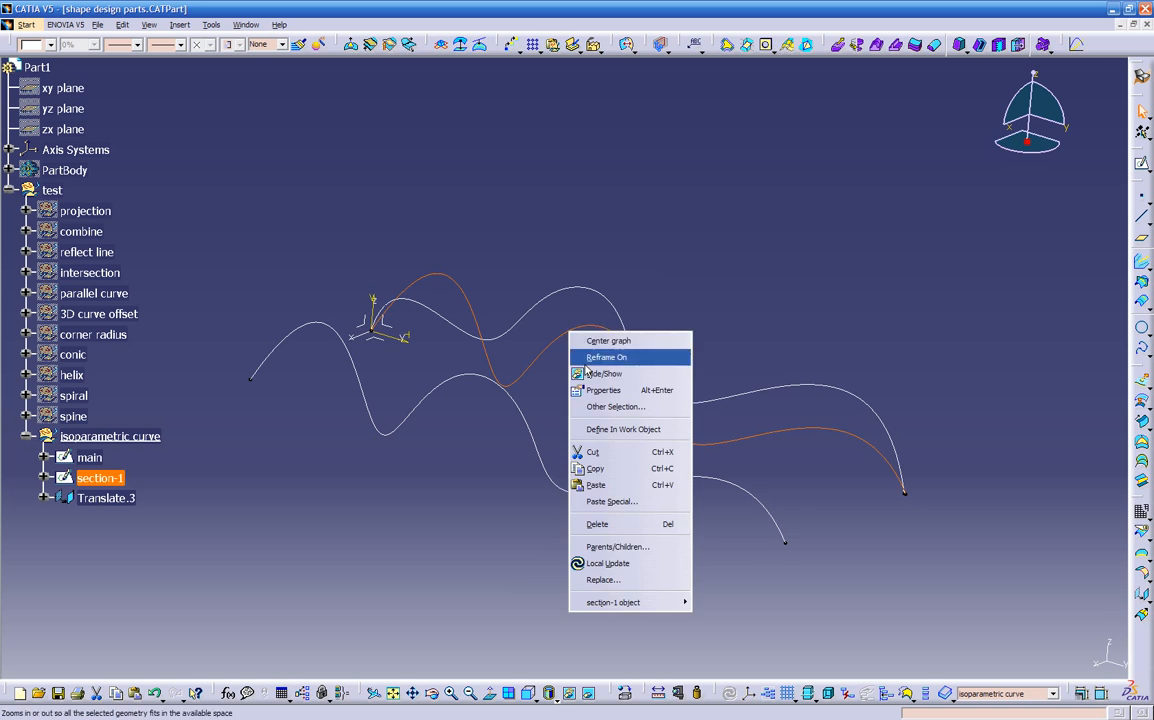
{"action": "left_click", "coordinate": [590, 374]}
{"action": "middle_click_drag", "start_coordinate": [585, 380], "coordinate": [473, 448]}
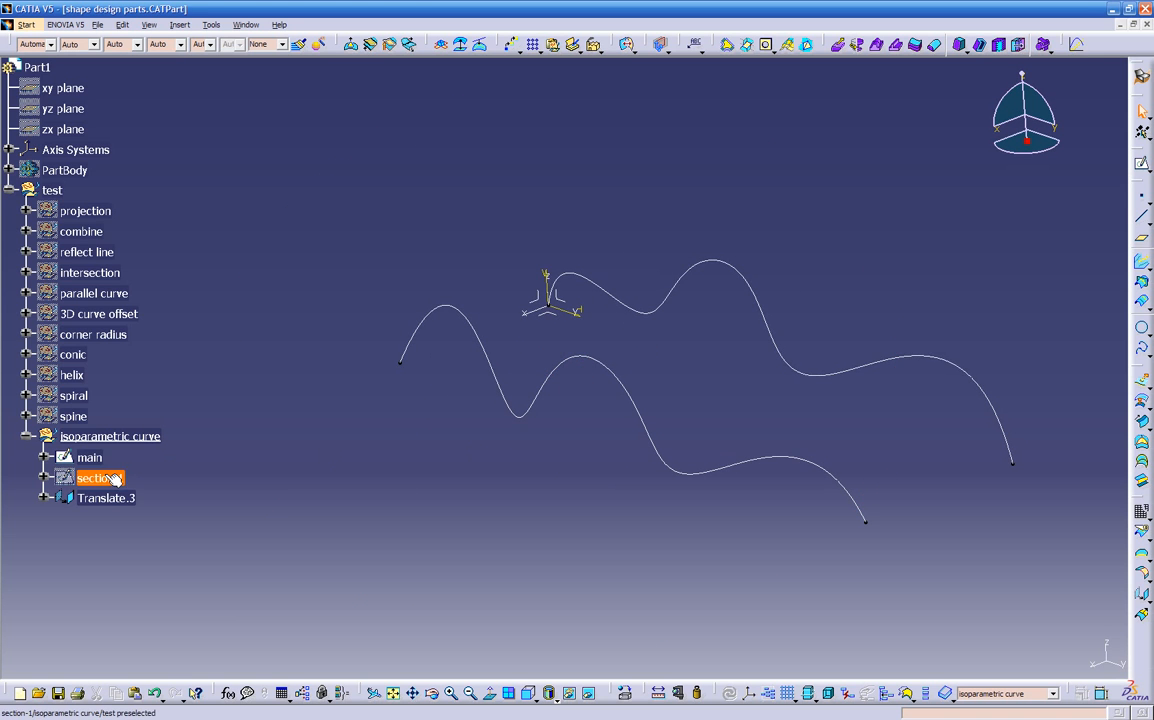
Duplicate the section-1 sketch within the isoparametric curve set and rename the copy as section-2
{"action": "mouse_move", "coordinate": [400, 458]}
{"action": "middle_mouse_down"}
{"action": "mouse_move", "coordinate": [402, 470]}
{"action": "mouse_move", "coordinate": [408, 440]}
{"action": "middle_mouse_up"}
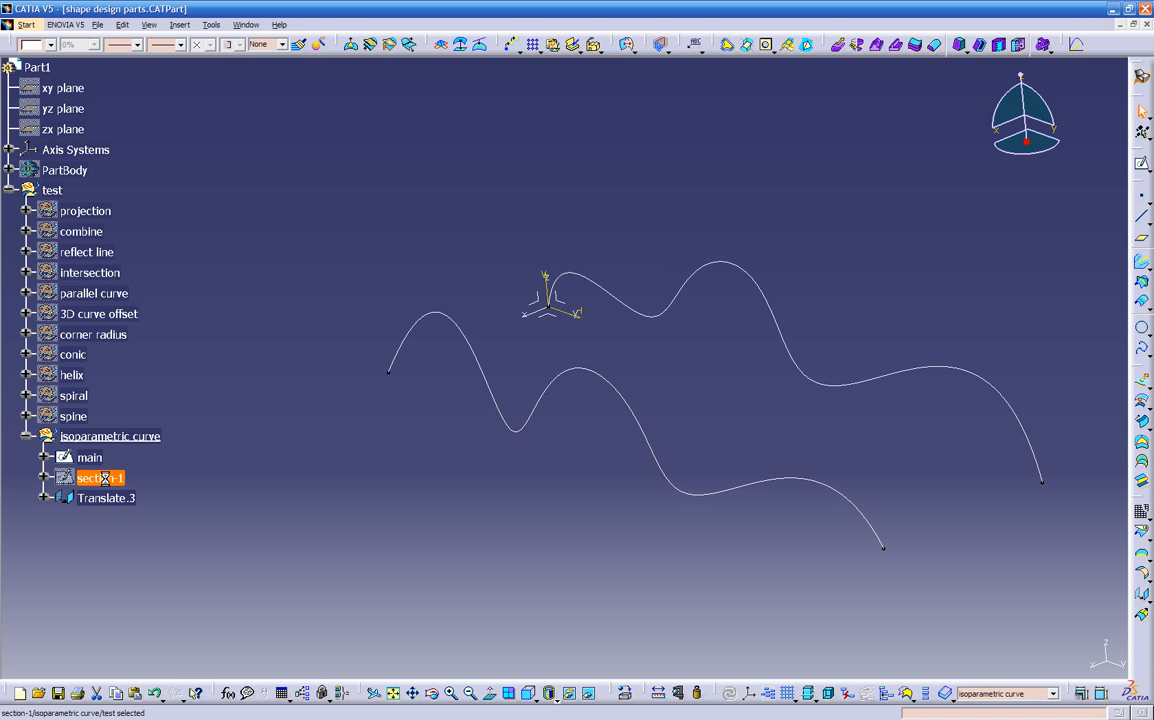
{"action": "key", "text": "ctrl+v"}
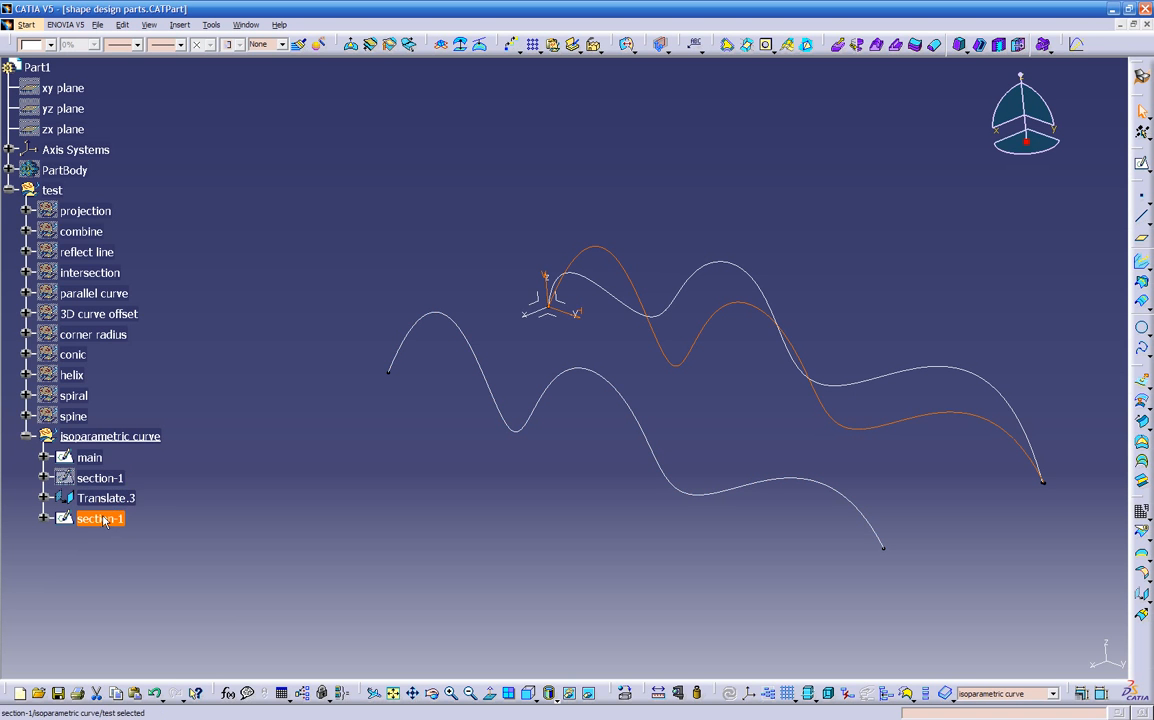
{"action": "right_click", "coordinate": [104, 516]}
{"action": "left_click", "coordinate": [150, 292]}
Translate section-2 by 40 in, using the absolute axis system's YZ plane as the direction
{"action": "left_click", "coordinate": [1140, 592]}
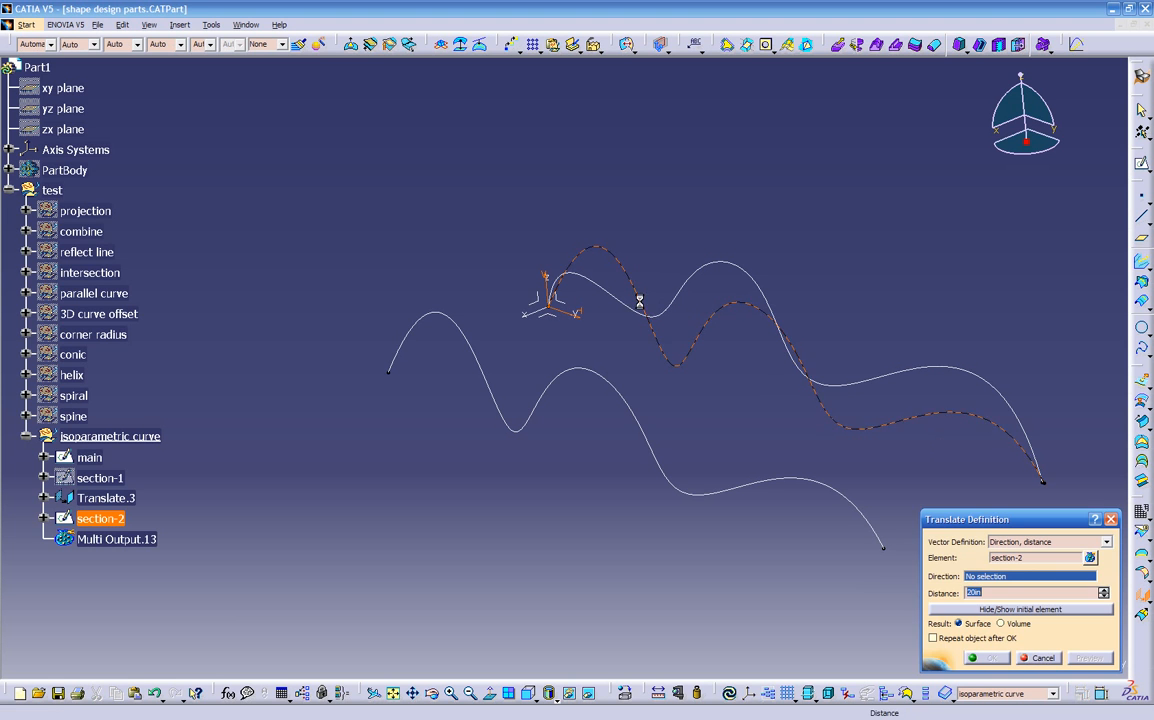
{"action": "left_click", "coordinate": [568, 310]}
{"action": "left_click_drag", "start_coordinate": [583, 404], "coordinate": [434, 465]}
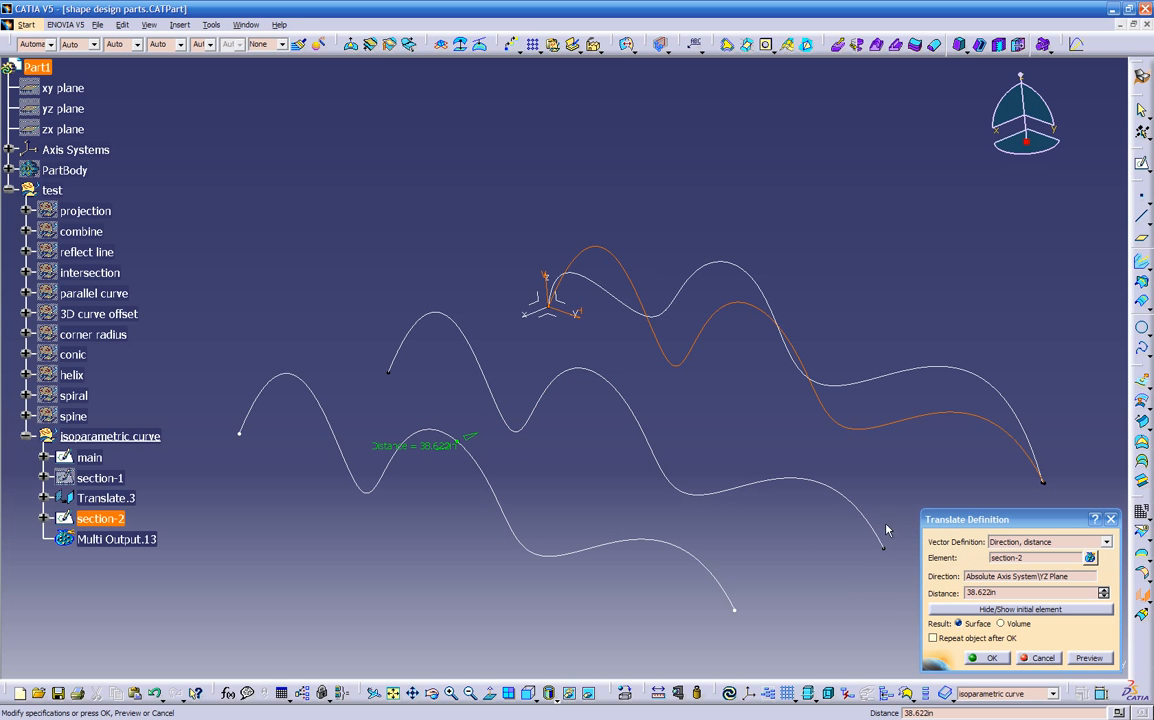
{"action": "double_click", "coordinate": [1010, 592]}
{"action": "type", "text": "40"}
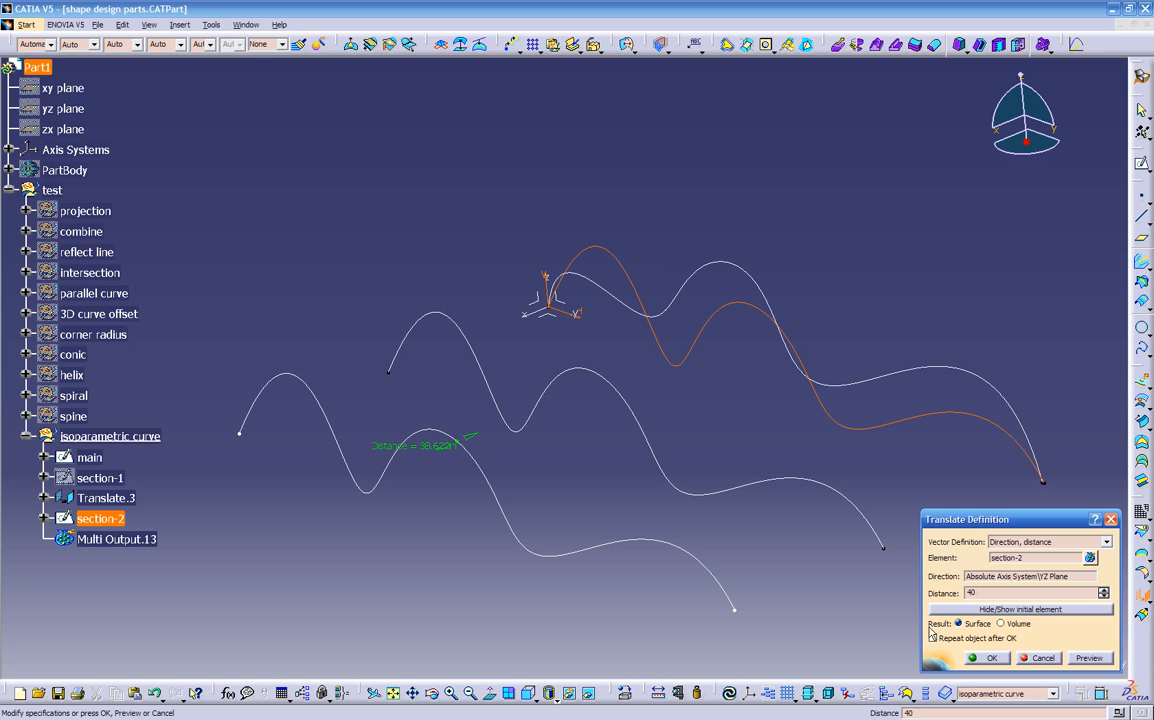
{"action": "left_click", "coordinate": [985, 657]}
{"action": "middle_click_drag", "start_coordinate": [853, 579], "coordinate": [545, 490]}
{"action": "double_click", "coordinate": [503, 502]}
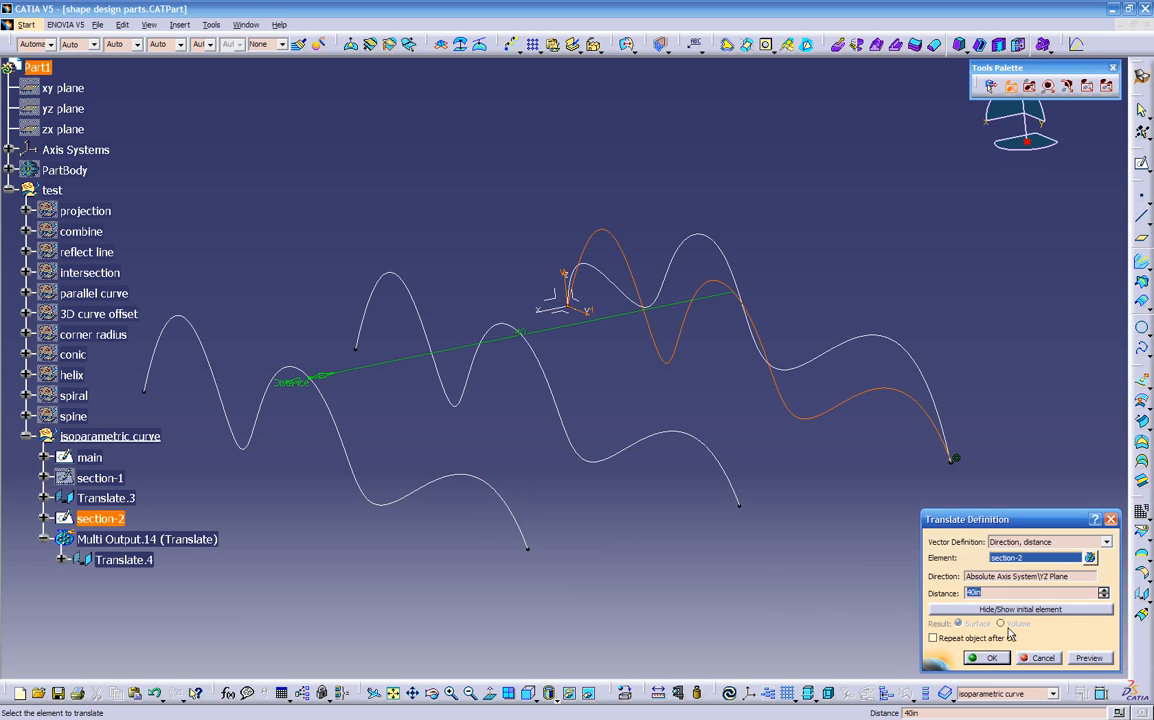
{"action": "left_click", "coordinate": [993, 660]}
Hide the Translate.4 curve
{"action": "middle_click_drag", "start_coordinate": [618, 536], "coordinate": [563, 460]}
{"action": "left_click", "coordinate": [548, 438]}
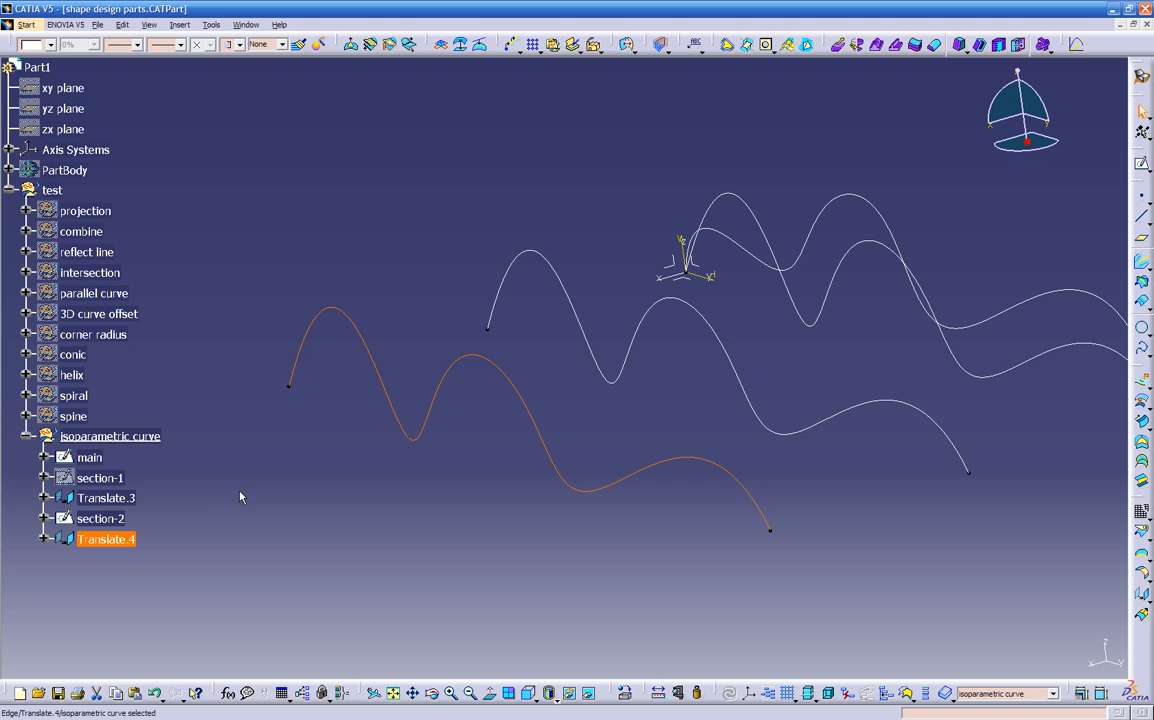
{"action": "right_click", "coordinate": [117, 539]}
{"action": "left_click", "coordinate": [150, 301]}
Hide the main sketch and the Translate.3 curve so only section-2 is displayed
{"action": "mouse_move", "coordinate": [441, 493]}
{"action": "middle_mouse_down"}
{"action": "mouse_move", "coordinate": [399, 507]}
{"action": "mouse_move", "coordinate": [302, 450]}
{"action": "middle_mouse_up"}
{"action": "left_click", "coordinate": [90, 457]}
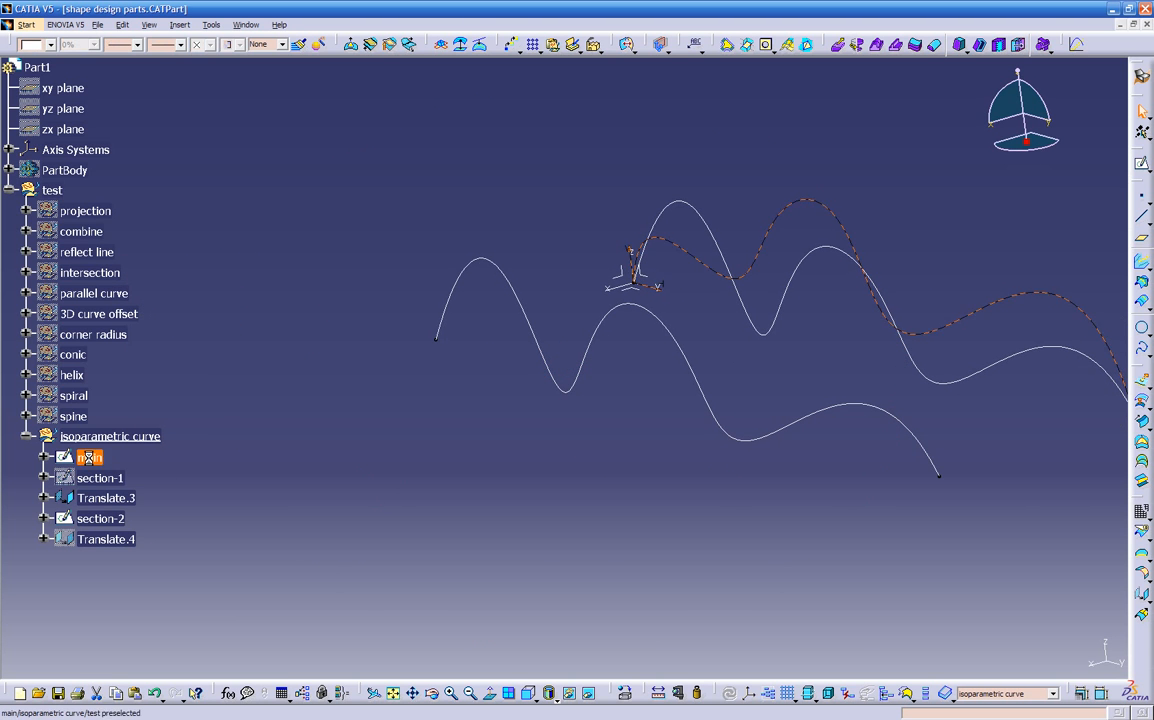
{"action": "right_click", "coordinate": [93, 460]}
{"action": "left_click", "coordinate": [130, 218]}
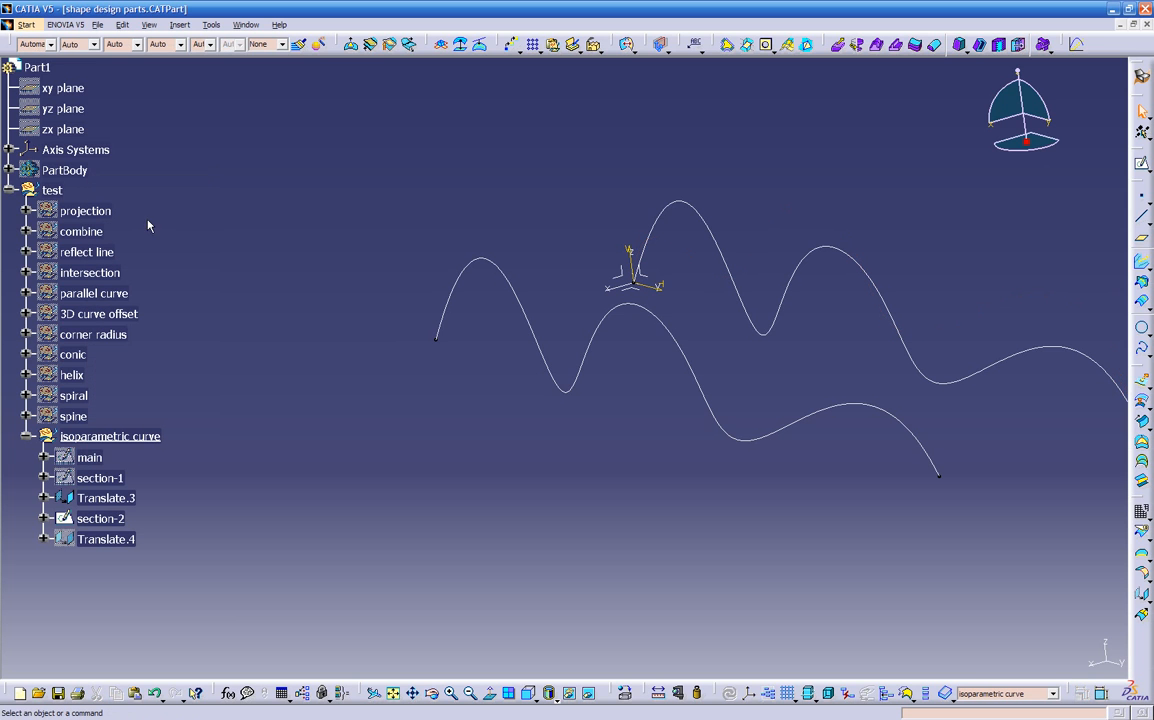
{"action": "left_click", "coordinate": [127, 500]}
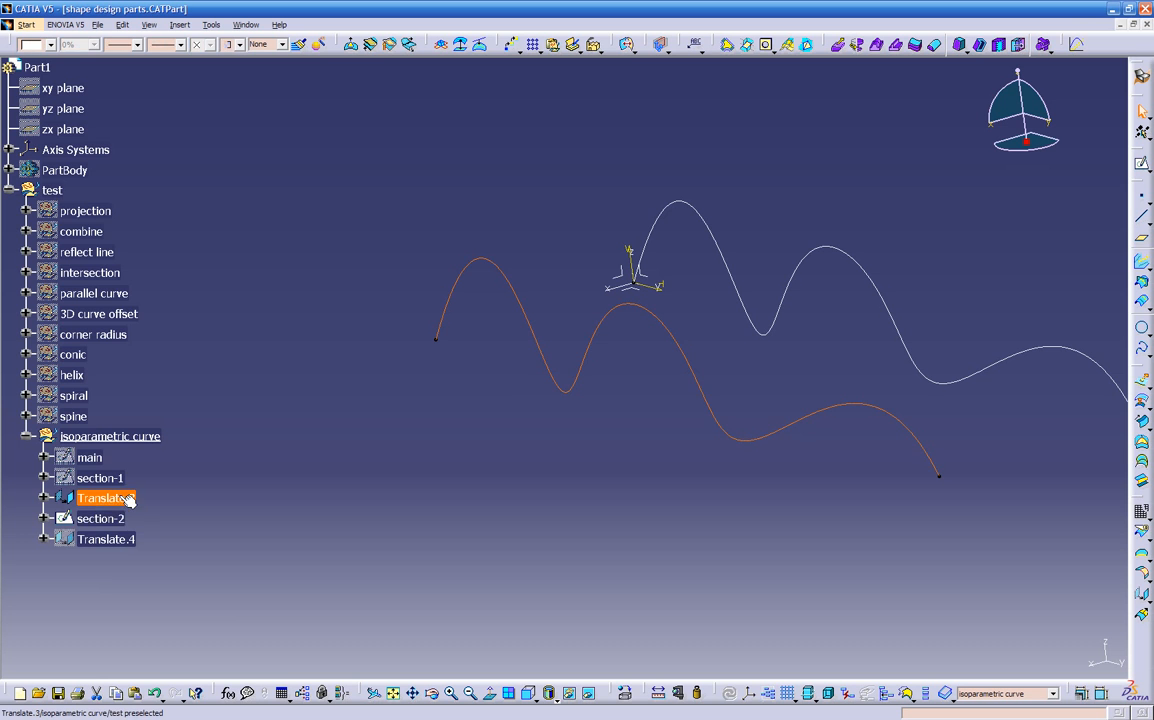
{"action": "right_click", "coordinate": [128, 500]}
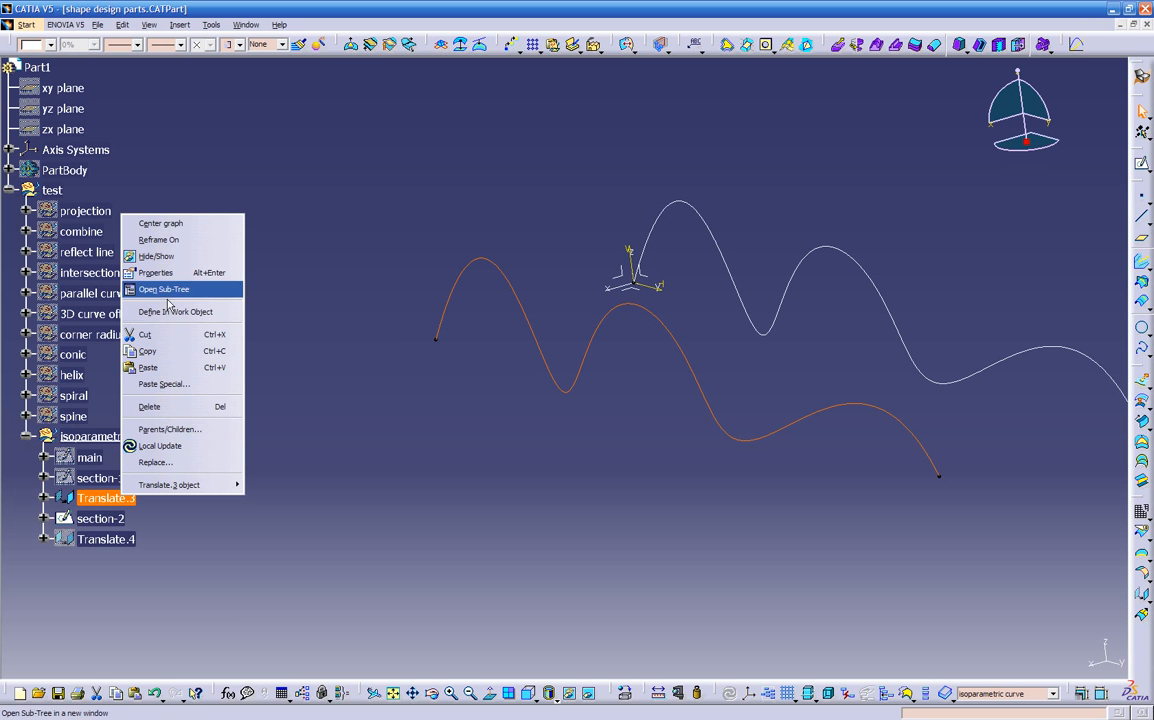
{"action": "left_click", "coordinate": [157, 257]}
{"action": "middle_click_drag", "start_coordinate": [403, 463], "coordinate": [348, 482]}
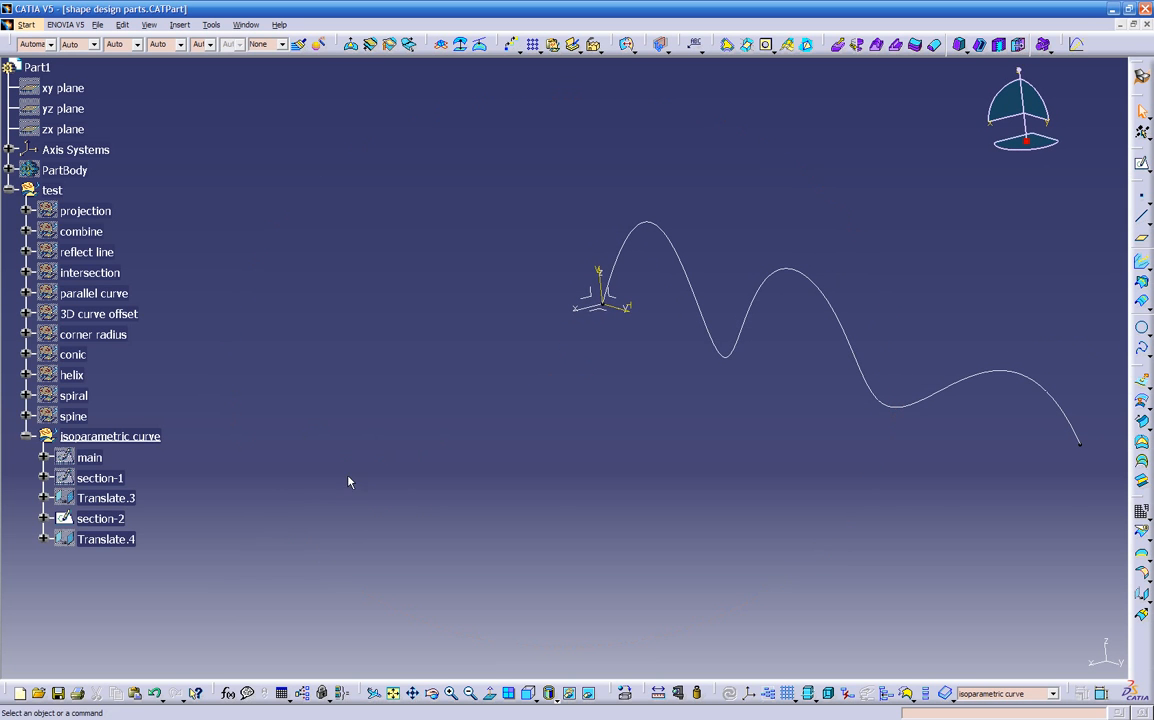
Show the Translate.4 curve alongside section-2 and hide it again
{"action": "right_click", "coordinate": [128, 543]}
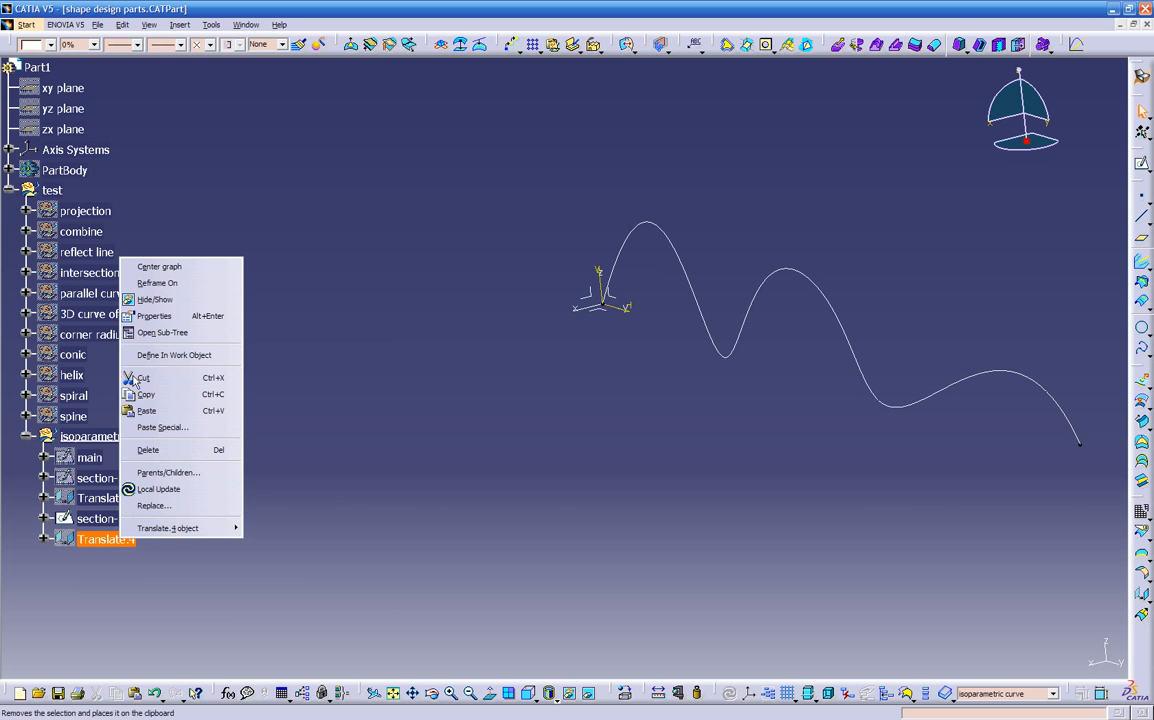
{"action": "left_click", "coordinate": [155, 272]}
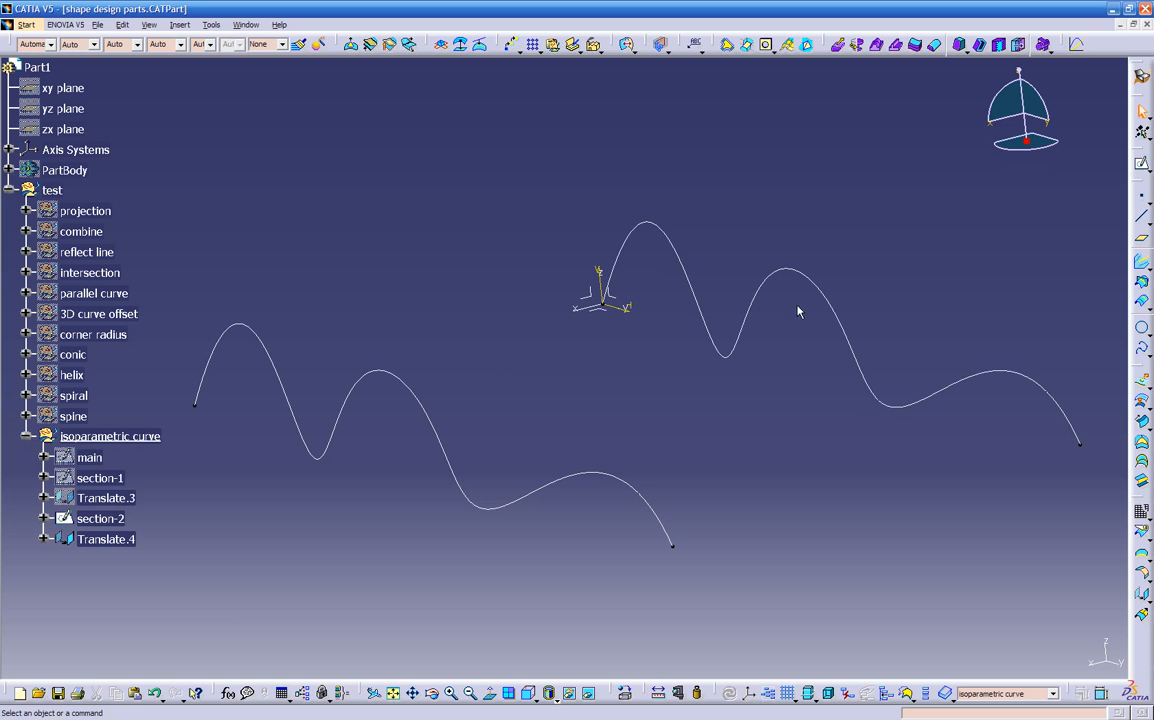
{"action": "middle_click_drag", "start_coordinate": [546, 435], "coordinate": [581, 352]}
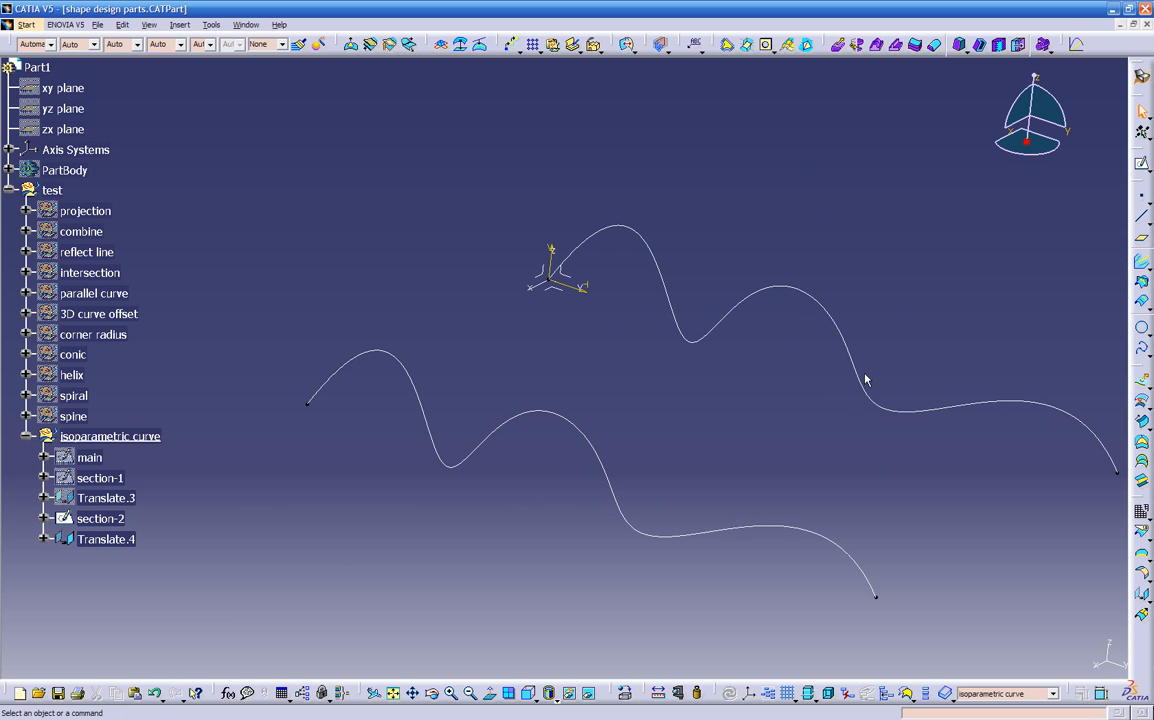
{"action": "left_click", "coordinate": [117, 530]}
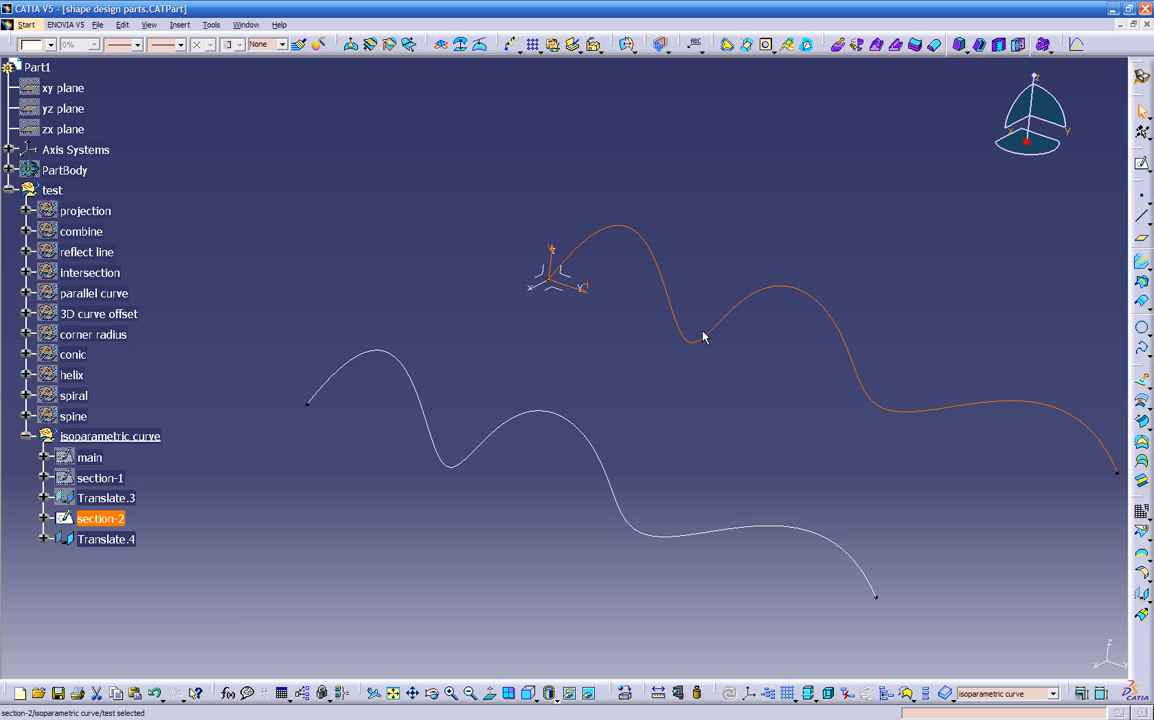
{"action": "right_click", "coordinate": [578, 420]}
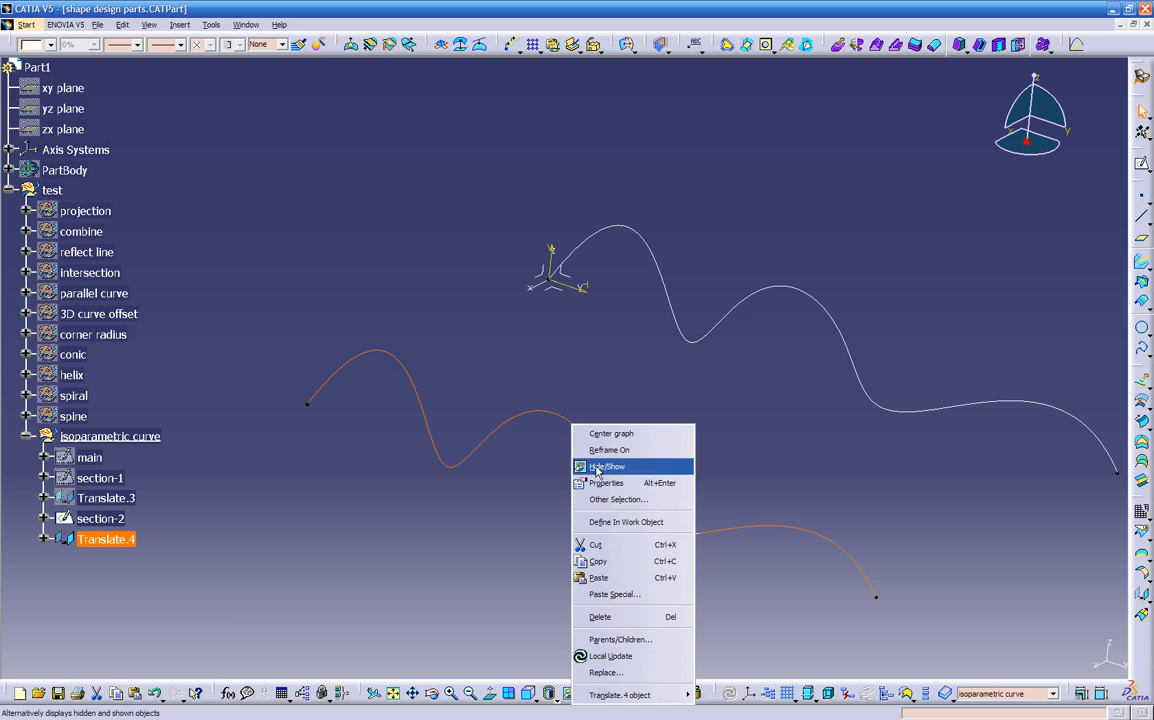
{"action": "left_click", "coordinate": [595, 466]}
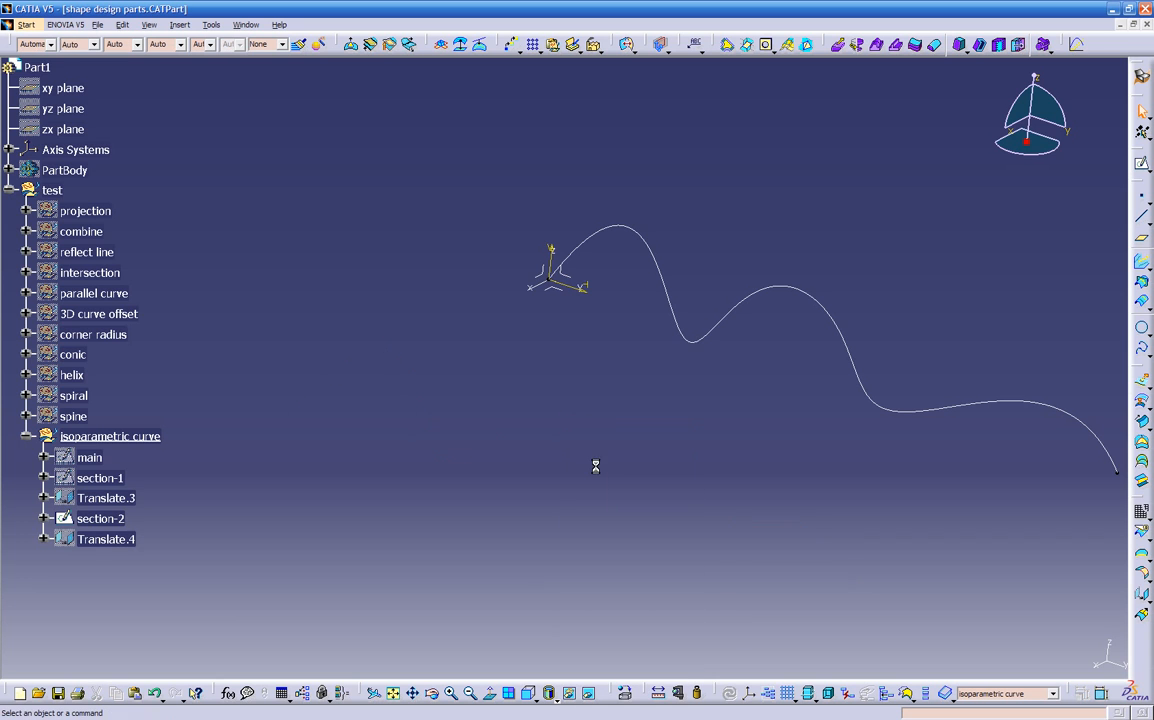
Edit the section-2 sketch and reshape its spline with a valley below the axis at the start and a low, broad last wave
{"action": "left_click", "coordinate": [716, 328]}
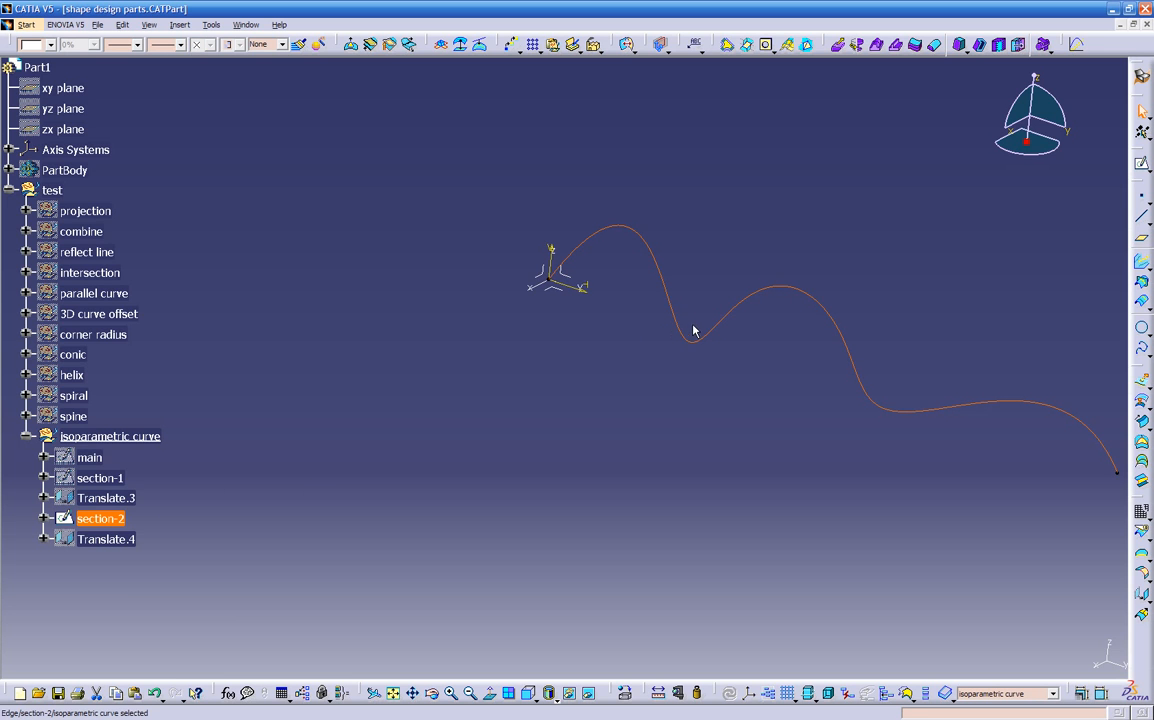
{"action": "left_click", "coordinate": [107, 540], "text": "ctrl"}
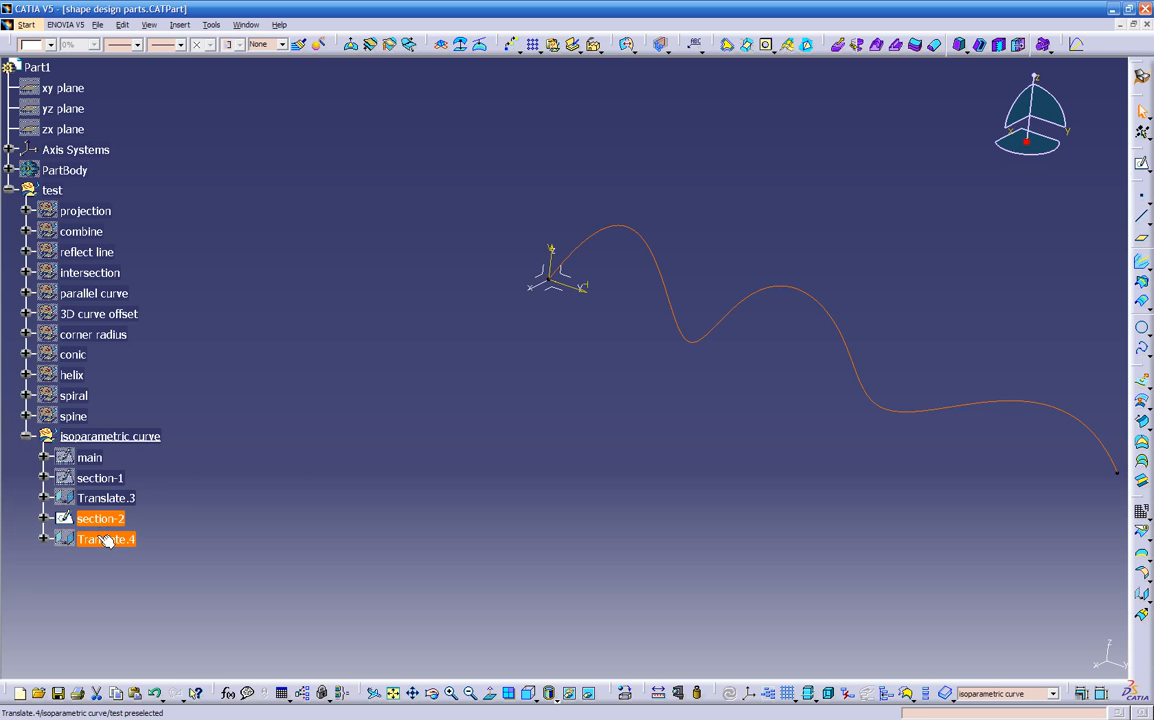
{"action": "double_click", "coordinate": [735, 320]}
{"action": "middle_click_drag", "start_coordinate": [665, 343], "coordinate": [471, 449]}
{"action": "mouse_move", "coordinate": [423, 345]}
{"action": "left_mouse_down"}
{"action": "mouse_move", "coordinate": [410, 428]}
{"action": "mouse_move", "coordinate": [459, 370]}
{"action": "left_mouse_up"}
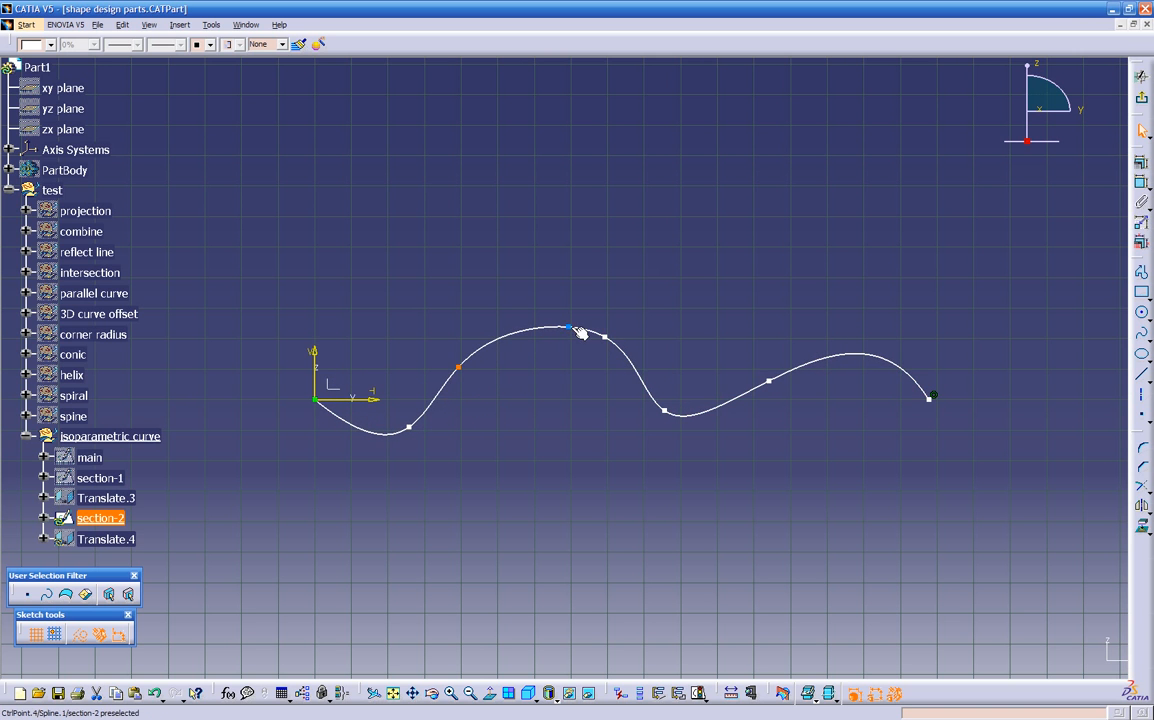
{"action": "left_click_drag", "start_coordinate": [567, 328], "coordinate": [604, 388]}
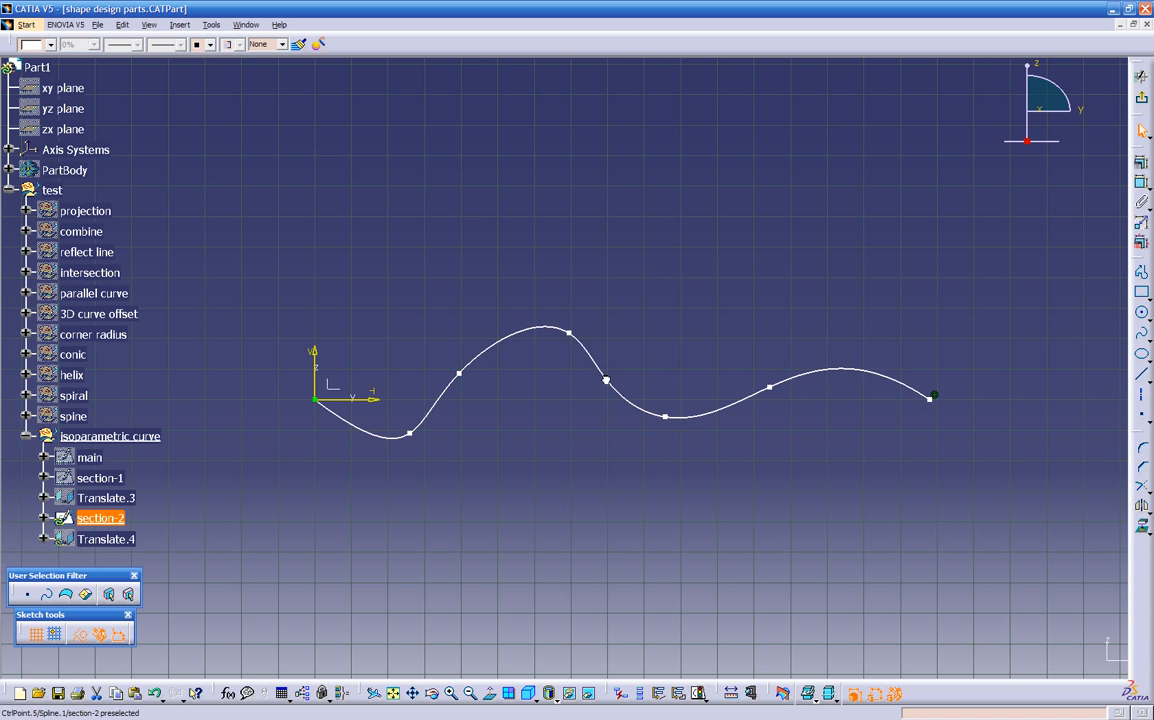
{"action": "left_click_drag", "start_coordinate": [672, 420], "coordinate": [671, 366]}
{"action": "left_click_drag", "start_coordinate": [778, 388], "coordinate": [791, 366]}
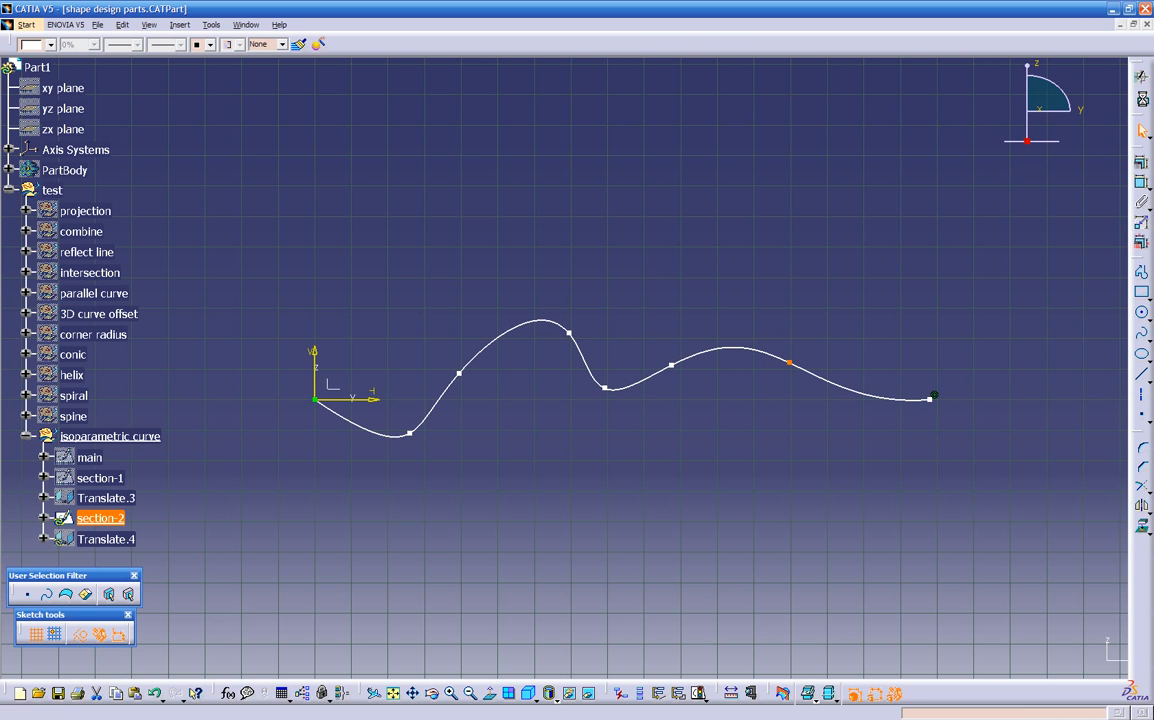
Show the Translate.4 curve and hide the section-2 sketch
{"action": "right_click", "coordinate": [115, 543]}
{"action": "left_click", "coordinate": [156, 302]}
{"action": "middle_click_drag", "start_coordinate": [264, 510], "coordinate": [380, 530]}
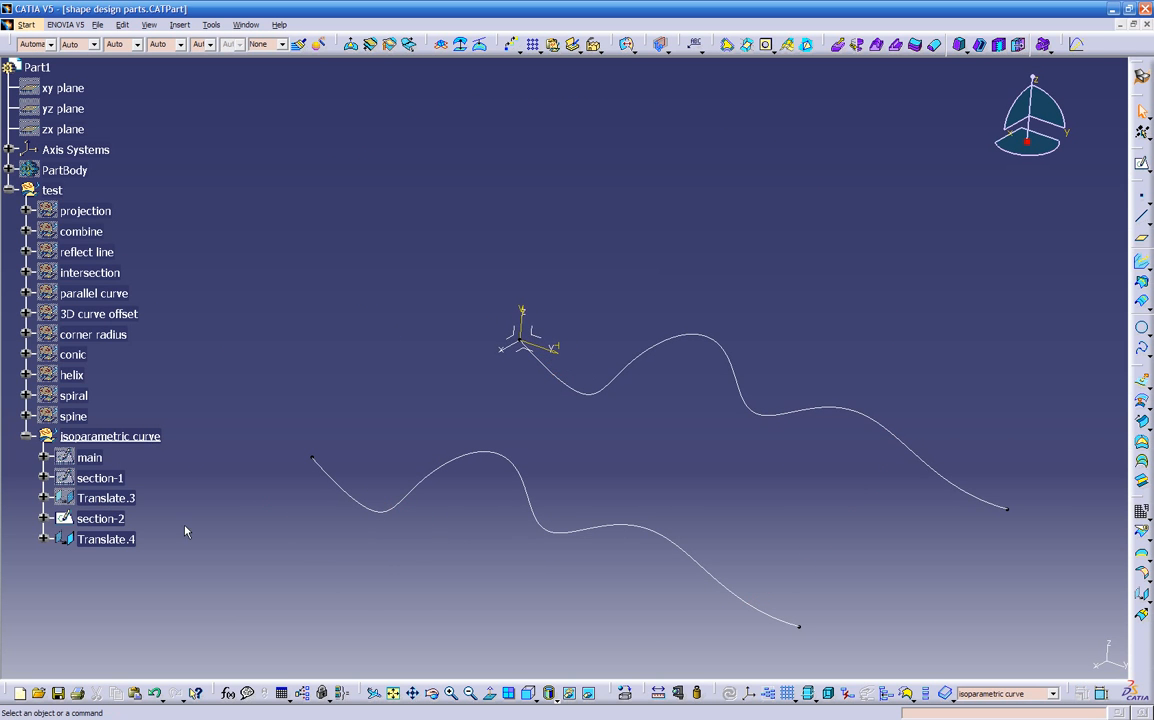
{"action": "right_click", "coordinate": [117, 520]}
{"action": "left_click", "coordinate": [163, 279]}
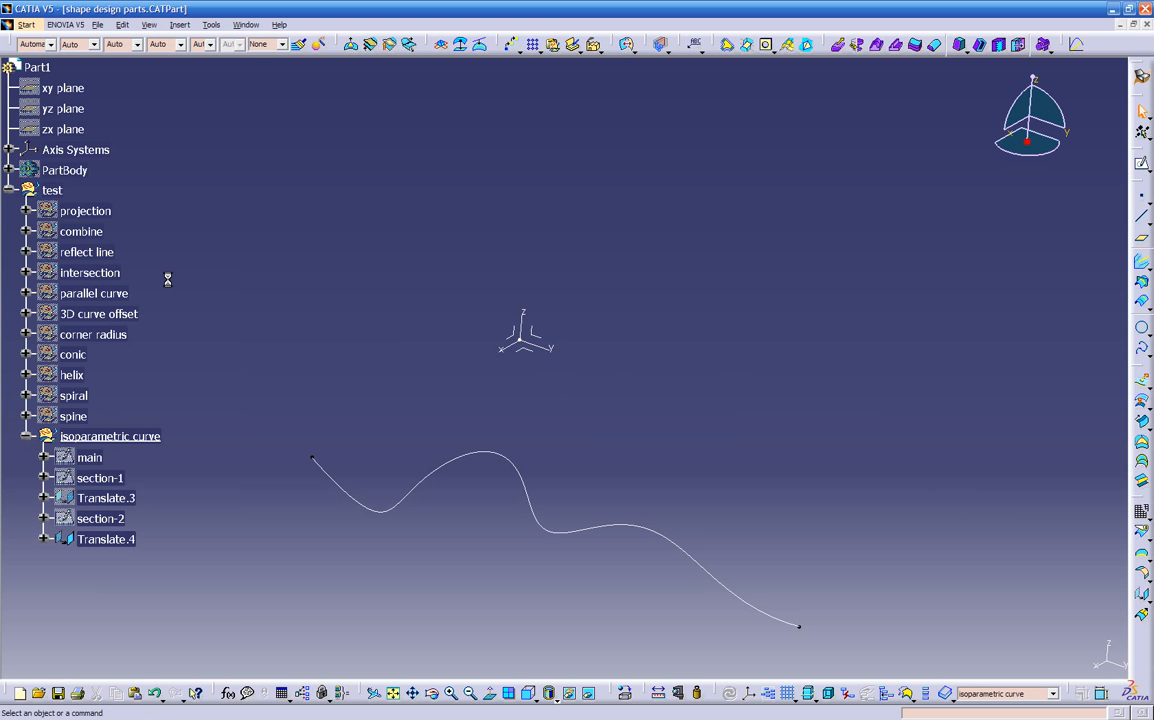
Show the Translate.3 curve and the main sketch alongside the Translate.4 curve
{"action": "right_click", "coordinate": [120, 497]}
{"action": "left_click", "coordinate": [152, 258]}
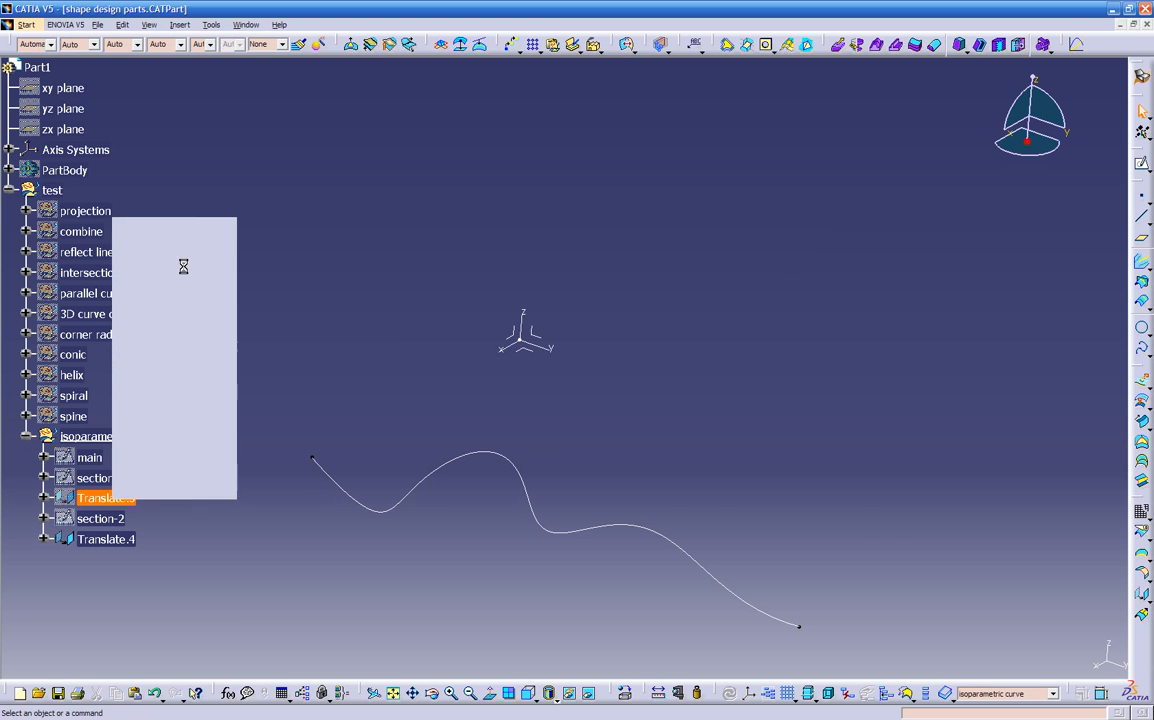
{"action": "right_click", "coordinate": [88, 459]}
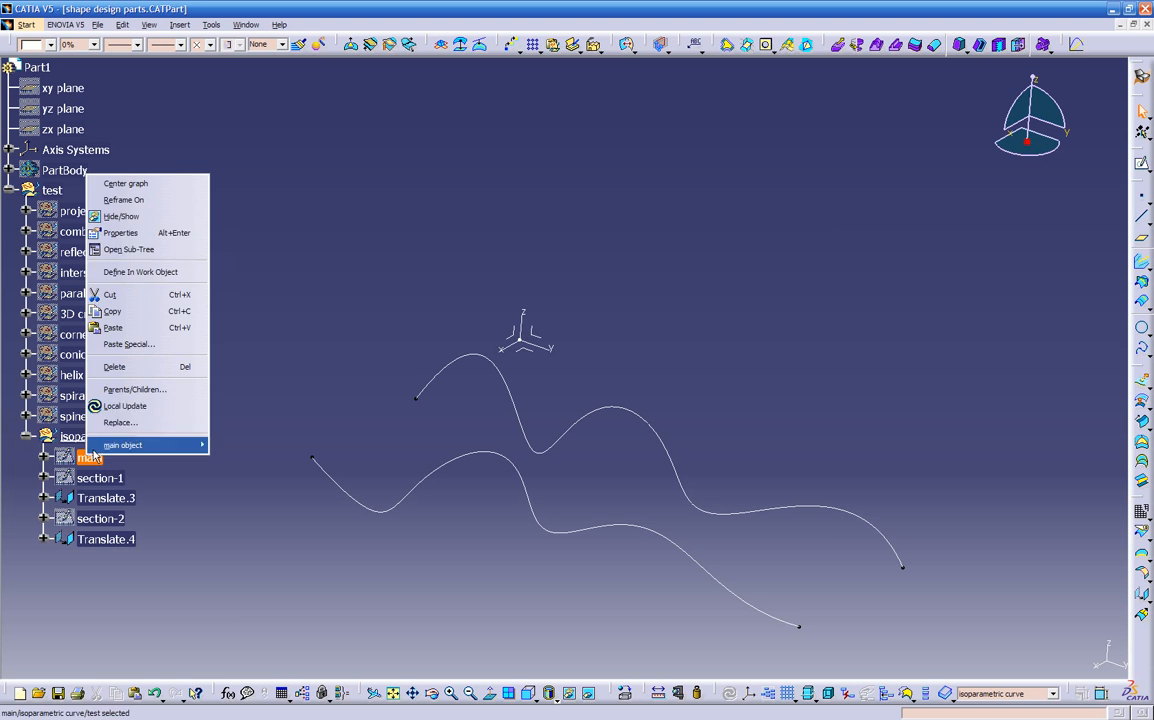
{"action": "left_click", "coordinate": [121, 216]}
{"action": "middle_click_drag", "start_coordinate": [531, 399], "coordinate": [590, 466]}
{"action": "middle_click_drag", "start_coordinate": [562, 525], "coordinate": [466, 496]}
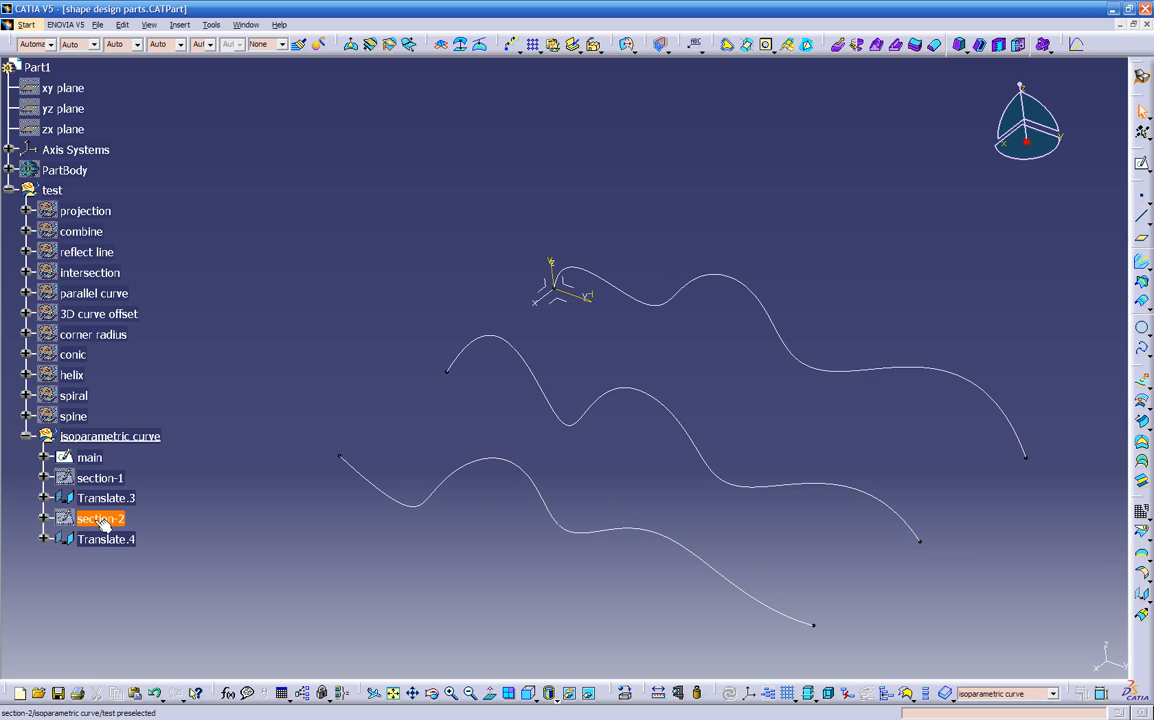
Paste a copy of the section-1 sketch after Translate.4 in the isoparametric curve set and rename it section-3
{"action": "left_click", "coordinate": [118, 480]}
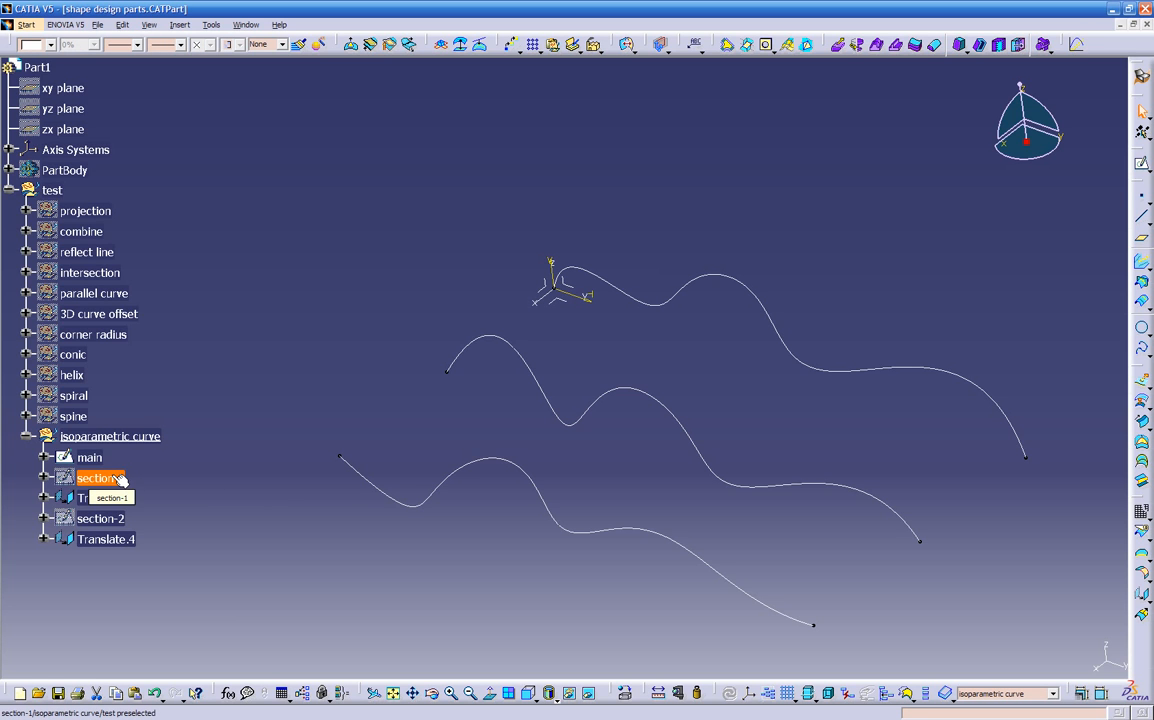
{"action": "left_click", "coordinate": [103, 541]}
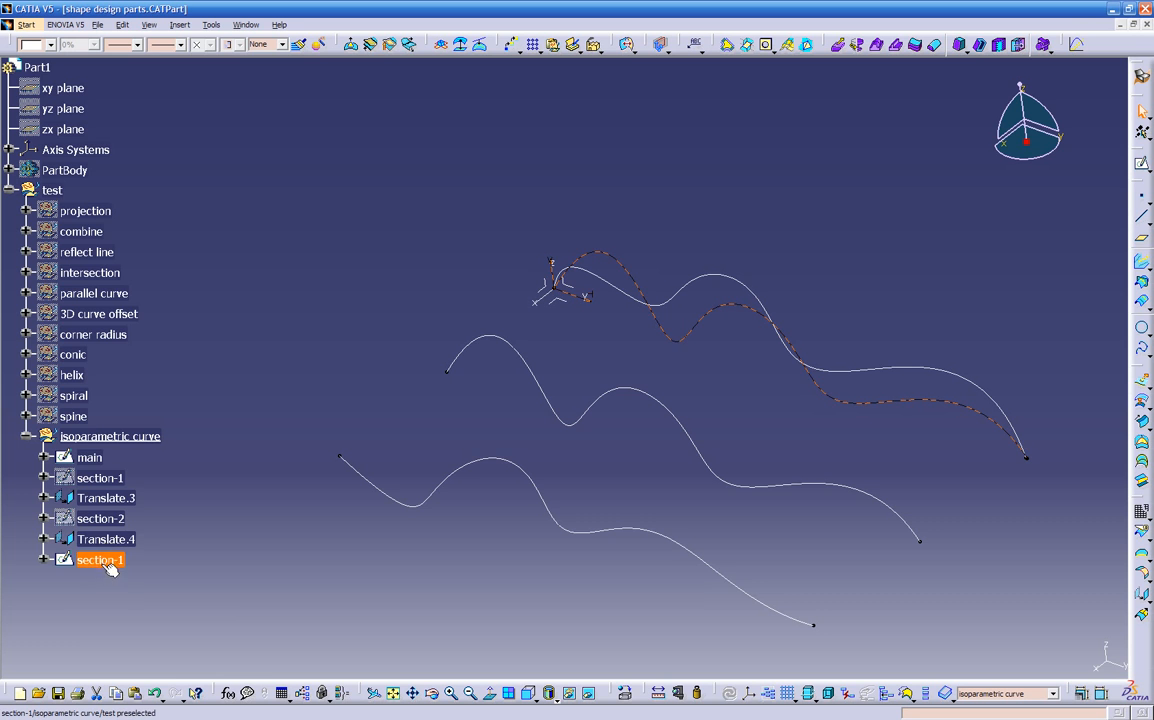
{"action": "right_click", "coordinate": [106, 565]}
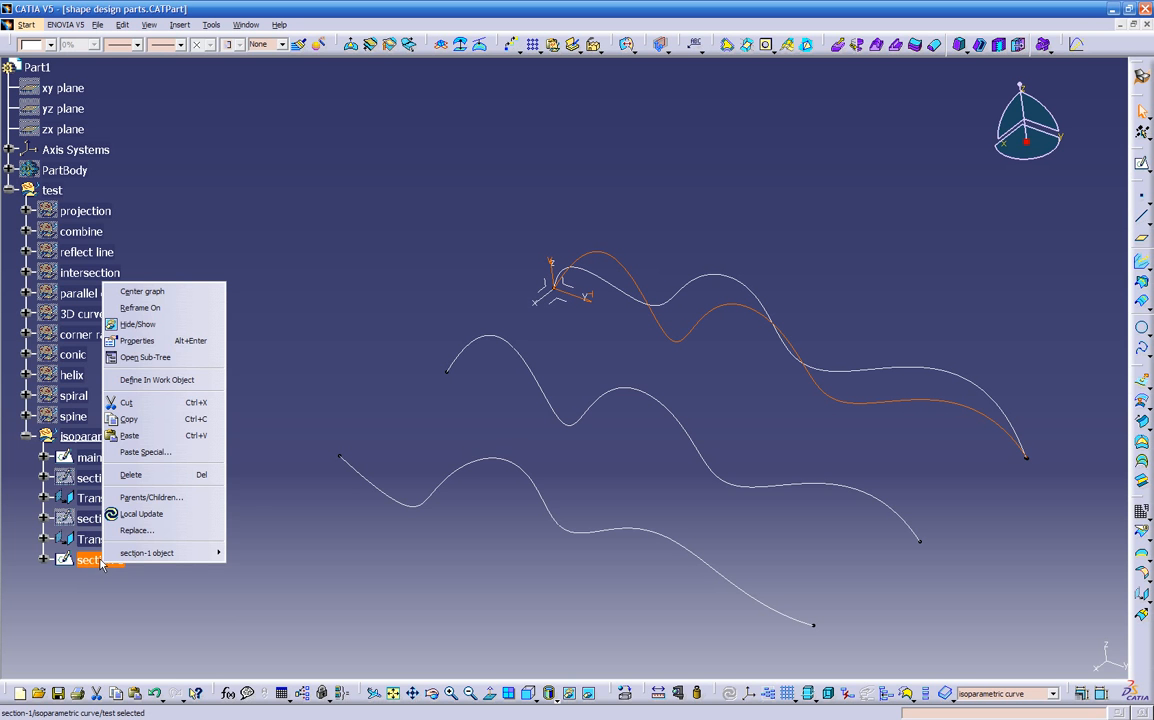
{"action": "left_click", "coordinate": [137, 340]}
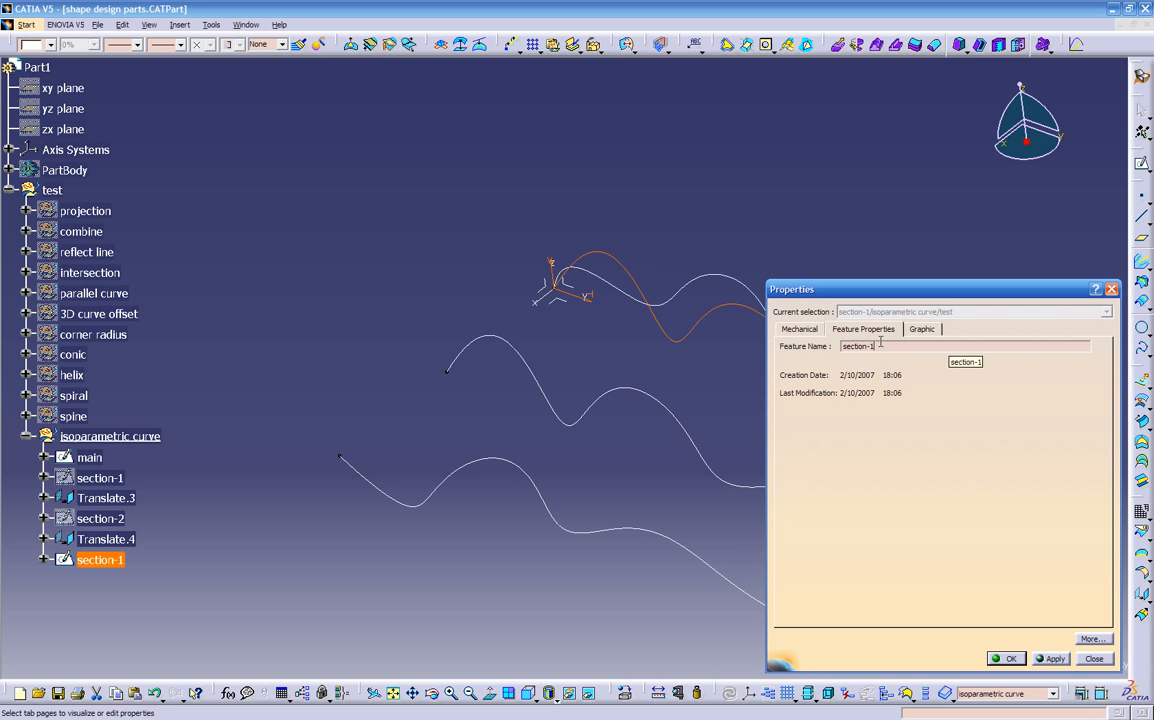
{"action": "key", "text": "Return"}
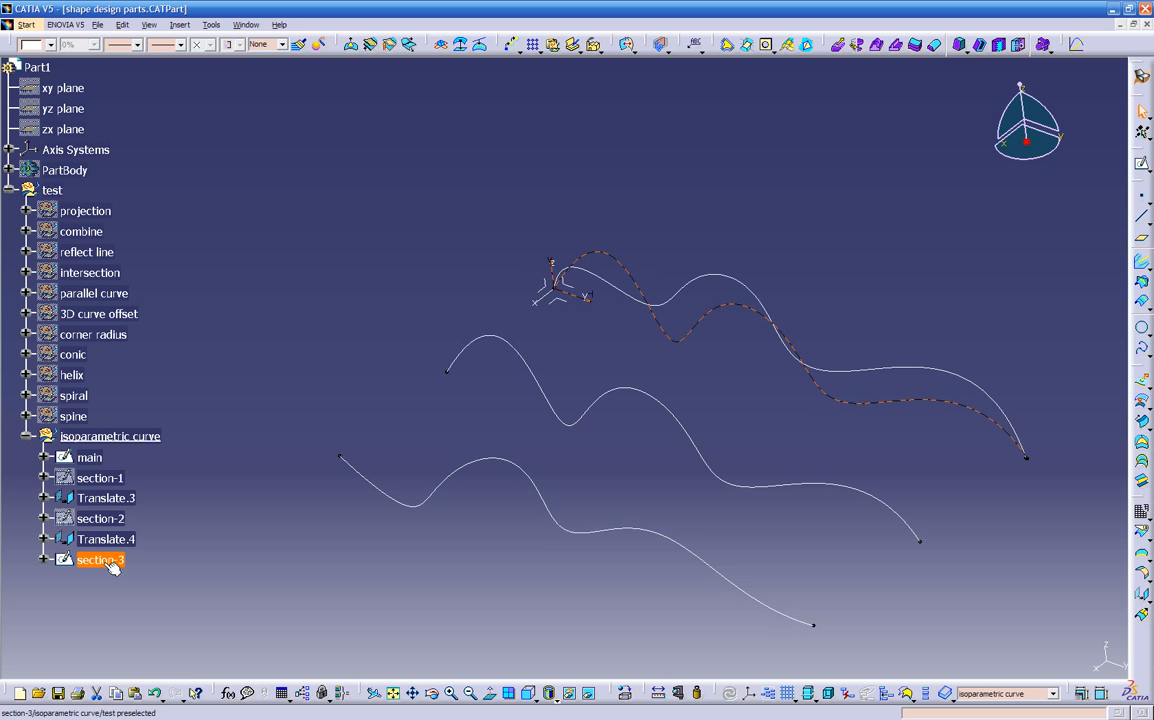
Translate section-3 by 60 in along the normal of the absolute axis system's YZ plane
{"action": "left_click", "coordinate": [1143, 597]}
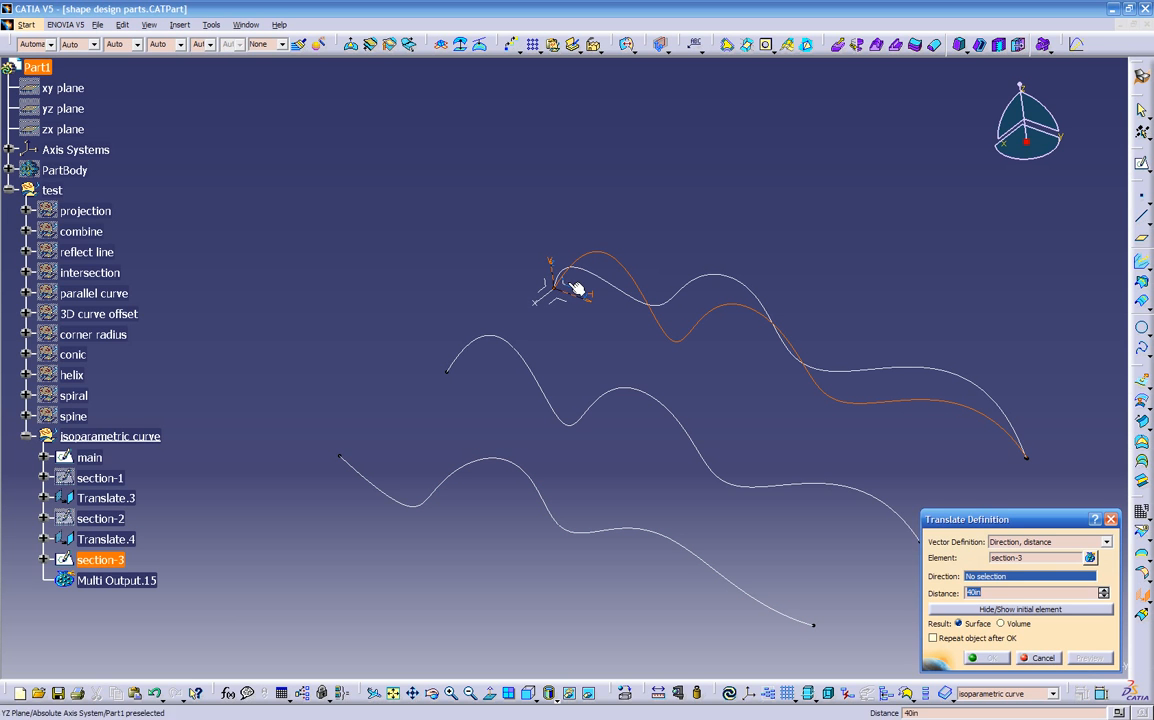
{"action": "left_click", "coordinate": [578, 291]}
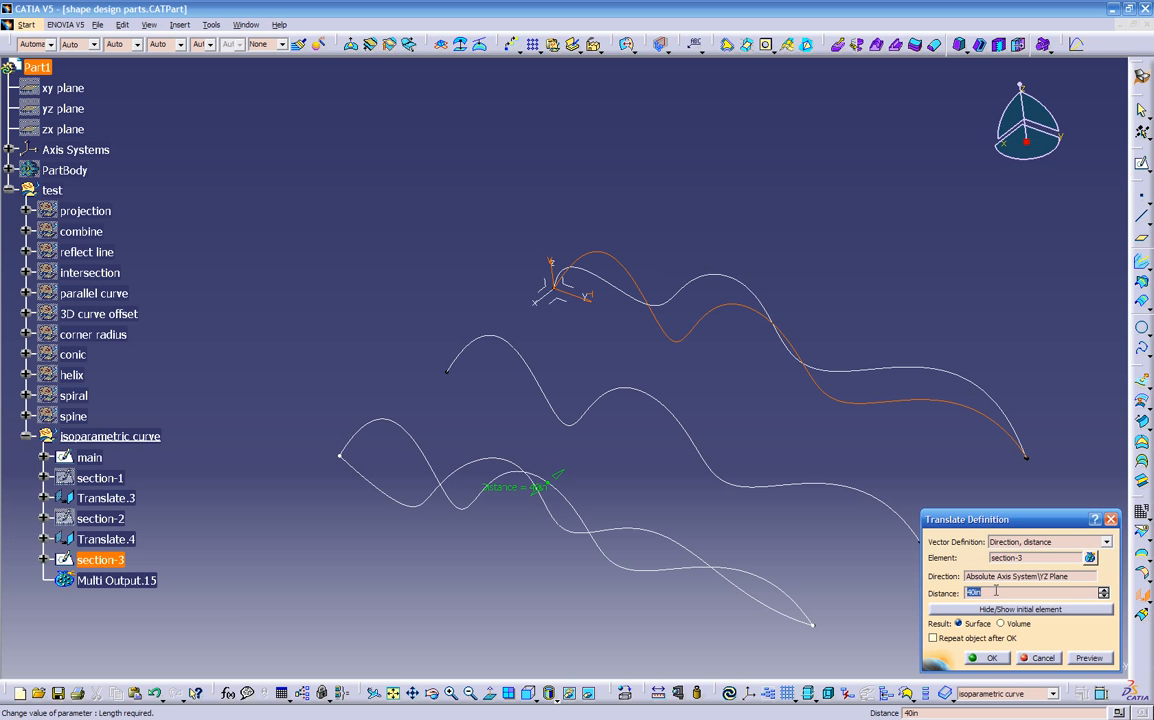
{"action": "left_click", "coordinate": [863, 577]}
{"action": "middle_click_drag", "start_coordinate": [588, 540], "coordinate": [582, 434]}
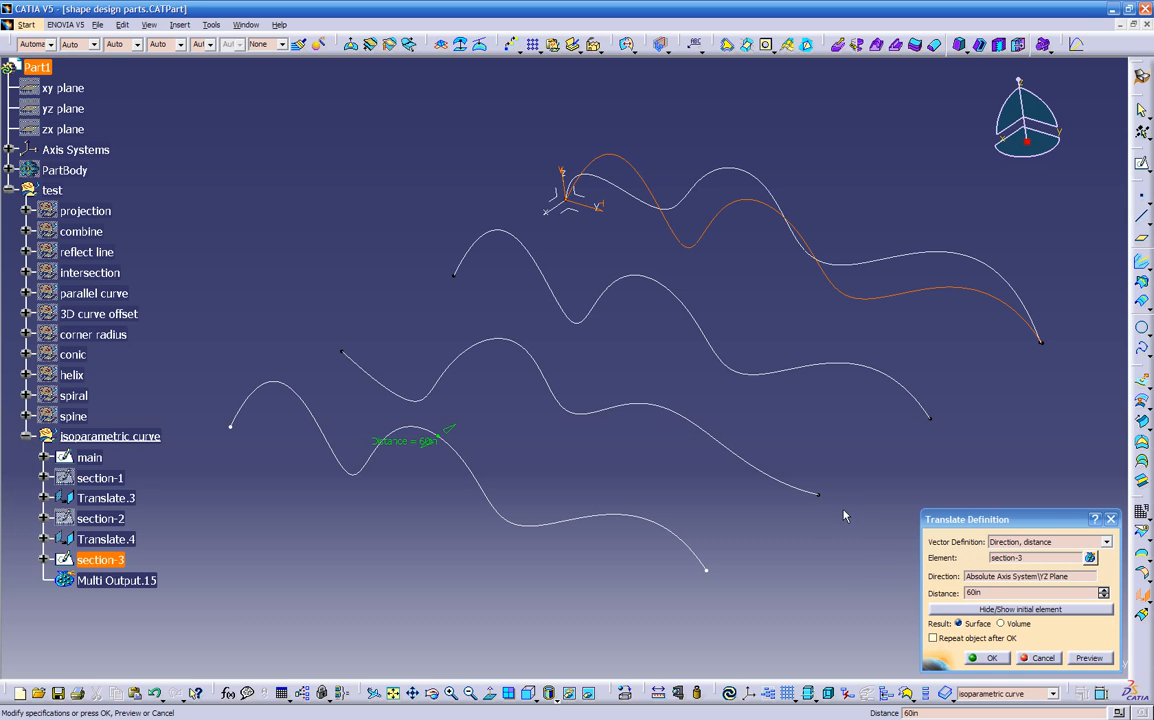
{"action": "left_click", "coordinate": [983, 658]}
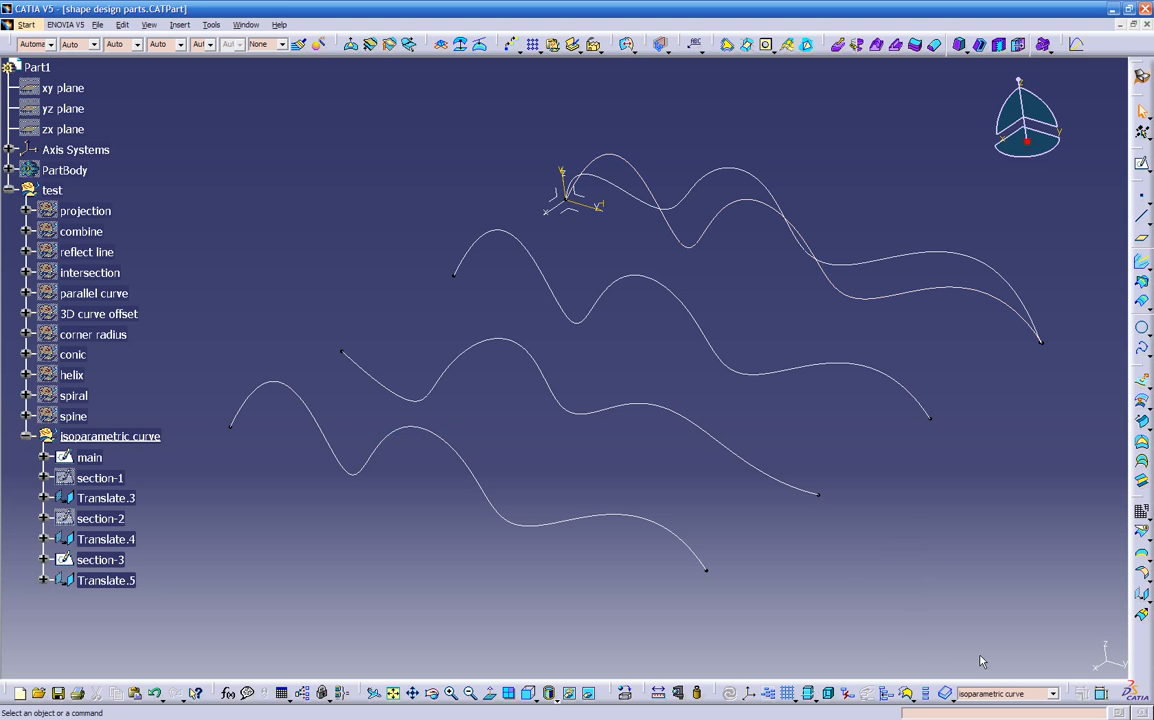
Edit the section-3 sketch, flattening the spline's first wave and lowering the second peak and the valley behind it
{"action": "left_click", "coordinate": [733, 212]}
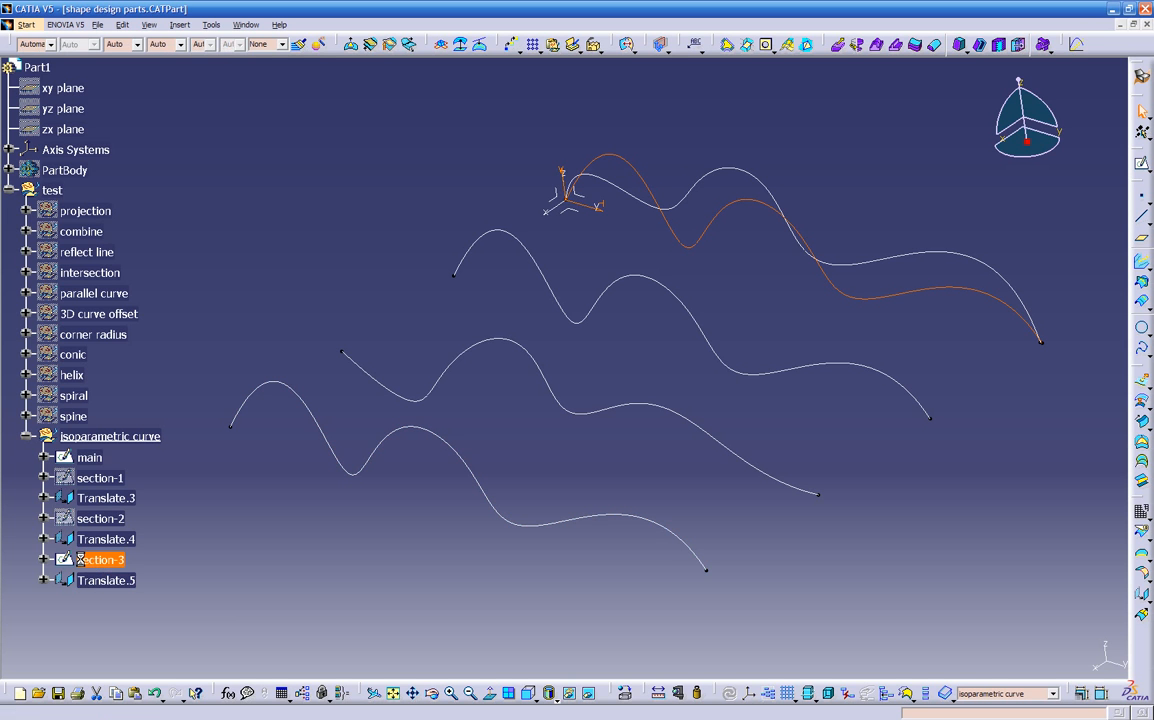
{"action": "double_click", "coordinate": [124, 565]}
{"action": "mouse_move", "coordinate": [574, 348]}
{"action": "middle_mouse_down"}
{"action": "mouse_move", "coordinate": [427, 543]}
{"action": "mouse_move", "coordinate": [497, 477]}
{"action": "mouse_move", "coordinate": [525, 497]}
{"action": "mouse_move", "coordinate": [490, 507]}
{"action": "middle_mouse_up"}
{"action": "left_click", "coordinate": [427, 543]}
{"action": "left_click_drag", "start_coordinate": [477, 499], "coordinate": [445, 420]}
{"action": "mouse_move", "coordinate": [383, 350]}
{"action": "left_mouse_down"}
{"action": "mouse_move", "coordinate": [370, 290]}
{"action": "mouse_move", "coordinate": [339, 429]}
{"action": "left_mouse_up"}
{"action": "middle_click_drag", "start_coordinate": [711, 366], "coordinate": [573, 333]}
{"action": "left_click_drag", "start_coordinate": [558, 278], "coordinate": [553, 372]}
{"action": "left_click_drag", "start_coordinate": [640, 300], "coordinate": [644, 461]}
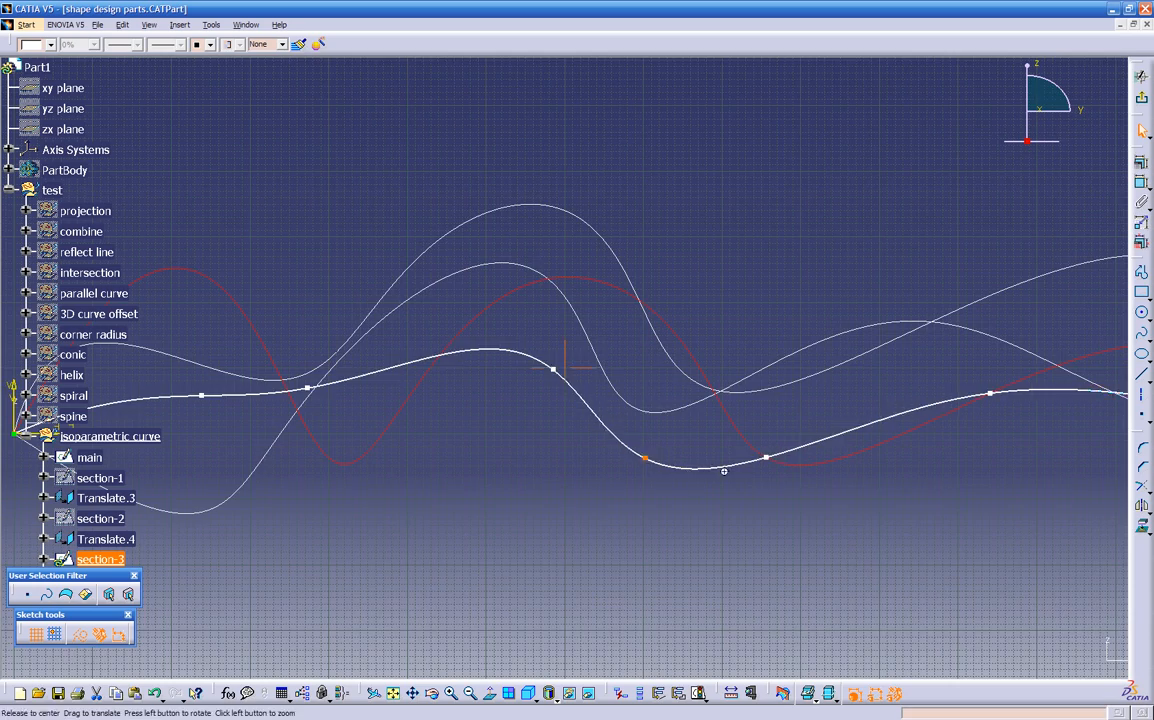
Move the section-3 spline's valley end point toward the last wave to widen the valley, and finish the sketch
{"action": "middle_click_drag", "start_coordinate": [770, 464], "coordinate": [552, 383]}
{"action": "left_click_drag", "start_coordinate": [555, 382], "coordinate": [729, 373]}
{"action": "mouse_move", "coordinate": [894, 414]}
{"action": "middle_mouse_down"}
{"action": "mouse_move", "coordinate": [686, 382]}
{"action": "mouse_move", "coordinate": [680, 420]}
{"action": "middle_mouse_up"}
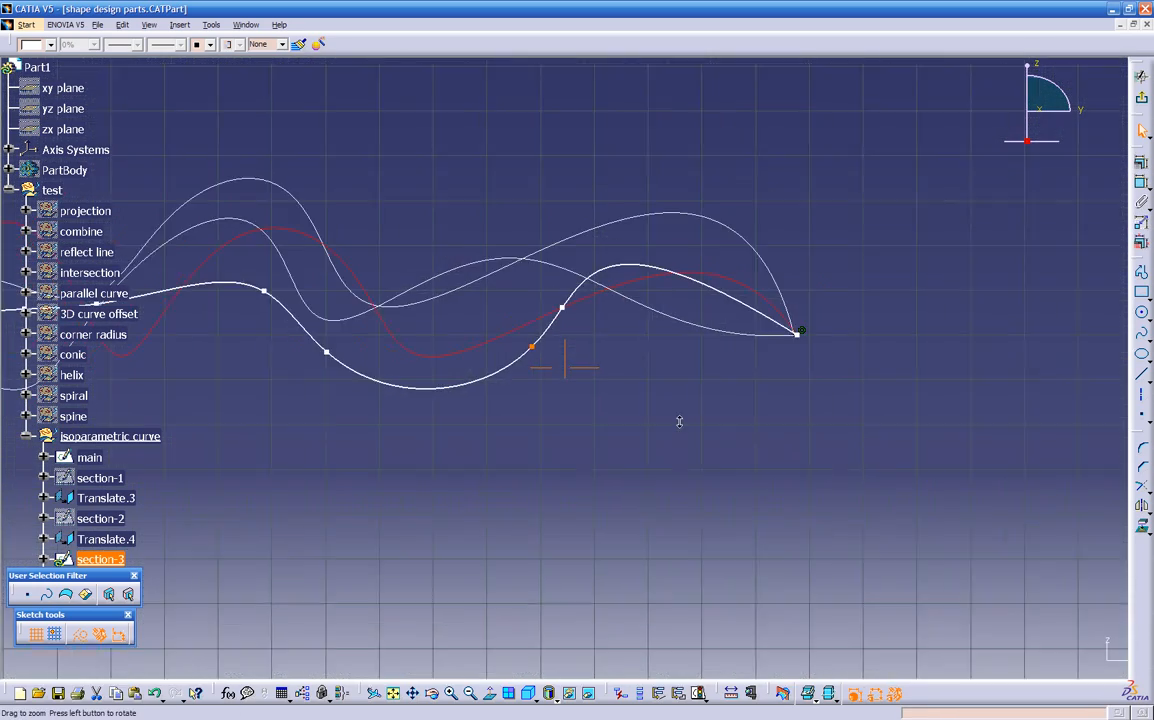
{"action": "mouse_move", "coordinate": [551, 347]}
{"action": "middle_mouse_down"}
{"action": "mouse_move", "coordinate": [425, 399]}
{"action": "mouse_move", "coordinate": [355, 466]}
{"action": "mouse_move", "coordinate": [626, 422]}
{"action": "mouse_move", "coordinate": [890, 284]}
{"action": "middle_mouse_up"}
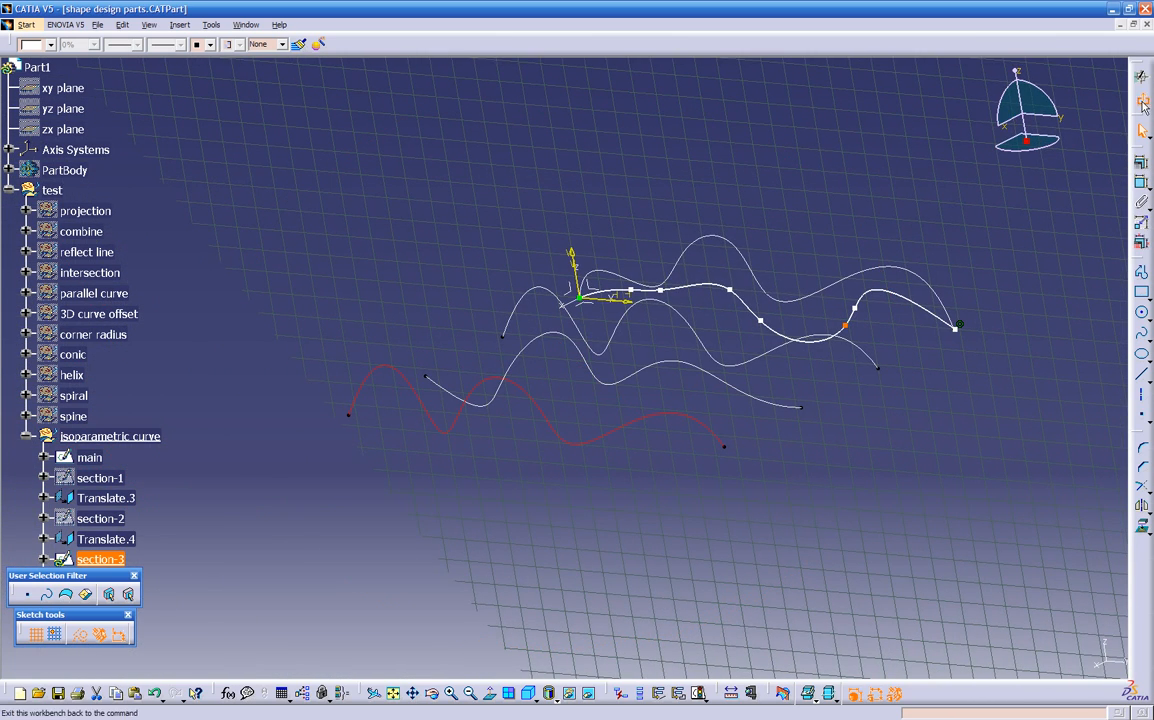
{"action": "left_click", "coordinate": [1141, 76]}
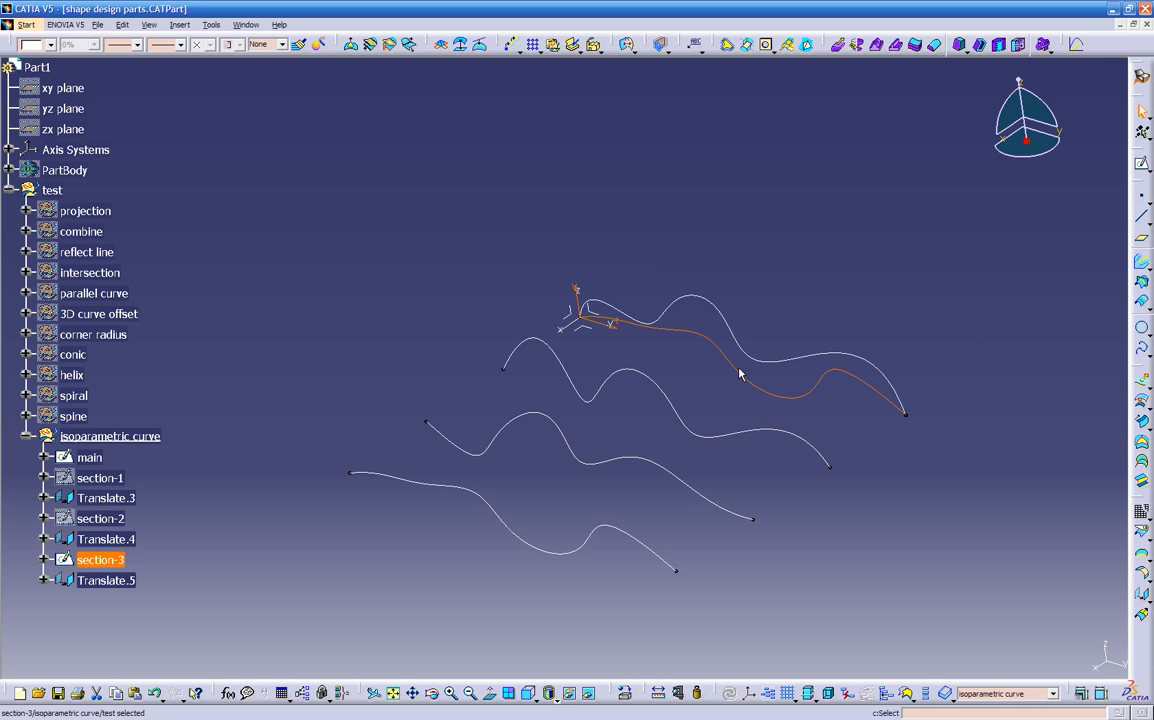
Hide the section-3 sketch
{"action": "right_click", "coordinate": [100, 560]}
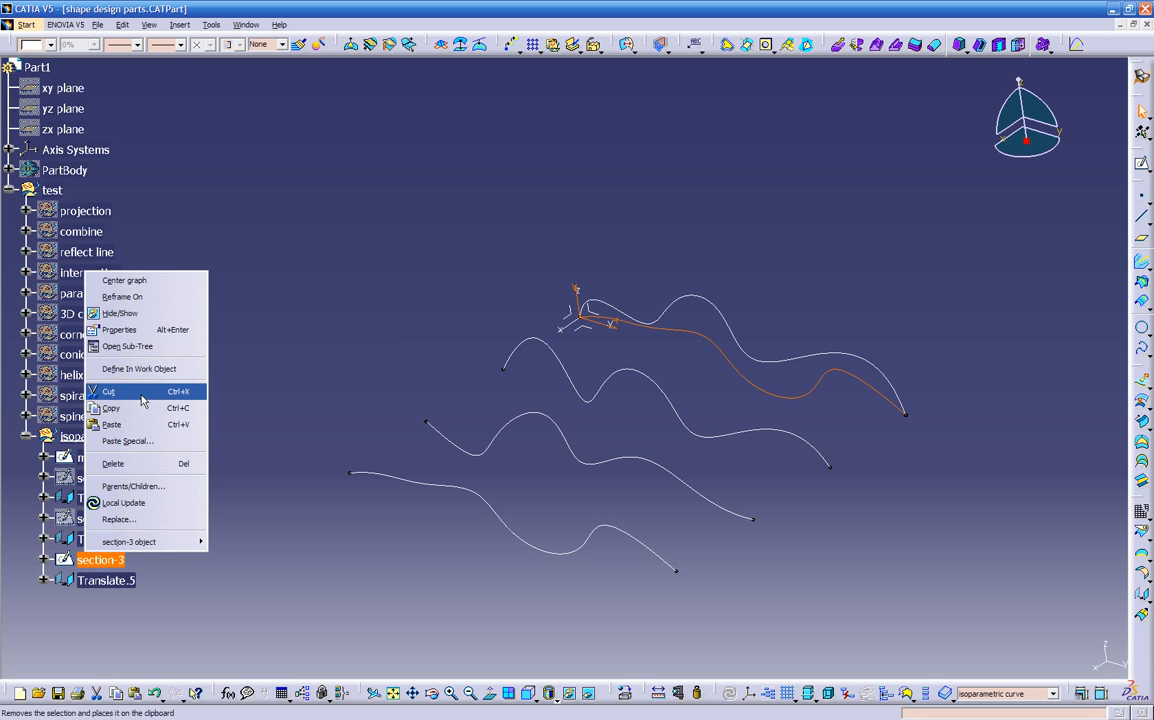
{"action": "left_click", "coordinate": [142, 316]}
{"action": "middle_click_drag", "start_coordinate": [440, 549], "coordinate": [578, 467]}
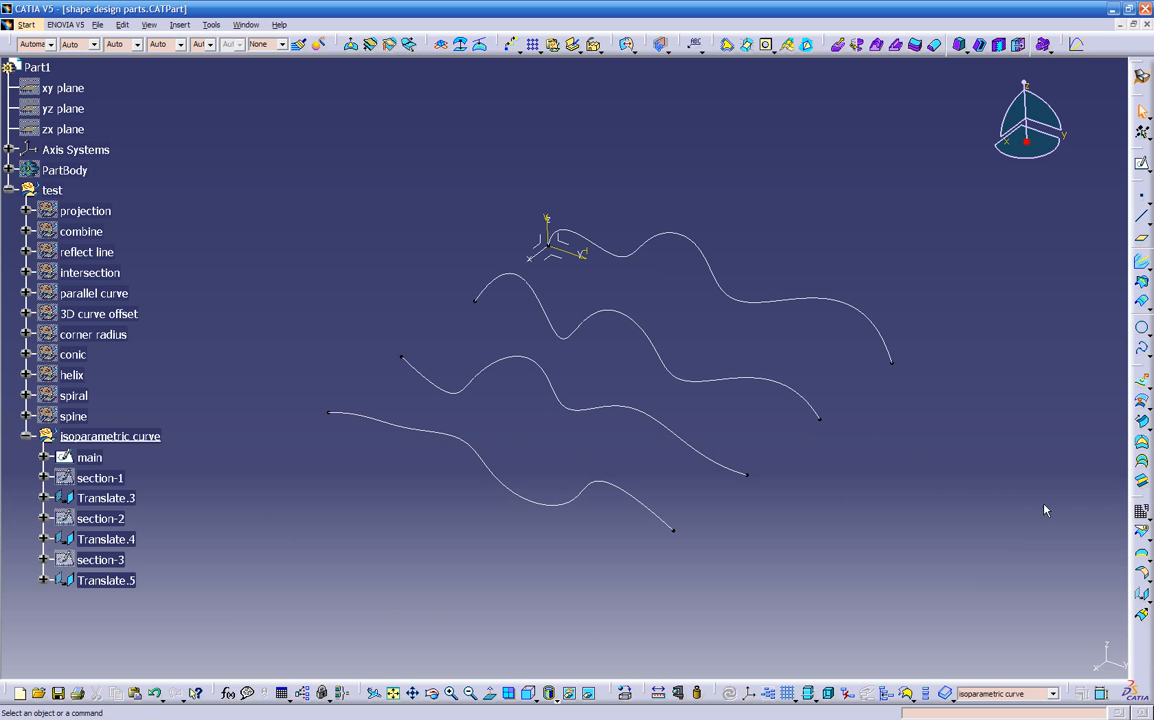
Create a multi-sections surface through main, Translate.3, Translate.4 and Translate.5, in that order
{"action": "left_click", "coordinate": [1141, 461]}
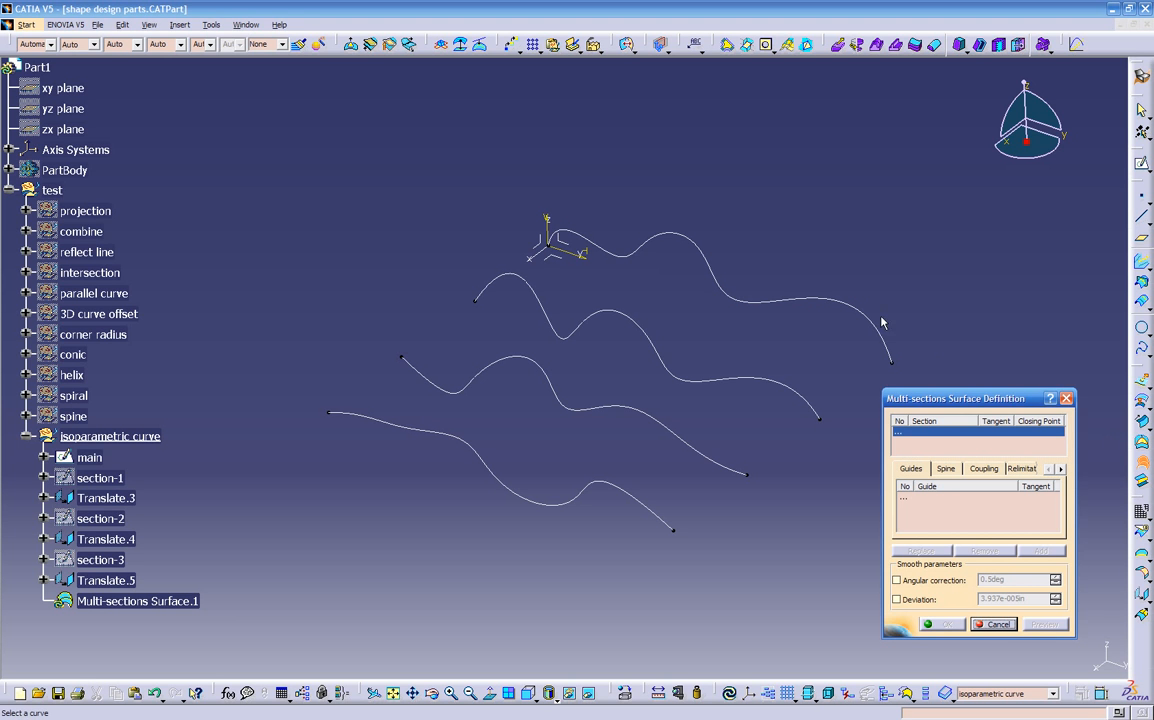
{"action": "left_click", "coordinate": [843, 304]}
{"action": "left_click", "coordinate": [624, 312]}
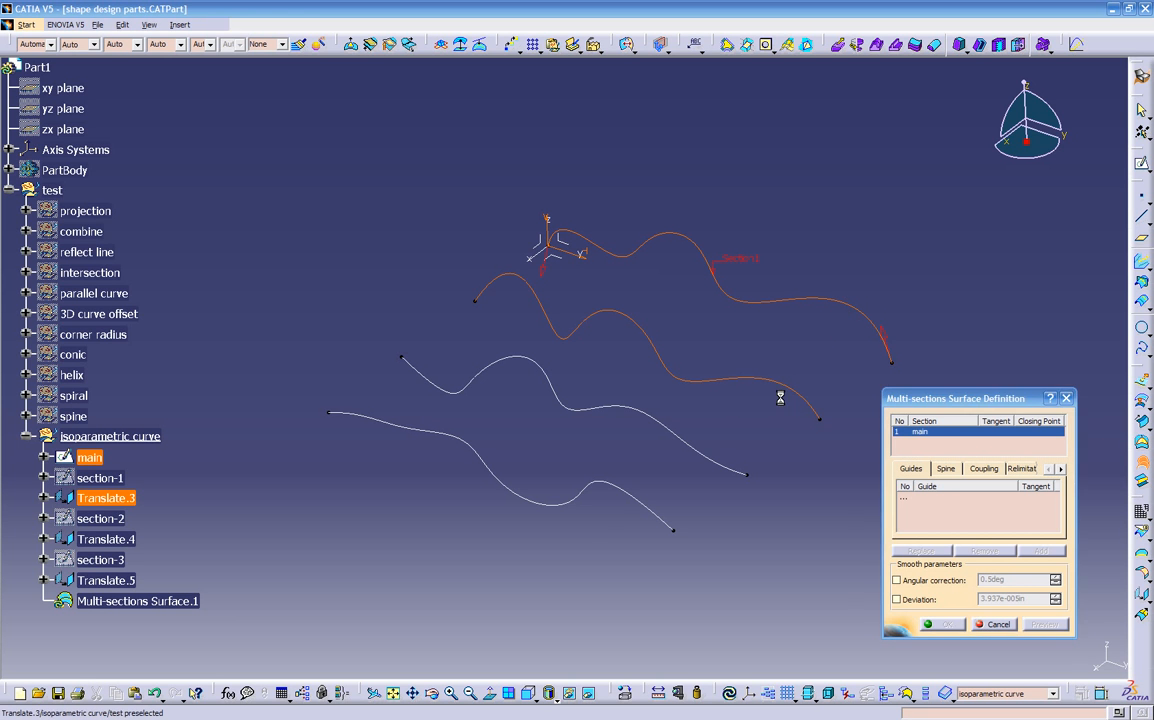
{"action": "left_click", "coordinate": [725, 467]}
{"action": "left_click", "coordinate": [667, 524]}
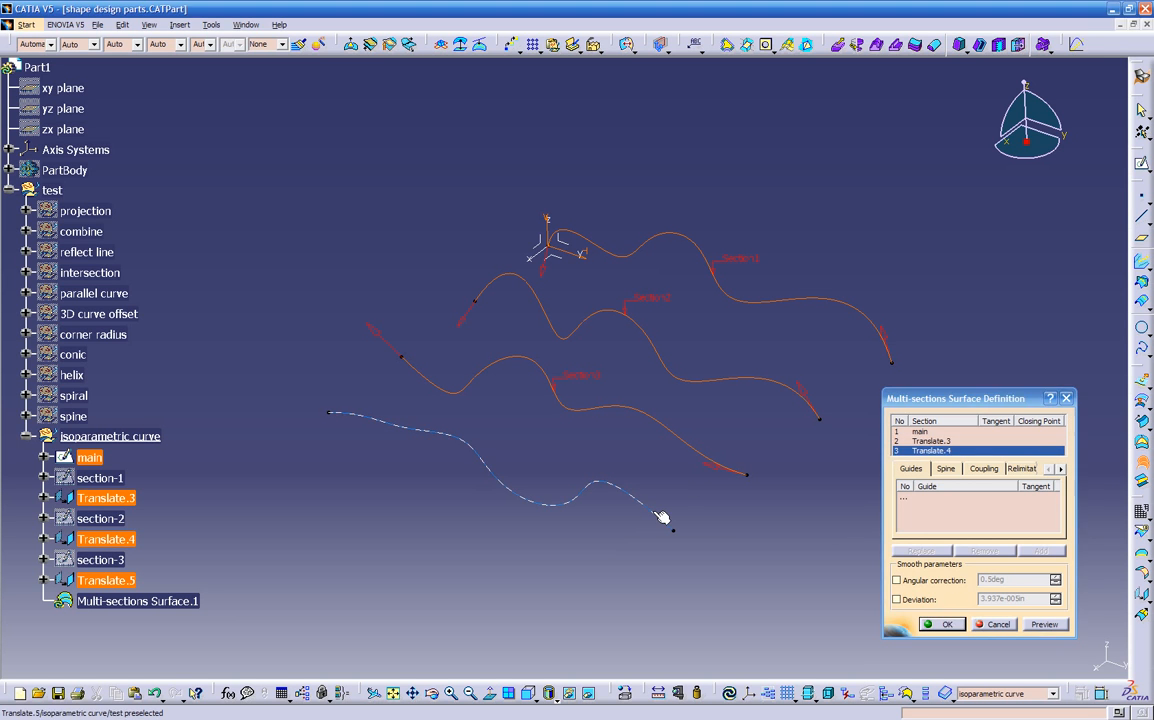
{"action": "left_click", "coordinate": [1036, 624]}
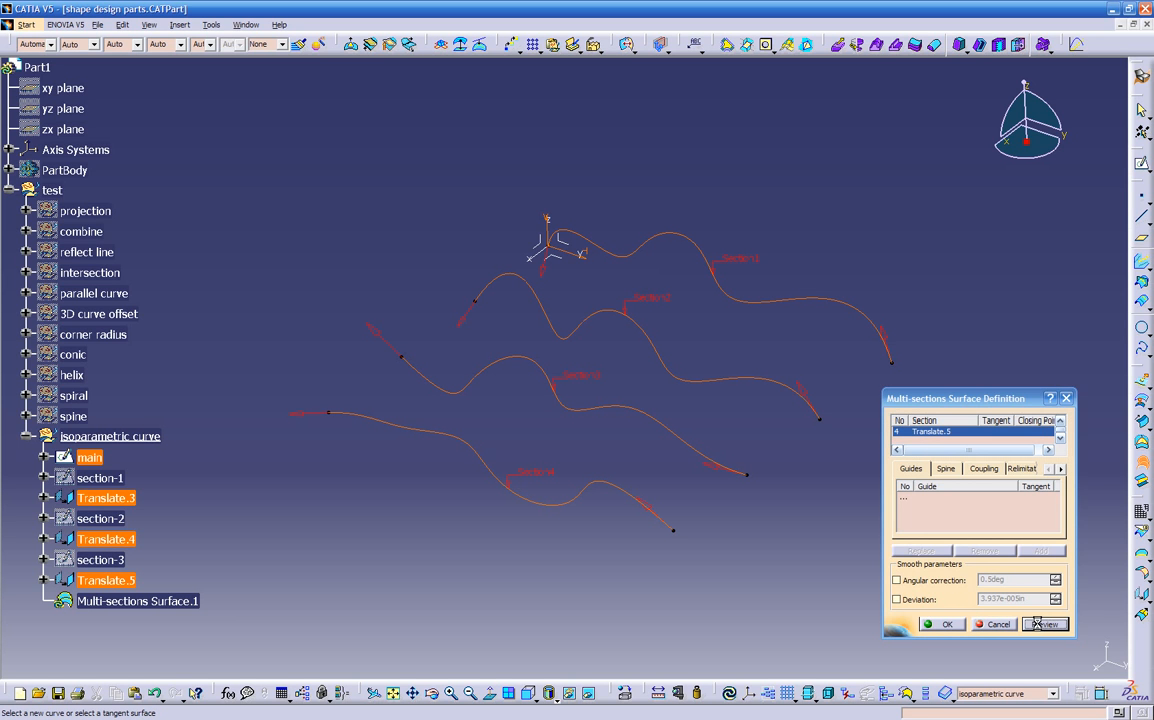
{"action": "middle_click_drag", "start_coordinate": [760, 600], "coordinate": [683, 490]}
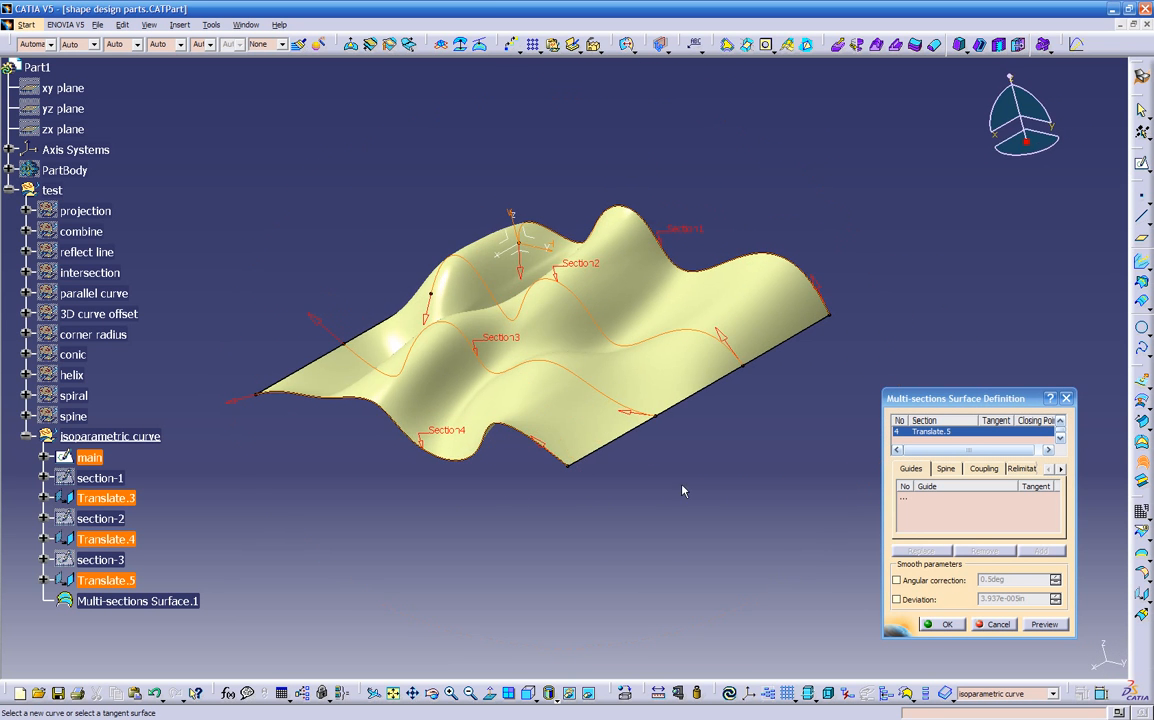
{"action": "left_click", "coordinate": [944, 625]}
Hide the main sketch and the Translate.3, Translate.4 and Translate.5 curves together
{"action": "middle_click_drag", "start_coordinate": [760, 562], "coordinate": [541, 510]}
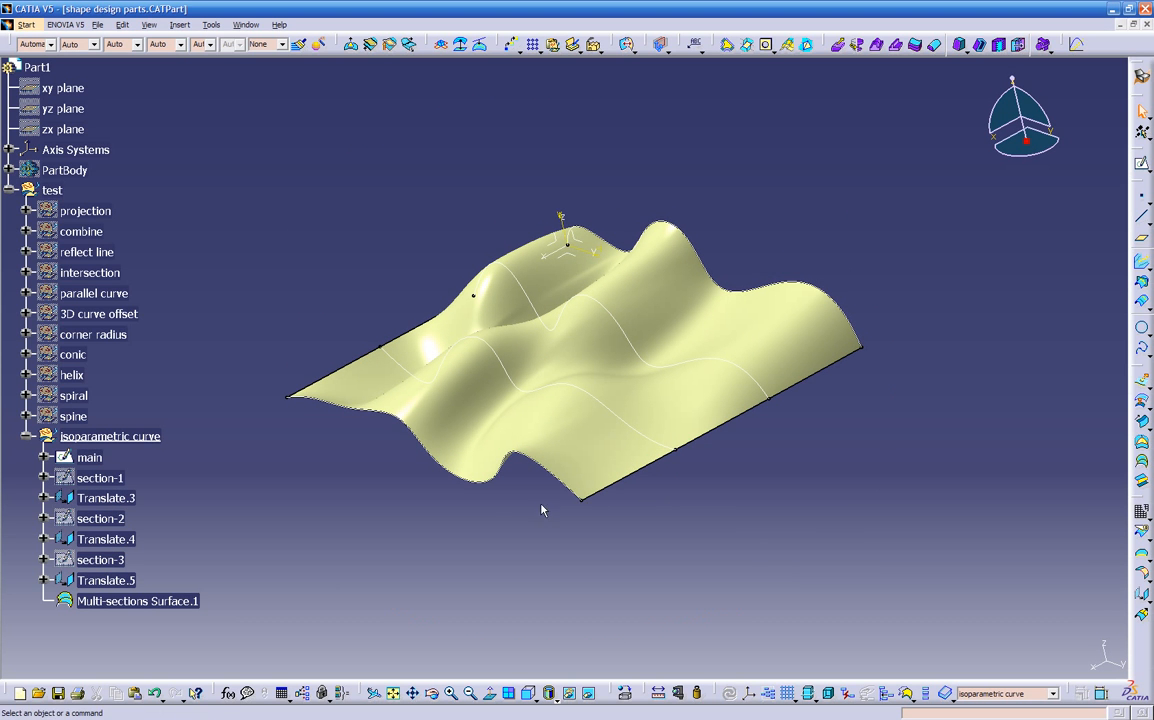
{"action": "left_click", "coordinate": [107, 580]}
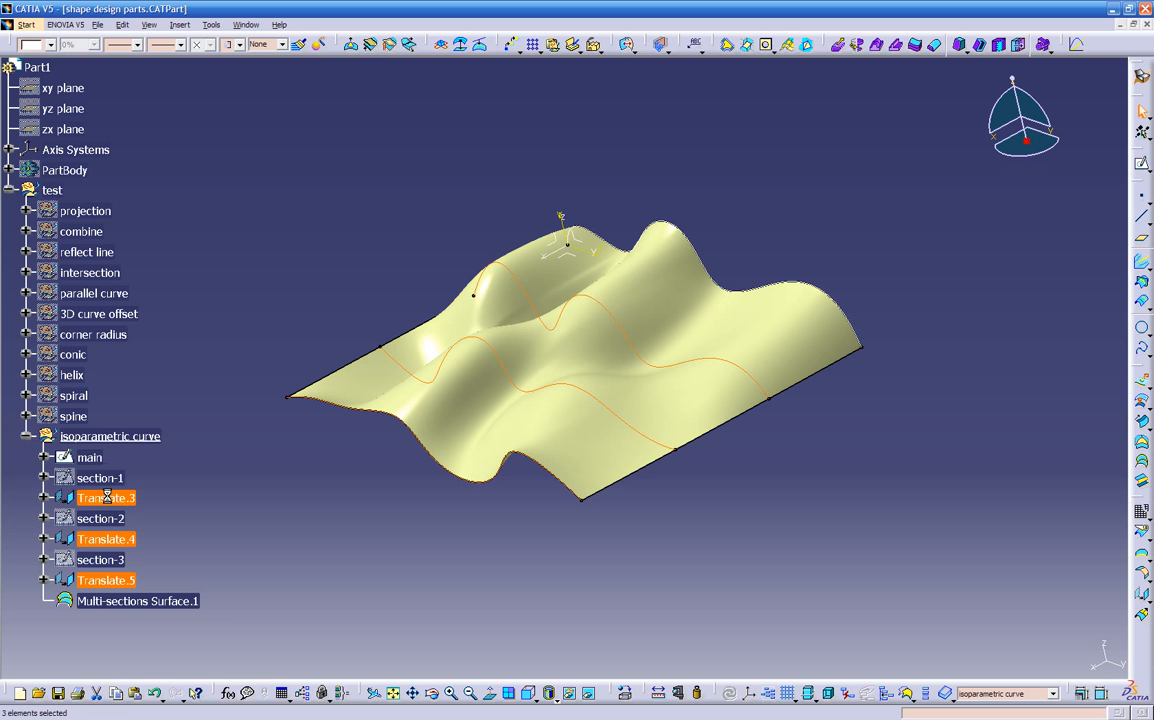
{"action": "right_click", "coordinate": [100, 464]}
{"action": "left_click", "coordinate": [178, 237]}
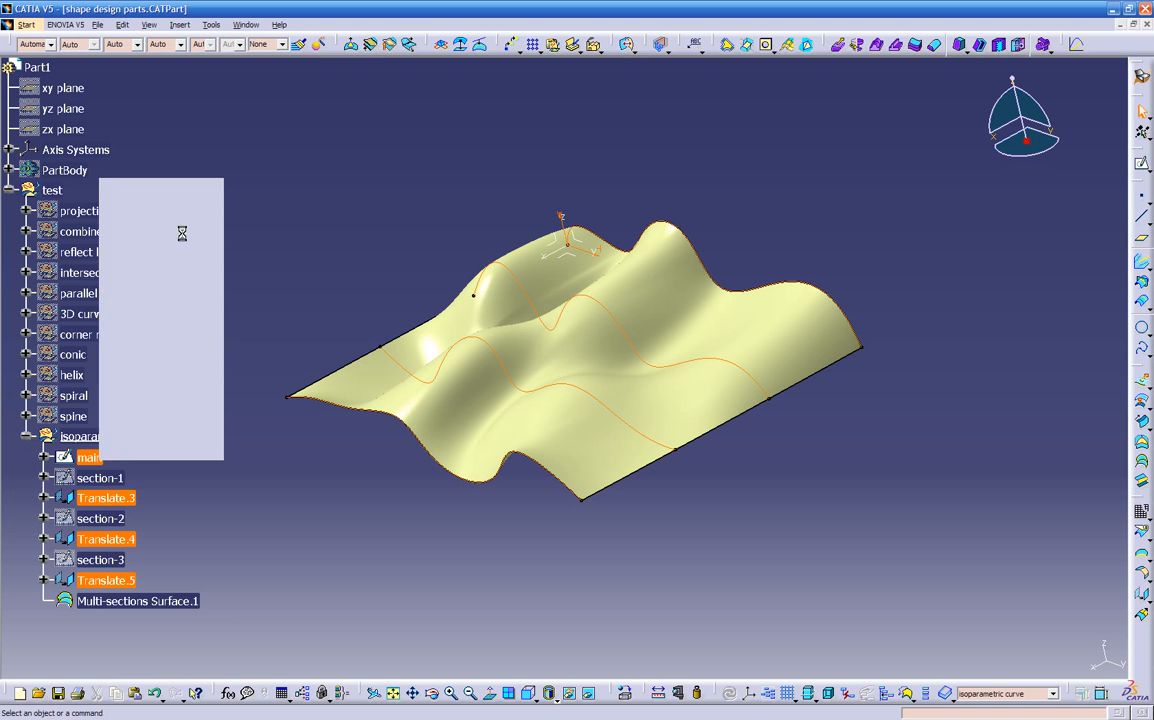
Change the colour of Multi-sections Surface.1 to dark red
{"action": "middle_click_drag", "start_coordinate": [587, 533], "coordinate": [597, 416]}
{"action": "middle_click_drag", "start_coordinate": [567, 207], "coordinate": [541, 469]}
{"action": "left_click", "coordinate": [33, 44]}
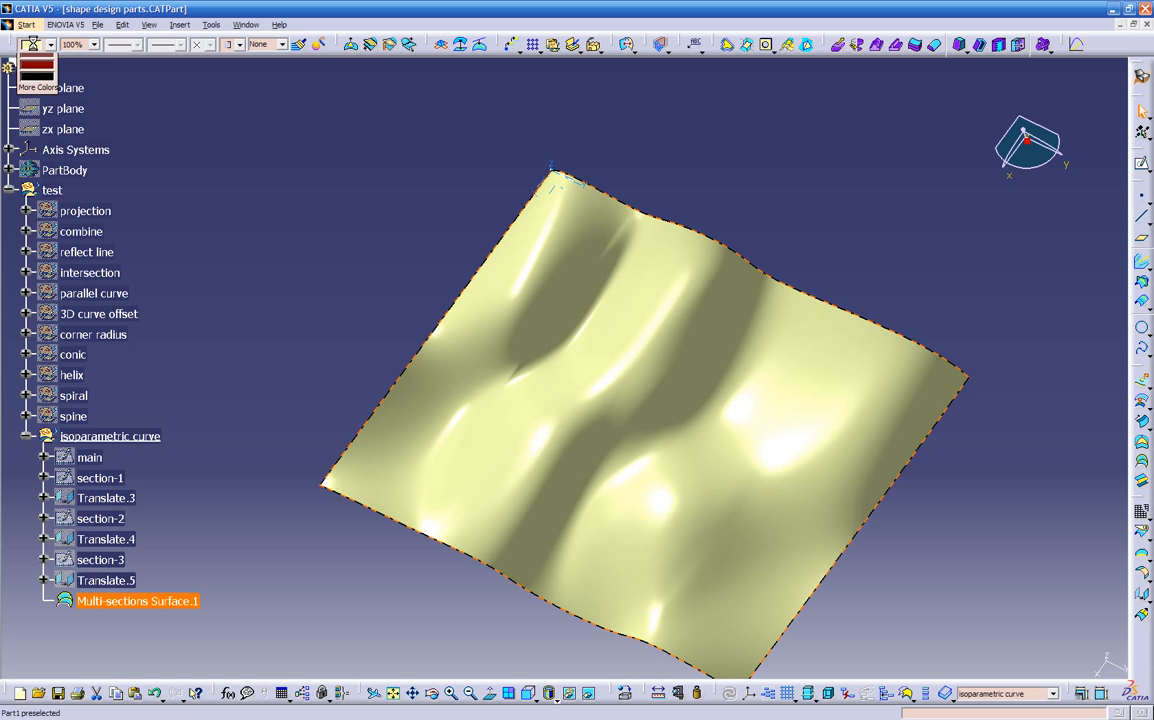
{"action": "left_click", "coordinate": [36, 236]}
{"action": "middle_click_drag", "start_coordinate": [410, 405], "coordinate": [636, 244]}
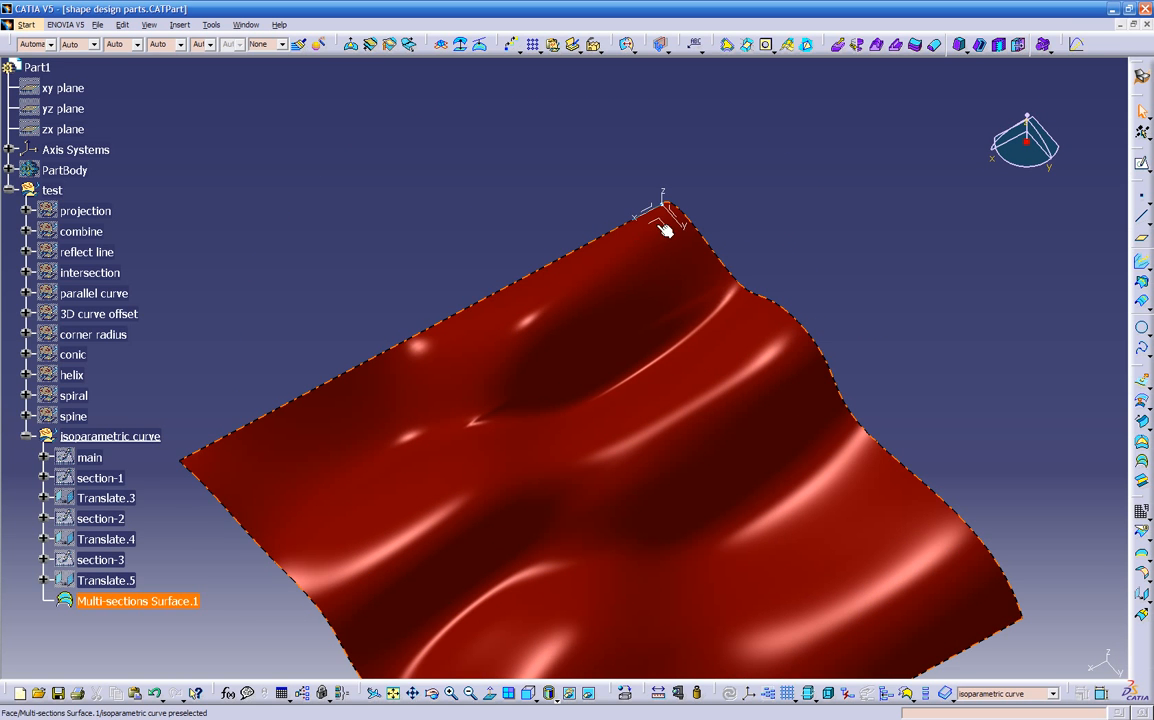
Sketch a wavy, many-lobed spline loop on the XY plane across most of the red surface, ending at its start point
{"action": "left_click", "coordinate": [667, 226]}
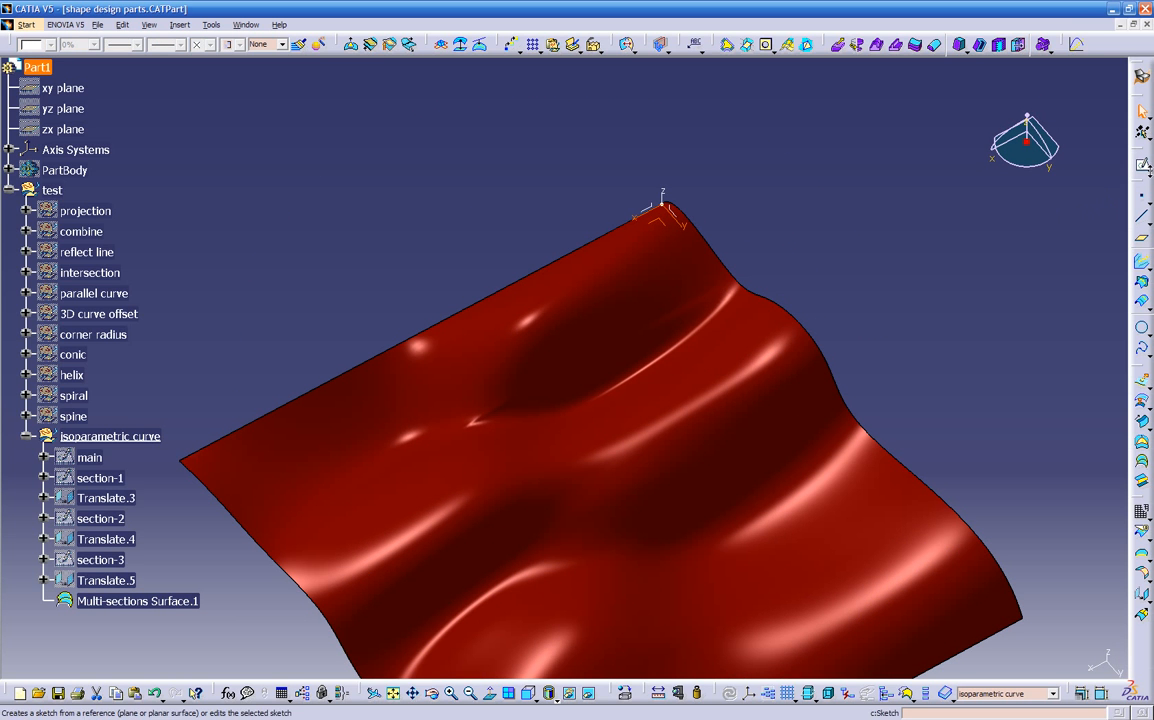
{"action": "left_click", "coordinate": [1143, 166]}
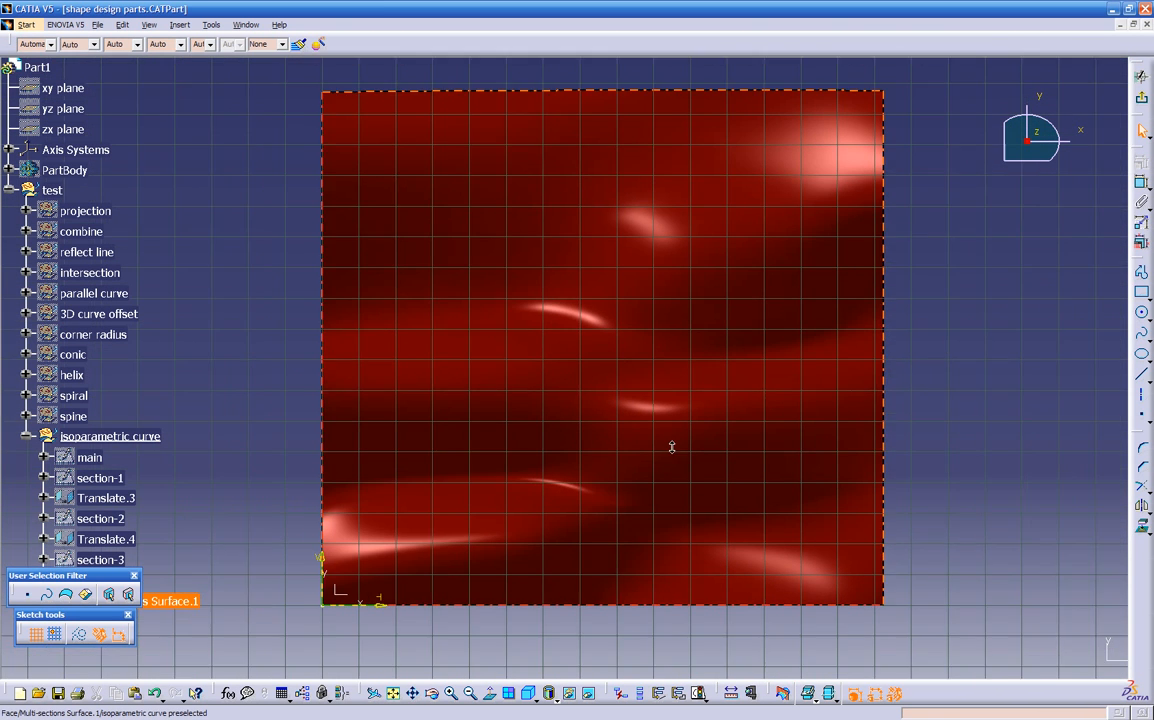
{"action": "left_click", "coordinate": [1141, 272]}
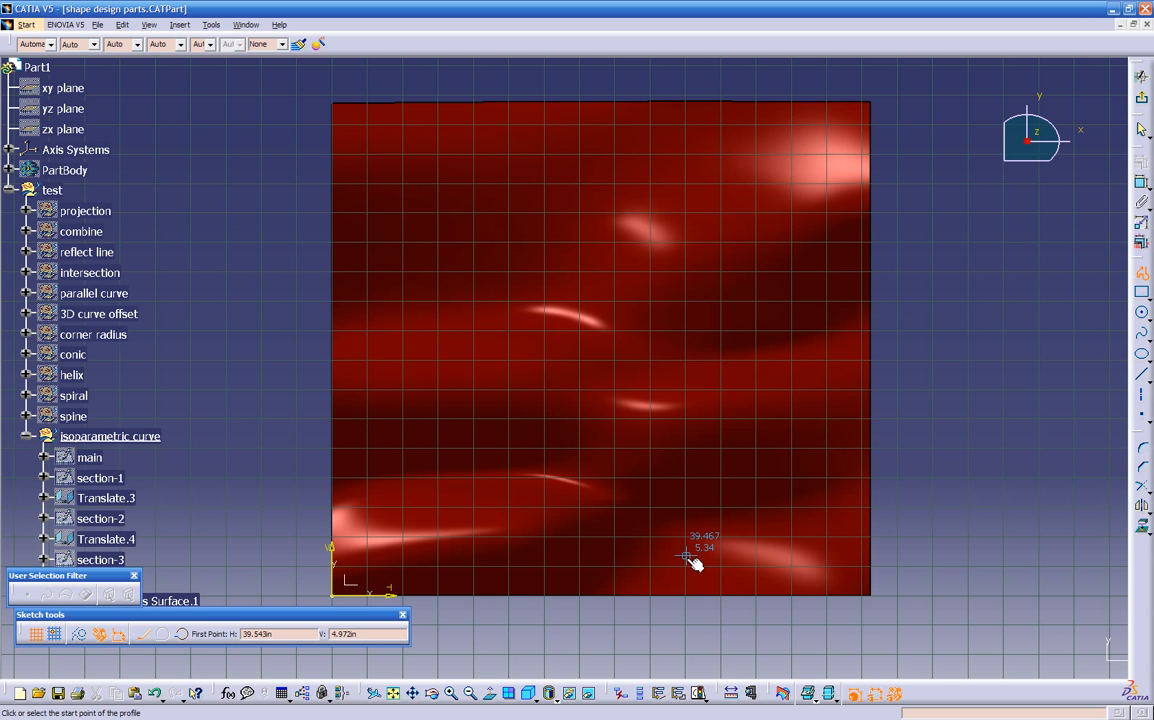
{"action": "left_click", "coordinate": [1143, 337]}
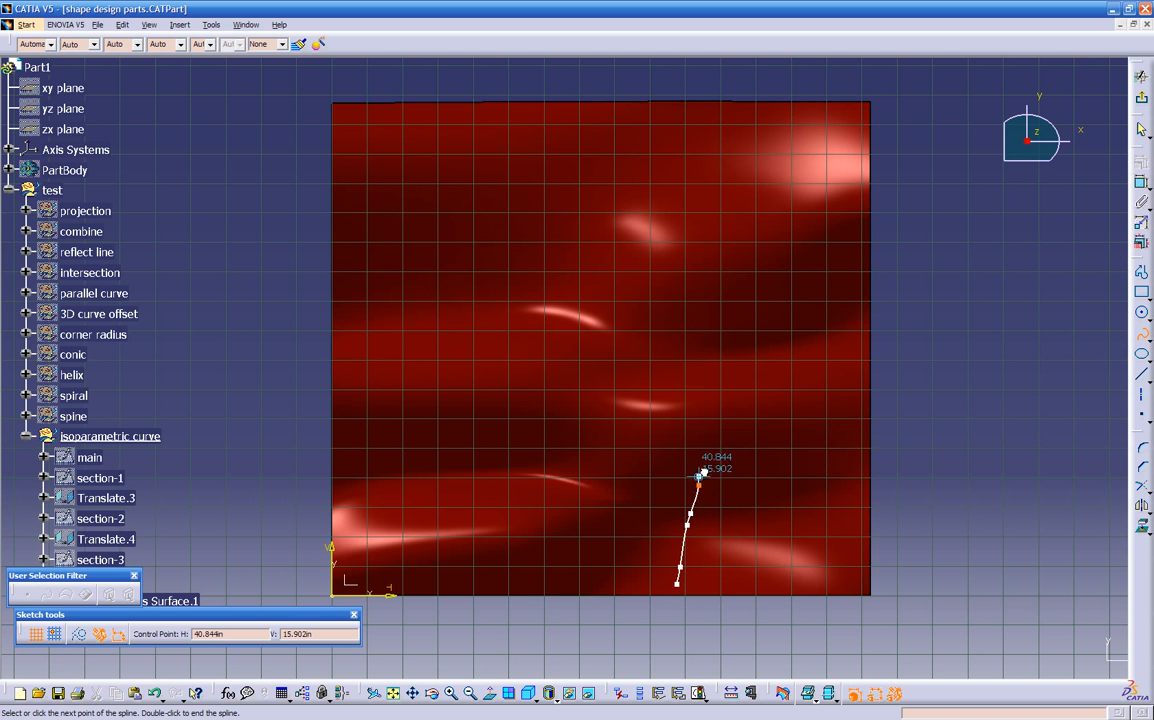
{"action": "left_click", "coordinate": [781, 500]}
{"action": "left_click", "coordinate": [808, 513]}
{"action": "left_click", "coordinate": [843, 481]}
{"action": "left_click", "coordinate": [821, 415]}
{"action": "left_click", "coordinate": [795, 406]}
{"action": "left_click", "coordinate": [760, 395]}
{"action": "left_click", "coordinate": [725, 383]}
{"action": "left_click", "coordinate": [808, 326]}
{"action": "left_click", "coordinate": [809, 157]}
{"action": "left_click", "coordinate": [781, 144]}
{"action": "left_click", "coordinate": [737, 132]}
{"action": "left_click", "coordinate": [725, 140]}
{"action": "left_click", "coordinate": [725, 205]}
{"action": "left_click", "coordinate": [717, 228]}
{"action": "left_click", "coordinate": [695, 257]}
{"action": "left_click", "coordinate": [680, 260]}
{"action": "left_click", "coordinate": [634, 264]}
{"action": "left_click", "coordinate": [594, 233]}
{"action": "left_click", "coordinate": [594, 204]}
{"action": "left_click", "coordinate": [594, 172]}
{"action": "left_click", "coordinate": [587, 148]}
{"action": "left_click", "coordinate": [579, 129]}
{"action": "left_click", "coordinate": [556, 119]}
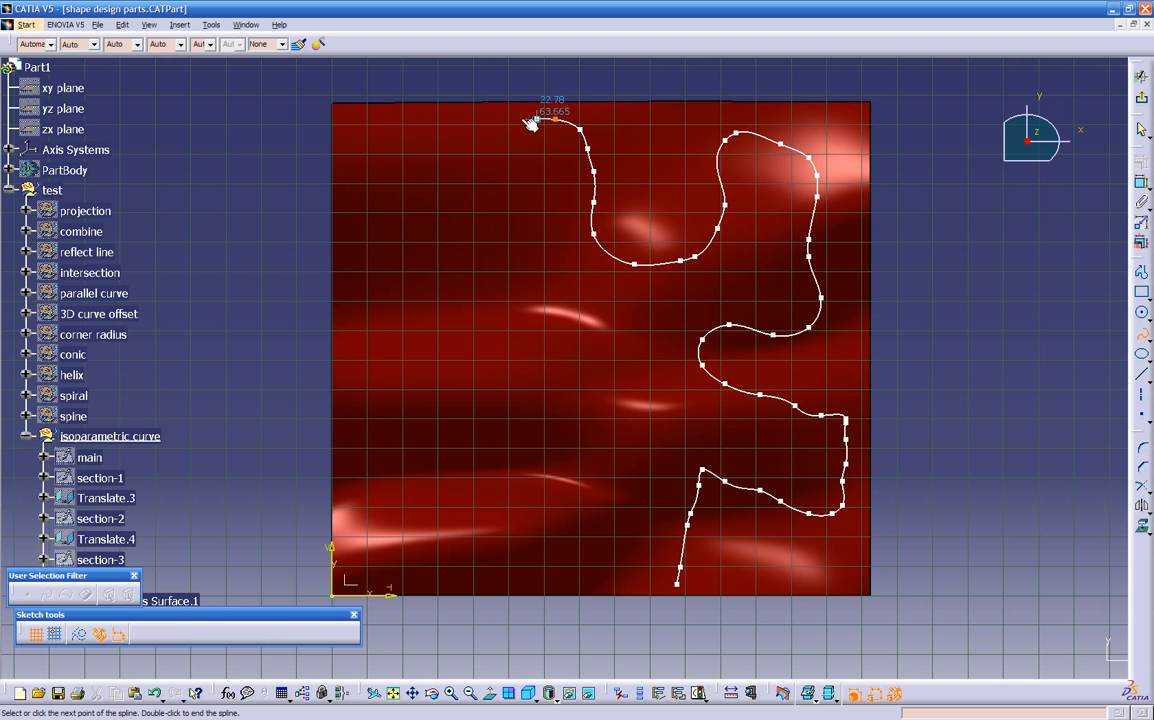
{"action": "left_click", "coordinate": [493, 122]}
{"action": "left_click", "coordinate": [484, 124]}
{"action": "left_click", "coordinate": [471, 157]}
{"action": "left_click", "coordinate": [475, 186]}
{"action": "left_click", "coordinate": [502, 242]}
{"action": "left_click", "coordinate": [521, 270]}
{"action": "left_click", "coordinate": [422, 295]}
{"action": "left_click", "coordinate": [398, 295]}
{"action": "left_click", "coordinate": [374, 308]}
{"action": "left_click", "coordinate": [368, 328]}
{"action": "left_click", "coordinate": [363, 371]}
{"action": "left_click", "coordinate": [364, 391]}
{"action": "left_click", "coordinate": [409, 405]}
{"action": "left_click", "coordinate": [437, 400]}
{"action": "left_click", "coordinate": [467, 401]}
{"action": "left_click", "coordinate": [494, 399]}
{"action": "left_click", "coordinate": [522, 397]}
{"action": "left_click", "coordinate": [530, 413]}
{"action": "left_click", "coordinate": [493, 455]}
{"action": "left_click", "coordinate": [409, 464]}
{"action": "left_click", "coordinate": [398, 500]}
{"action": "left_click", "coordinate": [402, 525]}
{"action": "left_click", "coordinate": [413, 535]}
{"action": "left_click", "coordinate": [427, 535]}
{"action": "left_click", "coordinate": [503, 540]}
{"action": "left_click", "coordinate": [530, 518]}
{"action": "left_click", "coordinate": [570, 497]}
{"action": "left_click", "coordinate": [603, 476]}
{"action": "left_click", "coordinate": [614, 476]}
{"action": "left_click", "coordinate": [606, 571]}
{"action": "left_click", "coordinate": [634, 575]}
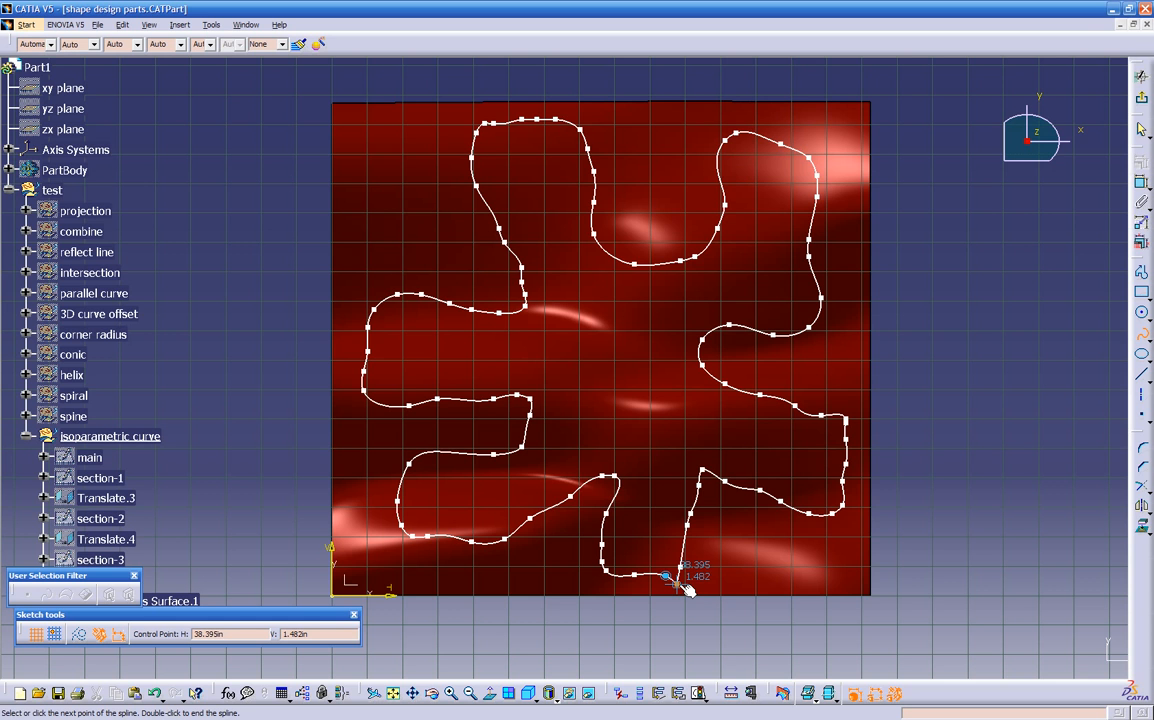
{"action": "left_click", "coordinate": [677, 583]}
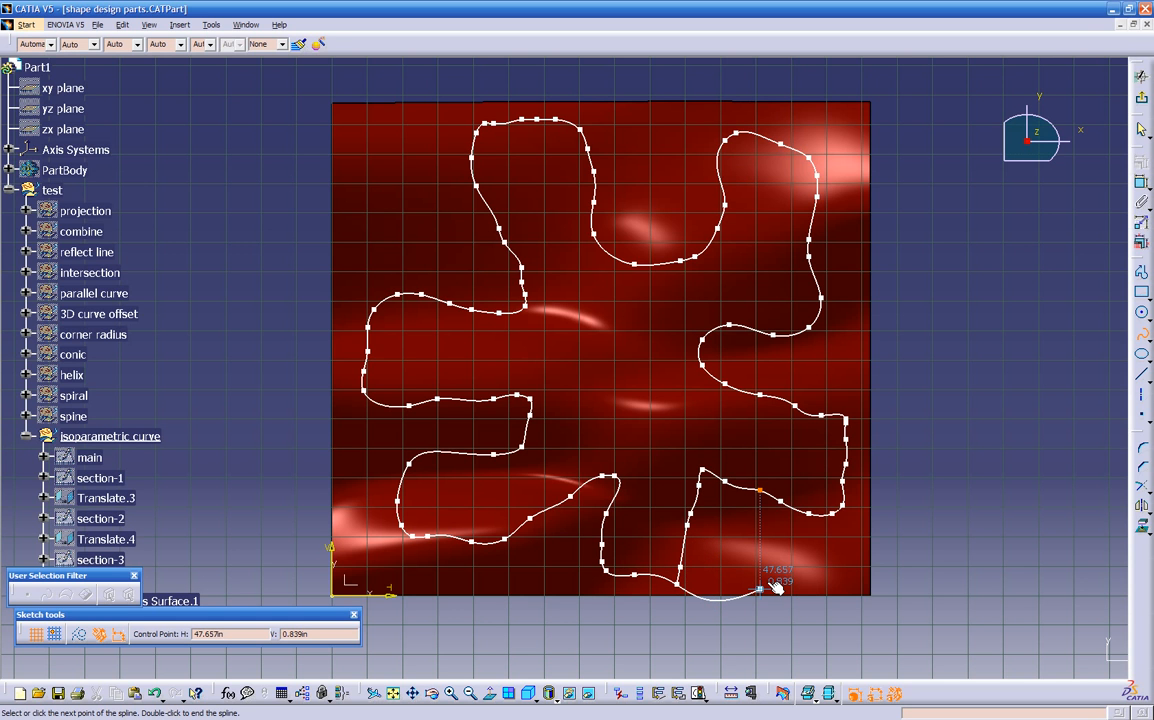
{"action": "double_click", "coordinate": [776, 589]}
{"action": "mouse_move", "coordinate": [760, 582]}
{"action": "middle_mouse_down"}
{"action": "mouse_move", "coordinate": [610, 492]}
{"action": "mouse_move", "coordinate": [571, 289]}
{"action": "mouse_move", "coordinate": [623, 461]}
{"action": "mouse_move", "coordinate": [459, 419]}
{"action": "mouse_move", "coordinate": [419, 444]}
{"action": "middle_mouse_up"}
{"action": "middle_click_drag", "start_coordinate": [605, 379], "coordinate": [1113, 199]}
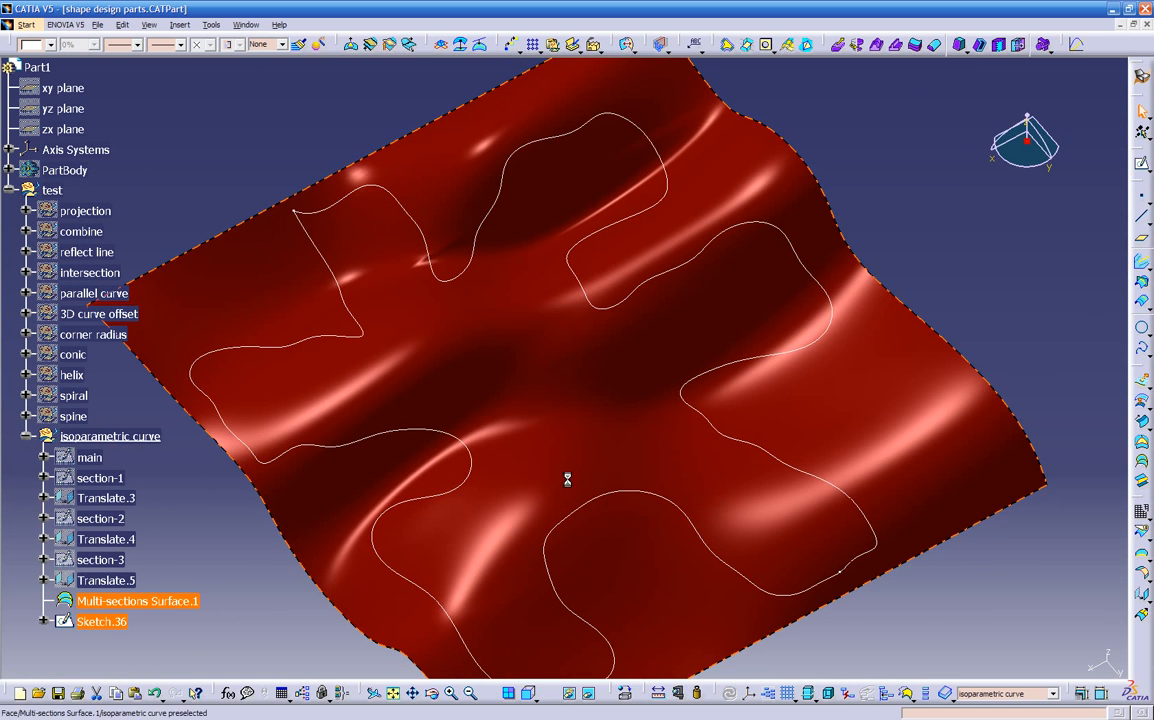
Extrude Sketch.36 along the sketch normal with limits of about 18.15 in and 11.142 in, passing through the red surface
{"action": "mouse_move", "coordinate": [567, 479]}
{"action": "middle_mouse_down"}
{"action": "mouse_move", "coordinate": [541, 520]}
{"action": "mouse_move", "coordinate": [618, 393]}
{"action": "mouse_move", "coordinate": [647, 479]}
{"action": "mouse_move", "coordinate": [626, 505]}
{"action": "middle_mouse_up"}
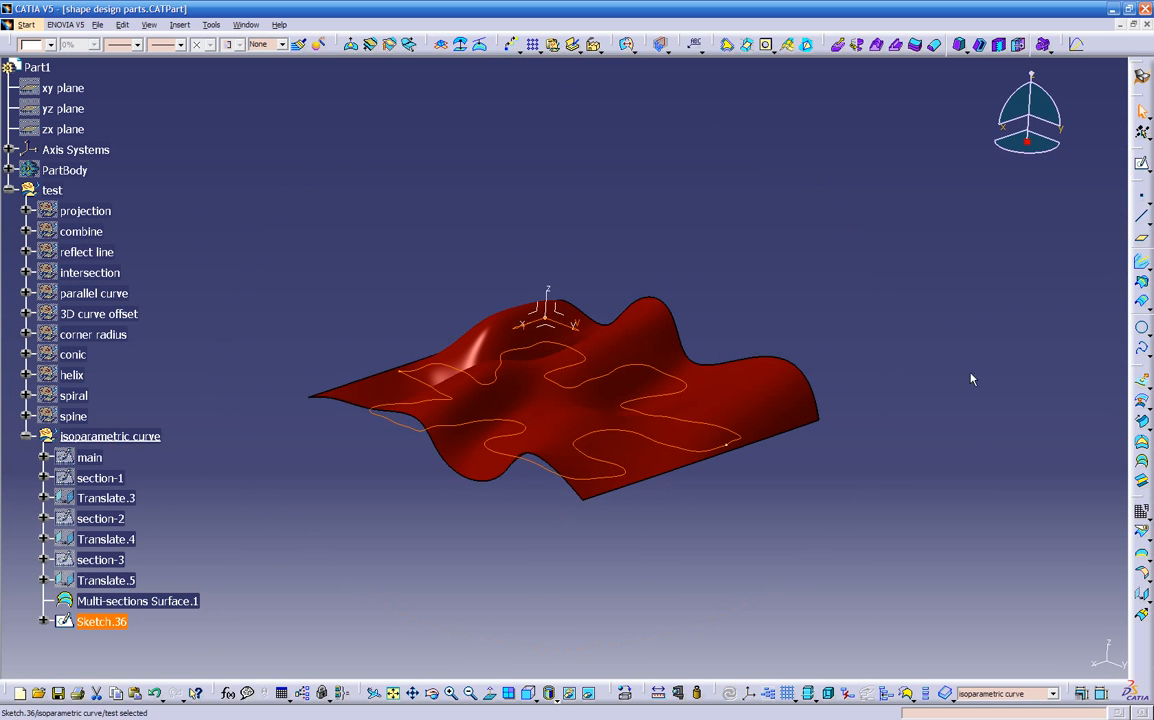
{"action": "left_click", "coordinate": [1144, 384]}
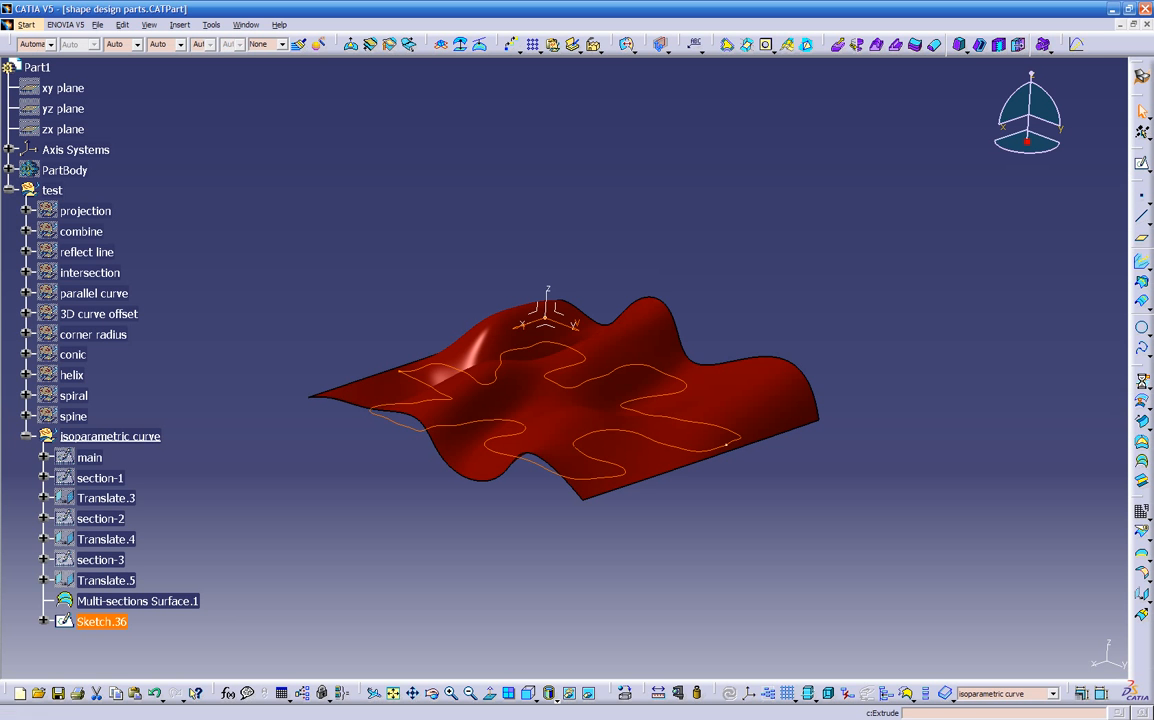
{"action": "middle_click_drag", "start_coordinate": [669, 494], "coordinate": [640, 240], "text": "ctrl"}
{"action": "middle_click_drag", "start_coordinate": [290, 456], "coordinate": [745, 420]}
{"action": "left_click_drag", "start_coordinate": [433, 302], "coordinate": [520, 78]}
{"action": "middle_click_drag", "start_coordinate": [647, 342], "coordinate": [461, 467]}
{"action": "left_click_drag", "start_coordinate": [451, 470], "coordinate": [444, 590]}
{"action": "middle_click_drag", "start_coordinate": [657, 382], "coordinate": [677, 531]}
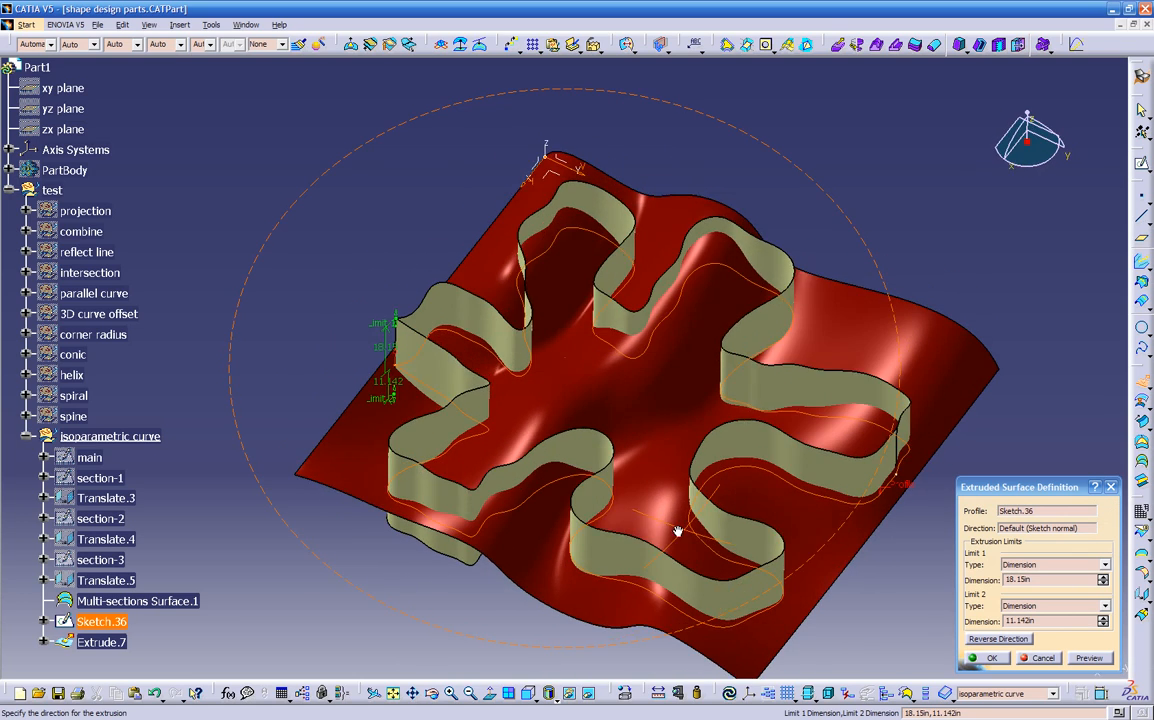
{"action": "left_click", "coordinate": [985, 658]}
Split Multi-sections Surface.1 with Extrude.7, keeping only the area inside the extruded walls
{"action": "middle_click_drag", "start_coordinate": [792, 565], "coordinate": [652, 553], "text": "ctrl"}
{"action": "middle_click_drag", "start_coordinate": [803, 497], "coordinate": [858, 502], "text": "ctrl"}
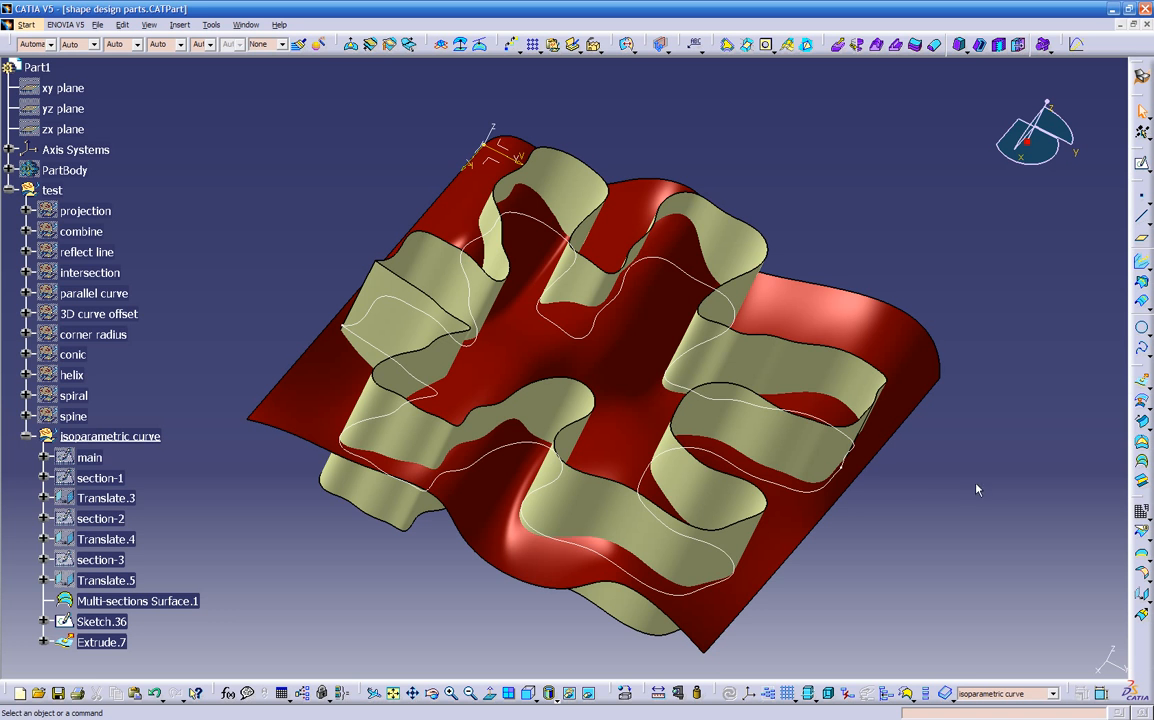
{"action": "left_click", "coordinate": [1143, 537]}
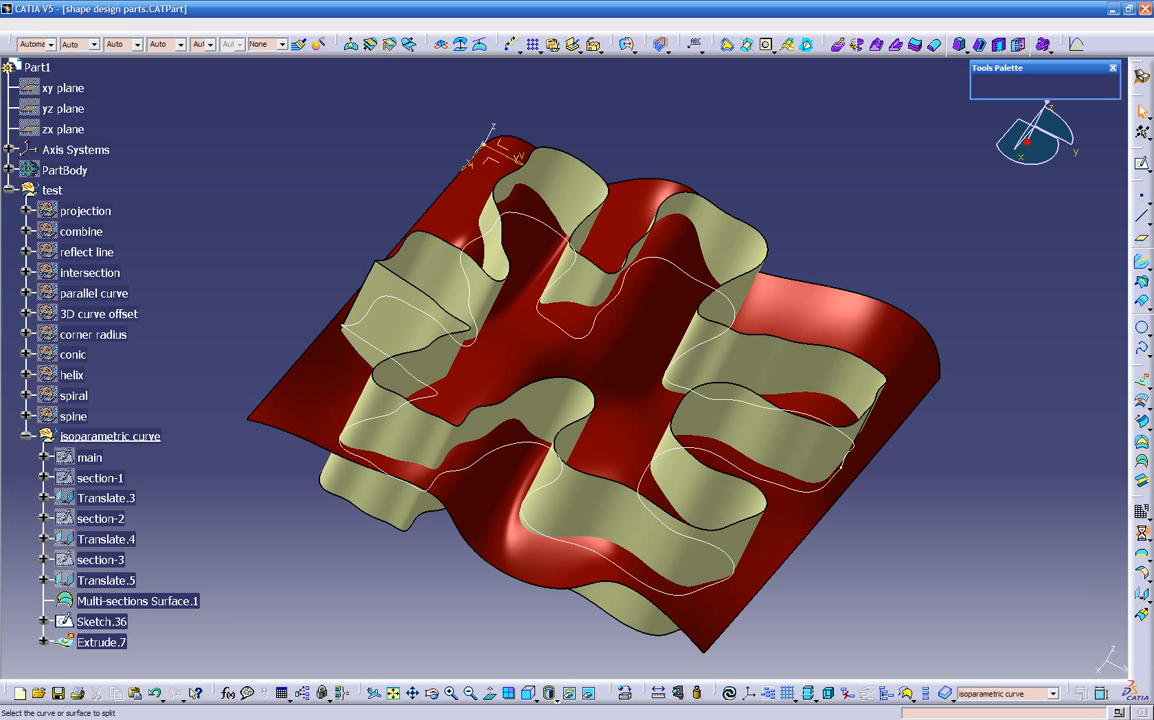
{"action": "left_click", "coordinate": [621, 363]}
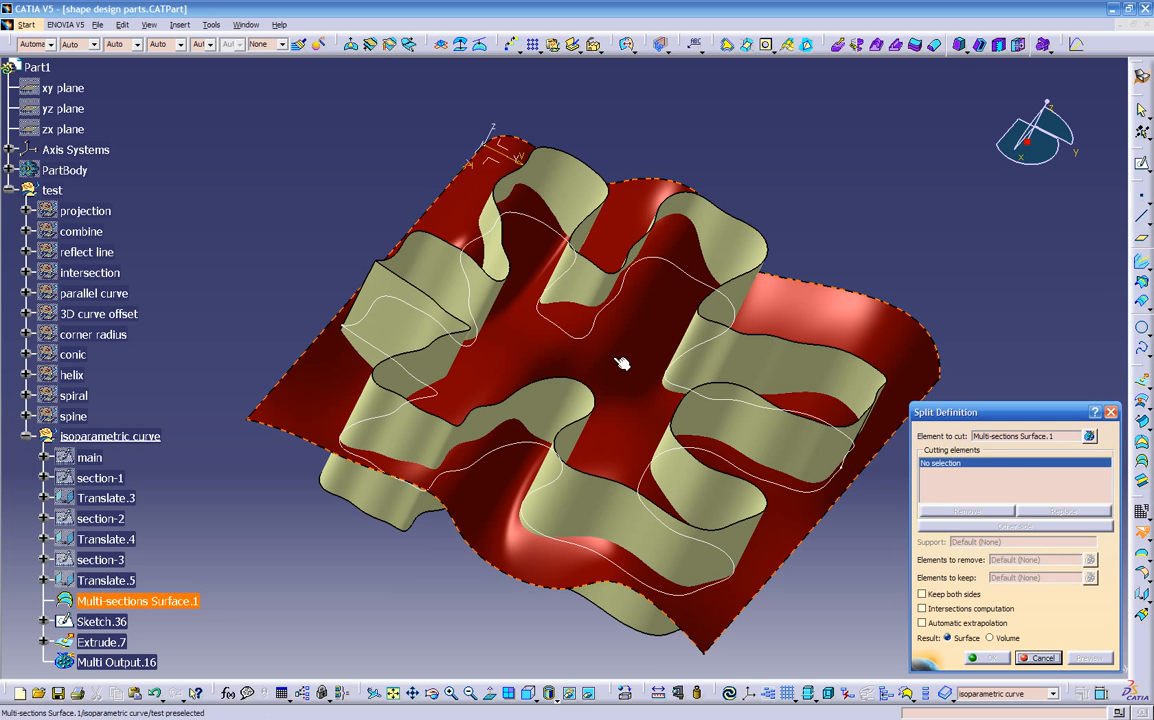
{"action": "left_click", "coordinate": [740, 240]}
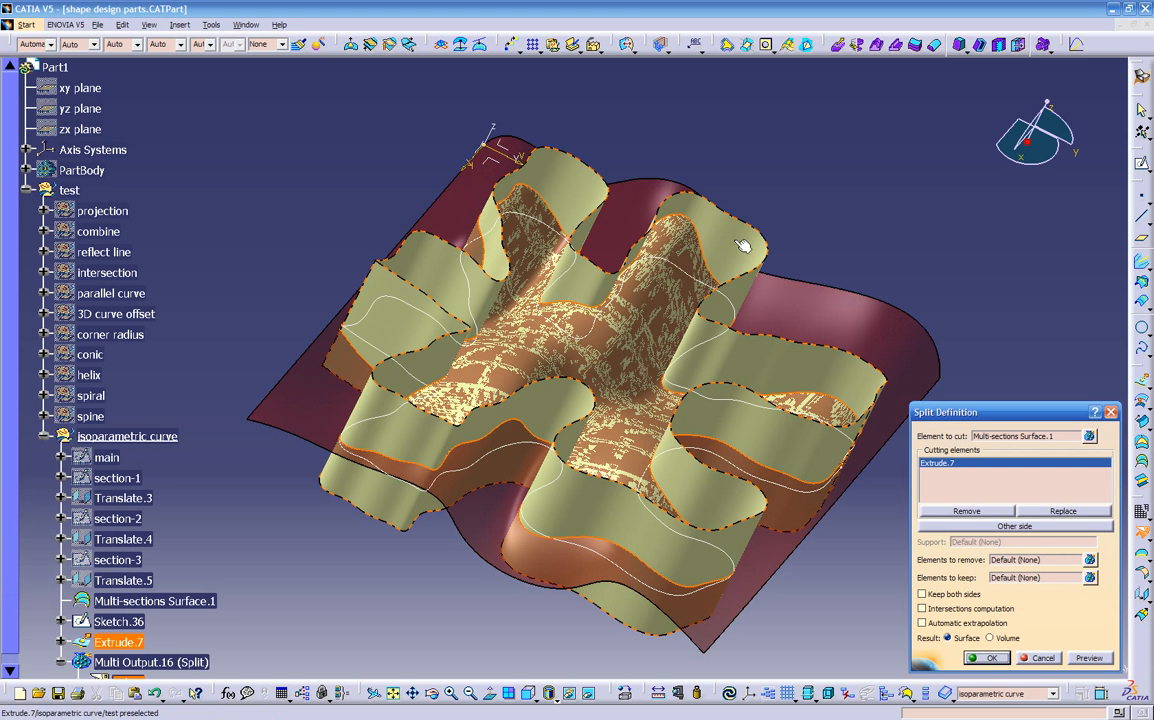
{"action": "middle_click_drag", "start_coordinate": [681, 452], "coordinate": [690, 361]}
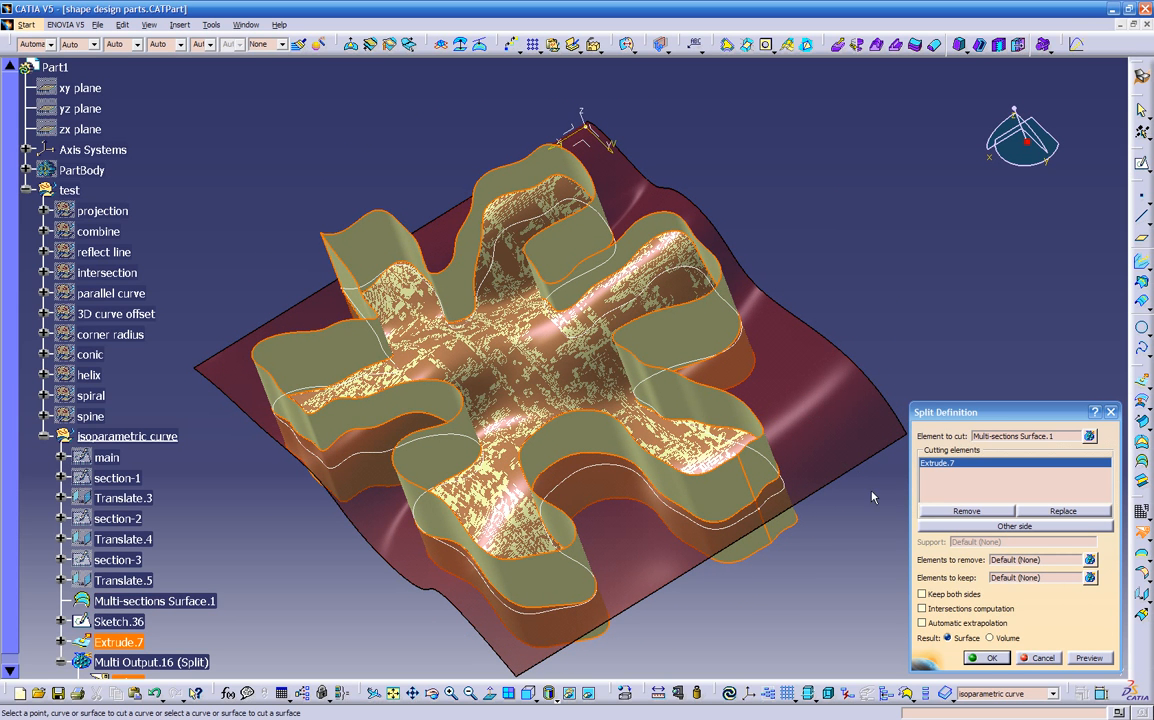
{"action": "left_click", "coordinate": [948, 595]}
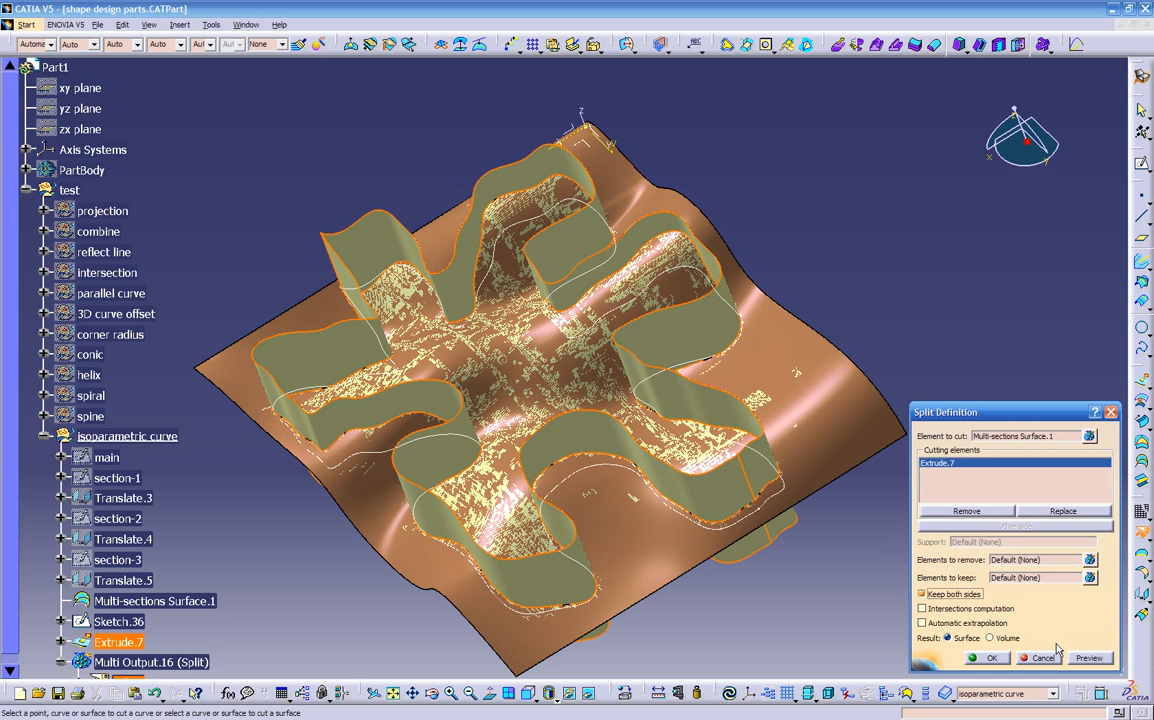
{"action": "left_click", "coordinate": [949, 594]}
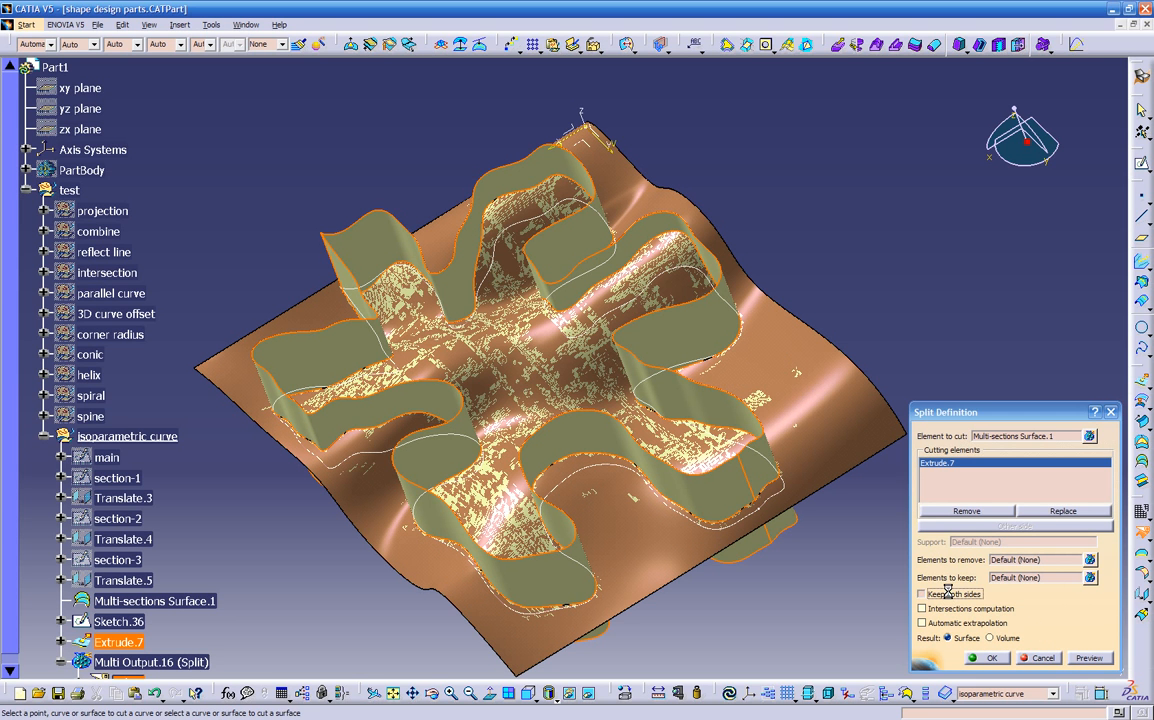
{"action": "left_click", "coordinate": [970, 526]}
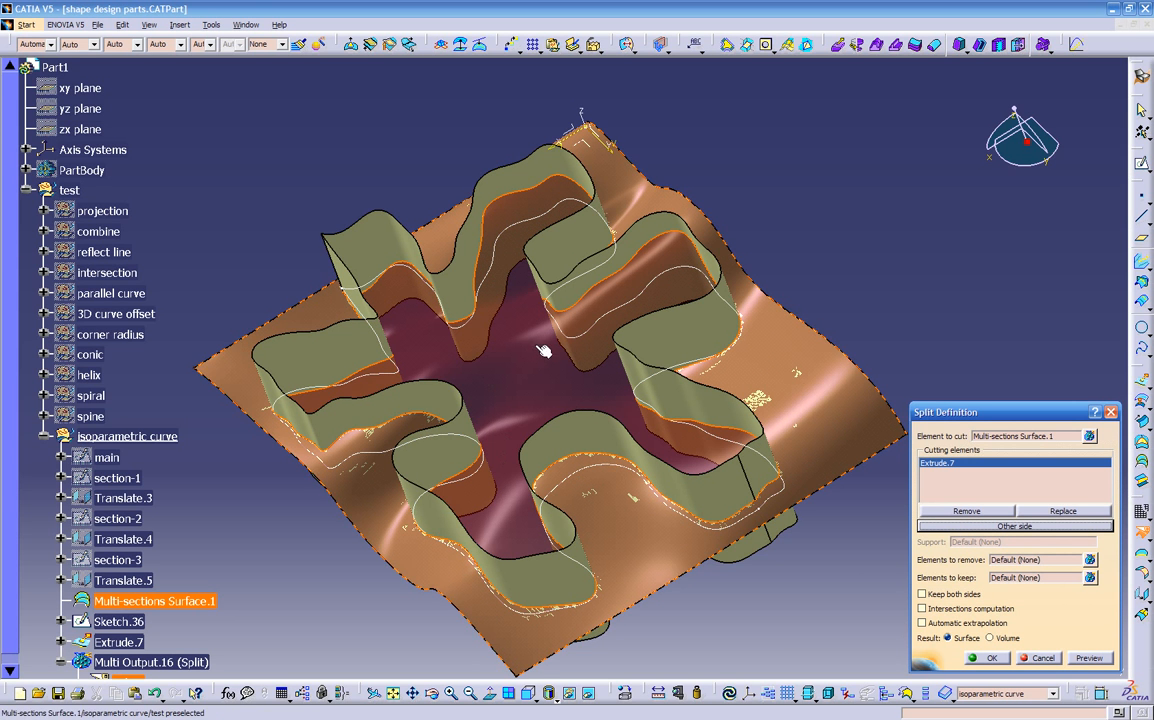
{"action": "left_click", "coordinate": [949, 526]}
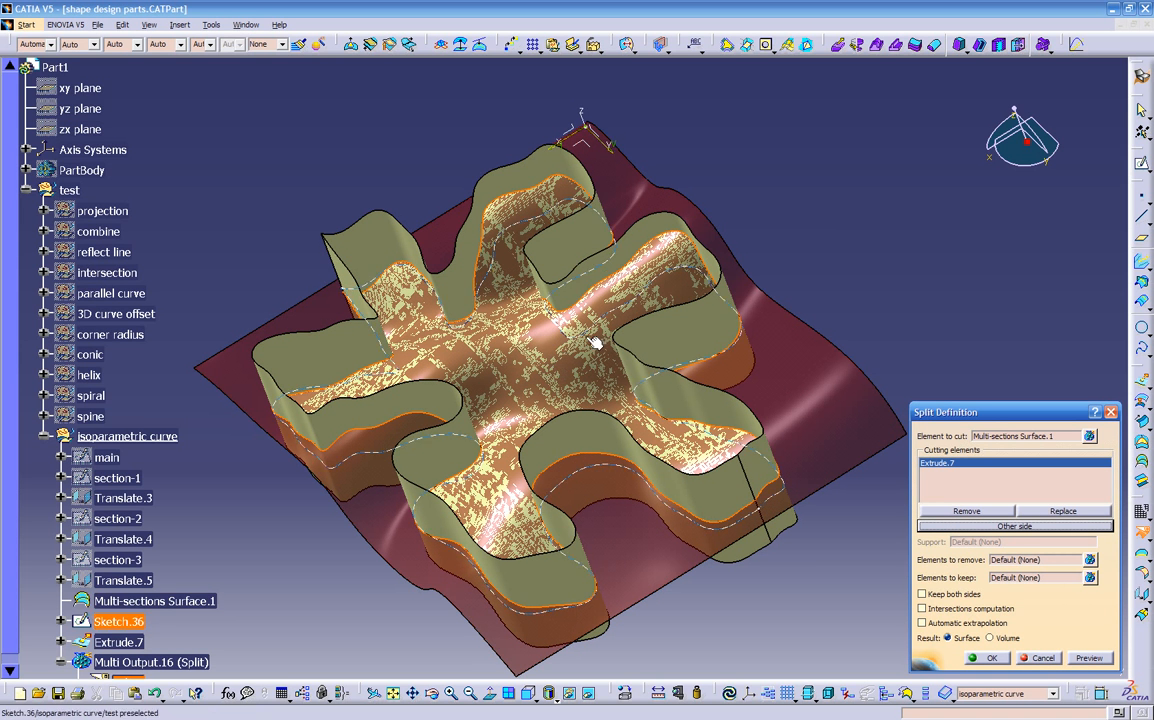
{"action": "left_click", "coordinate": [991, 658]}
Hide the spline sketch, Sketch.36
{"action": "middle_click_drag", "start_coordinate": [728, 607], "coordinate": [520, 315]}
{"action": "middle_click_drag", "start_coordinate": [635, 510], "coordinate": [634, 527]}
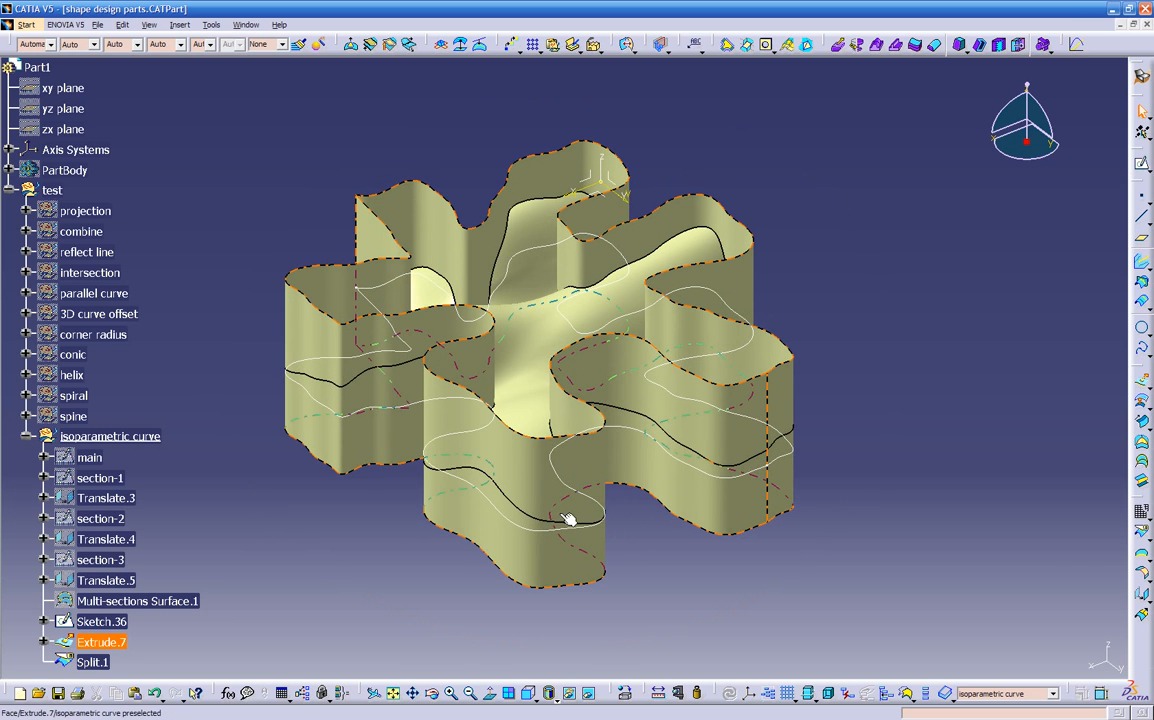
{"action": "right_click", "coordinate": [543, 606]}
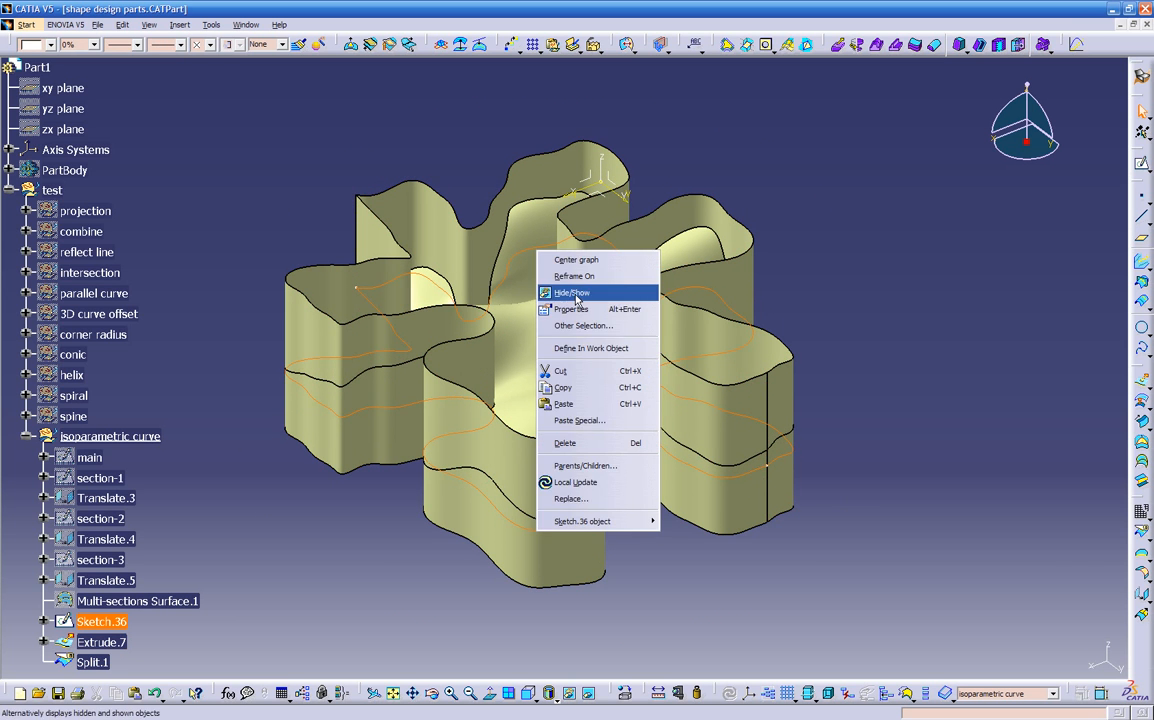
{"action": "left_click", "coordinate": [575, 292]}
Change the colour of the Split.1 surface to dark red
{"action": "left_click", "coordinate": [549, 335]}
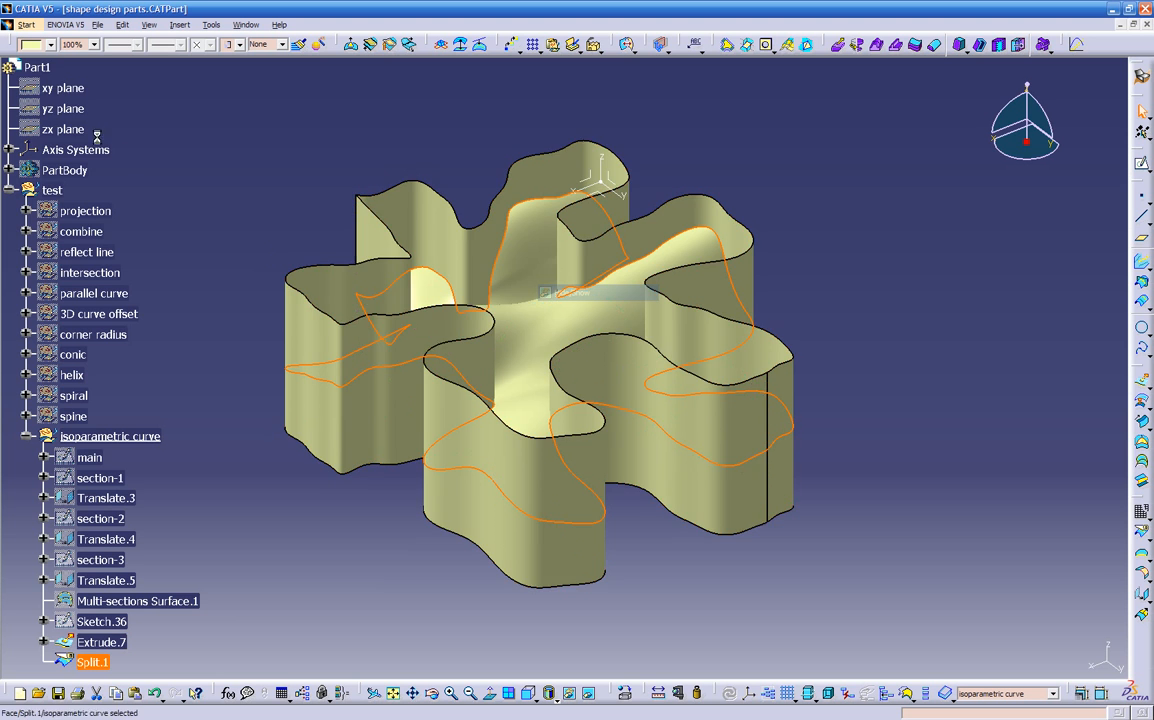
{"action": "left_click", "coordinate": [47, 46]}
{"action": "left_click", "coordinate": [31, 248]}
{"action": "middle_click_drag", "start_coordinate": [278, 193], "coordinate": [495, 561]}
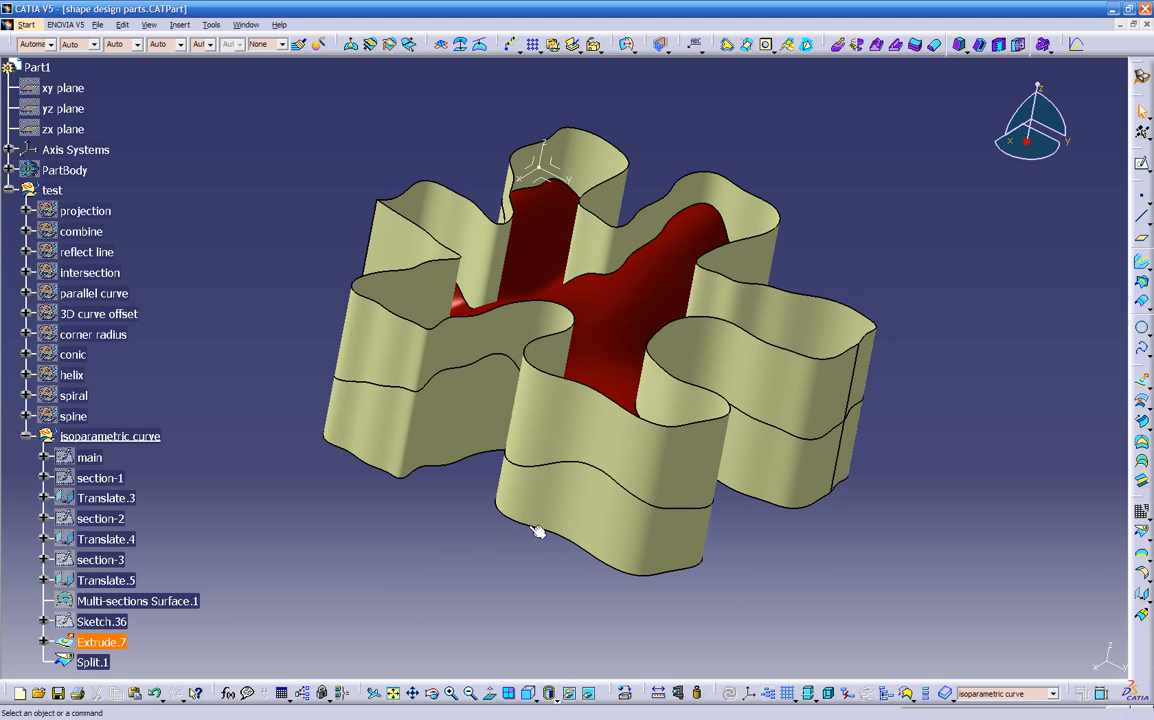
{"action": "middle_click_drag", "start_coordinate": [829, 507], "coordinate": [921, 332]}
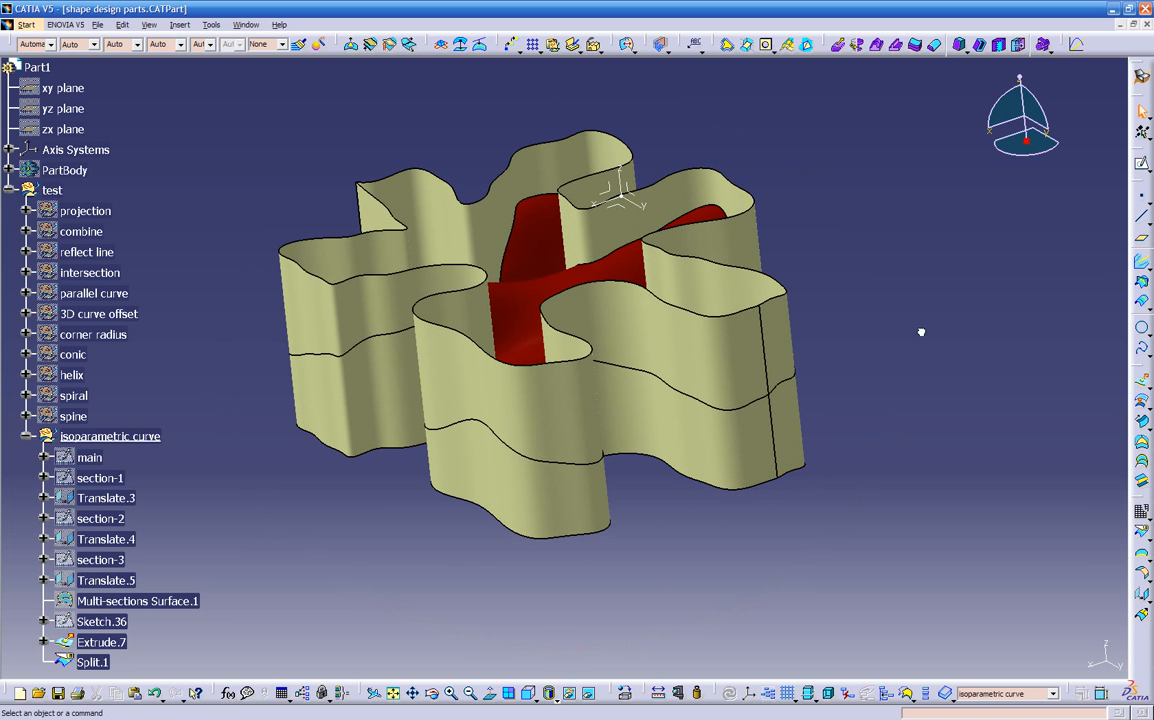
Split Extrude.7 with Split.1, keeping the walls on the positive Z side of the red surface
{"action": "left_click", "coordinate": [705, 357]}
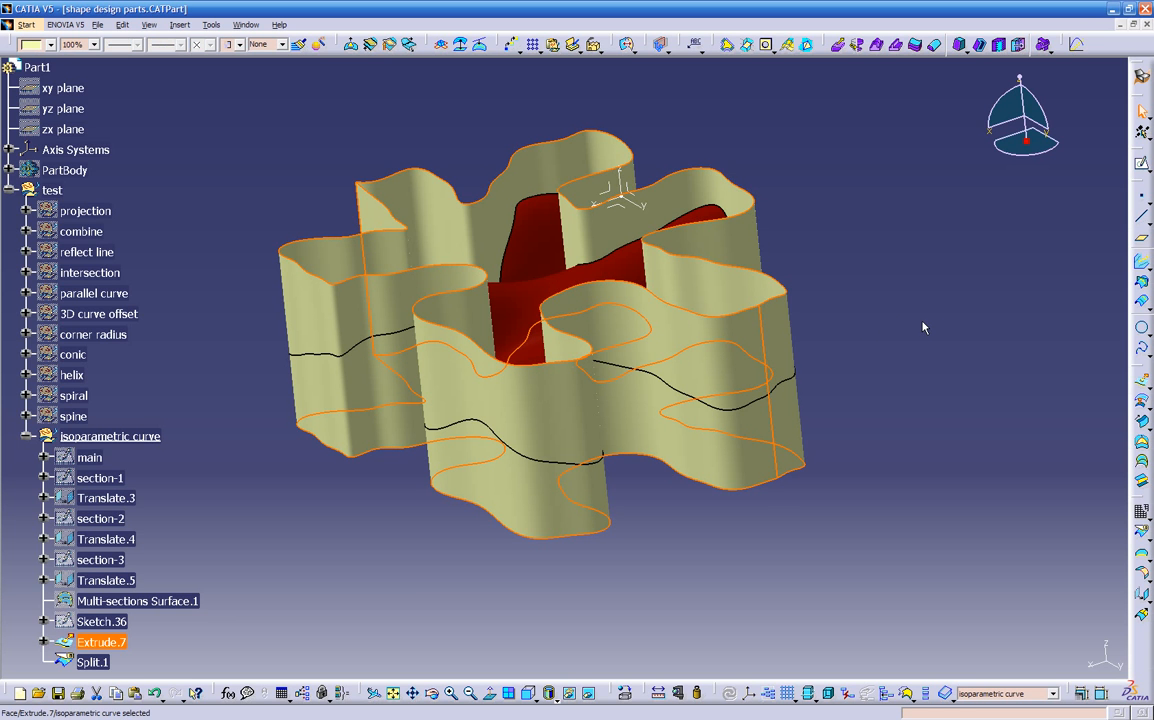
{"action": "left_click", "coordinate": [1141, 525]}
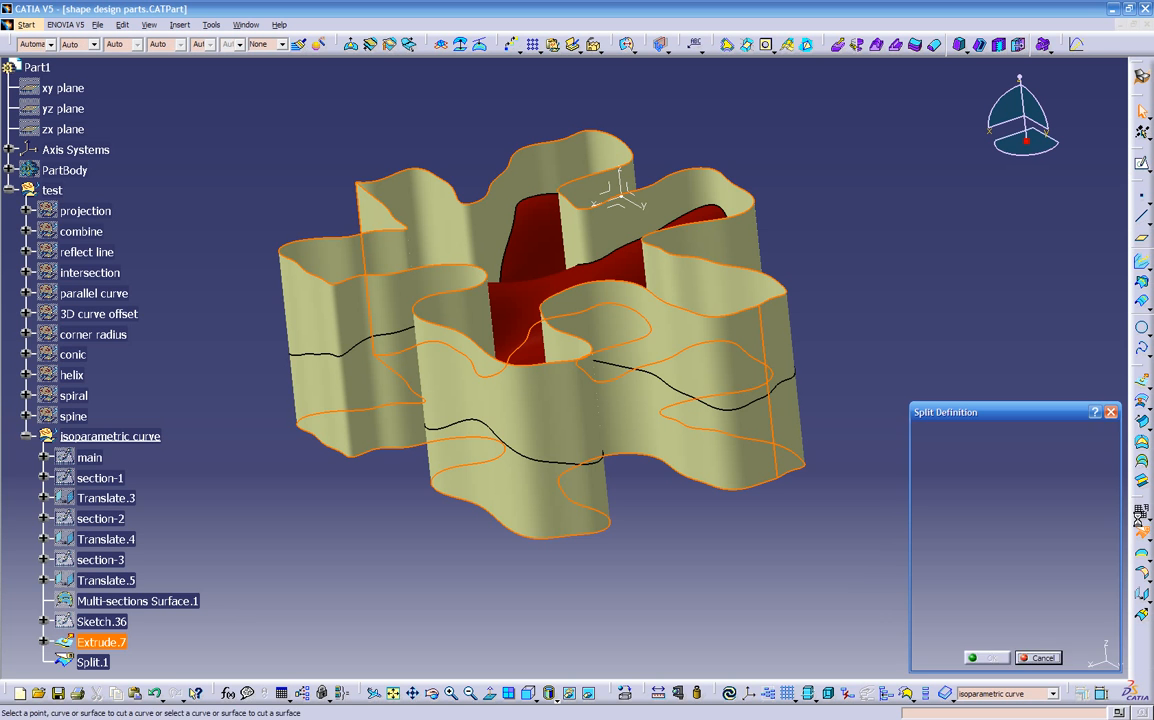
{"action": "left_click", "coordinate": [551, 273]}
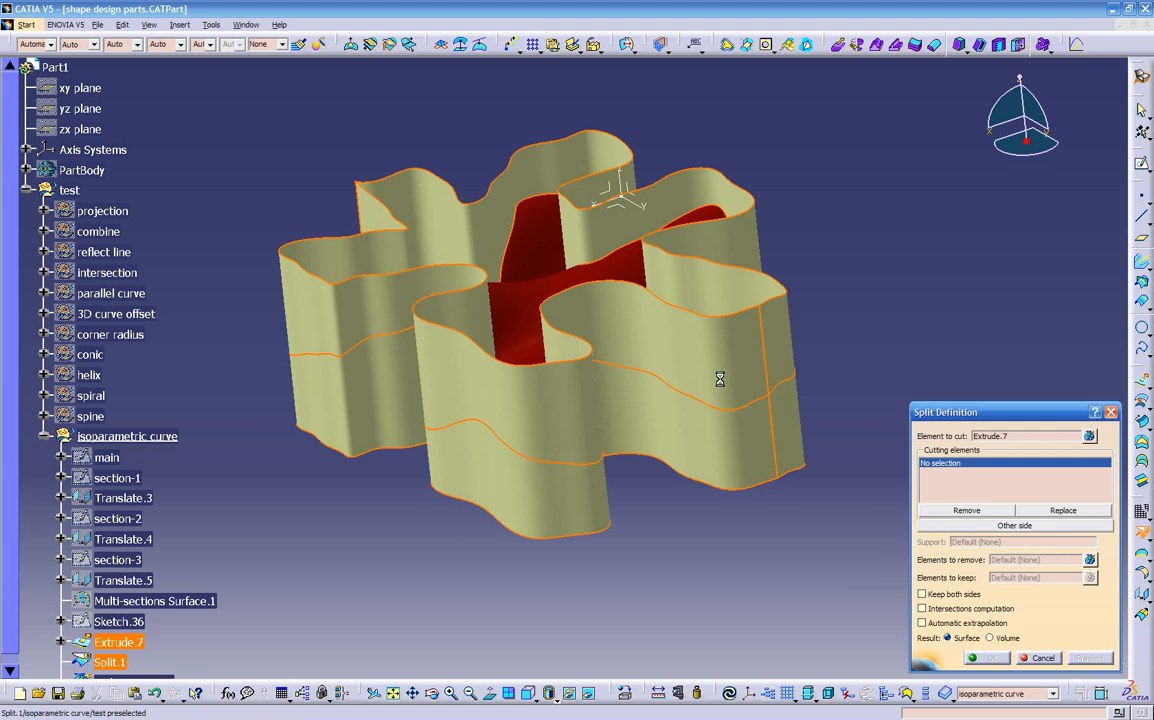
{"action": "middle_click_drag", "start_coordinate": [592, 537], "coordinate": [901, 553]}
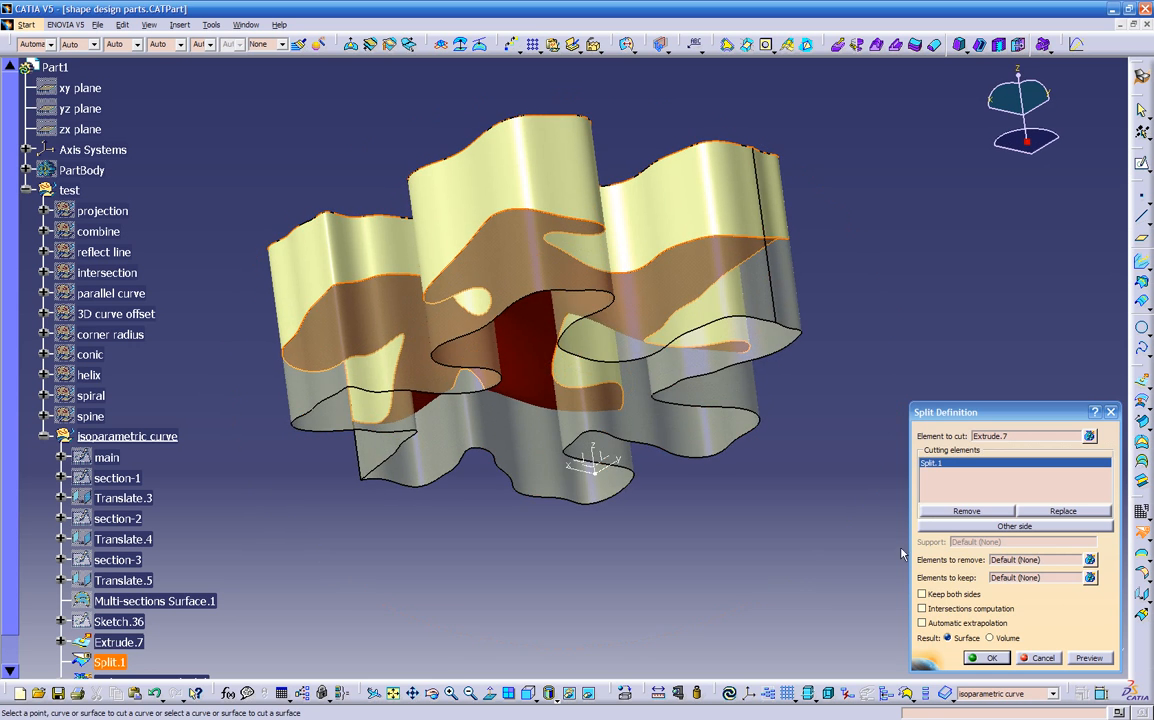
{"action": "left_click", "coordinate": [983, 658]}
{"action": "middle_click_drag", "start_coordinate": [630, 560], "coordinate": [851, 574]}
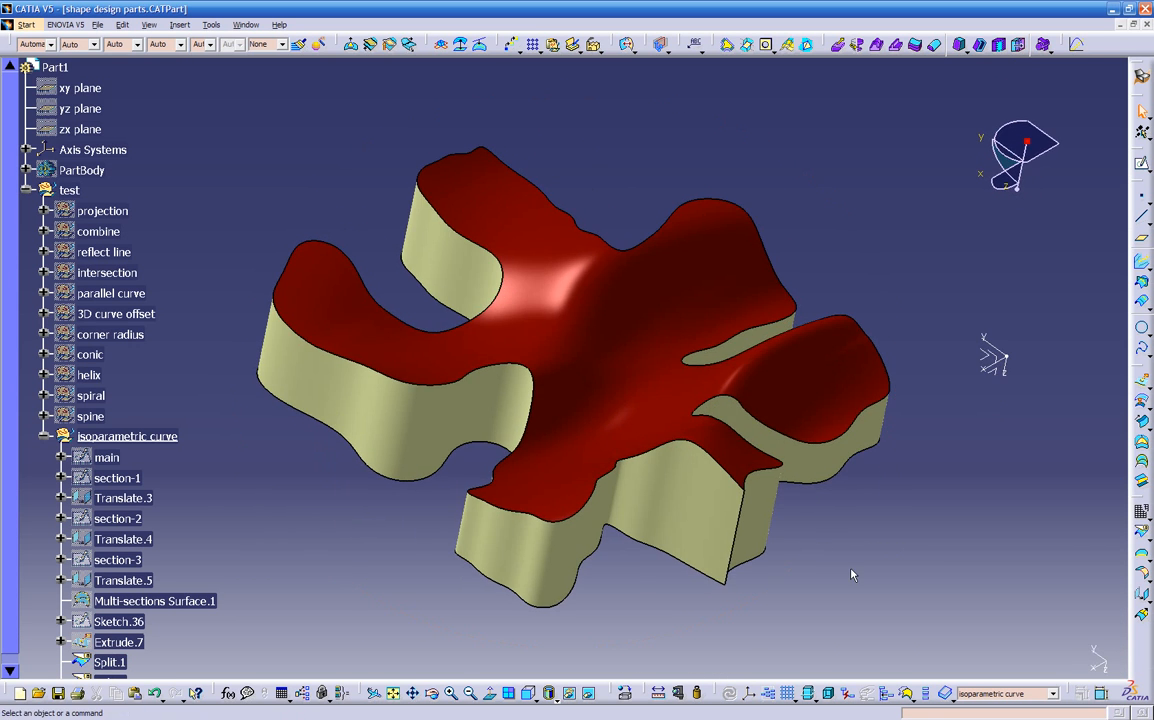
{"action": "middle_click_drag", "start_coordinate": [622, 572], "coordinate": [790, 232]}
{"action": "middle_click_drag", "start_coordinate": [603, 562], "coordinate": [667, 551]}
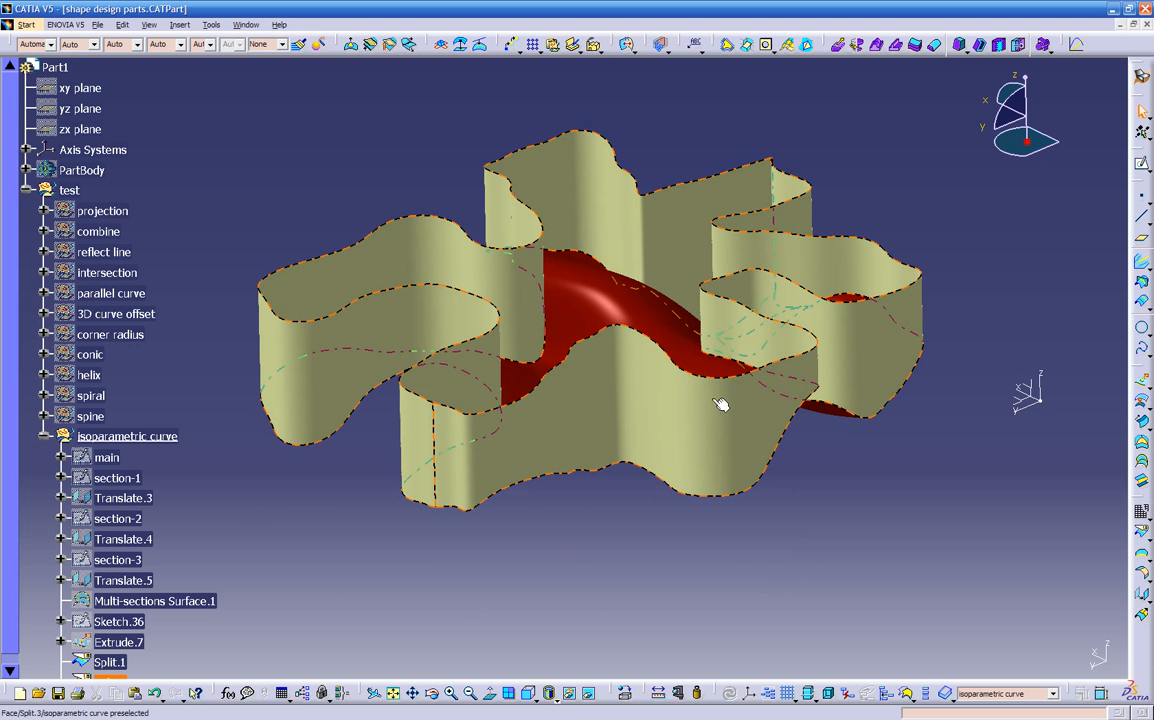
{"action": "mouse_move", "coordinate": [725, 472]}
{"action": "middle_mouse_down"}
{"action": "mouse_move", "coordinate": [750, 569]}
{"action": "mouse_move", "coordinate": [737, 455]}
{"action": "middle_mouse_up"}
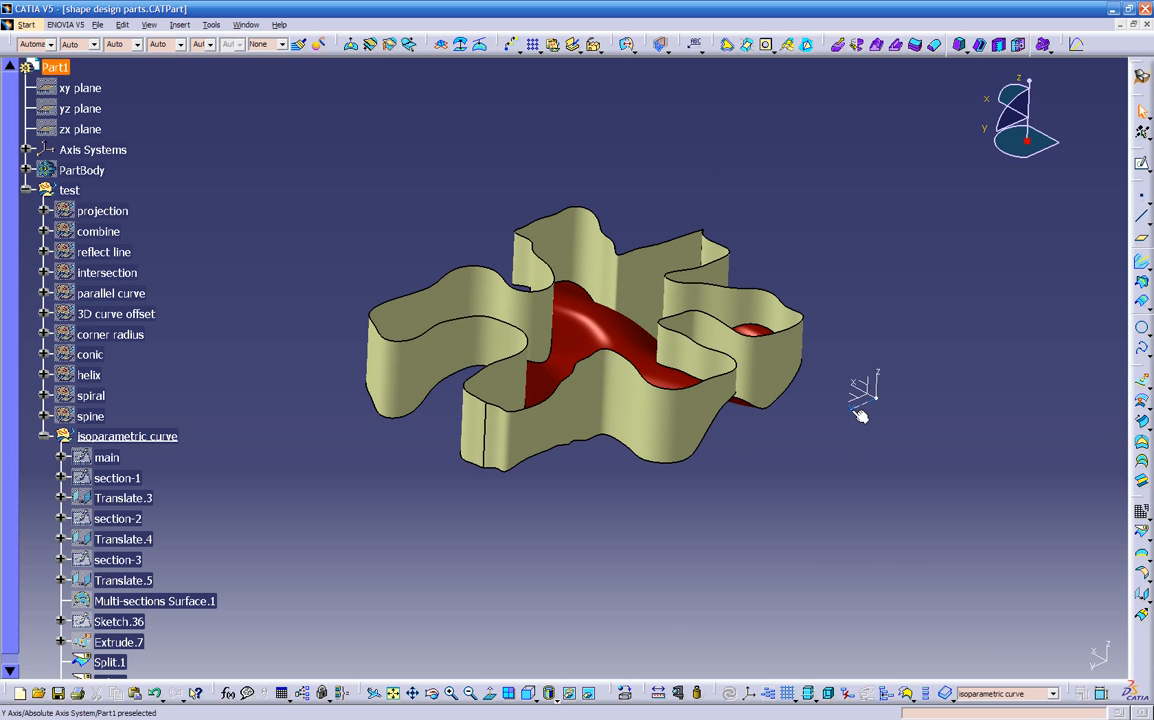
{"action": "middle_click_drag", "start_coordinate": [777, 358], "coordinate": [779, 488]}
{"action": "left_click", "coordinate": [1143, 242]}
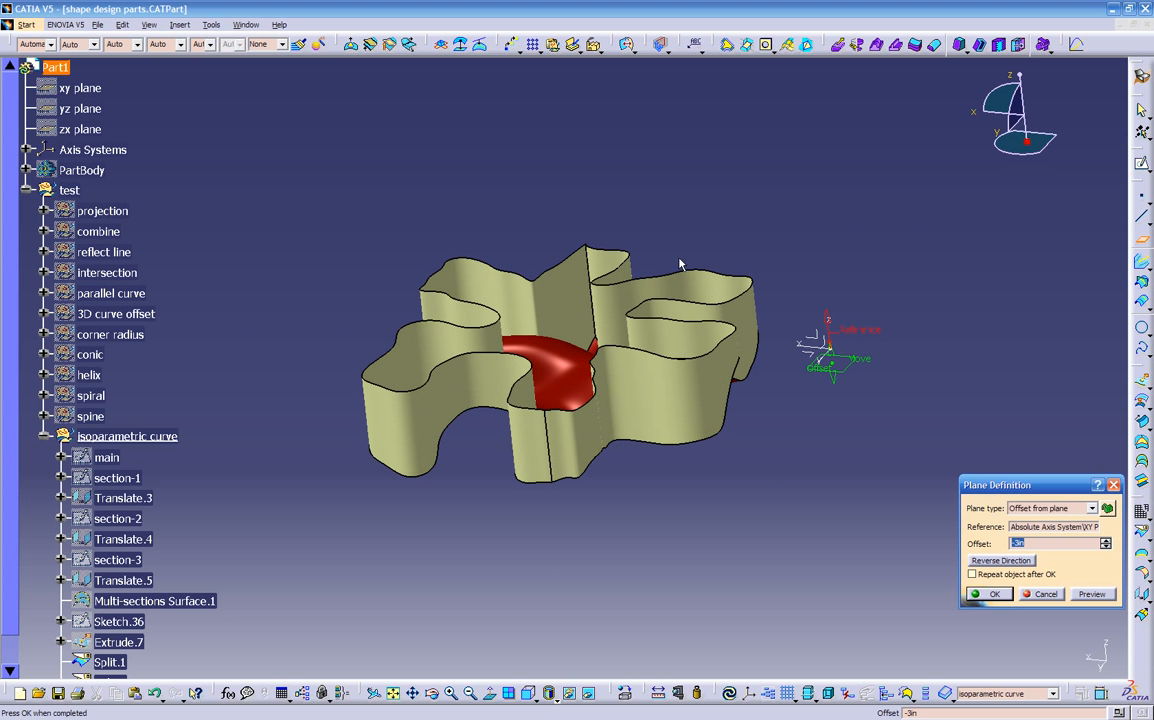
{"action": "left_click", "coordinate": [587, 246]}
{"action": "left_click", "coordinate": [577, 389]}
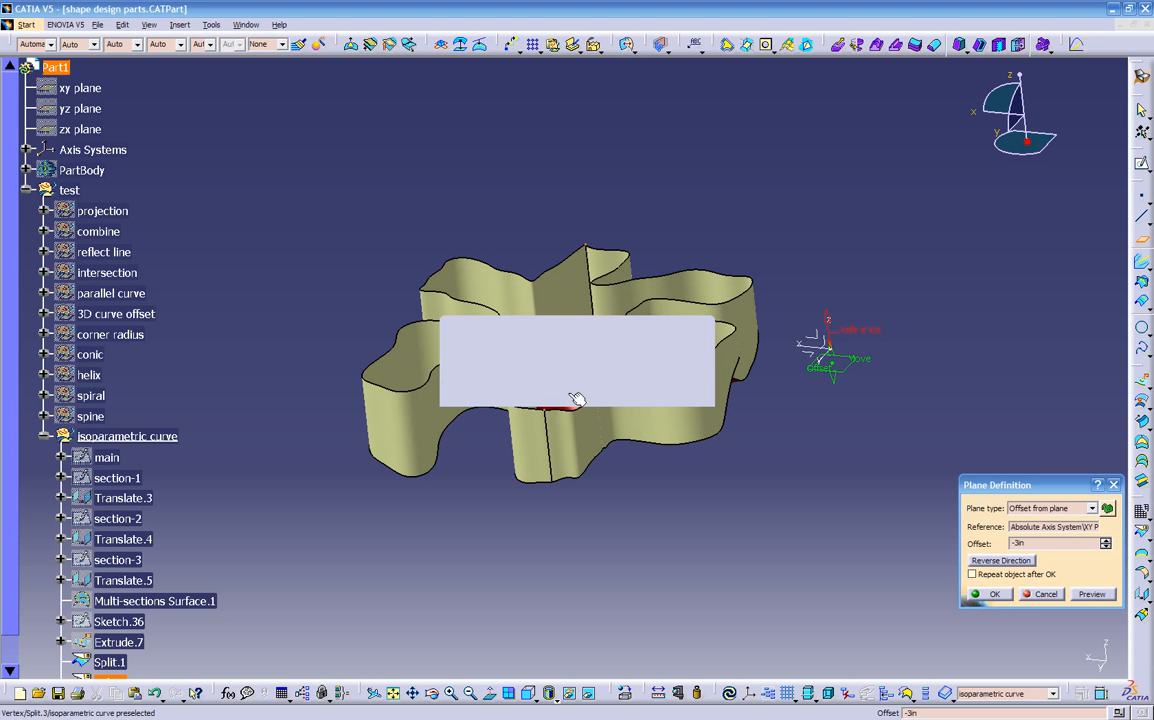
{"action": "left_click", "coordinate": [1046, 599]}
{"action": "middle_click_drag", "start_coordinate": [804, 533], "coordinate": [745, 530]}
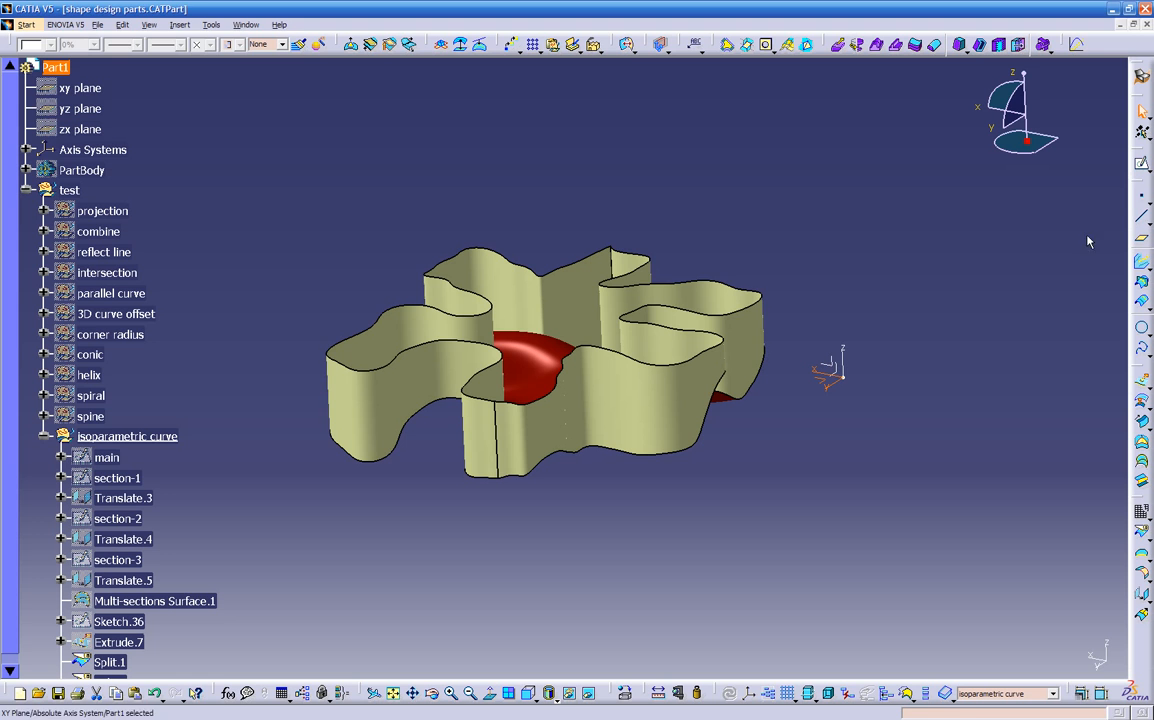
{"action": "left_click", "coordinate": [1143, 203]}
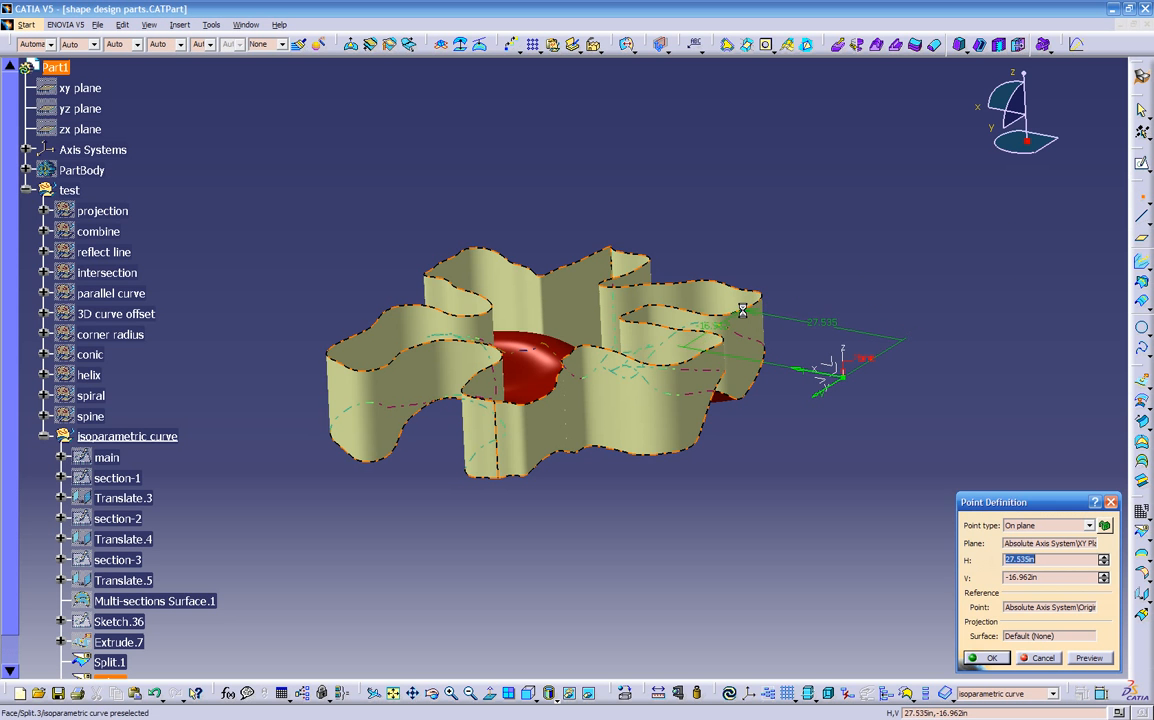
{"action": "middle_click_drag", "start_coordinate": [721, 394], "coordinate": [622, 402]}
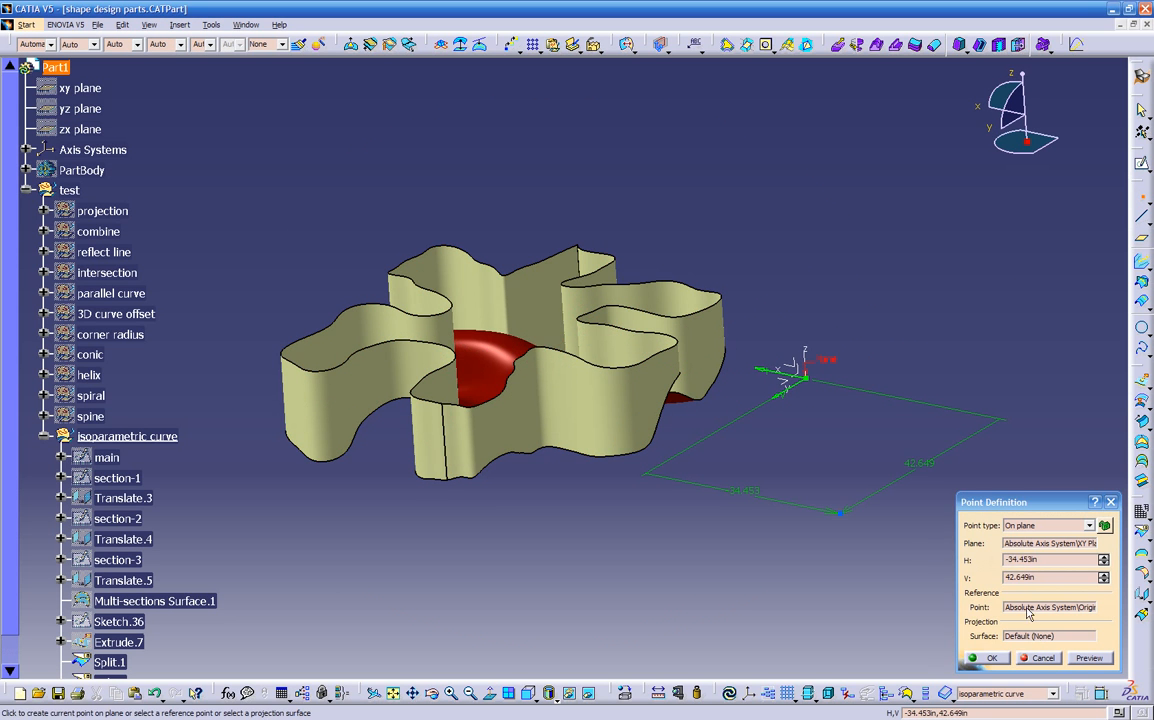
{"action": "left_click", "coordinate": [1042, 658]}
Create a point on the upper edge of the Split.3 walls, about 160.3 in along the curve from the default reference
{"action": "middle_click_drag", "start_coordinate": [693, 441], "coordinate": [785, 302]}
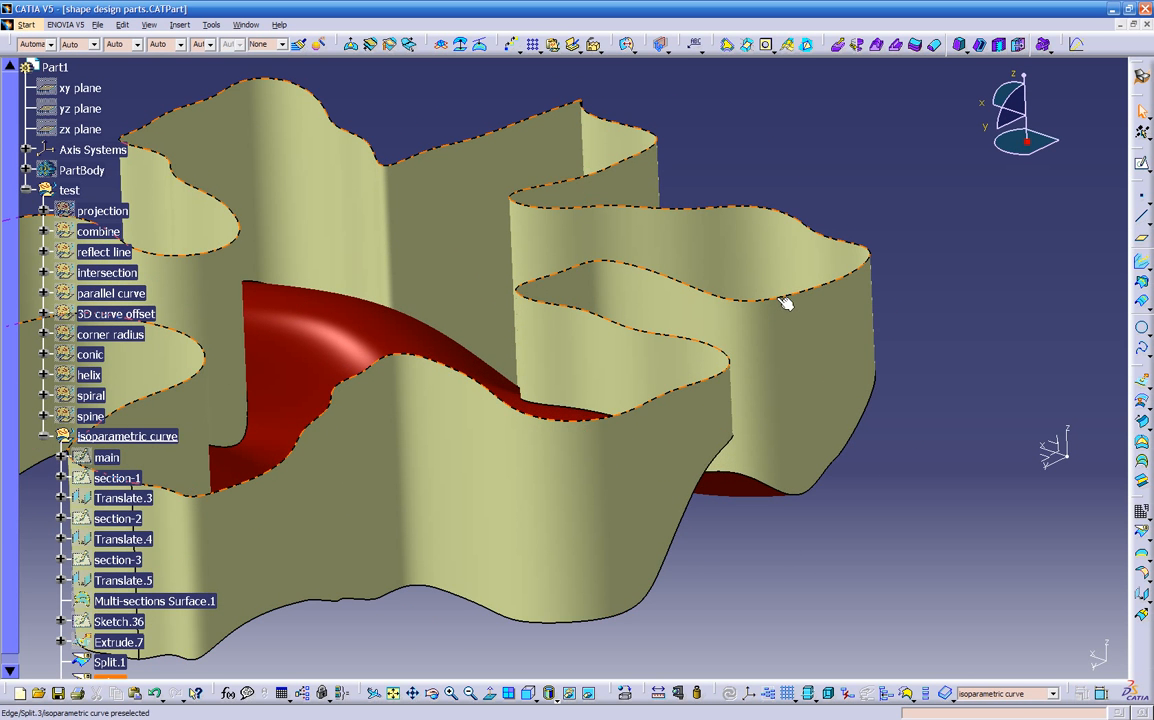
{"action": "left_click", "coordinate": [786, 302]}
{"action": "left_click", "coordinate": [1144, 202]}
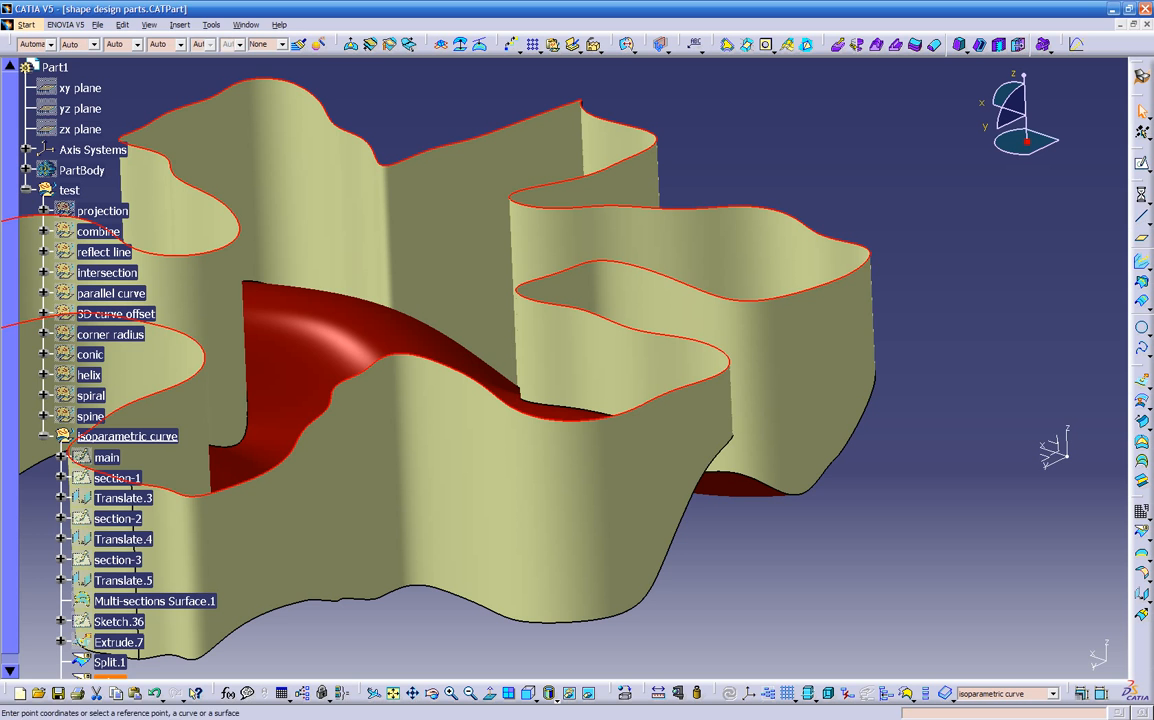
{"action": "left_click", "coordinate": [821, 286]}
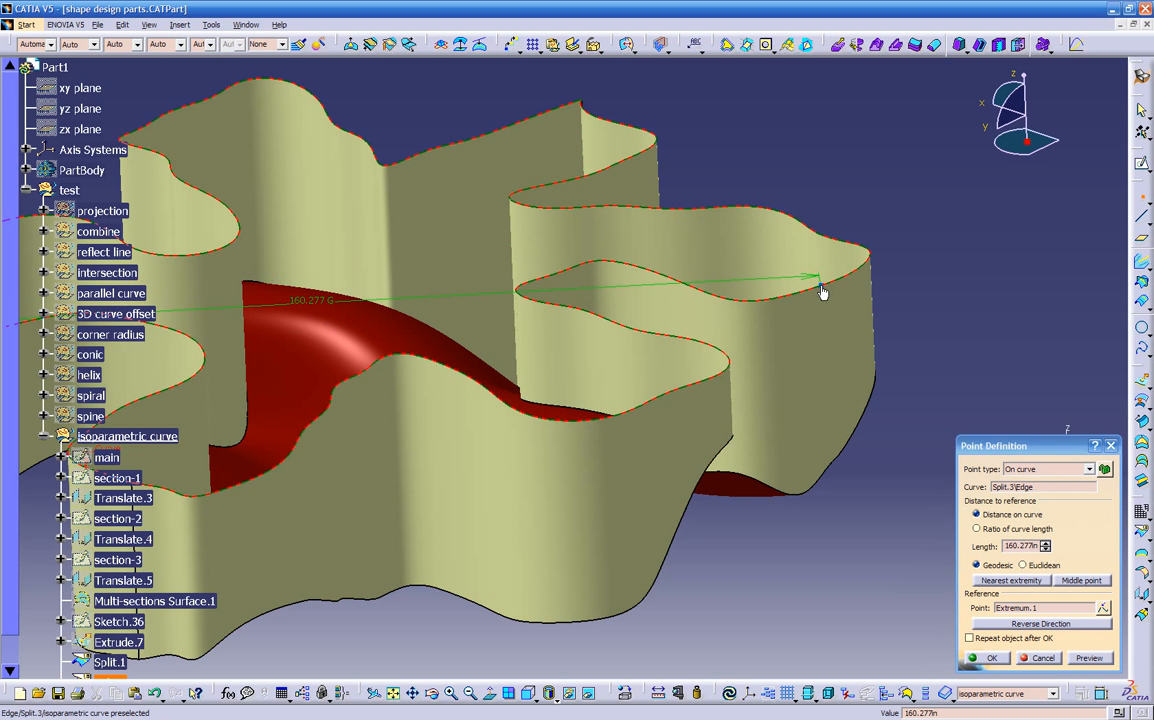
{"action": "left_click", "coordinate": [1005, 658]}
{"action": "middle_click_drag", "start_coordinate": [790, 565], "coordinate": [866, 363]}
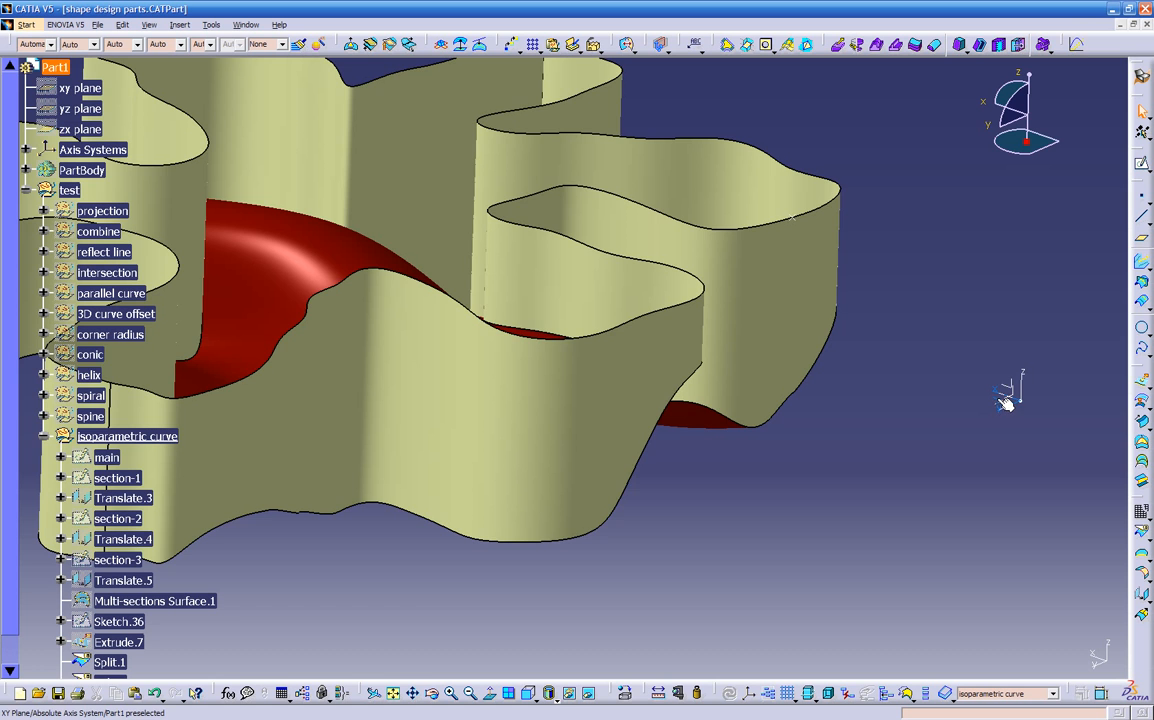
{"action": "left_click", "coordinate": [1143, 243]}
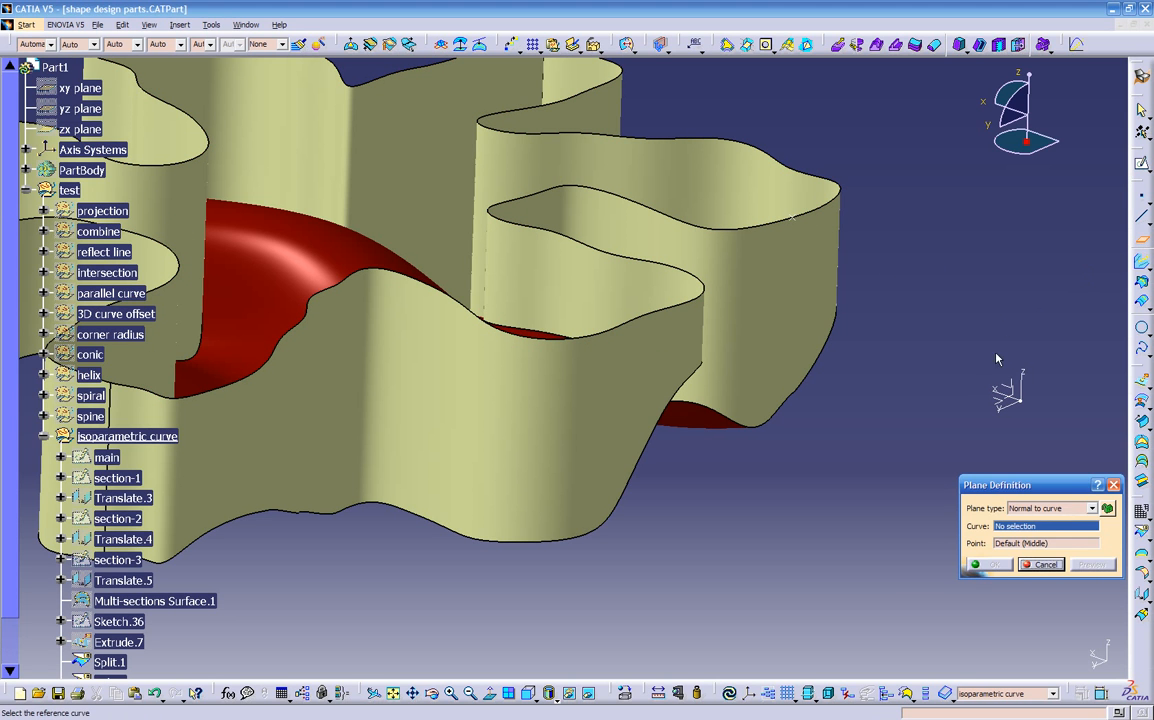
{"action": "left_click", "coordinate": [998, 399]}
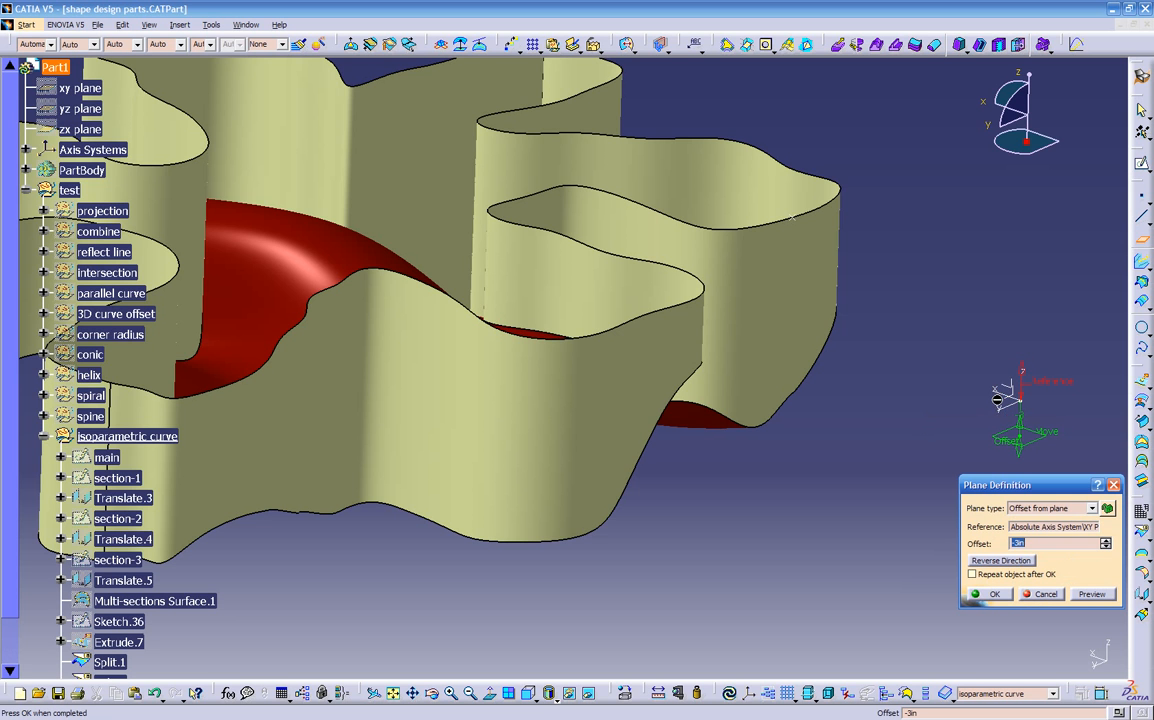
{"action": "left_click", "coordinate": [1018, 510]}
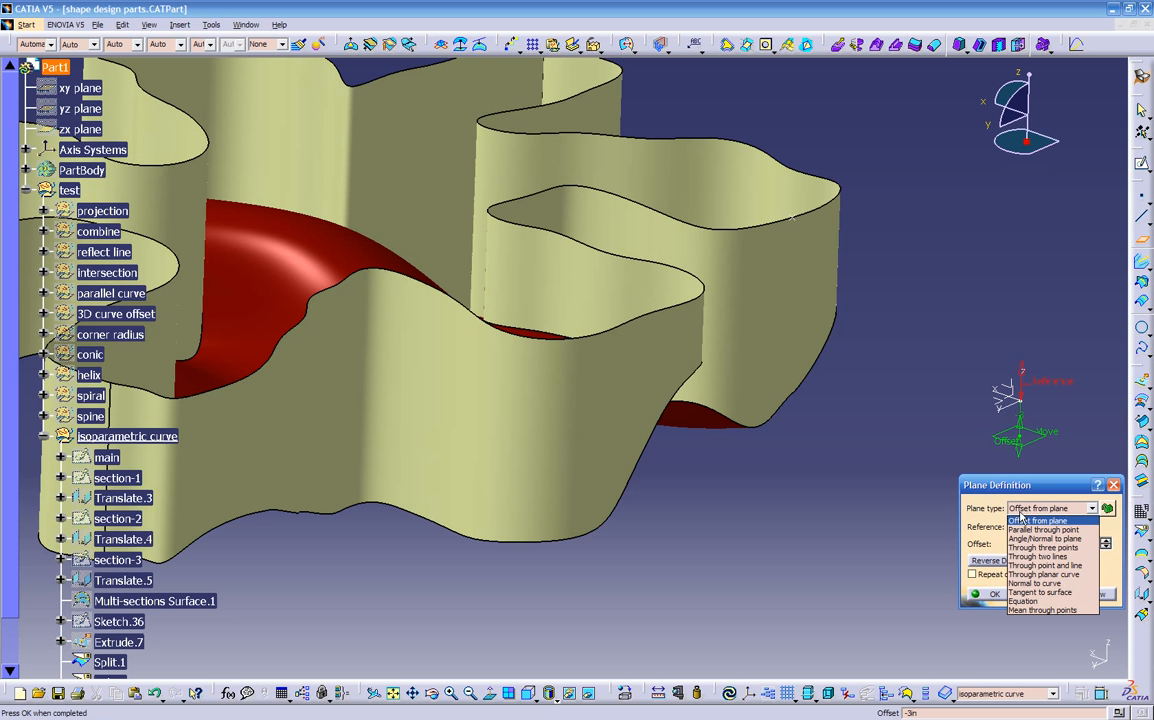
{"action": "left_click", "coordinate": [1023, 530]}
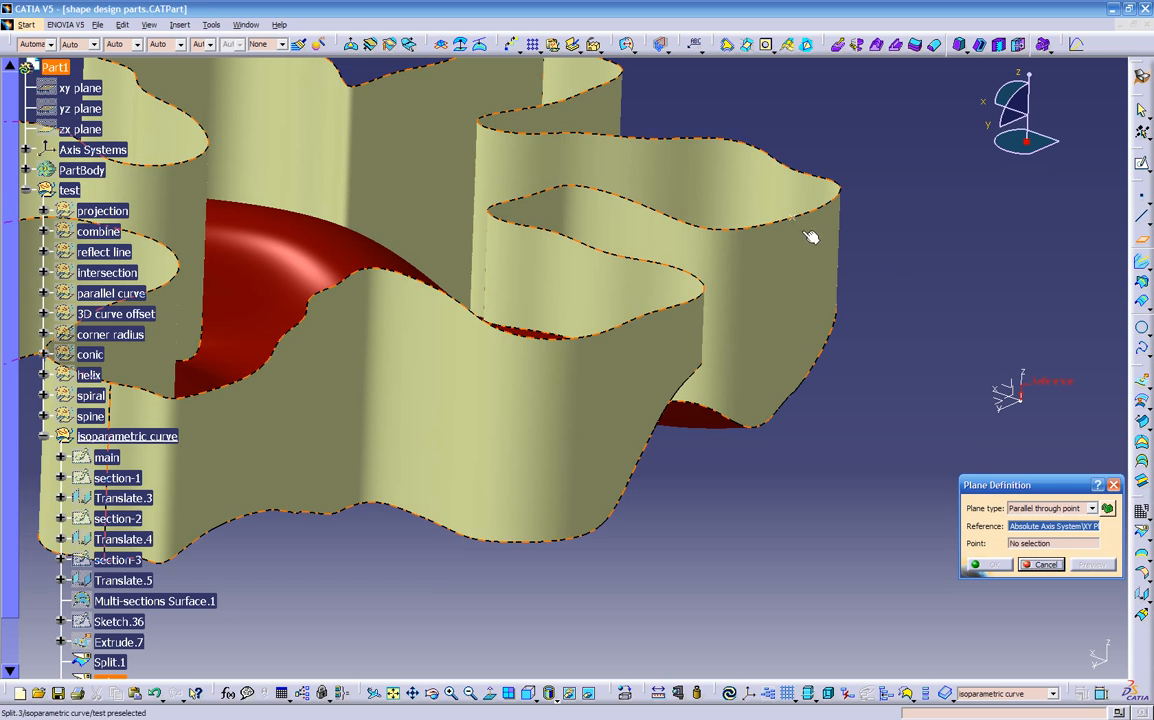
{"action": "left_click", "coordinate": [795, 212]}
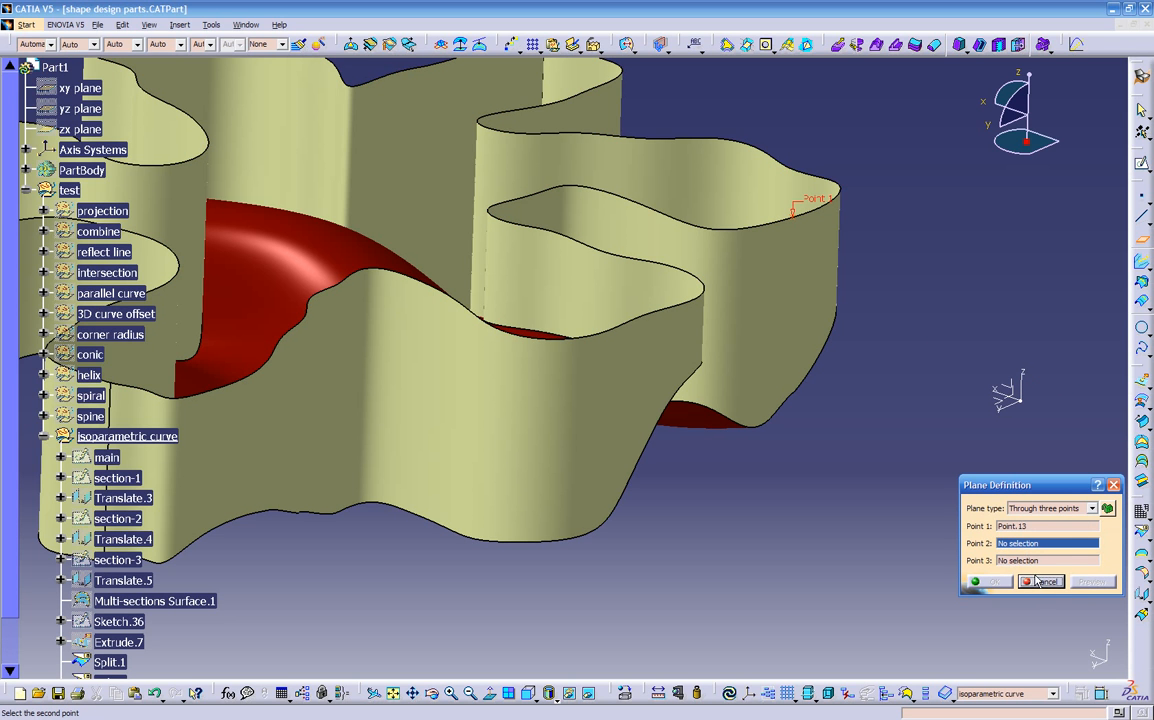
{"action": "left_click", "coordinate": [1037, 581]}
{"action": "middle_click_drag", "start_coordinate": [896, 438], "coordinate": [899, 376]}
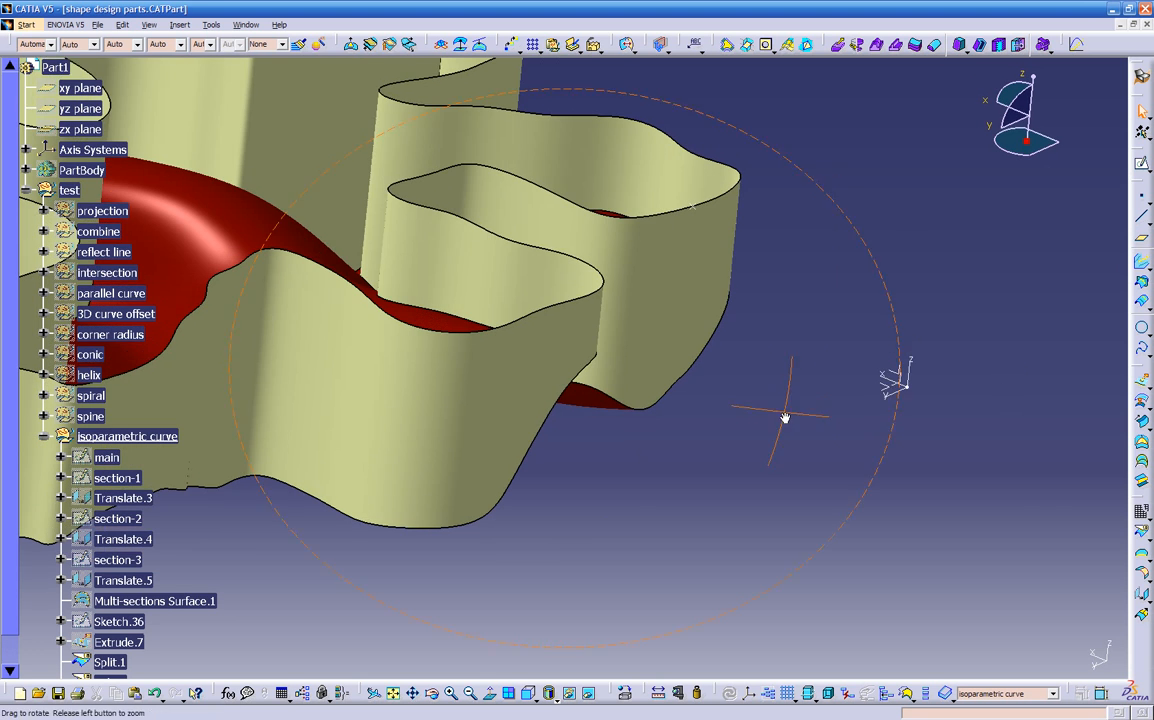
{"action": "left_click", "coordinate": [893, 391]}
{"action": "left_click", "coordinate": [984, 231]}
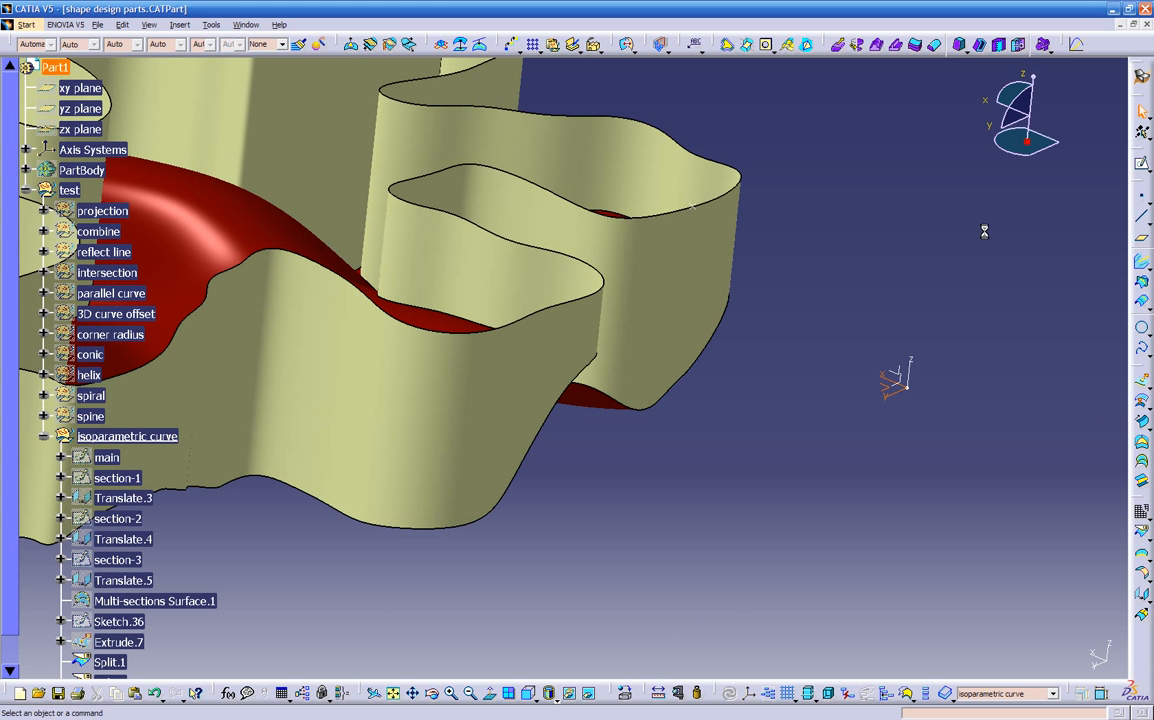
{"action": "left_click", "coordinate": [890, 390]}
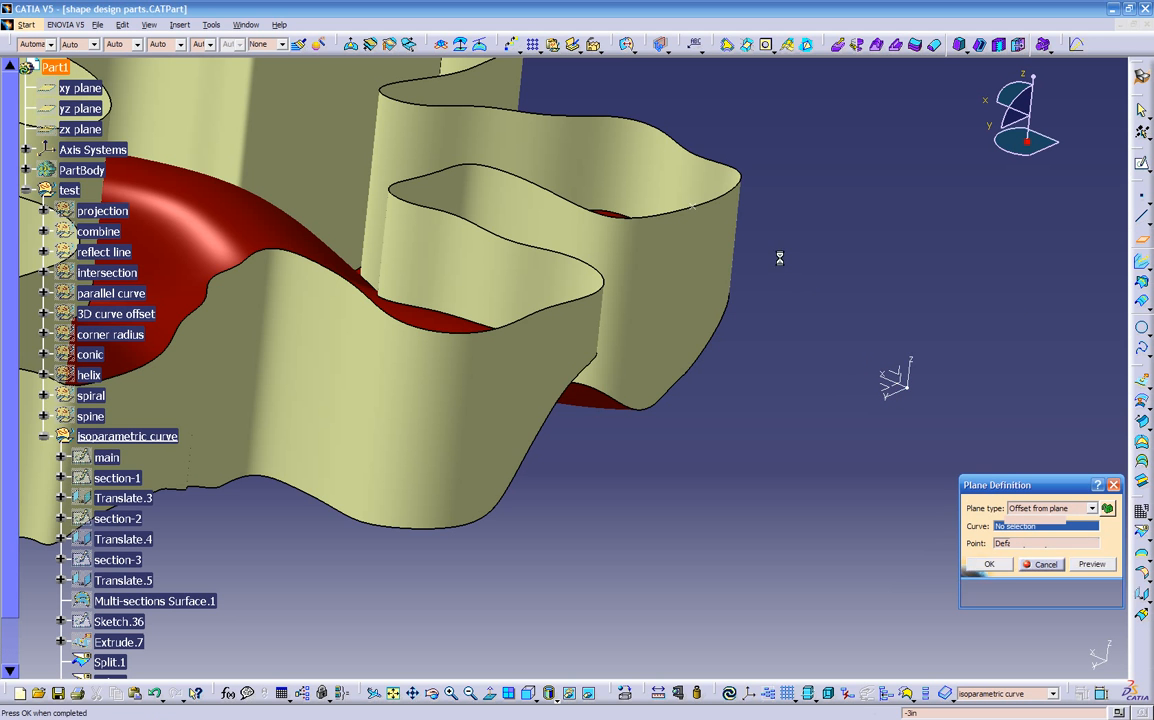
{"action": "left_click", "coordinate": [693, 201]}
{"action": "middle_click_drag", "start_coordinate": [713, 375], "coordinate": [803, 438]}
{"action": "mouse_move", "coordinate": [847, 527]}
{"action": "middle_mouse_down"}
{"action": "mouse_move", "coordinate": [786, 495]}
{"action": "mouse_move", "coordinate": [786, 597]}
{"action": "mouse_move", "coordinate": [820, 600]}
{"action": "middle_mouse_up"}
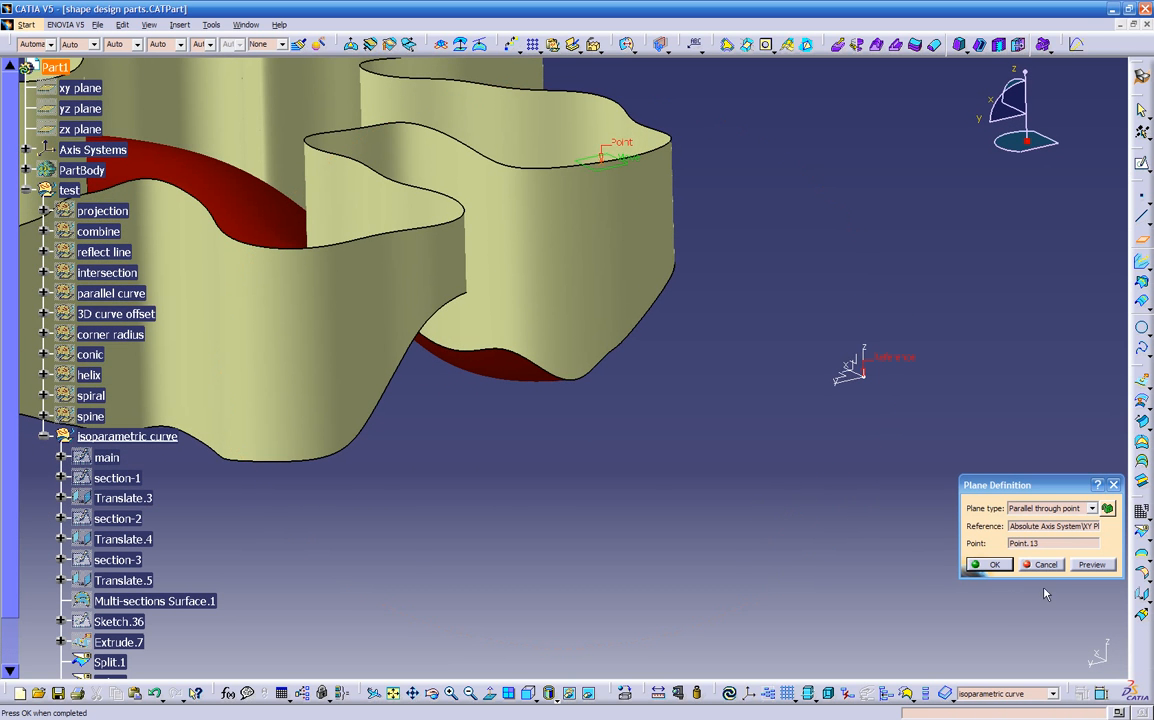
{"action": "left_click", "coordinate": [1050, 565]}
Create a plane parallel to the absolute axis system's XY plane through Point.13 on the walls' upper edge
{"action": "middle_click_drag", "start_coordinate": [719, 436], "coordinate": [747, 482]}
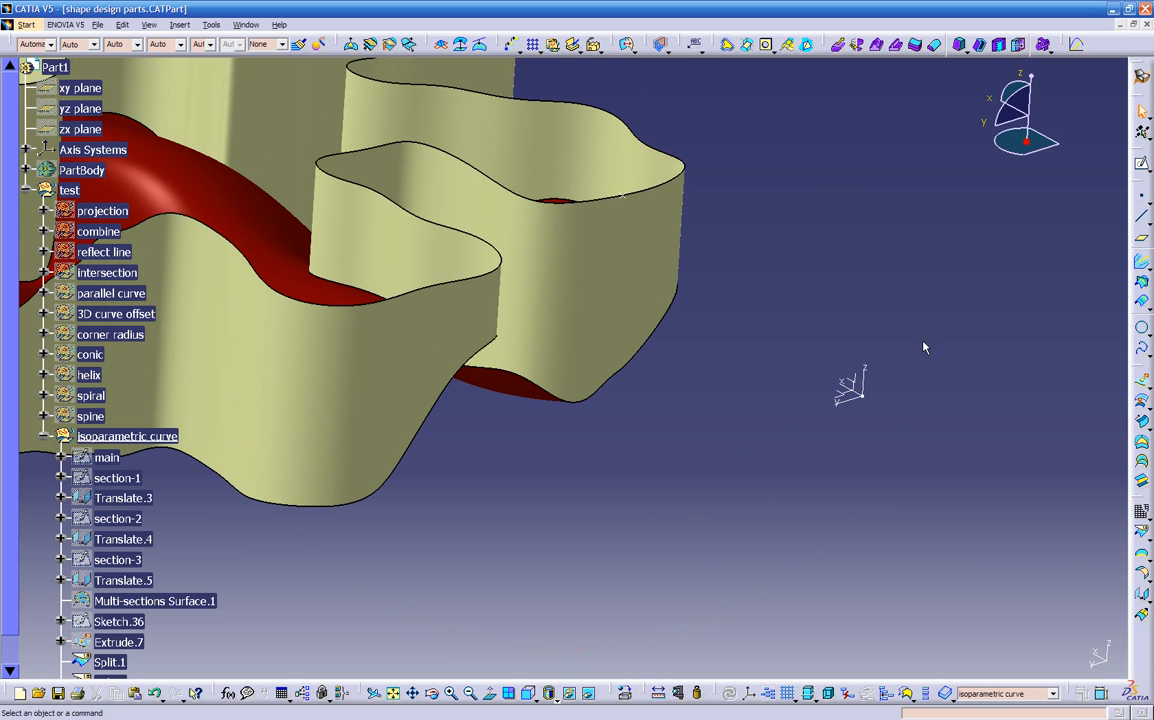
{"action": "left_click", "coordinate": [1142, 240]}
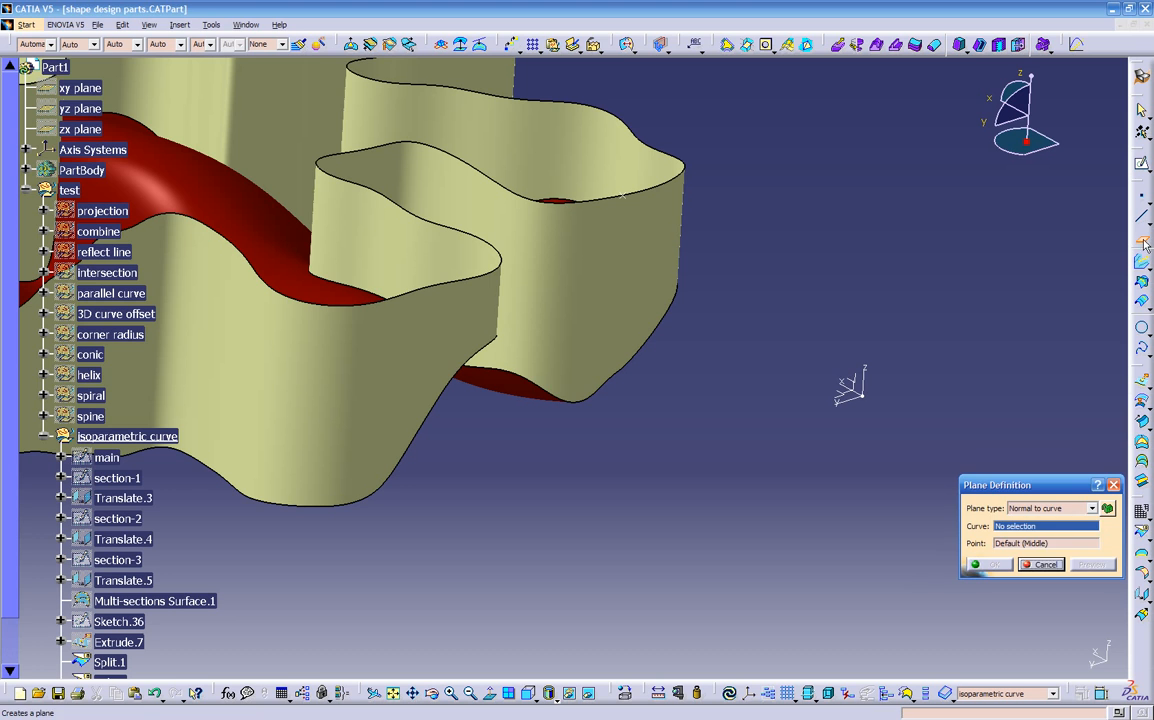
{"action": "left_click", "coordinate": [1091, 508]}
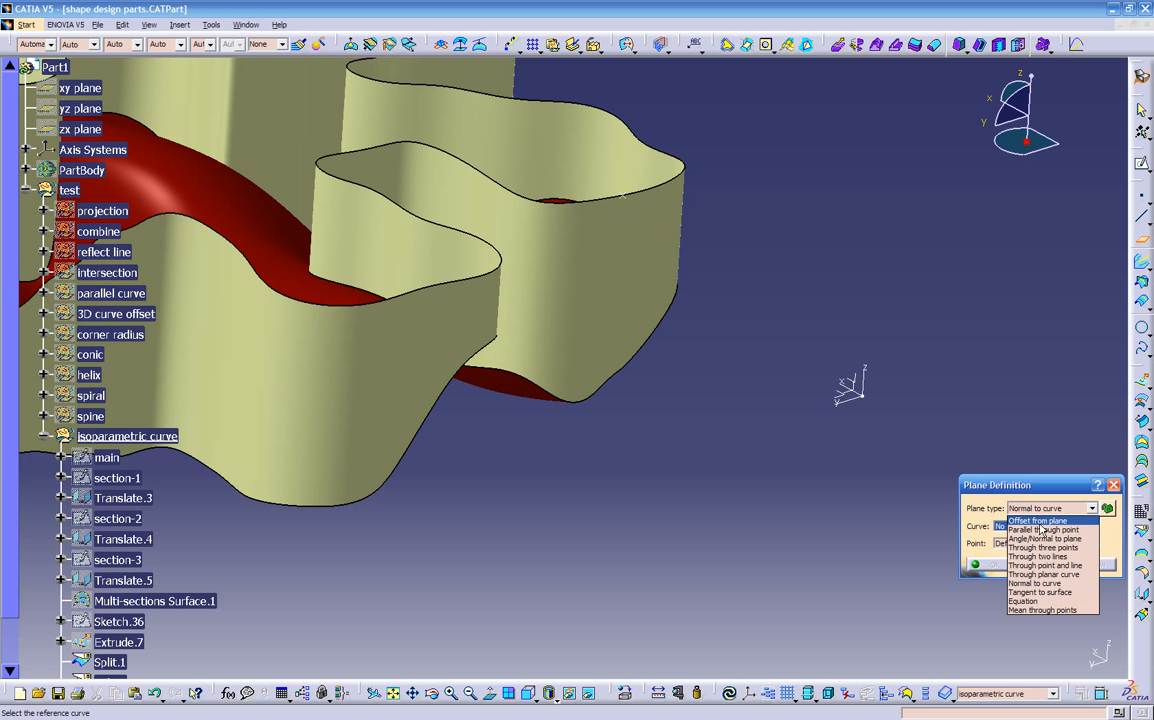
{"action": "left_click", "coordinate": [1040, 530]}
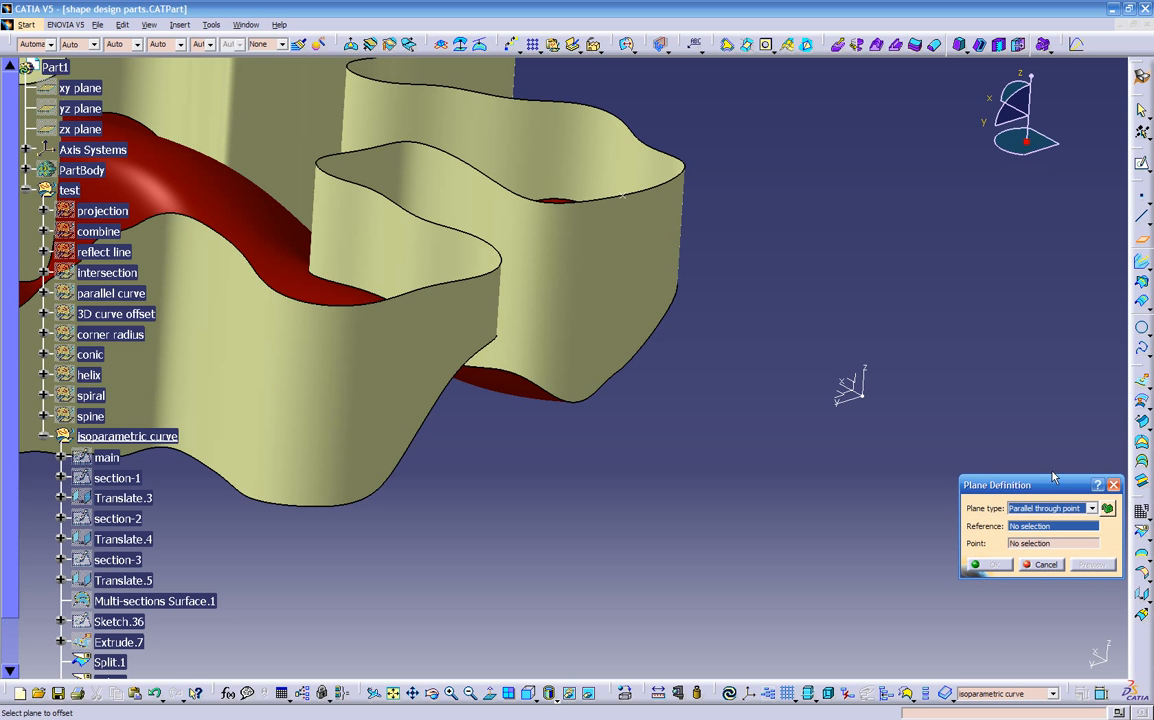
{"action": "left_click", "coordinate": [840, 393]}
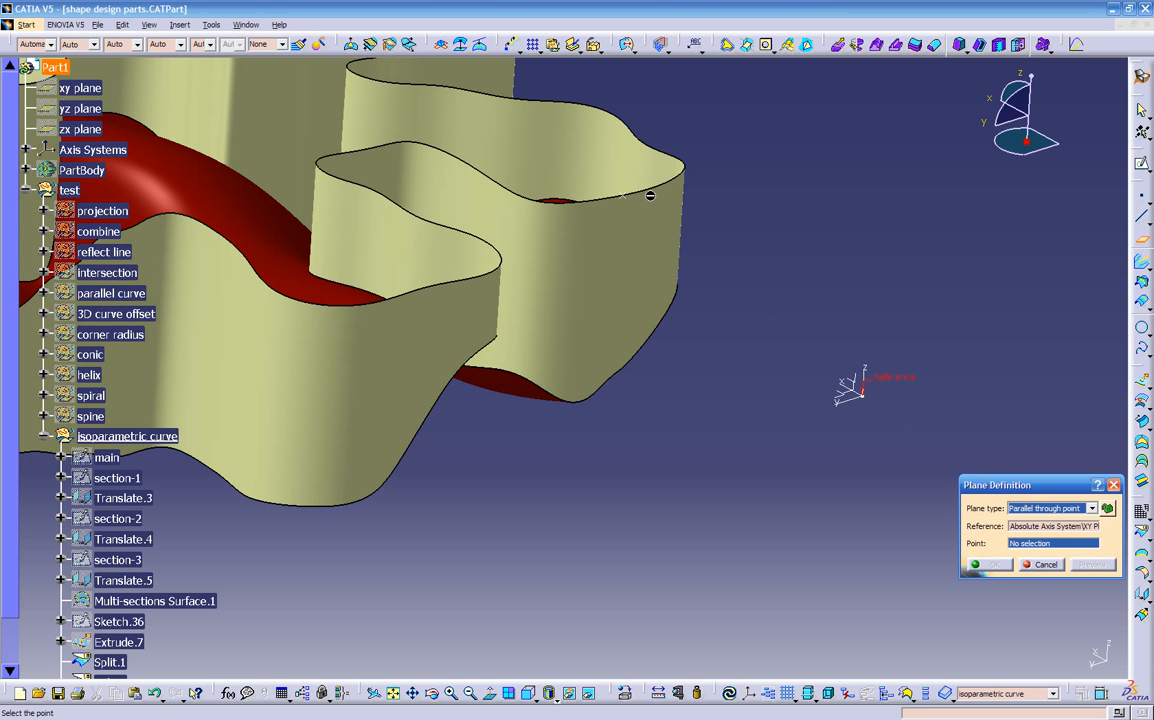
{"action": "middle_click_drag", "start_coordinate": [734, 448], "coordinate": [622, 303]}
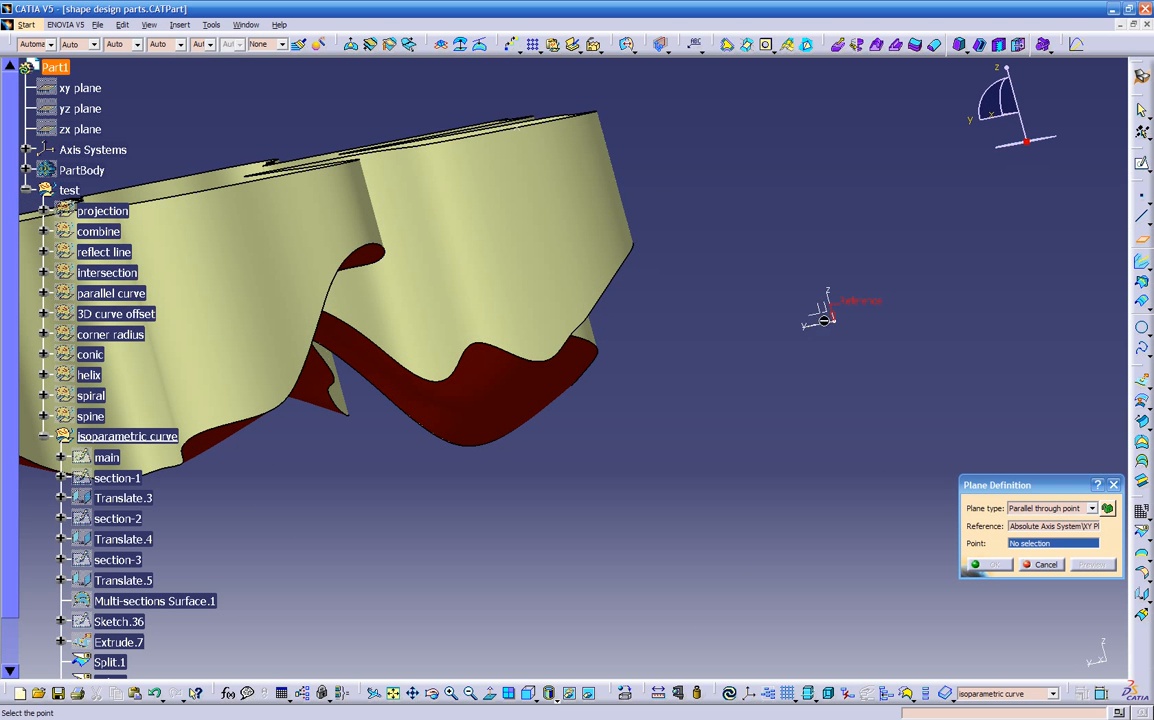
{"action": "middle_click_drag", "start_coordinate": [433, 209], "coordinate": [598, 193]}
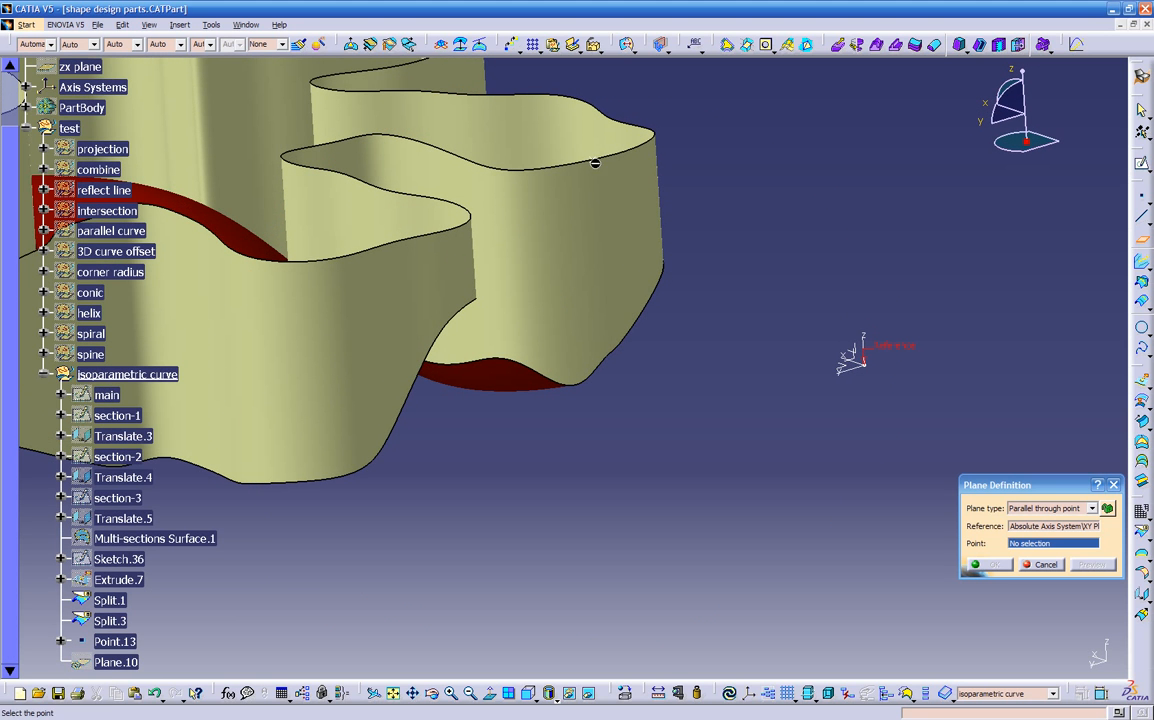
{"action": "left_click", "coordinate": [596, 162]}
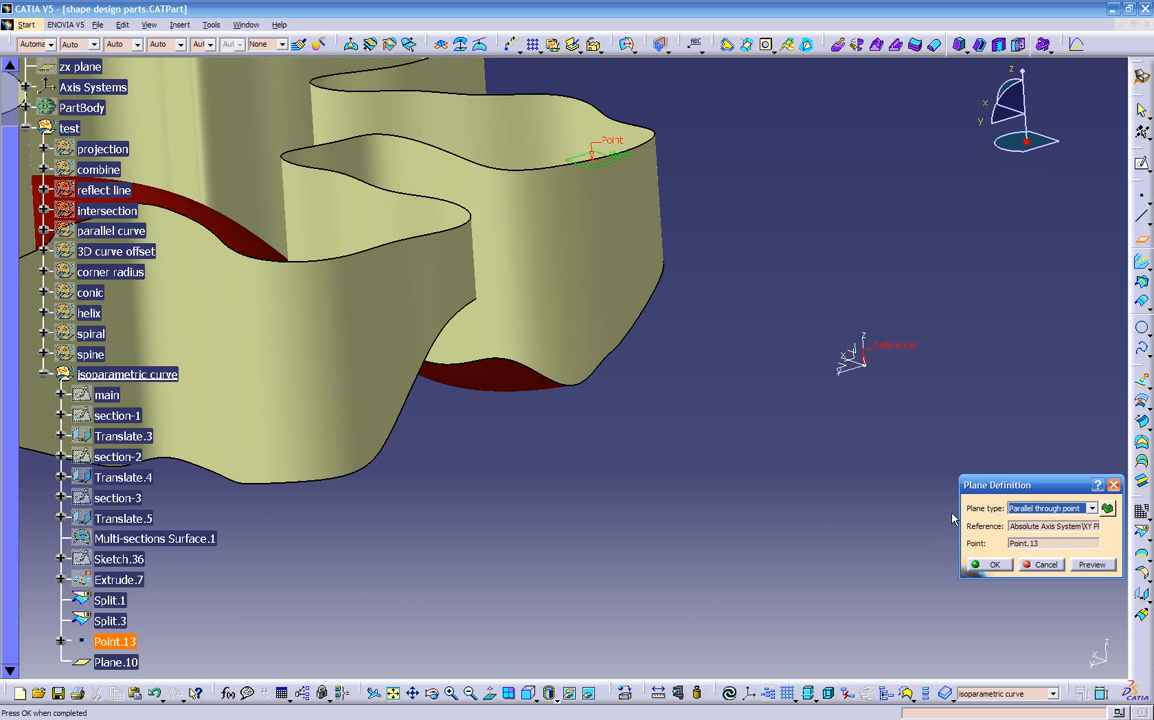
{"action": "left_click", "coordinate": [1004, 566]}
Sketch a rectangle enclosing the whole lobed shape on Plane.10 and fill its outline with a surface
{"action": "middle_click_drag", "start_coordinate": [729, 481], "coordinate": [636, 154]}
{"action": "left_click", "coordinate": [641, 148]}
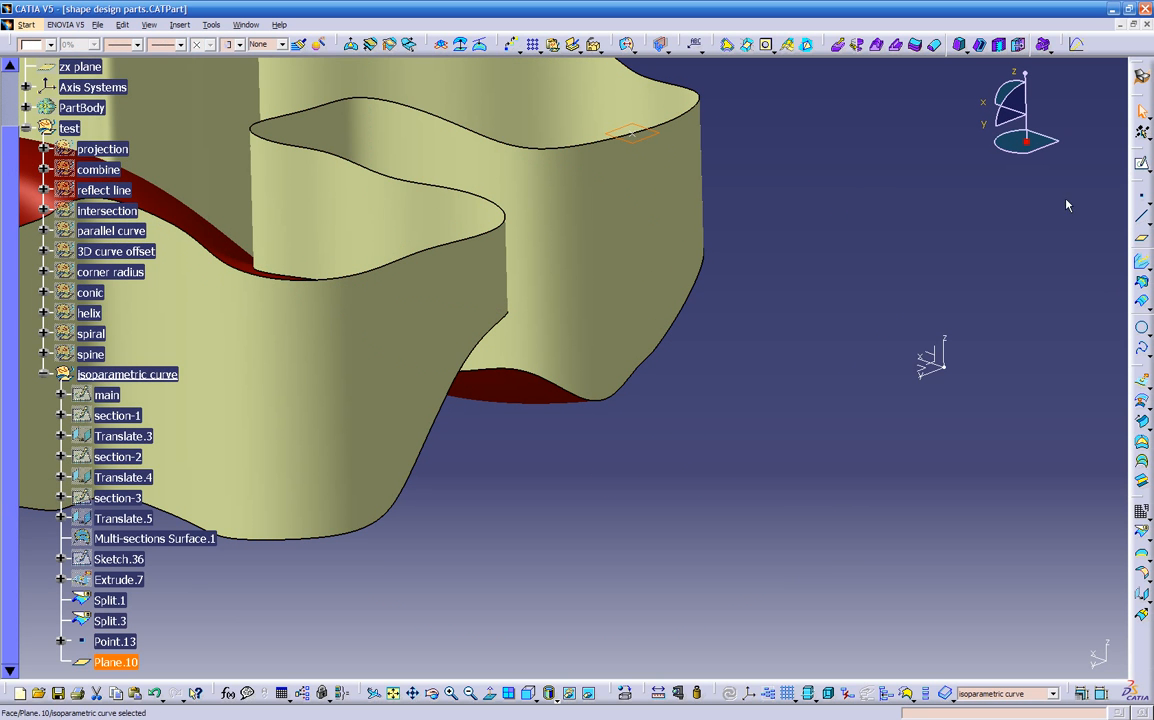
{"action": "left_click", "coordinate": [1143, 168]}
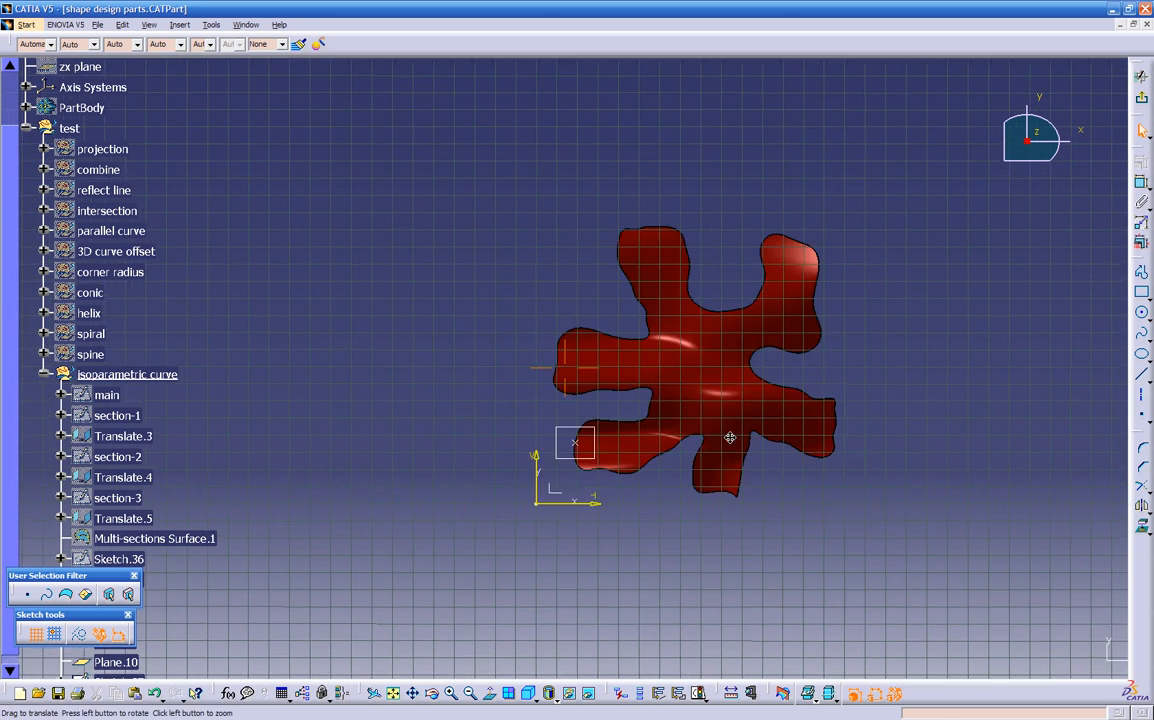
{"action": "left_click", "coordinate": [1141, 292]}
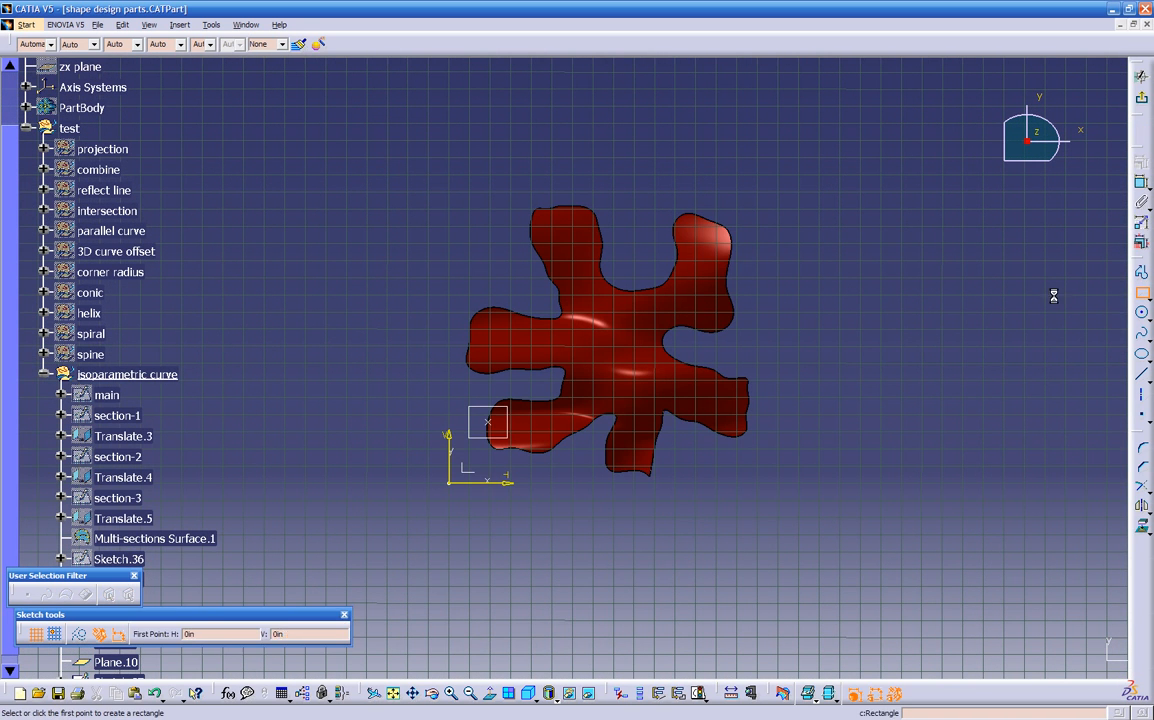
{"action": "left_click", "coordinate": [860, 573]}
{"action": "left_click", "coordinate": [1141, 96]}
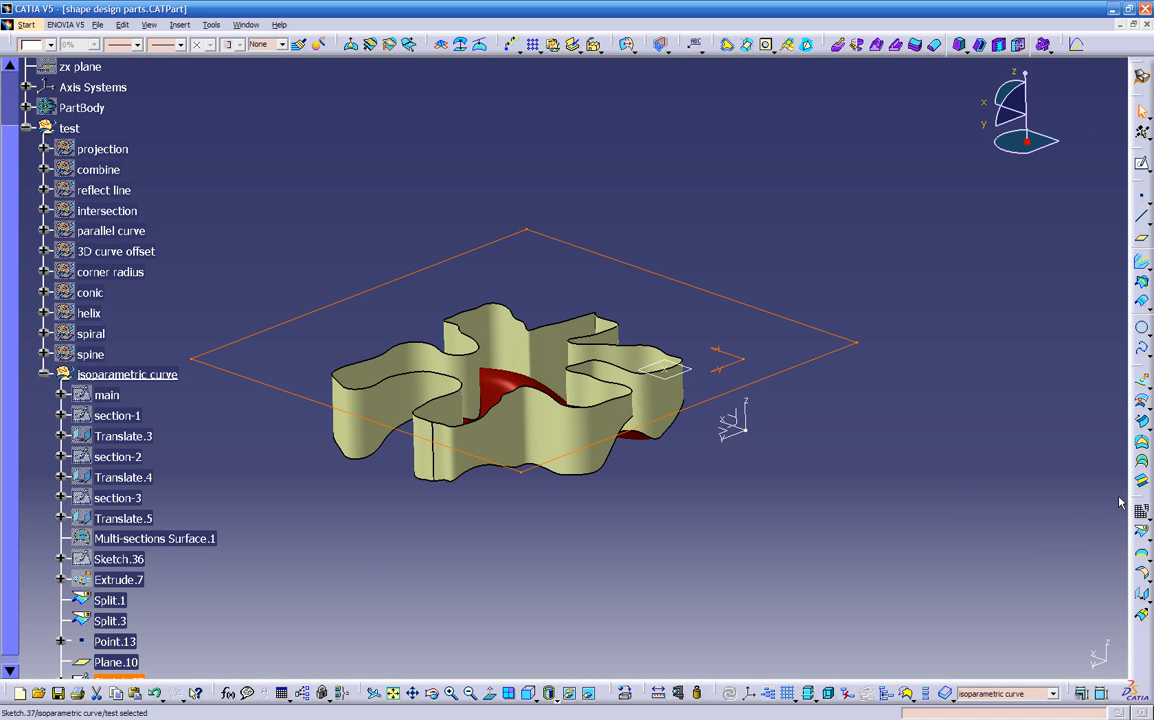
{"action": "left_click", "coordinate": [1141, 448]}
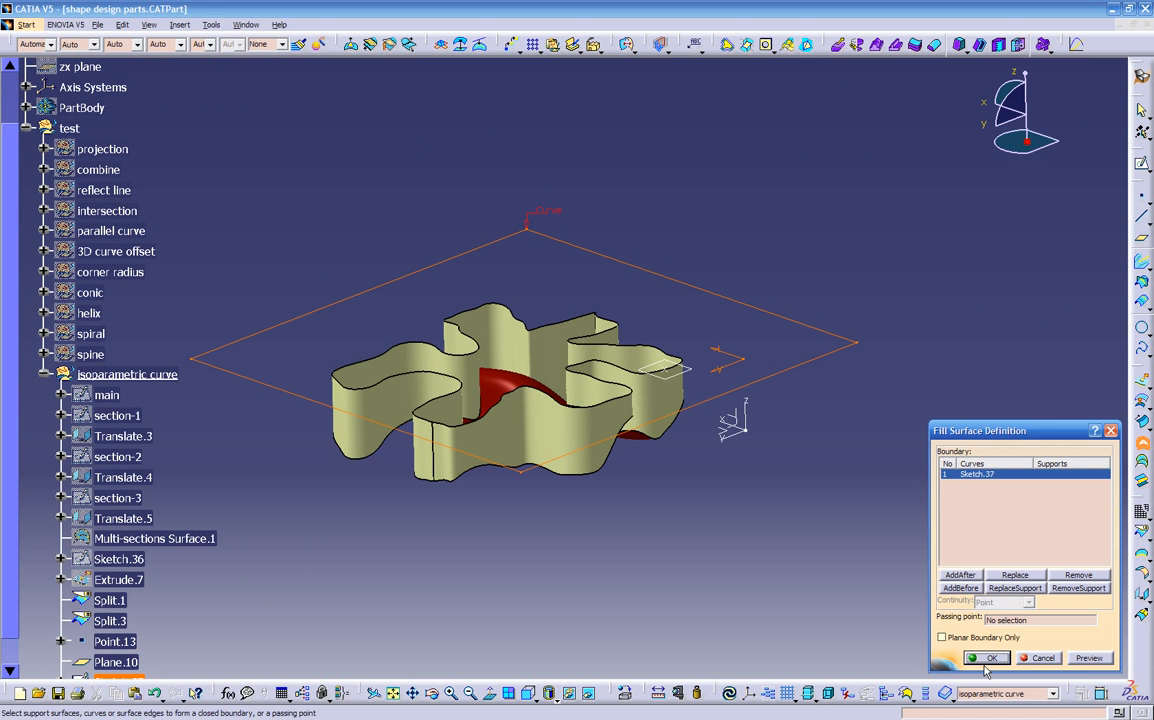
{"action": "left_click", "coordinate": [985, 661]}
Split the Fill.3 surface with the Split.3 walls, keeping only the area inside the lobed outline
{"action": "middle_click_drag", "start_coordinate": [762, 581], "coordinate": [714, 505]}
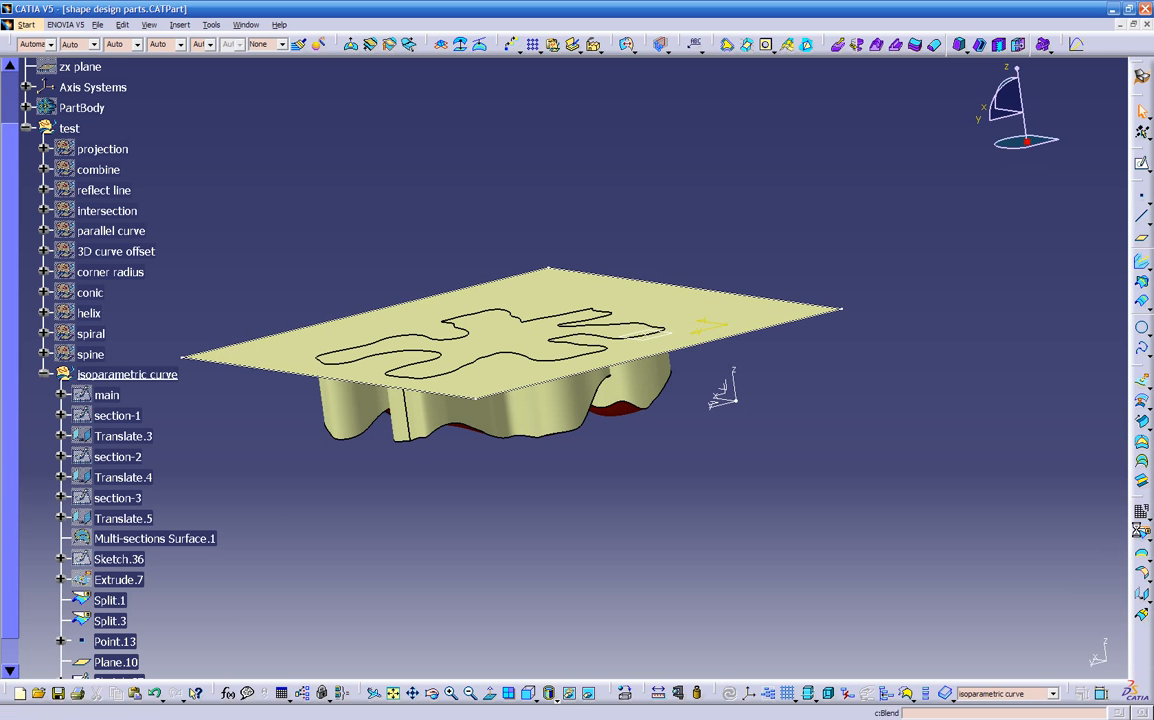
{"action": "left_click", "coordinate": [1141, 530]}
{"action": "middle_click_drag", "start_coordinate": [590, 470], "coordinate": [555, 402]}
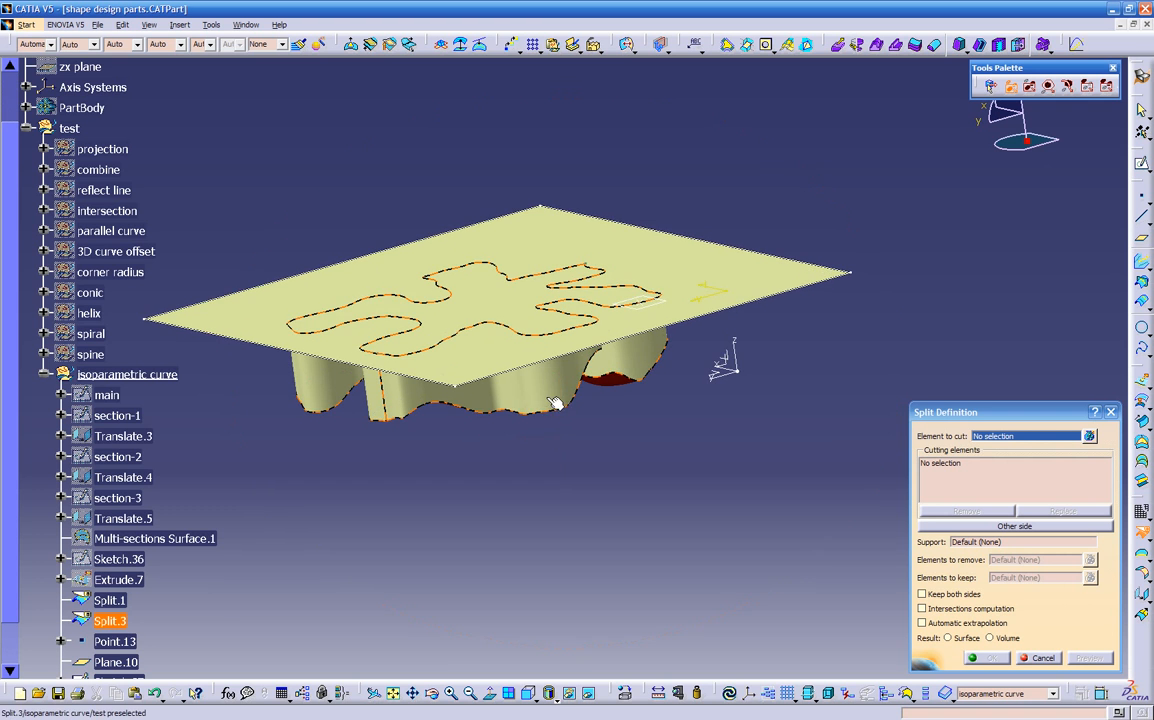
{"action": "left_click", "coordinate": [508, 303]}
{"action": "left_click", "coordinate": [498, 350]}
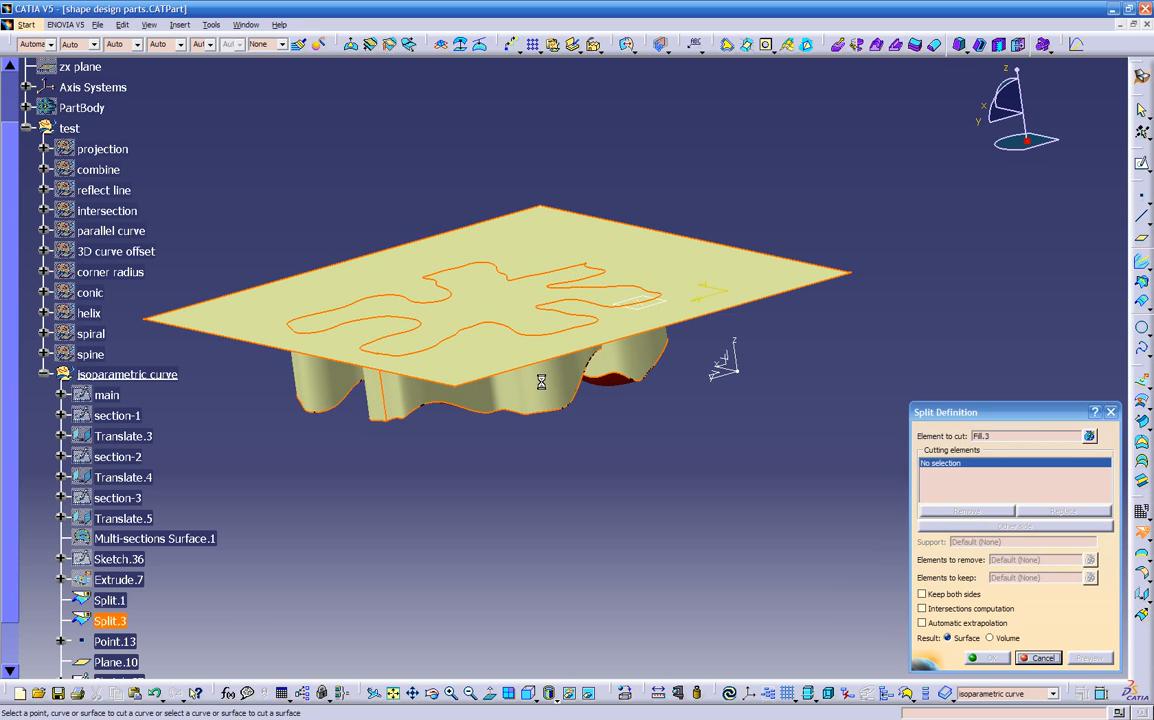
{"action": "middle_click_drag", "start_coordinate": [715, 475], "coordinate": [751, 520]}
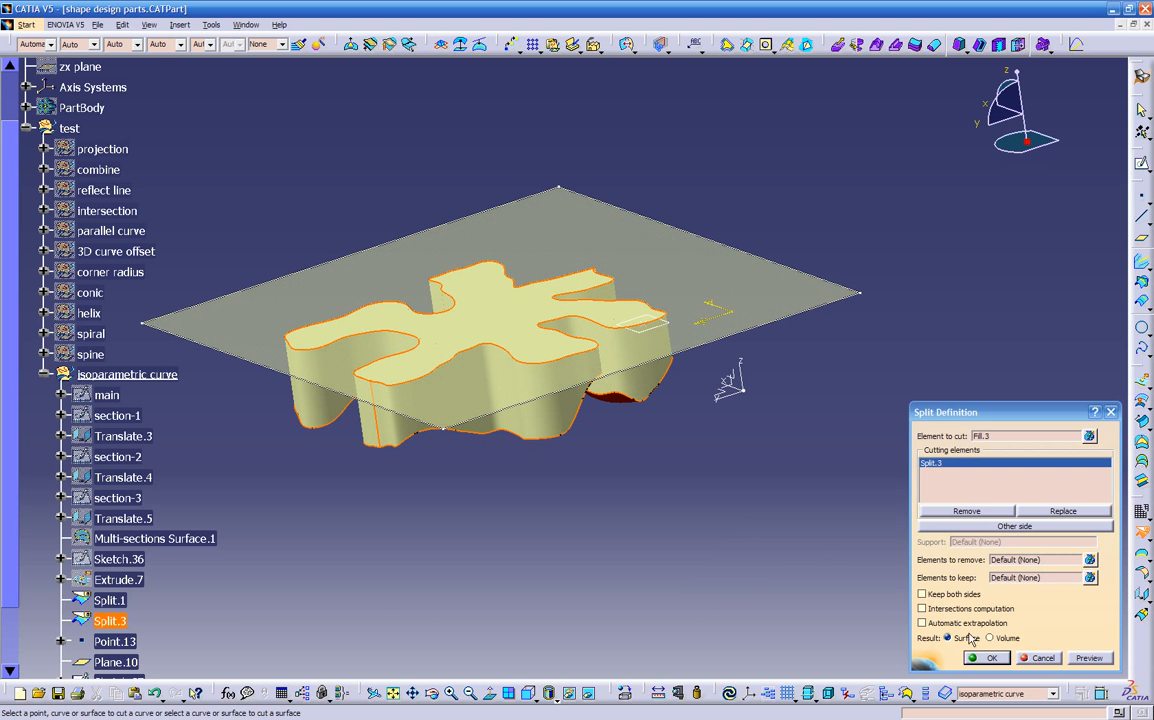
{"action": "left_click", "coordinate": [990, 658]}
{"action": "middle_click_drag", "start_coordinate": [623, 540], "coordinate": [901, 433]}
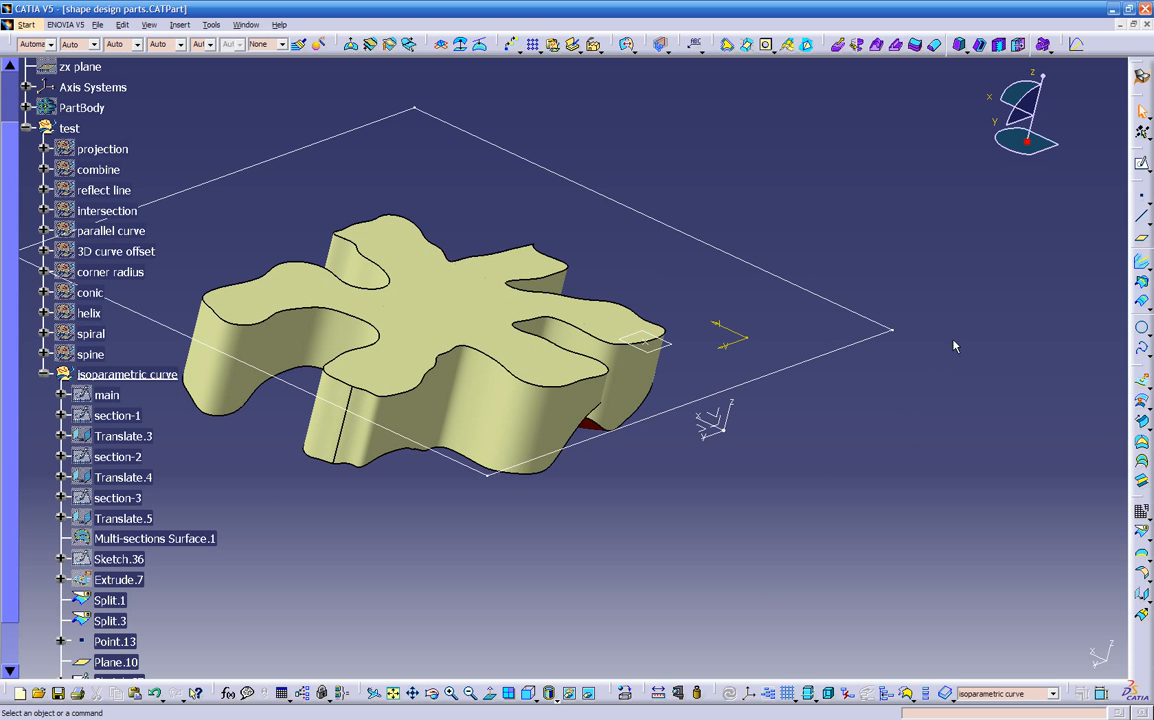
{"action": "left_click", "coordinate": [1142, 242]}
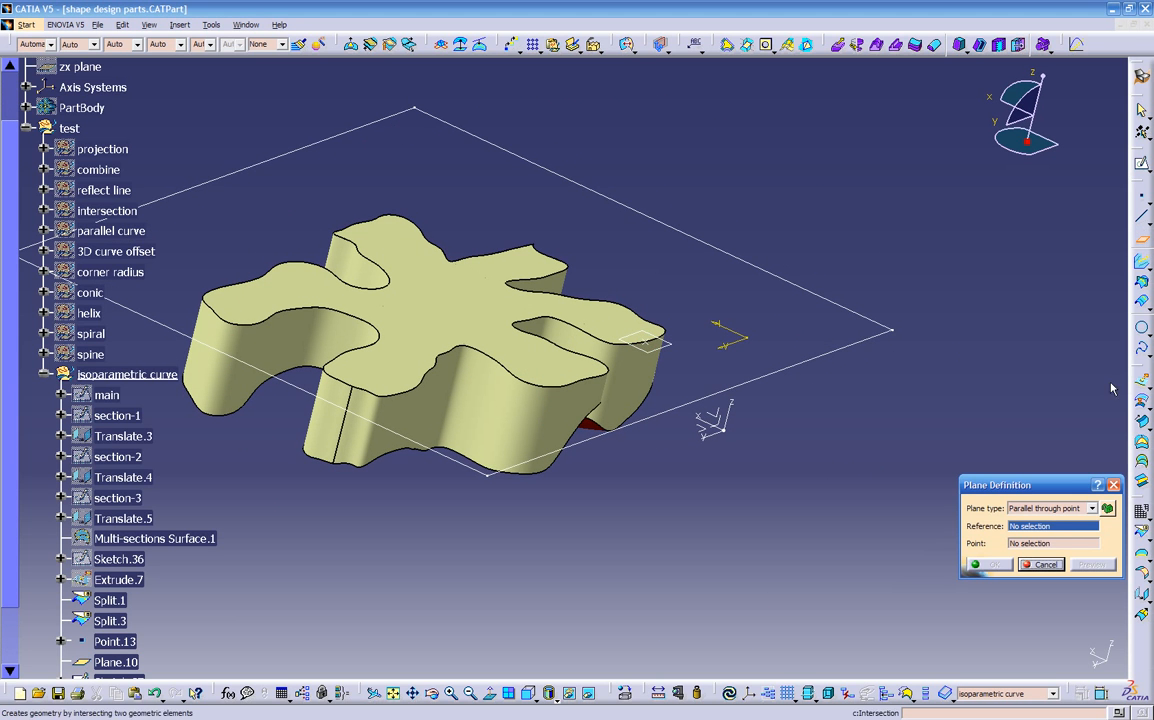
{"action": "middle_click_drag", "start_coordinate": [955, 513], "coordinate": [1003, 530]}
{"action": "middle_click_drag", "start_coordinate": [795, 464], "coordinate": [720, 386]}
{"action": "left_click", "coordinate": [709, 378]}
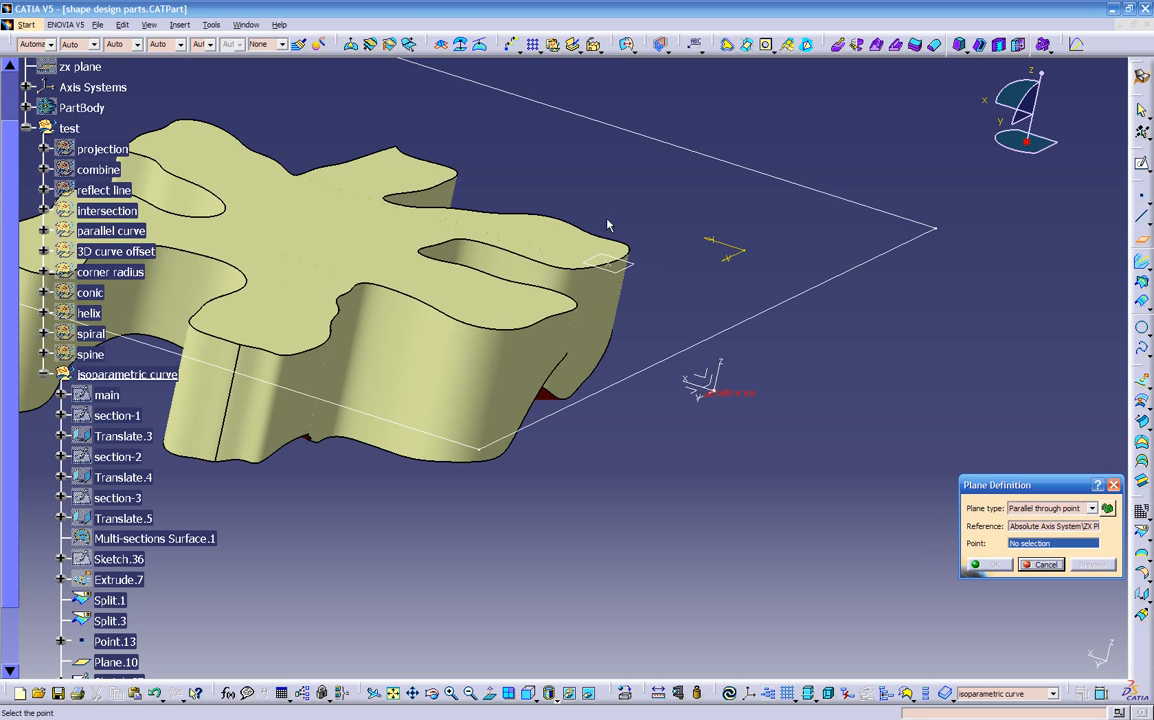
{"action": "left_click", "coordinate": [607, 264]}
{"action": "middle_click_drag", "start_coordinate": [672, 291], "coordinate": [620, 290]}
{"action": "left_click", "coordinate": [1044, 565]}
Hide the rectangular sketch that surrounds the lobed shape
{"action": "middle_click_drag", "start_coordinate": [620, 451], "coordinate": [700, 356]}
{"action": "right_click", "coordinate": [704, 360]}
{"action": "left_click", "coordinate": [690, 348]}
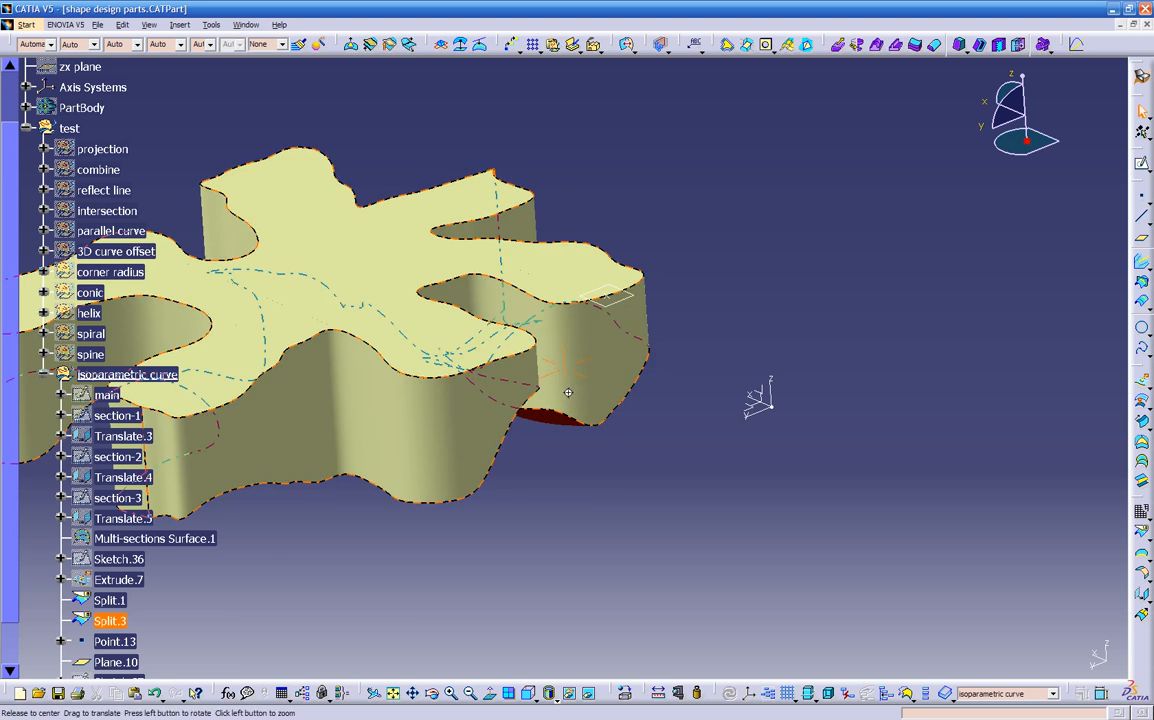
Locate the Split.3 walls in the specification tree and colour them dark green
{"action": "middle_click_drag", "start_coordinate": [664, 367], "coordinate": [670, 479]}
{"action": "scroll", "coordinate": [507, 416], "scroll_direction": "down", "scroll_amount": 5}
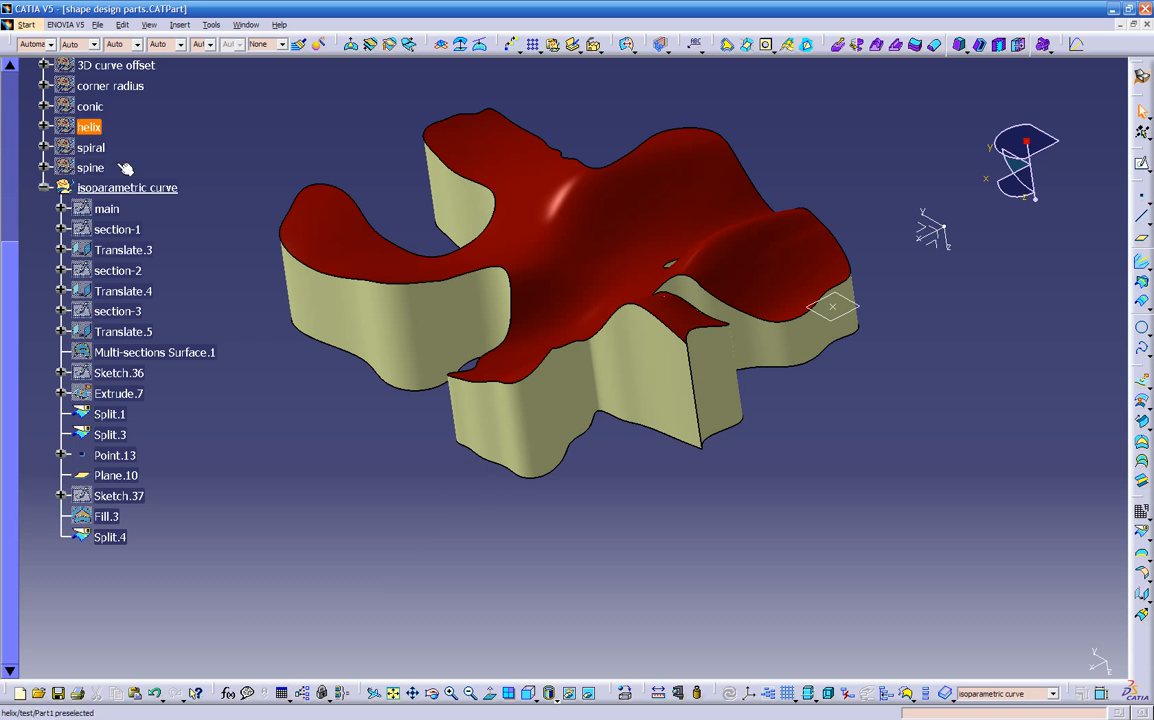
{"action": "scroll", "coordinate": [95, 352], "scroll_direction": "up", "scroll_amount": 8}
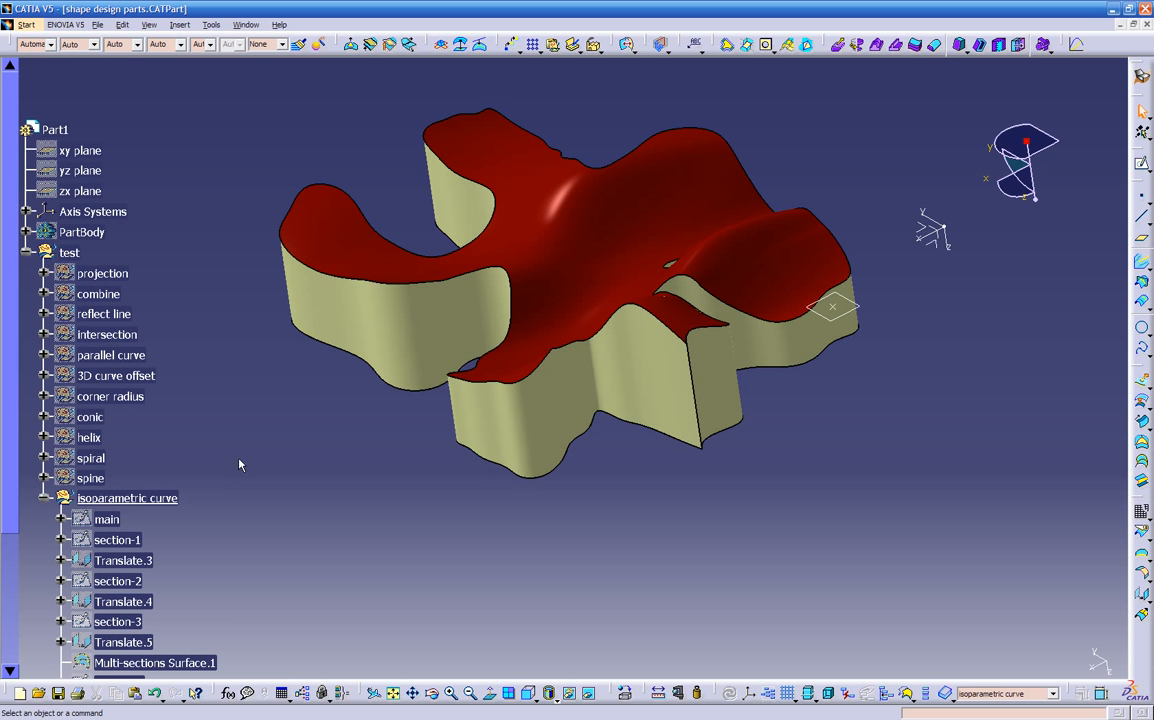
{"action": "right_click", "coordinate": [391, 335]}
{"action": "left_click", "coordinate": [414, 339]}
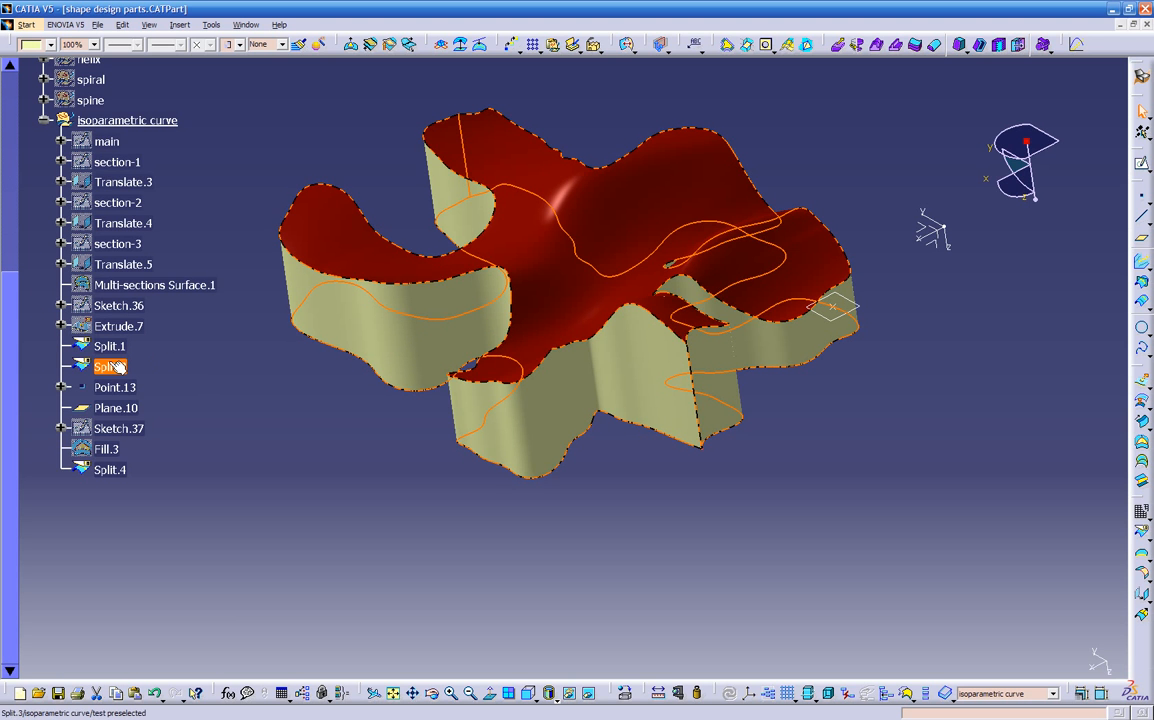
{"action": "left_click", "coordinate": [117, 371]}
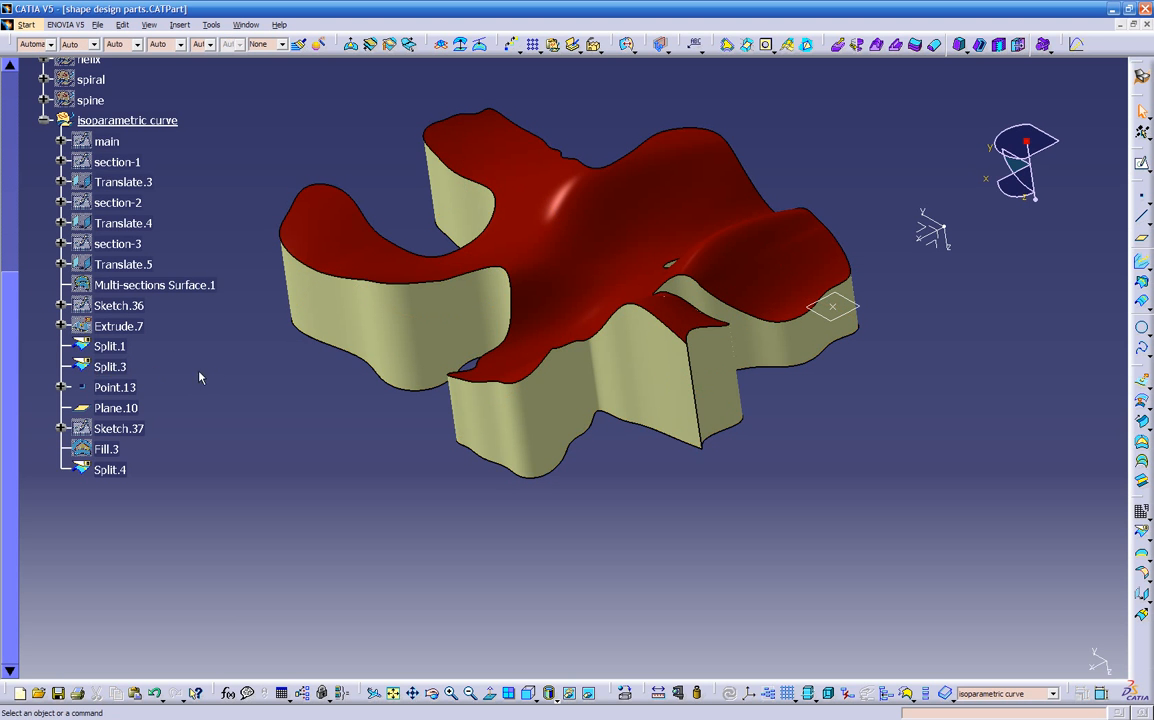
{"action": "left_click", "coordinate": [46, 45]}
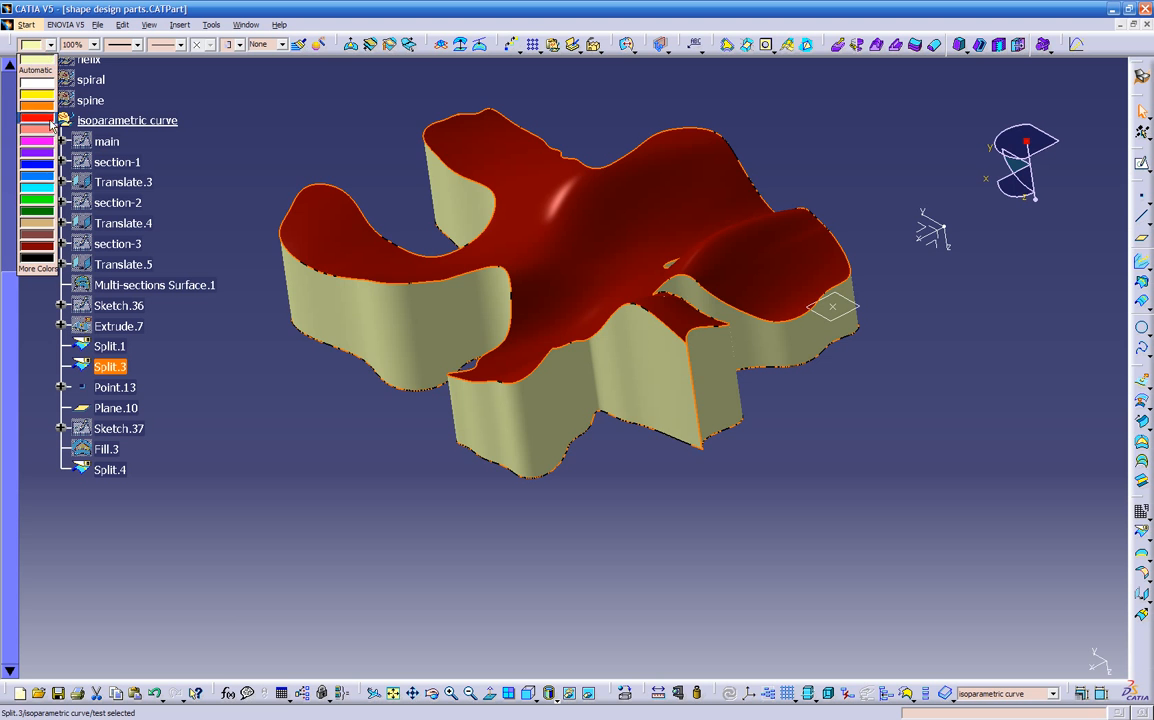
{"action": "left_click", "coordinate": [47, 213]}
{"action": "left_click", "coordinate": [507, 535]}
Locate the flat Split.4 surface in the specification tree and colour it blue
{"action": "middle_click_drag", "start_coordinate": [507, 535], "coordinate": [618, 318]}
{"action": "scroll", "coordinate": [368, 383], "scroll_direction": "up", "scroll_amount": 7}
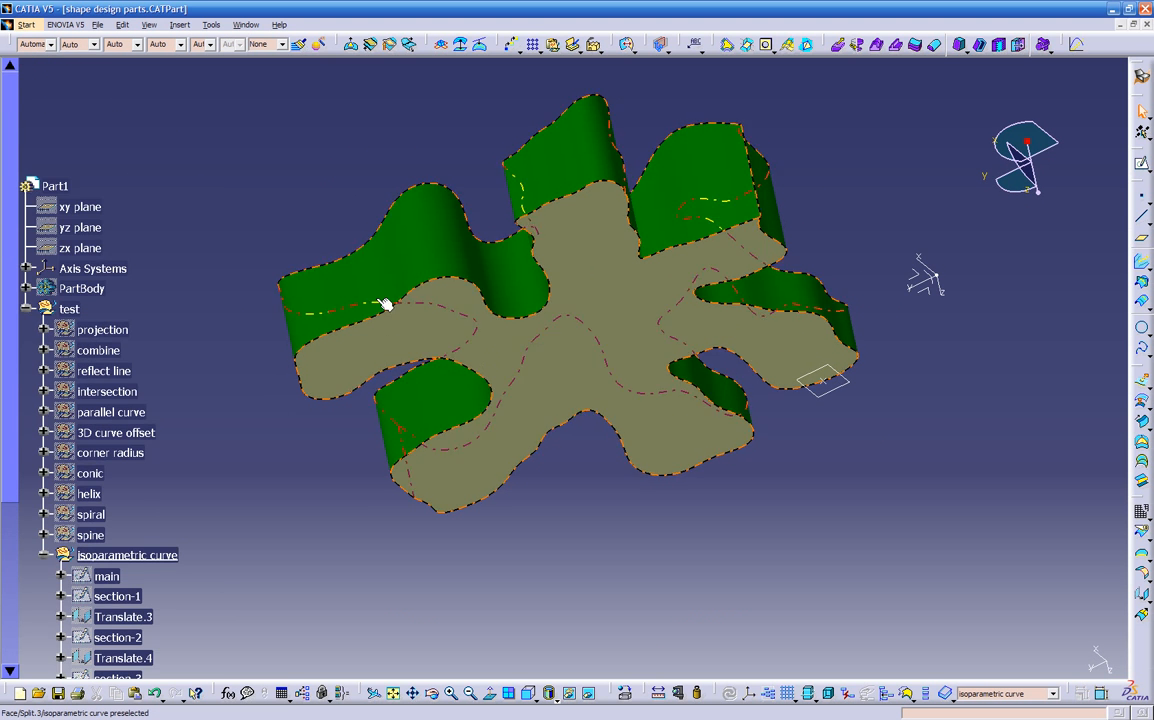
{"action": "right_click", "coordinate": [600, 317]}
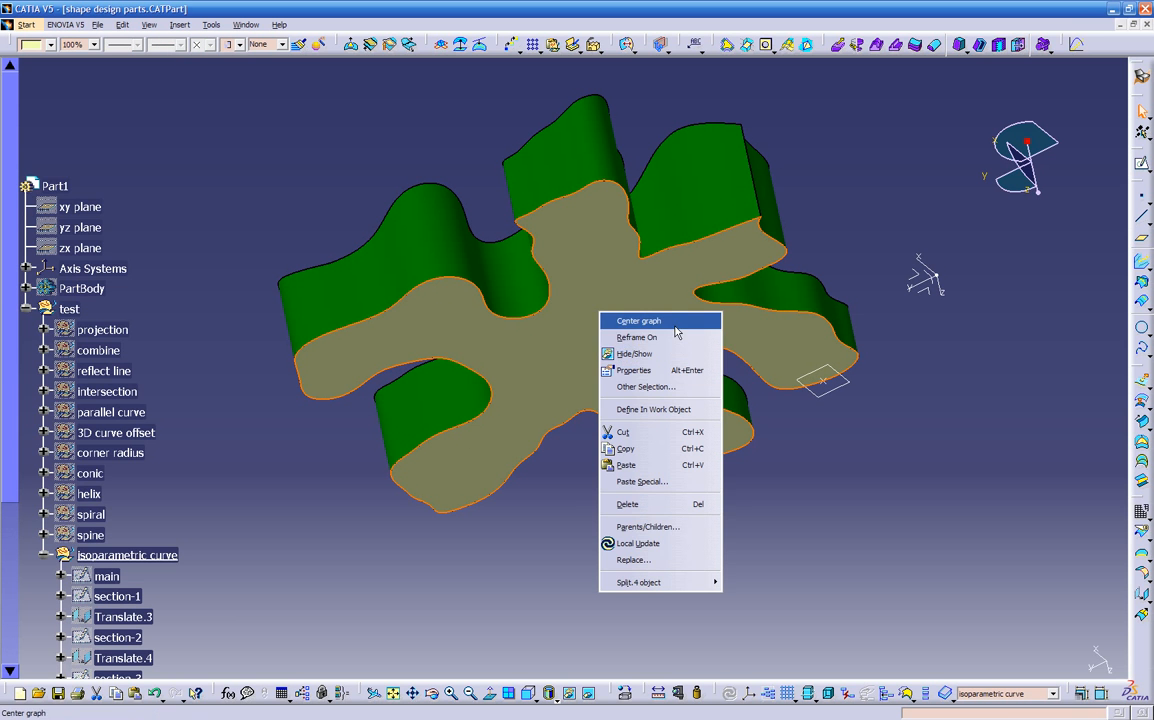
{"action": "left_click", "coordinate": [614, 320]}
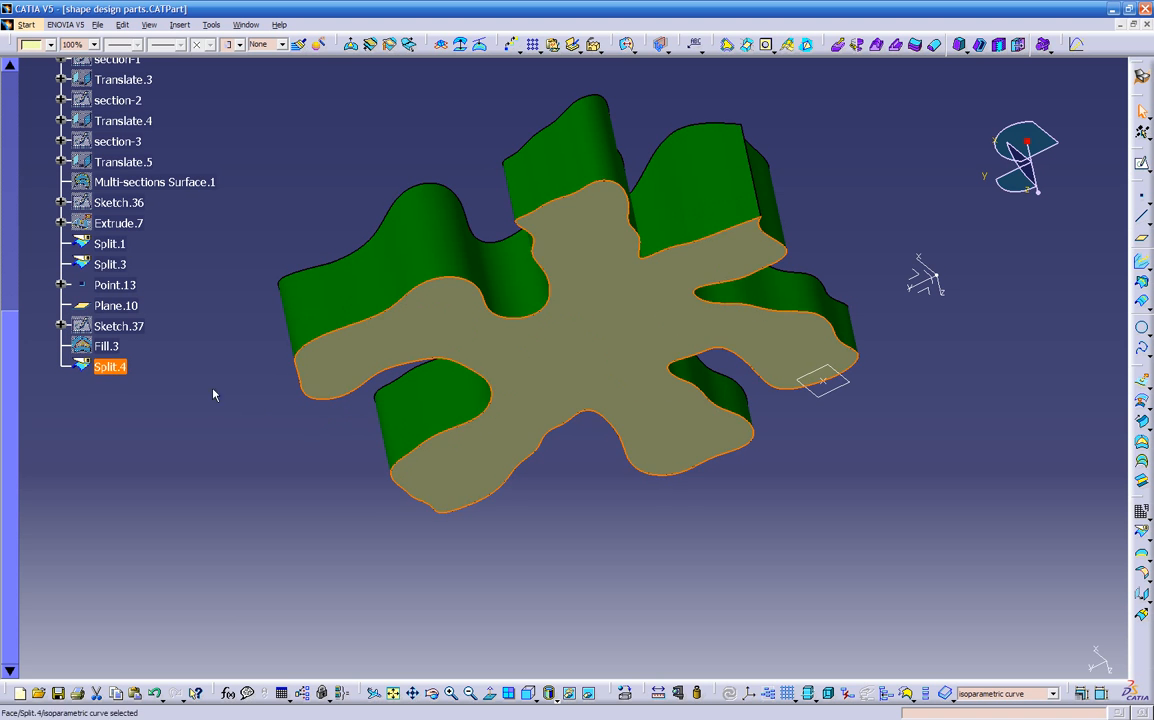
{"action": "left_click", "coordinate": [40, 44]}
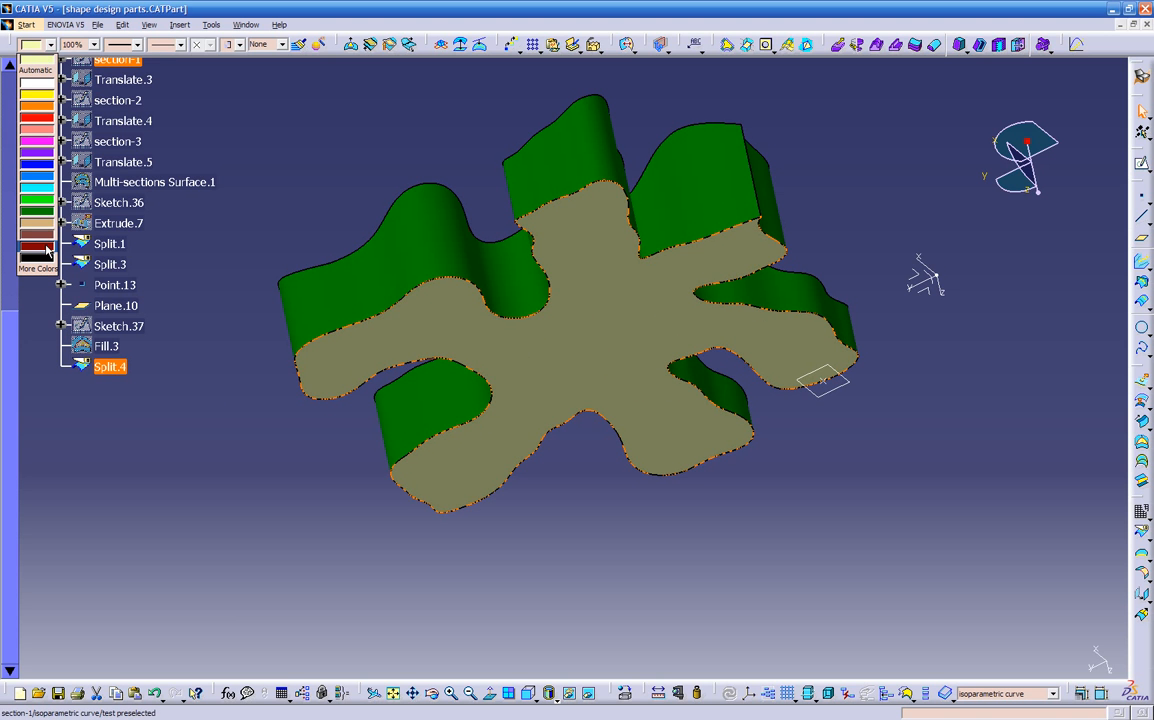
{"action": "left_click", "coordinate": [46, 170]}
Hide Point.13 and Plane.10 at the edge of the lobed shape
{"action": "middle_click_drag", "start_coordinate": [466, 180], "coordinate": [358, 489]}
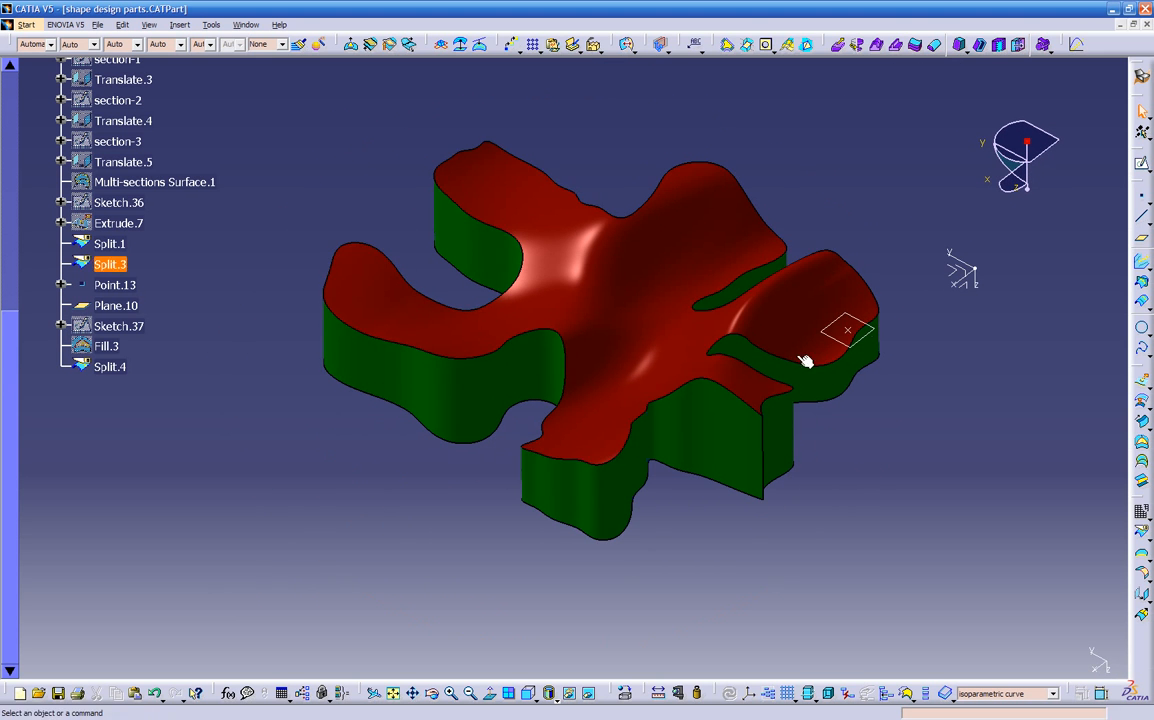
{"action": "left_click", "coordinate": [849, 332]}
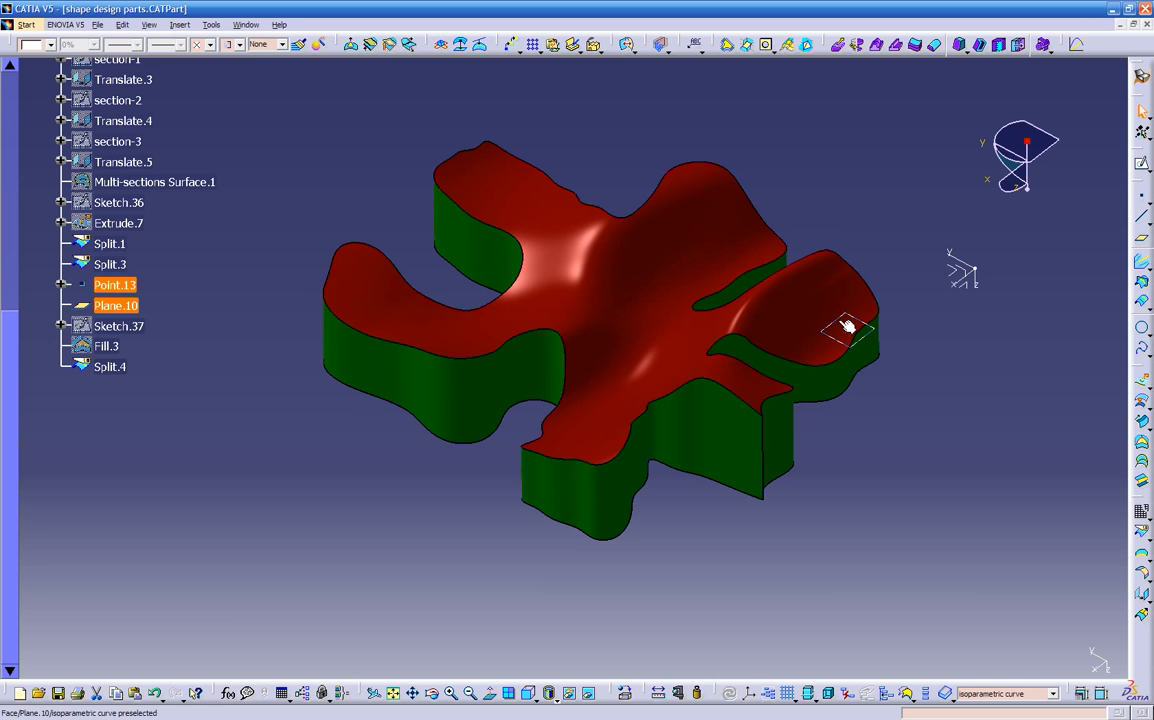
{"action": "right_click", "coordinate": [840, 327]}
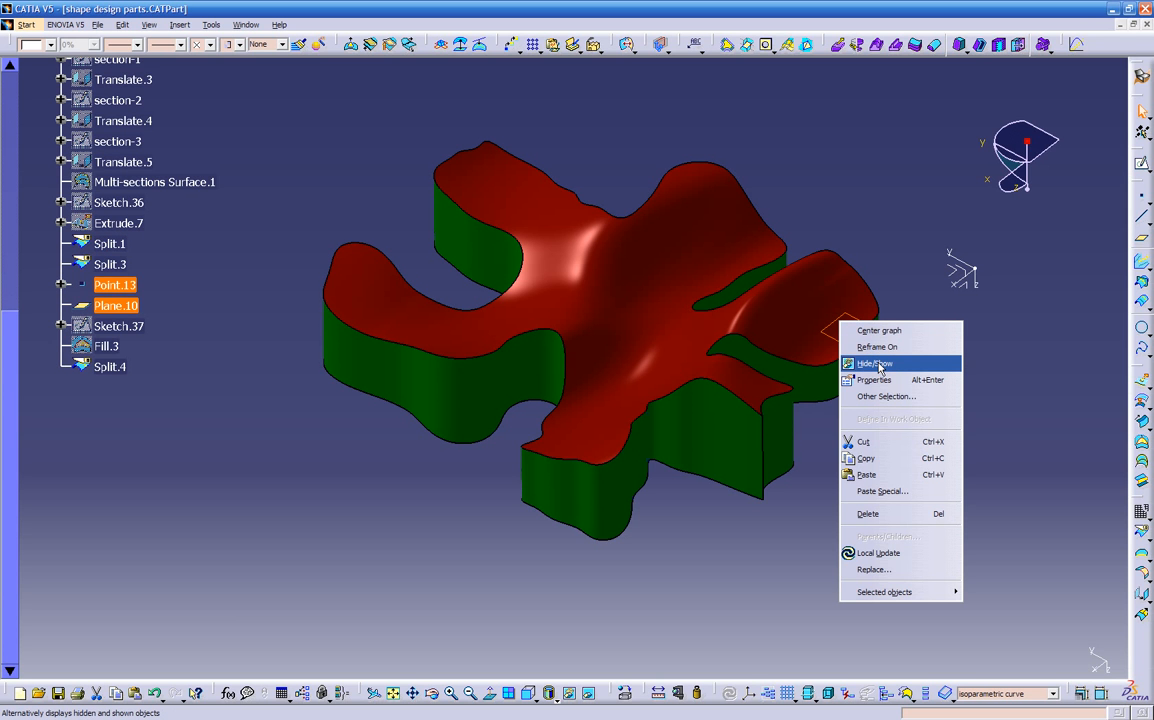
{"action": "left_click", "coordinate": [879, 365]}
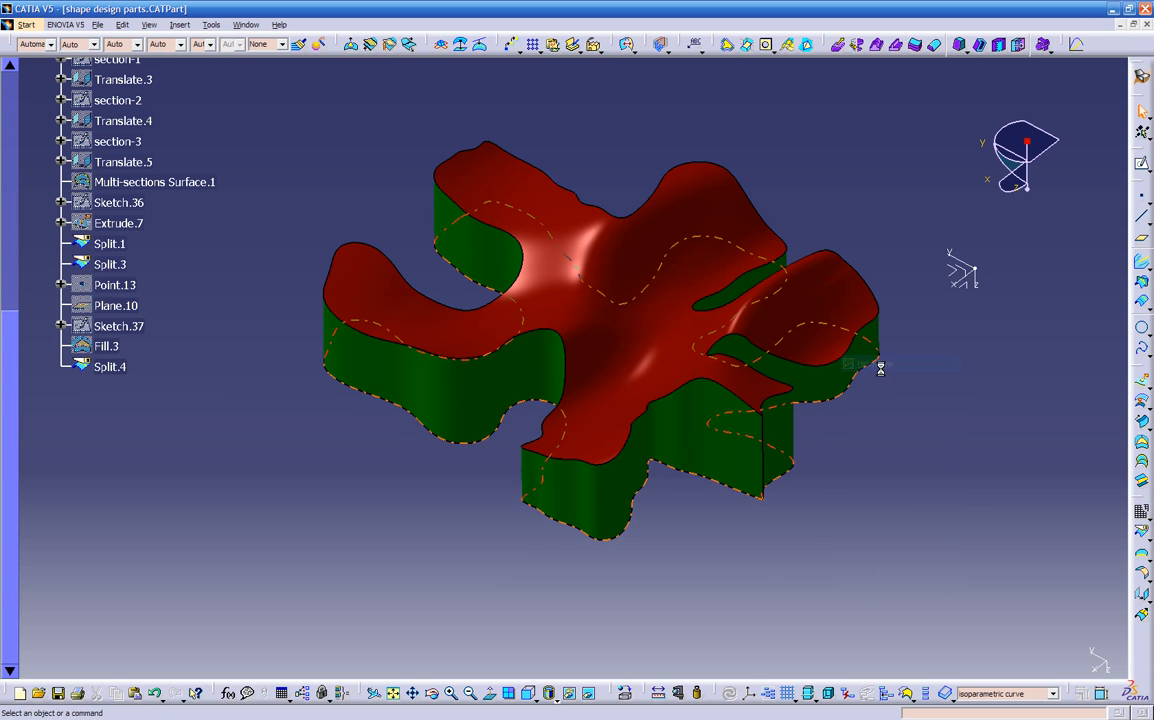
Create an isoparametric curve on the curved Split.1 surface, running lengthwise through a point picked near the middle of the shape
{"action": "middle_click_drag", "start_coordinate": [411, 478], "coordinate": [540, 360]}
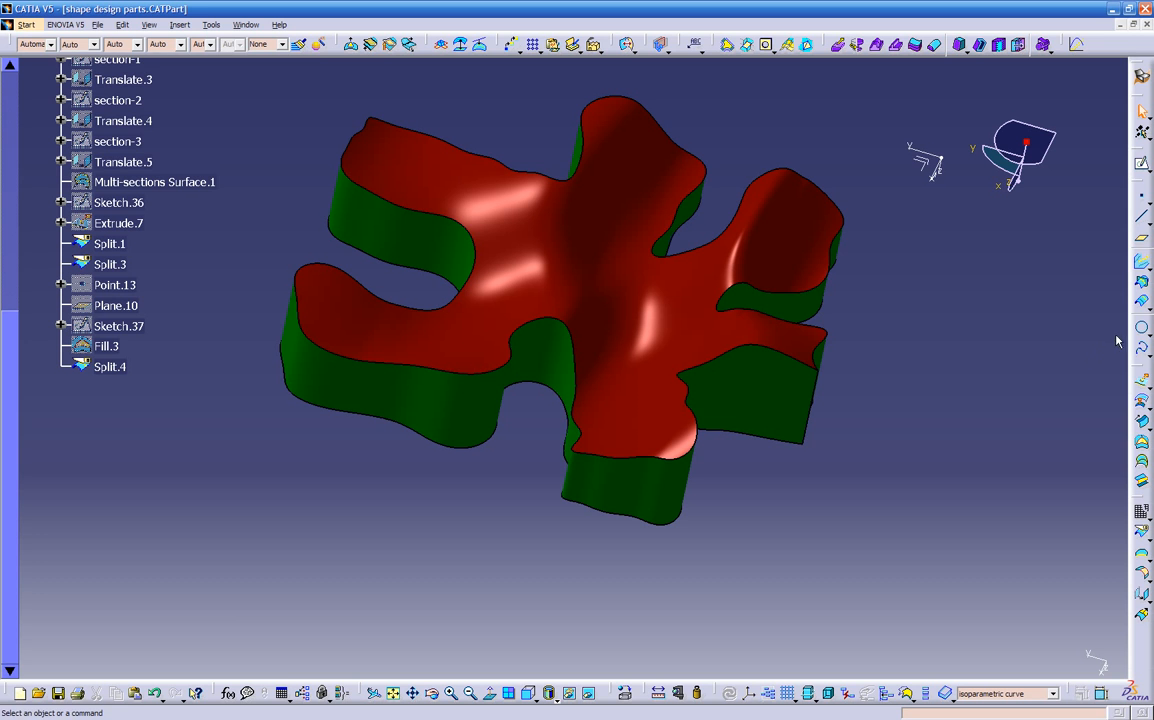
{"action": "left_click", "coordinate": [1148, 357]}
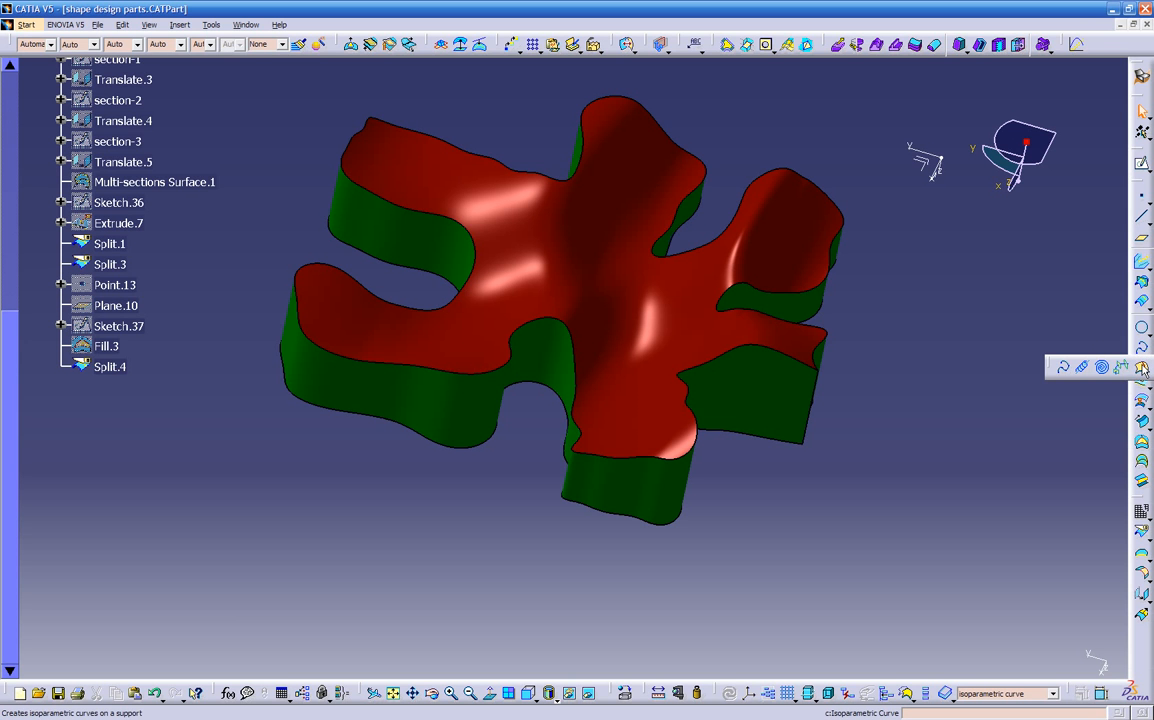
{"action": "left_click", "coordinate": [1142, 369]}
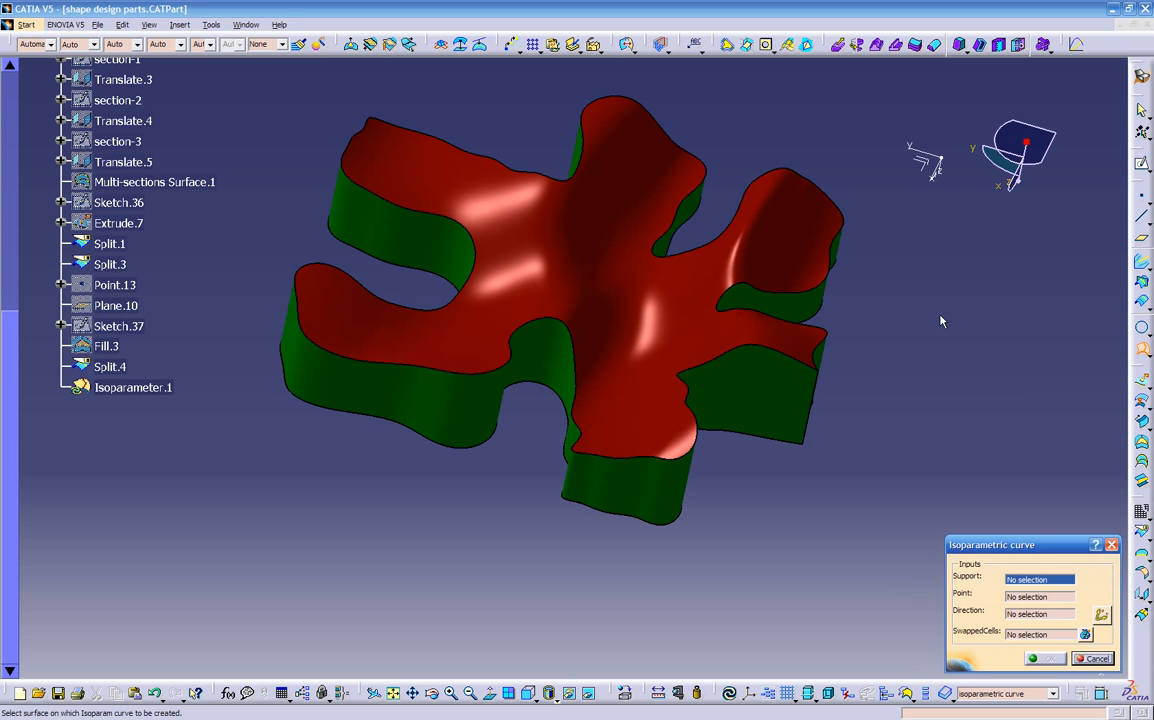
{"action": "left_click", "coordinate": [593, 266]}
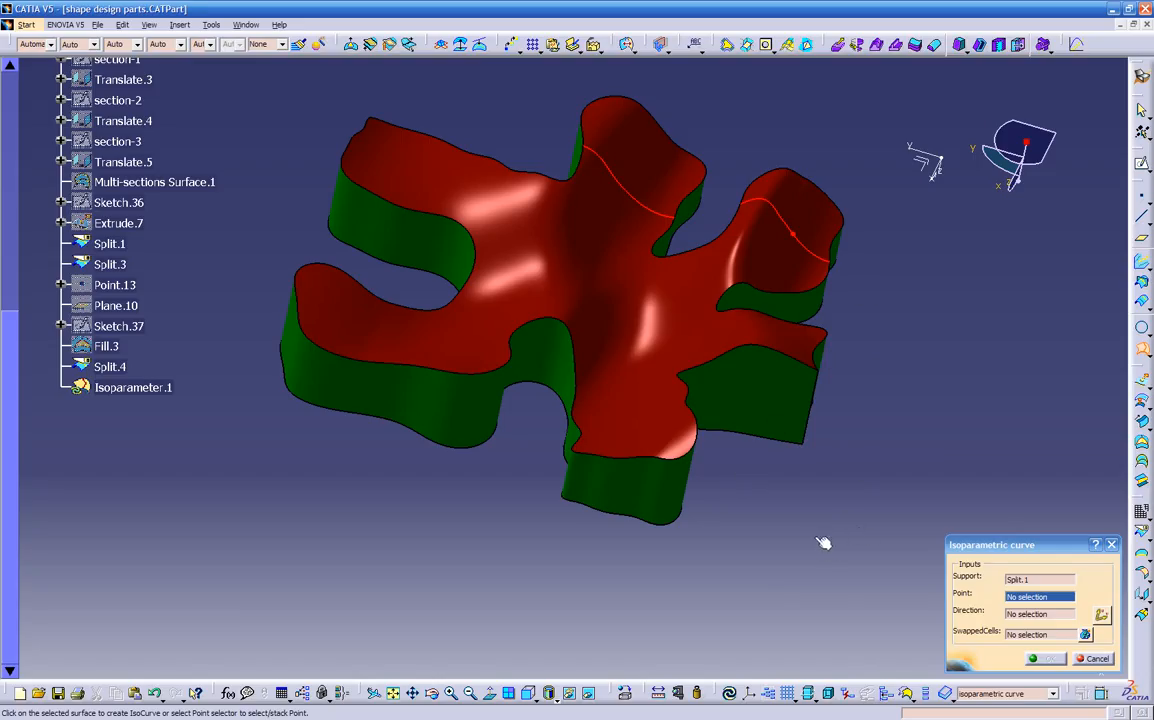
{"action": "left_click_drag", "start_coordinate": [967, 548], "coordinate": [953, 541]}
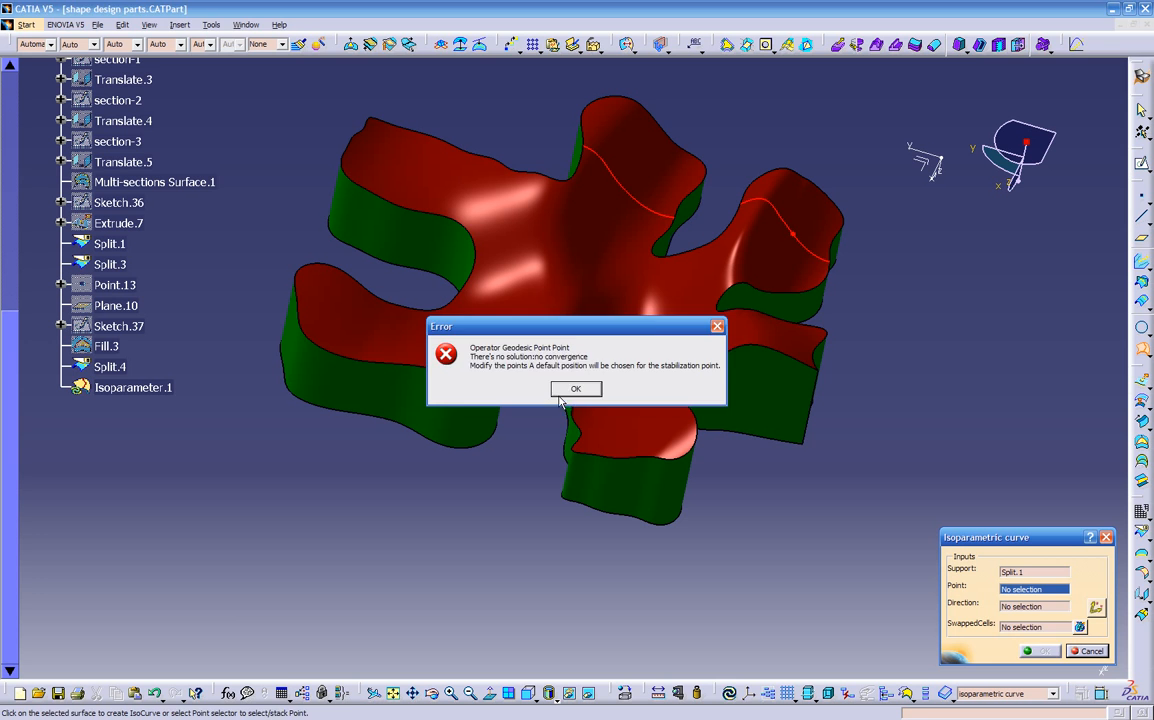
{"action": "left_click", "coordinate": [565, 392]}
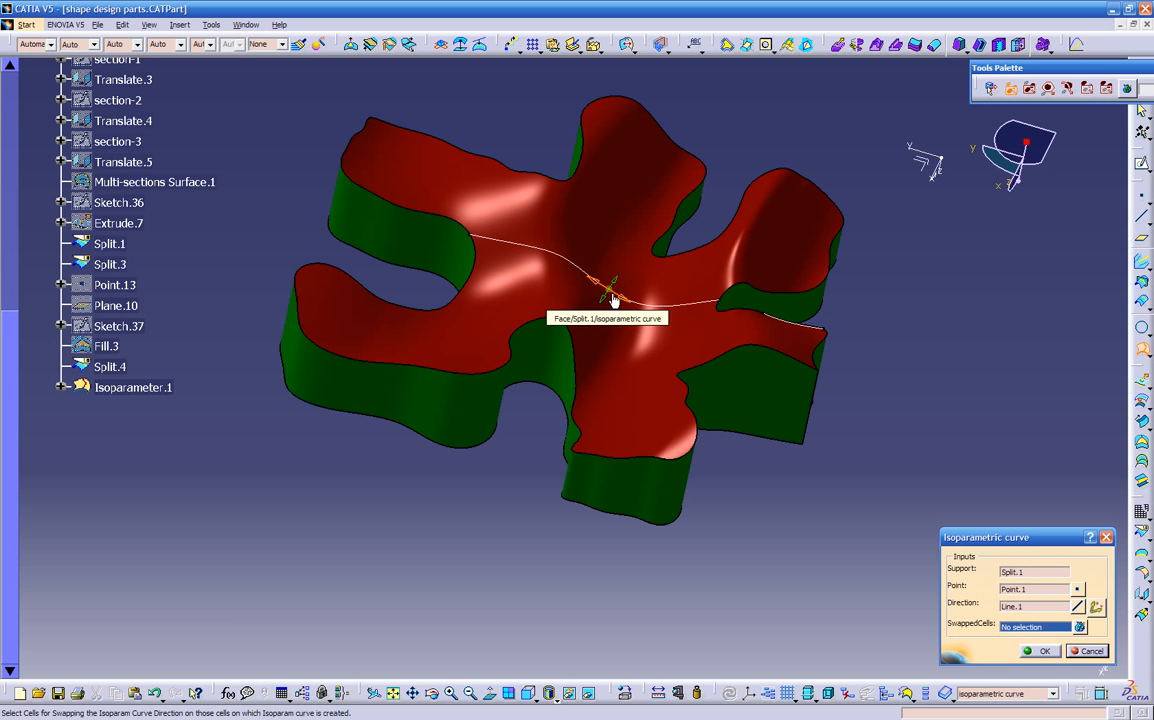
{"action": "middle_click_drag", "start_coordinate": [603, 305], "coordinate": [540, 280]}
{"action": "middle_click_drag", "start_coordinate": [588, 330], "coordinate": [603, 370]}
{"action": "left_click", "coordinate": [1036, 653]}
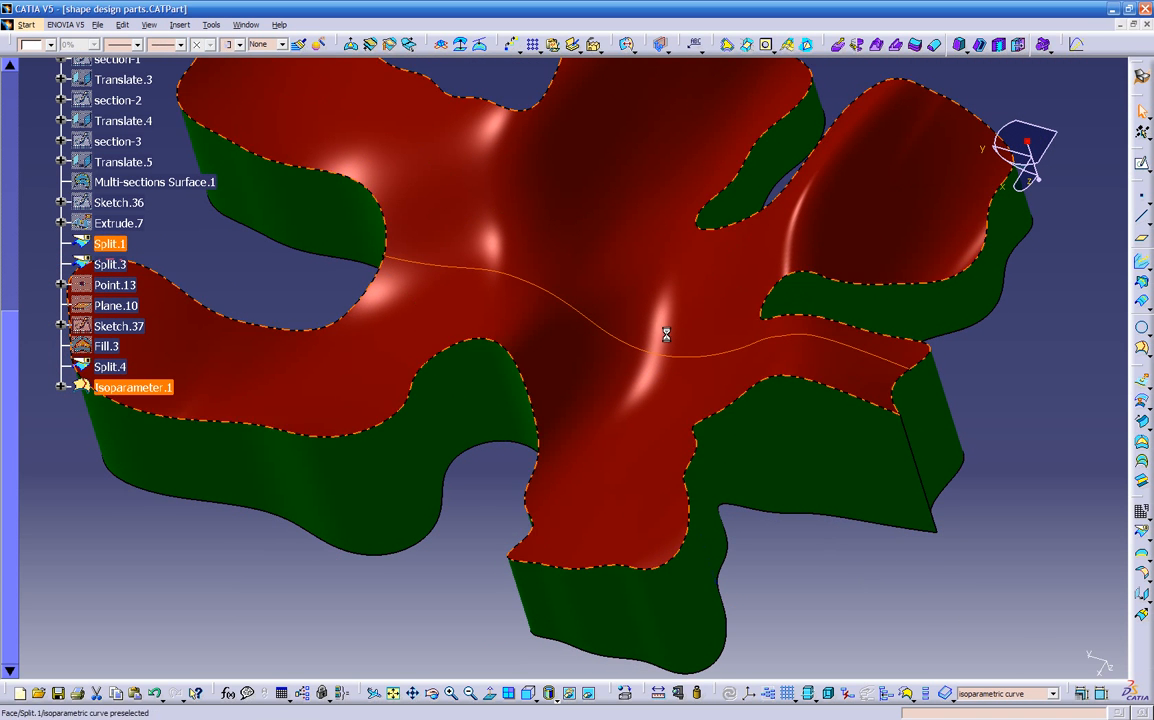
Examine the isoparametric curve on Split.1 in standard views and normal to the absolute axis system's XY plane
{"action": "middle_click_drag", "start_coordinate": [481, 524], "coordinate": [497, 489]}
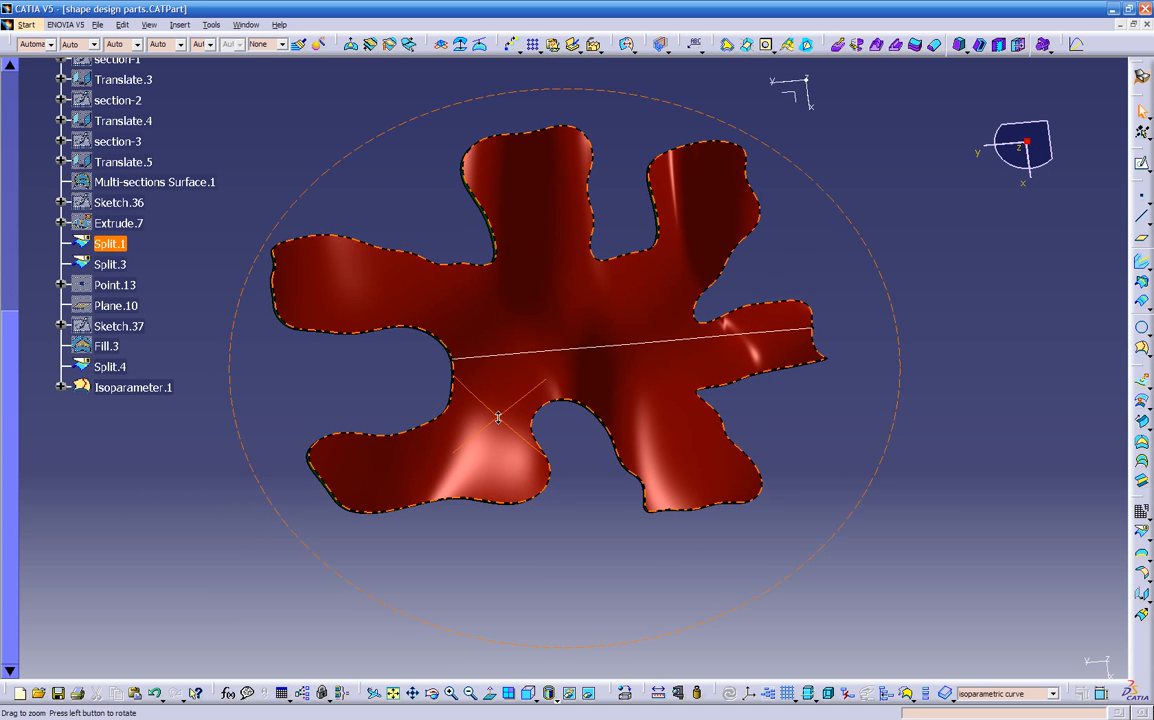
{"action": "left_click", "coordinate": [536, 703]}
{"action": "left_click", "coordinate": [549, 674]}
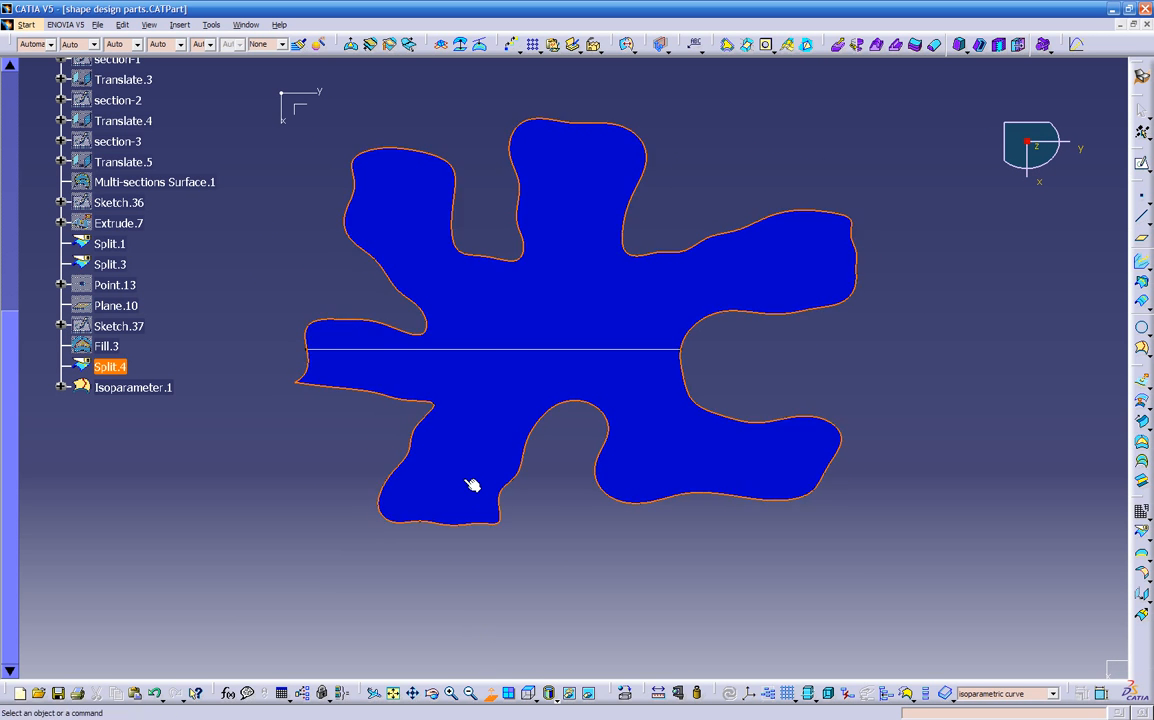
{"action": "middle_click_drag", "start_coordinate": [271, 271], "coordinate": [952, 358]}
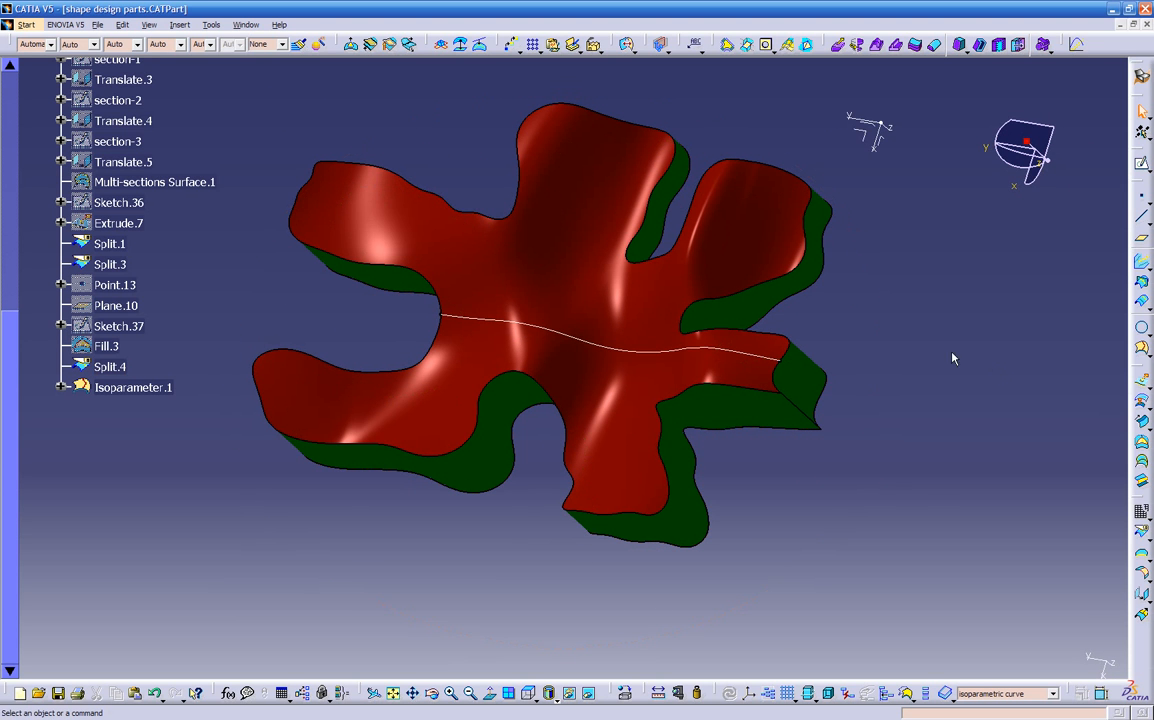
{"action": "left_click", "coordinate": [872, 145]}
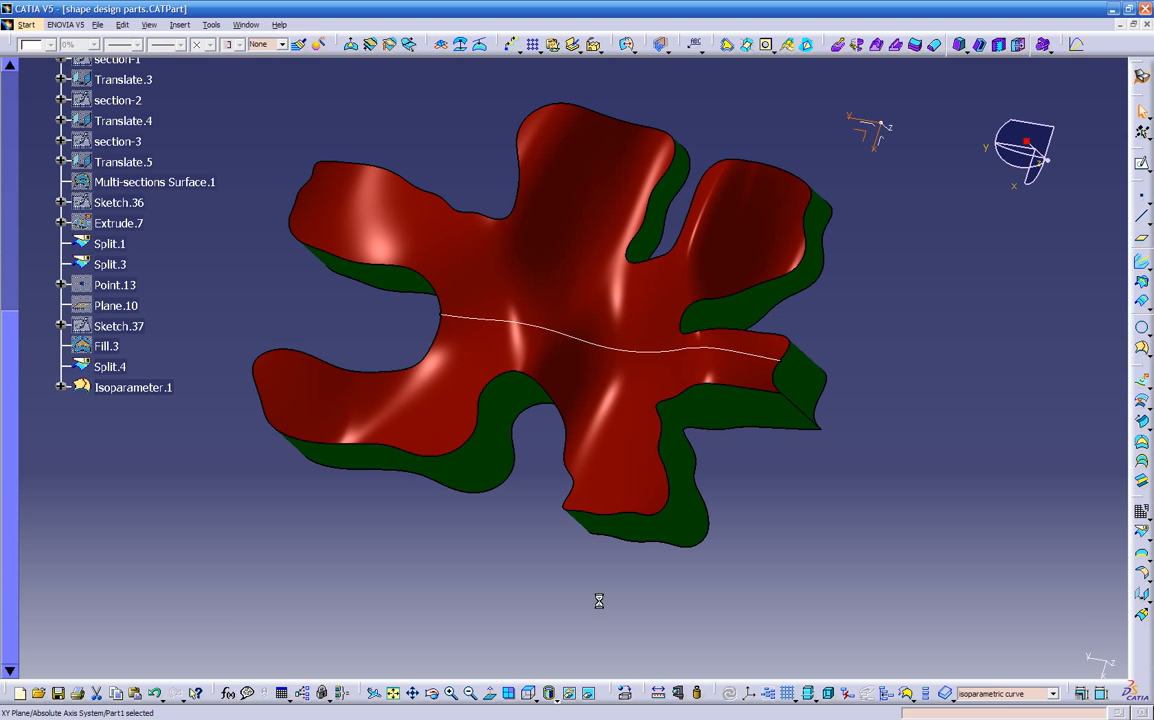
{"action": "left_click", "coordinate": [492, 696]}
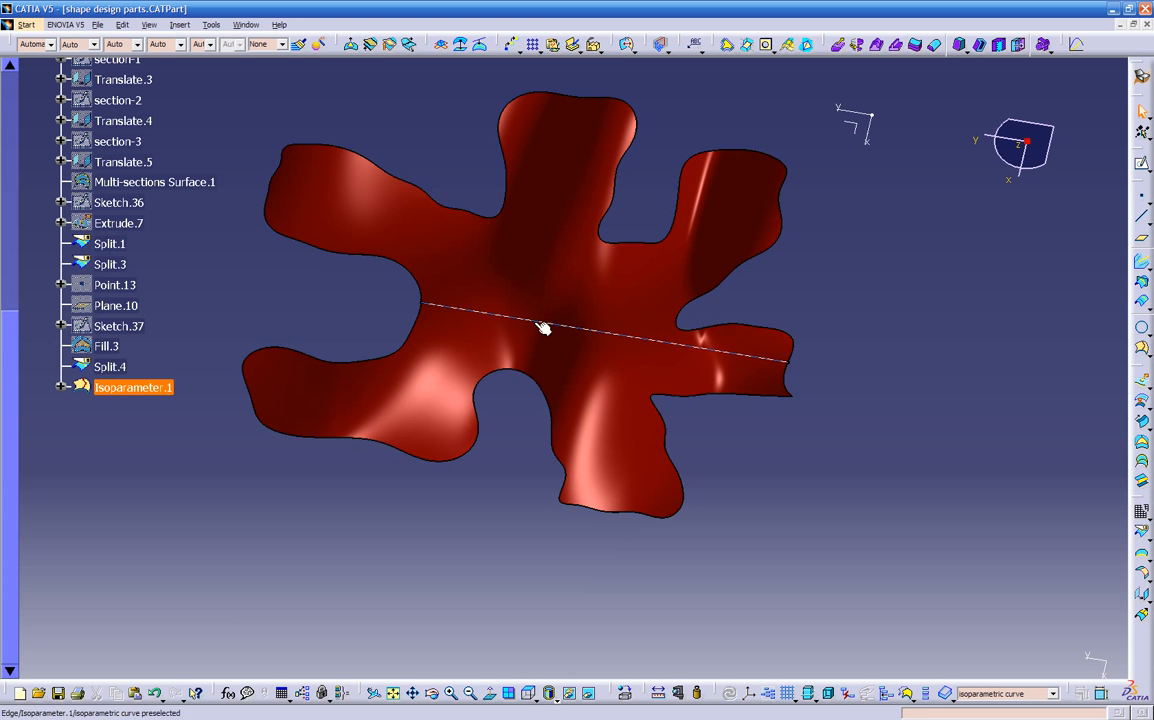
{"action": "left_click", "coordinate": [757, 333]}
{"action": "middle_click_drag", "start_coordinate": [757, 333], "coordinate": [908, 488]}
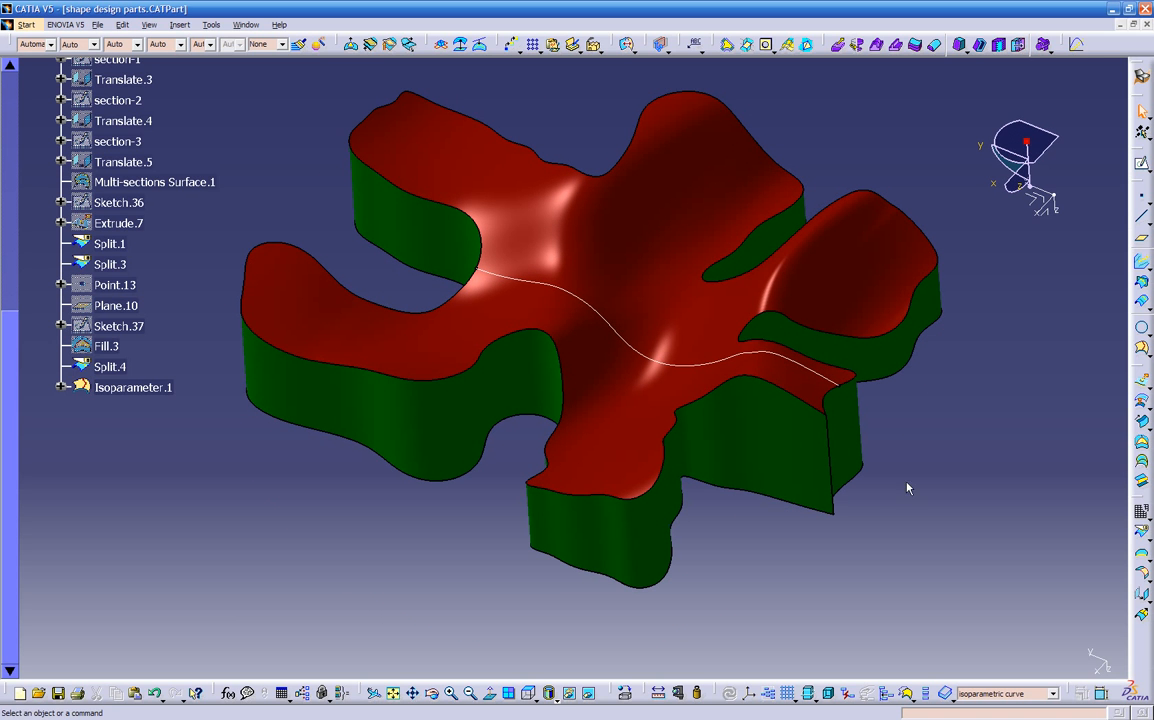
Create a second lengthwise isoparametric curve on Split.1, moving its point beyond the shape's middle so the curve crosses three separate lobes
{"action": "left_click", "coordinate": [1142, 350]}
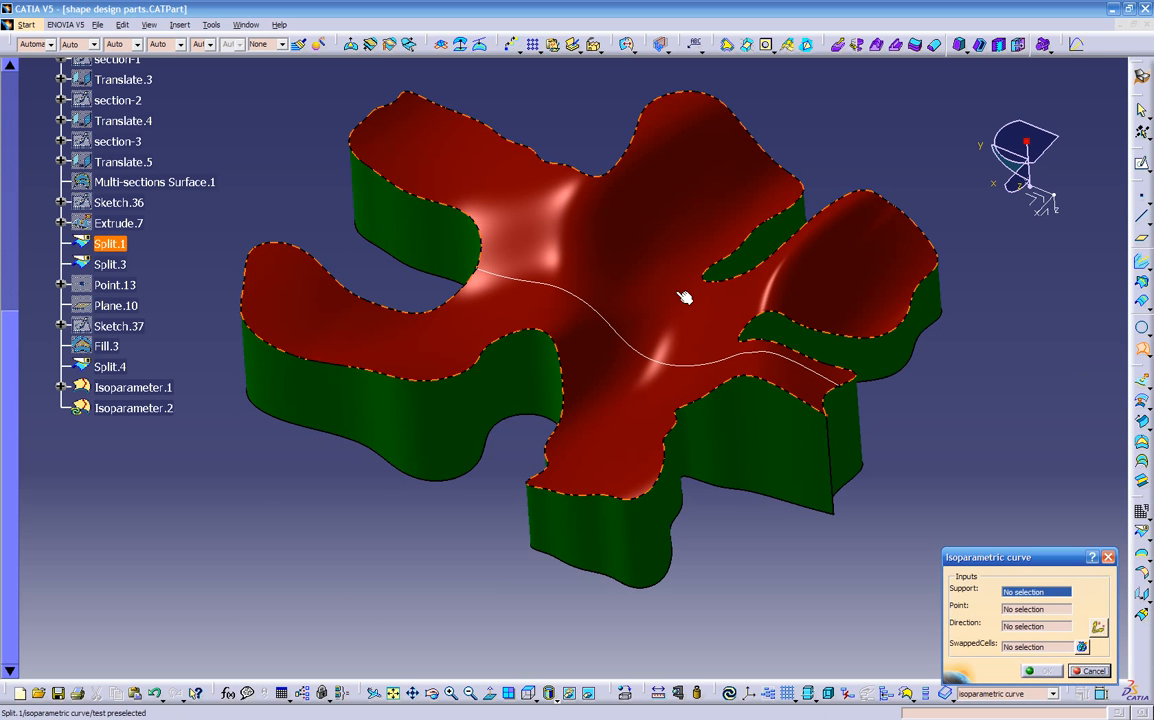
{"action": "left_click", "coordinate": [646, 274]}
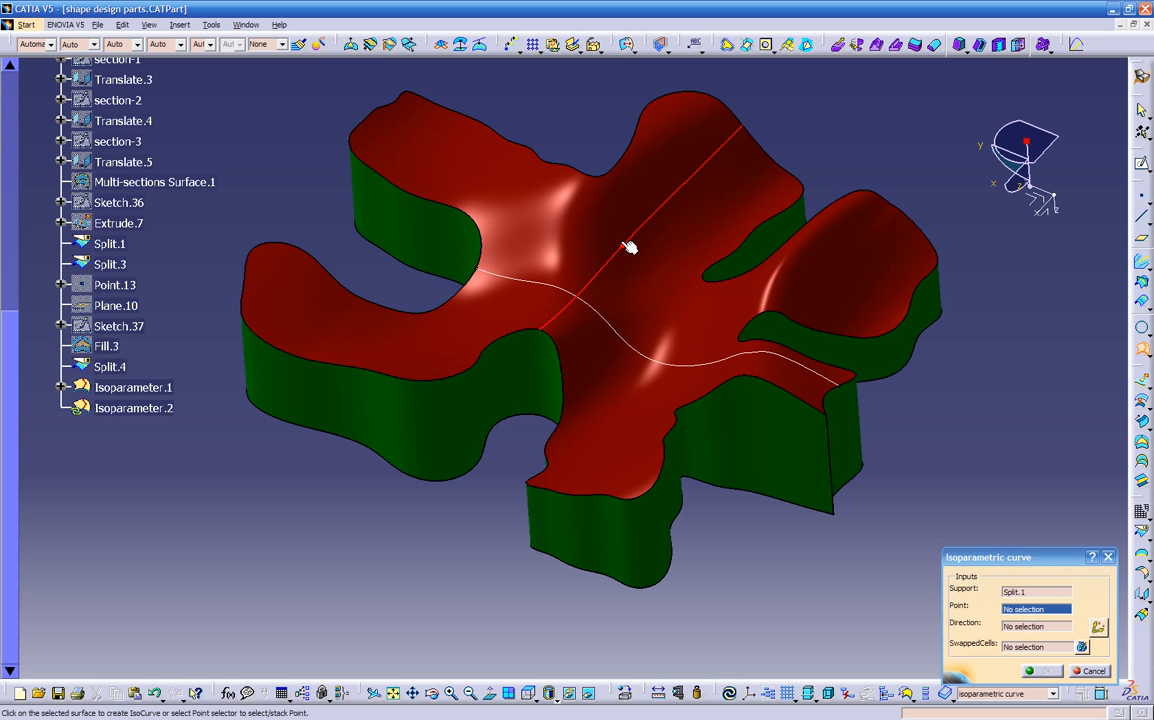
{"action": "left_click", "coordinate": [613, 233]}
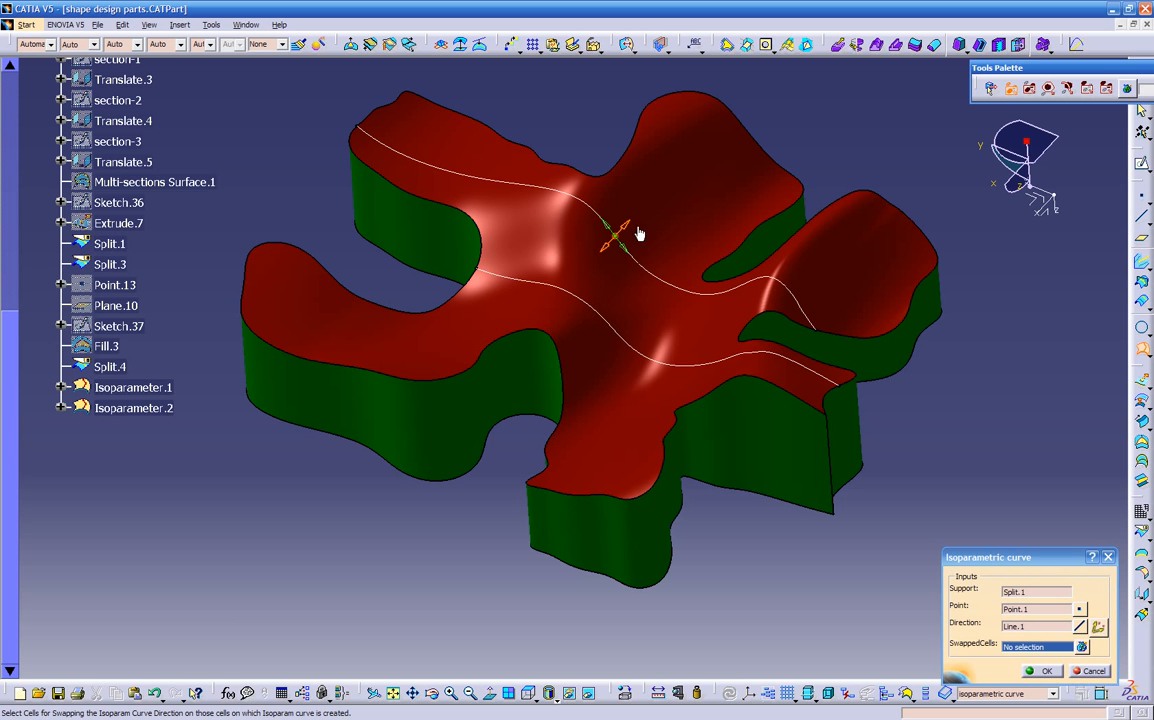
{"action": "left_click_drag", "start_coordinate": [628, 225], "coordinate": [624, 226]}
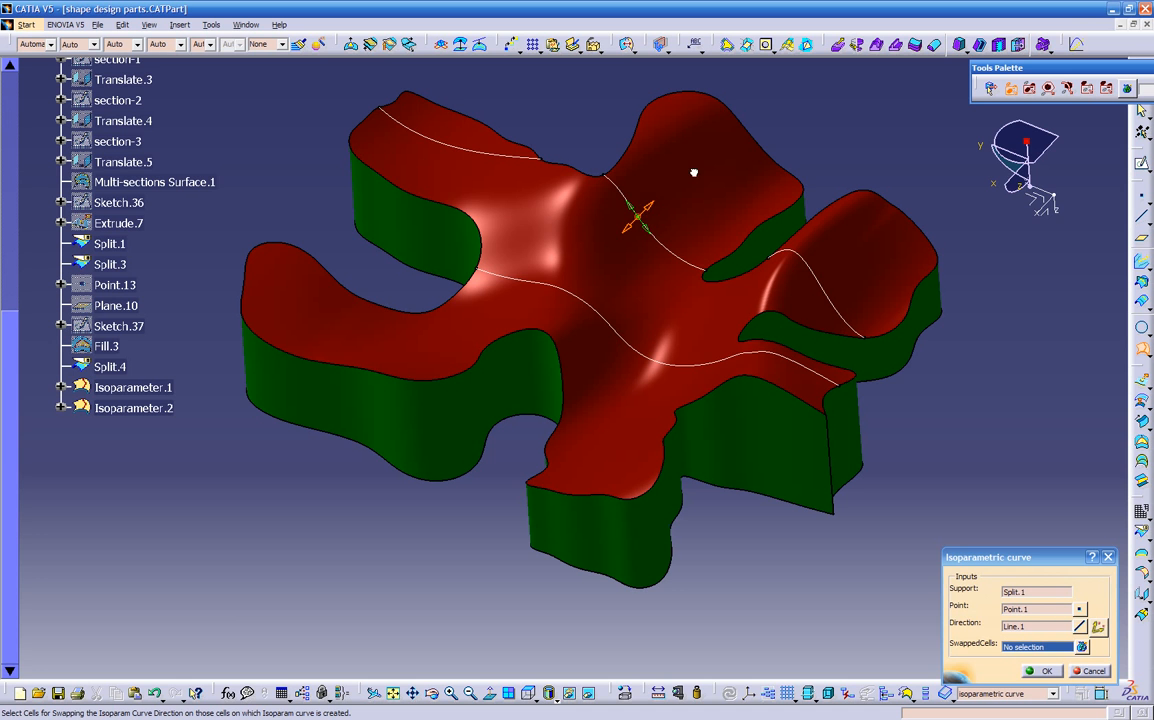
{"action": "left_click_drag", "start_coordinate": [694, 172], "coordinate": [693, 170]}
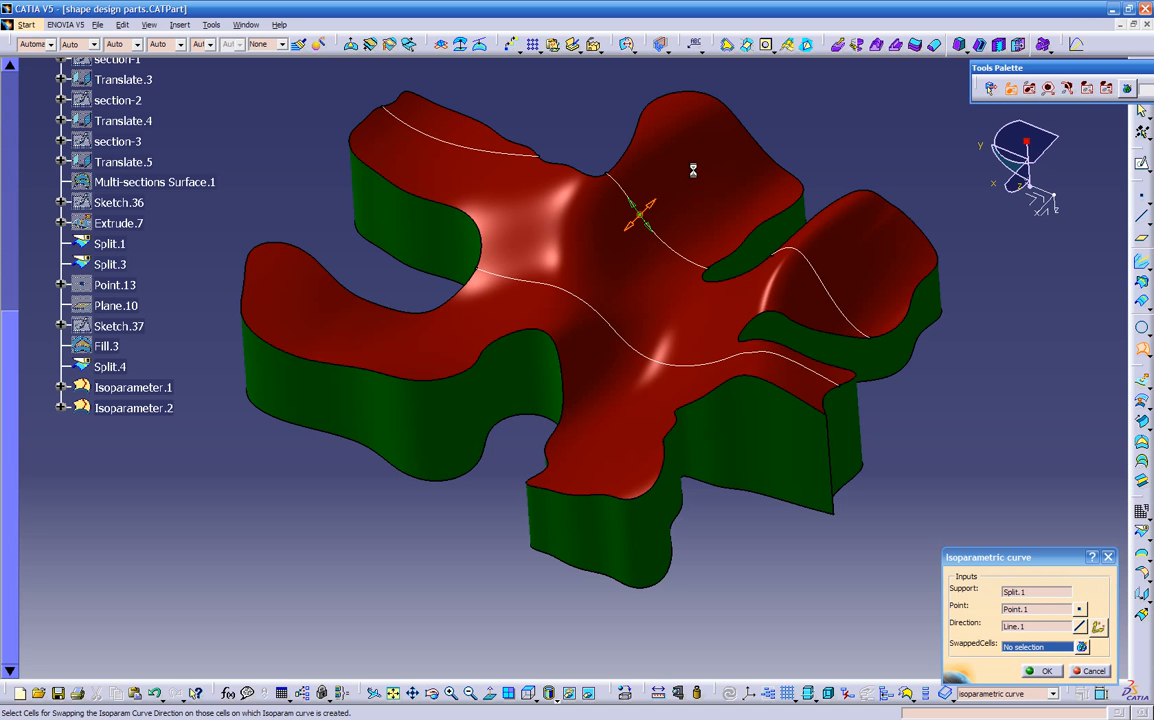
{"action": "left_click", "coordinate": [1040, 670]}
Create a crosswise isoparametric curve on Split.1 that intersects both lengthwise curves, repositioning its point so it extends into the long curved lobe
{"action": "middle_click_drag", "start_coordinate": [743, 537], "coordinate": [675, 261]}
{"action": "left_click", "coordinate": [1143, 350]}
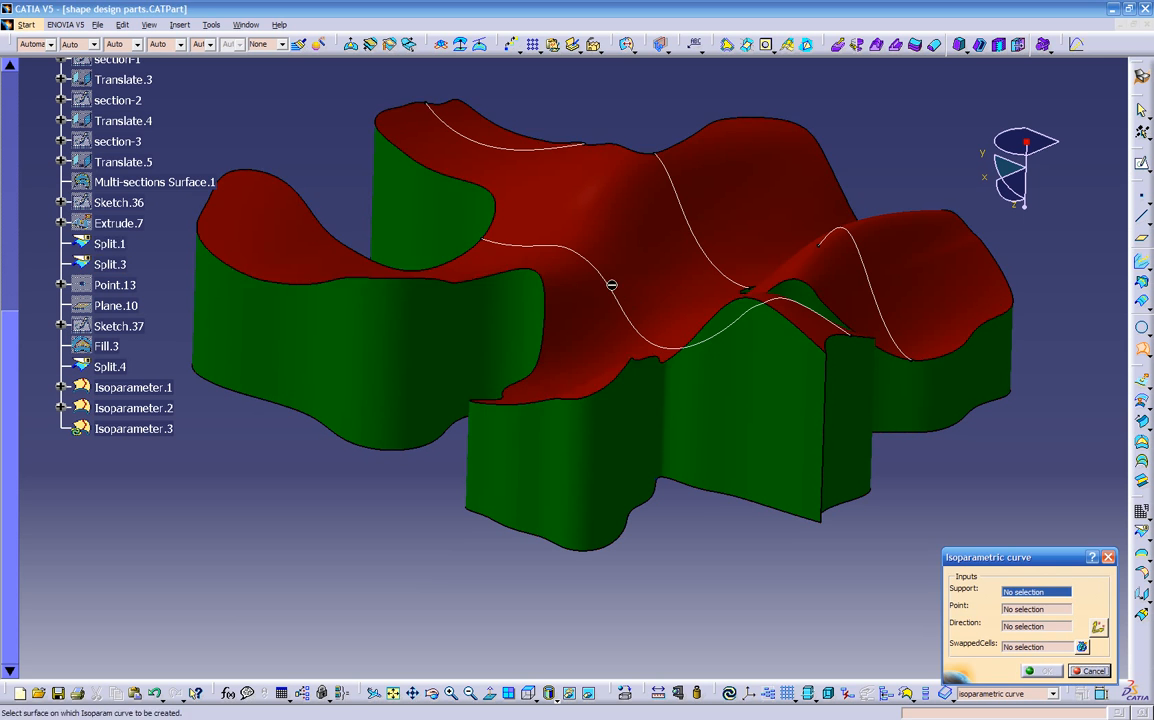
{"action": "left_click", "coordinate": [617, 257]}
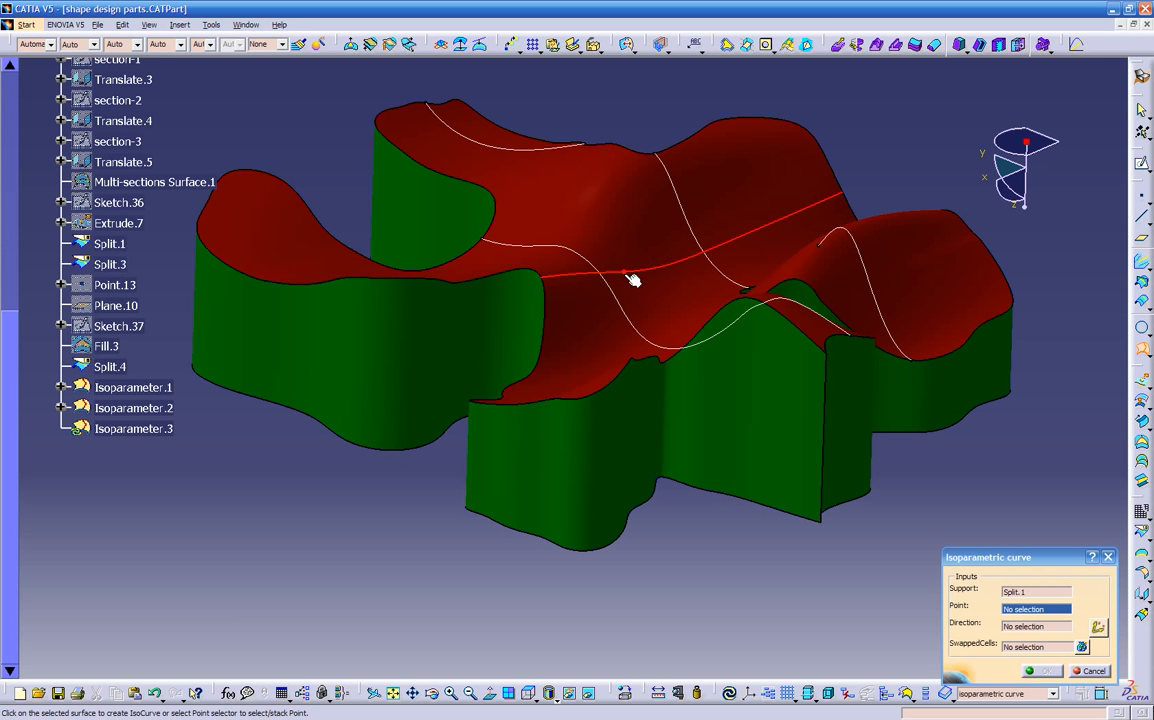
{"action": "left_click", "coordinate": [627, 275]}
{"action": "middle_click_drag", "start_coordinate": [680, 319], "coordinate": [659, 273]}
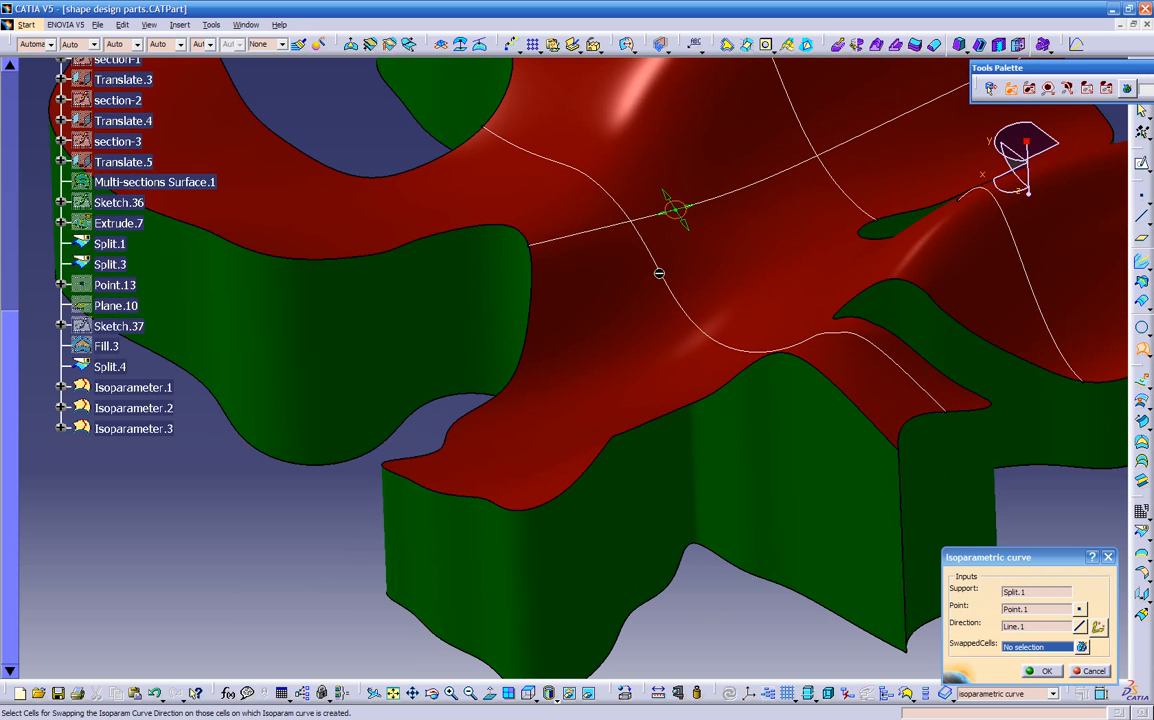
{"action": "left_click_drag", "start_coordinate": [685, 227], "coordinate": [742, 336]}
{"action": "left_click_drag", "start_coordinate": [724, 271], "coordinate": [643, 152]}
{"action": "middle_click_drag", "start_coordinate": [698, 283], "coordinate": [630, 440]}
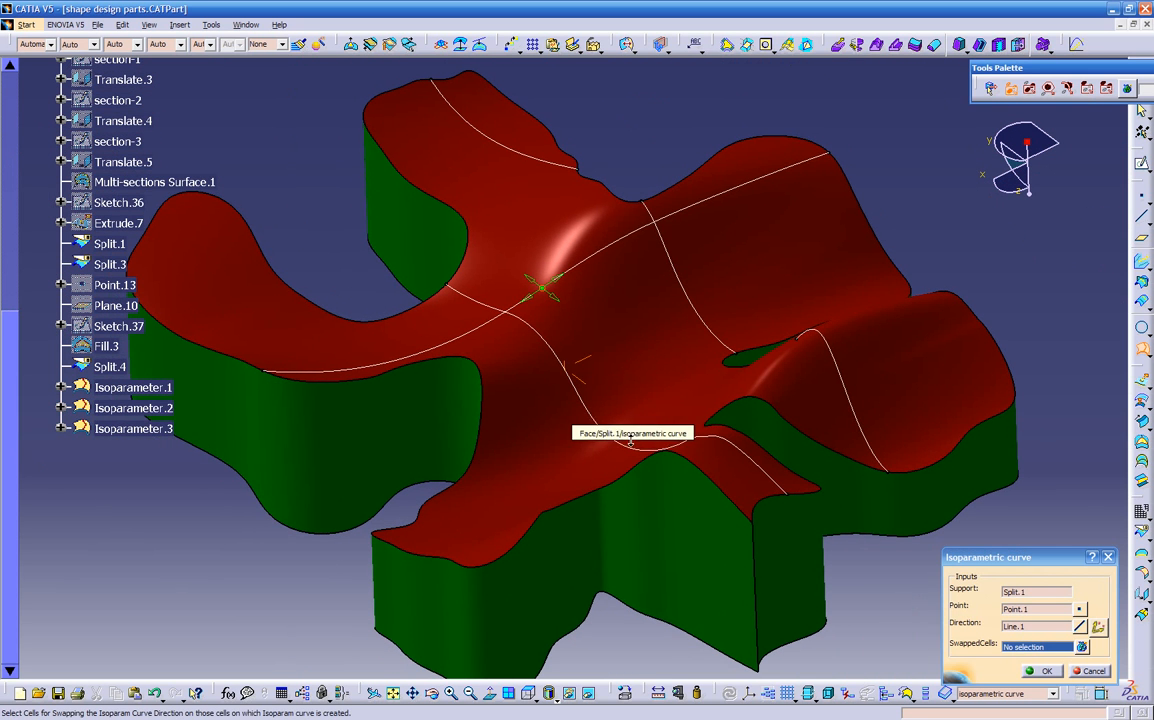
{"action": "left_click", "coordinate": [1040, 671]}
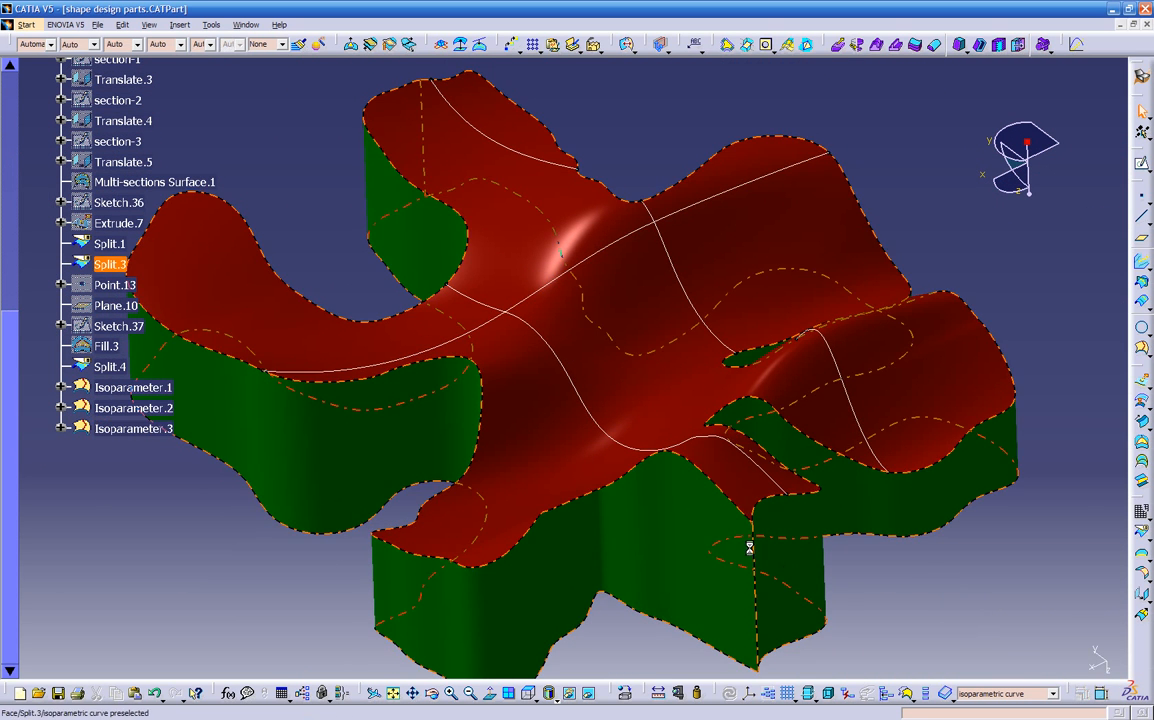
Review the isoparametric curves and the hidden geometry from several angles, and collapse the isoparametric curve set in the specification tree
{"action": "middle_click_drag", "start_coordinate": [750, 548], "coordinate": [662, 525]}
{"action": "middle_click_drag", "start_coordinate": [569, 600], "coordinate": [643, 566]}
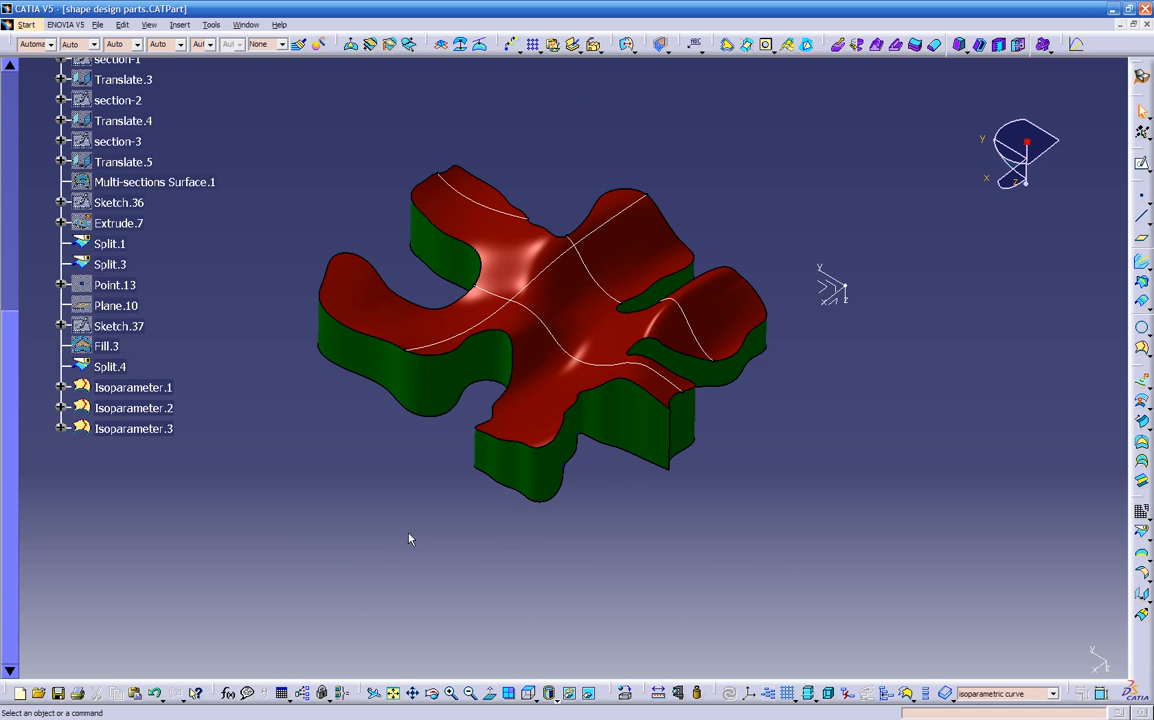
{"action": "scroll", "coordinate": [275, 512], "scroll_direction": "up", "scroll_amount": 3}
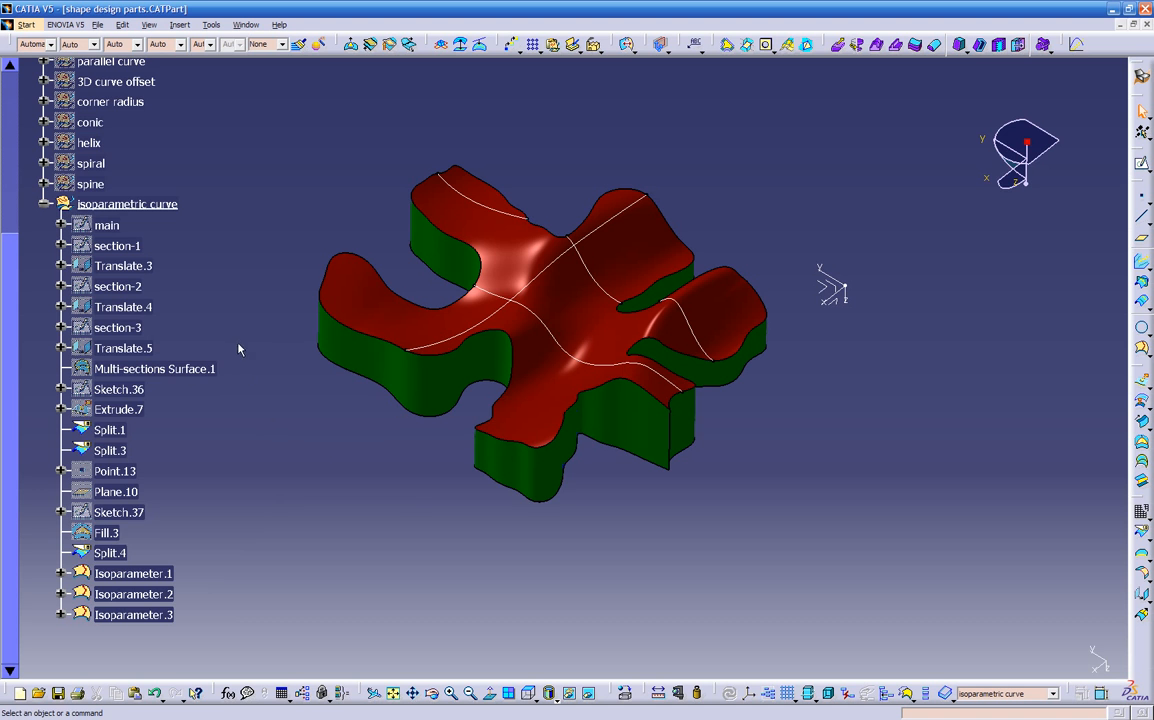
{"action": "scroll", "coordinate": [425, 502], "scroll_direction": "up", "scroll_amount": 1}
{"action": "mouse_move", "coordinate": [425, 502]}
{"action": "middle_mouse_down"}
{"action": "mouse_move", "coordinate": [381, 623]}
{"action": "mouse_move", "coordinate": [402, 533]}
{"action": "mouse_move", "coordinate": [578, 482]}
{"action": "mouse_move", "coordinate": [734, 471]}
{"action": "mouse_move", "coordinate": [781, 352]}
{"action": "mouse_move", "coordinate": [546, 486]}
{"action": "mouse_move", "coordinate": [385, 497]}
{"action": "mouse_move", "coordinate": [562, 572]}
{"action": "mouse_move", "coordinate": [690, 554]}
{"action": "mouse_move", "coordinate": [497, 561]}
{"action": "mouse_move", "coordinate": [698, 585]}
{"action": "mouse_move", "coordinate": [466, 621]}
{"action": "mouse_move", "coordinate": [374, 585]}
{"action": "mouse_move", "coordinate": [601, 664]}
{"action": "mouse_move", "coordinate": [608, 618]}
{"action": "mouse_move", "coordinate": [590, 645]}
{"action": "mouse_move", "coordinate": [614, 558]}
{"action": "mouse_move", "coordinate": [616, 614]}
{"action": "mouse_move", "coordinate": [546, 438]}
{"action": "mouse_move", "coordinate": [708, 376]}
{"action": "mouse_move", "coordinate": [822, 226]}
{"action": "mouse_move", "coordinate": [623, 424]}
{"action": "mouse_move", "coordinate": [557, 579]}
{"action": "mouse_move", "coordinate": [613, 492]}
{"action": "mouse_move", "coordinate": [588, 414]}
{"action": "mouse_move", "coordinate": [580, 505]}
{"action": "mouse_move", "coordinate": [600, 605]}
{"action": "middle_mouse_up"}
{"action": "scroll", "coordinate": [698, 585], "scroll_direction": "up", "scroll_amount": 1}
{"action": "left_click", "coordinate": [590, 695]}
{"action": "left_click", "coordinate": [588, 693]}
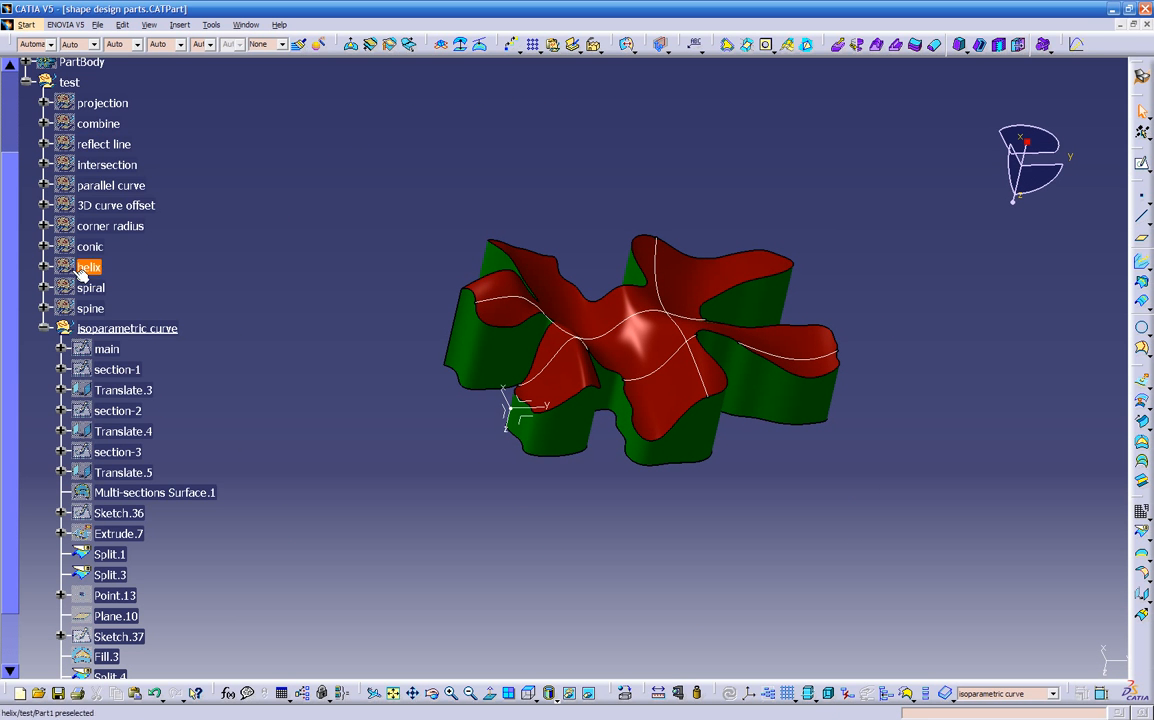
{"action": "left_click", "coordinate": [44, 328]}
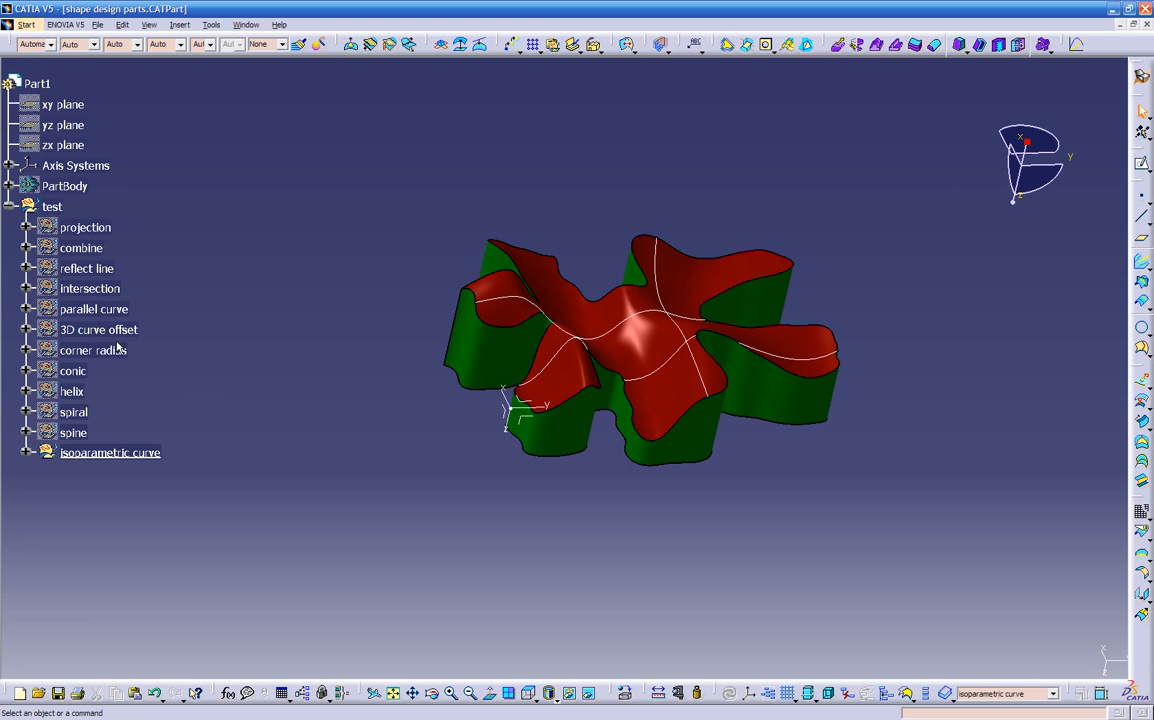